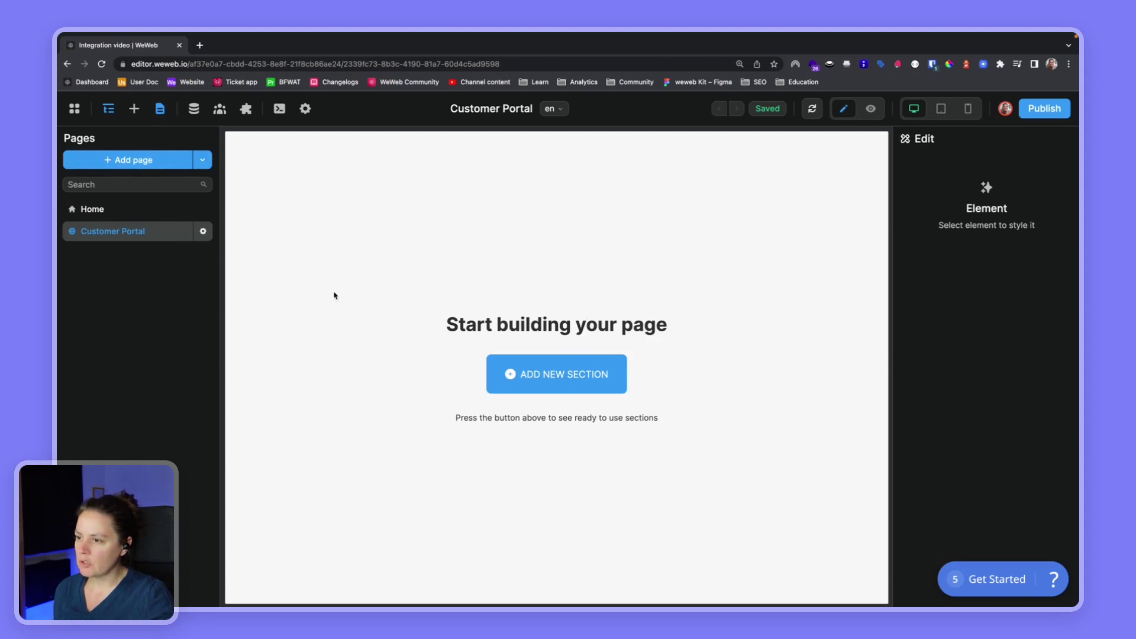
# Step: Add the ready-made Nav bar layout to the empty Customer Portal page, importing its displayMobileMenu and displayProfile variables
pyautogui.click(498, 434)
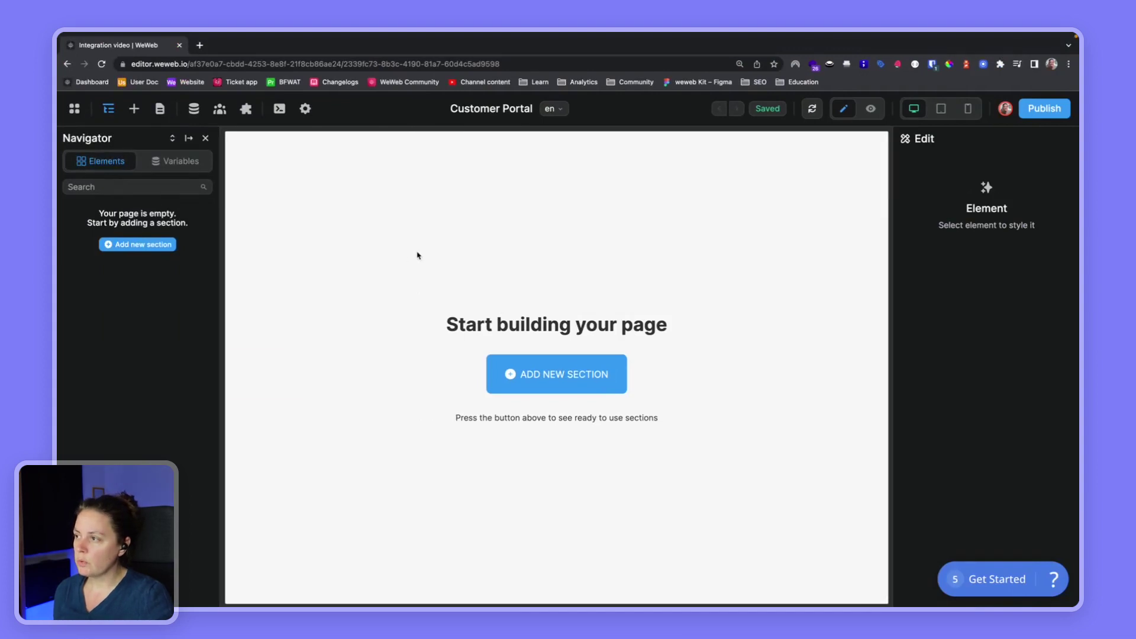
pyautogui.click(387, 251)
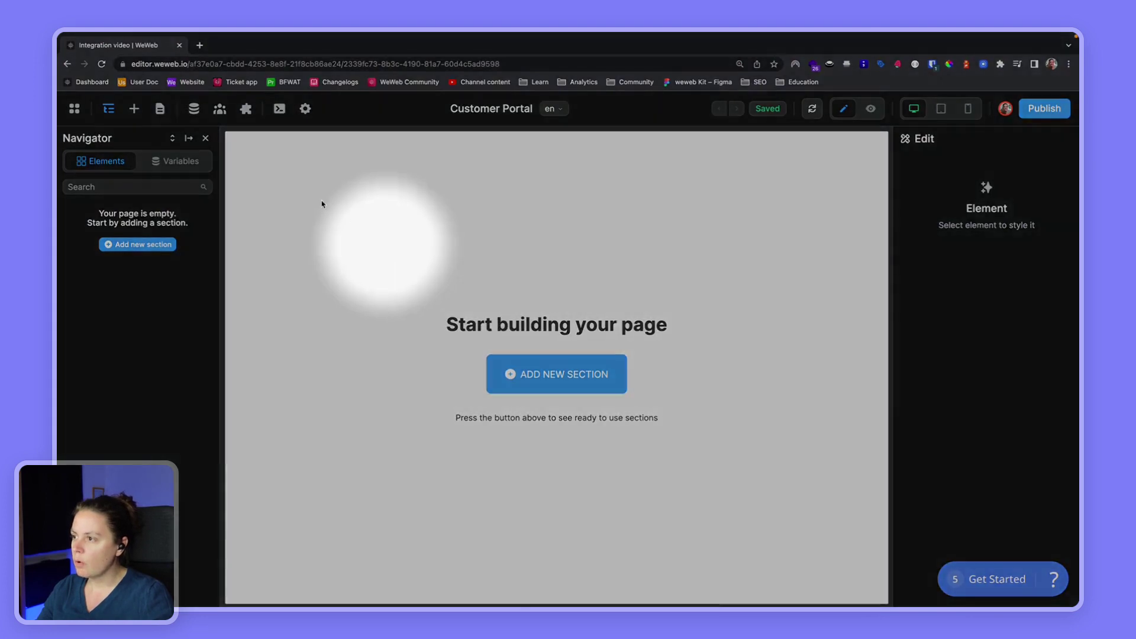
pyautogui.click(134, 111)
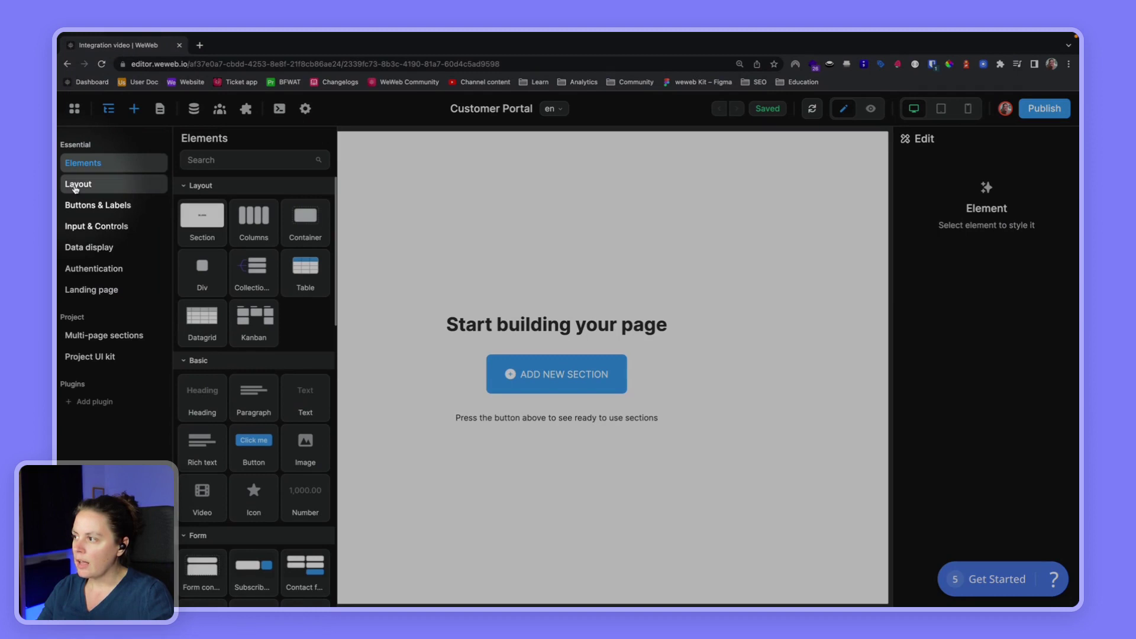
pyautogui.click(75, 186)
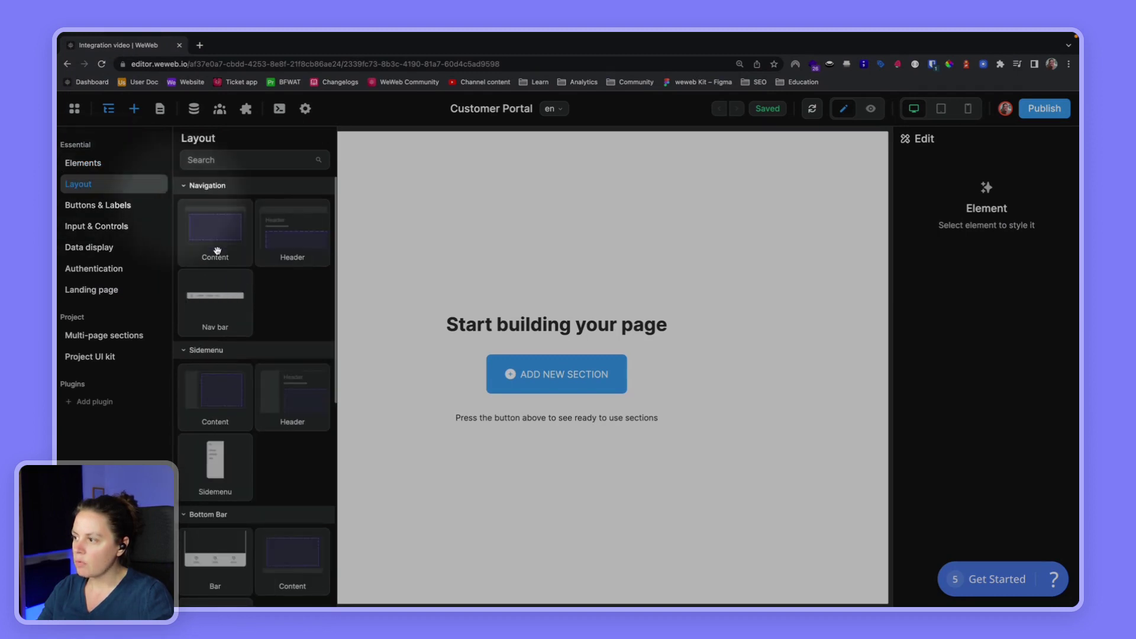
pyautogui.moveTo(218, 306); pyautogui.dragTo(207, 276)
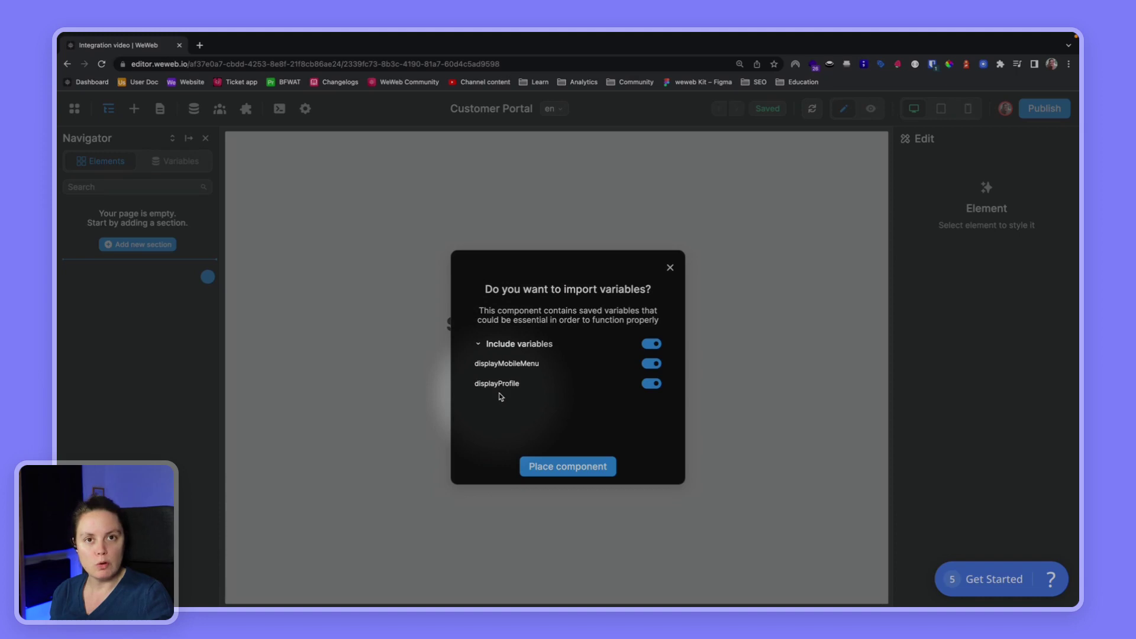
pyautogui.click(565, 466)
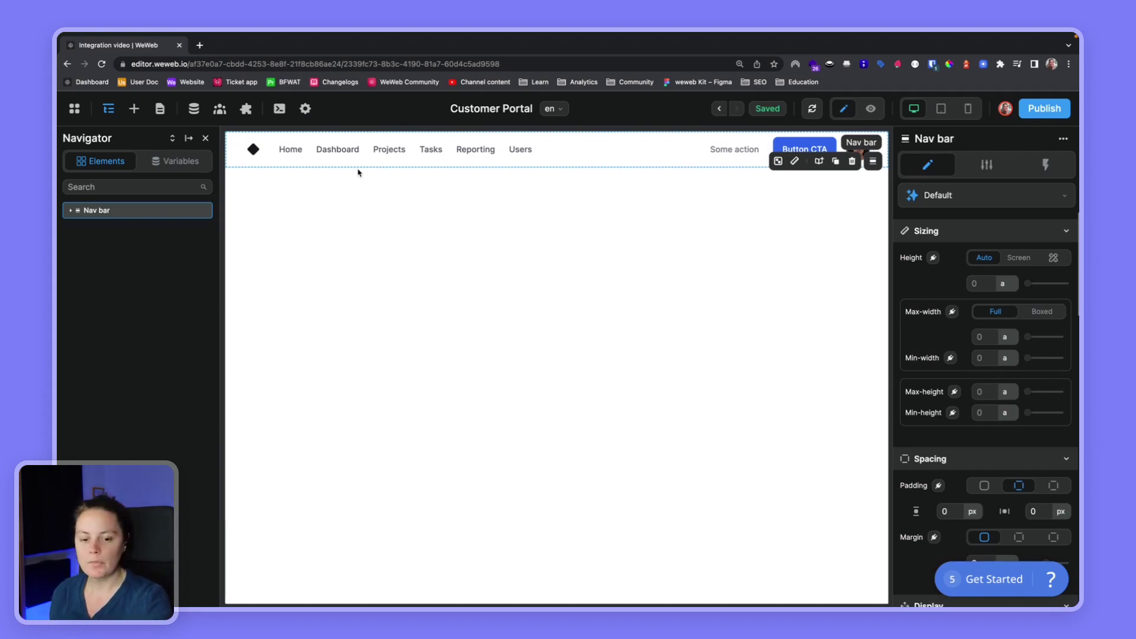
# Step: Check the header in the Figma design, and delete all six text links from the nav bar's links container
pyautogui.press('super+grave')
pyautogui.moveTo(314, 149)
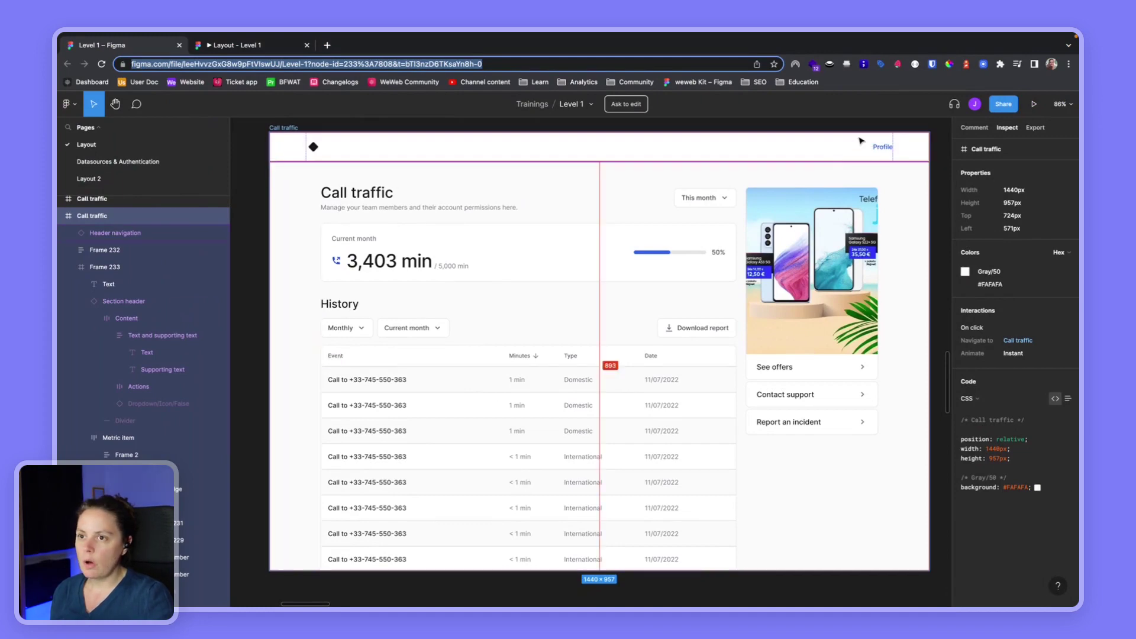
pyautogui.moveTo(875, 151)
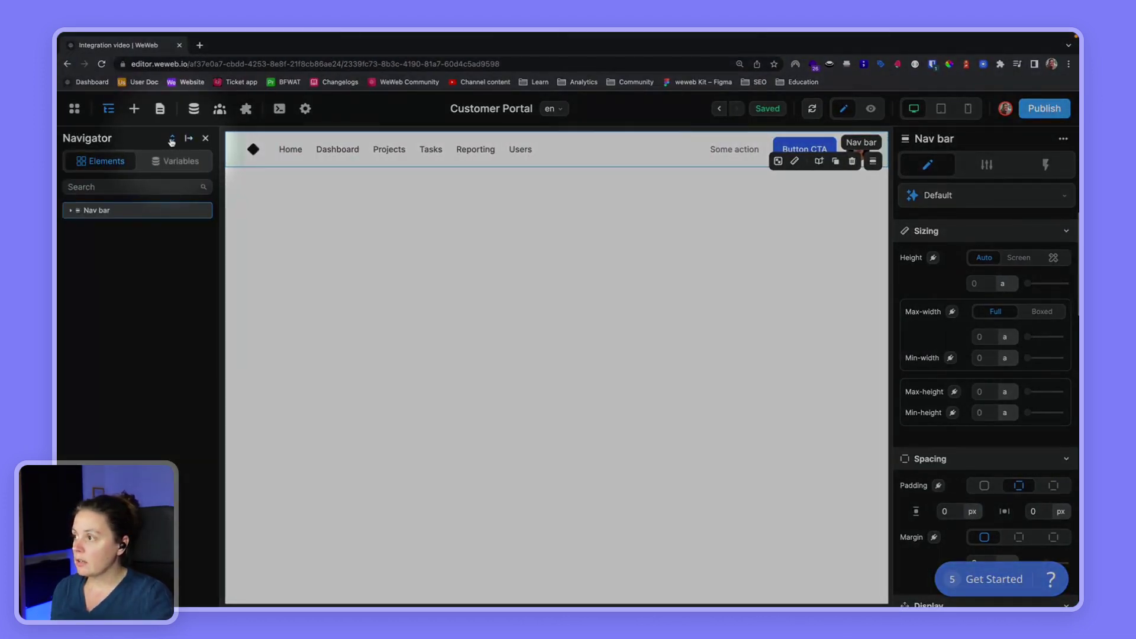
pyautogui.click(172, 141)
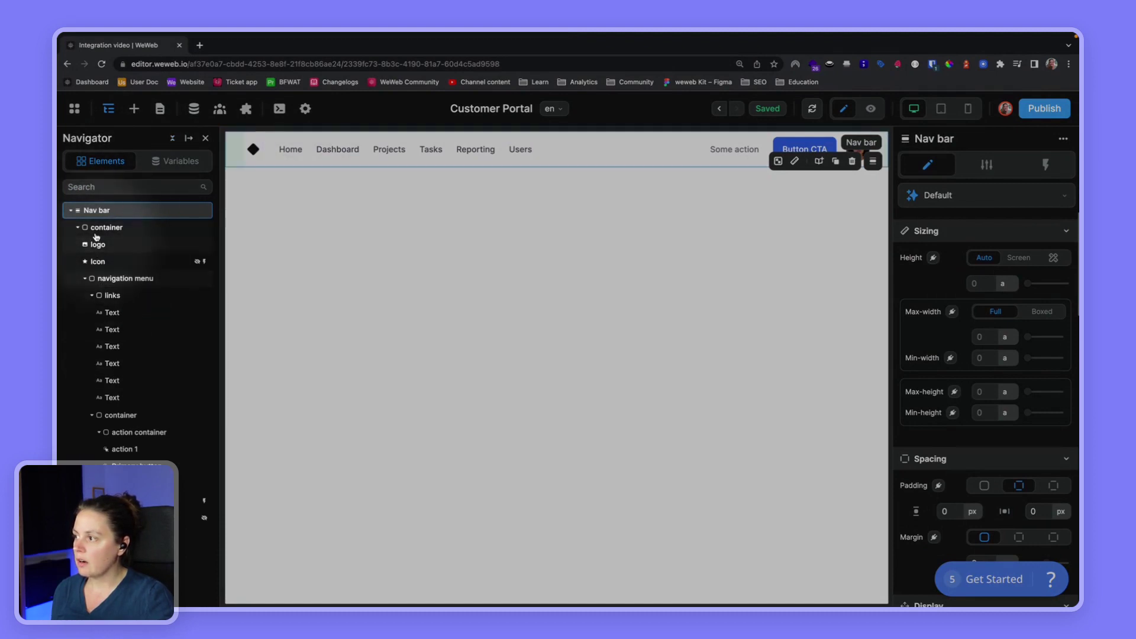
pyautogui.click(112, 313)
pyautogui.press('Delete')
pyautogui.press('Delete')
pyautogui.press('Delete')
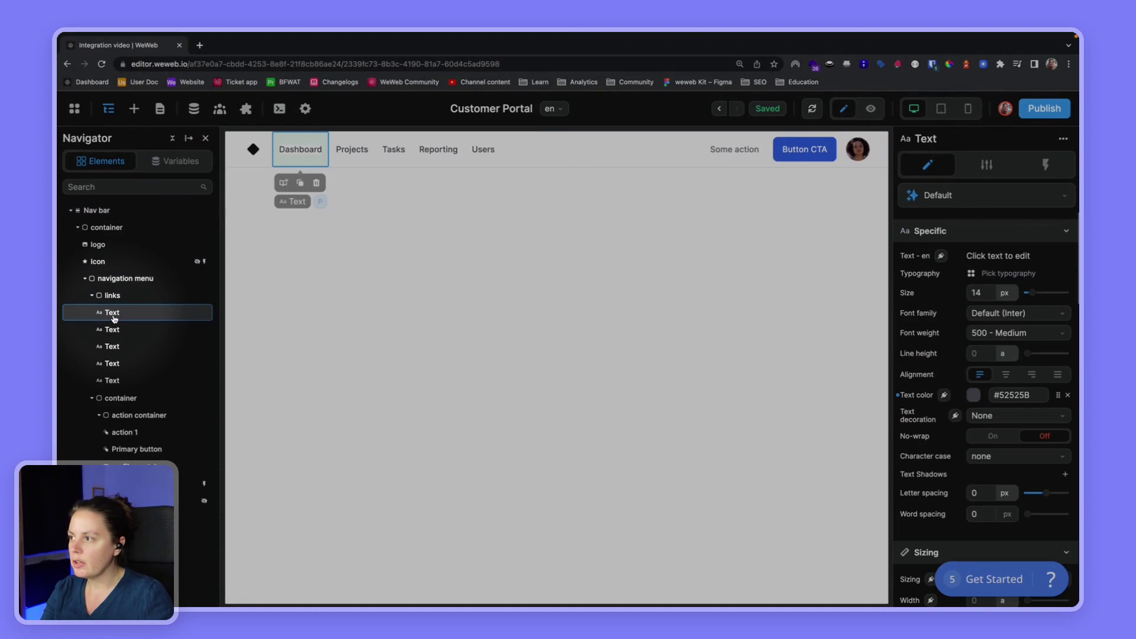
pyautogui.press('Delete')
pyautogui.press('Delete')
pyautogui.press('Delete')
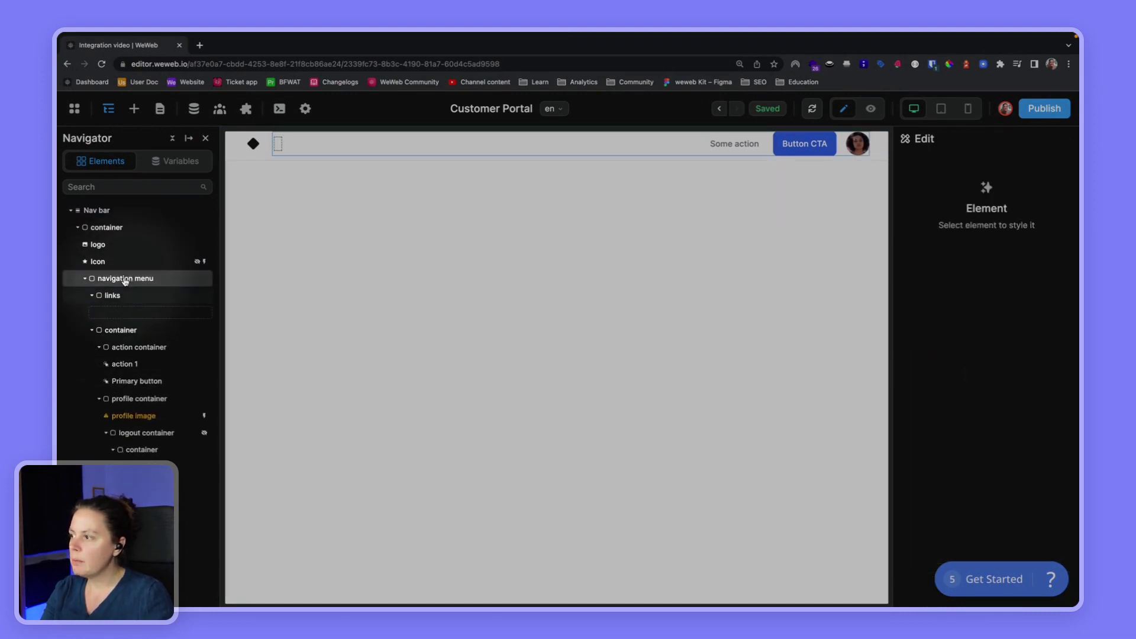
pyautogui.click(125, 297)
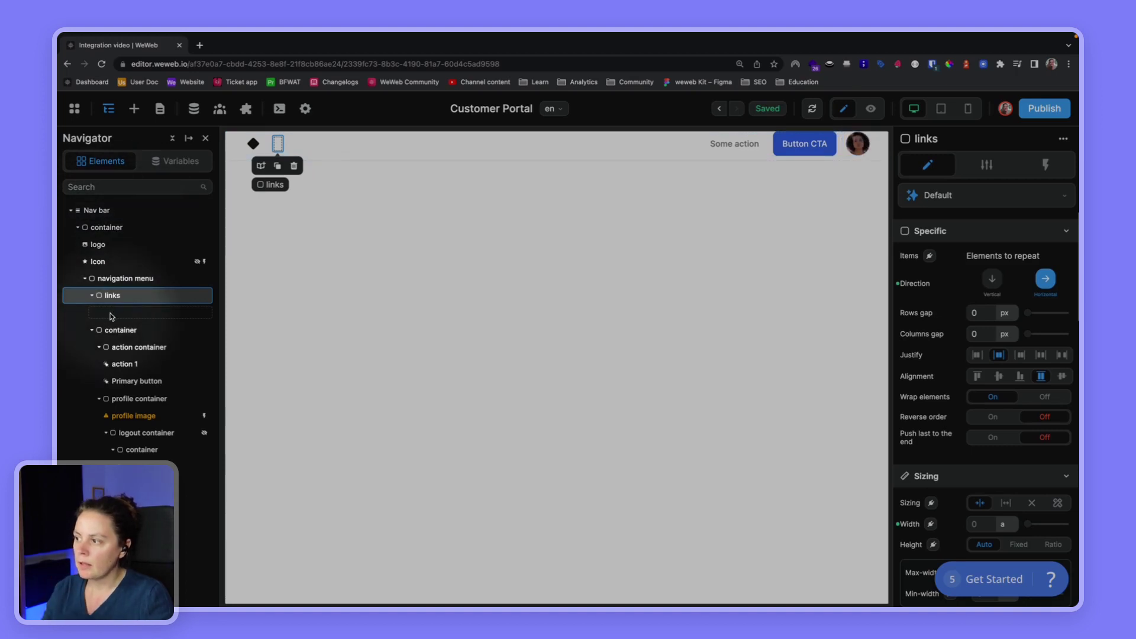
# Step: Delete the profile container and the primary button from the nav bar
pyautogui.click(138, 400)
pyautogui.press('Delete')
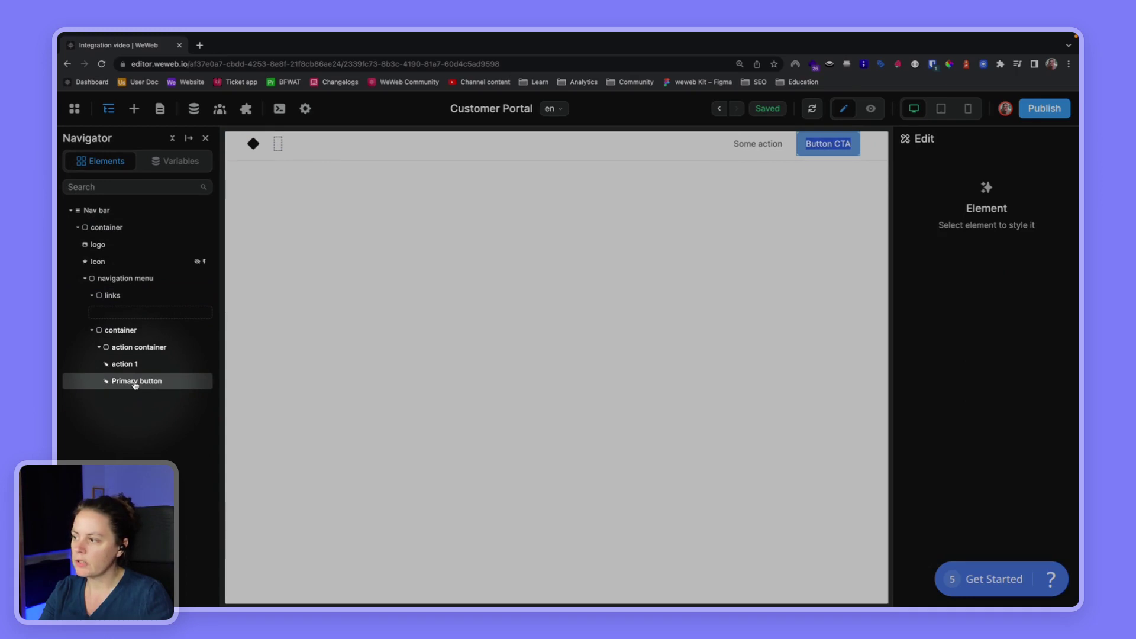
pyautogui.click(135, 384)
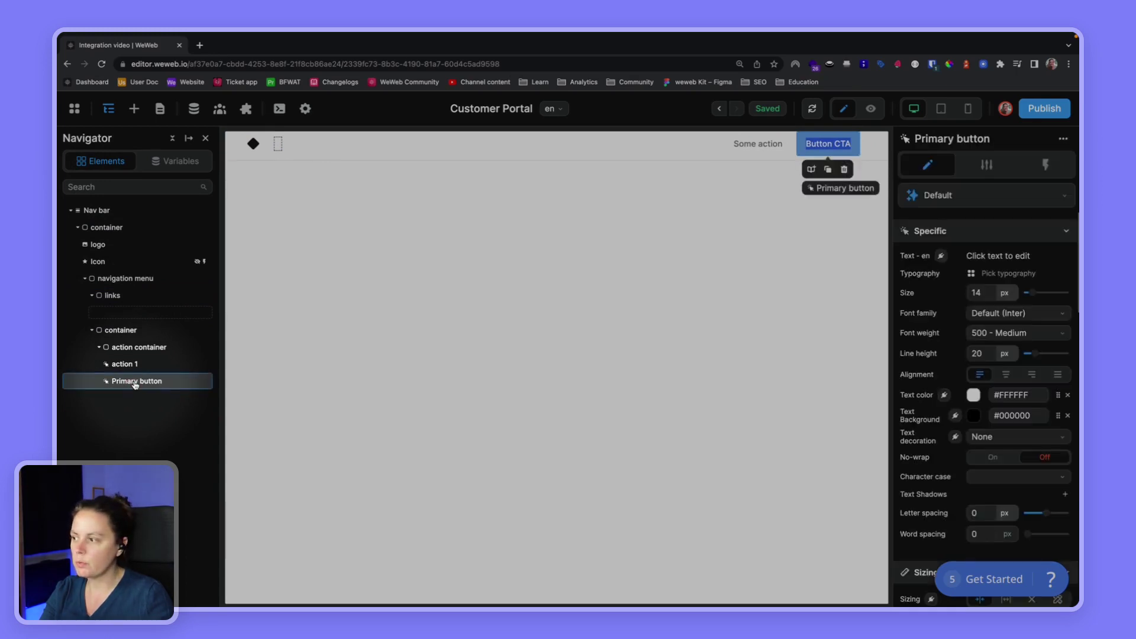
pyautogui.press('Delete')
# Step: Change the text of the nav bar's remaining "Some action" button to "Profile"
pyautogui.click(130, 367)
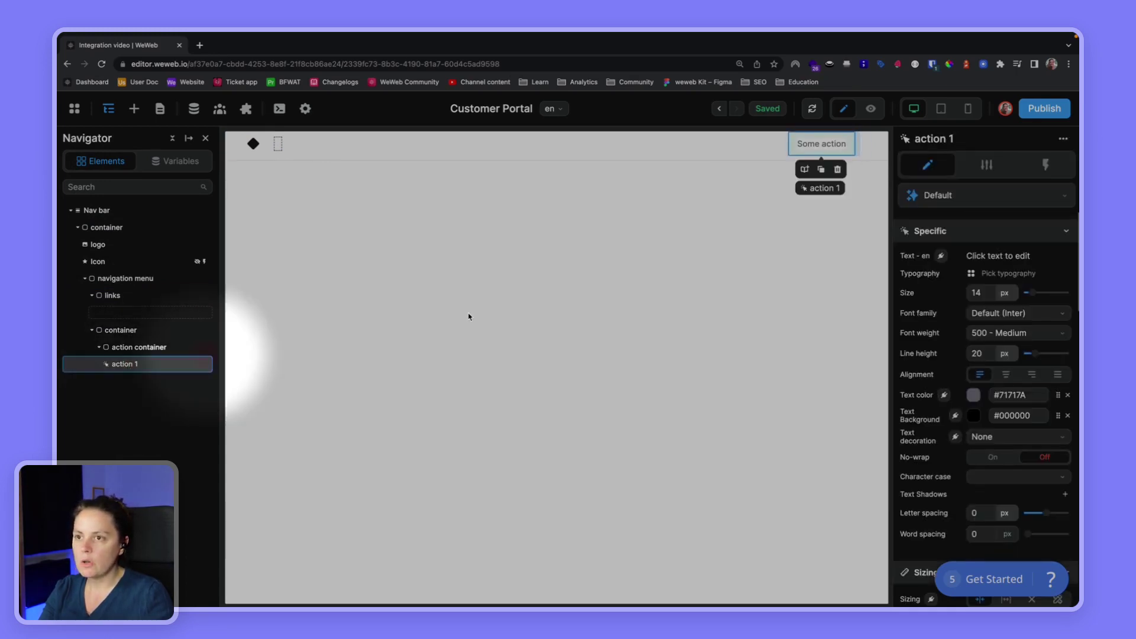
pyautogui.doubleClick(823, 147)
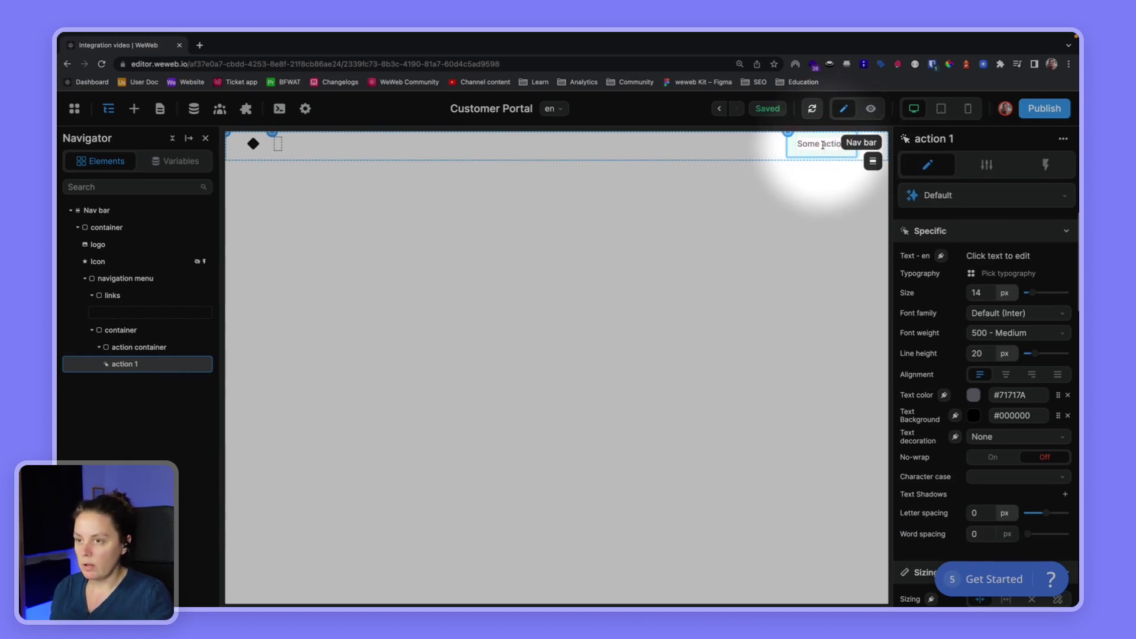
pyautogui.write('Profile')
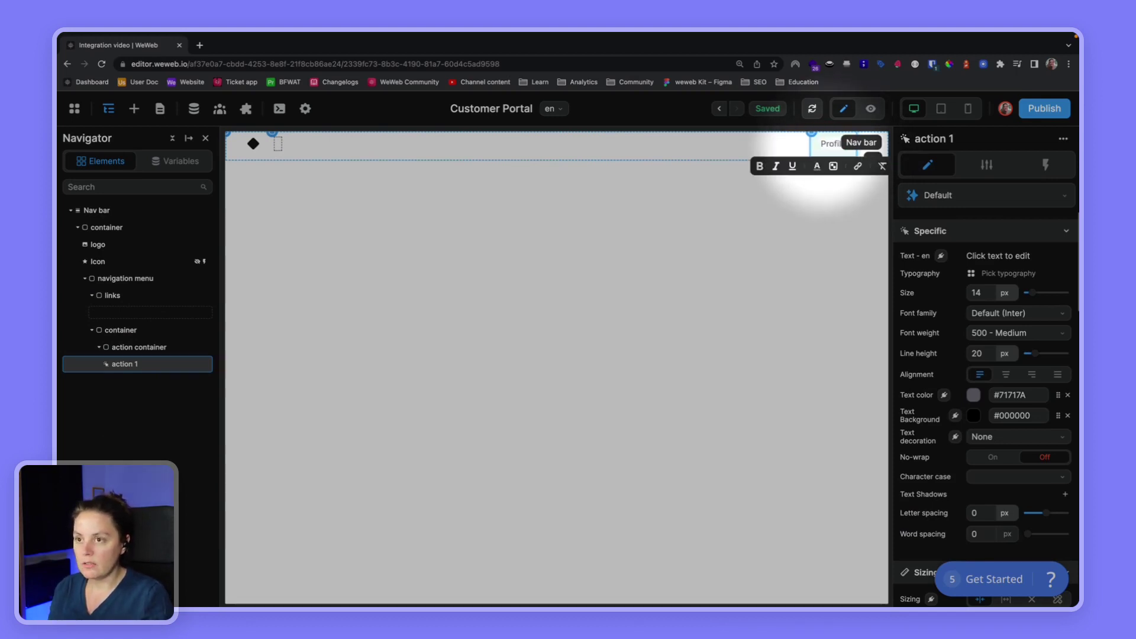
pyautogui.click(744, 211)
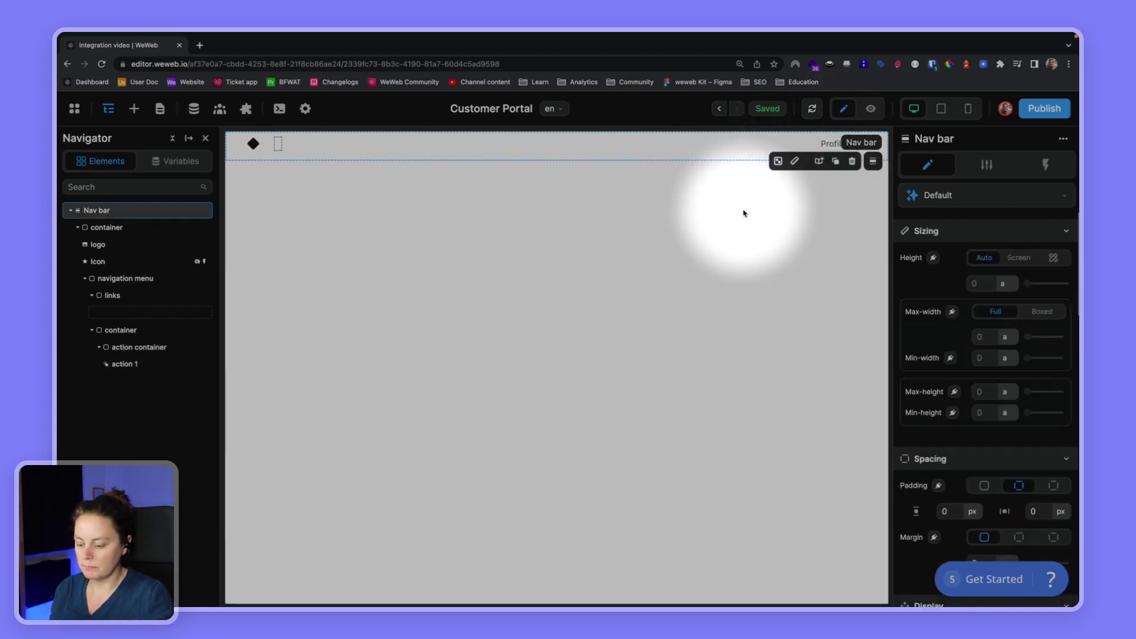
pyautogui.click(654, 237)
# Step: Switch to the Figma design and inspect the text style of the Profile label in its header
pyautogui.click(828, 144)
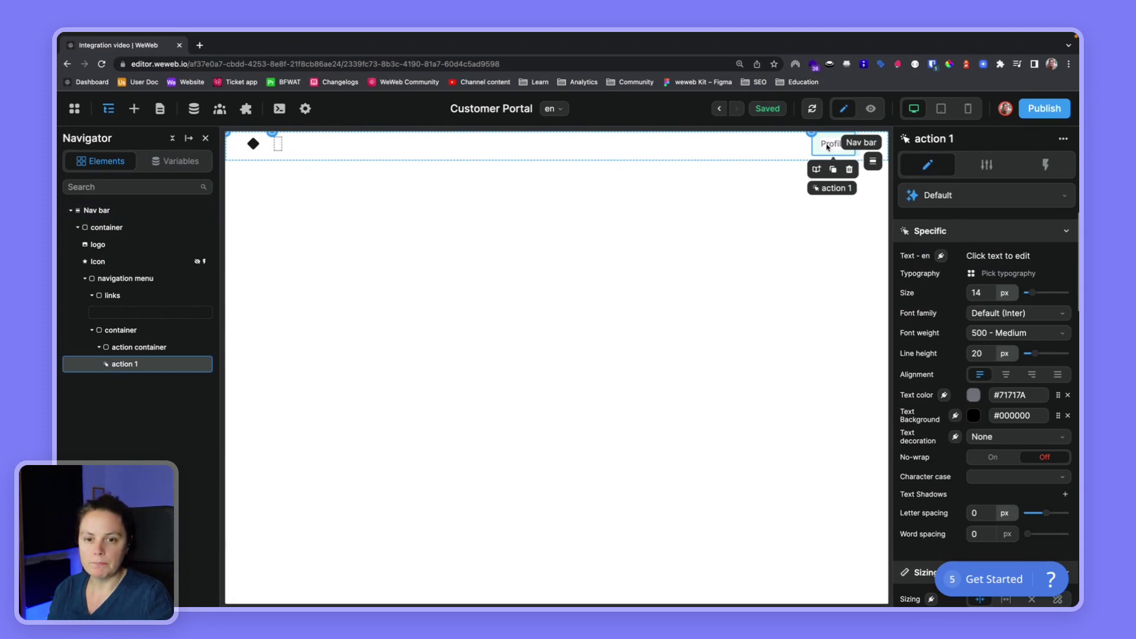
pyautogui.hotkey('ctrl', 'Right')
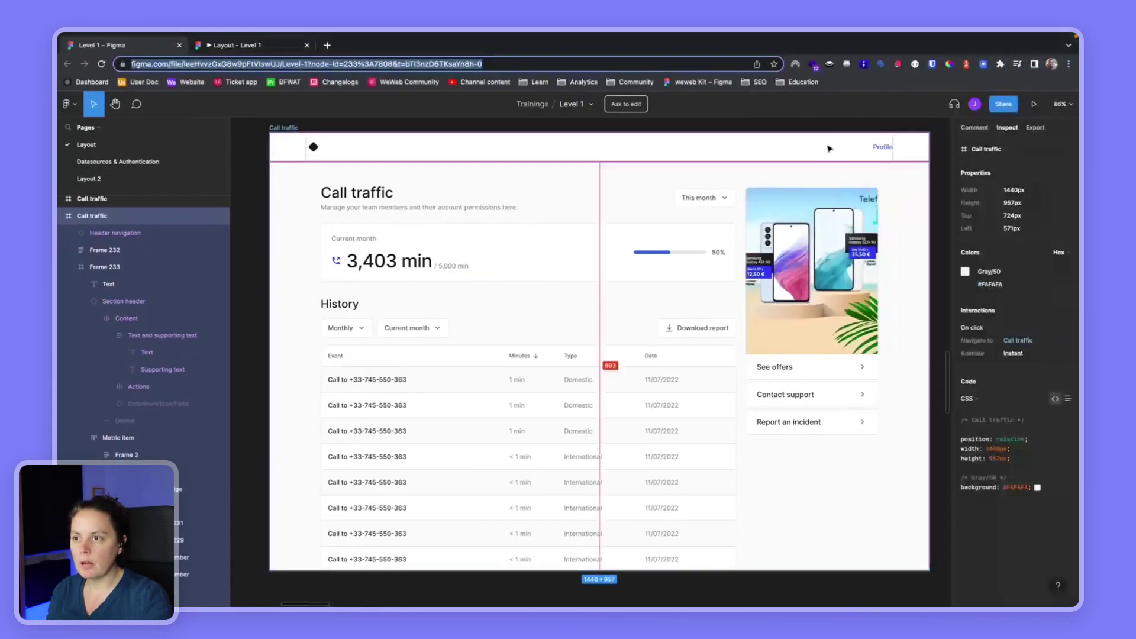
pyautogui.click(888, 151)
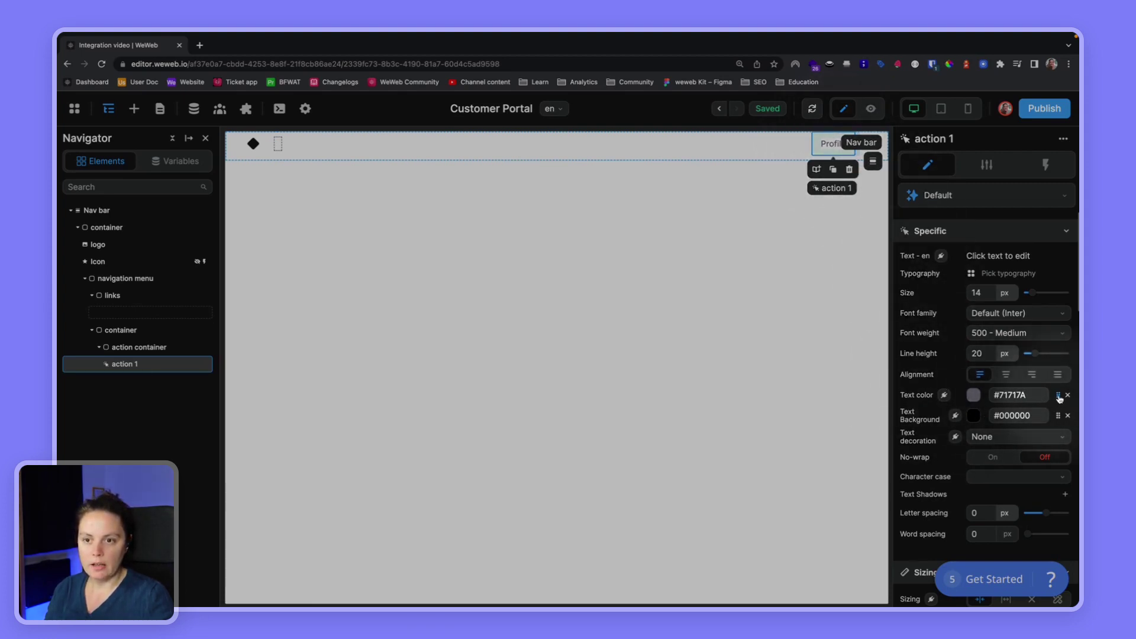
# Step: Give the Profile button's text a custom red colour, #E66B41
pyautogui.doubleClick(1037, 395)
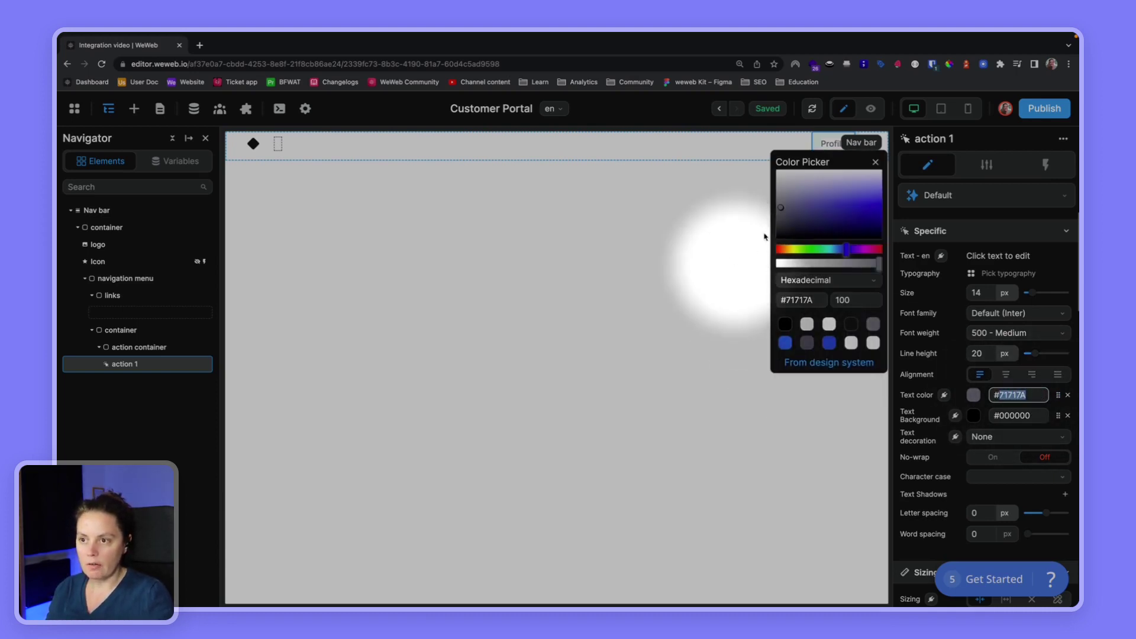
pyautogui.click(782, 251)
pyautogui.moveTo(829, 224); pyautogui.dragTo(858, 199)
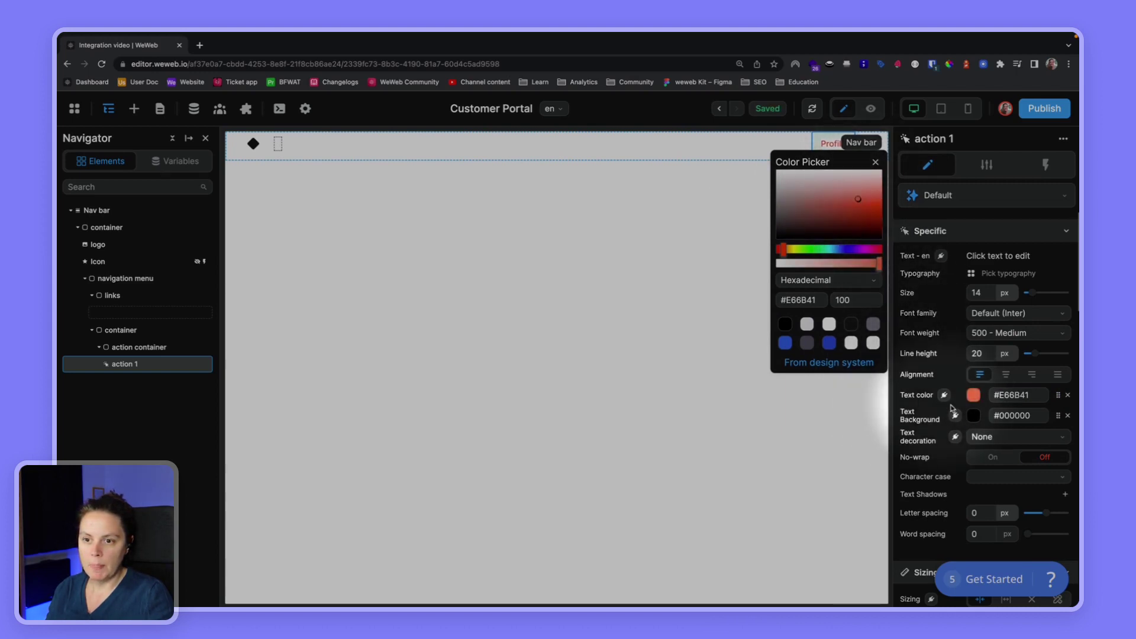
# Step: Set the Profile button's text color to Primary/700 from the design system
pyautogui.click(831, 365)
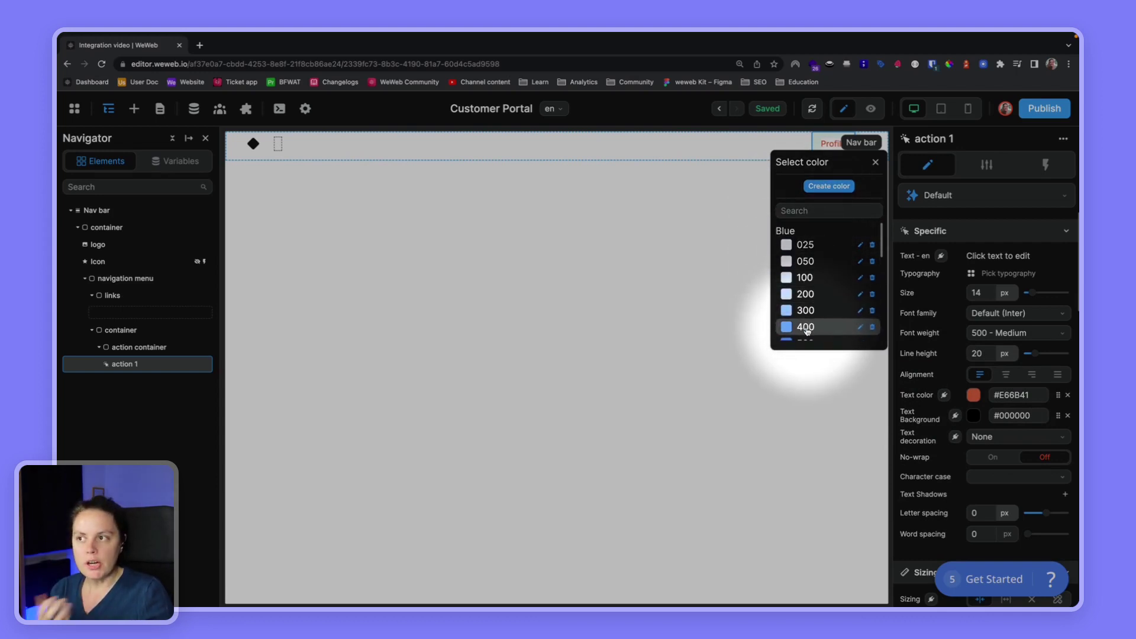
pyautogui.scroll(-3, 807, 331)
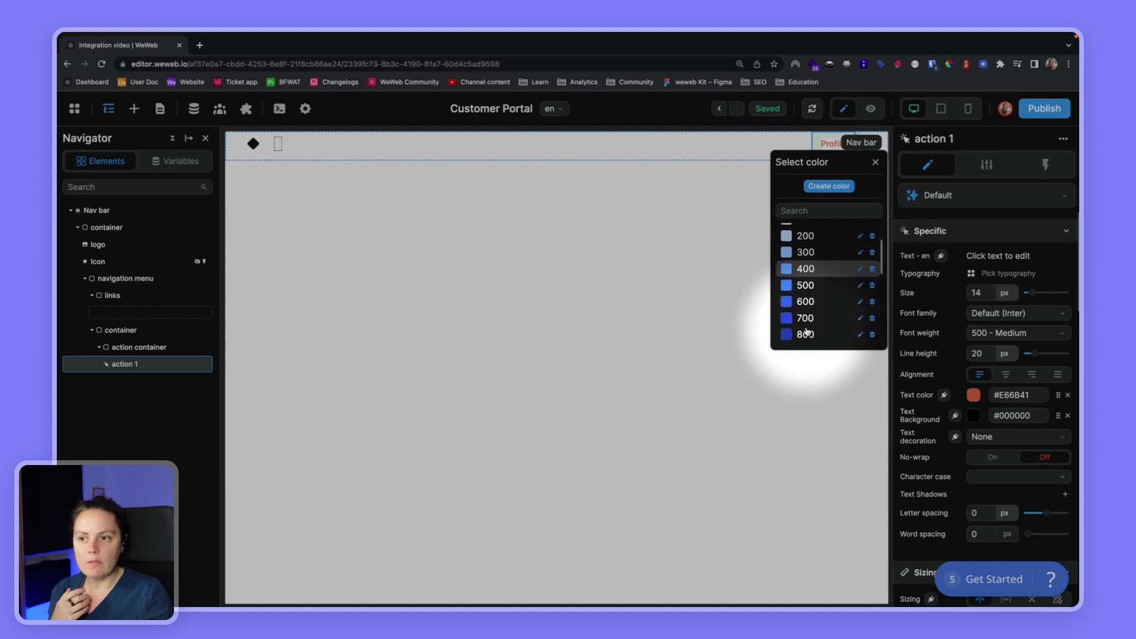
pyautogui.scroll(-3, 806, 331)
pyautogui.scroll(5, 807, 332)
pyautogui.scroll(-1, 806, 329)
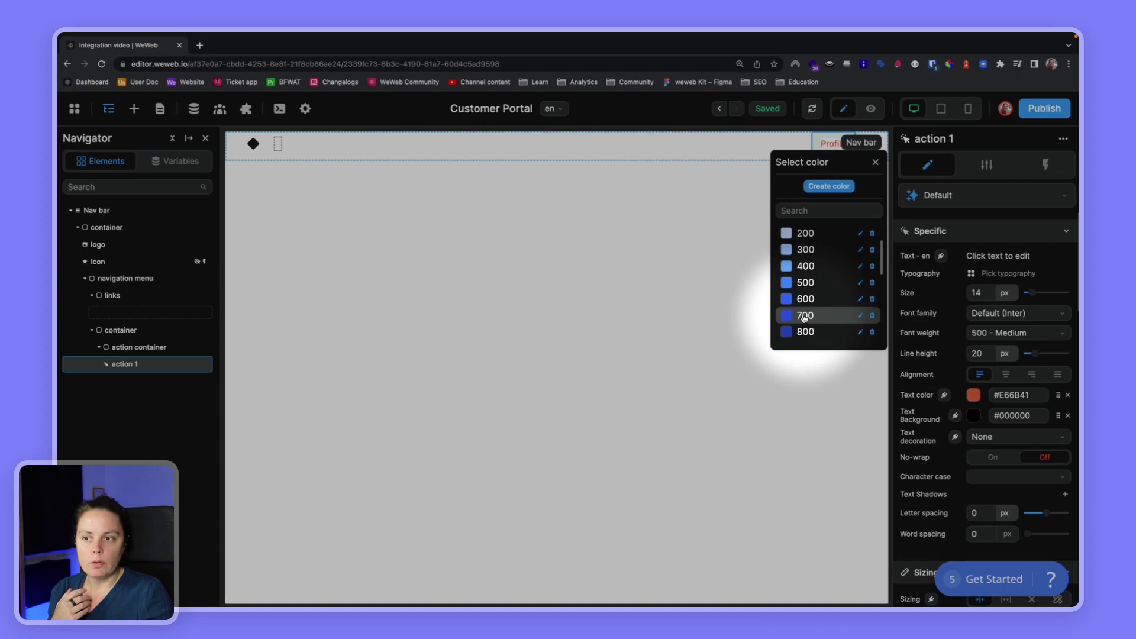
pyautogui.click(805, 315)
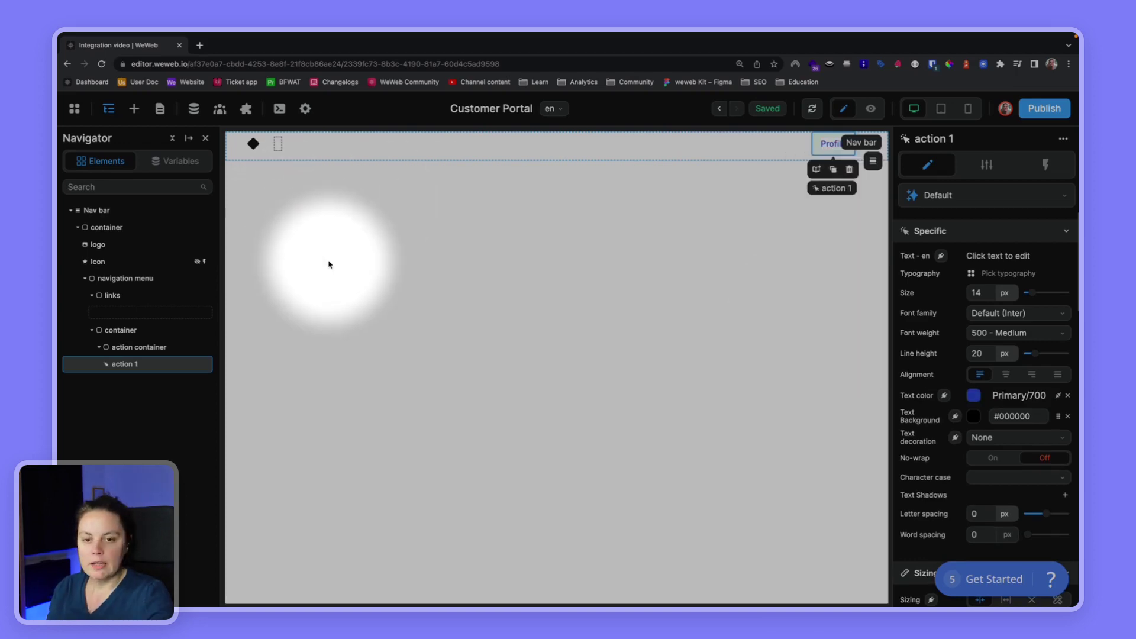
# Step: Check the page content in the Figma design, and add an empty section below the nav bar
pyautogui.hotkey('ctrl', 'Right')
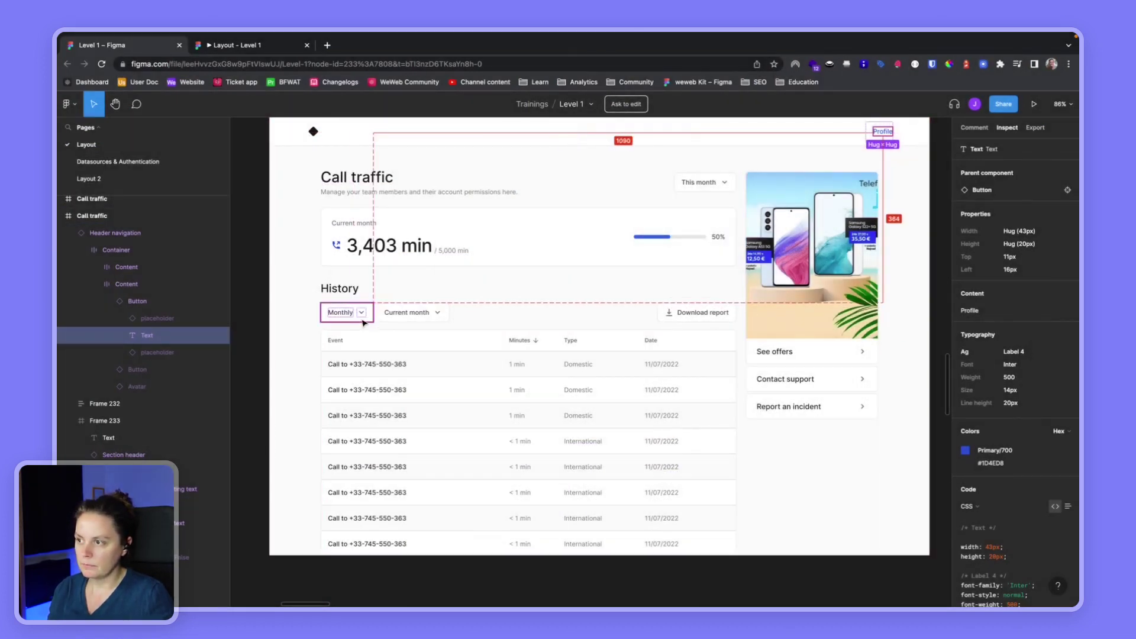
pyautogui.click(389, 268)
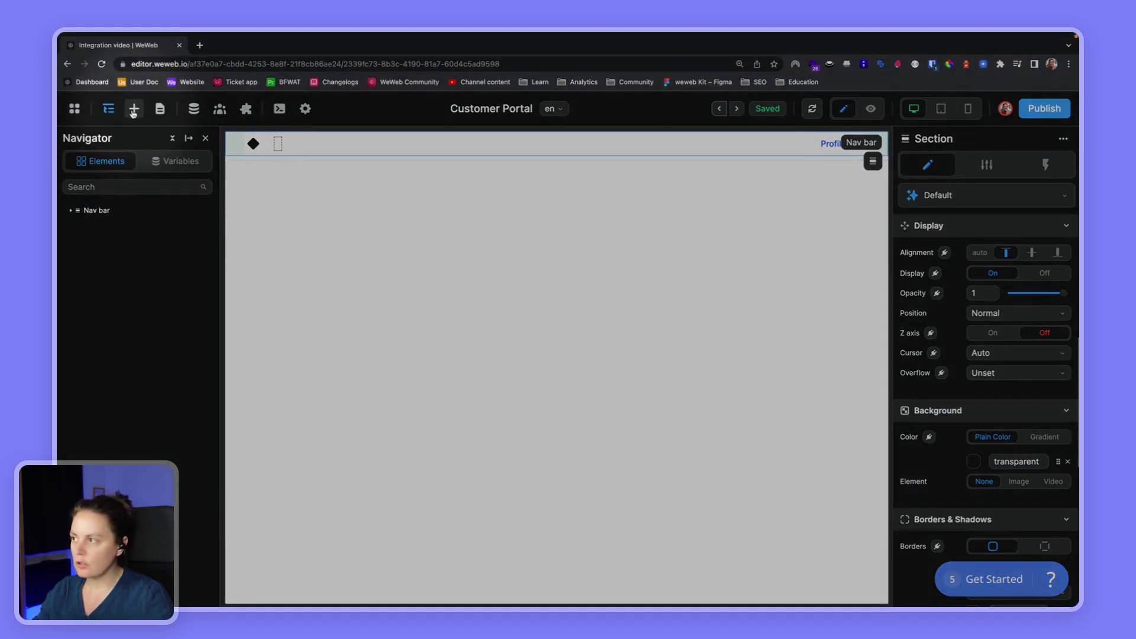
pyautogui.click(133, 111)
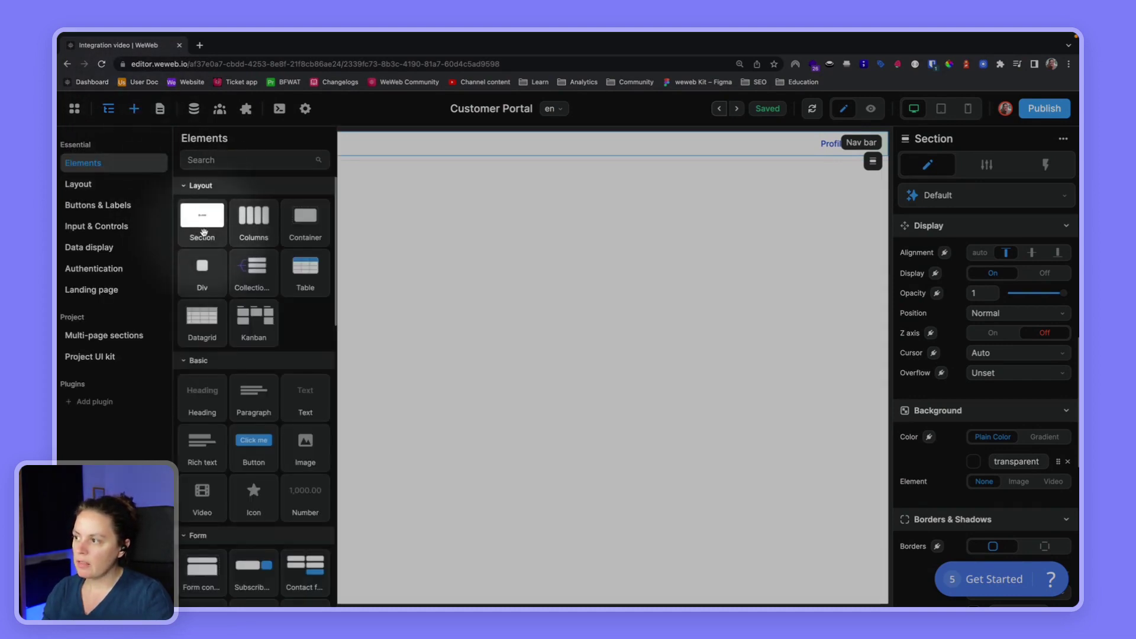
pyautogui.moveTo(202, 231); pyautogui.dragTo(109, 223)
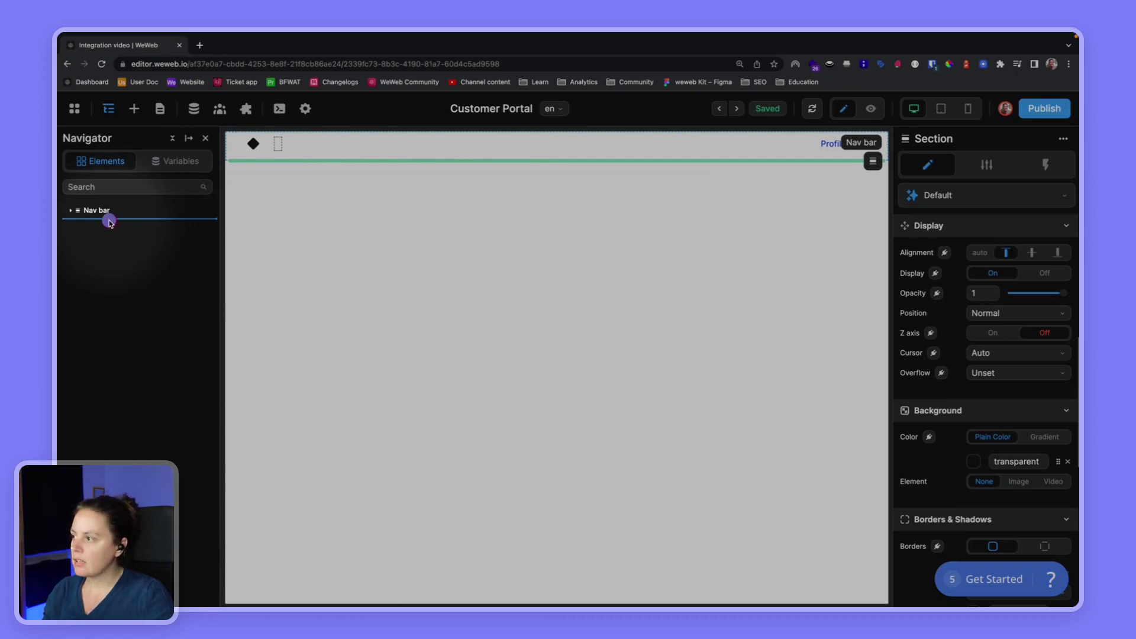
pyautogui.moveTo(109, 224); pyautogui.dragTo(111, 224)
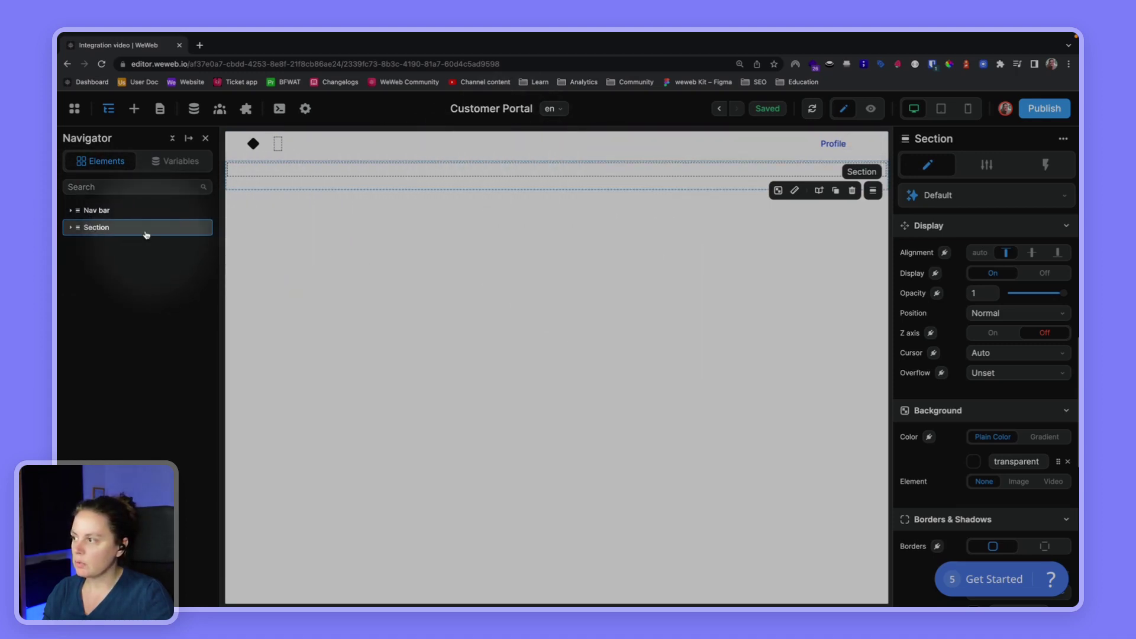
# Step: Rename the new section as Content and expand it in the element tree
pyautogui.doubleClick(103, 230)
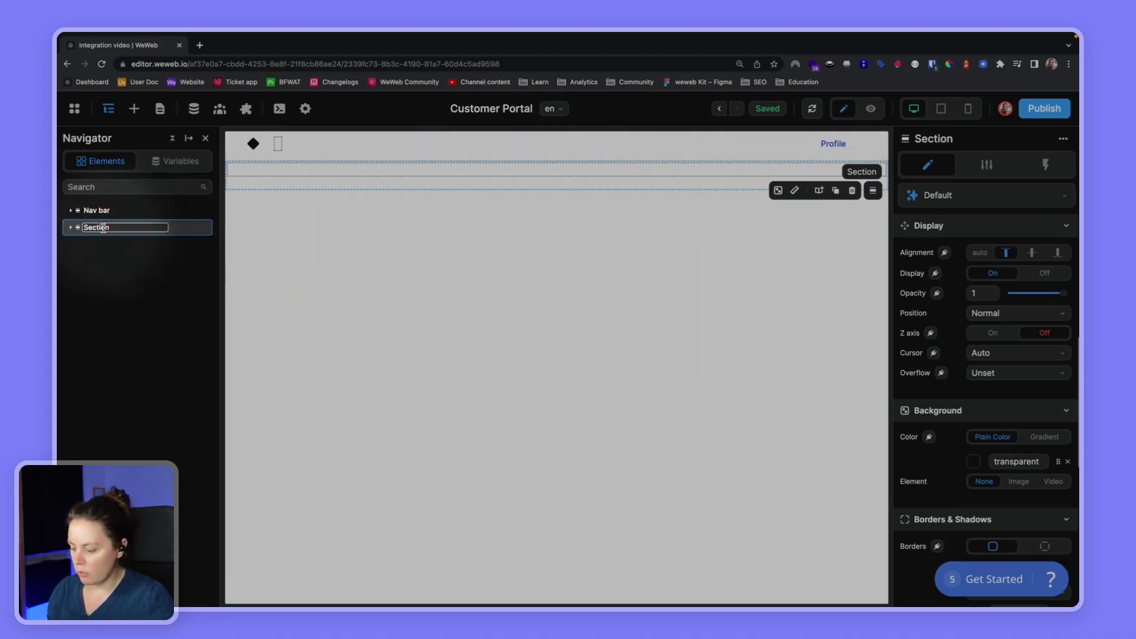
pyautogui.write('Content')
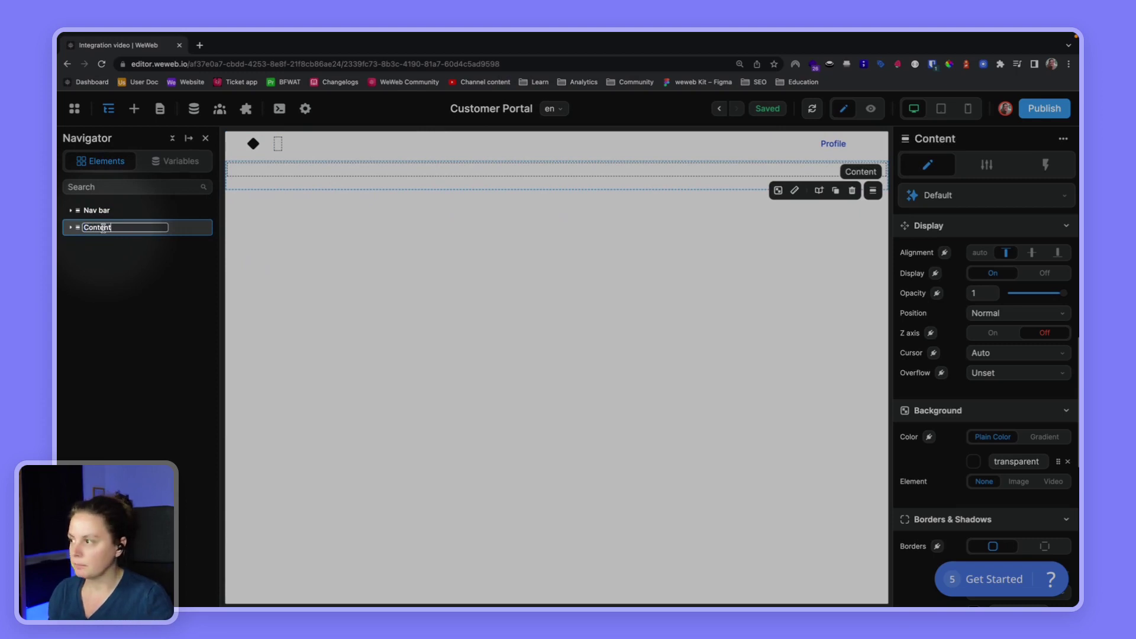
pyautogui.press('Return')
pyautogui.click(71, 228)
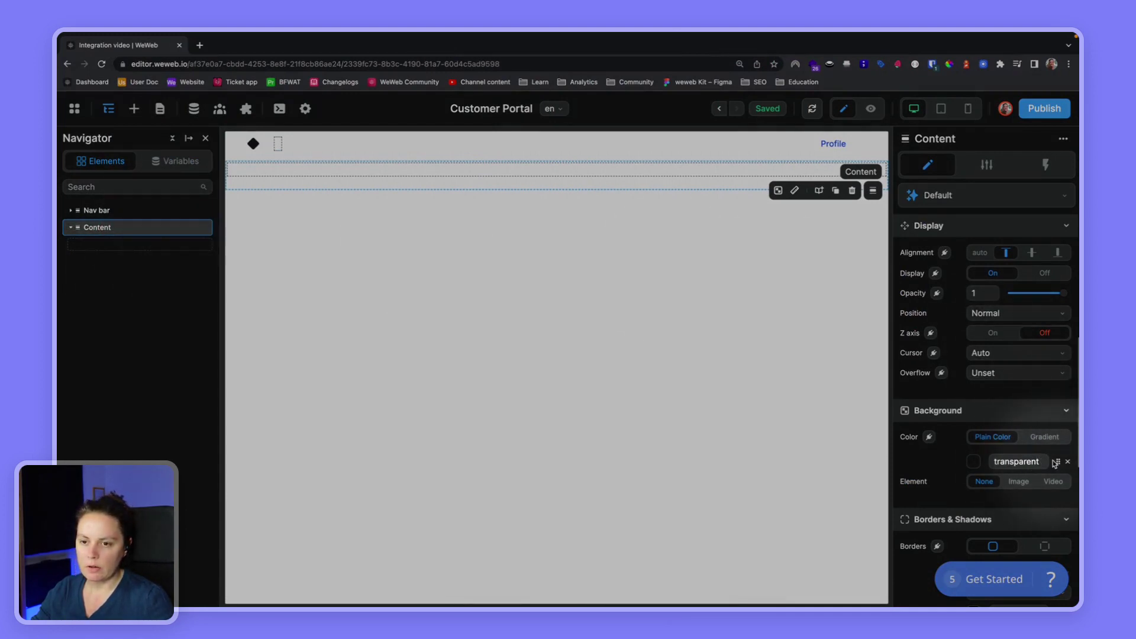
# Step: Set the Content section's background colour to #FAFAFA
pyautogui.click(1033, 463)
pyautogui.doubleClick(1033, 463)
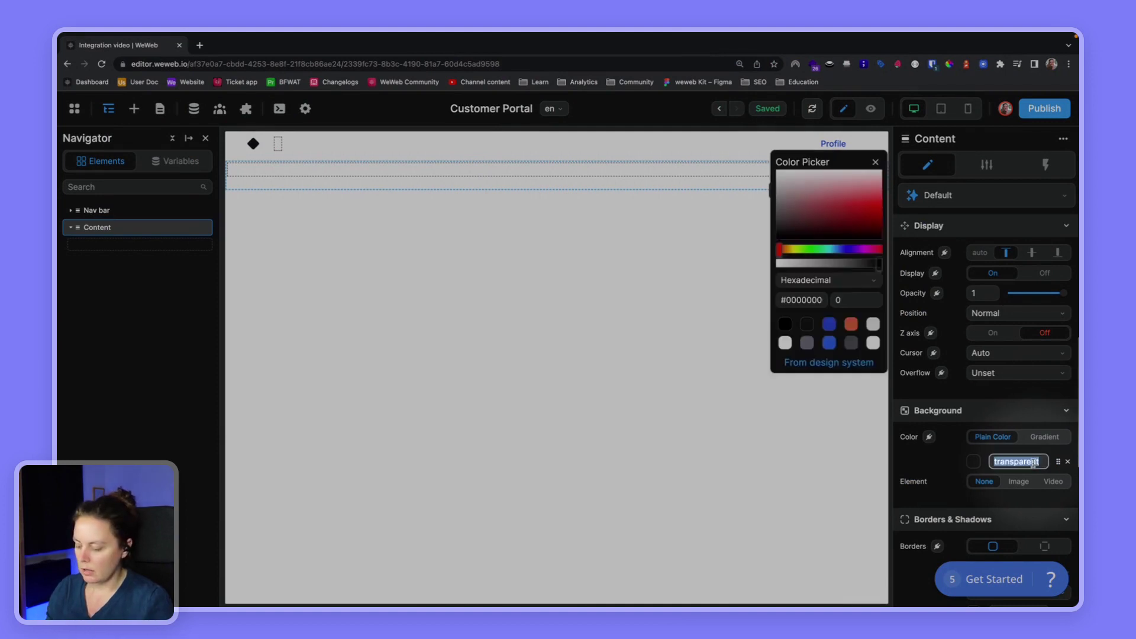
pyautogui.write('#FAFAFA')
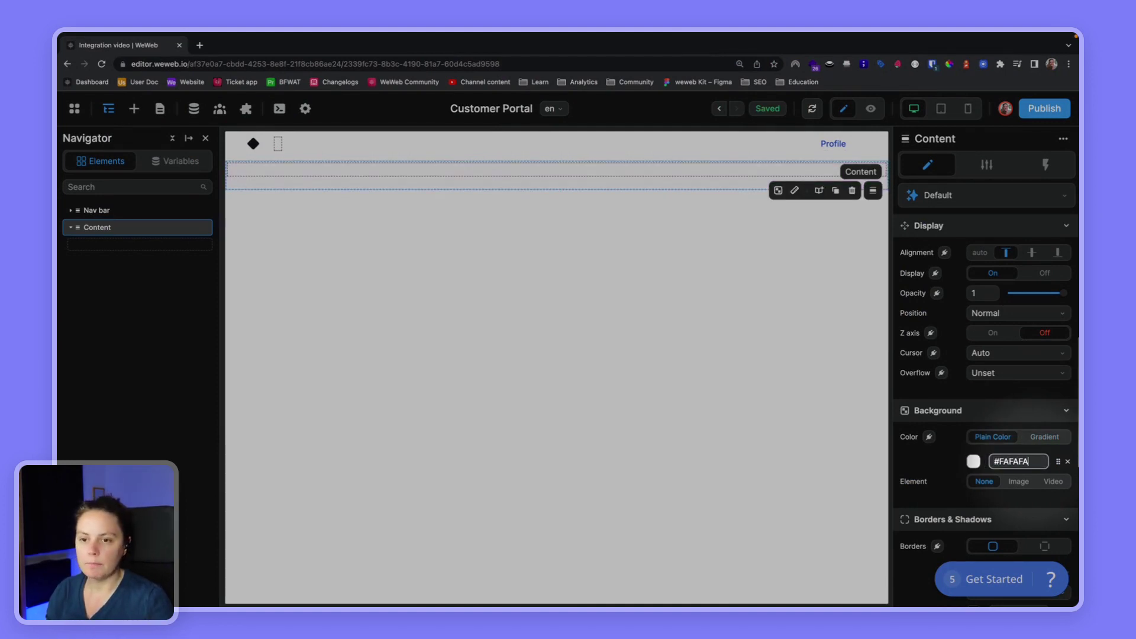
# Step: Save the Content section's background colour to the design system under the name Gray/50
pyautogui.click(1058, 462)
pyautogui.scroll(-10, 843, 263)
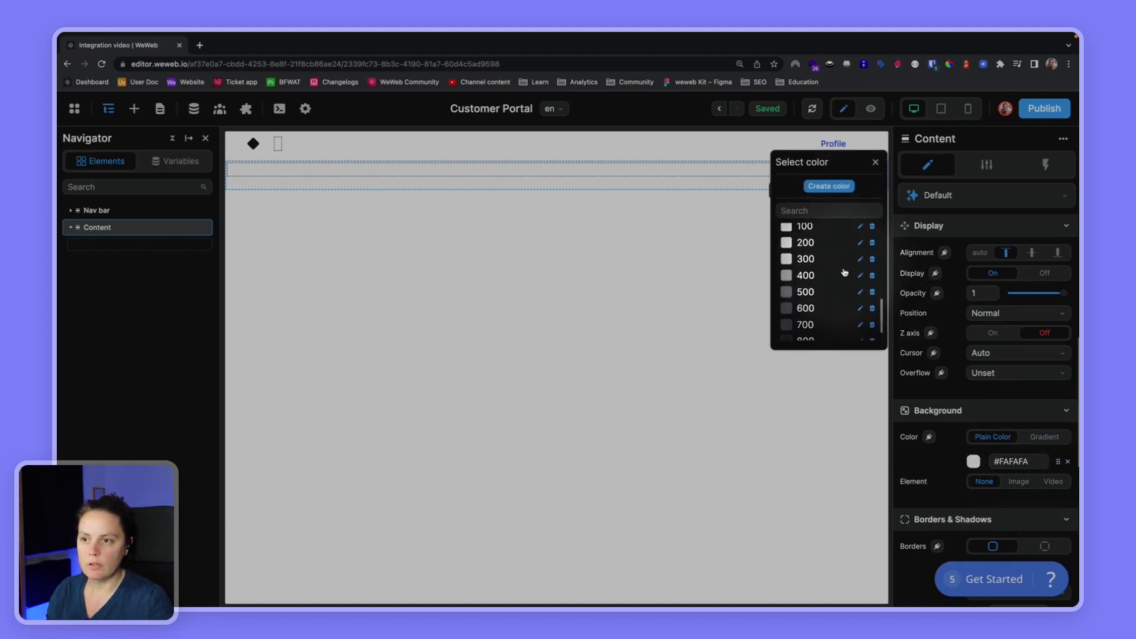
pyautogui.click(829, 186)
pyautogui.click(511, 276)
pyautogui.write('Gray/50')
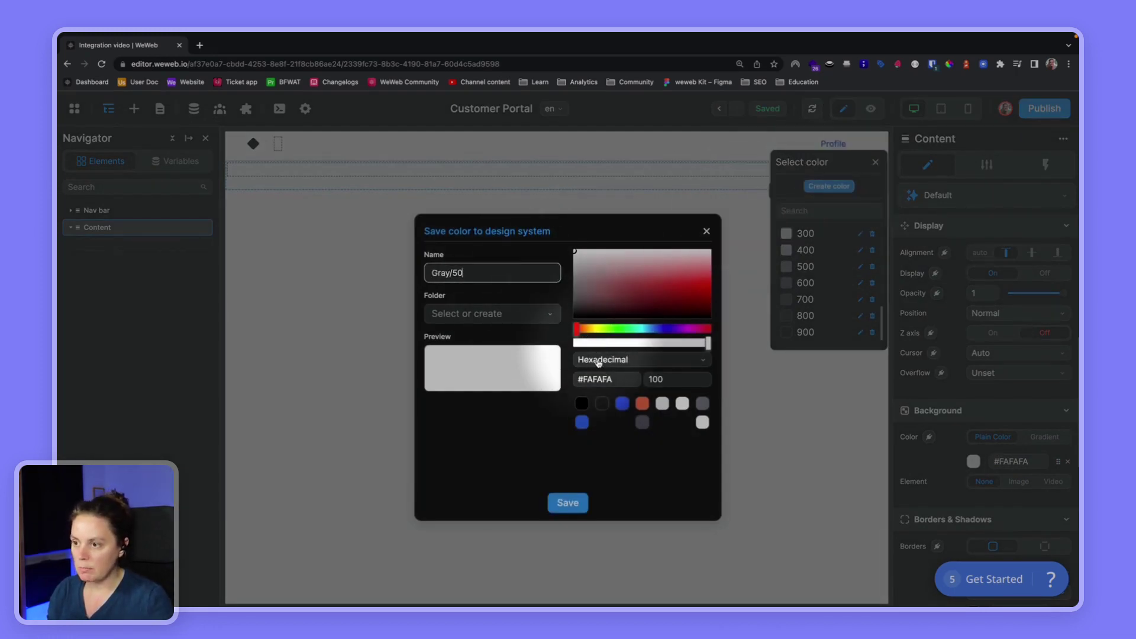
pyautogui.click(567, 505)
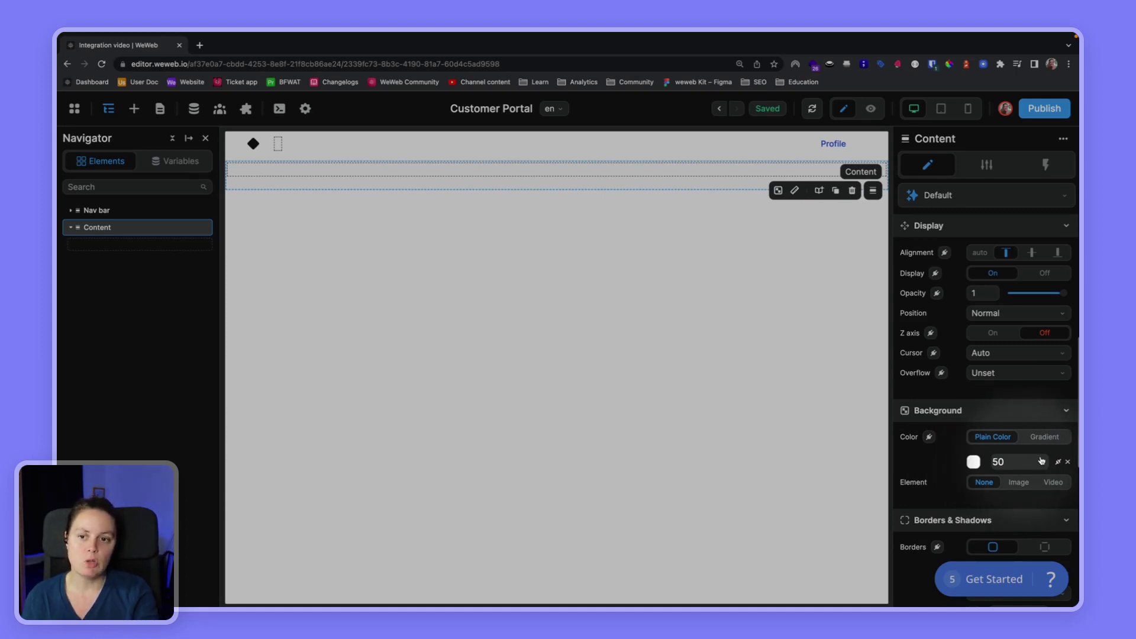
pyautogui.click(1027, 461)
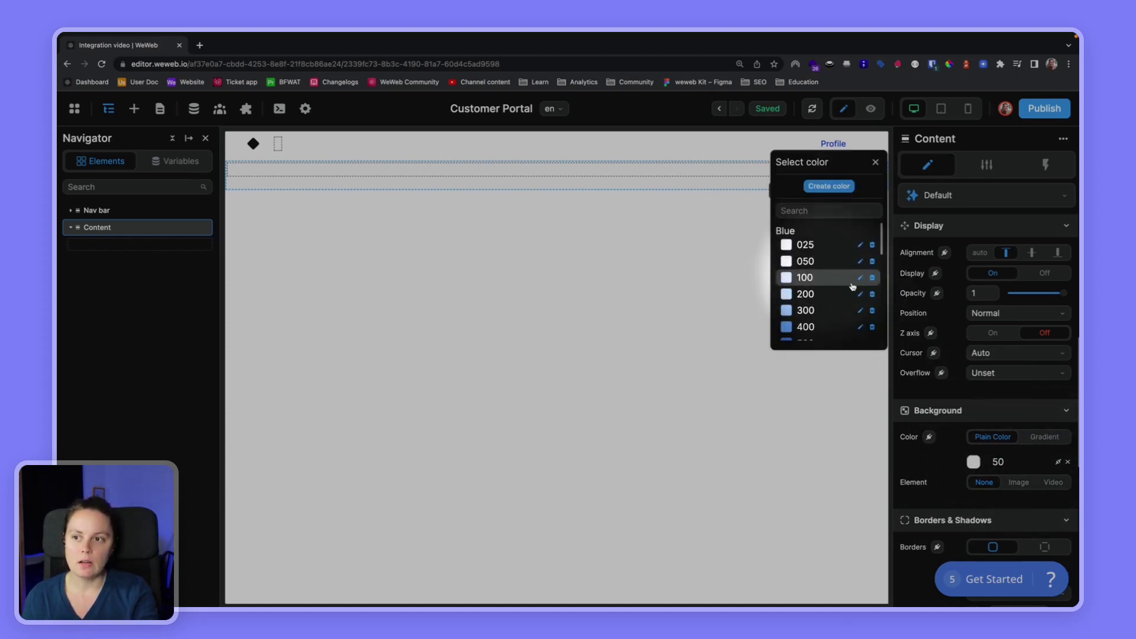
pyautogui.click(875, 162)
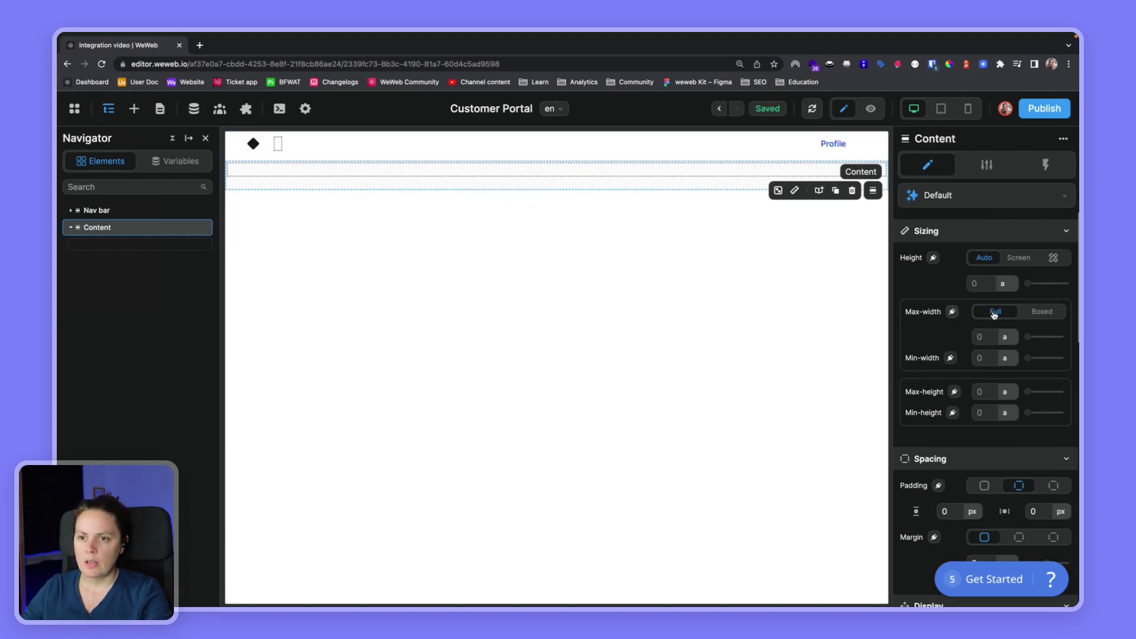
# Step: Set the Content section's max-width to Boxed and its horizontal padding to 40 px
pyautogui.click(1037, 315)
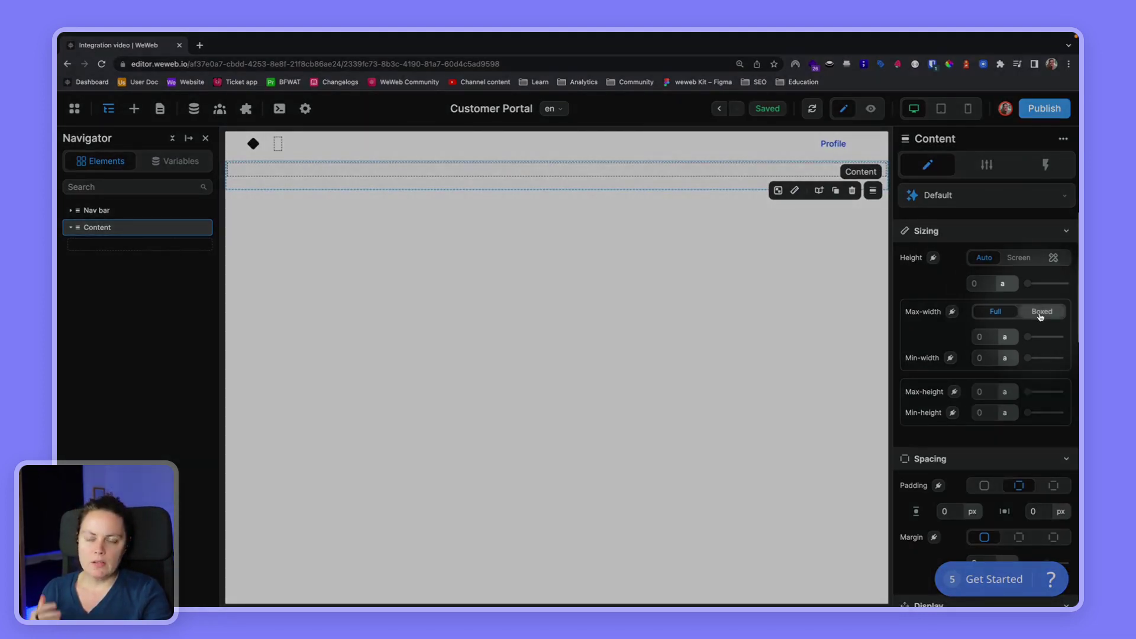
pyautogui.click(1041, 317)
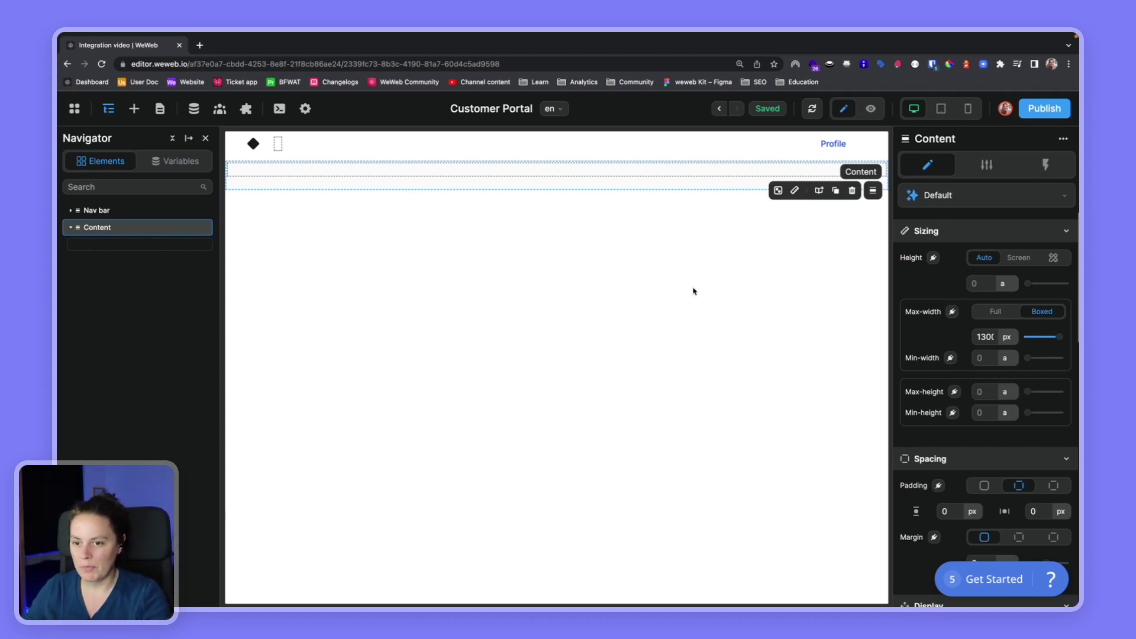
pyautogui.click(1041, 512)
pyautogui.press('super+a')
pyautogui.write('40')
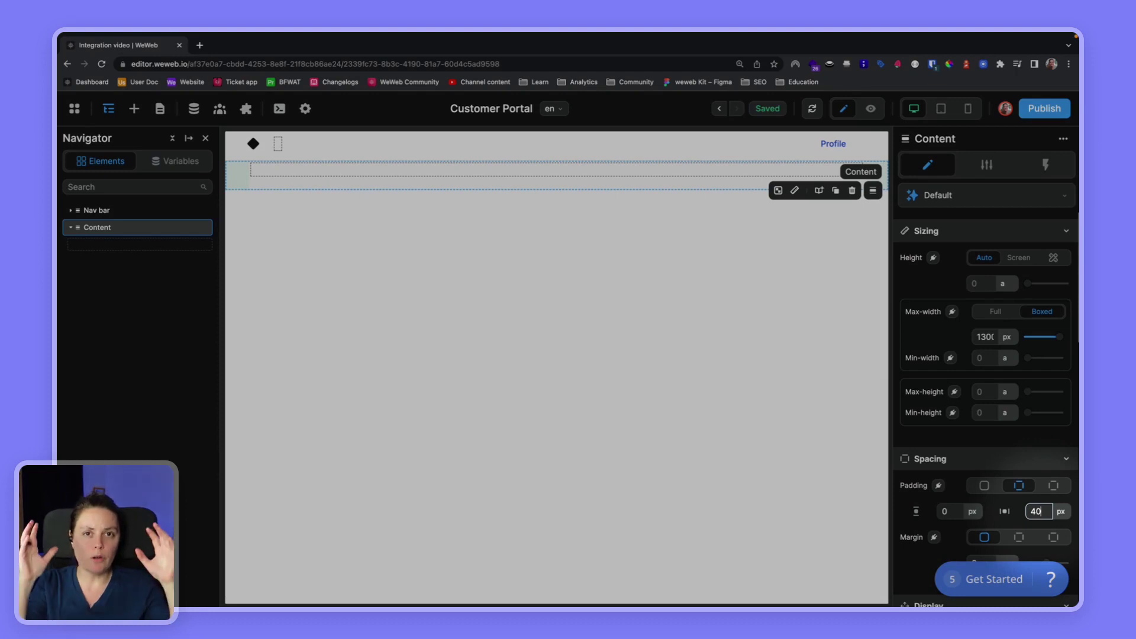
# Step: Check the content area in the Figma prototype, and add a Columns element inside the Content section in WeWeb
pyautogui.press('super+equal')
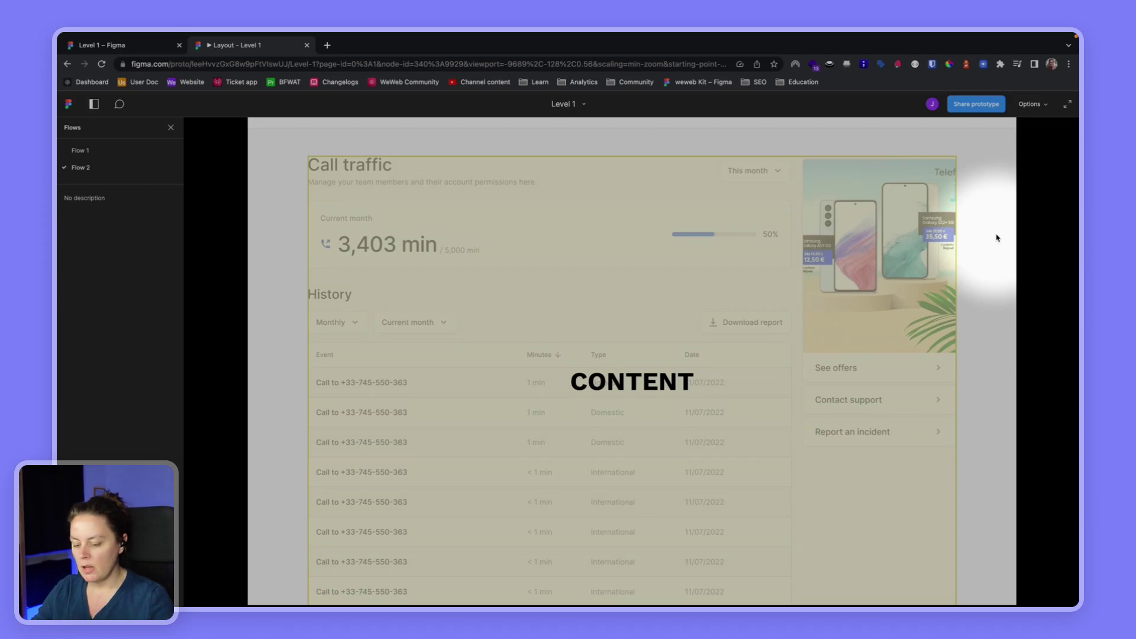
pyautogui.click(998, 238)
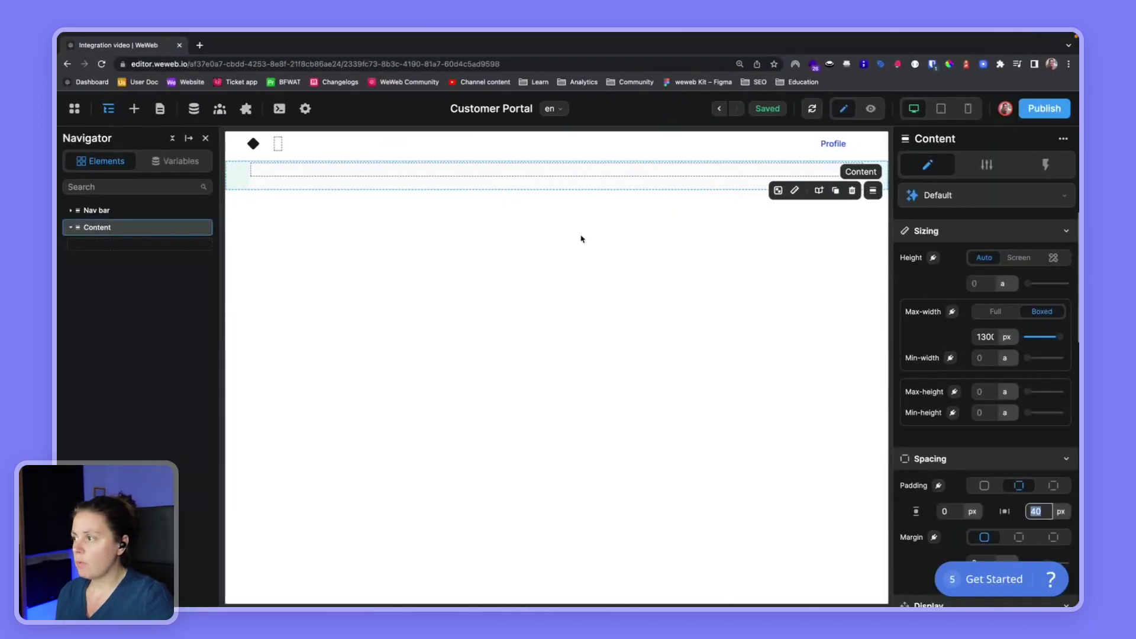
pyautogui.click(130, 109)
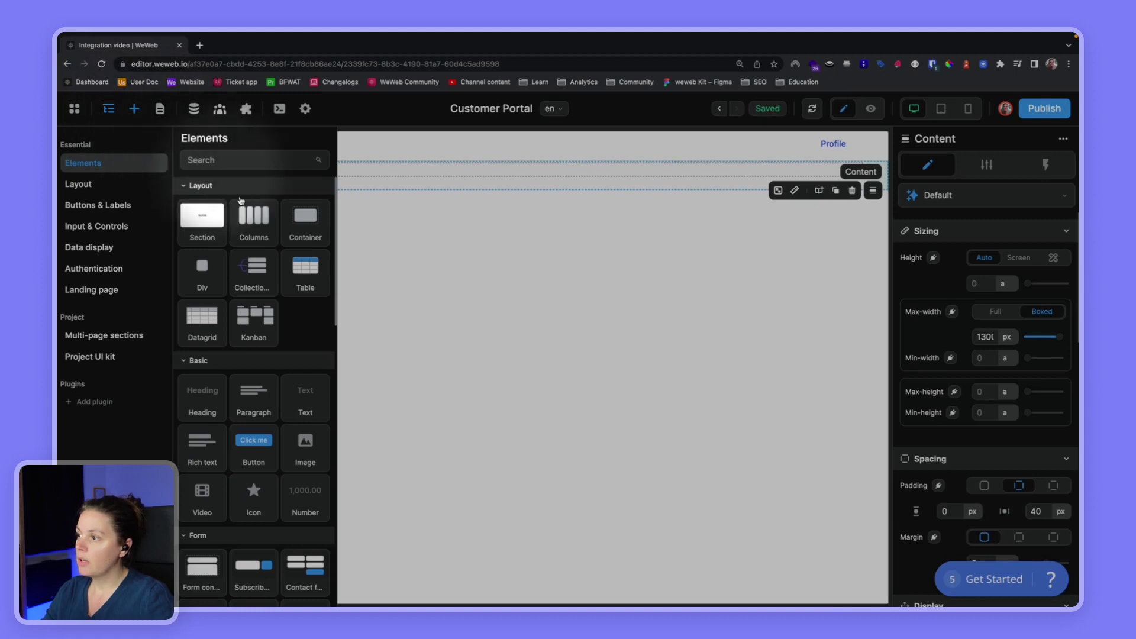
pyautogui.moveTo(254, 216); pyautogui.dragTo(120, 247)
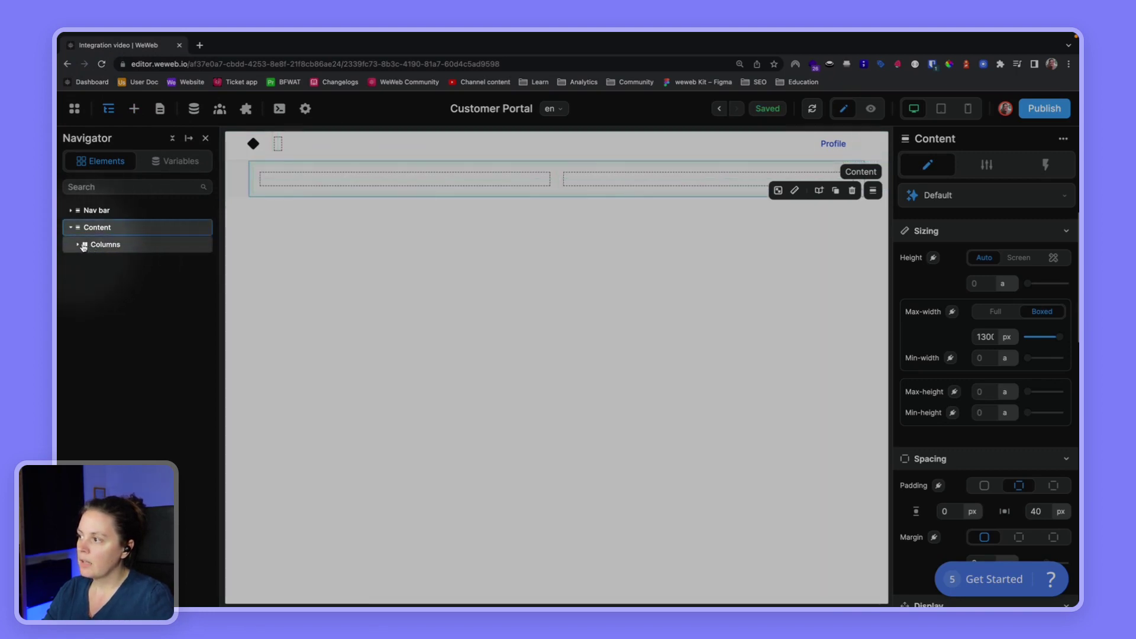
# Step: Select the Columns element and examine its grid settings and the unit split at the divider between its two columns
pyautogui.click(105, 246)
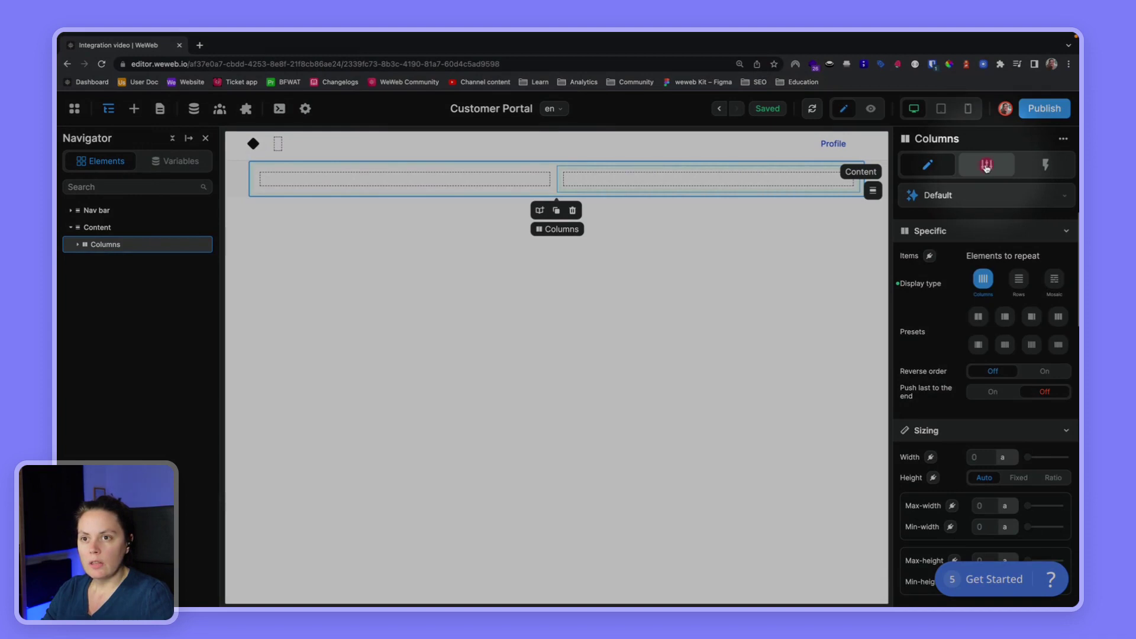
pyautogui.click(990, 166)
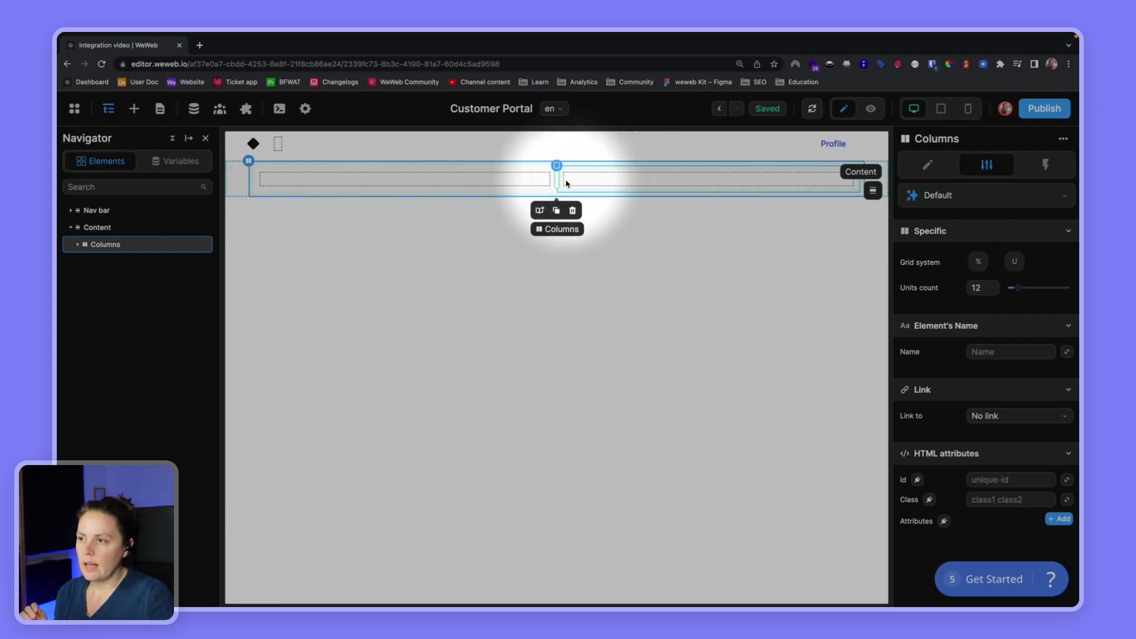
pyautogui.moveTo(558, 178); pyautogui.dragTo(557, 183)
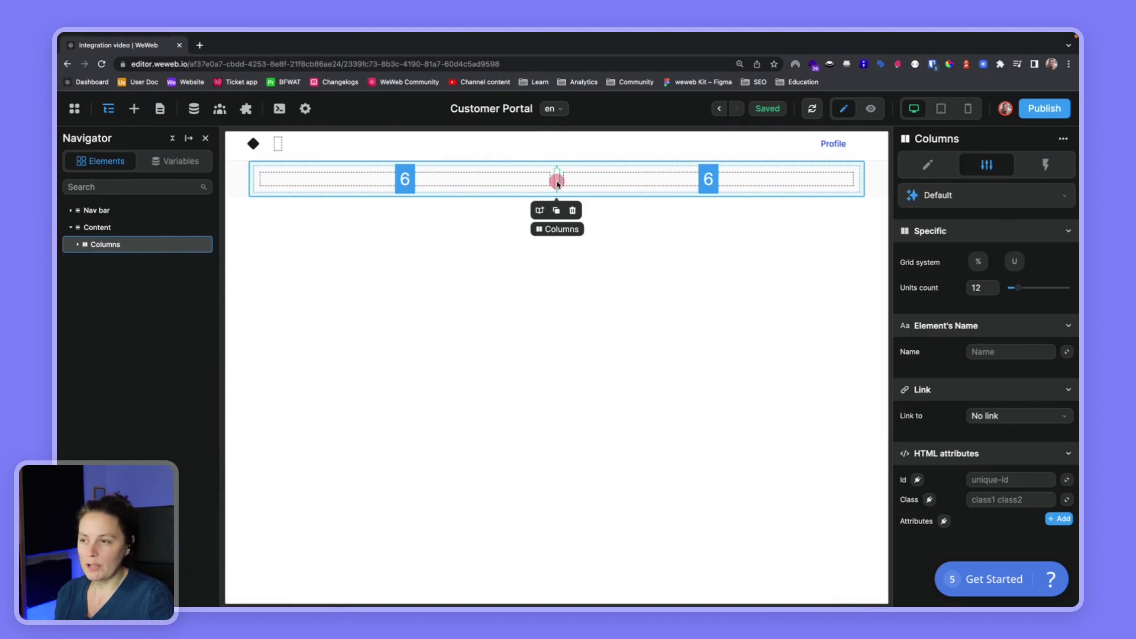
pyautogui.moveTo(557, 184); pyautogui.dragTo(557, 184)
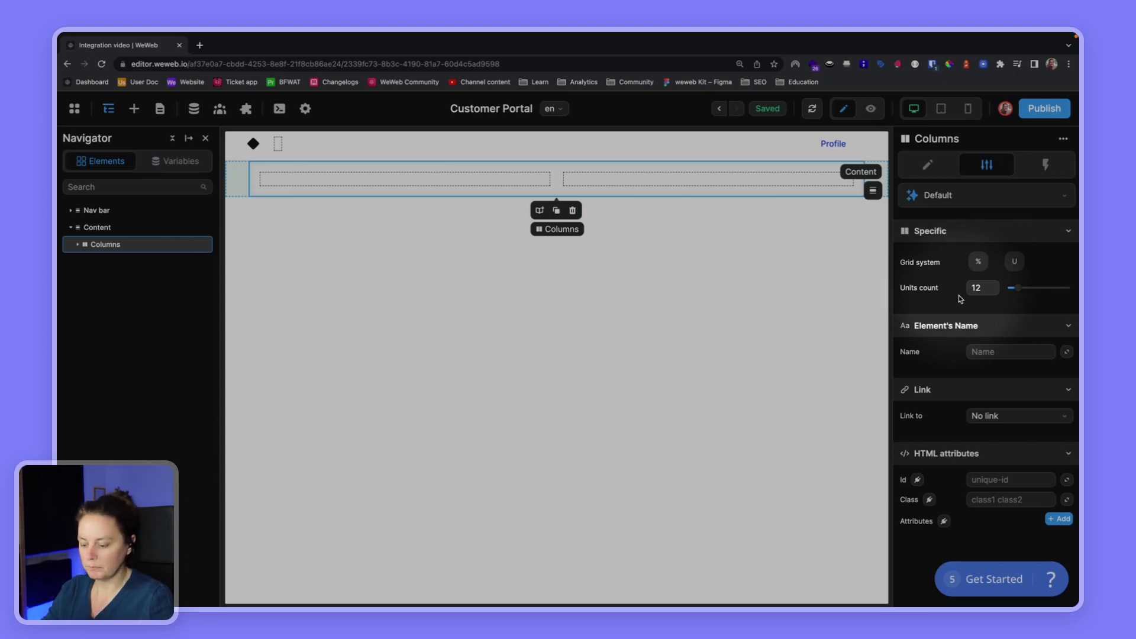
# Step: Try the Rows and Mosaic display types and several column presets on the Columns element
pyautogui.click(927, 166)
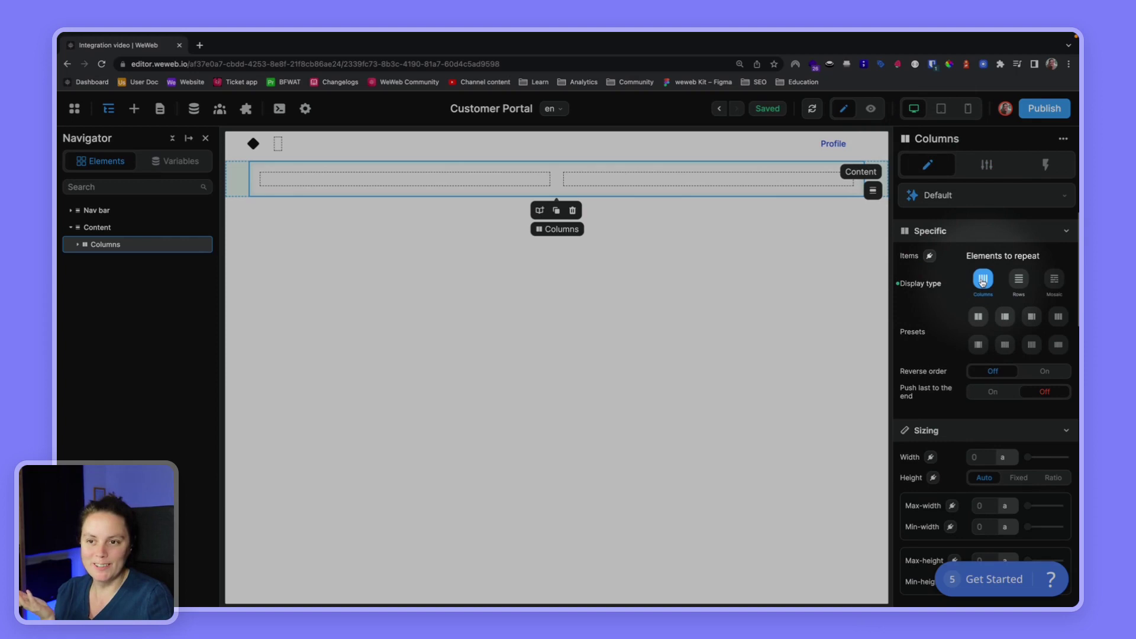
pyautogui.click(1023, 282)
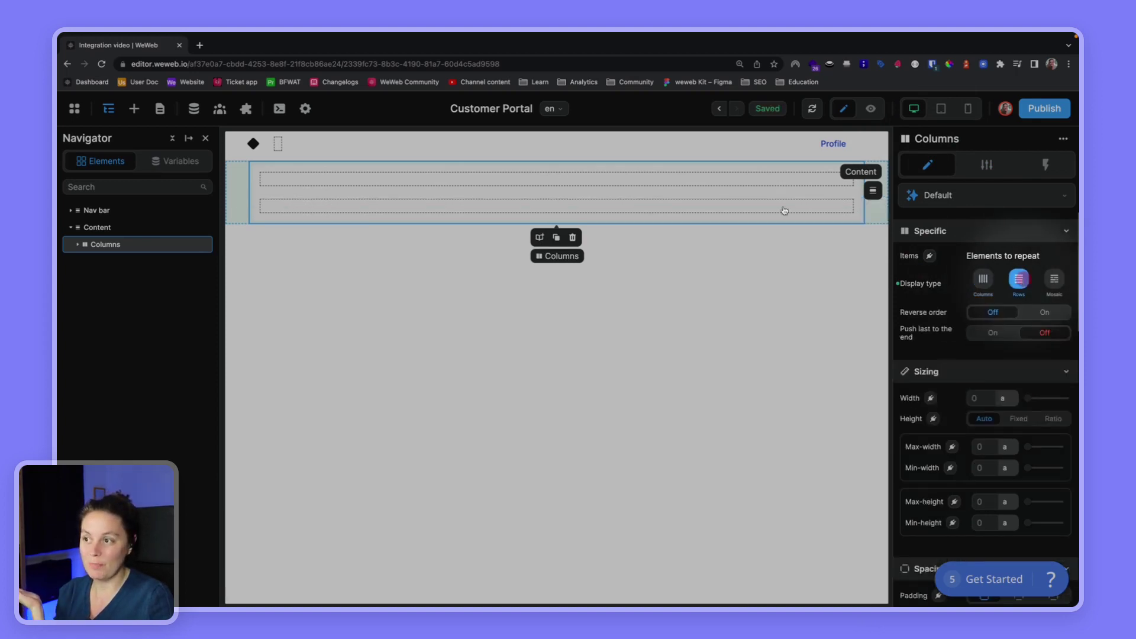
pyautogui.click(1055, 283)
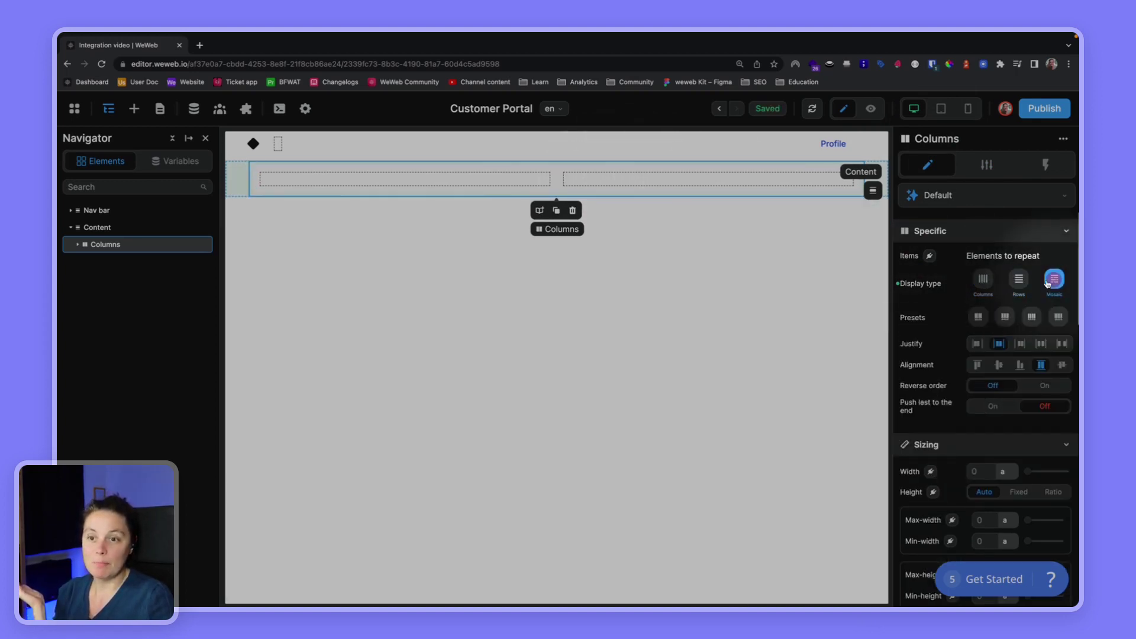
pyautogui.click(980, 282)
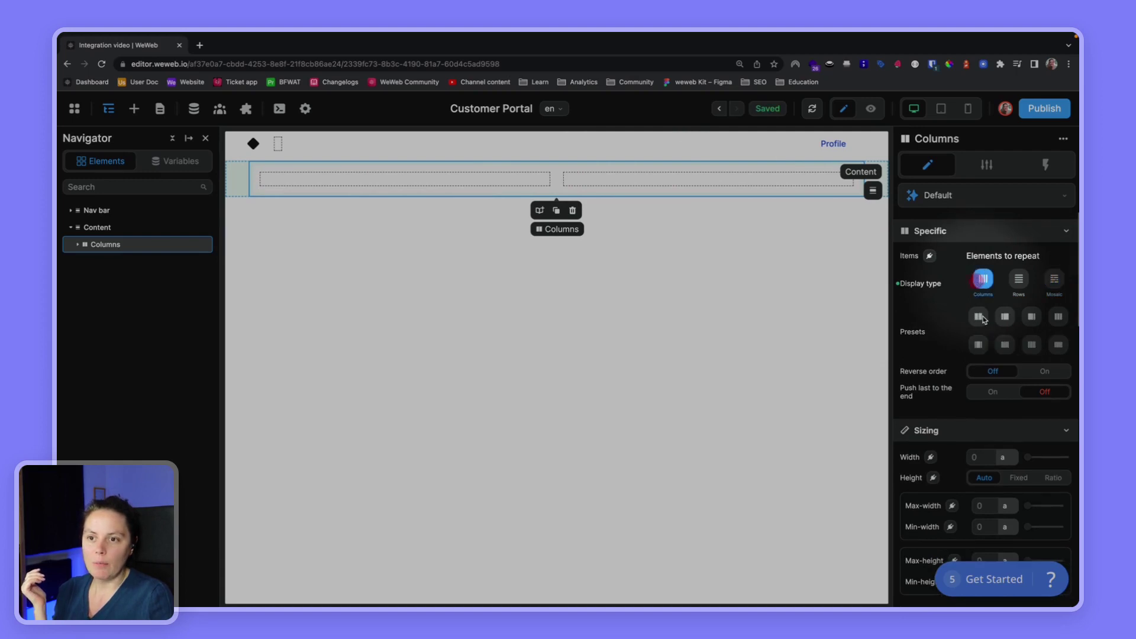
pyautogui.click(1006, 318)
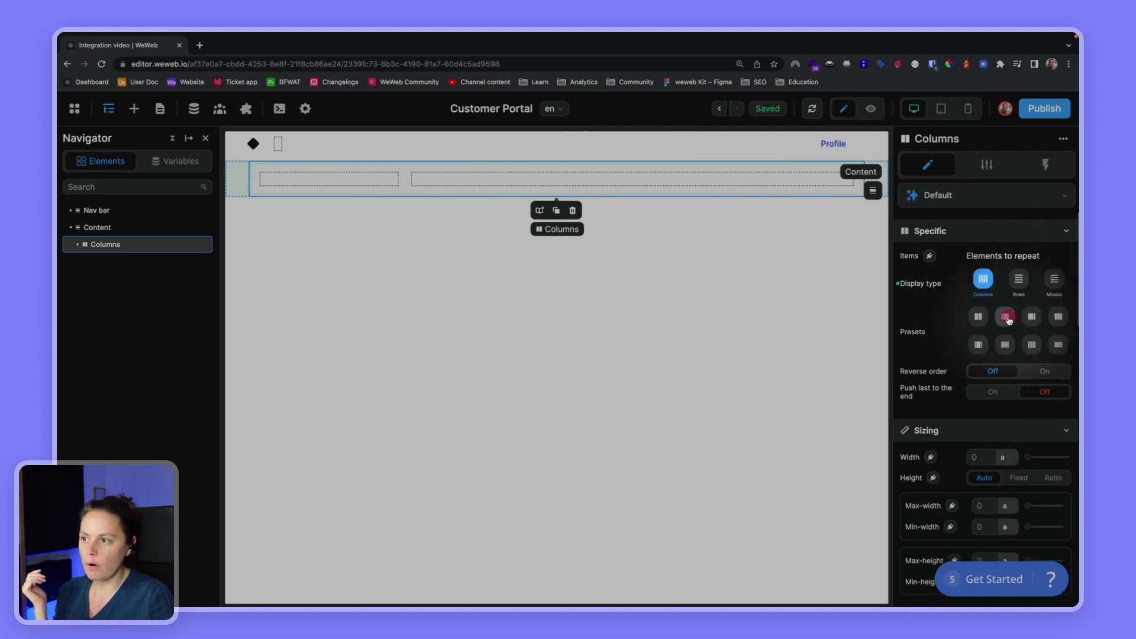
pyautogui.click(1031, 317)
pyautogui.click(1059, 318)
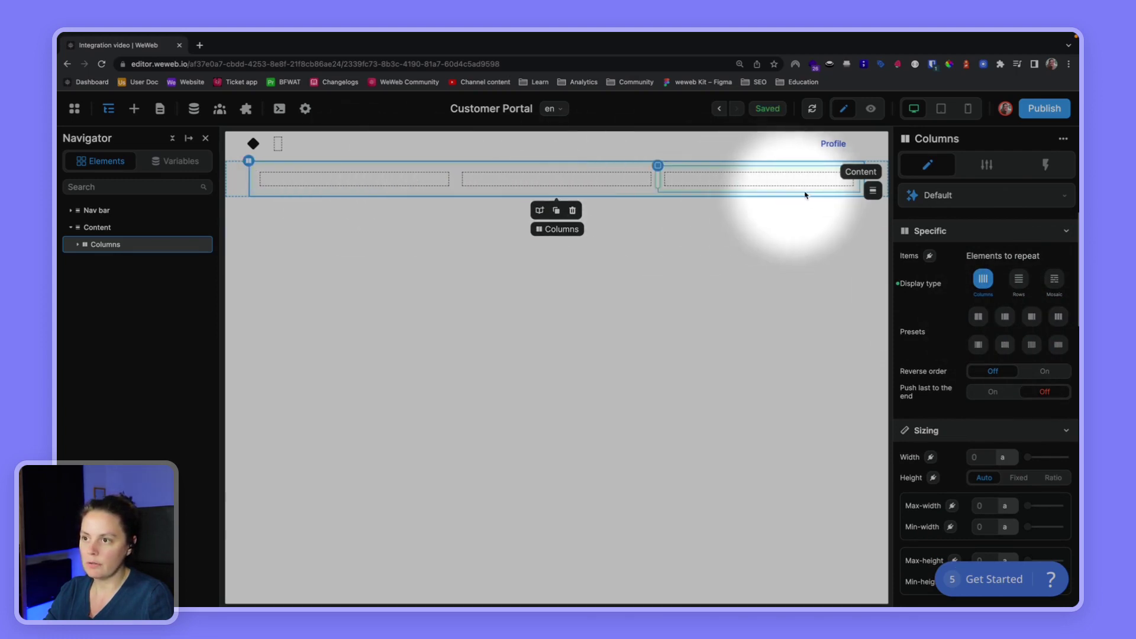
# Step: Lay out two columns with the first spanning about three quarters of the width, and check the widths of Frame 232 and Frame 233 in Figma
pyautogui.click(979, 318)
pyautogui.moveTo(561, 182); pyautogui.dragTo(697, 182)
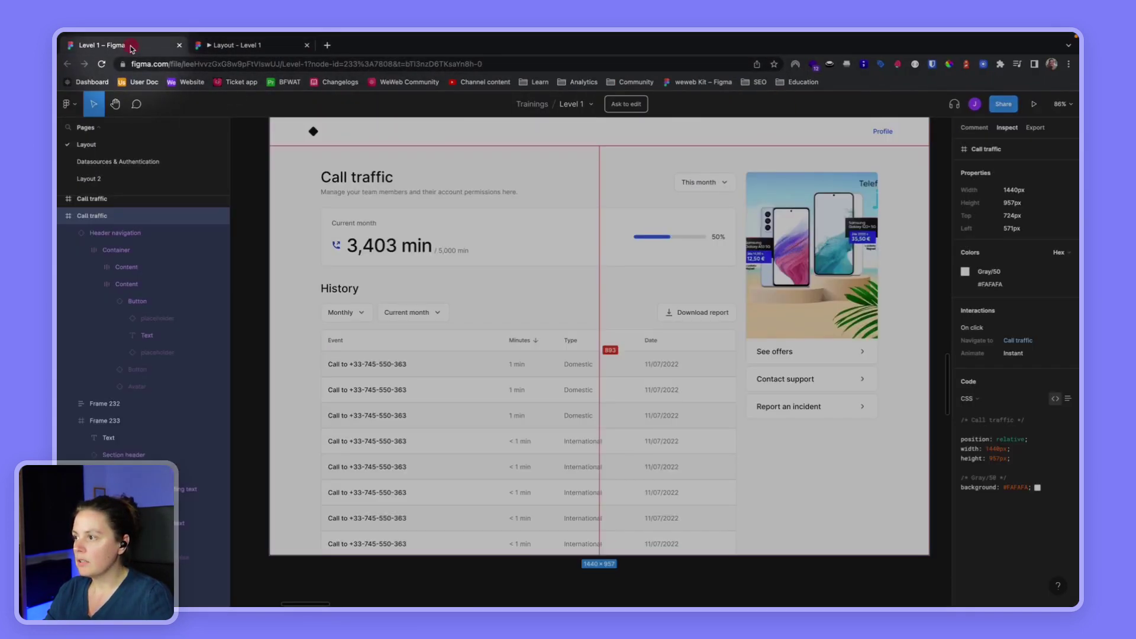
pyautogui.click(132, 47)
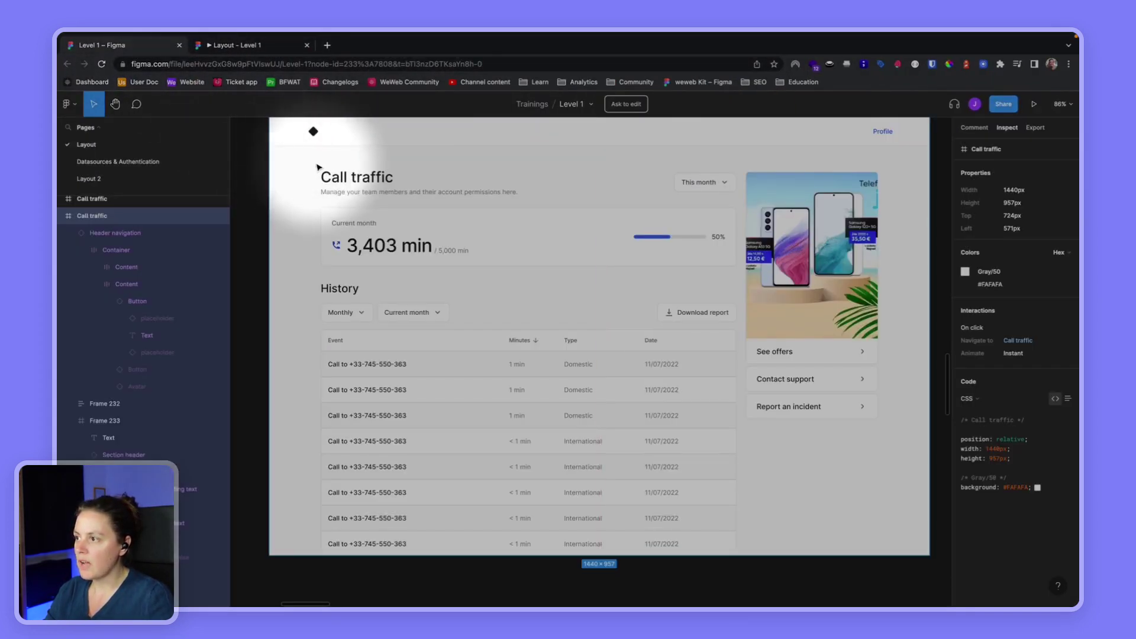
pyautogui.click(106, 405)
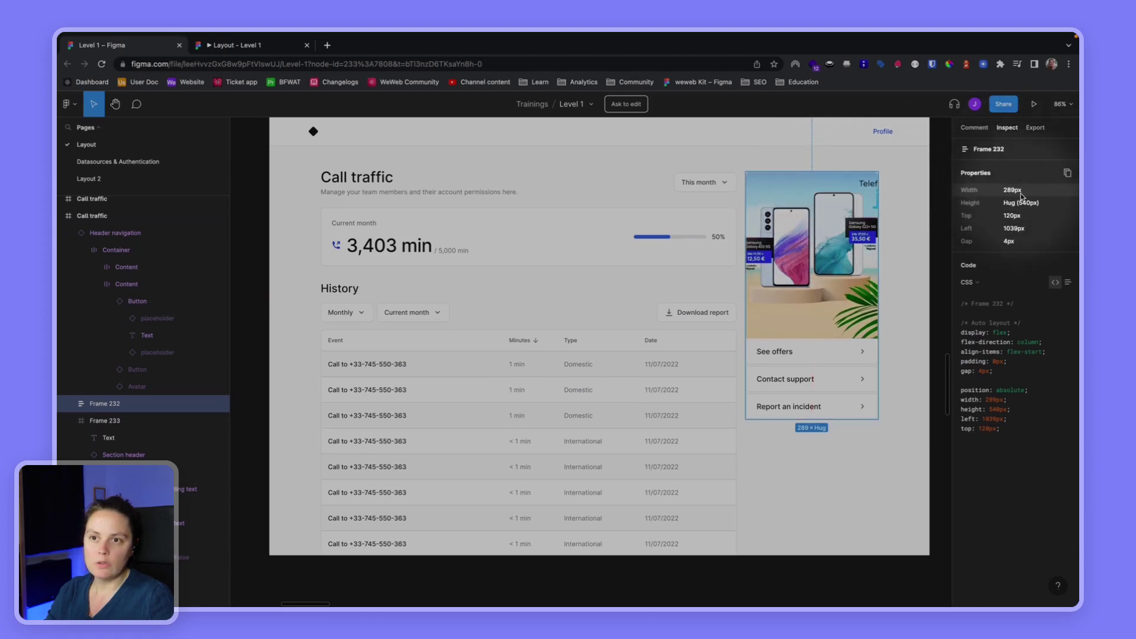
pyautogui.click(128, 421)
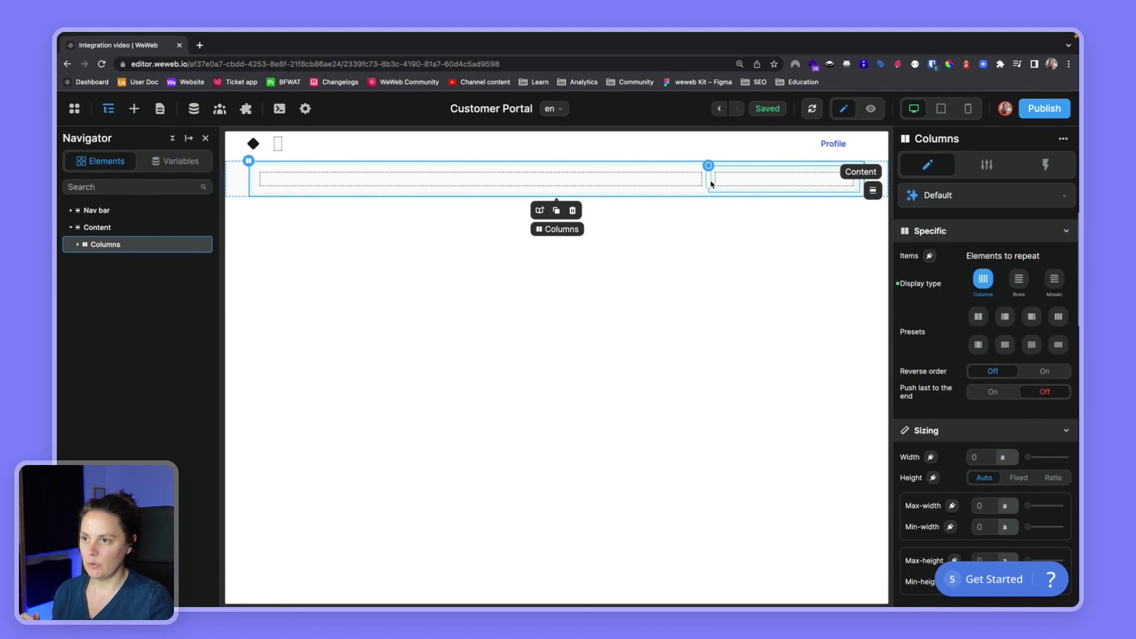
pyautogui.moveTo(710, 180)
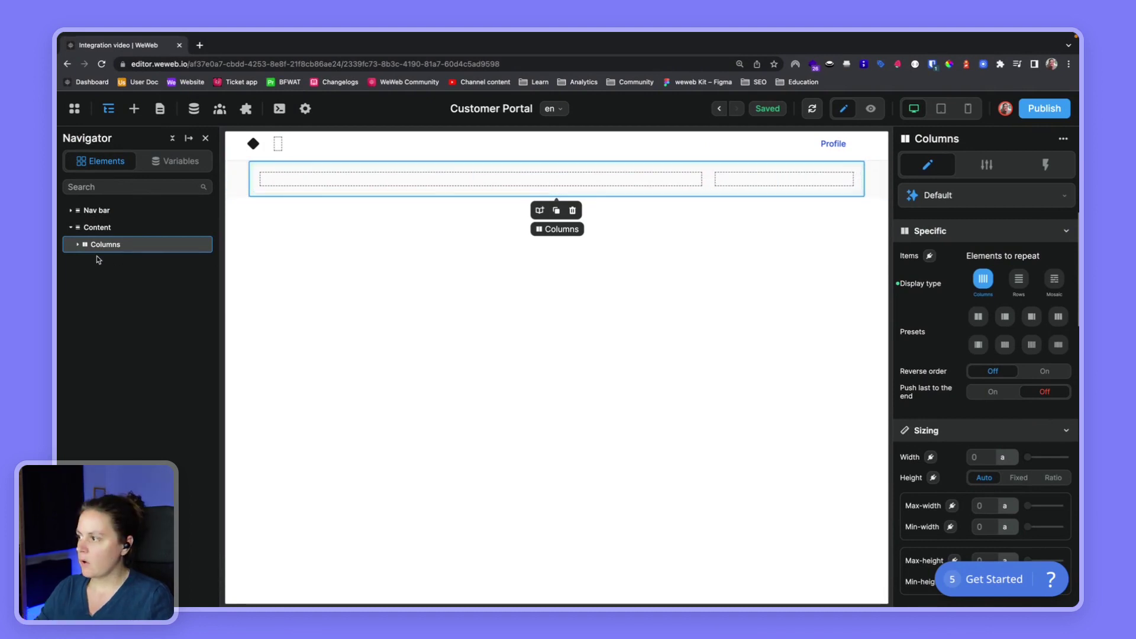
# Step: Rename the two flexboxes inside the Columns element as Column 1 and Column 2, and open Column 2's settings
pyautogui.click(78, 246)
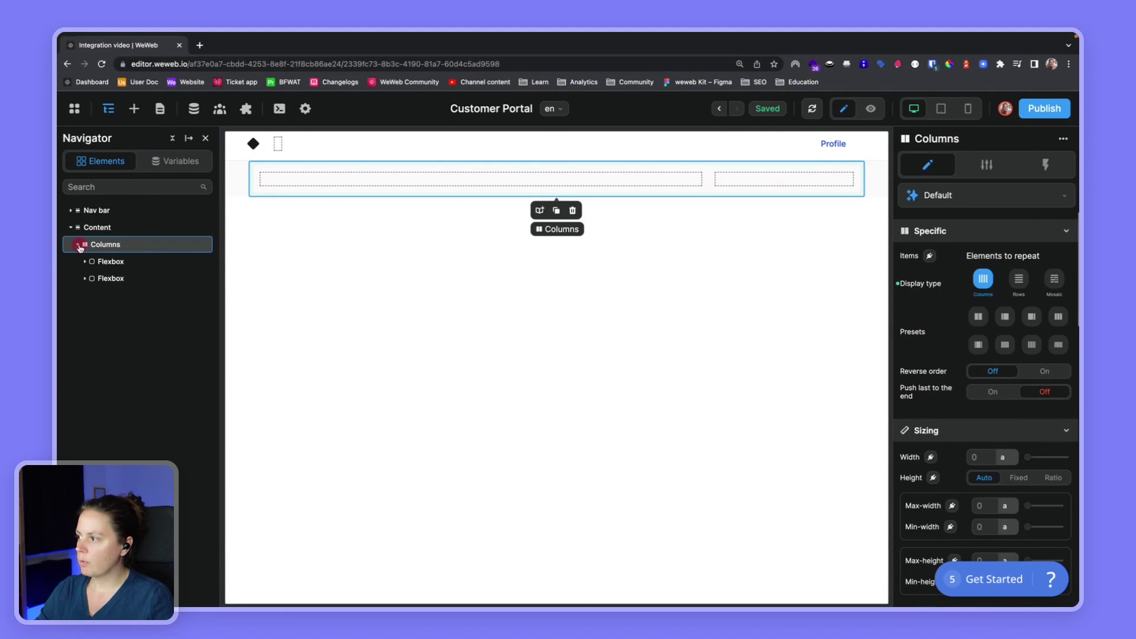
pyautogui.doubleClick(113, 262)
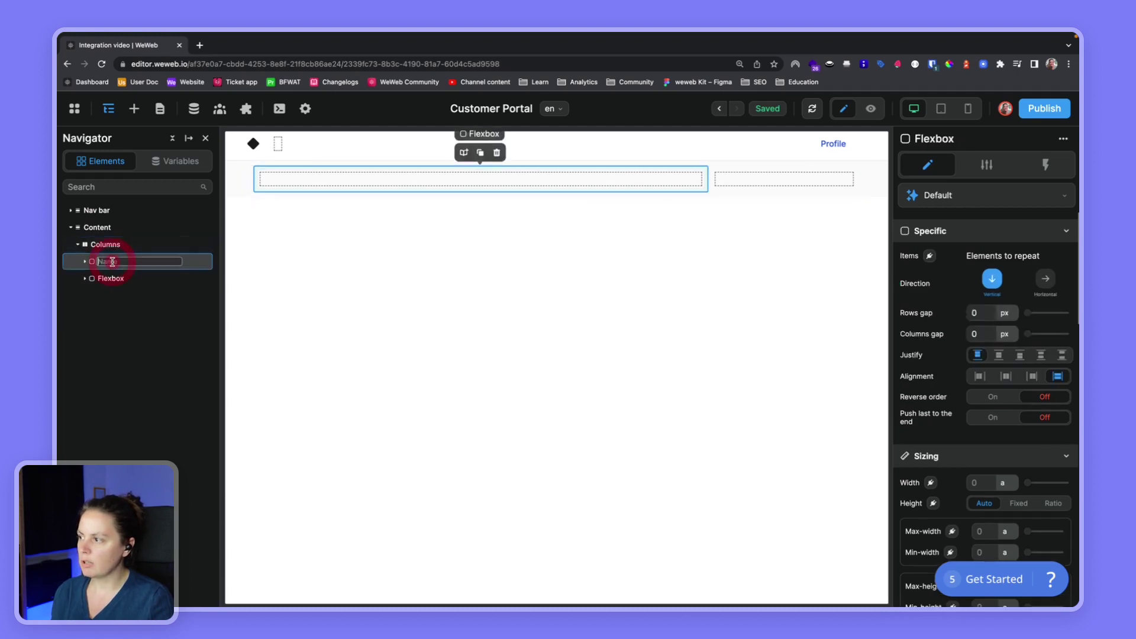
pyautogui.write('Column 1')
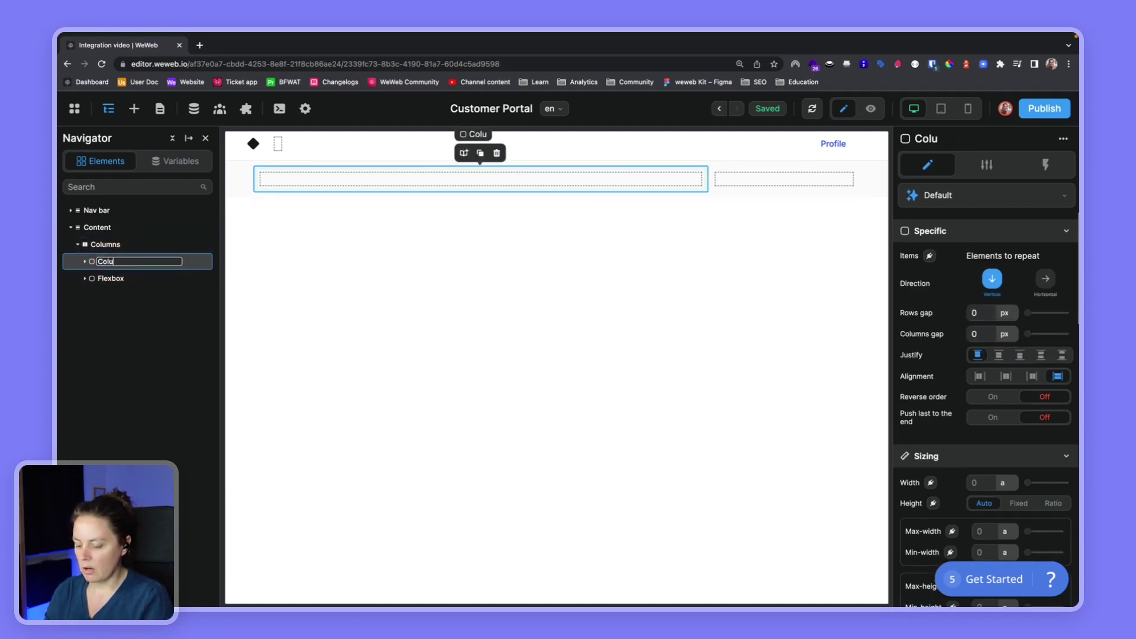
pyautogui.doubleClick(112, 279)
pyautogui.write('Col')
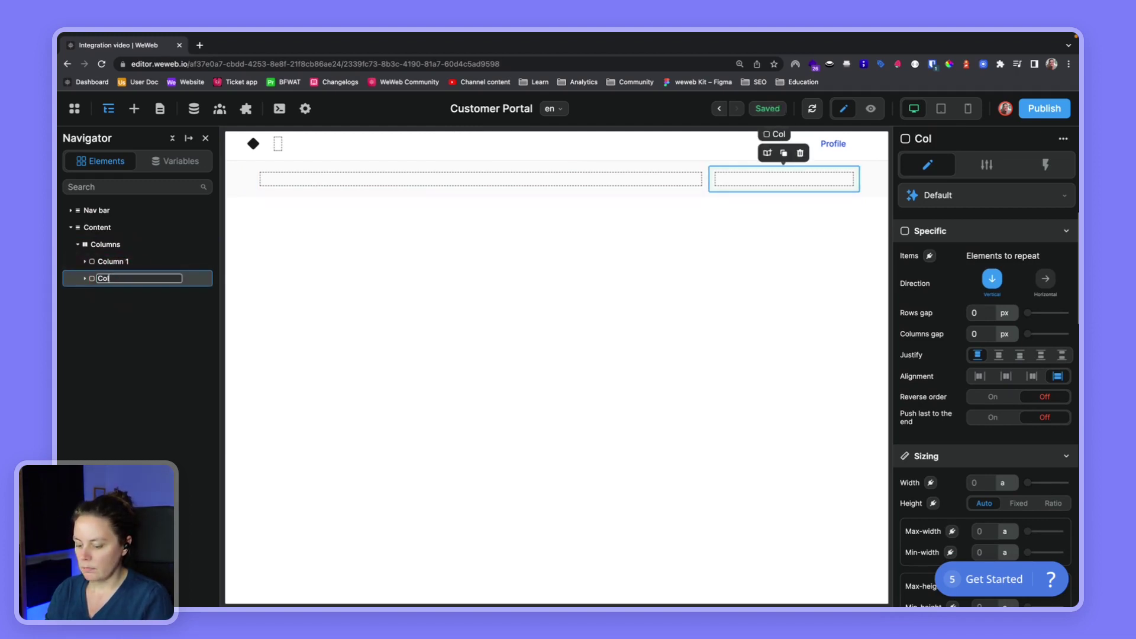
pyautogui.write('umn 2')
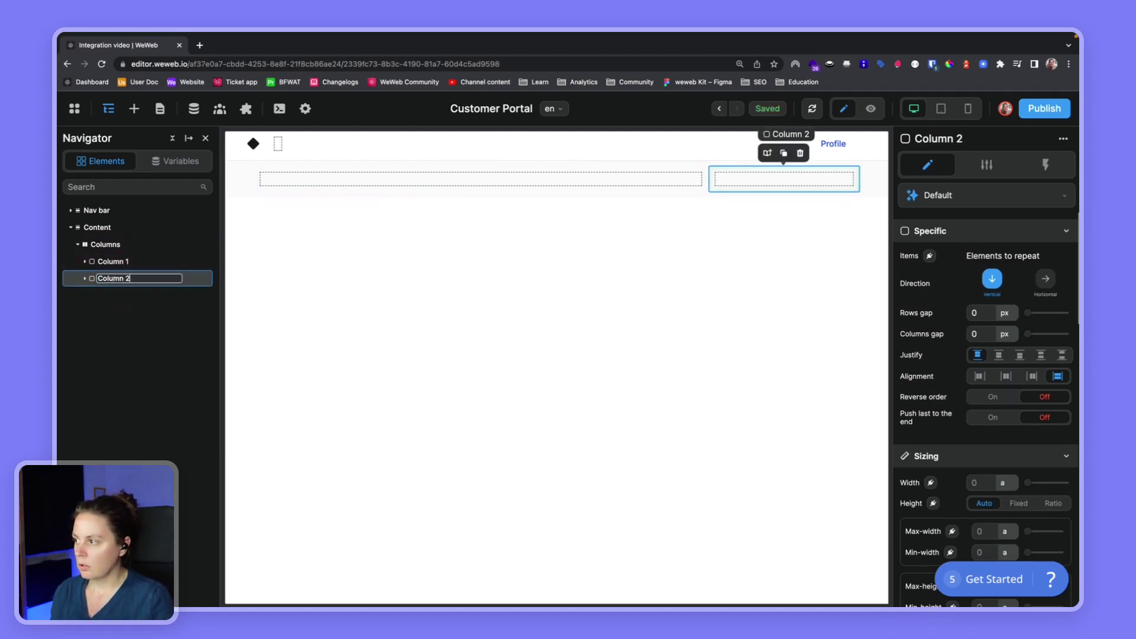
pyautogui.click(987, 166)
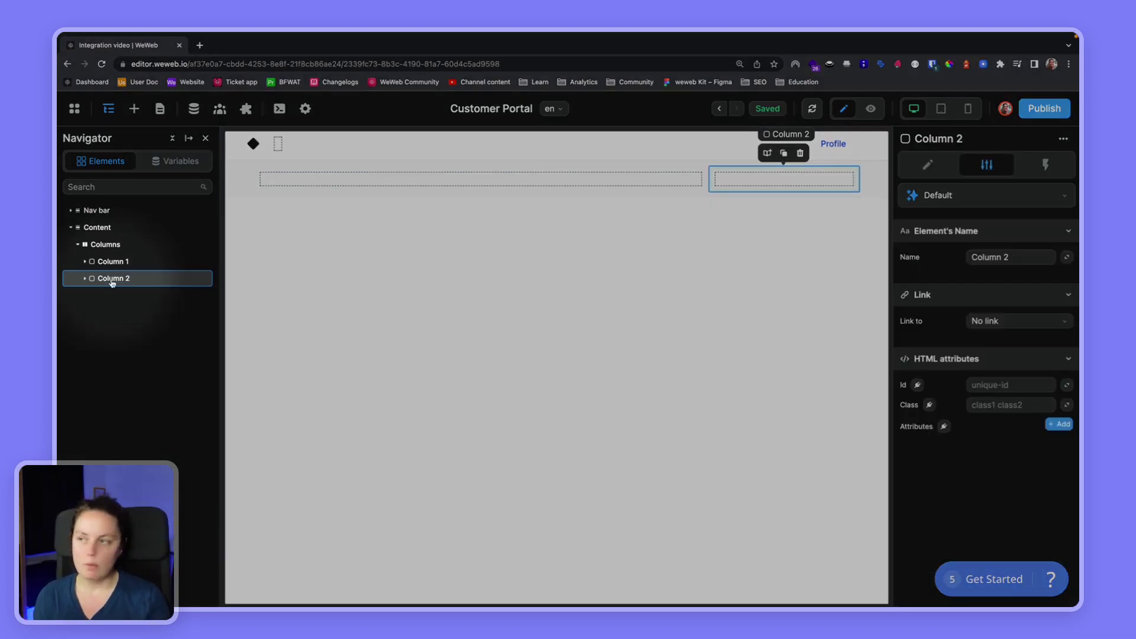
# Step: Expand Column 1 and Column 2 in the element tree, search the tree for "action", and clear the search
pyautogui.click(85, 262)
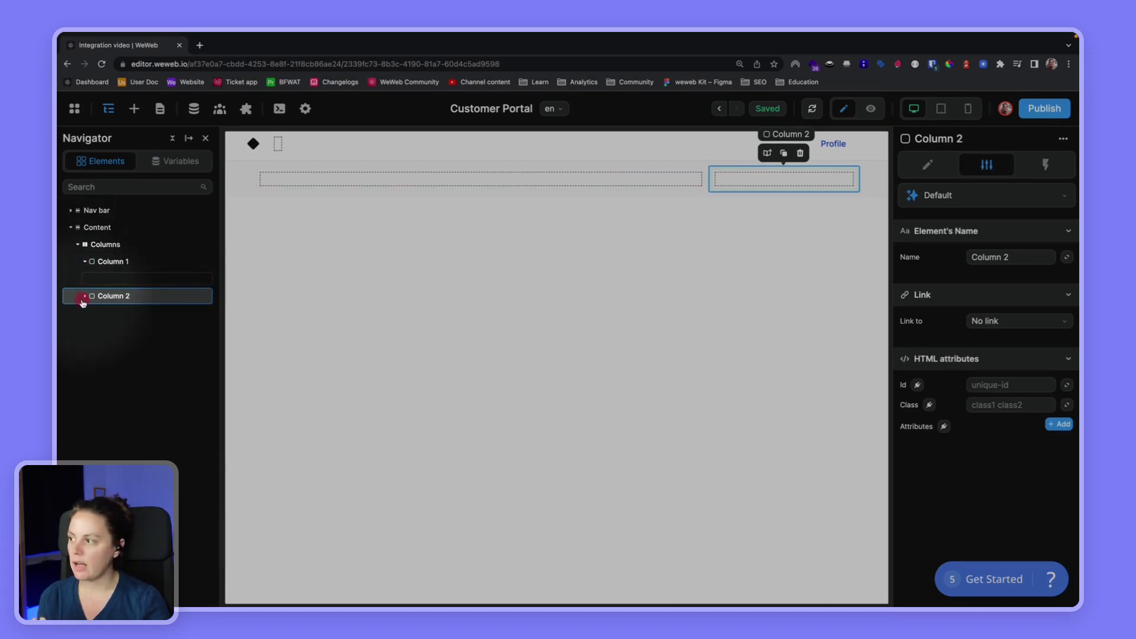
pyautogui.click(85, 295)
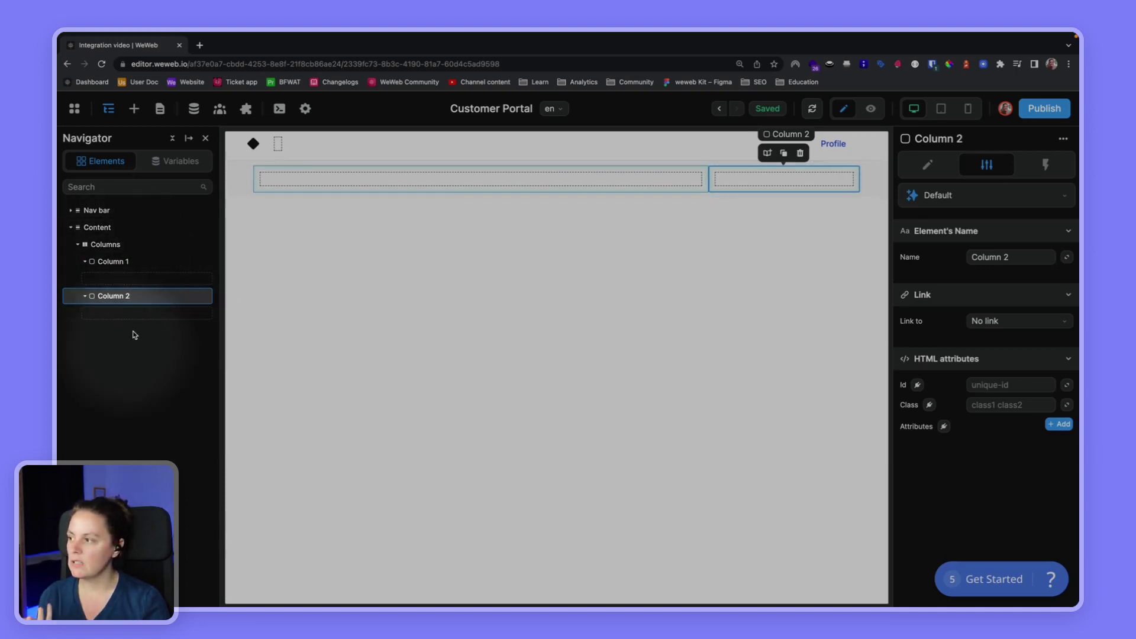
pyautogui.click(106, 187)
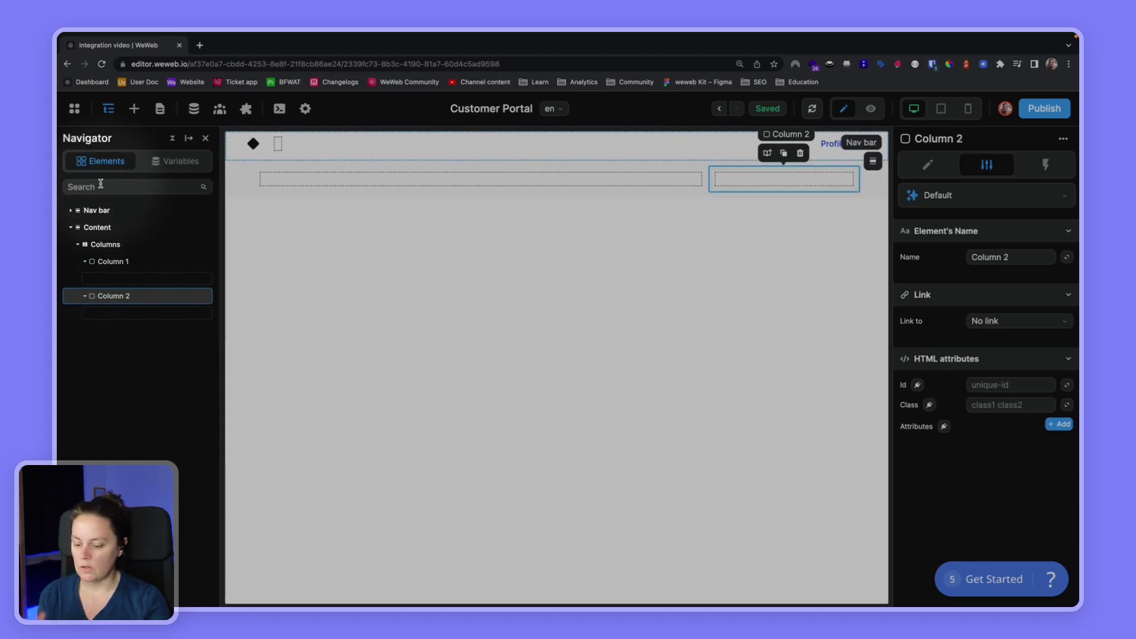
pyautogui.write('action')
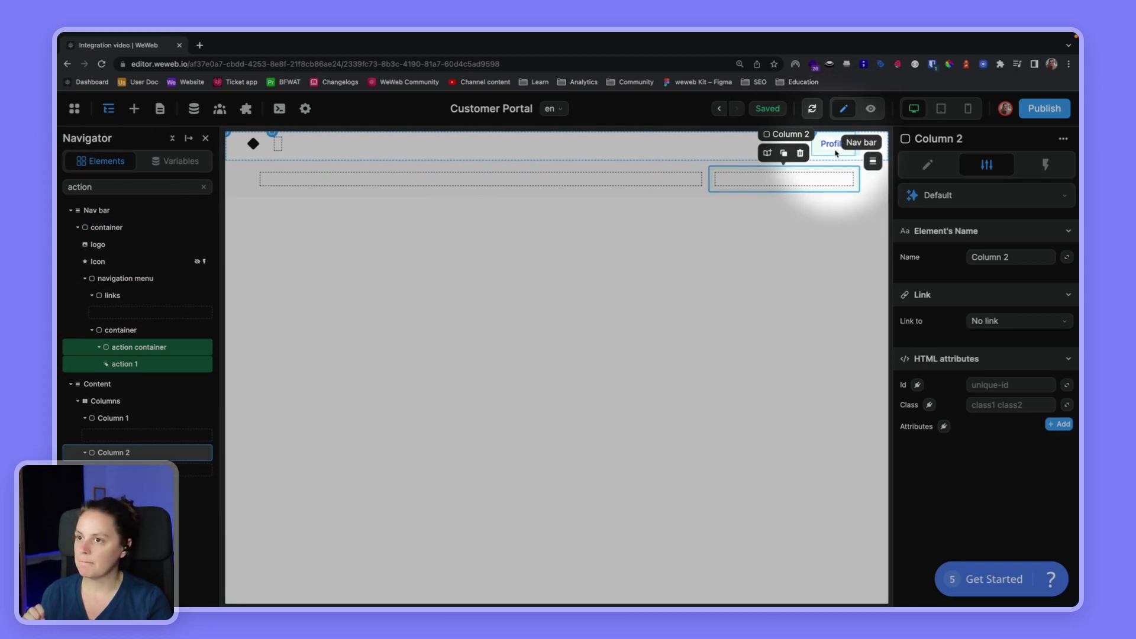
pyautogui.click(204, 186)
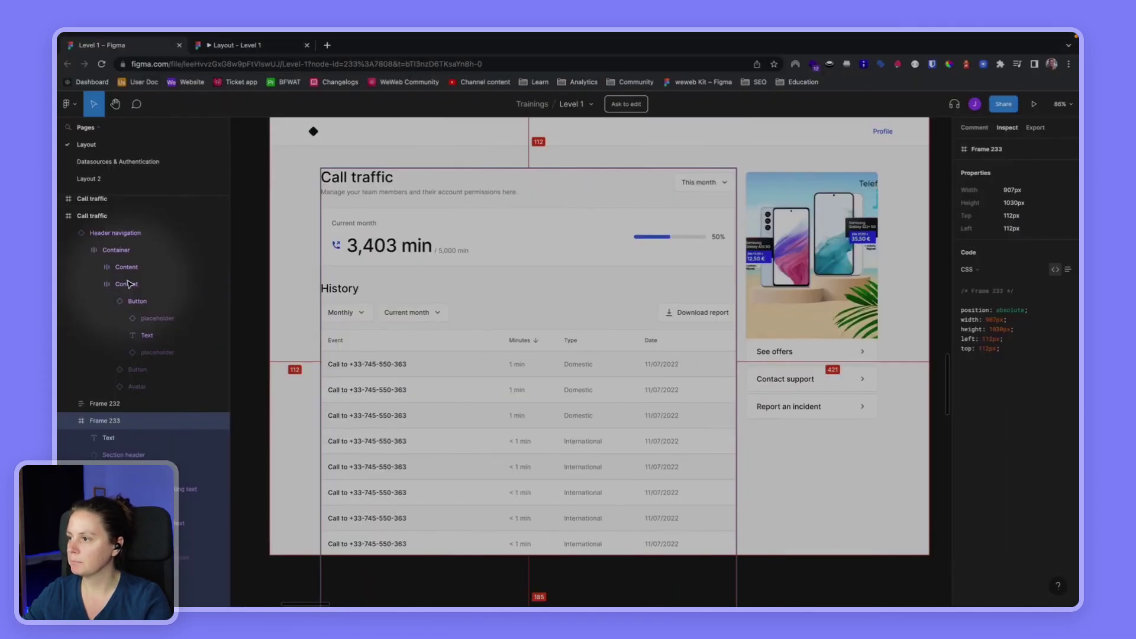
# Step: Consult the column breakdown in the Figma layout prototype, and fill Column 1 in WeWeb with three divs named Header, Overview and History
pyautogui.click(225, 46)
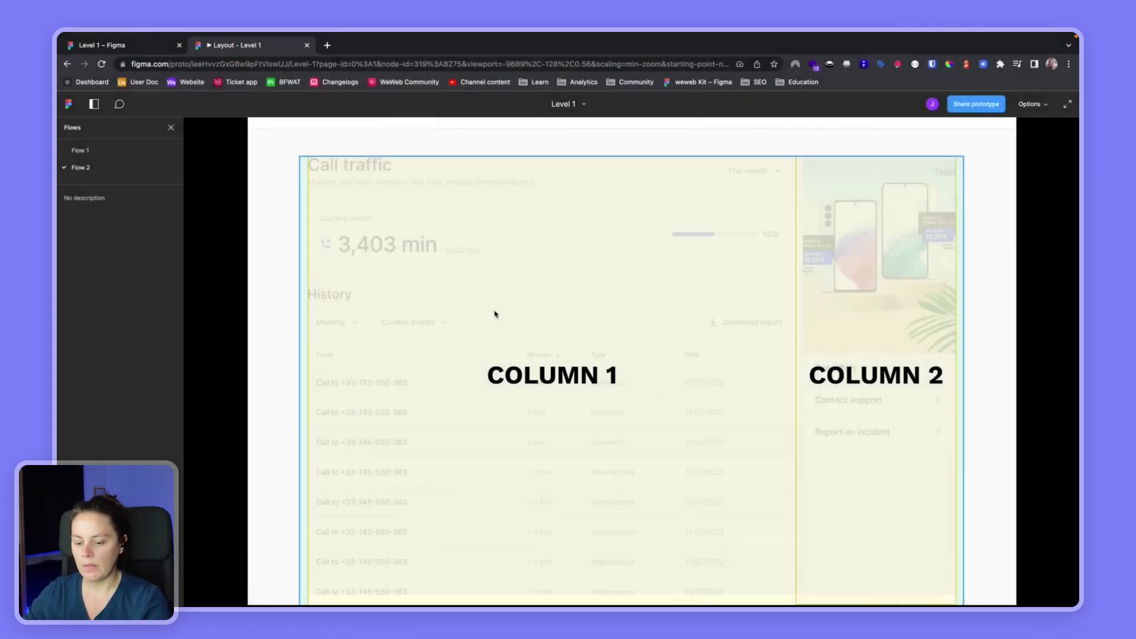
pyautogui.click(496, 314)
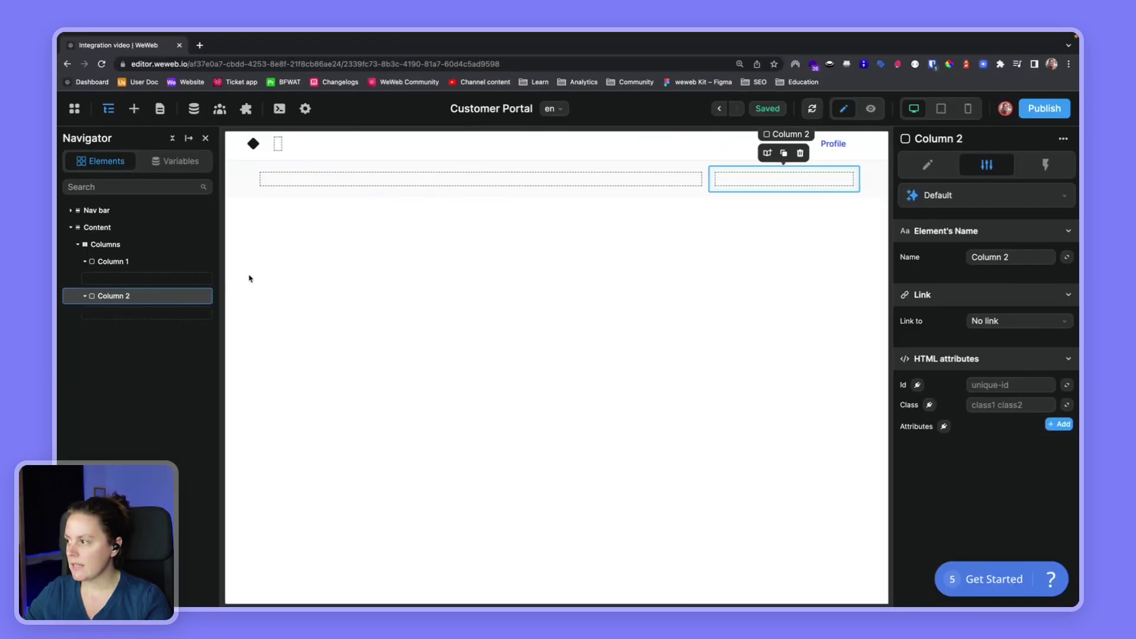
pyautogui.click(134, 109)
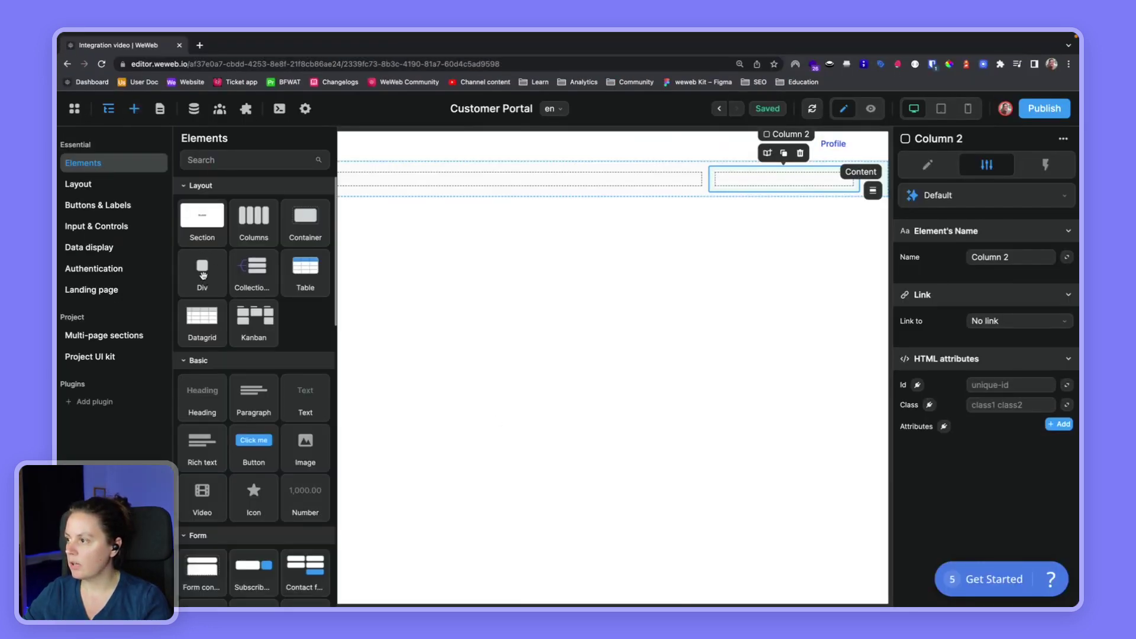
pyautogui.moveTo(203, 274); pyautogui.dragTo(151, 281)
pyautogui.click(121, 280)
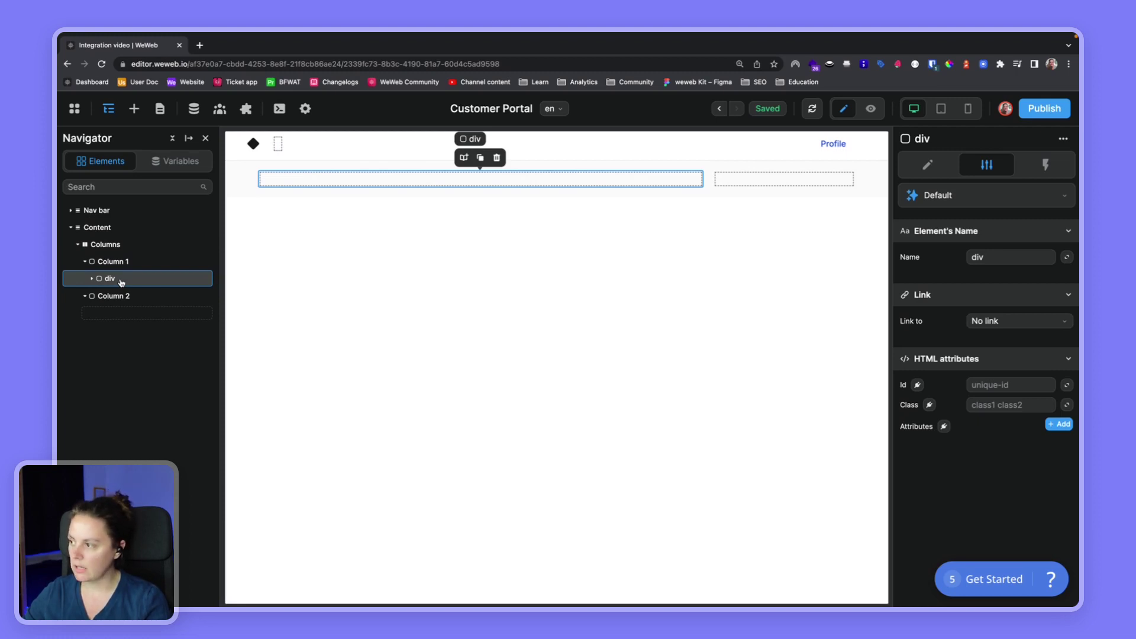
pyautogui.press('super+d')
pyautogui.press('super+d')
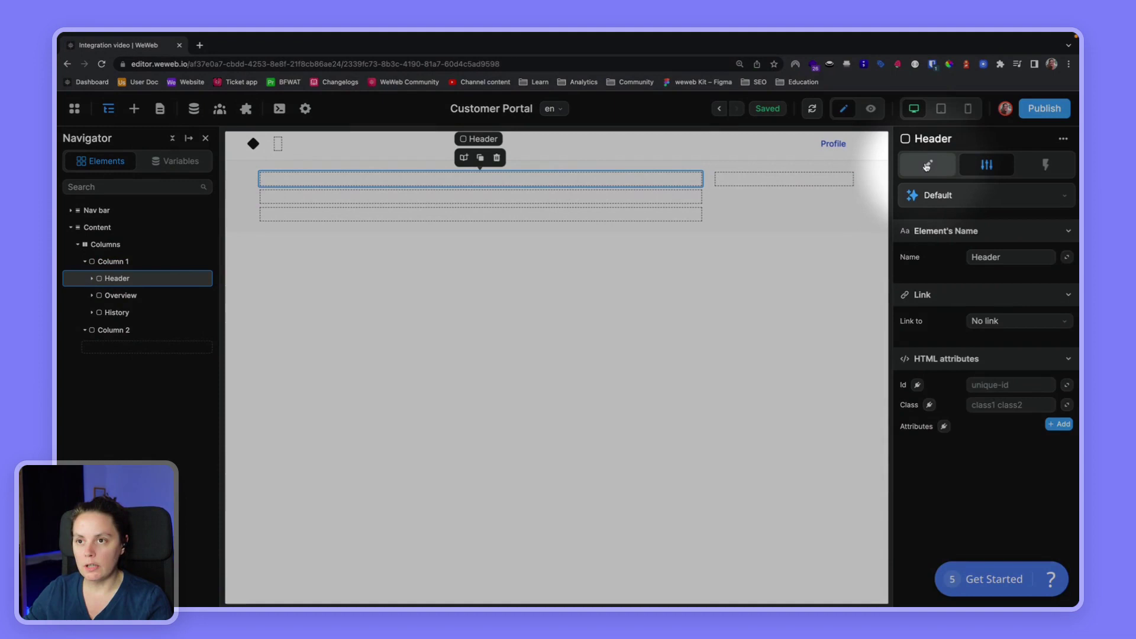
# Step: Examine the direction and sizing settings of Header and Column 1, and check the section breakdown in the Figma layout prototype
pyautogui.click(928, 165)
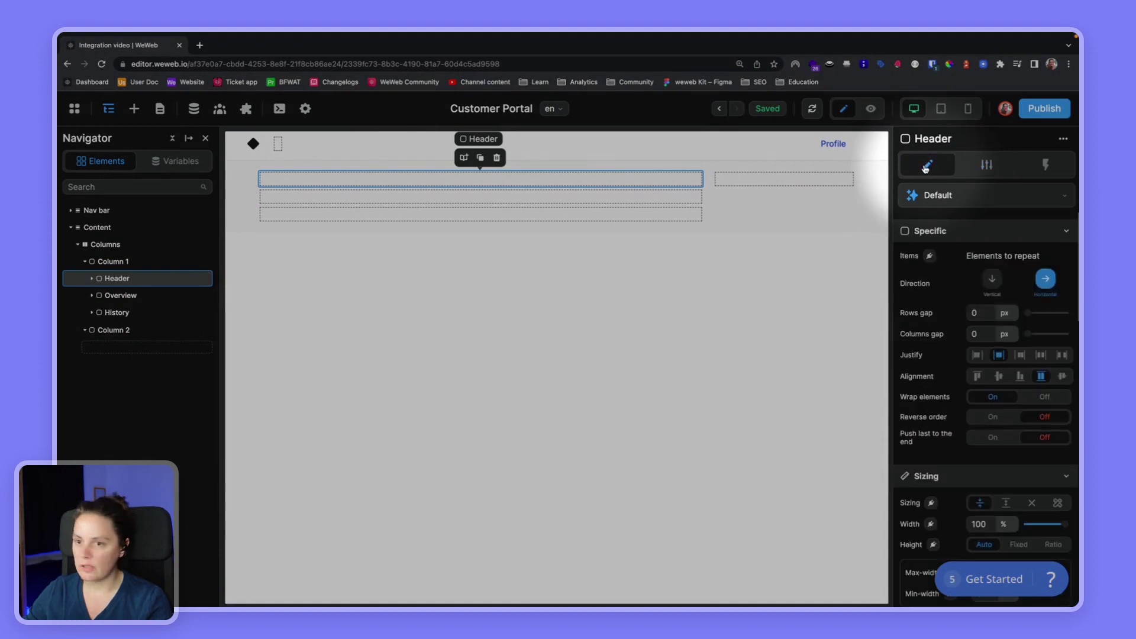
pyautogui.scroll(-2, 939, 414)
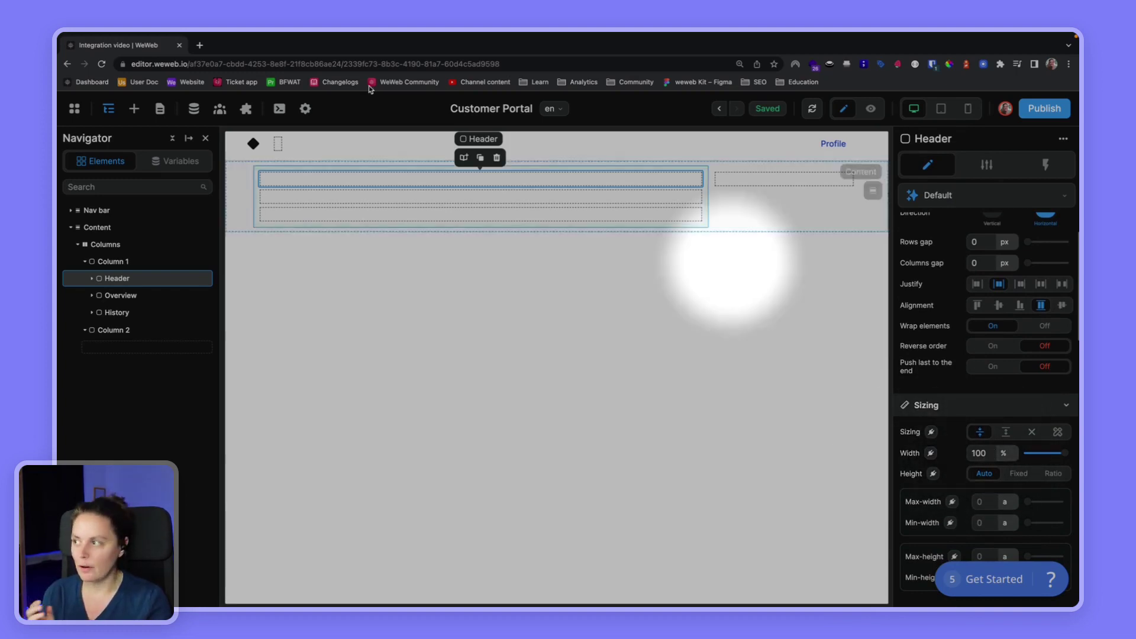
pyautogui.click(134, 109)
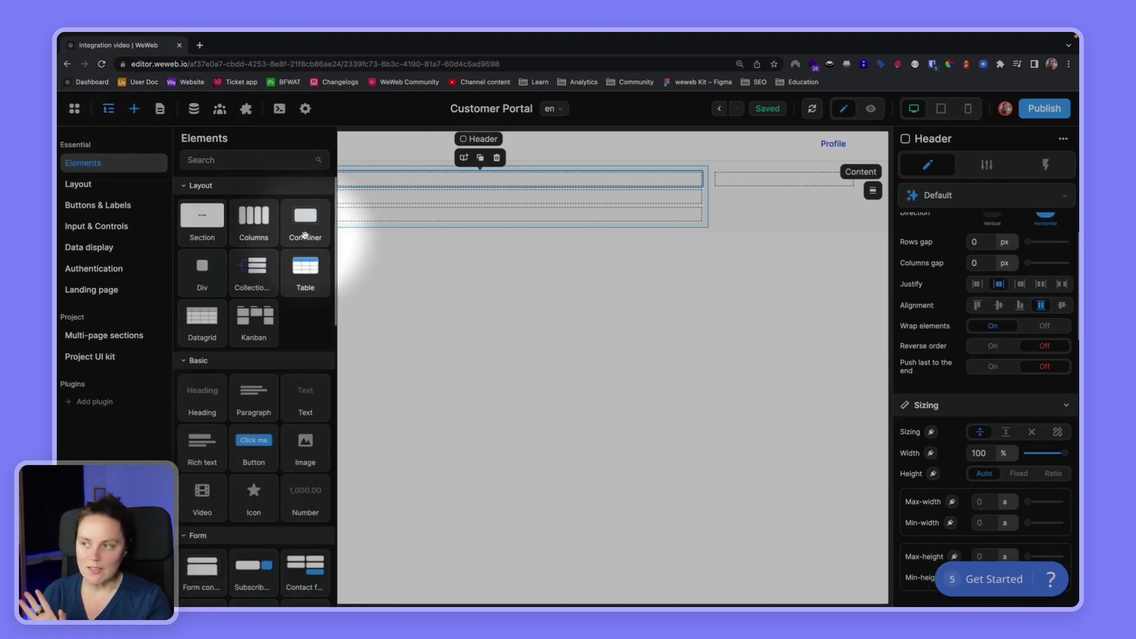
pyautogui.click(700, 223)
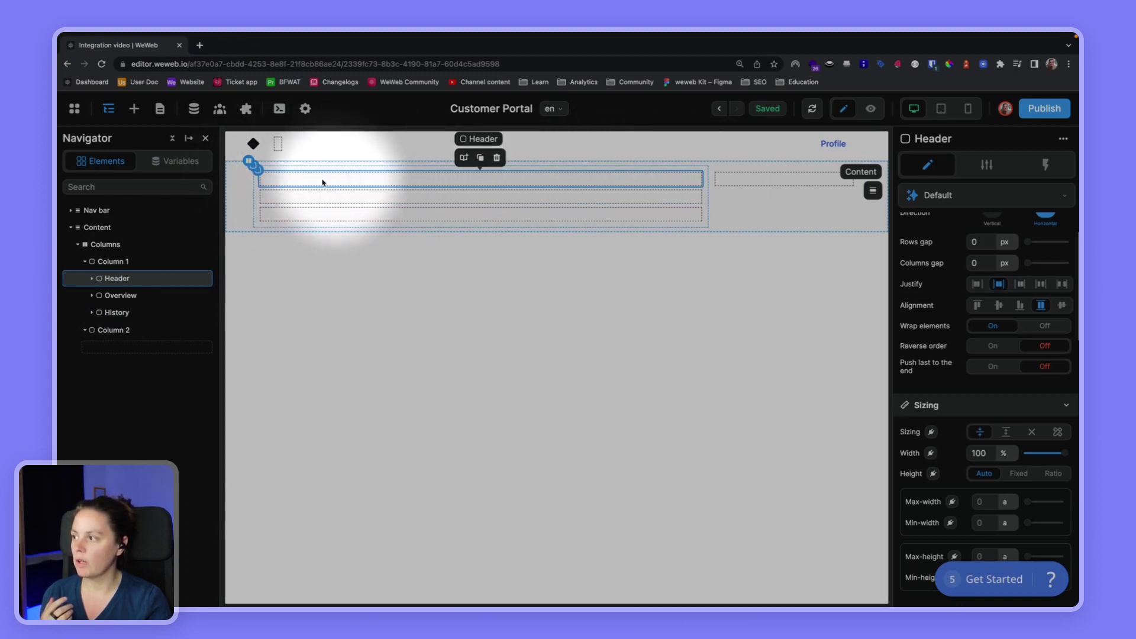
pyautogui.click(118, 263)
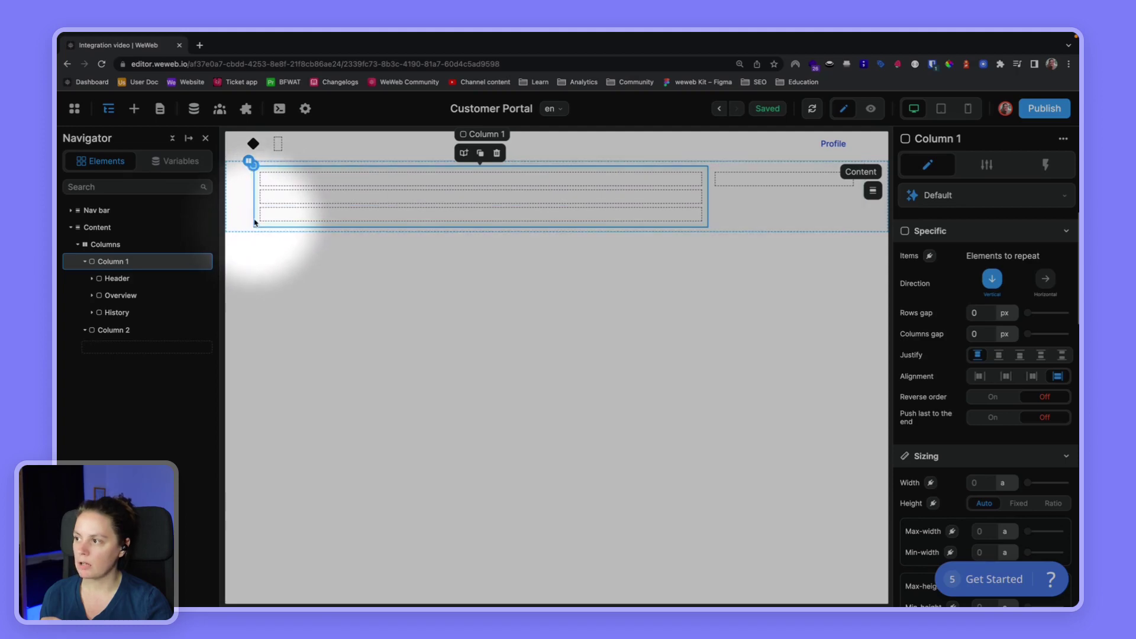
pyautogui.hotkey('ctrl', 'Right')
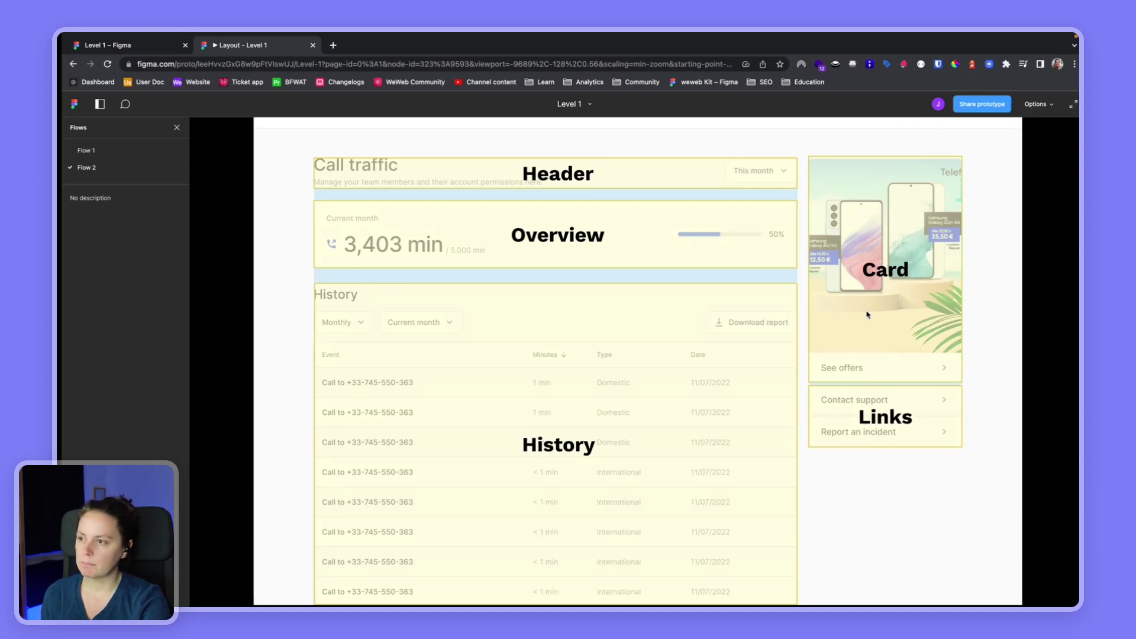
pyautogui.hotkey('alt', 'Tab')
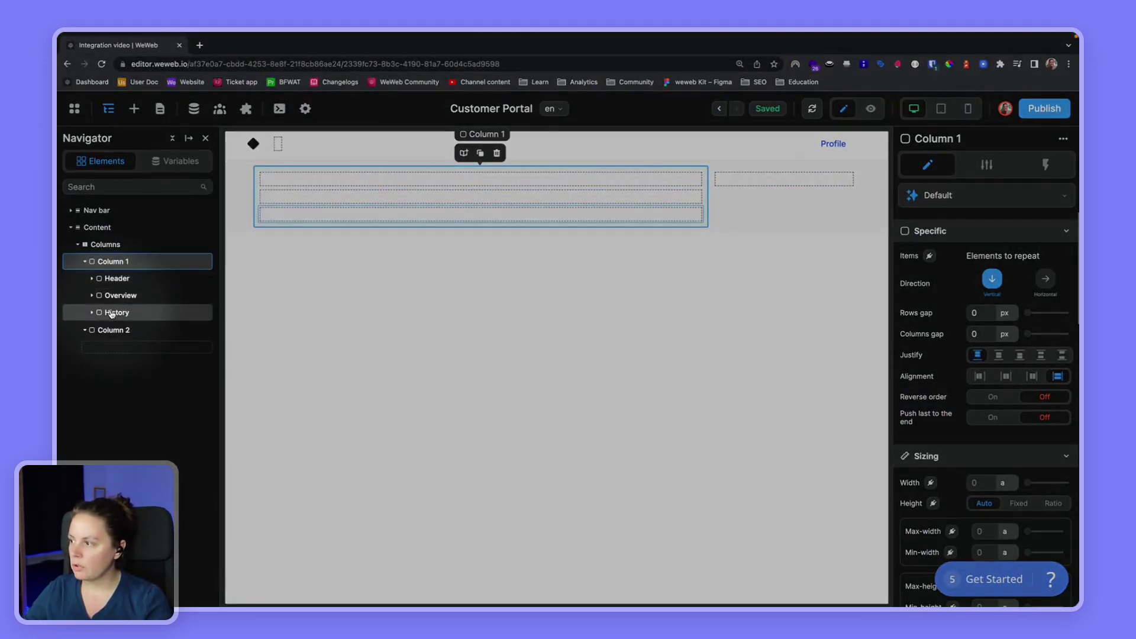
# Step: Place two copies of the History div inside Column 2 and rename them Card and Links
pyautogui.click(116, 312)
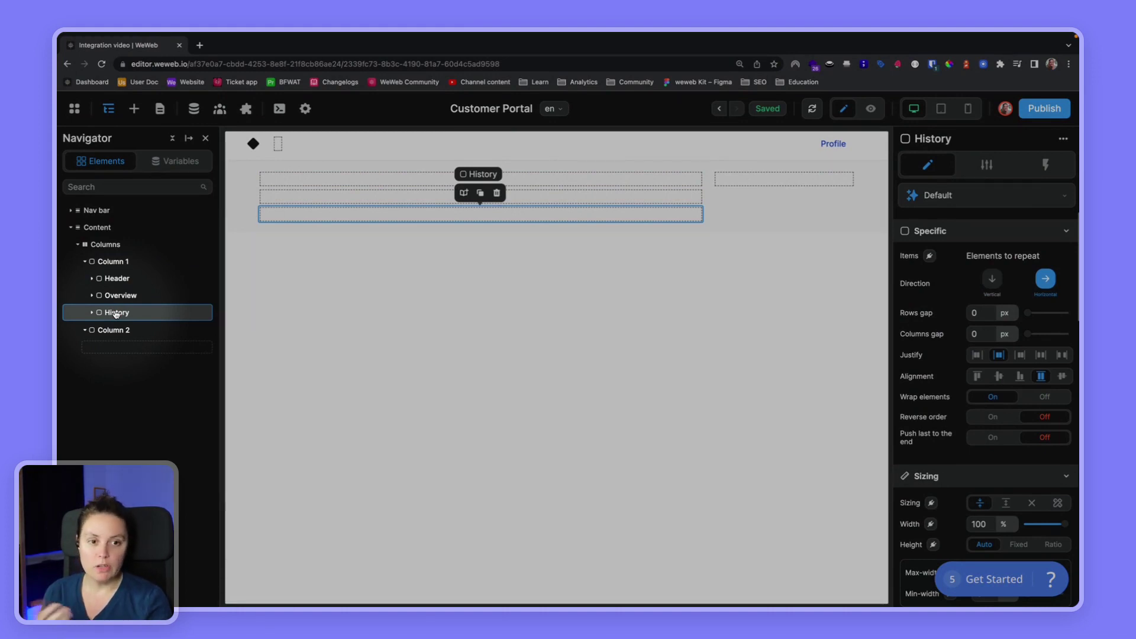
pyautogui.moveTo(115, 313); pyautogui.dragTo(86, 351)
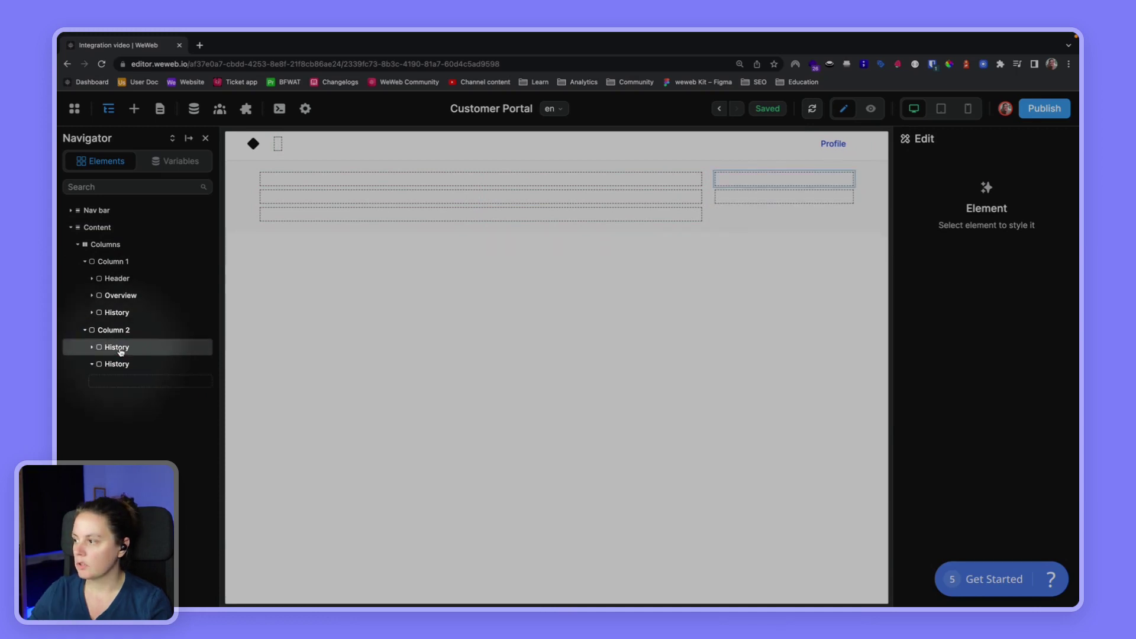
pyautogui.doubleClick(119, 347)
pyautogui.write('Card')
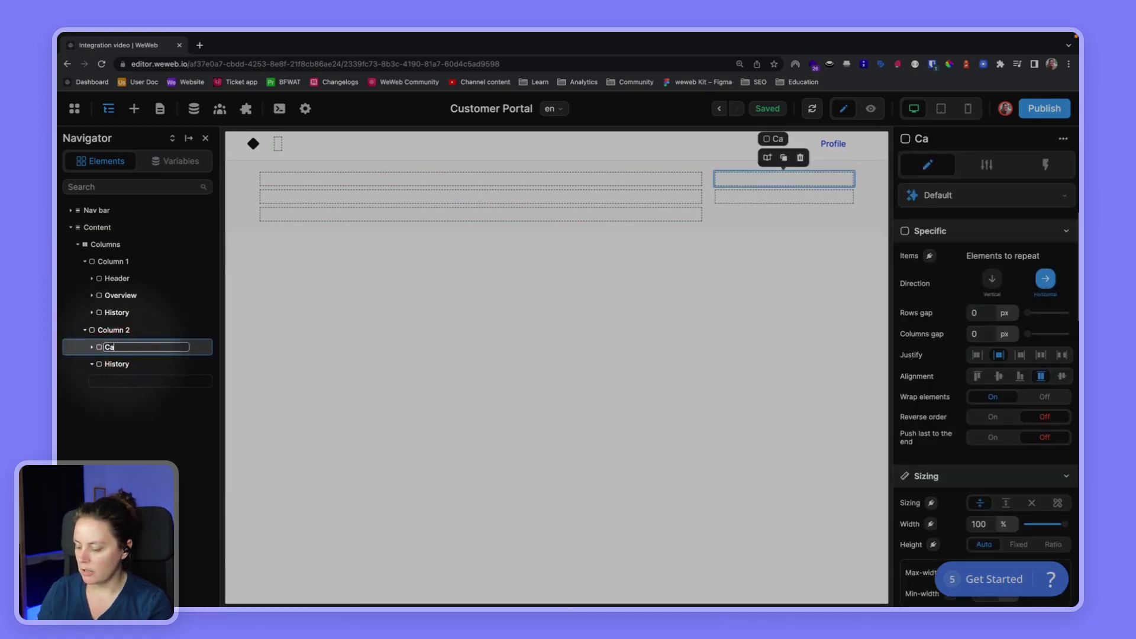
pyautogui.click(121, 365)
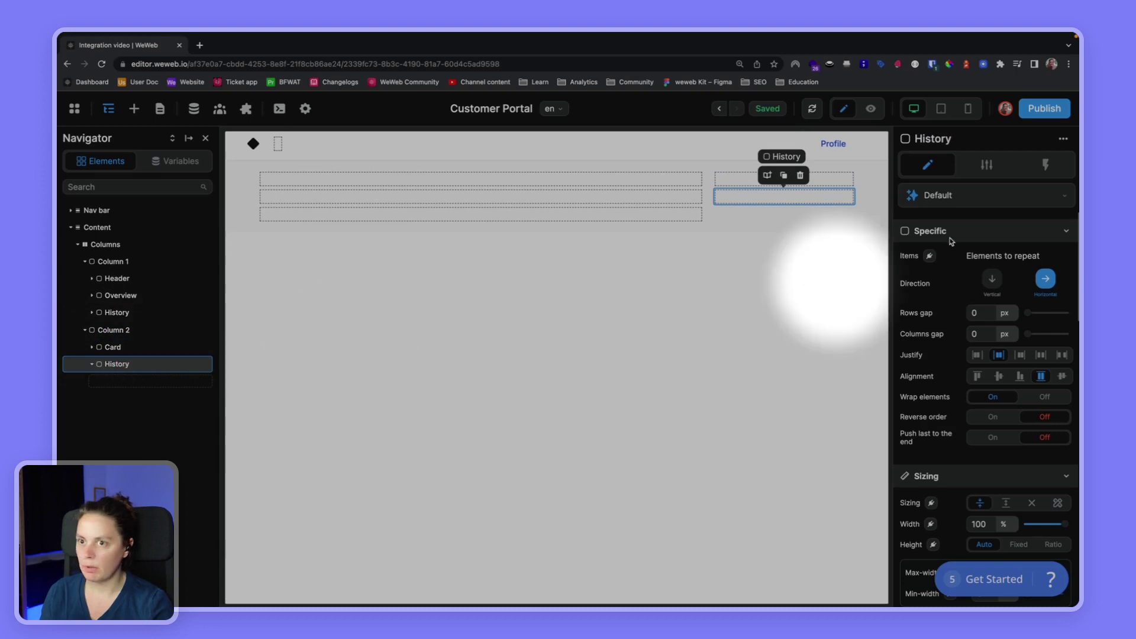
pyautogui.click(987, 164)
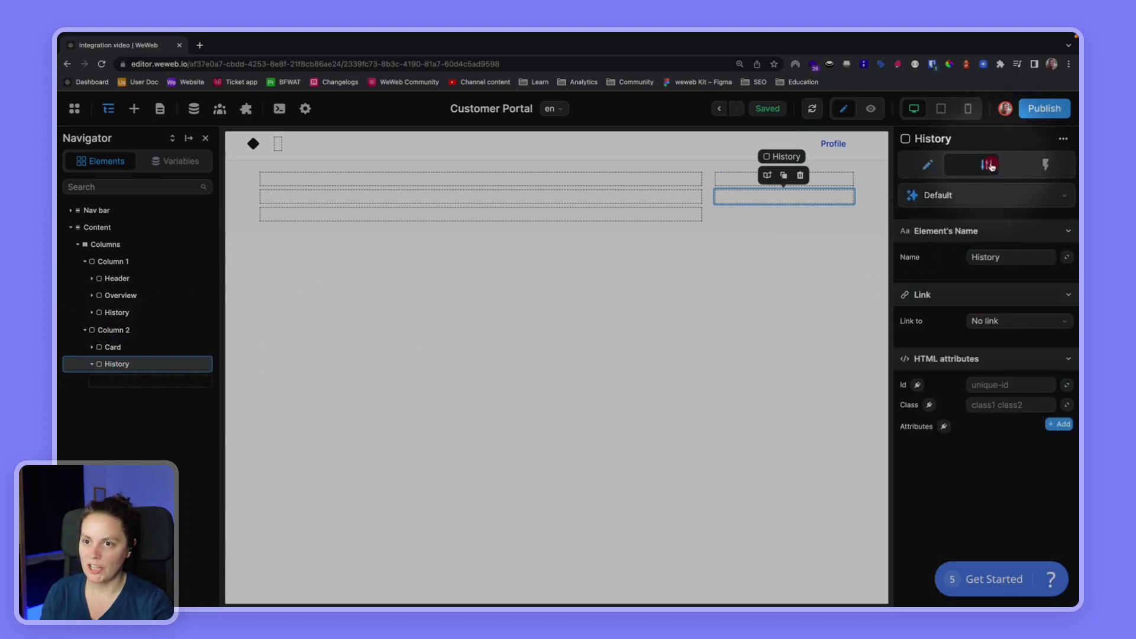
pyautogui.doubleClick(1008, 258)
pyautogui.write('Links')
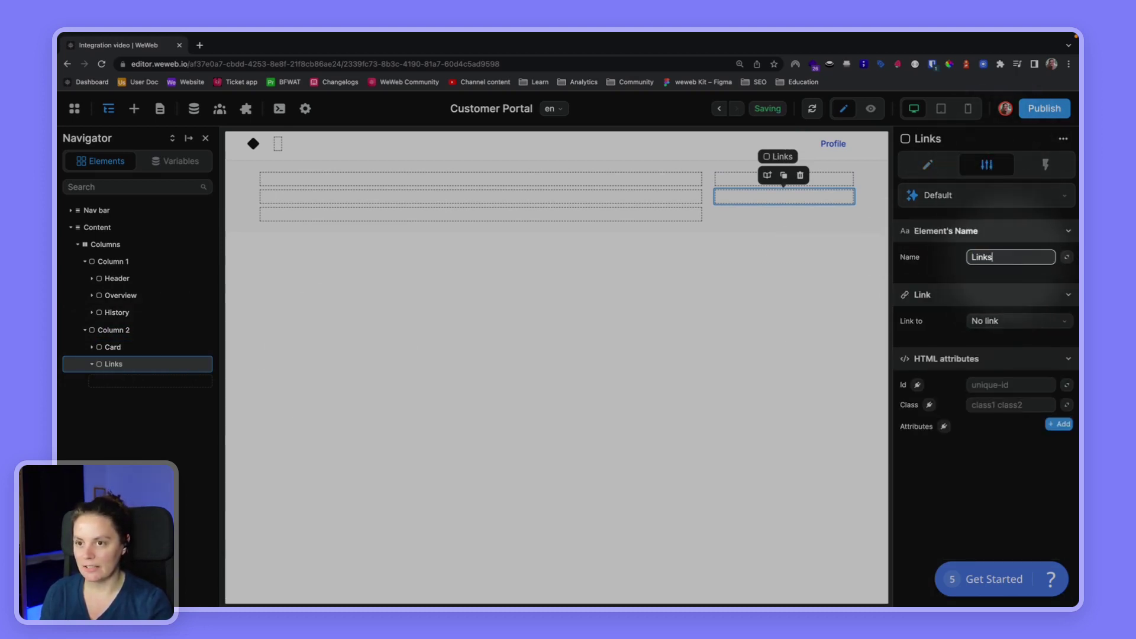
pyautogui.click(119, 367)
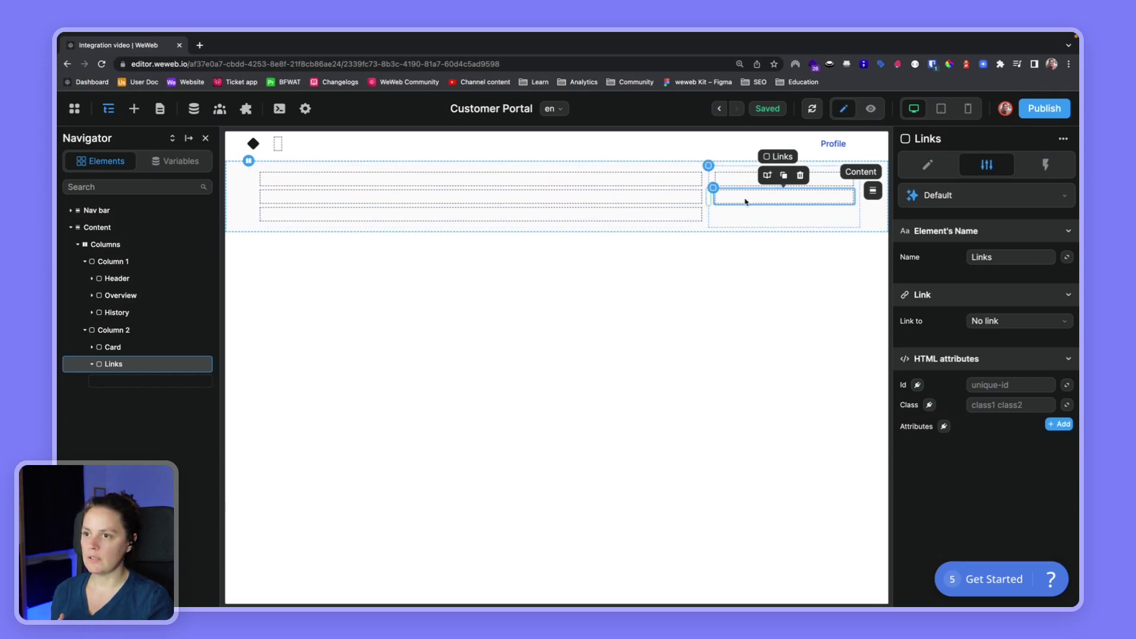
# Step: Switch to the Figma design and measure the gap between the Current month metric item and the image card
pyautogui.hotkey('ctrl', 'Right')
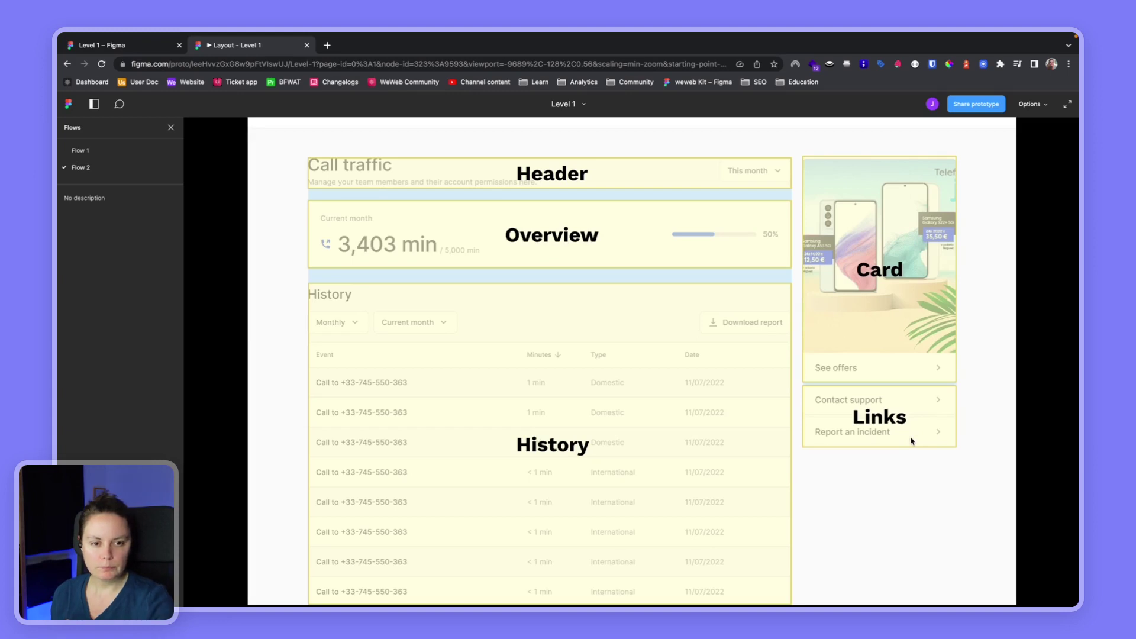
pyautogui.click(159, 47)
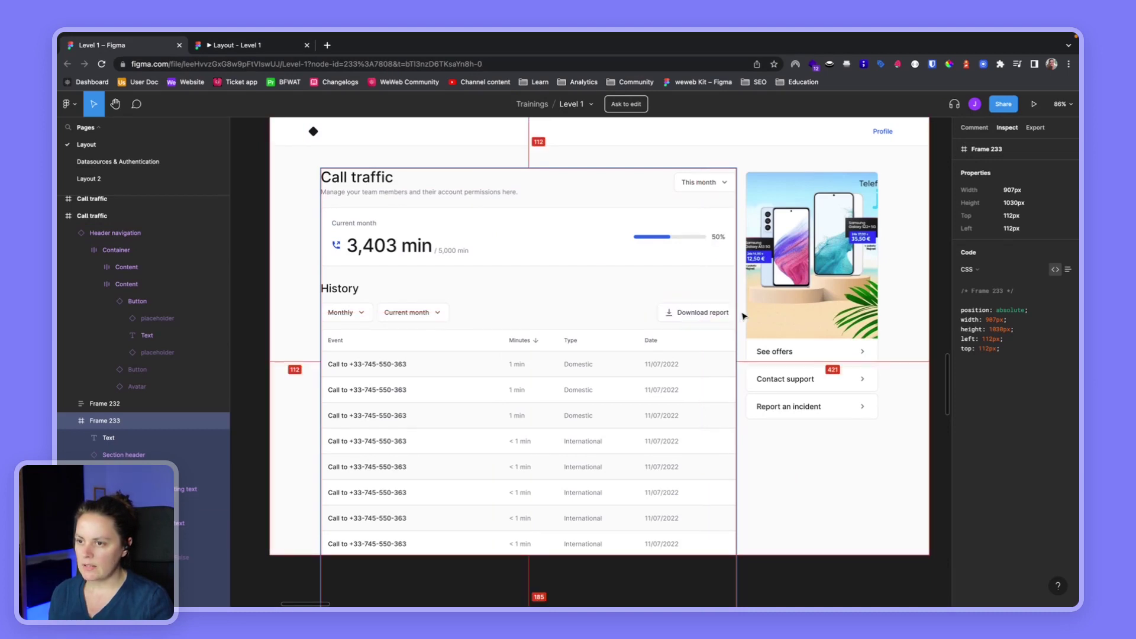
pyautogui.click(732, 211)
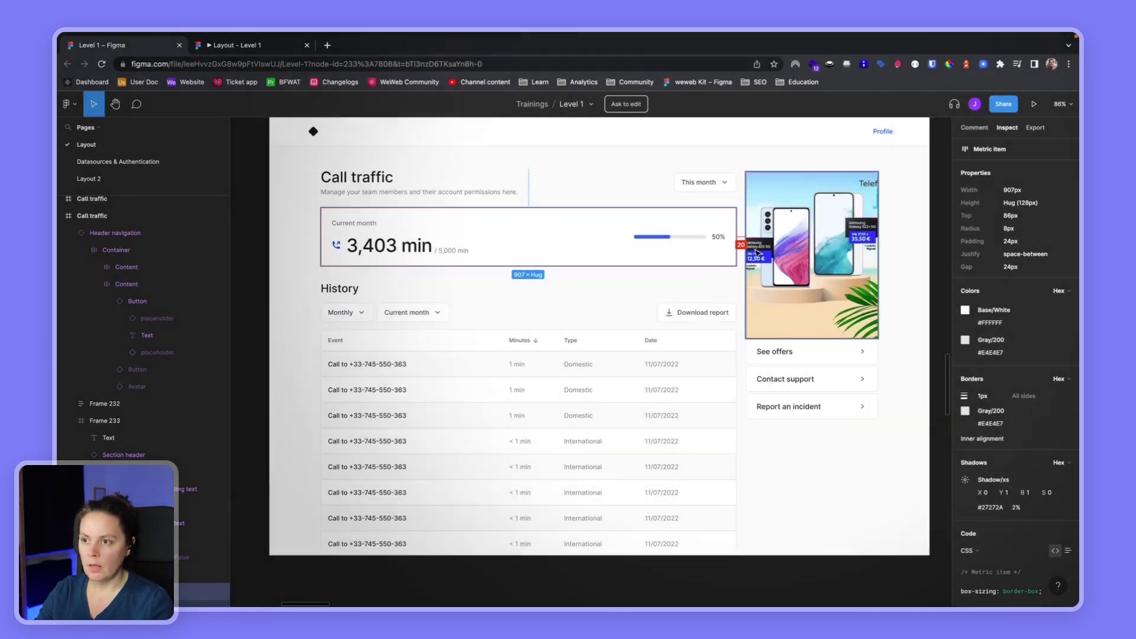
pyautogui.hotkey('ctrl', 'Left')
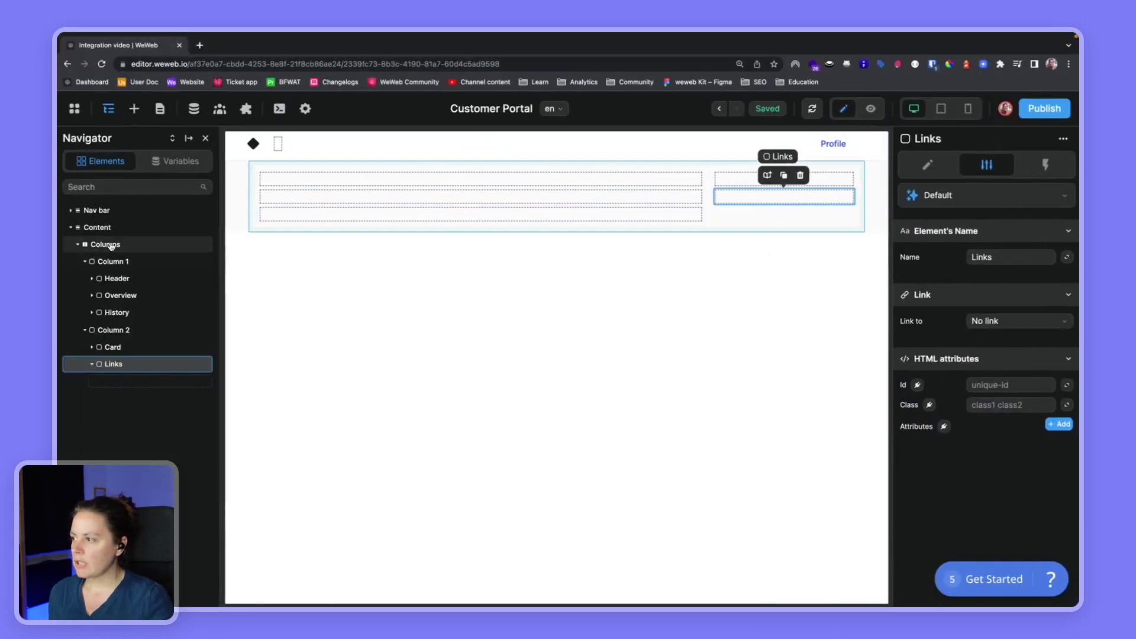
# Step: Set the padding of the Columns element in WeWeb to 0 px
pyautogui.click(258, 178)
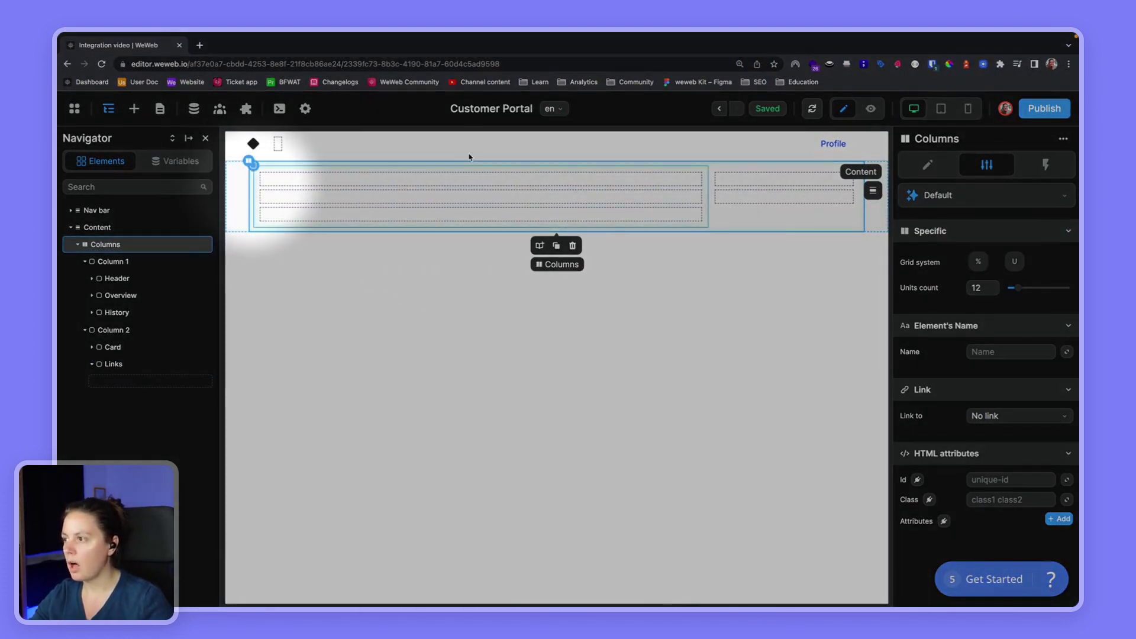
pyautogui.click(924, 172)
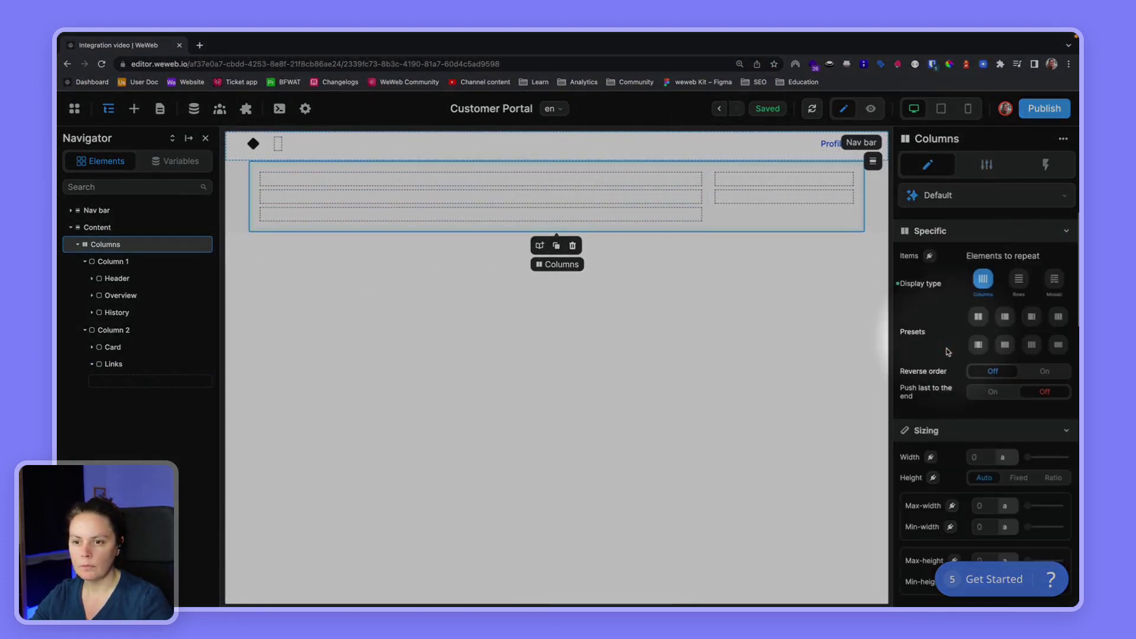
pyautogui.scroll(-2, 953, 371)
pyautogui.scroll(-1, 953, 370)
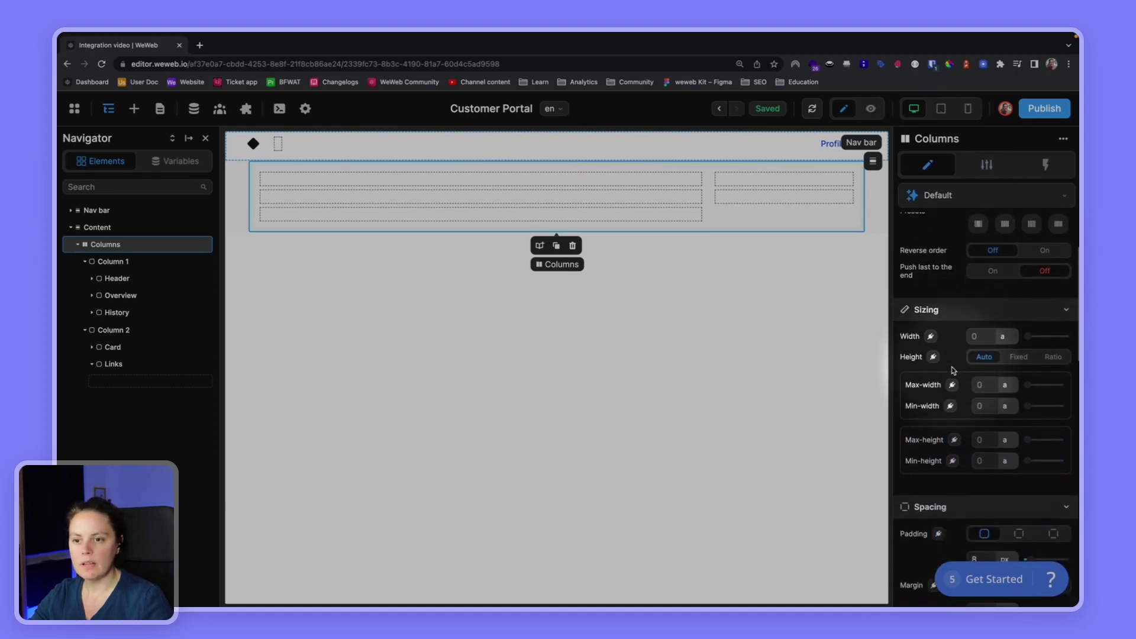
pyautogui.scroll(-3, 941, 368)
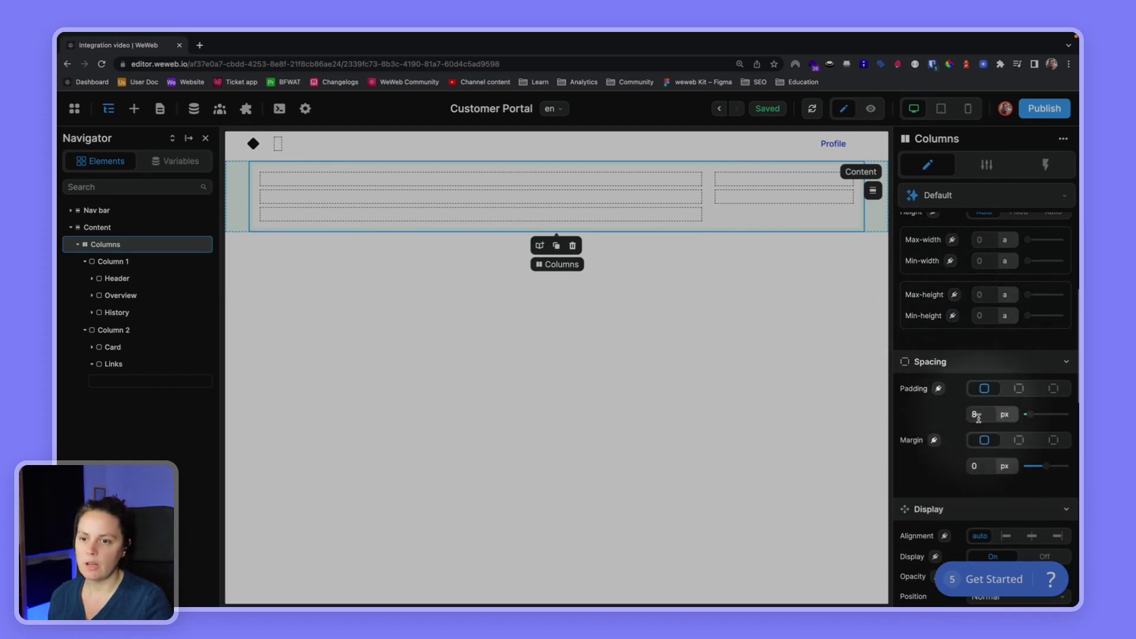
pyautogui.write('0')
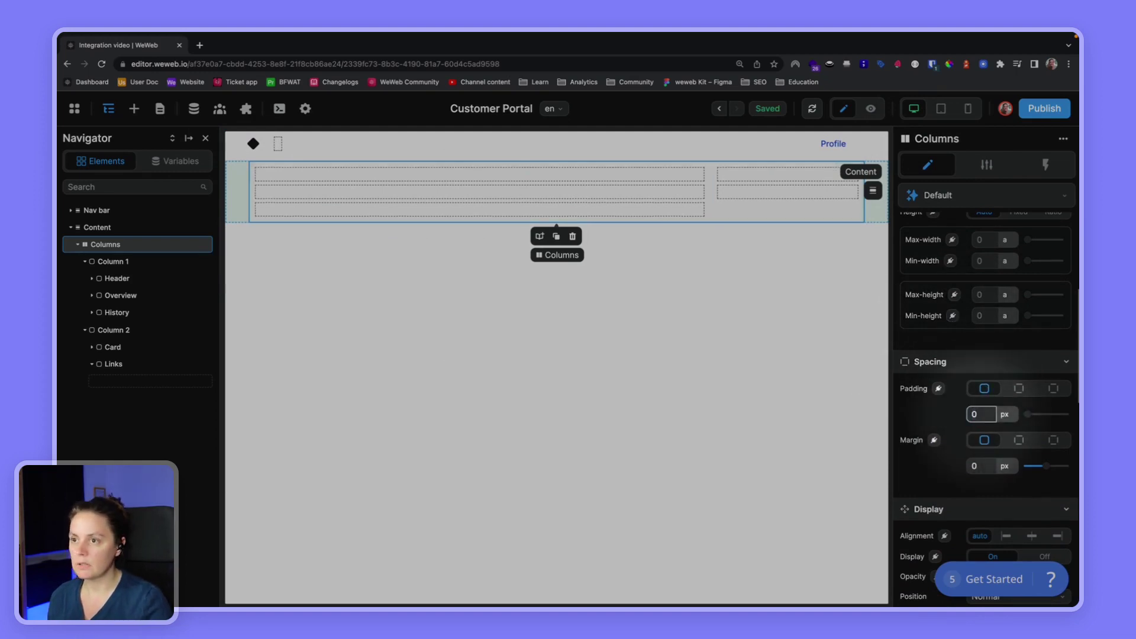
# Step: Set the padding of Column 1 and Column 2 to 0 px
pyautogui.click(112, 262)
pyautogui.click(994, 415)
pyautogui.write('0')
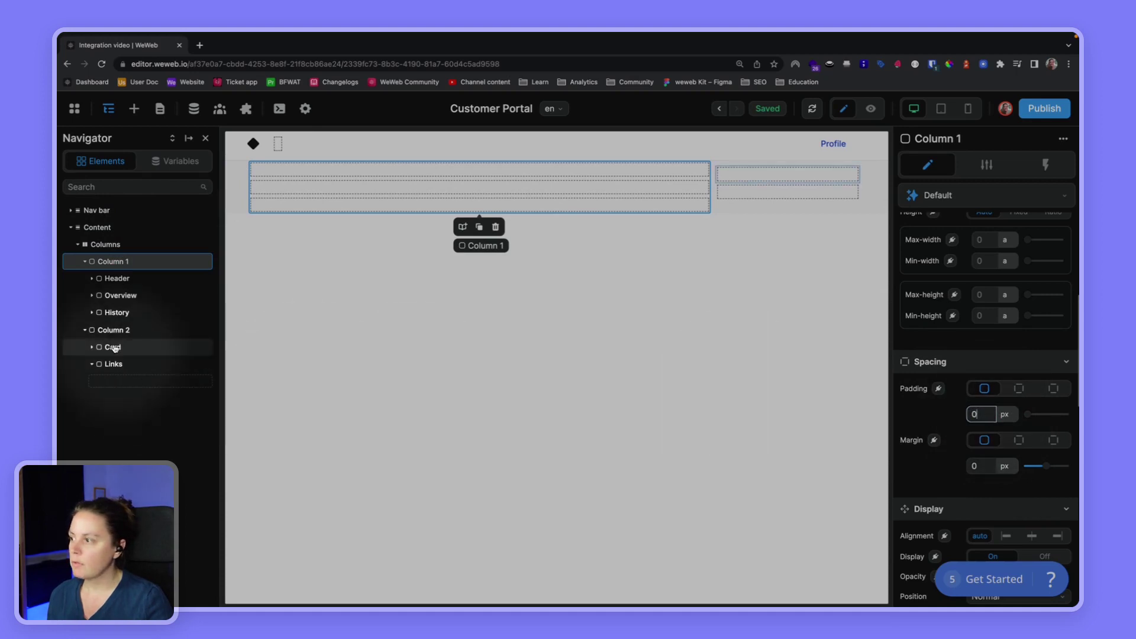
pyautogui.click(123, 330)
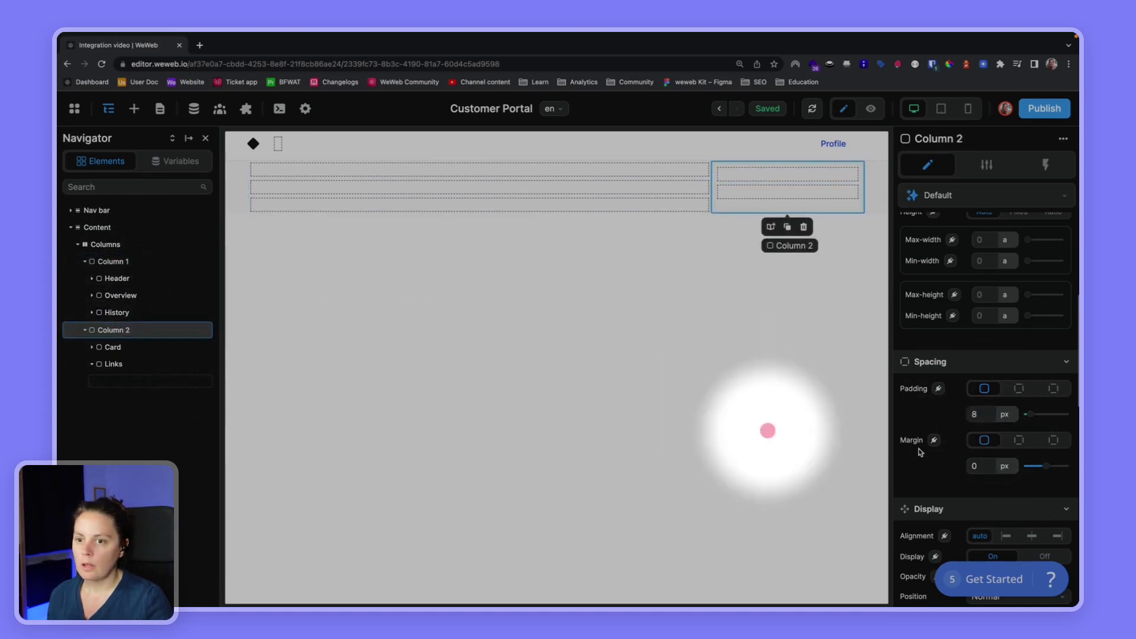
pyautogui.click(990, 413)
pyautogui.write('0')
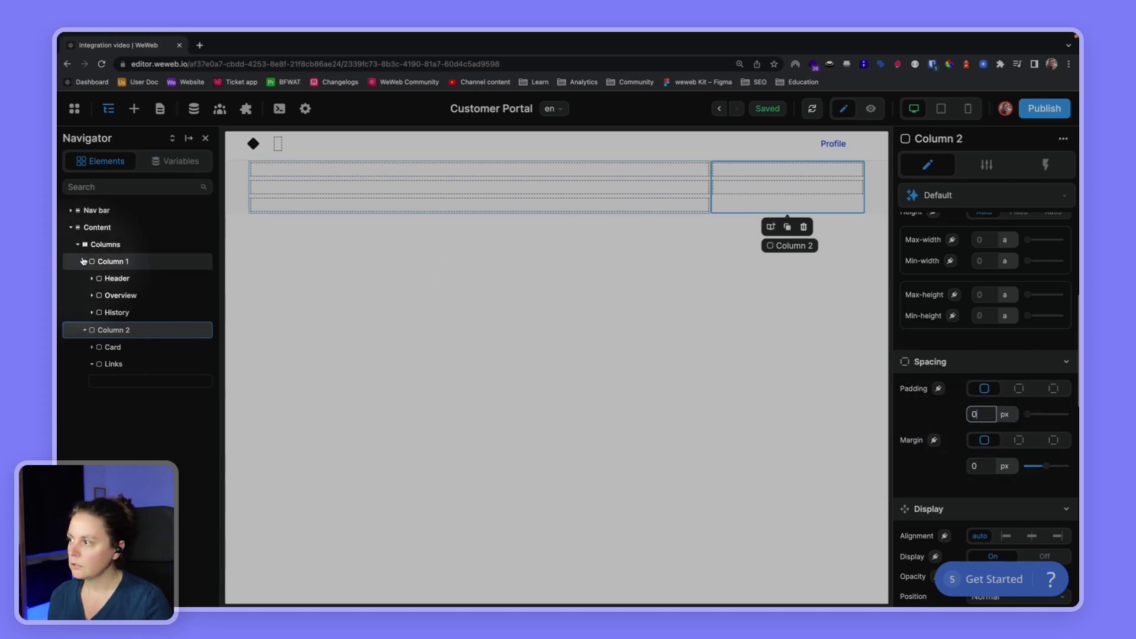
# Step: Switch Column 1's padding to individual sides and set its right padding to 10 px
pyautogui.click(106, 245)
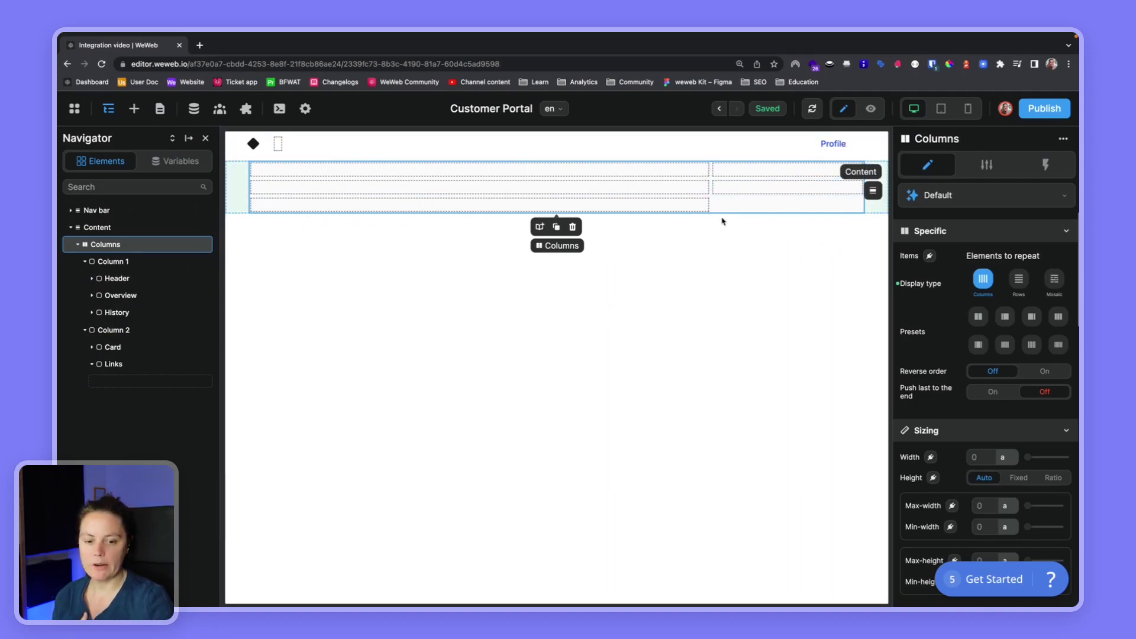
pyautogui.hotkey('ctrl', 'Right')
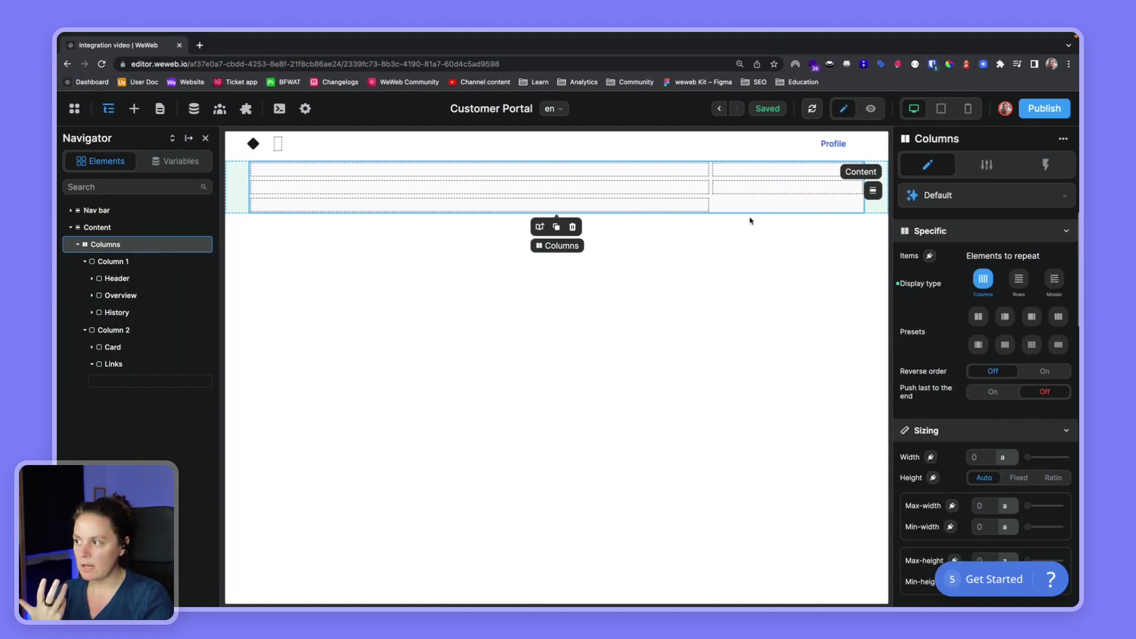
pyautogui.click(114, 261)
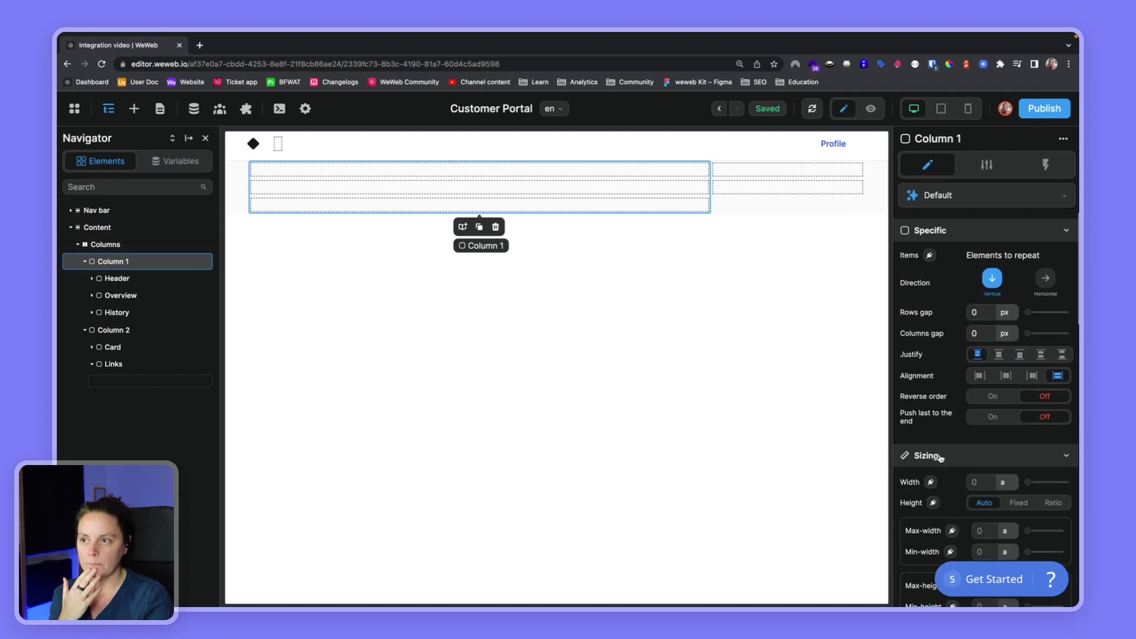
pyautogui.scroll(-1, 941, 458)
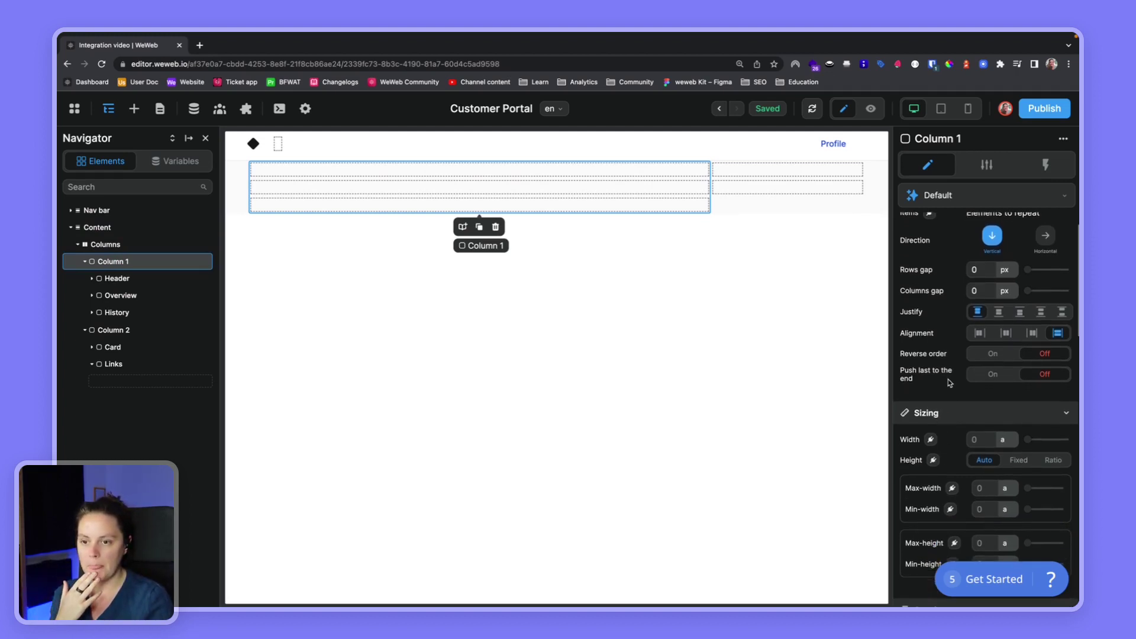
pyautogui.scroll(-10, 950, 383)
pyautogui.scroll(4, 951, 381)
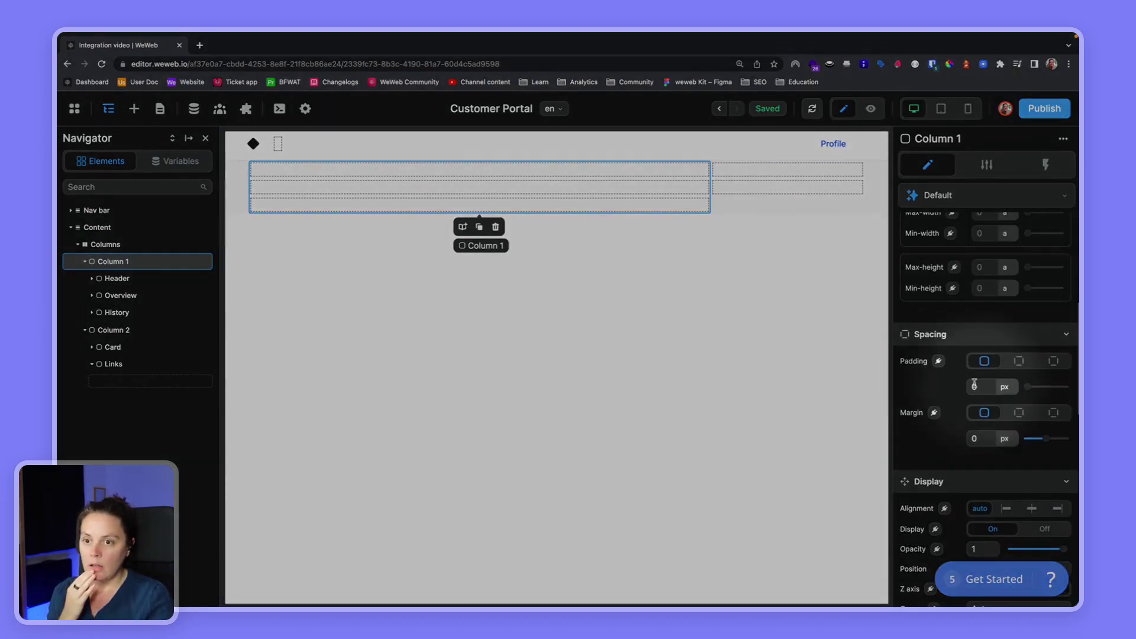
pyautogui.click(1052, 363)
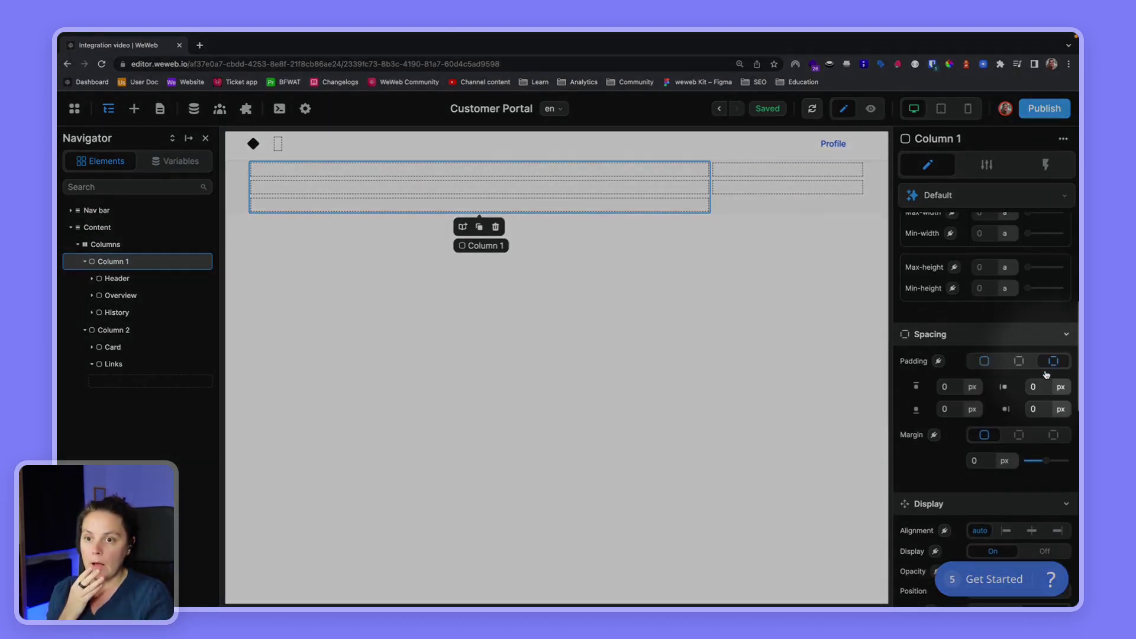
pyautogui.click(1037, 404)
pyautogui.write('10')
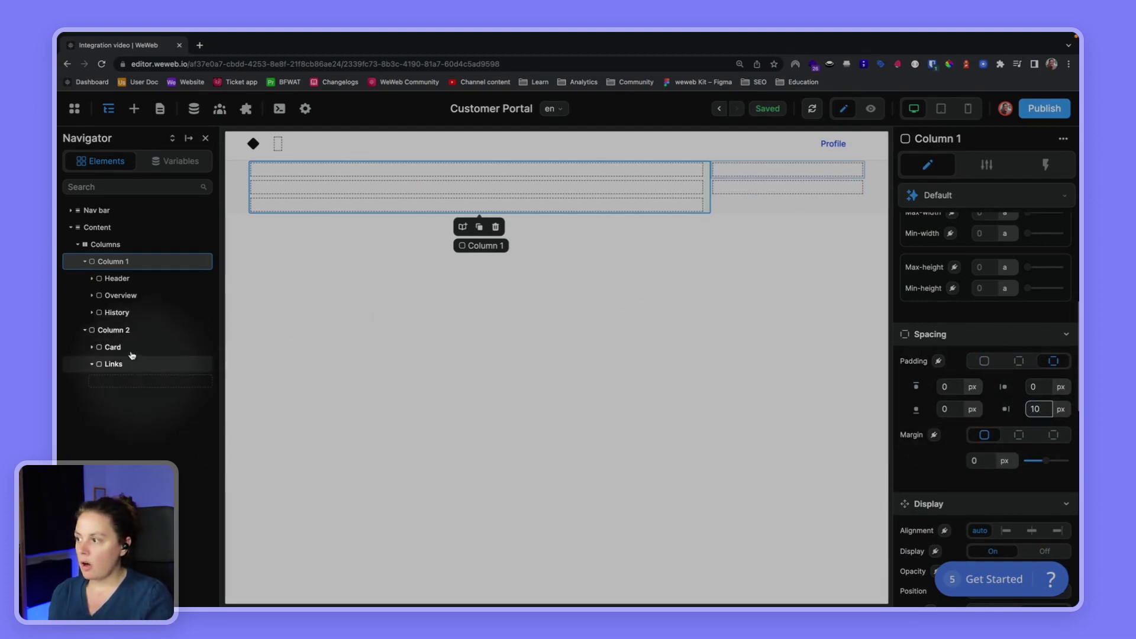
# Step: Switch Column 2's padding to individual sides and set its left padding to 10 px
pyautogui.click(126, 330)
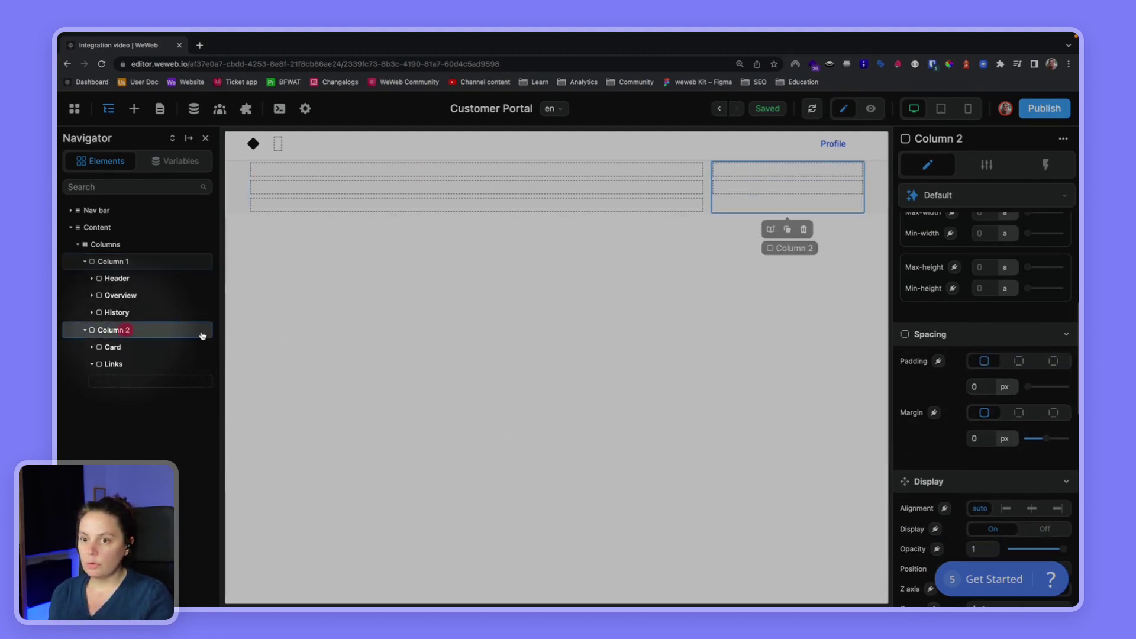
pyautogui.click(1053, 362)
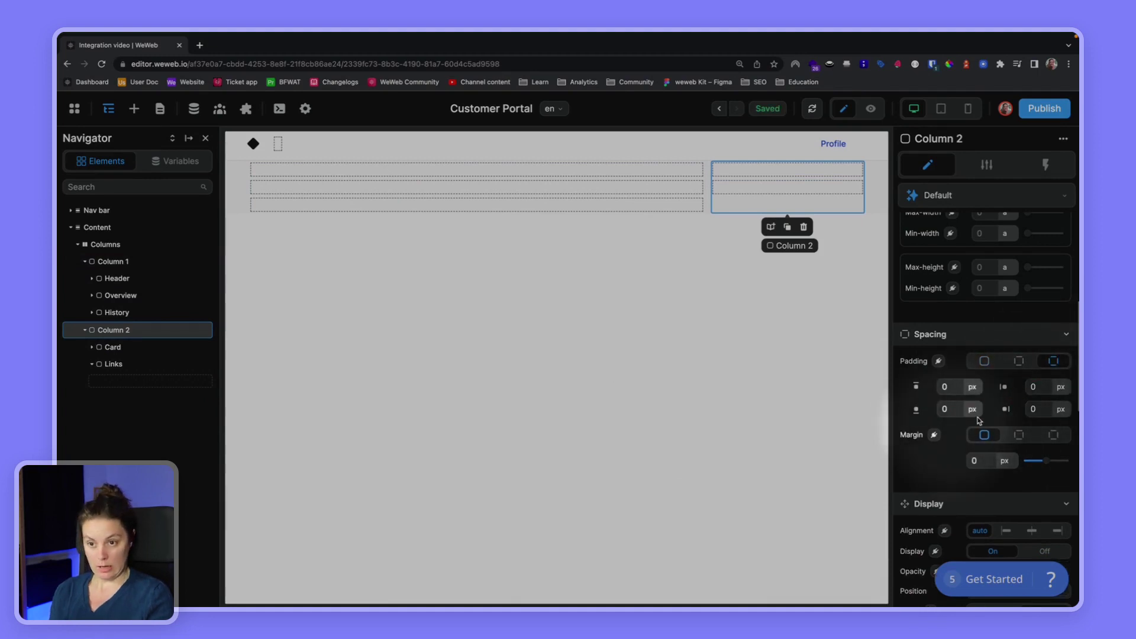
pyautogui.click(1037, 386)
pyautogui.write('10')
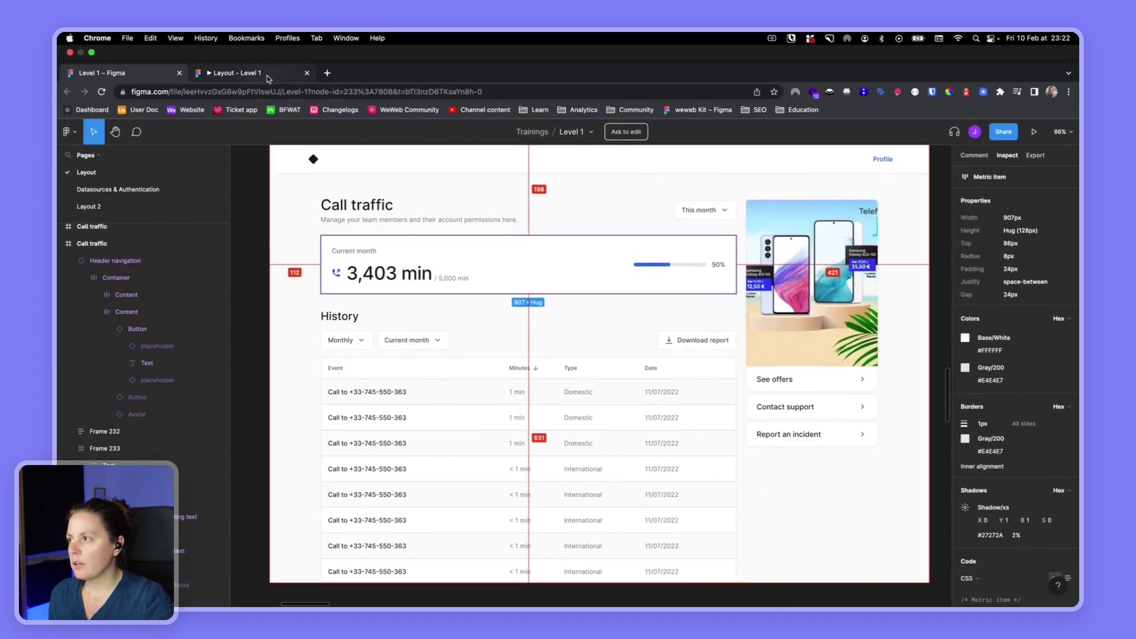
# Step: Check the Header breakdown in the Figma layout prototype, and place a container and its duplicate inside the Header in WeWeb
pyautogui.click(268, 75)
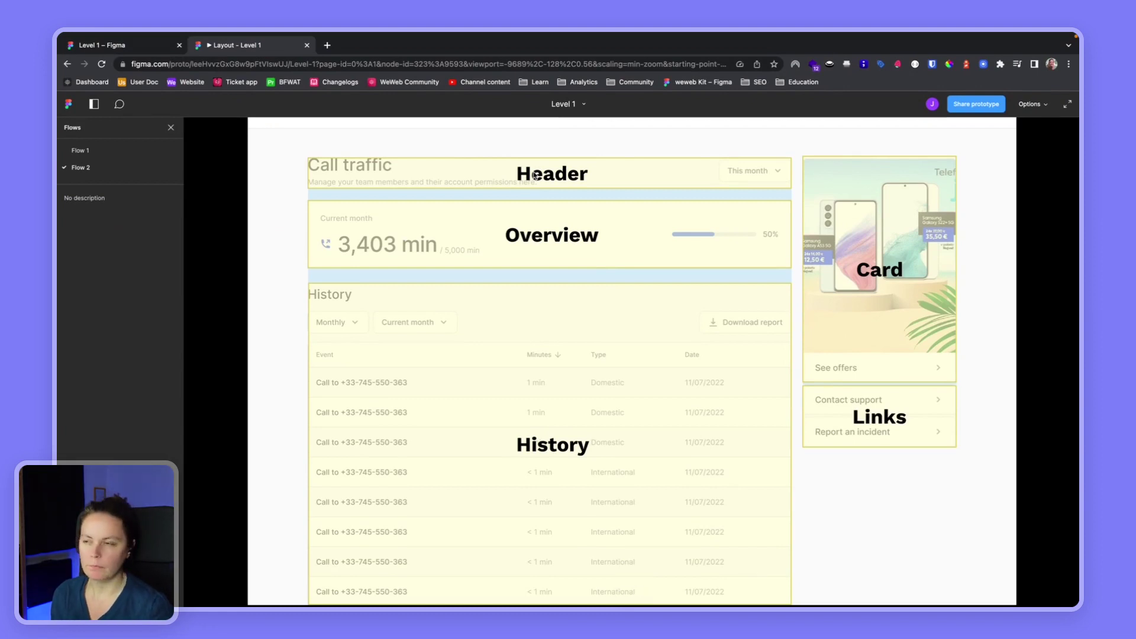
pyautogui.press('Right')
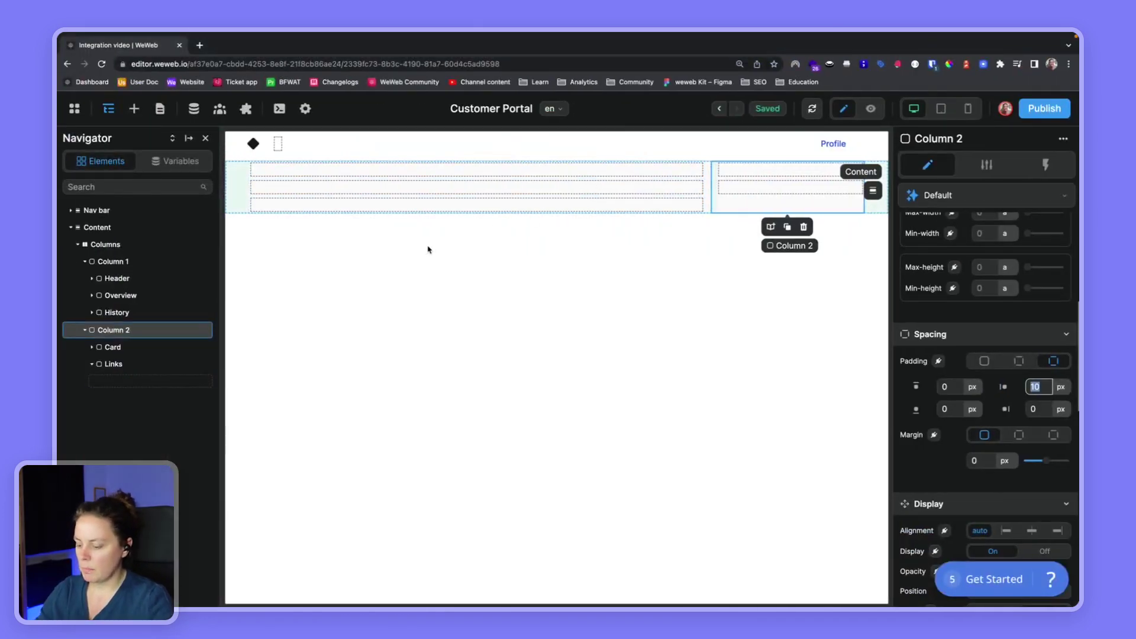
pyautogui.click(385, 285)
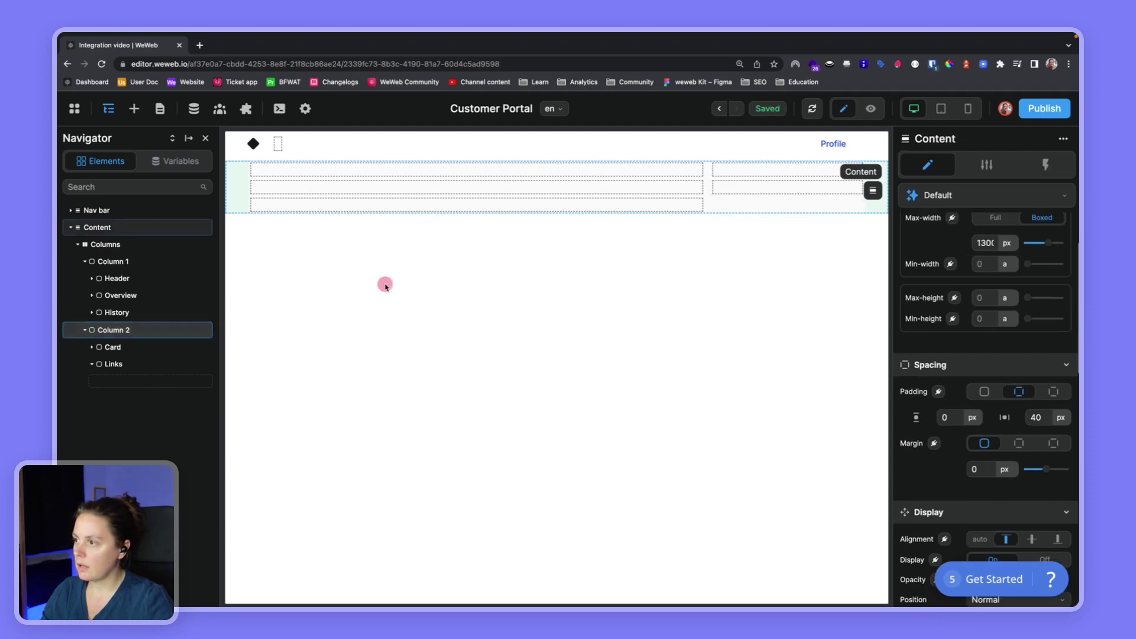
pyautogui.press('a')
pyautogui.moveTo(308, 226); pyautogui.dragTo(122, 309)
pyautogui.click(92, 296)
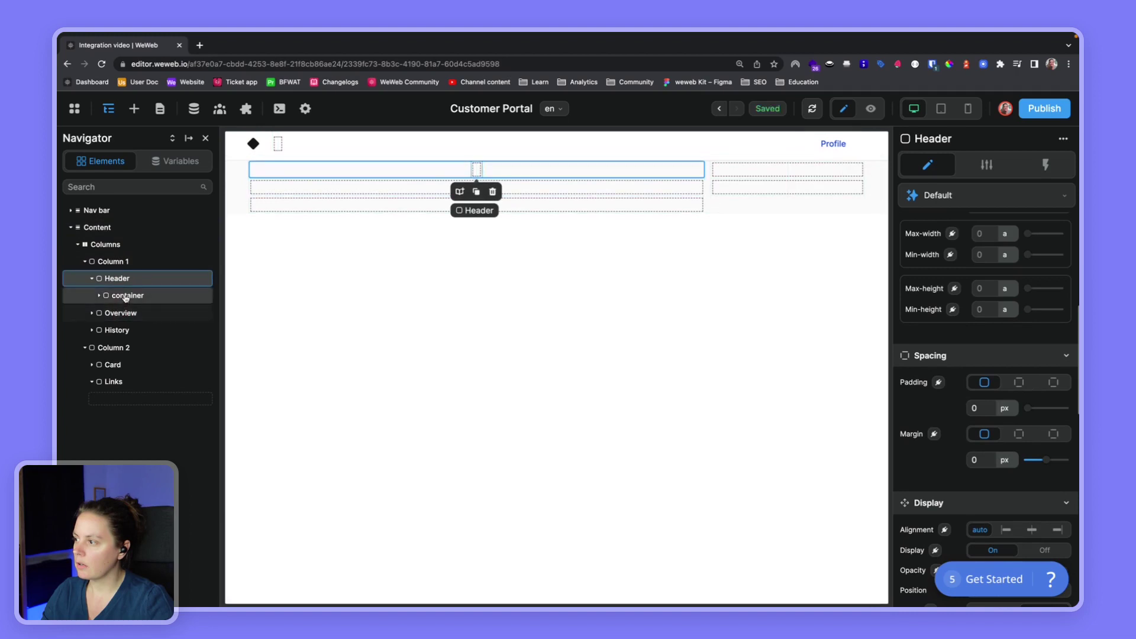
pyautogui.click(125, 296)
pyautogui.hotkey('ctrl', 'd')
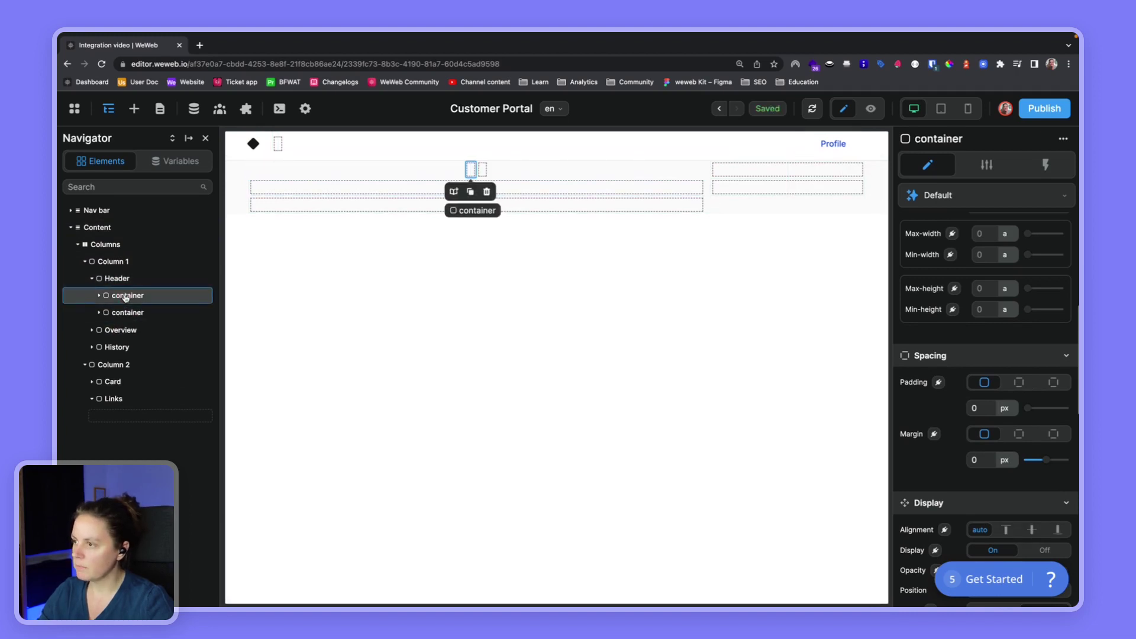
# Step: Rename the two containers inside the Header as Left and Right
pyautogui.doubleClick(125, 296)
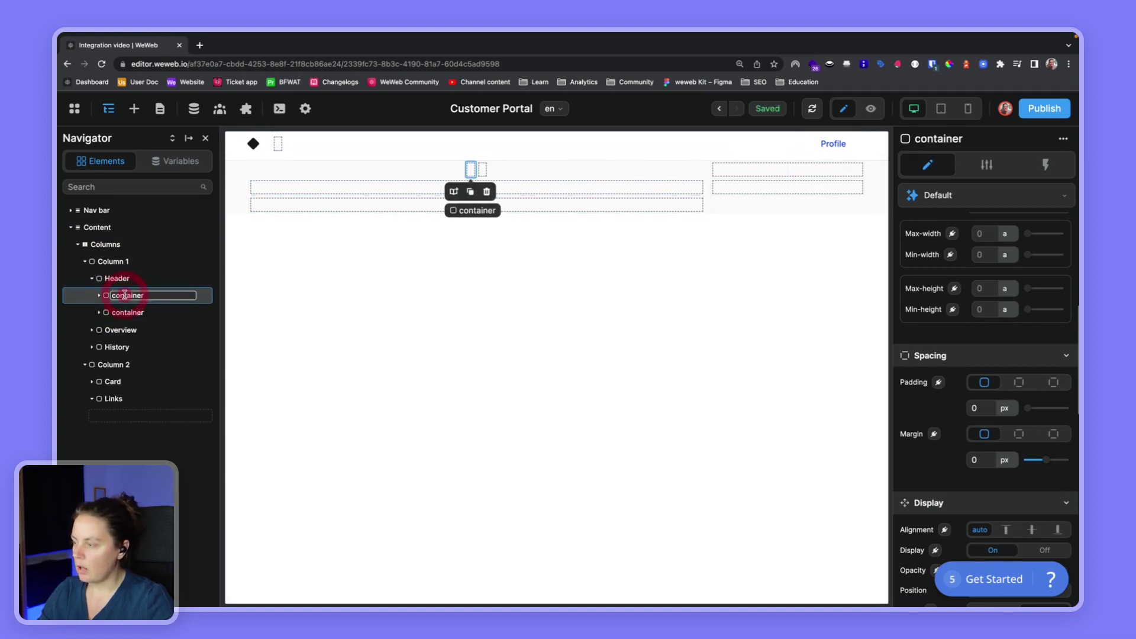
pyautogui.write('Left')
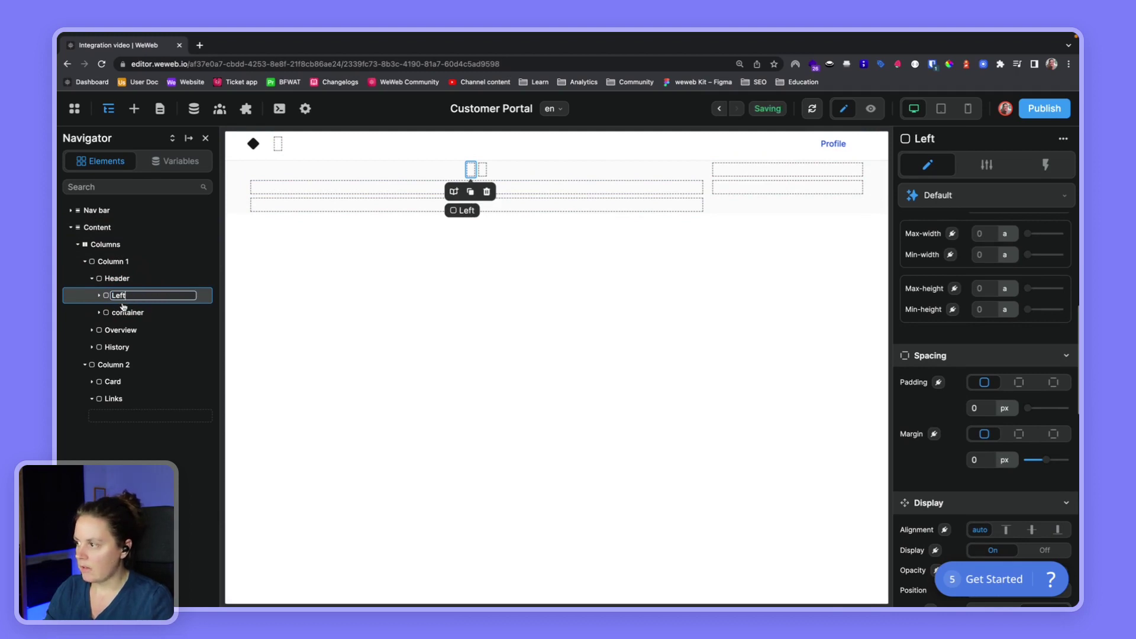
pyautogui.doubleClick(120, 311)
pyautogui.write('Right')
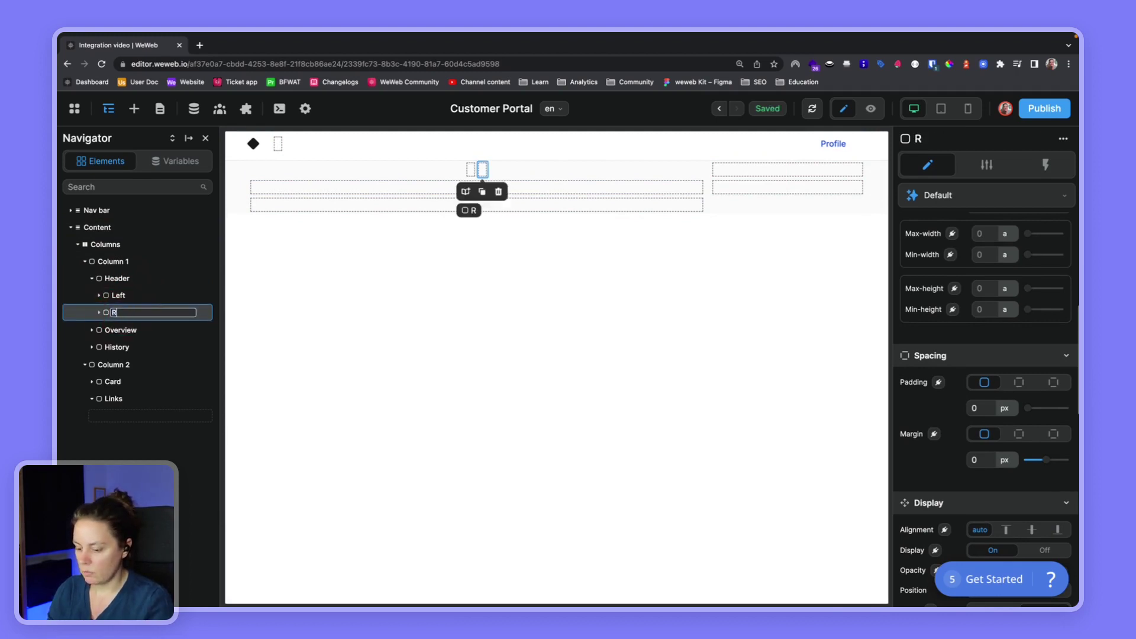
# Step: Set the Left container's sizing to grow so it fills the free width of the Header
pyautogui.click(129, 296)
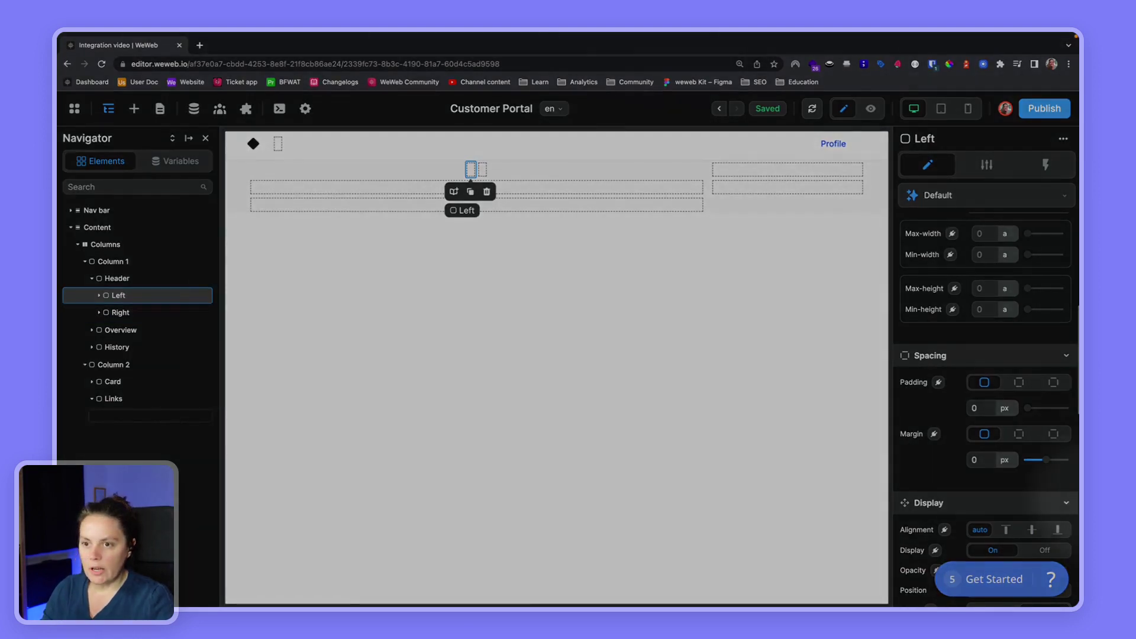
pyautogui.scroll(5, 954, 355)
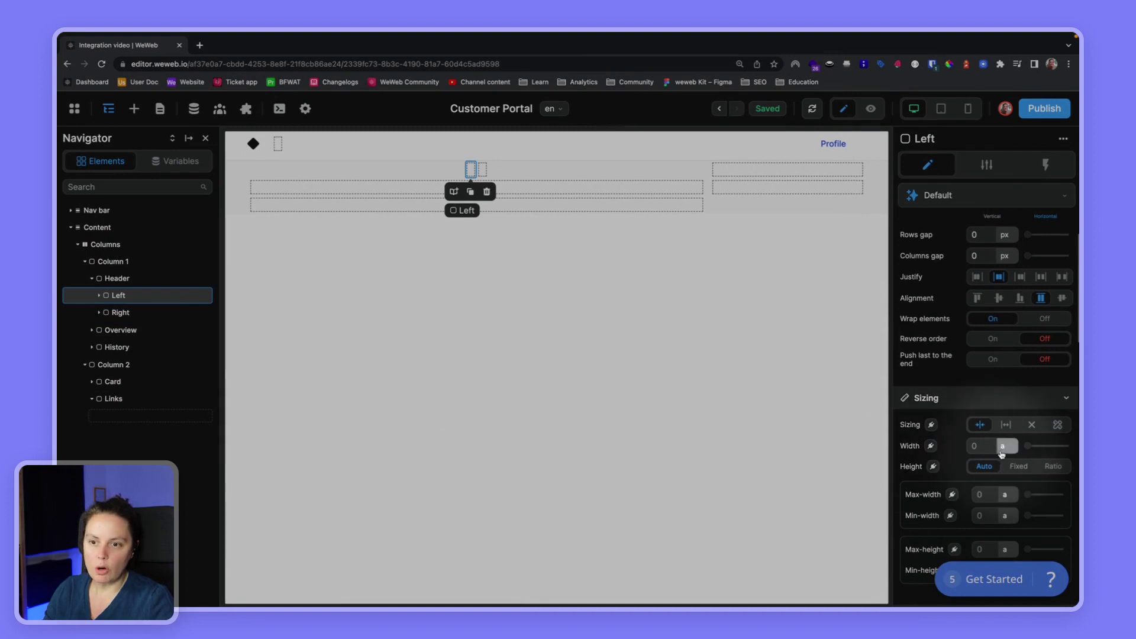
pyautogui.click(1007, 447)
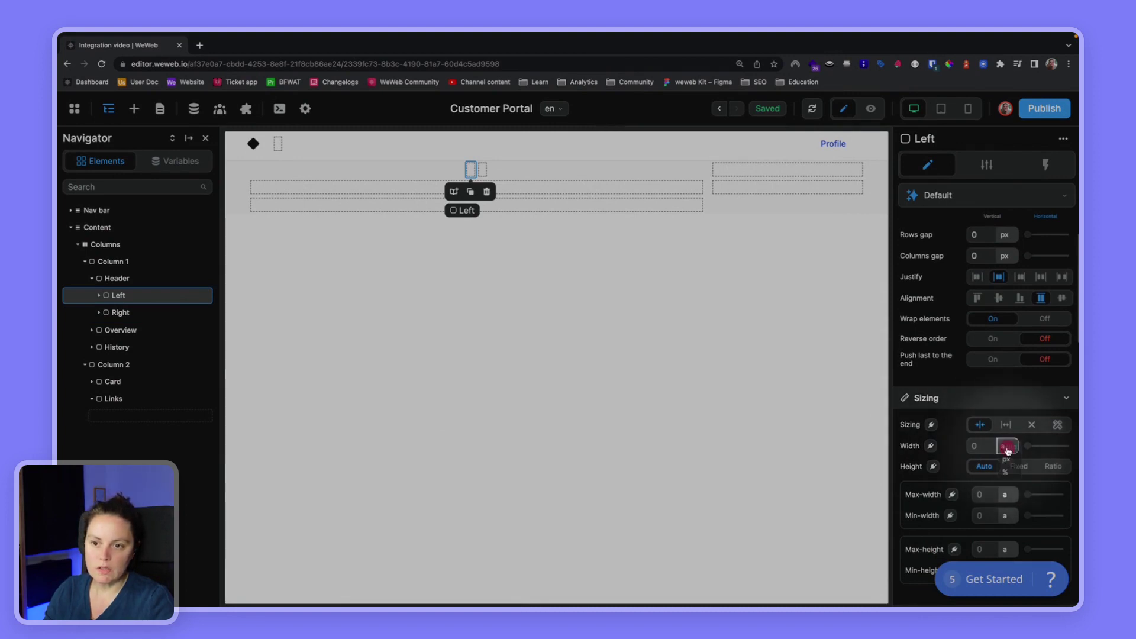
pyautogui.click(1010, 448)
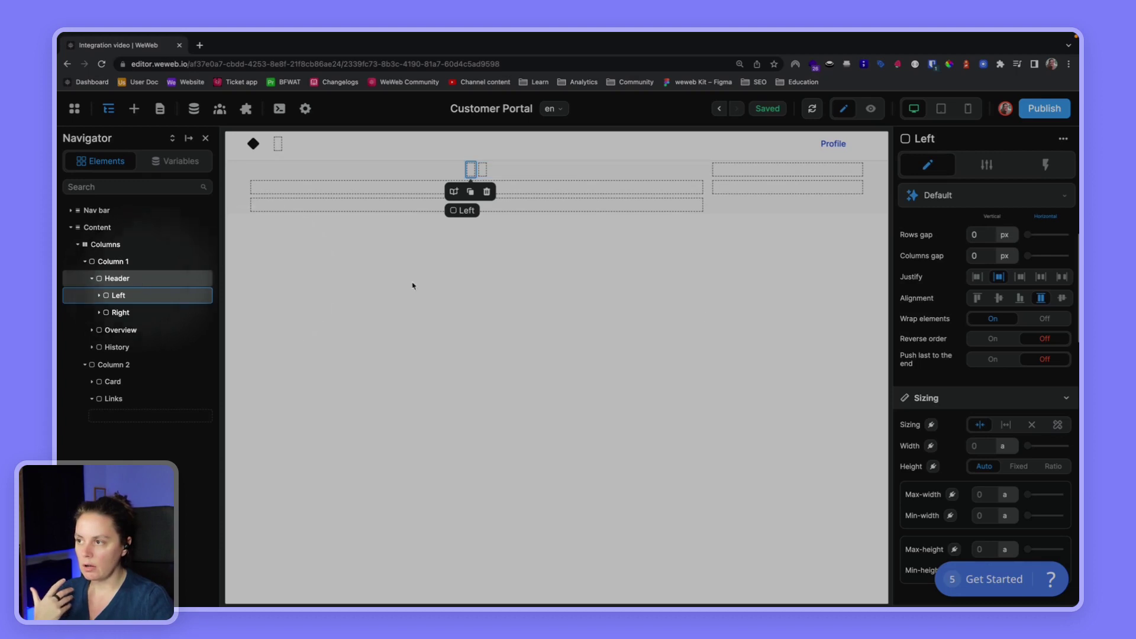
pyautogui.click(1006, 425)
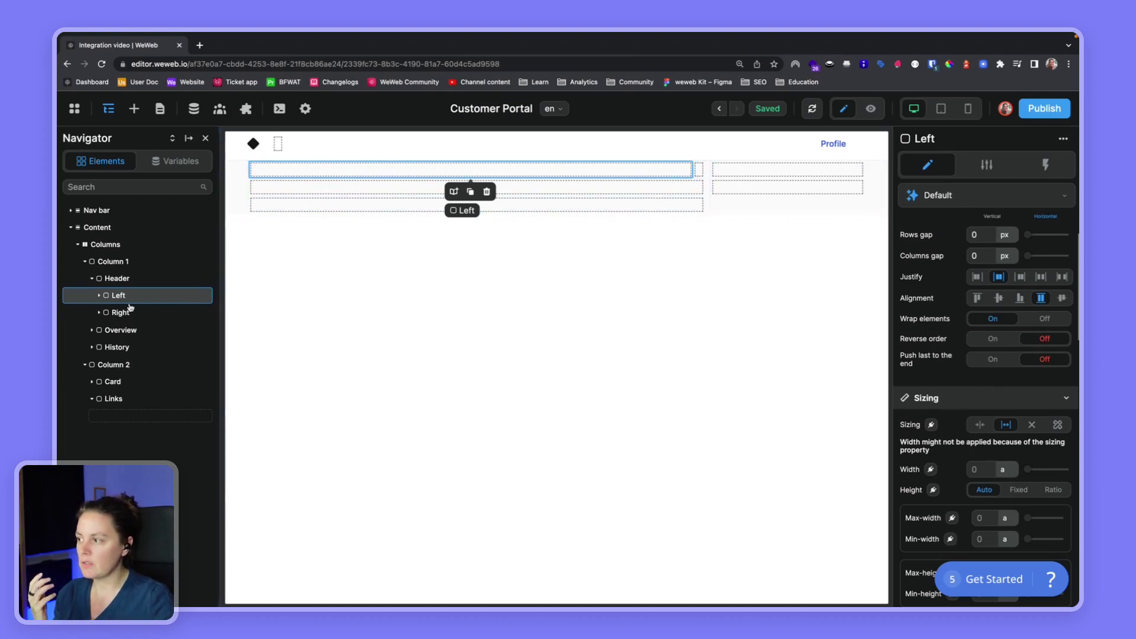
# Step: Try a vertical direction on the Header and switch it back to horizontal
pyautogui.click(98, 296)
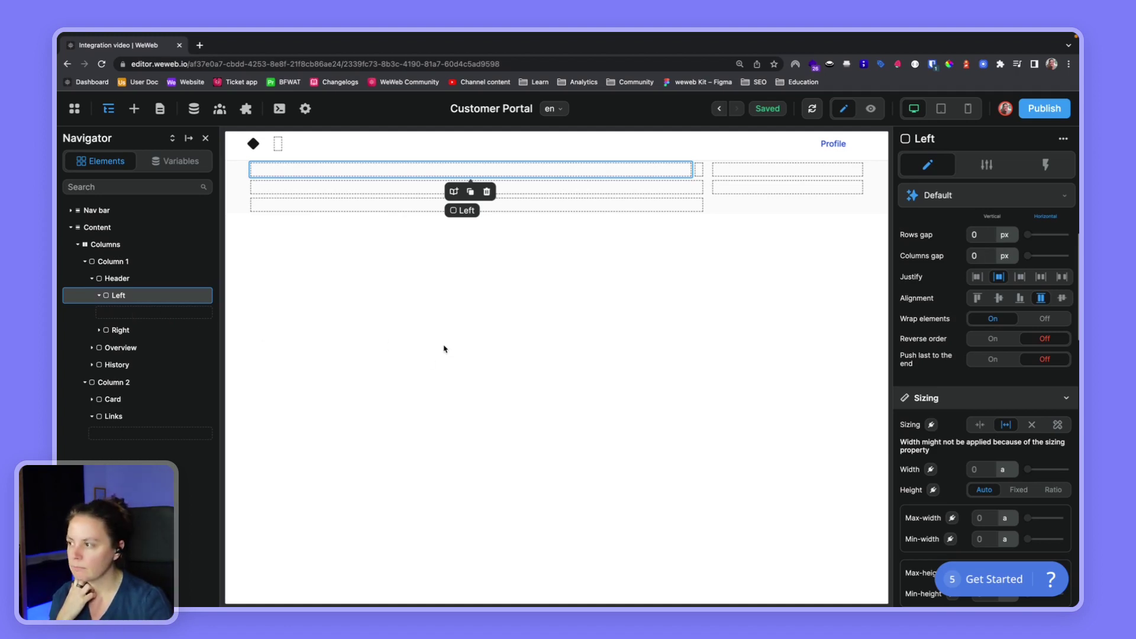
pyautogui.click(114, 279)
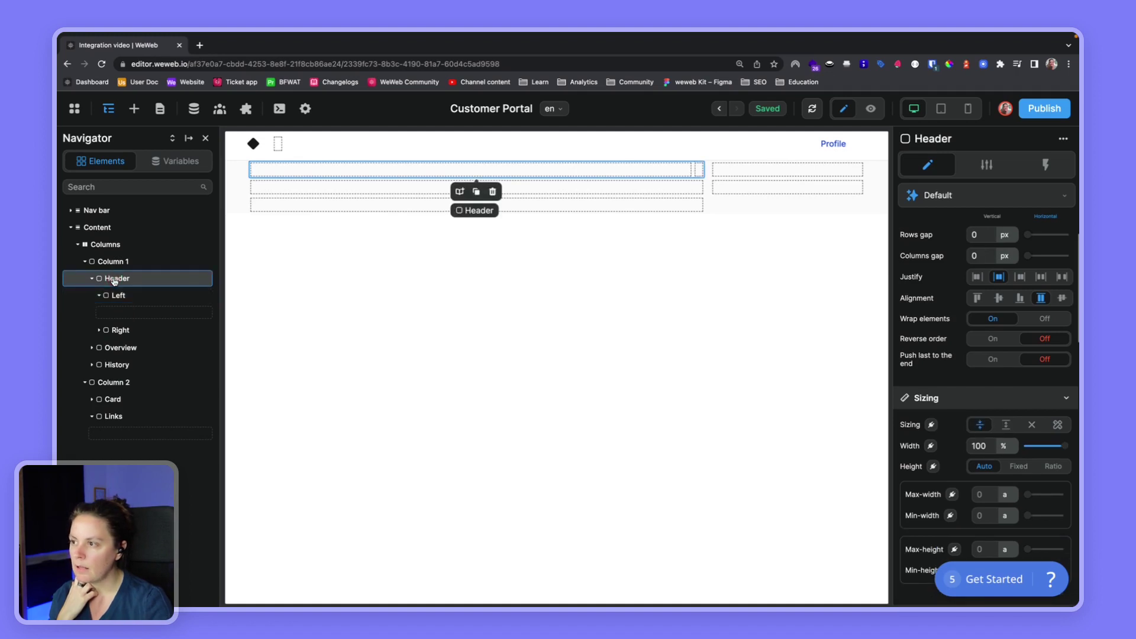
pyautogui.click(122, 295)
pyautogui.click(126, 280)
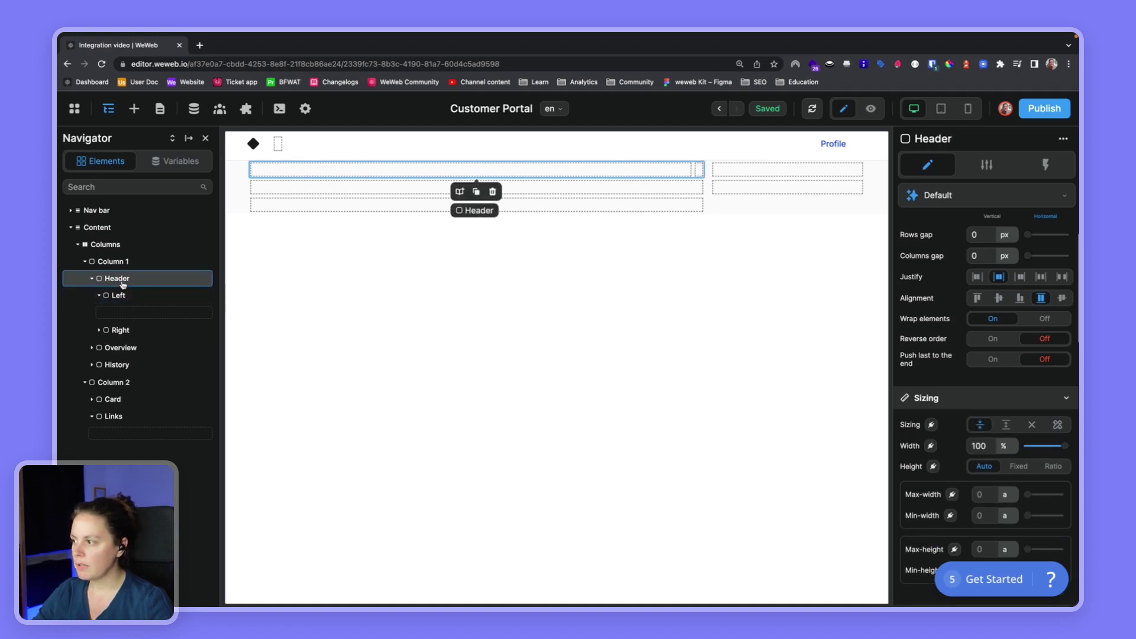
pyautogui.click(99, 295)
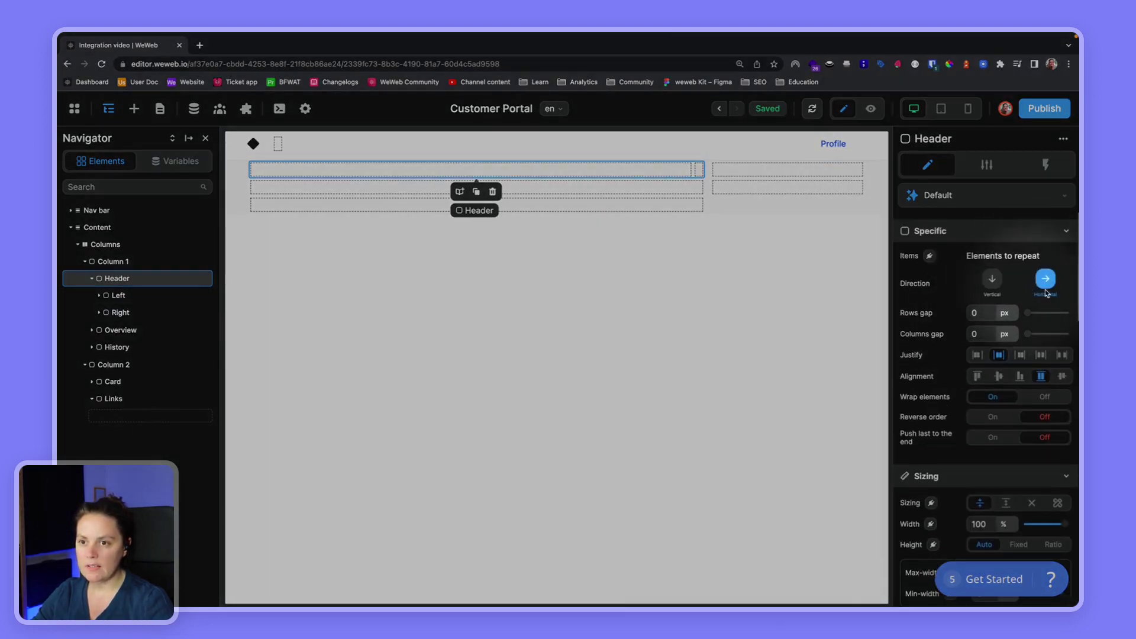
pyautogui.click(992, 280)
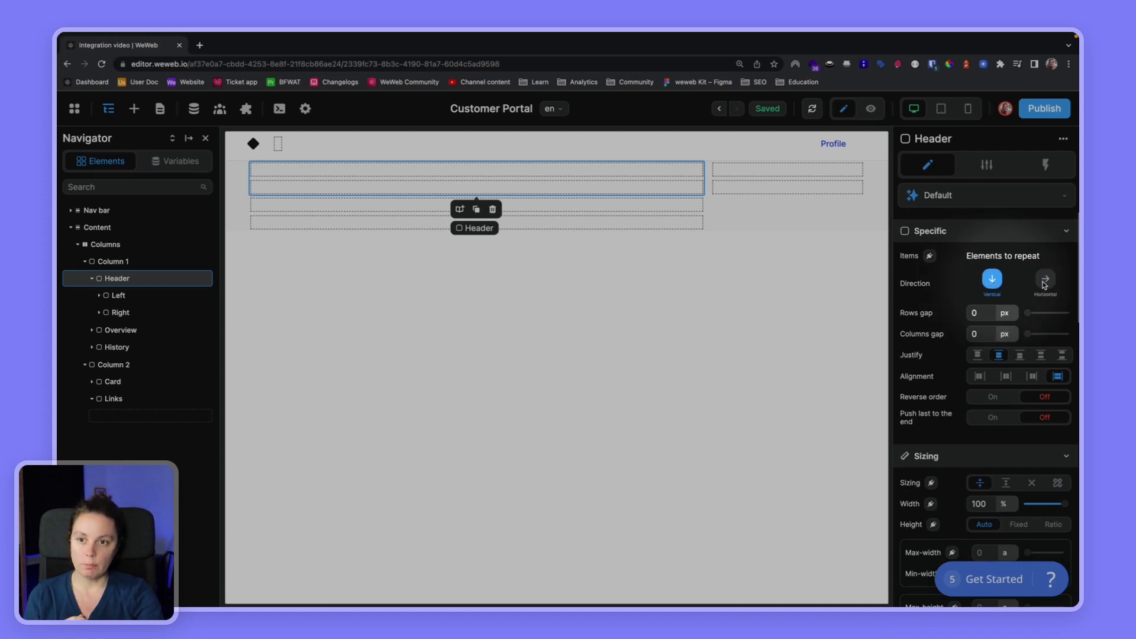
pyautogui.click(1046, 278)
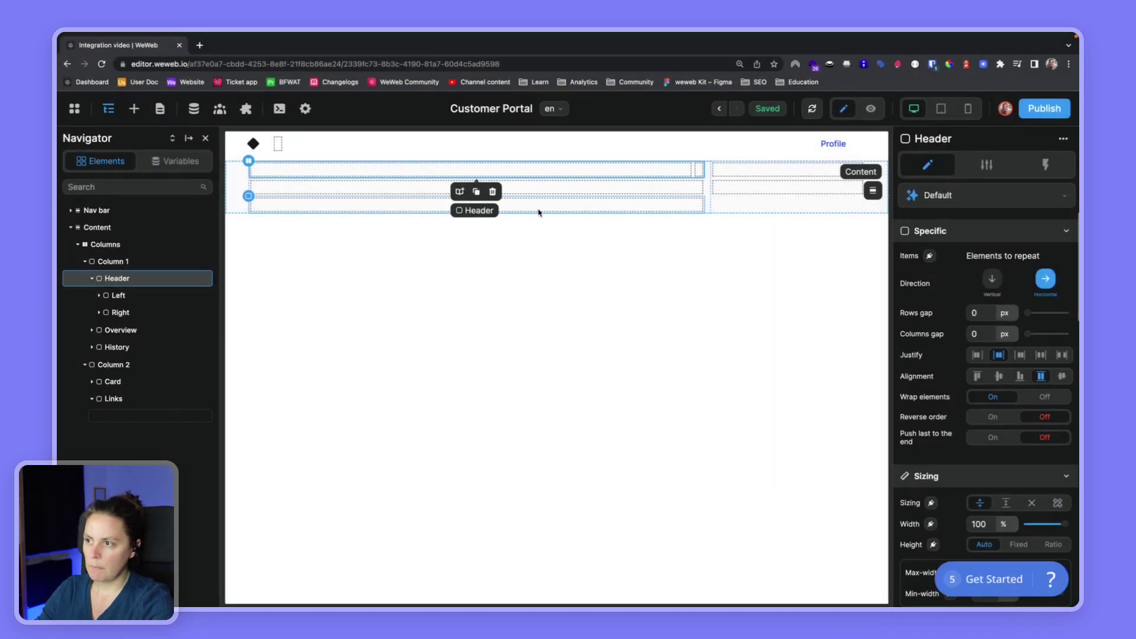
# Step: Review the Header's Left and Right split in the Figma prototype, and select the Left container in WeWeb
pyautogui.hotkey('ctrl', 'Right')
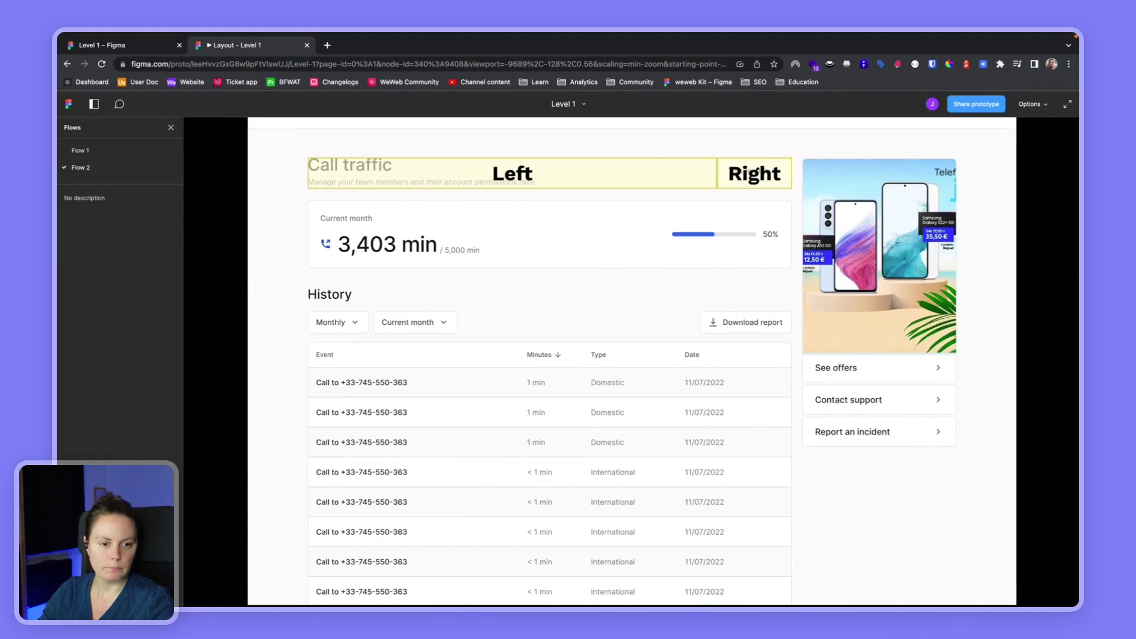
pyautogui.hotkey('ctrl', 'Left')
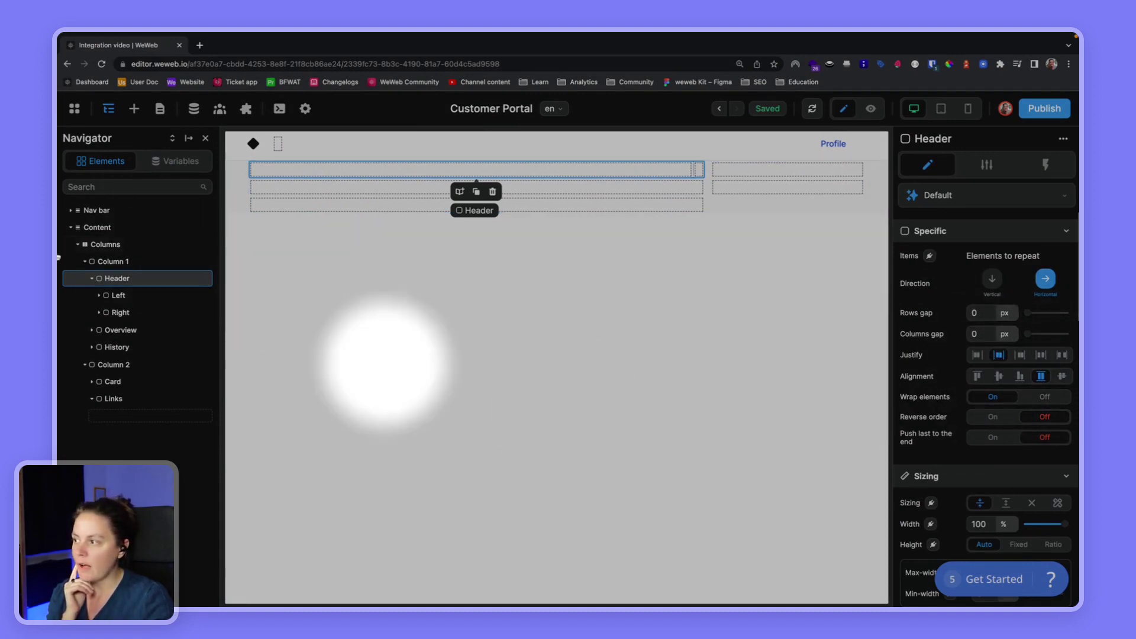
pyautogui.click(142, 294)
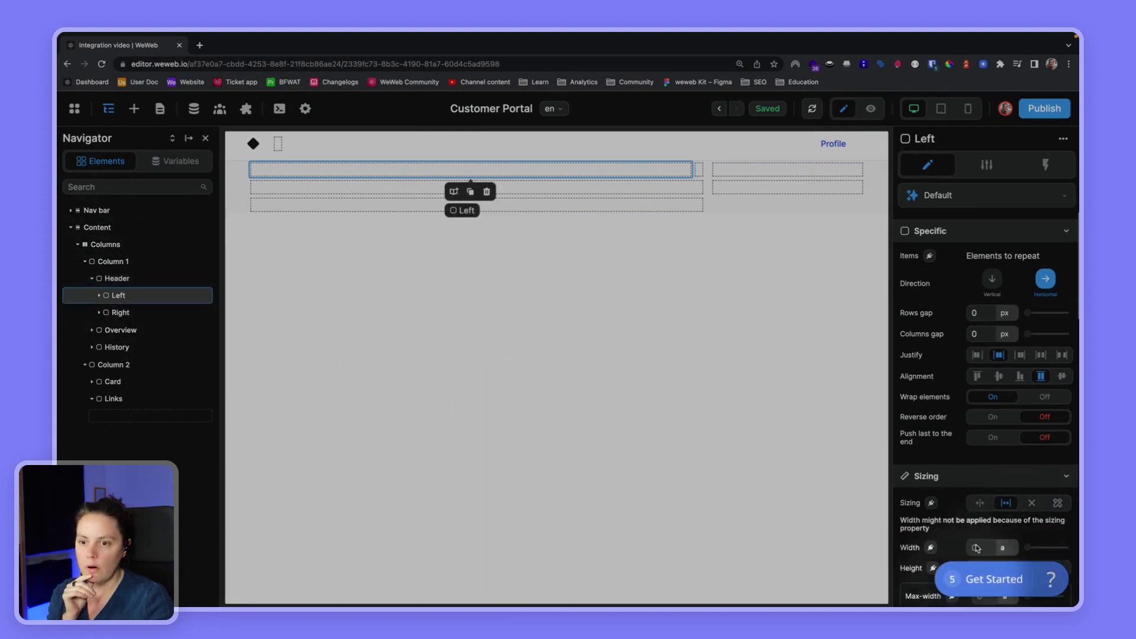
# Step: Turn off growing on the Left container, try the Header's start, center, end and space-around justification, and settle on space-between
pyautogui.click(977, 502)
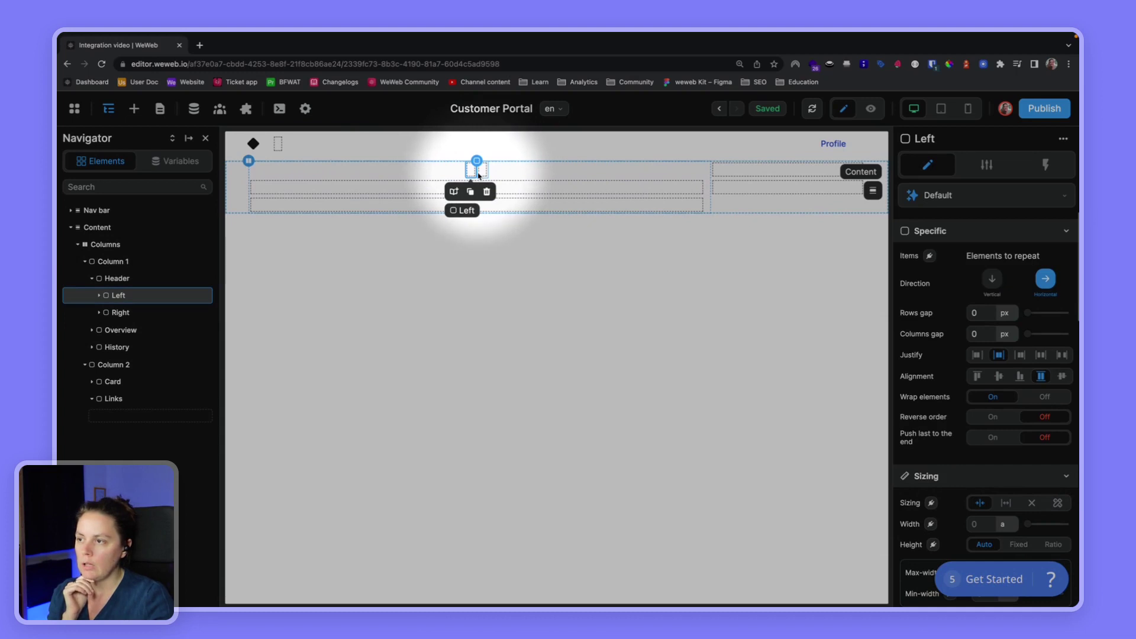
pyautogui.click(133, 279)
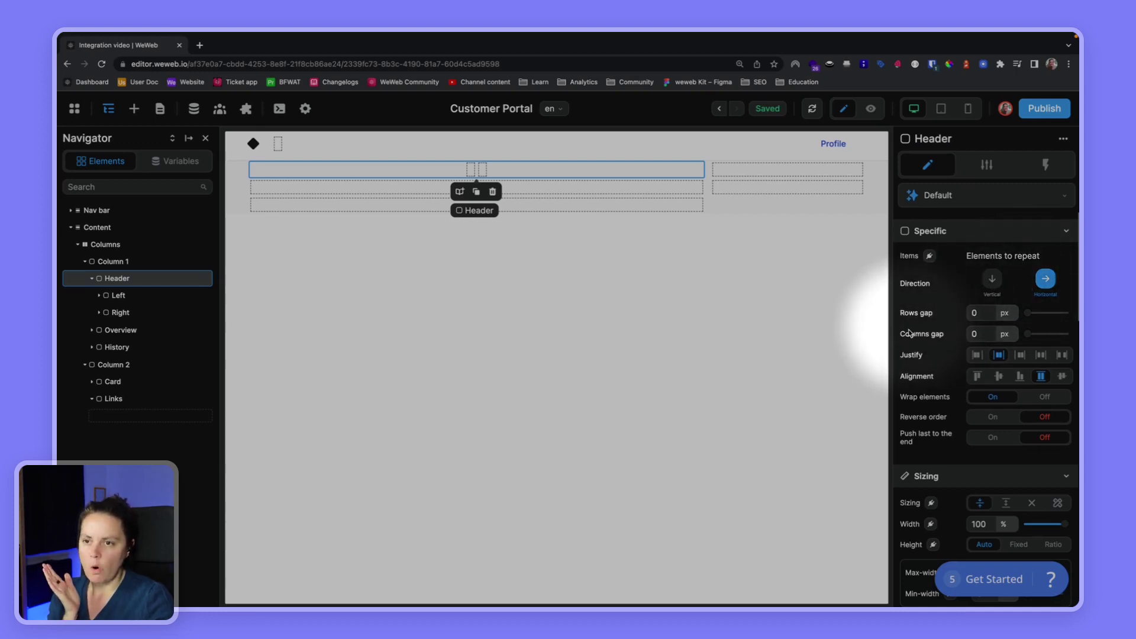
pyautogui.moveTo(1030, 336)
pyautogui.mouseDown()
pyautogui.moveTo(1070, 339)
pyautogui.moveTo(1026, 337)
pyautogui.mouseUp()
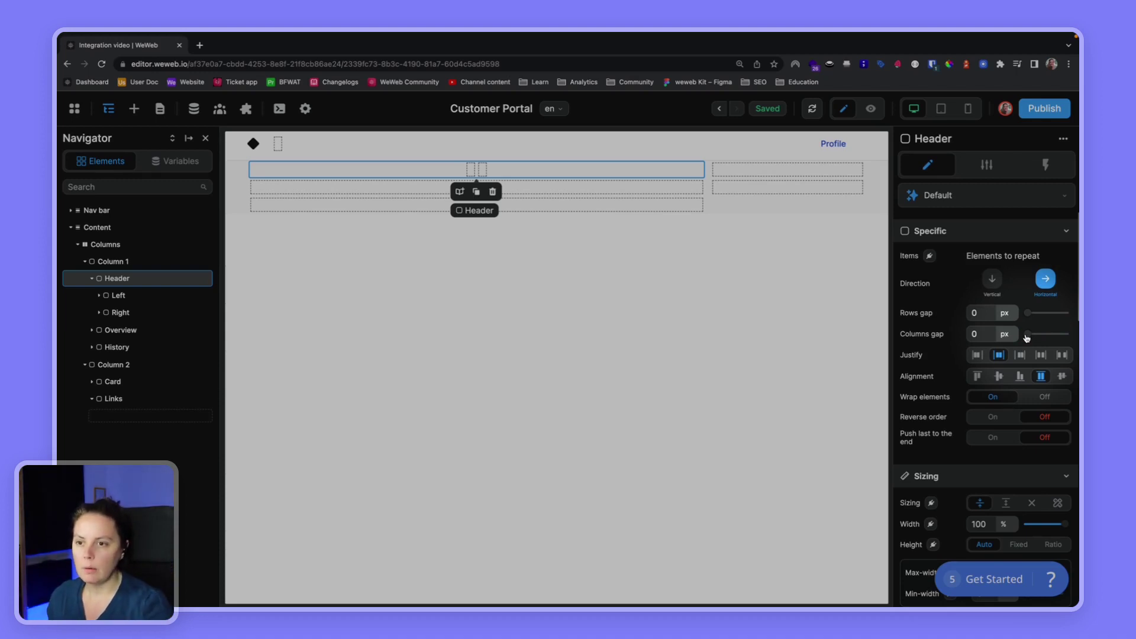
pyautogui.click(977, 354)
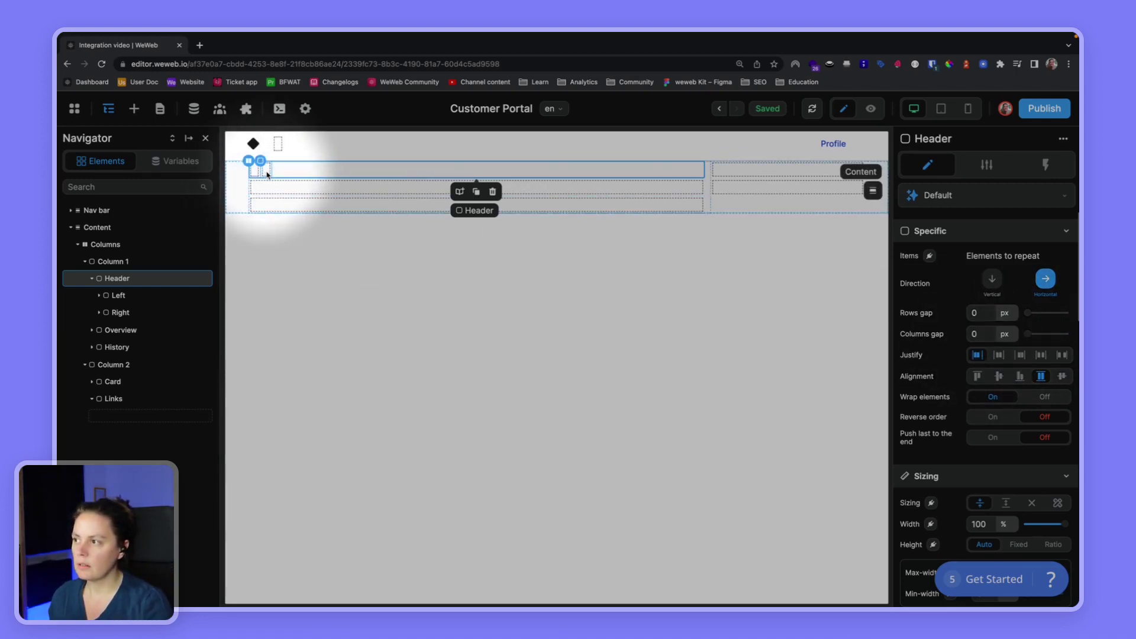
pyautogui.click(1001, 355)
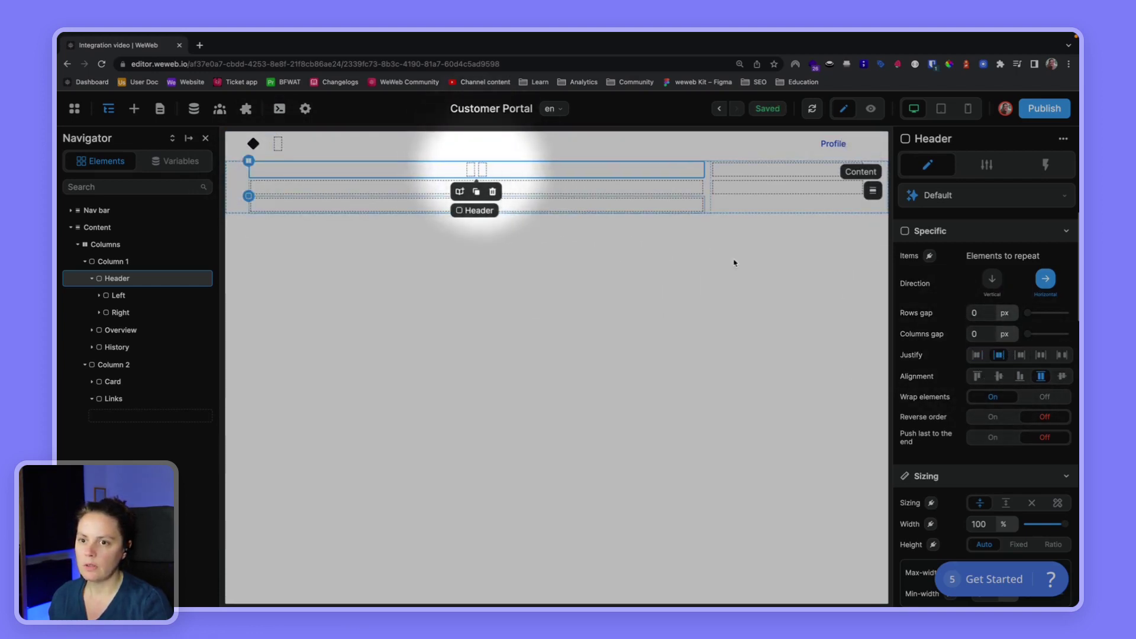
pyautogui.click(1021, 355)
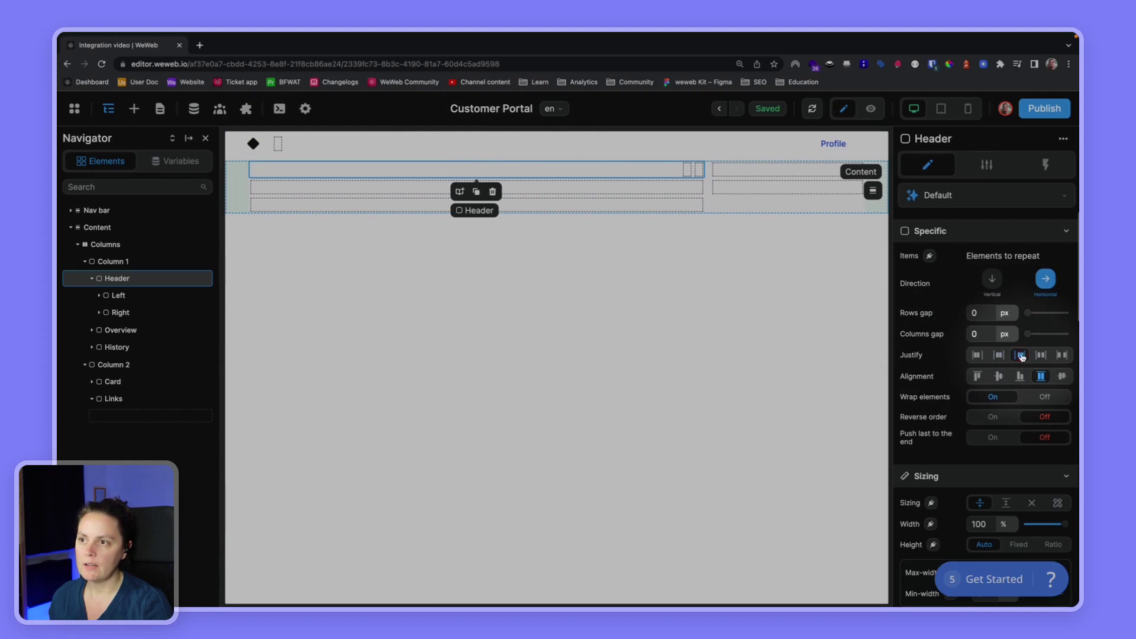
pyautogui.click(1041, 355)
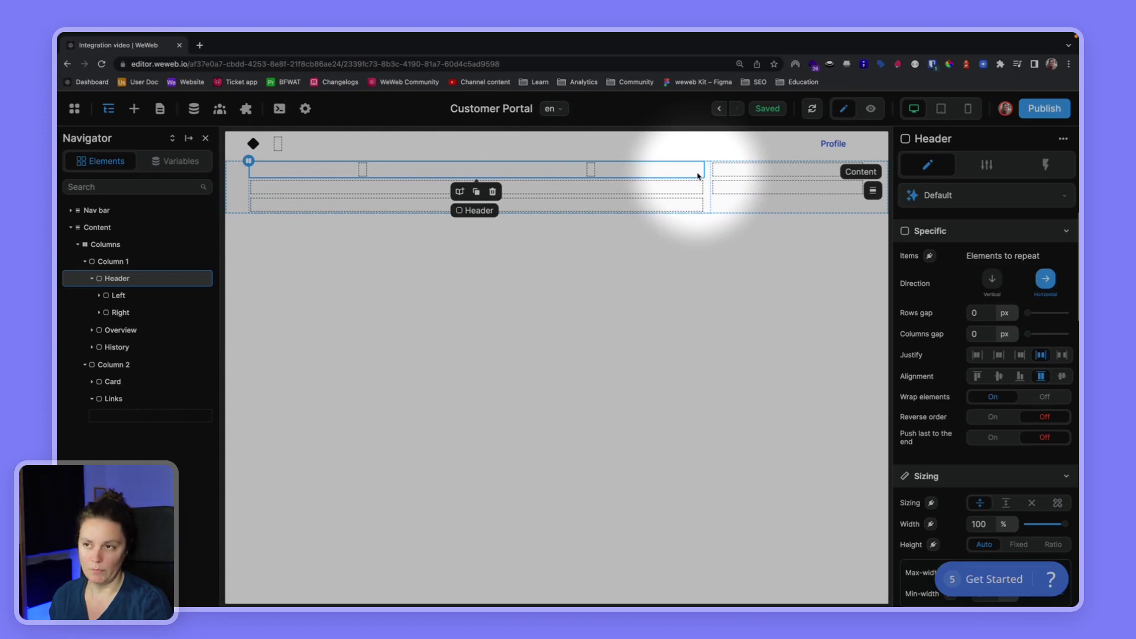
pyautogui.click(1063, 356)
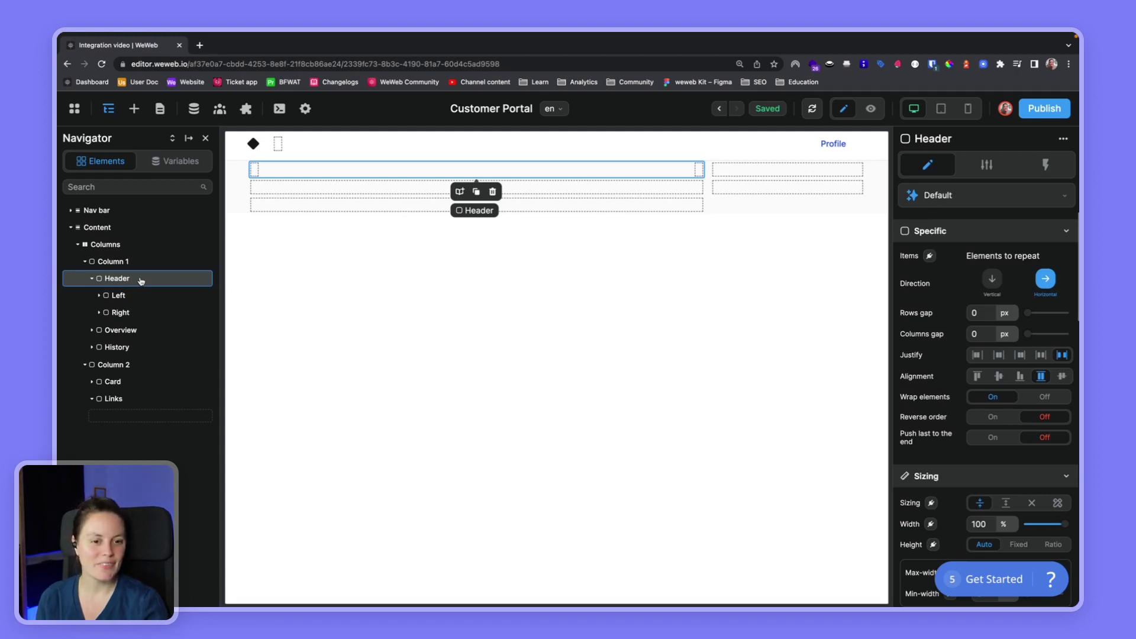
# Step: Set the Left container's sizing back to grow and check how its contents are laid out in the Figma prototype
pyautogui.click(129, 297)
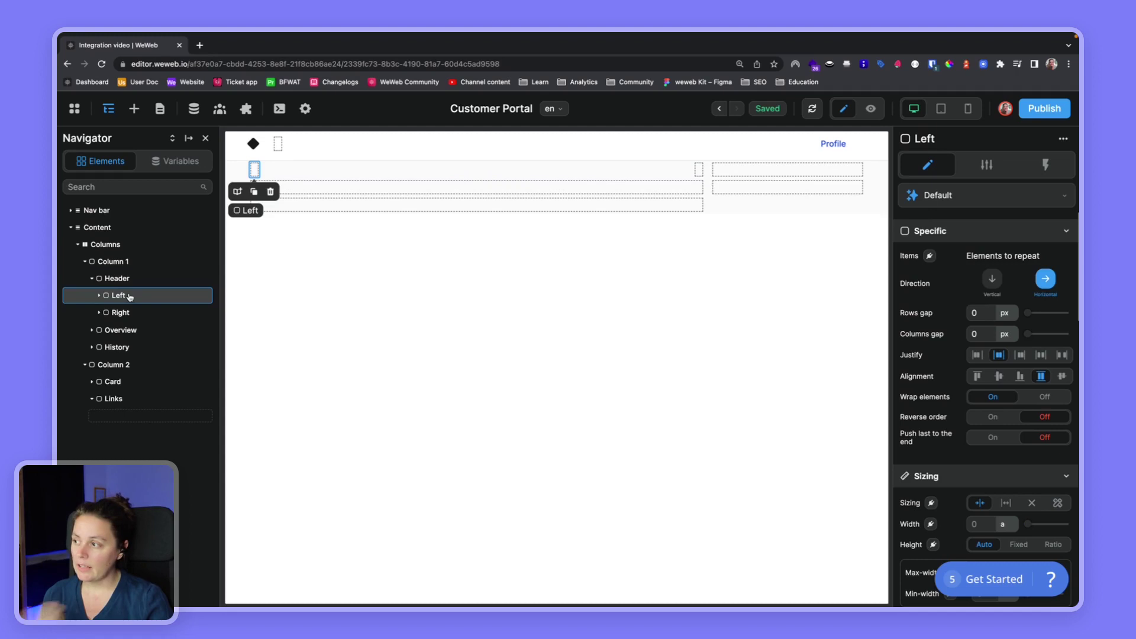
pyautogui.click(1005, 503)
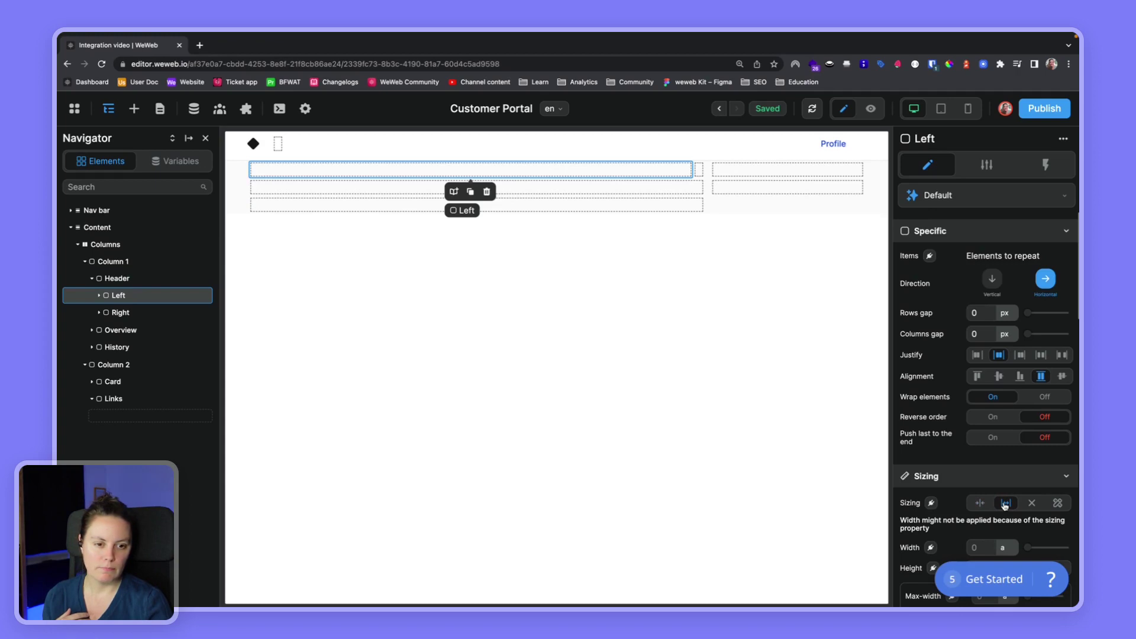
pyautogui.hotkey('ctrl', 'Right')
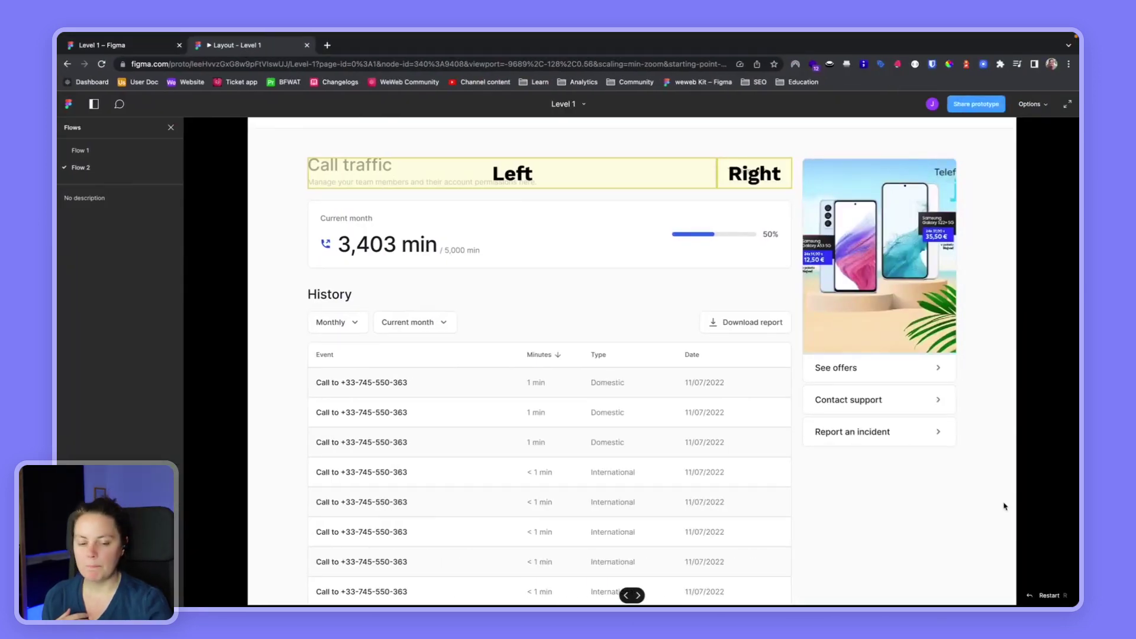
pyautogui.press('Right')
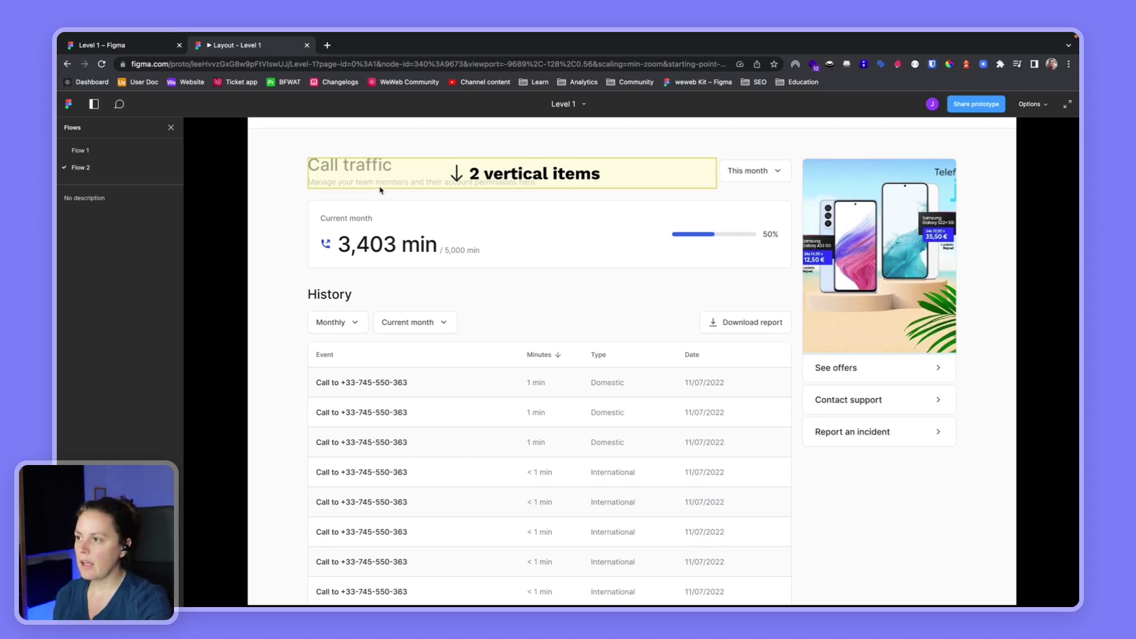
pyautogui.hotkey('ctrl', 'Left')
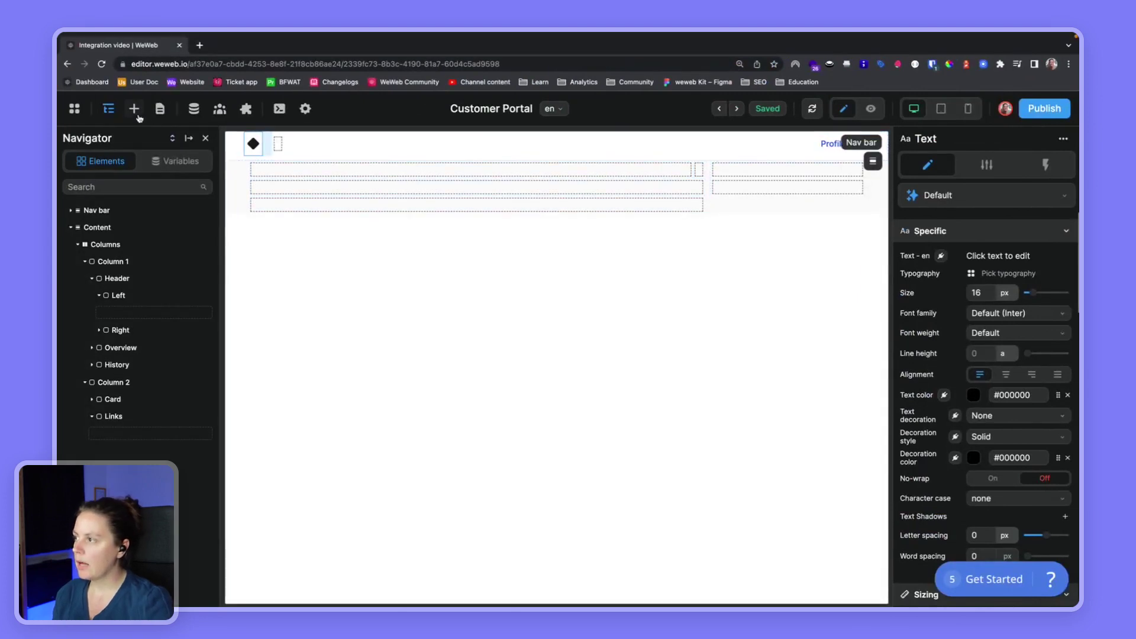
# Step: Add a Text element inside the Header's Left container and duplicate it
pyautogui.click(133, 111)
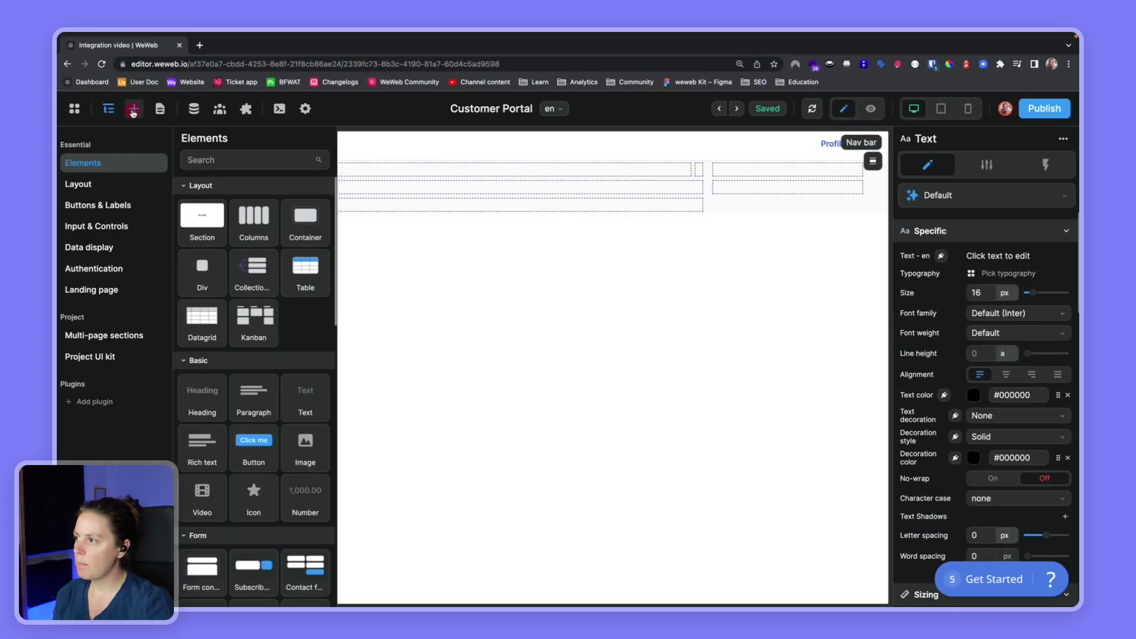
pyautogui.click(214, 157)
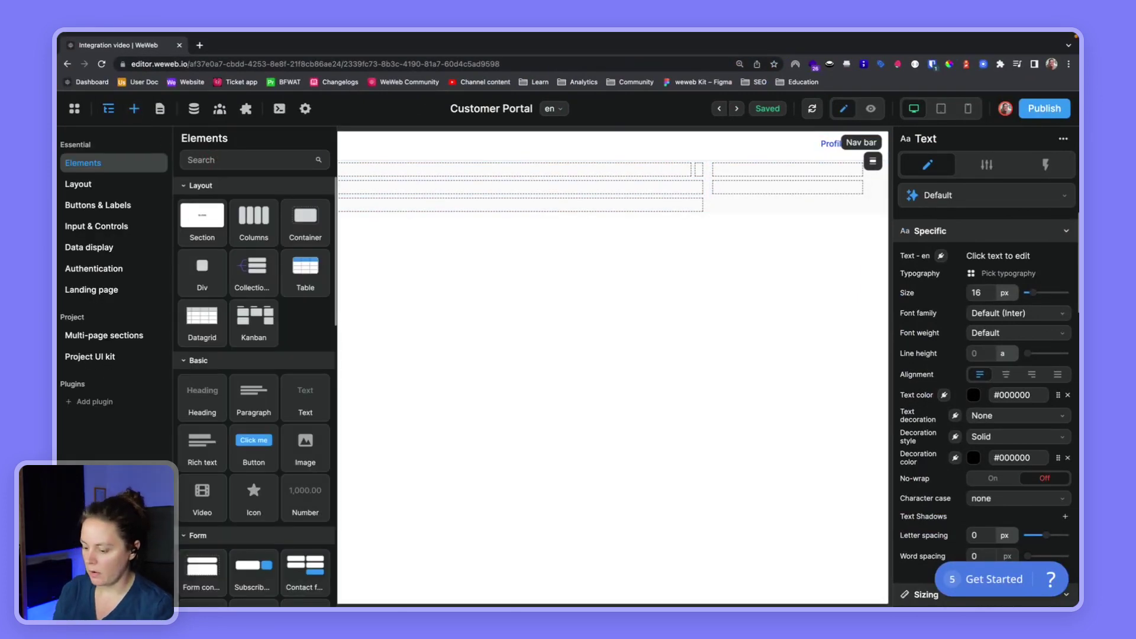
pyautogui.write('text')
pyautogui.moveTo(206, 221); pyautogui.dragTo(157, 312)
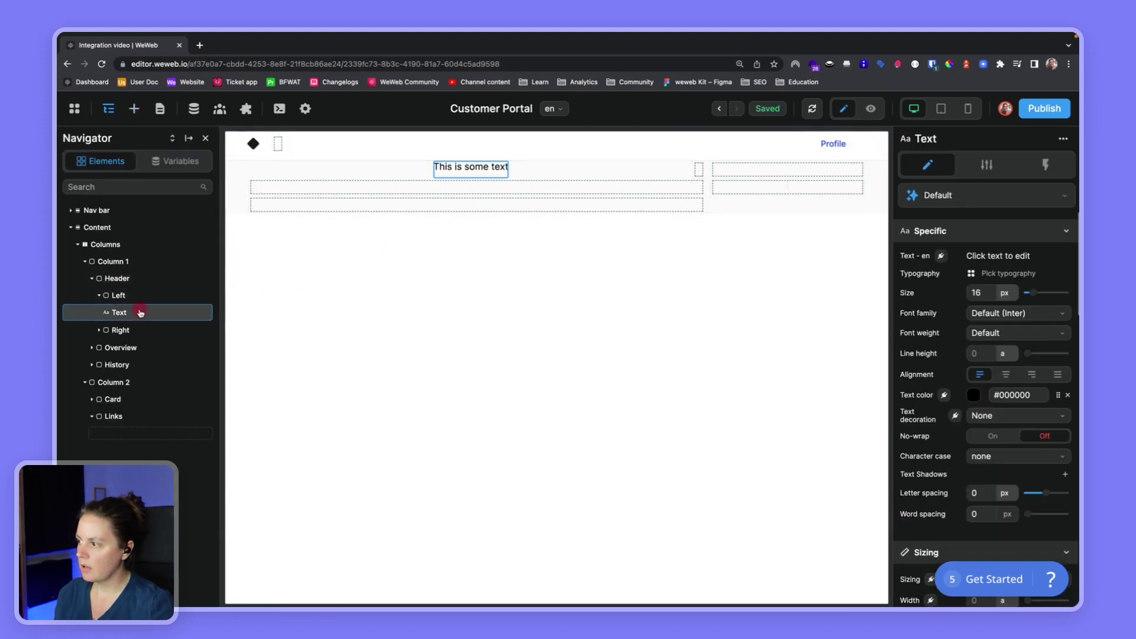
pyautogui.hotkey('ctrl', 'd')
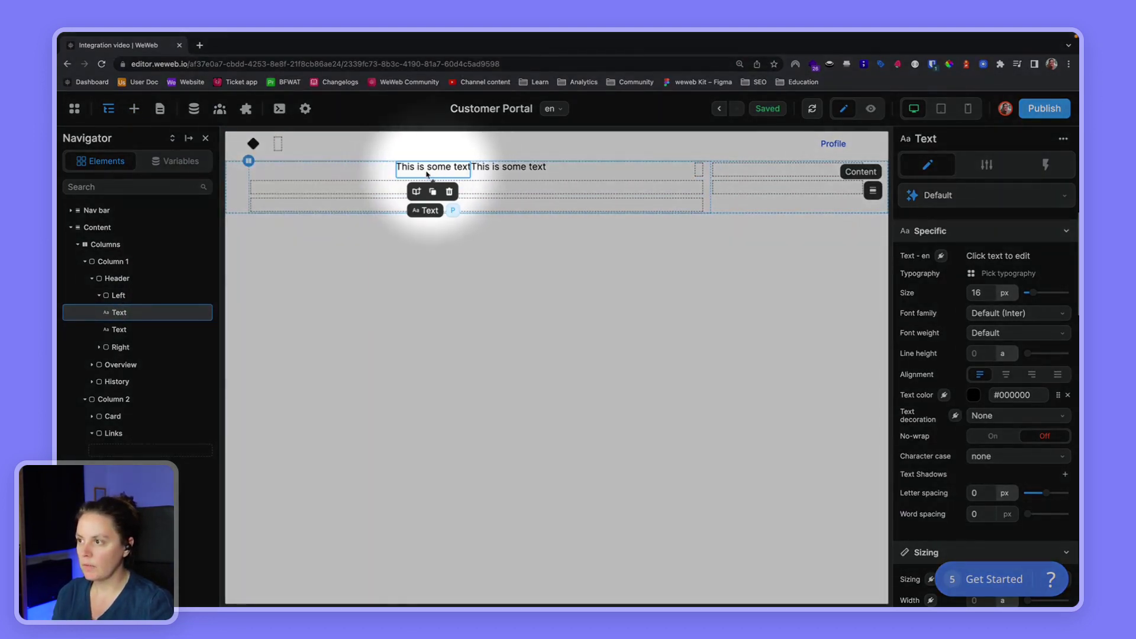
# Step: Set the Left container's direction to vertical and compare it with the Figma prototype
pyautogui.click(126, 296)
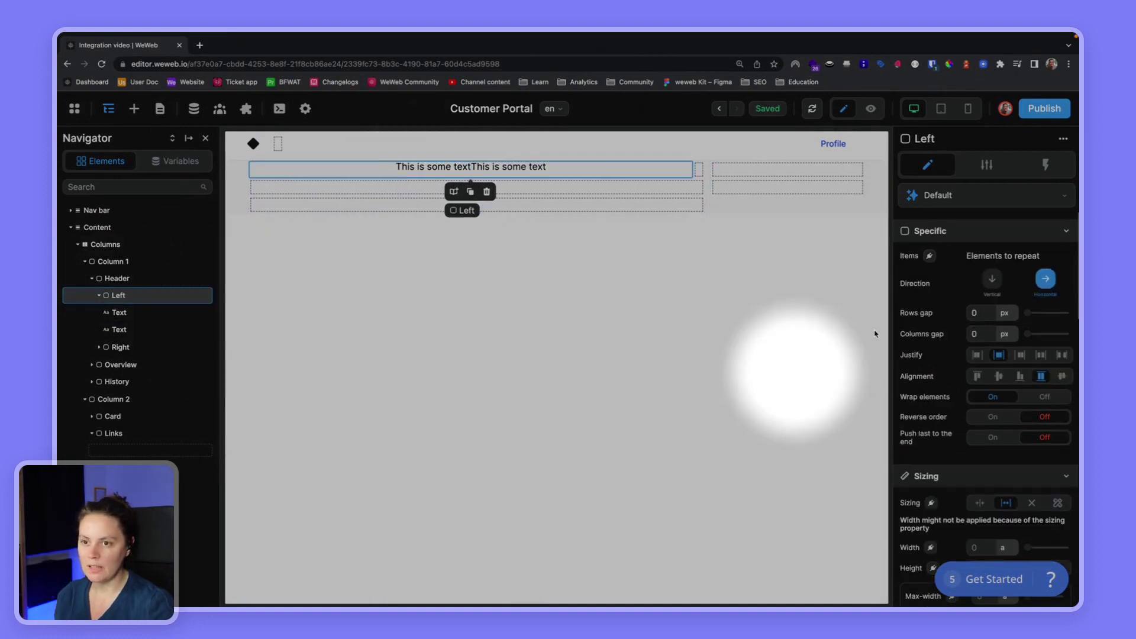
pyautogui.click(992, 281)
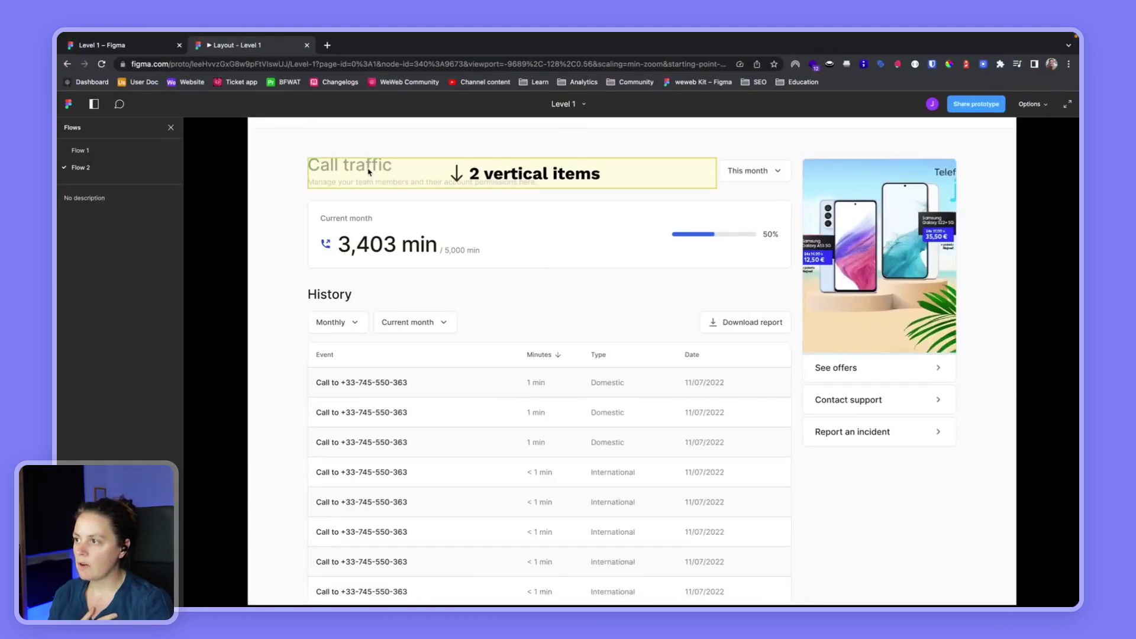
pyautogui.click(155, 46)
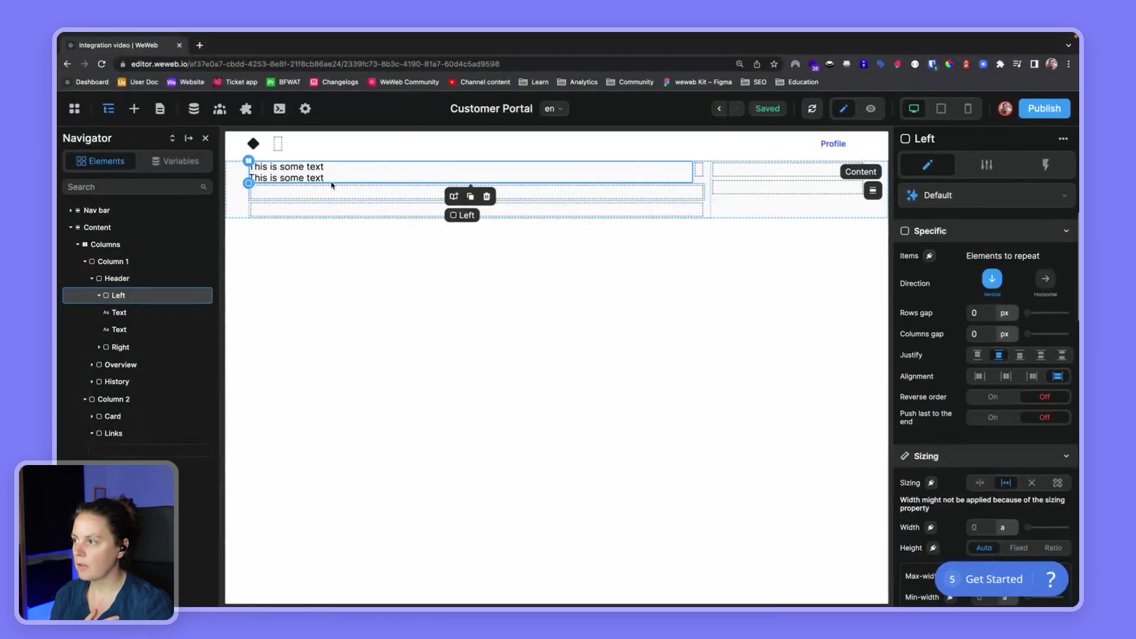
# Step: Change the Left container's first text to "Call traffic" and the second to "Manage your user roles and permissions here."
pyautogui.click(315, 170)
pyautogui.doubleClick(315, 169)
pyautogui.write('Cal')
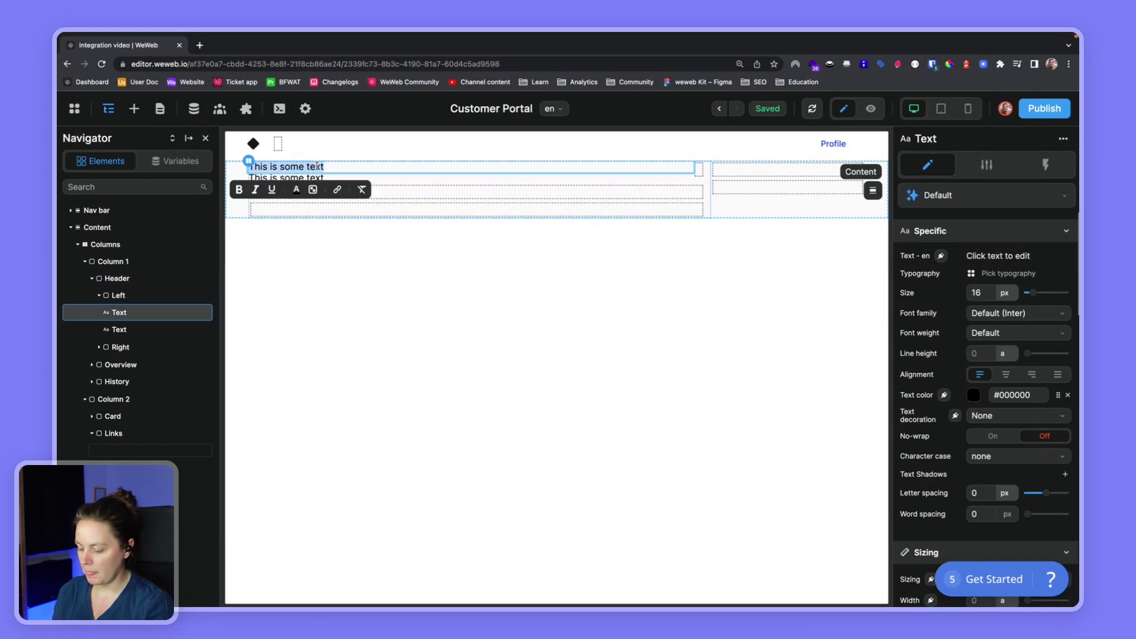
pyautogui.write('l traffic')
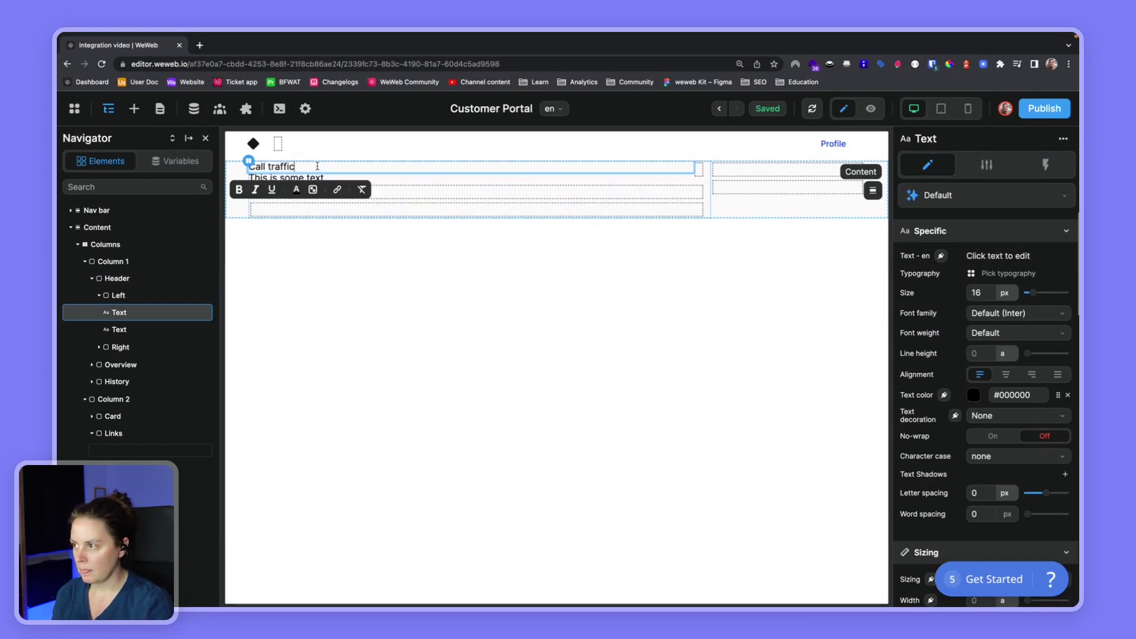
pyautogui.click(321, 178)
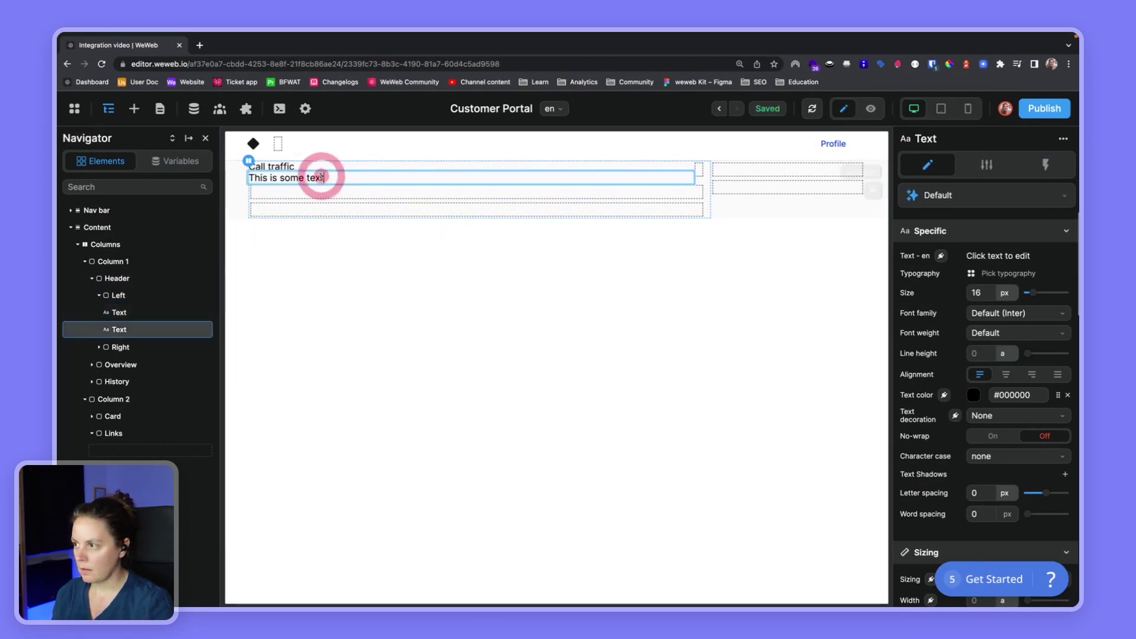
pyautogui.doubleClick(321, 178)
pyautogui.write('Manage your user roles and permissions here.')
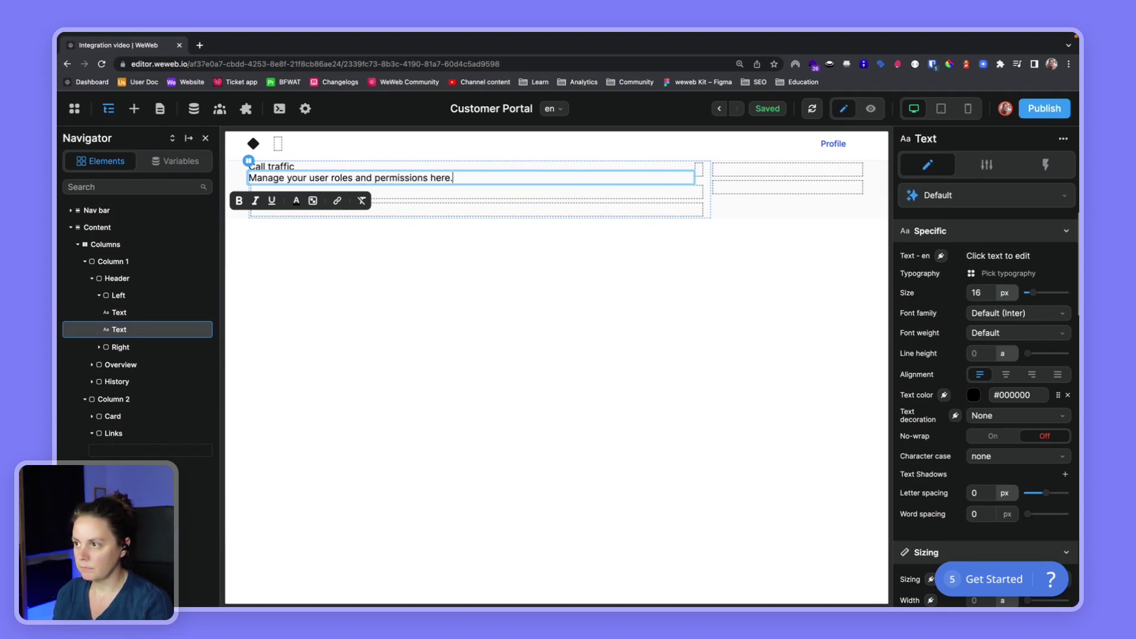
# Step: Check the supporting text in the Figma design and replace "user roles" with "team members" in the second text
pyautogui.click(330, 167)
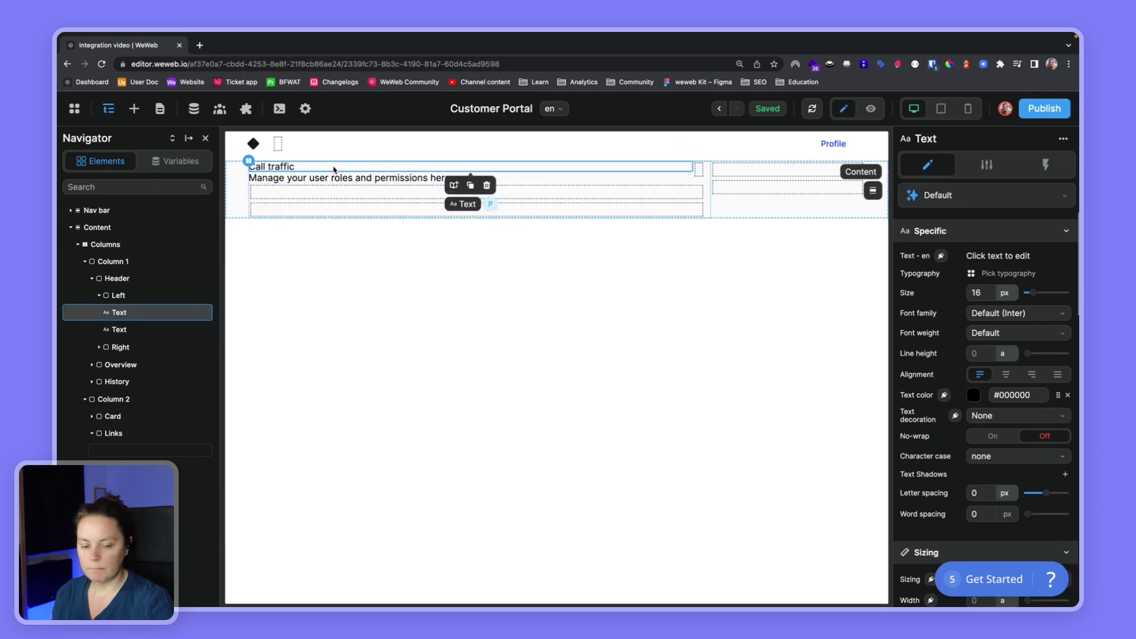
pyautogui.hotkey('ctrl', 'Right')
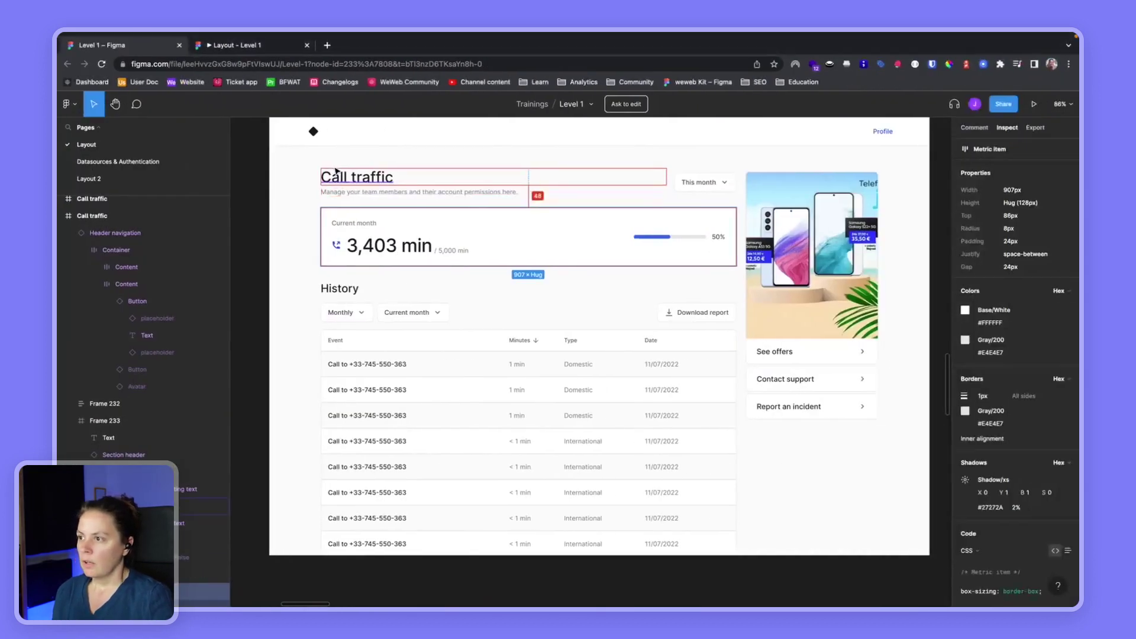
pyautogui.hotkey('ctrl', 'Left')
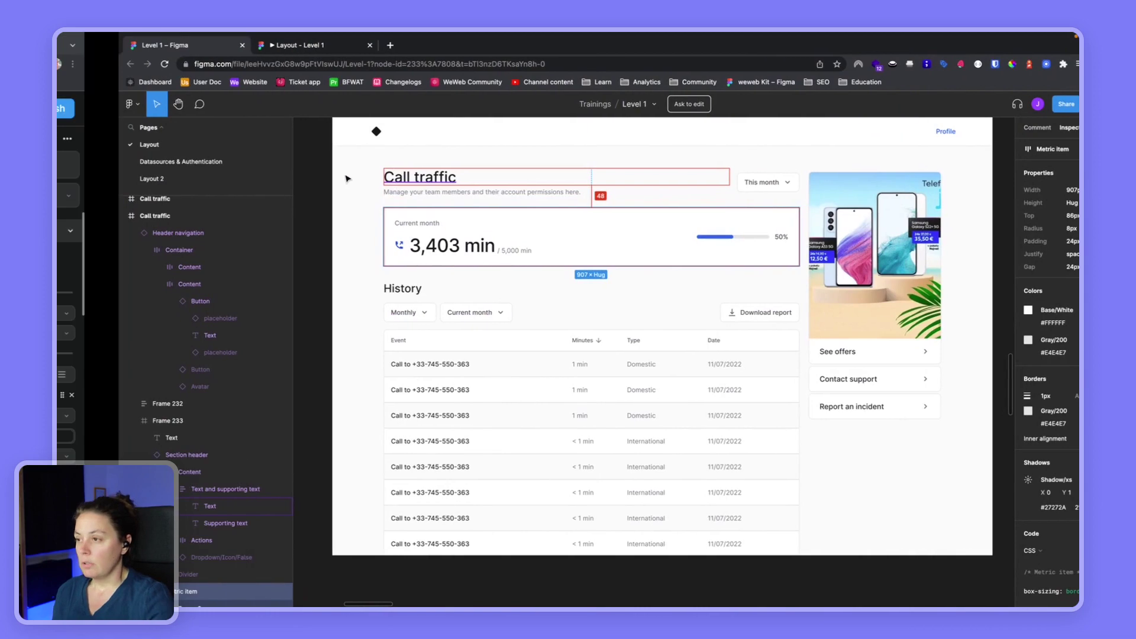
pyautogui.doubleClick(322, 177)
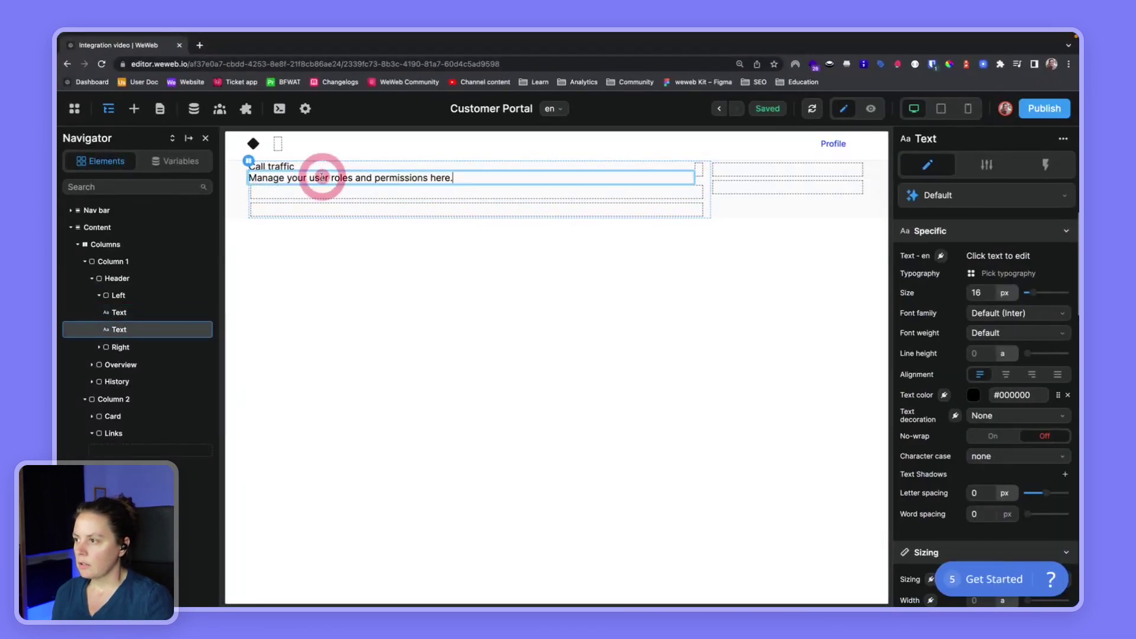
pyautogui.moveTo(351, 178); pyautogui.dragTo(309, 178)
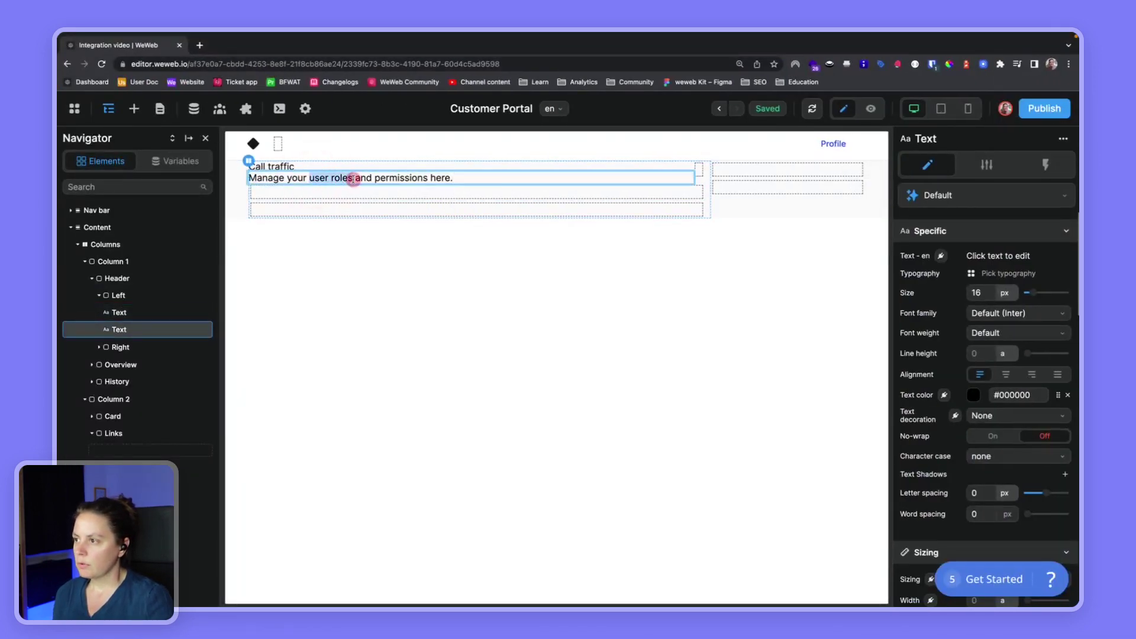
pyautogui.write('team members')
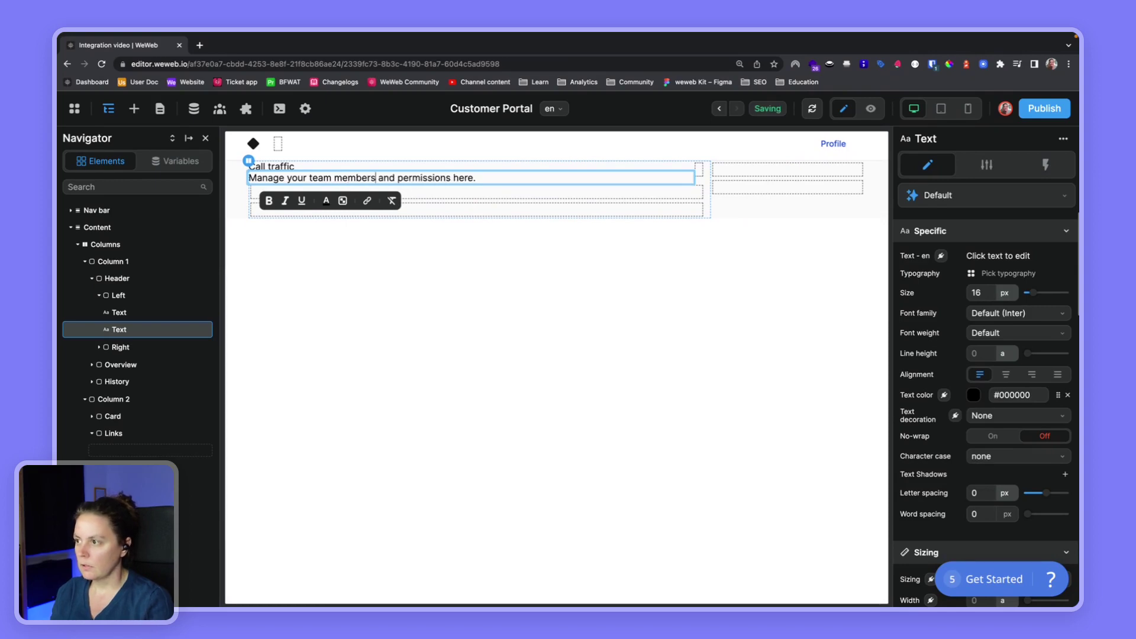
pyautogui.press('Escape')
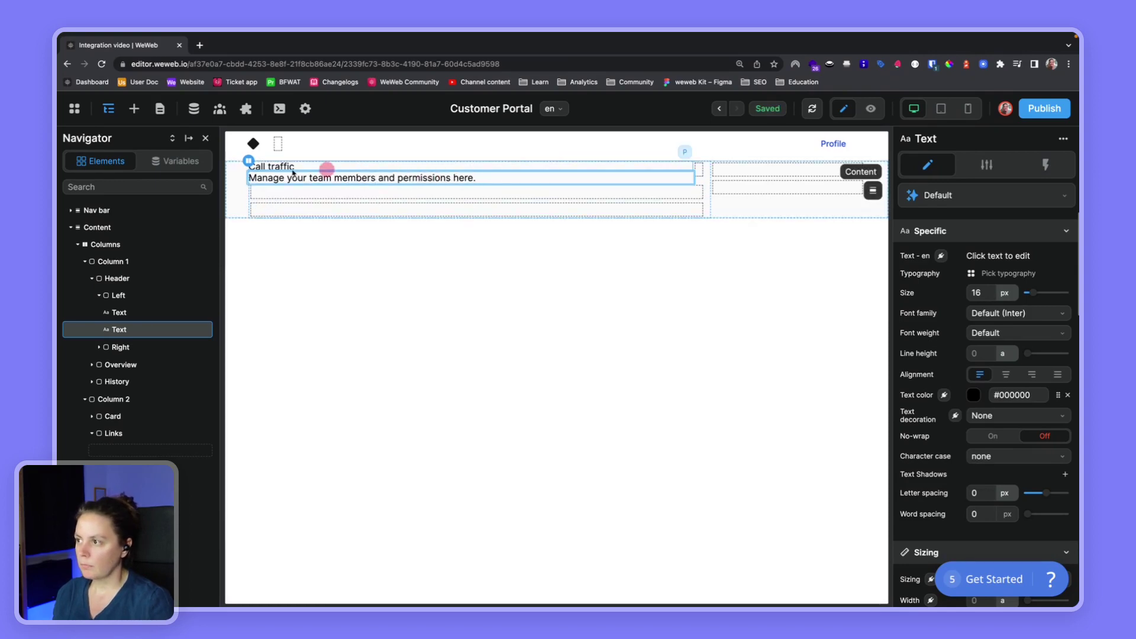
# Step: Inspect the Call traffic heading in Figma and set the matching WeWeb text's font weight to 500 - Medium
pyautogui.click(262, 168)
pyautogui.hotkey('ctrl', 'Right')
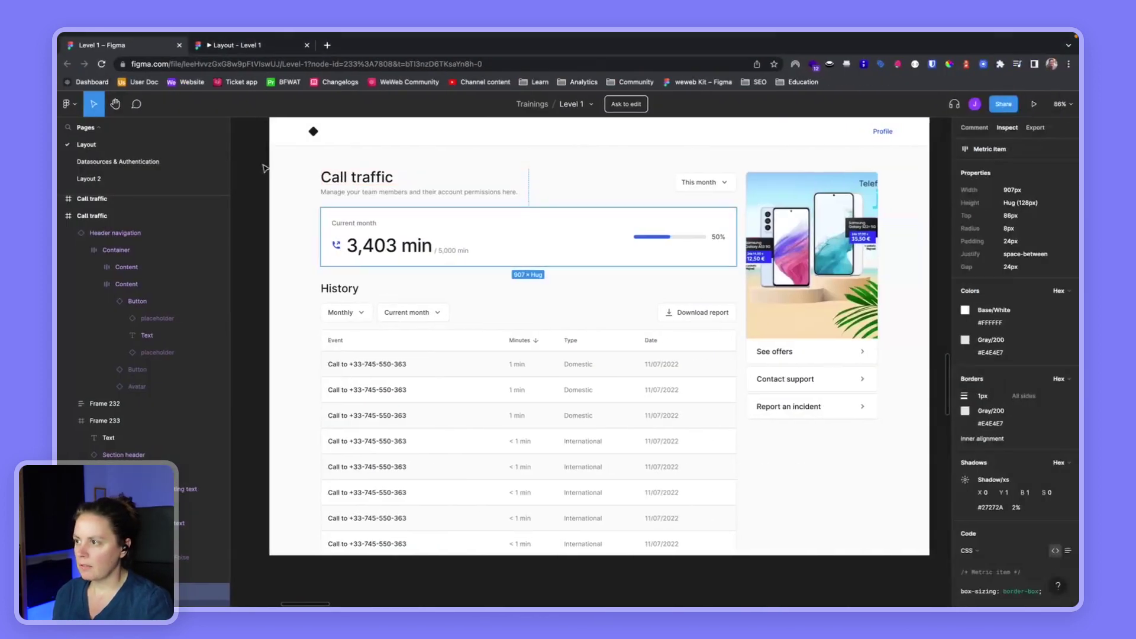
pyautogui.click(347, 179)
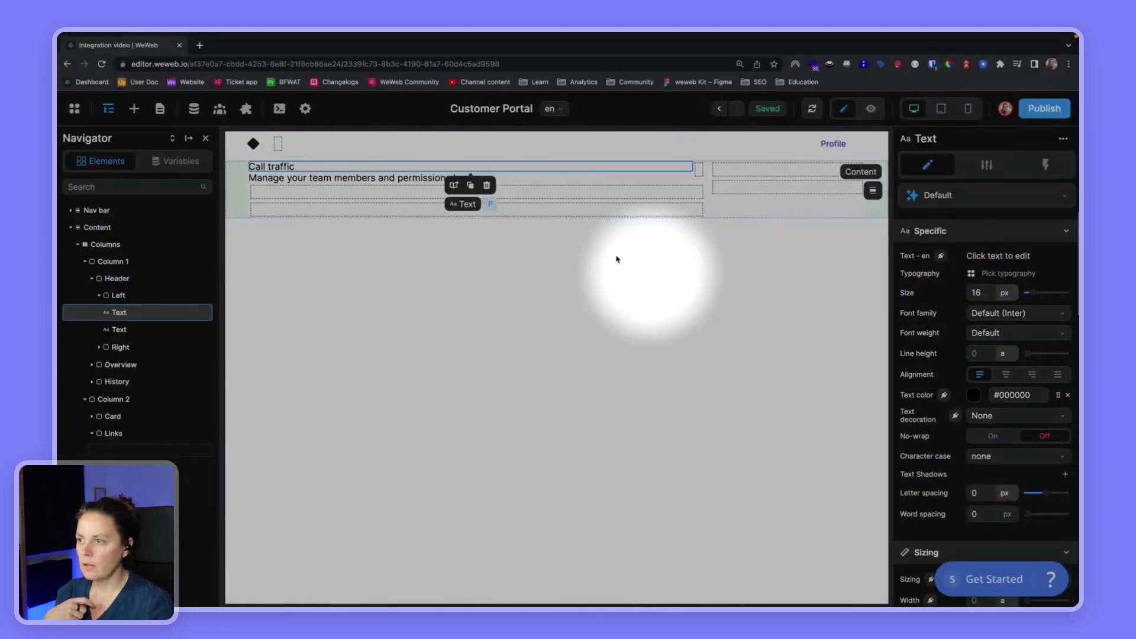
pyautogui.click(1000, 333)
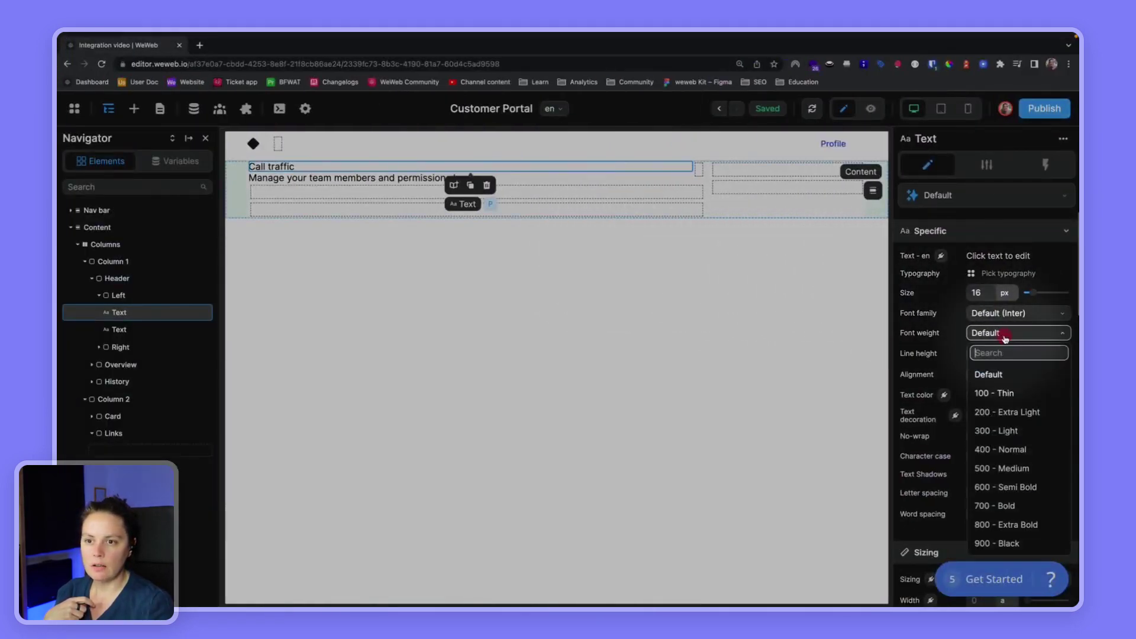
pyautogui.click(1001, 468)
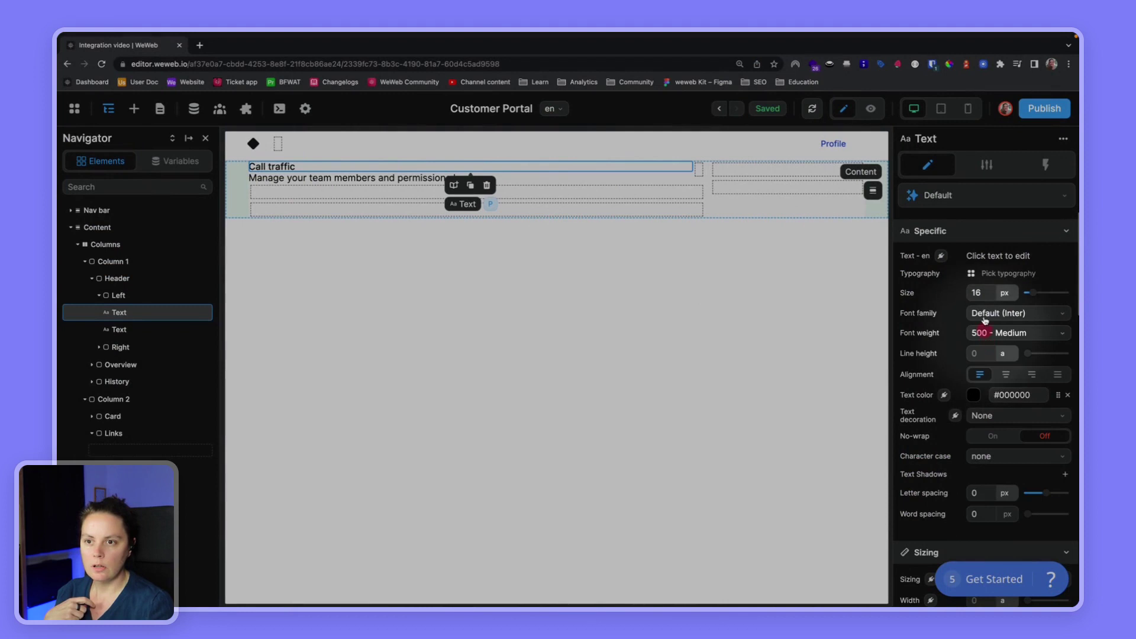
# Step: Set the Call traffic heading's font size to 32 px and its line height to 38 px
pyautogui.click(981, 292)
pyautogui.write('32')
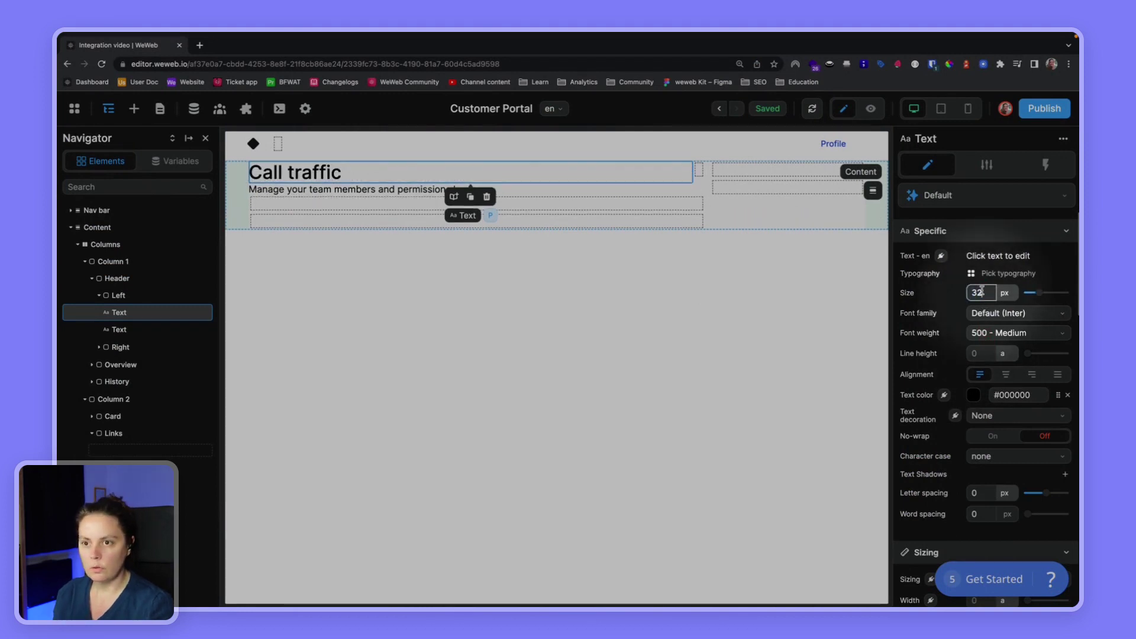
pyautogui.click(1005, 355)
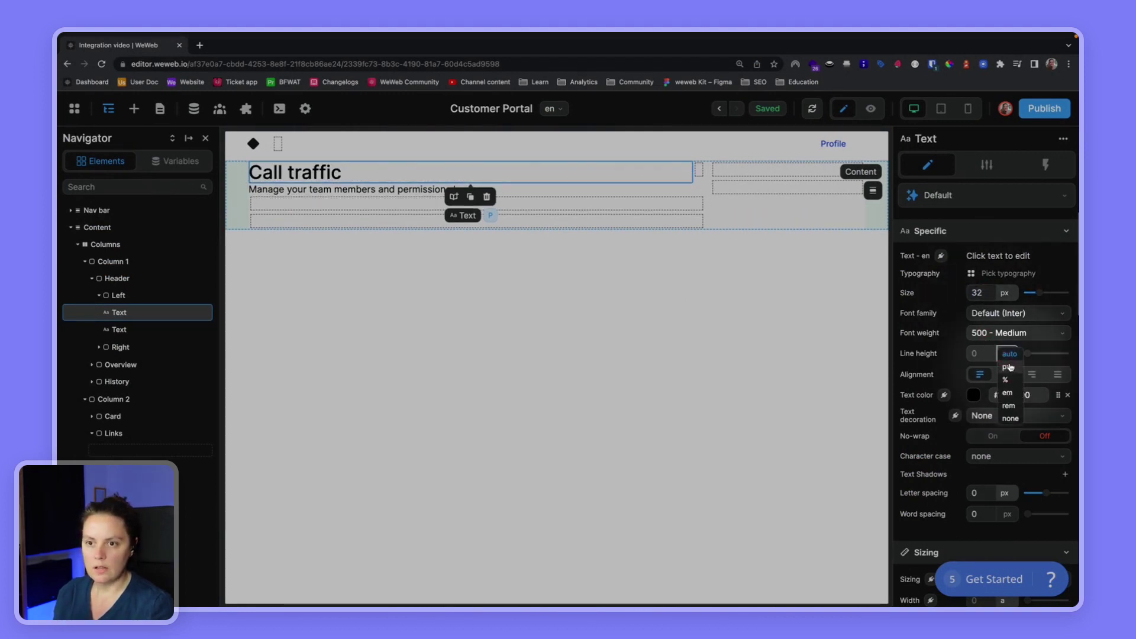
pyautogui.click(1007, 396)
pyautogui.click(984, 354)
pyautogui.write('38')
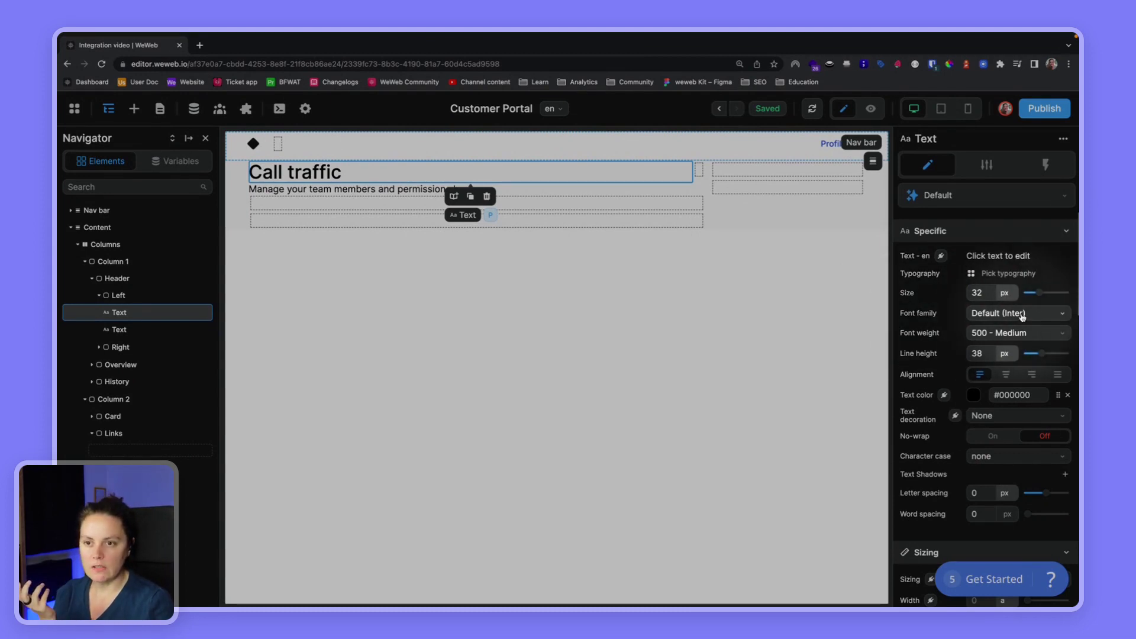
# Step: Look through the project's design system settings and the font family options for the Call traffic heading
pyautogui.click(306, 109)
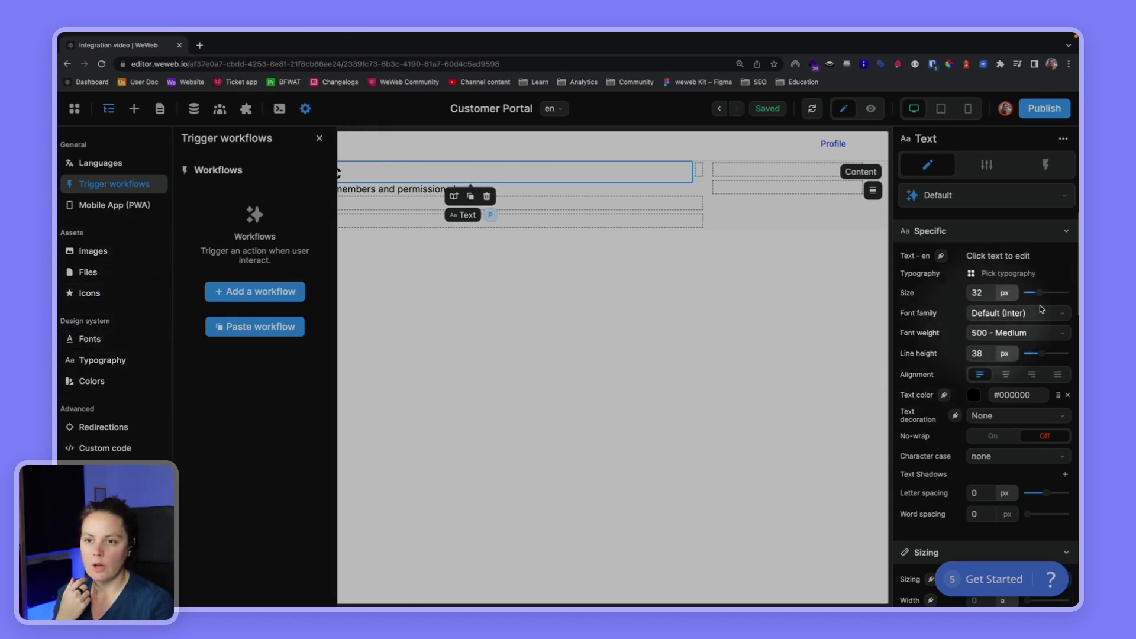
pyautogui.press('Escape')
pyautogui.click(1065, 320)
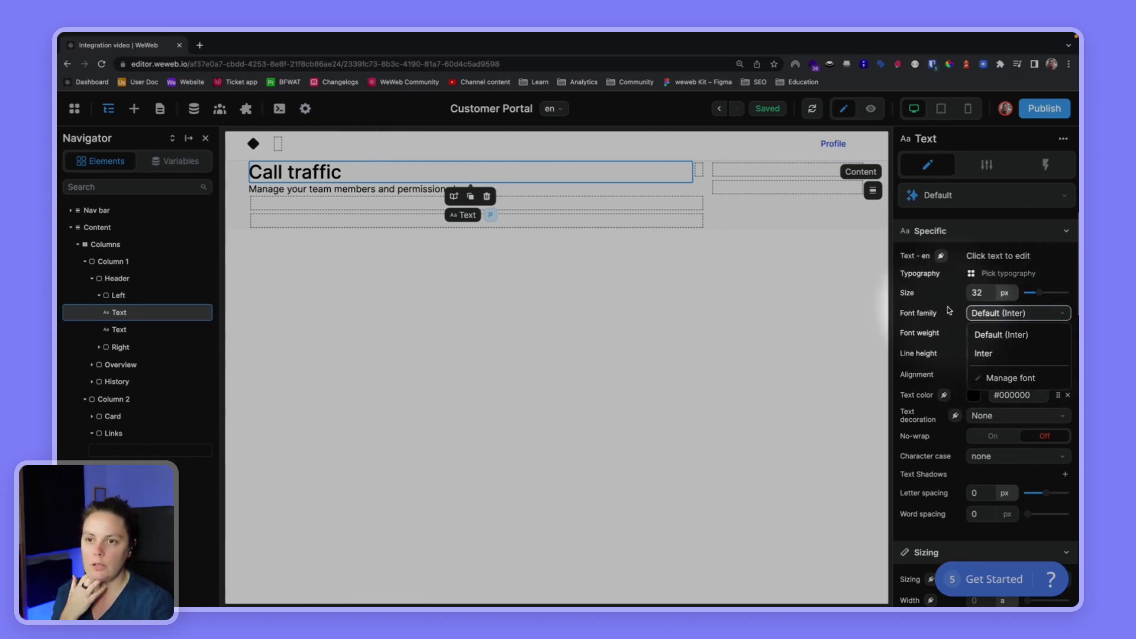
pyautogui.click(722, 223)
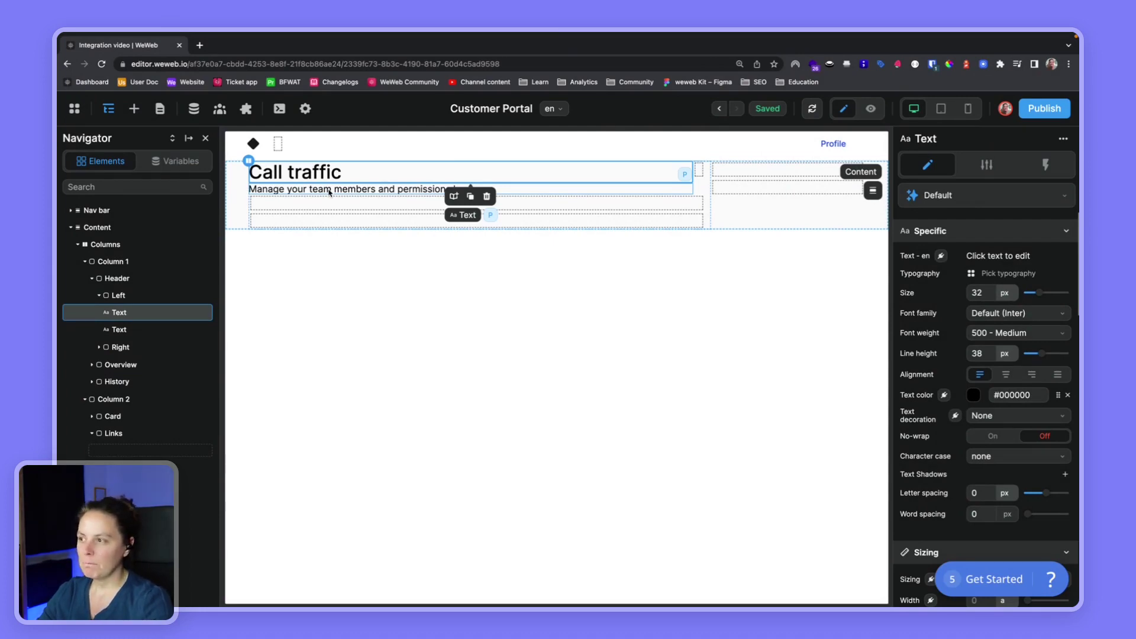
# Step: Check the heading's color in Figma and save #18181B to the WeWeb design system as Gray/500 for the Call traffic text
pyautogui.press('super+grave')
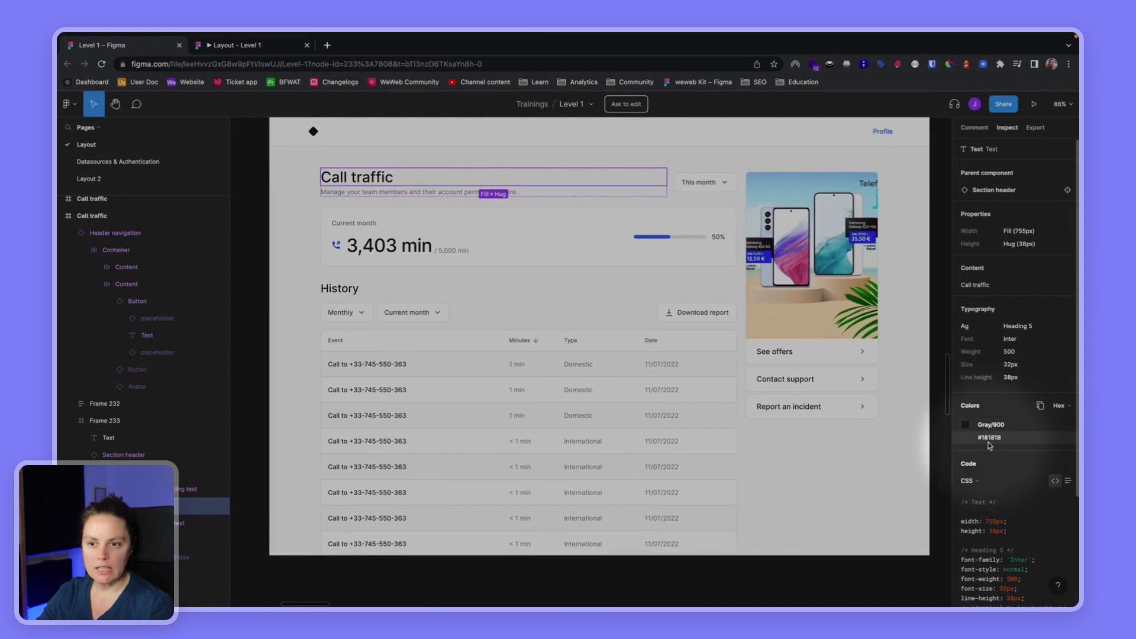
pyautogui.hotkey('ctrl', 'Left')
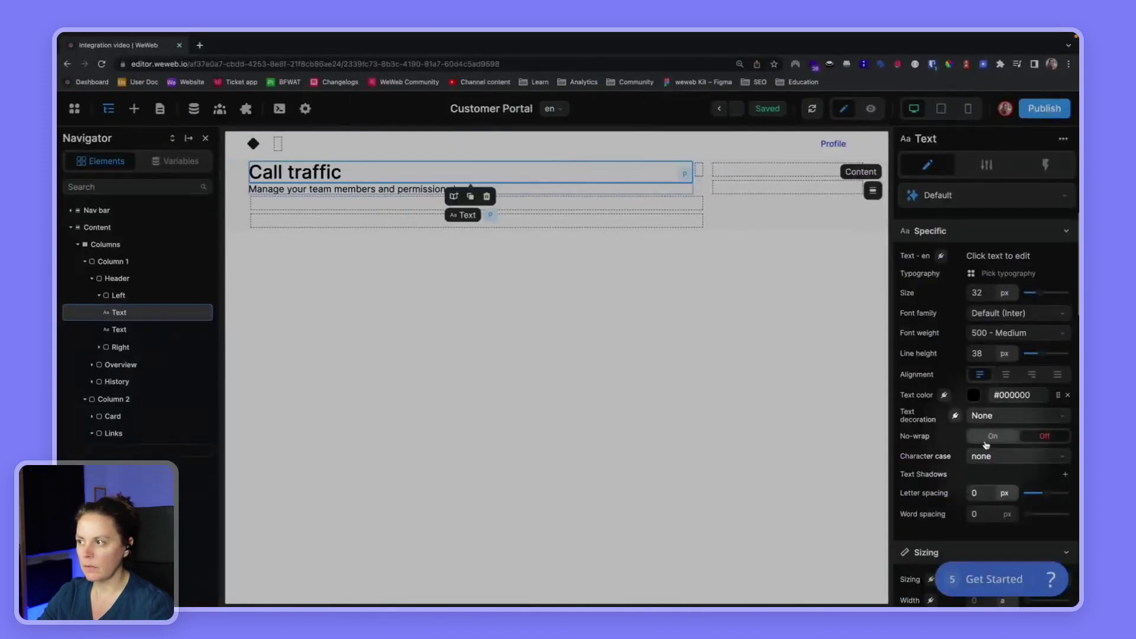
pyautogui.click(1059, 395)
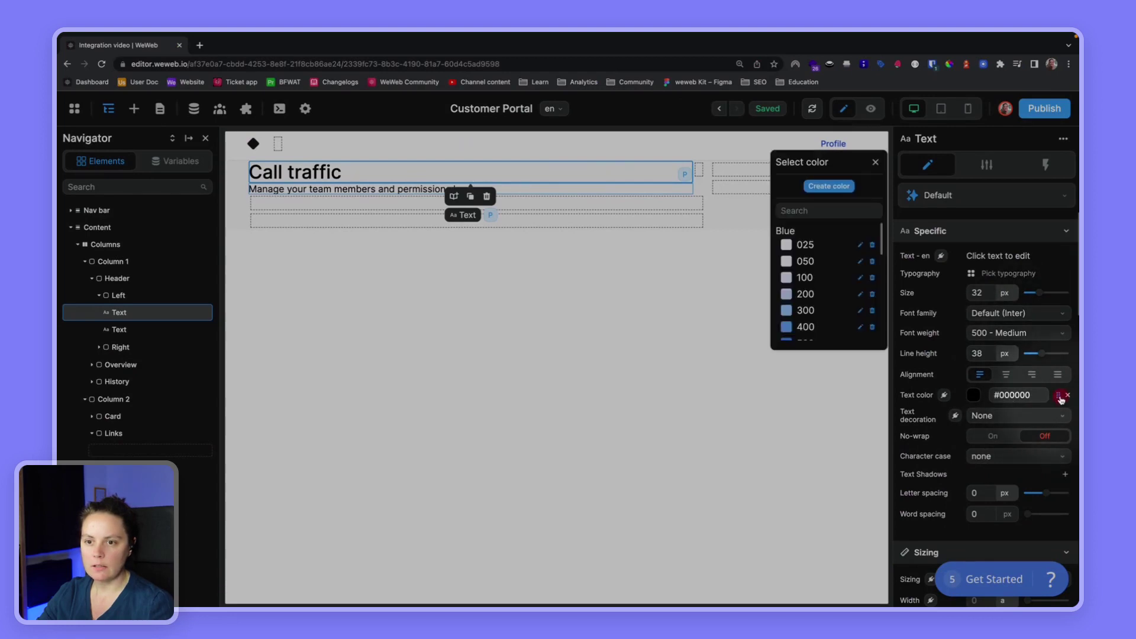
pyautogui.click(829, 187)
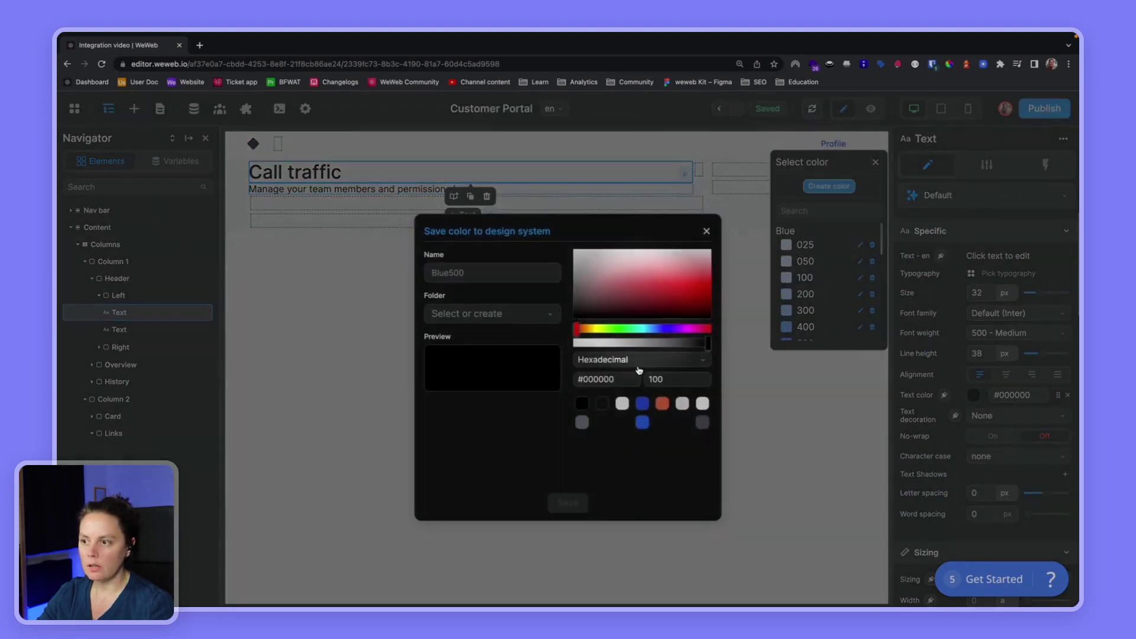
pyautogui.tripleClick(605, 380)
pyautogui.write('#00')
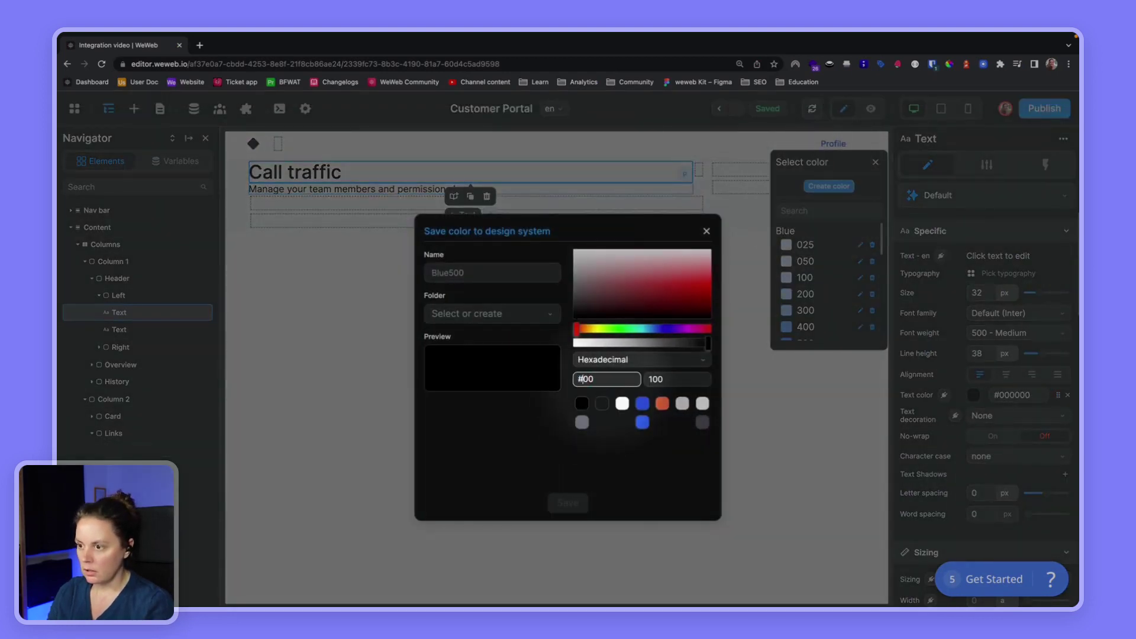
pyautogui.press('super+a')
pyautogui.write('#')
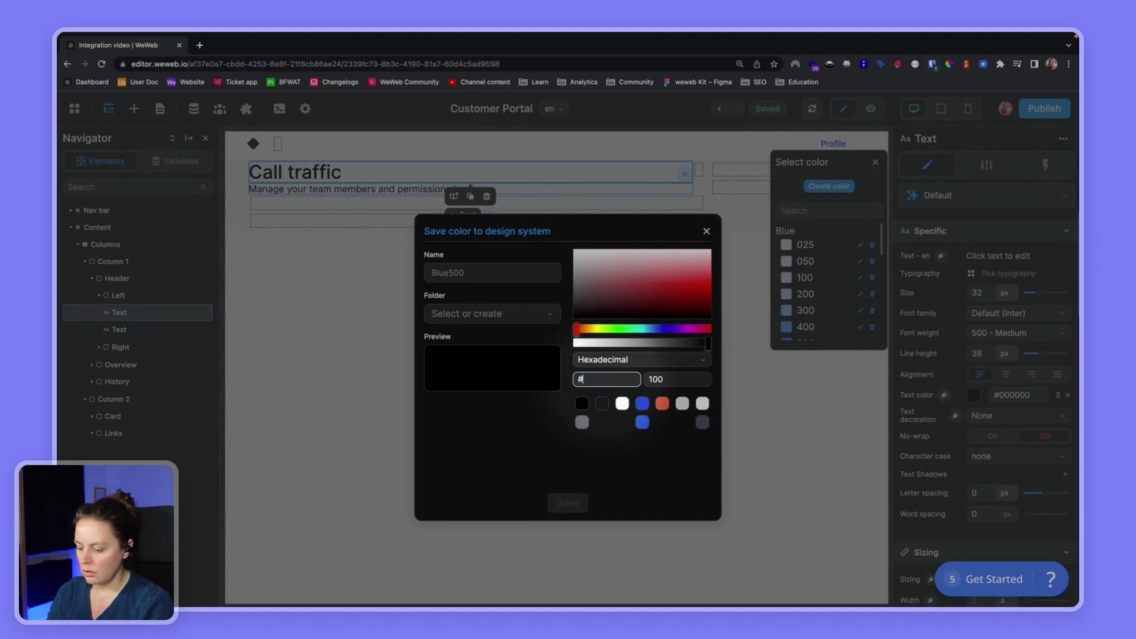
pyautogui.write('18181B')
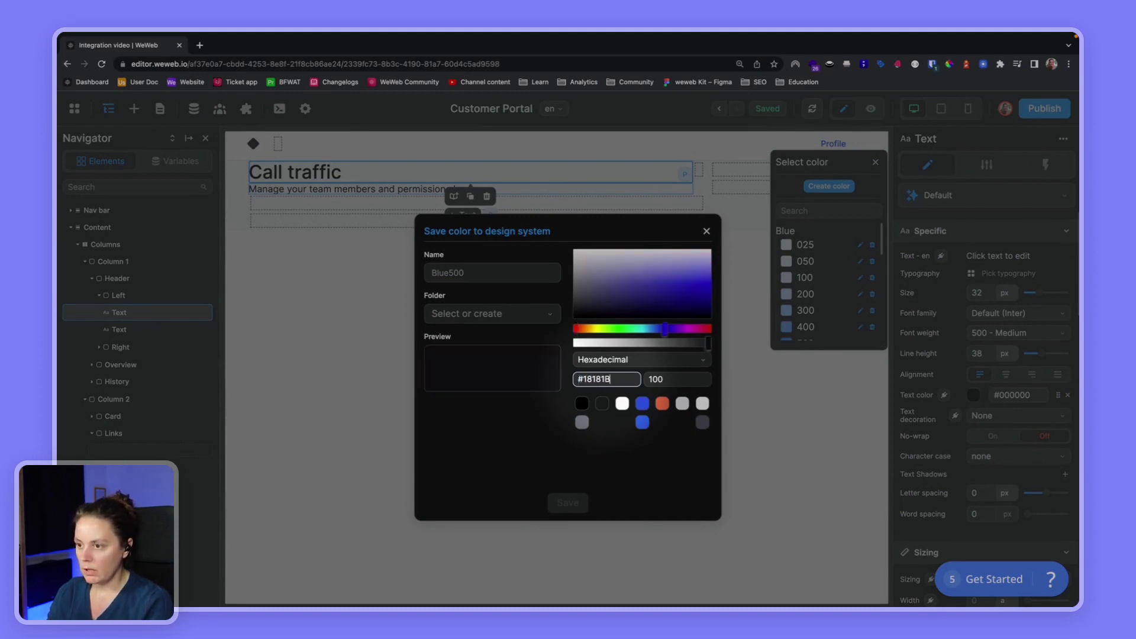
pyautogui.click(464, 273)
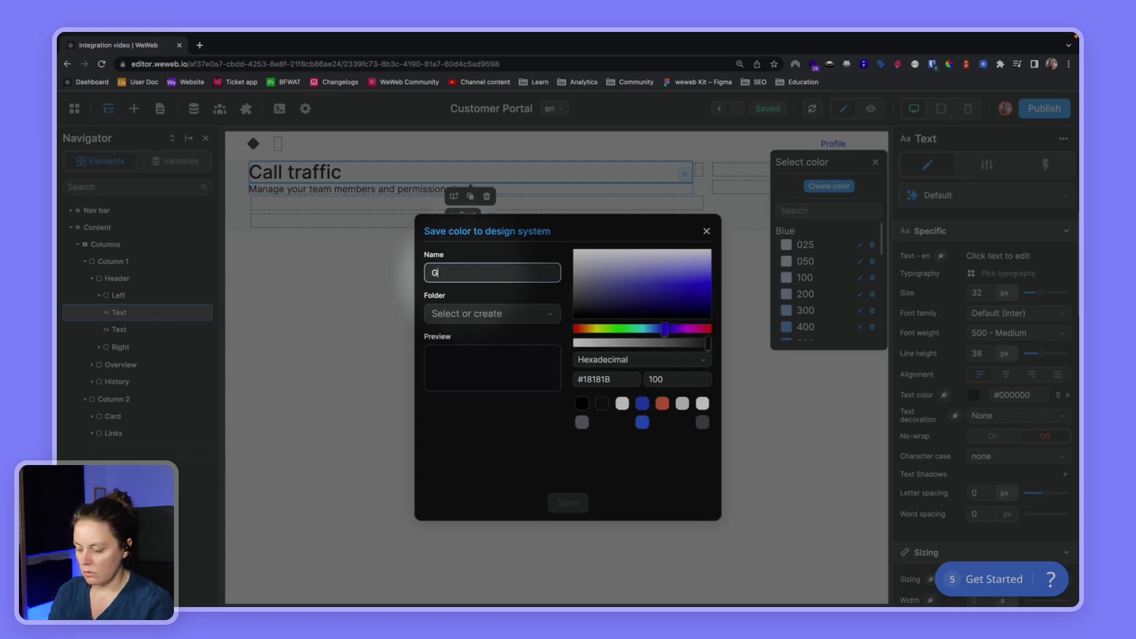
pyautogui.write('Gray/500')
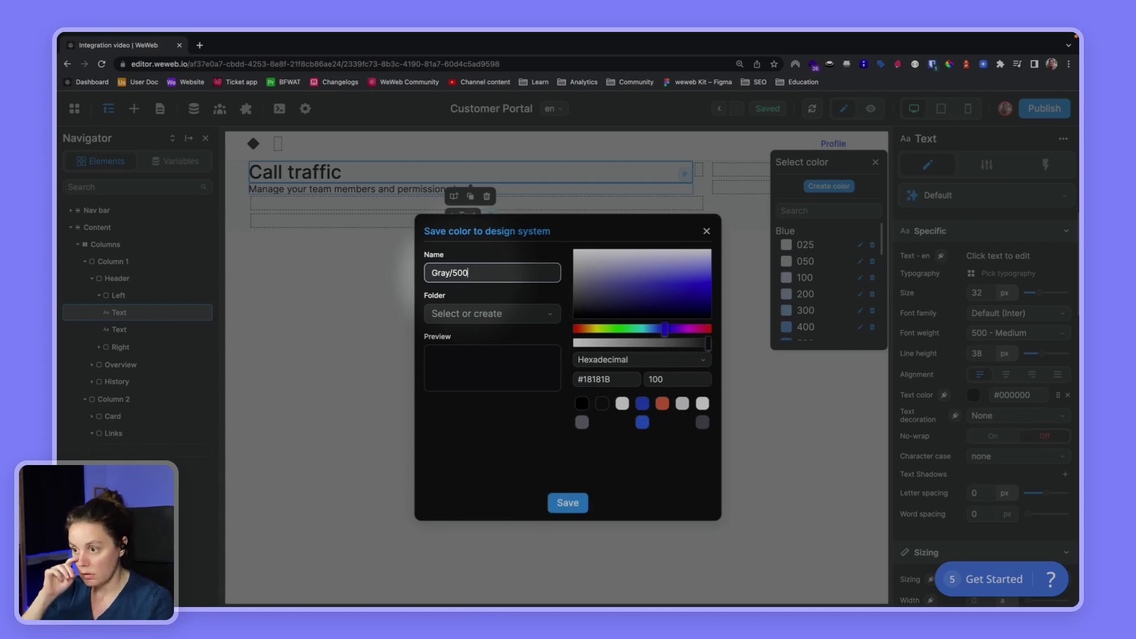
pyautogui.click(568, 503)
# Step: Recheck the color name in Figma and rename the design system color Gray/500 to 900
pyautogui.hotkey('ctrl', 'Right')
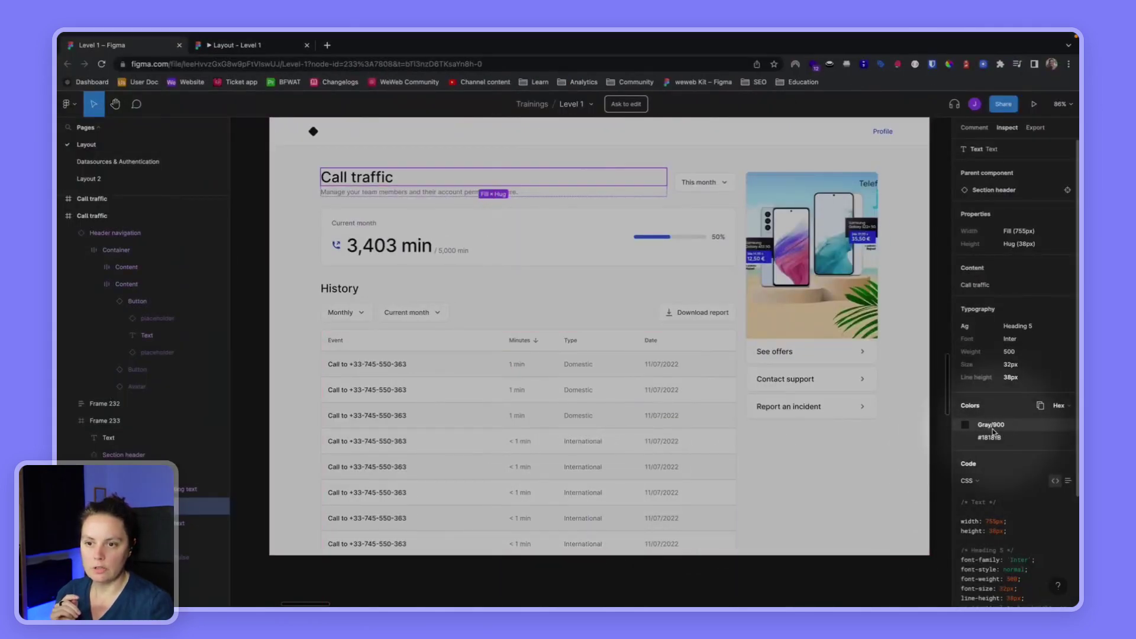
pyautogui.hotkey('ctrl', 'Left')
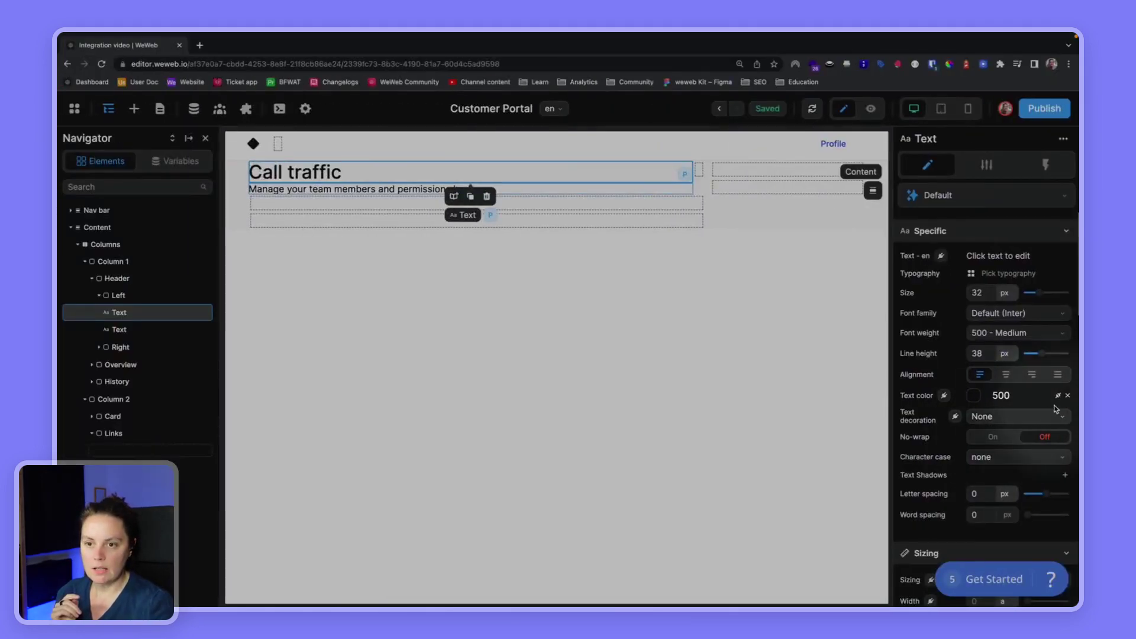
pyautogui.click(1019, 396)
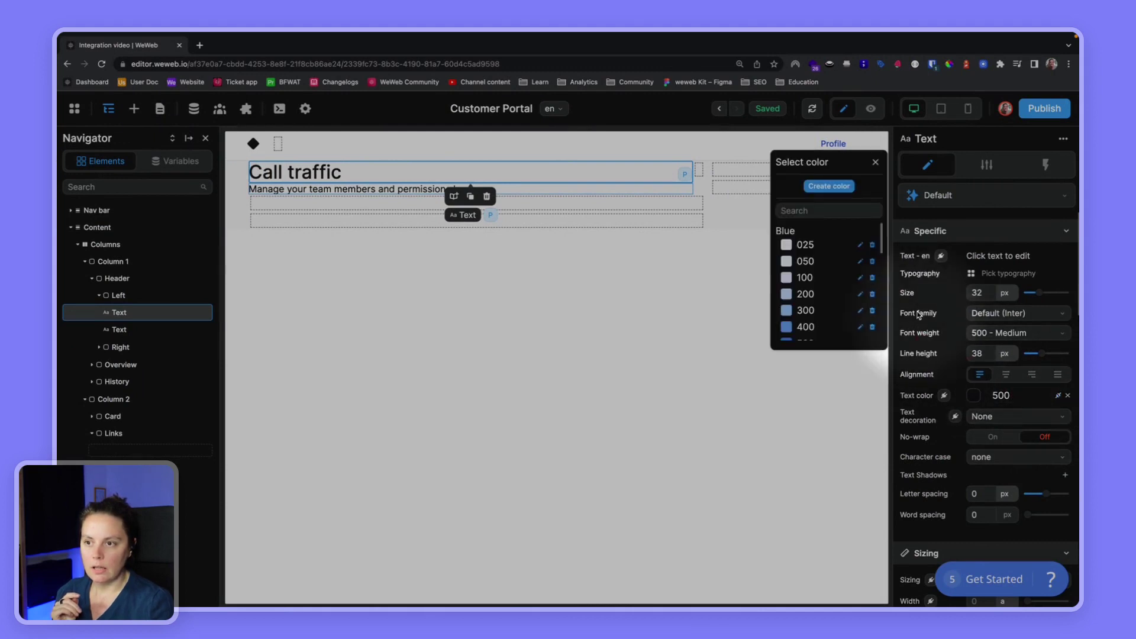
pyautogui.click(819, 211)
pyautogui.write('gra')
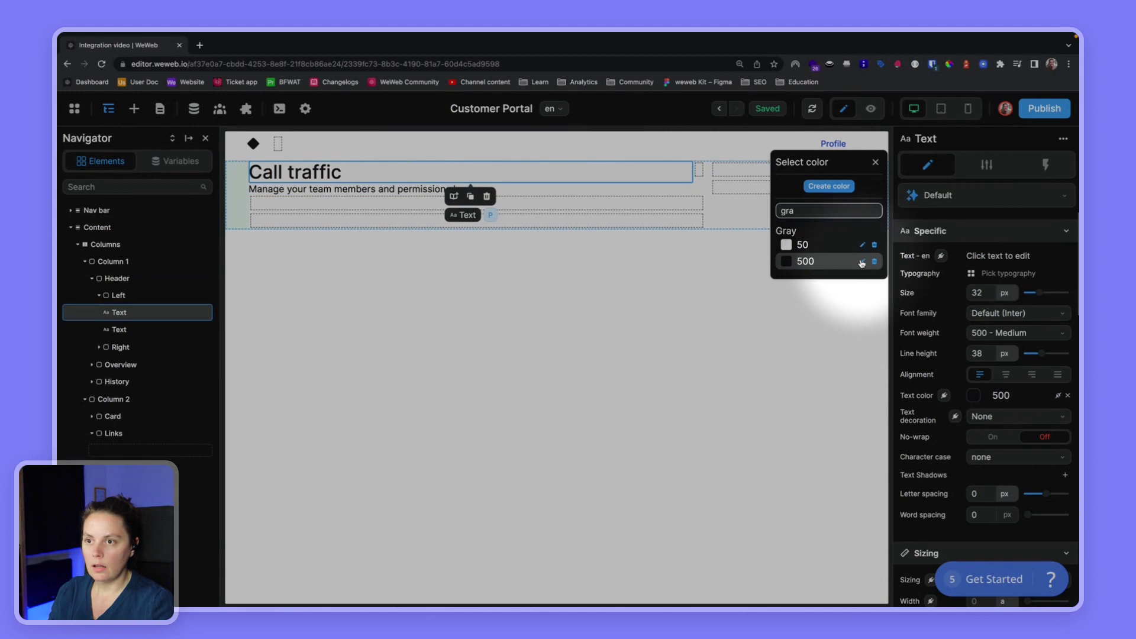
pyautogui.click(862, 261)
pyautogui.click(449, 273)
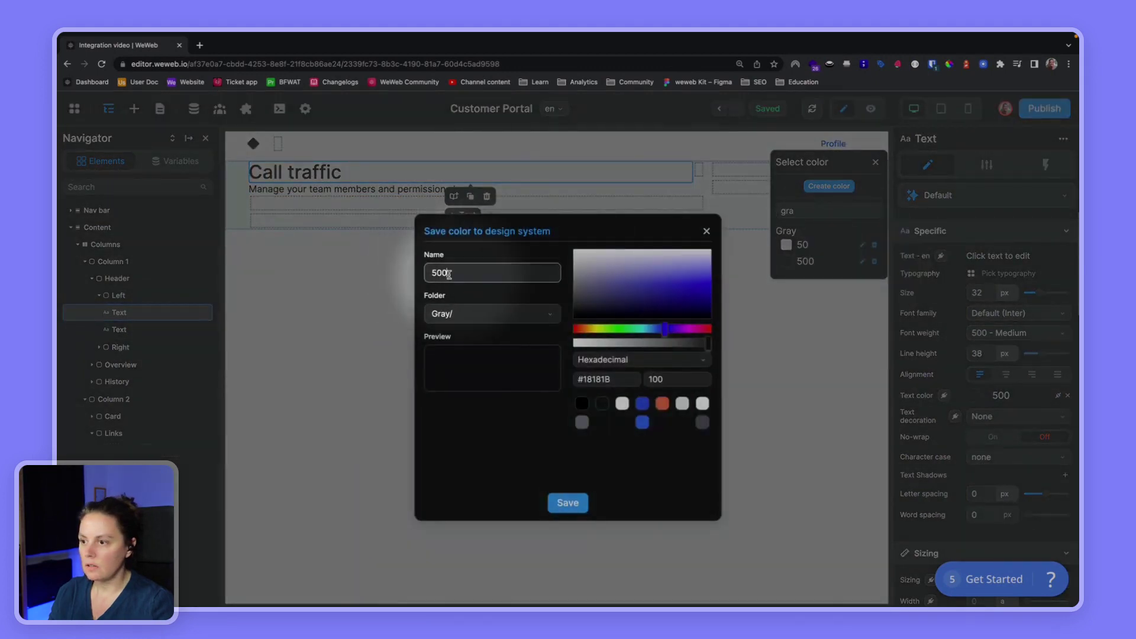
pyautogui.press('super+a')
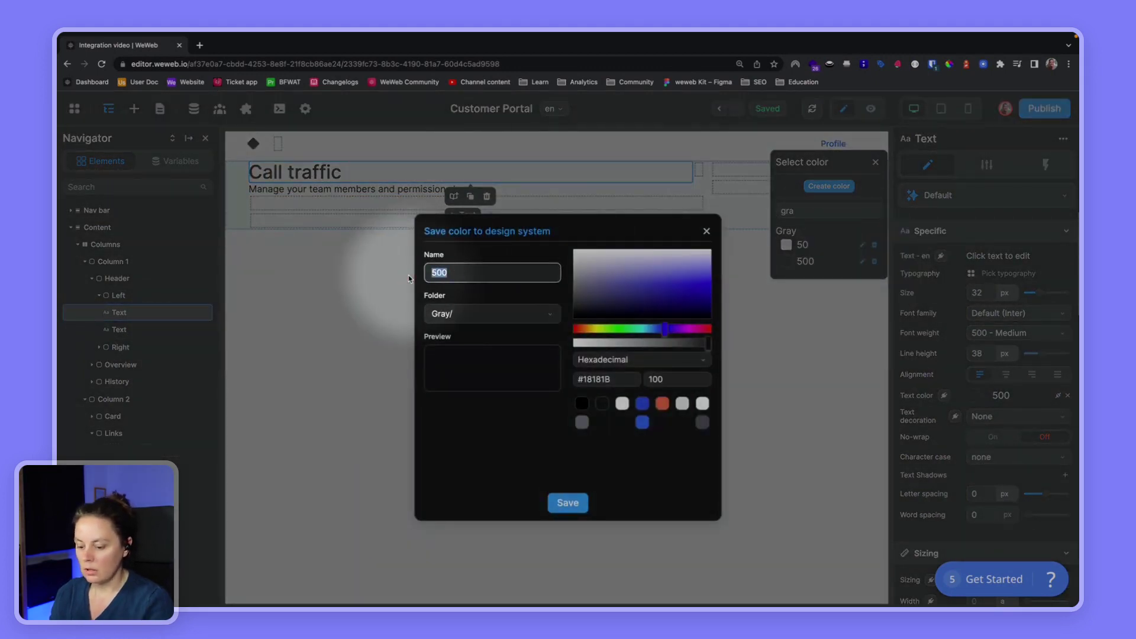
pyautogui.click(567, 503)
# Step: Select the supporting text below the Call traffic heading and inspect its typography in the Figma design
pyautogui.click(327, 188)
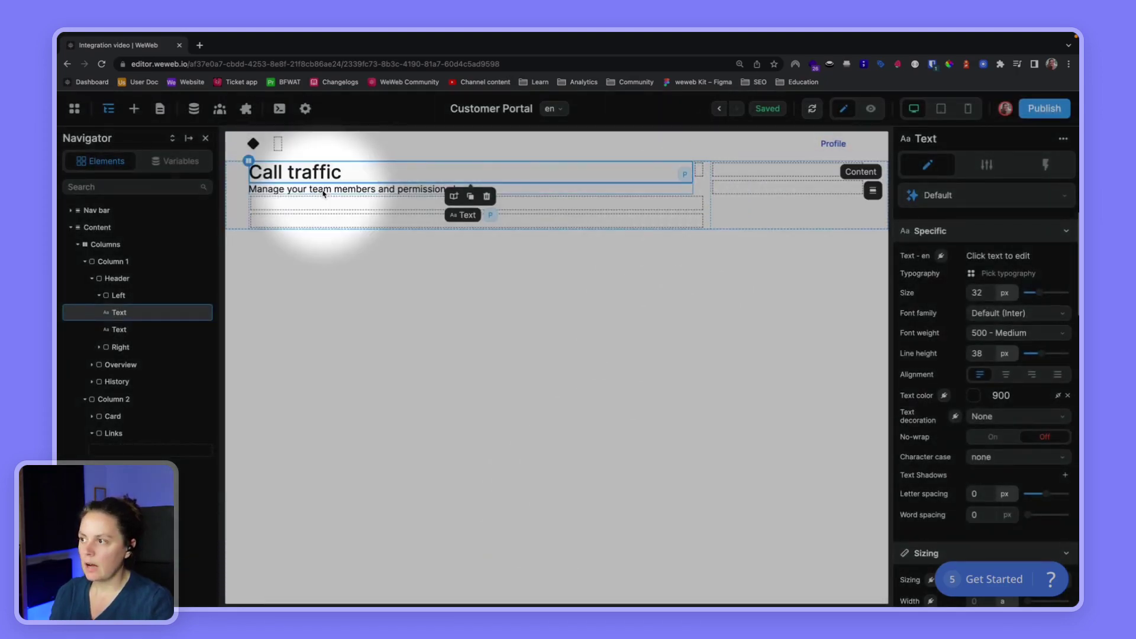
pyautogui.click(323, 190)
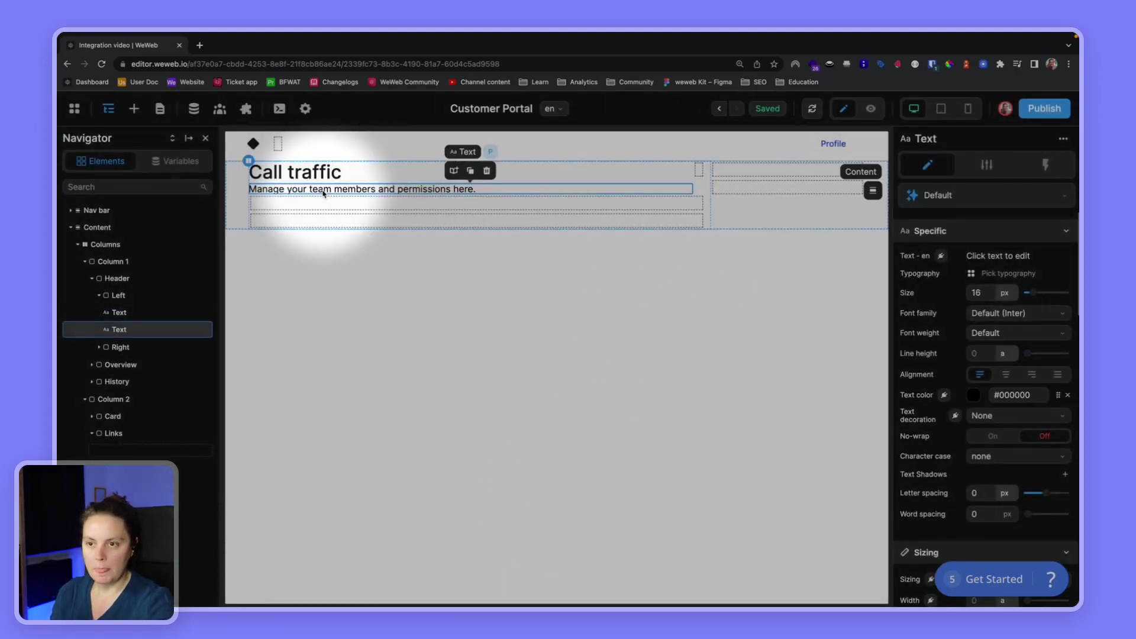
pyautogui.press('super+grave')
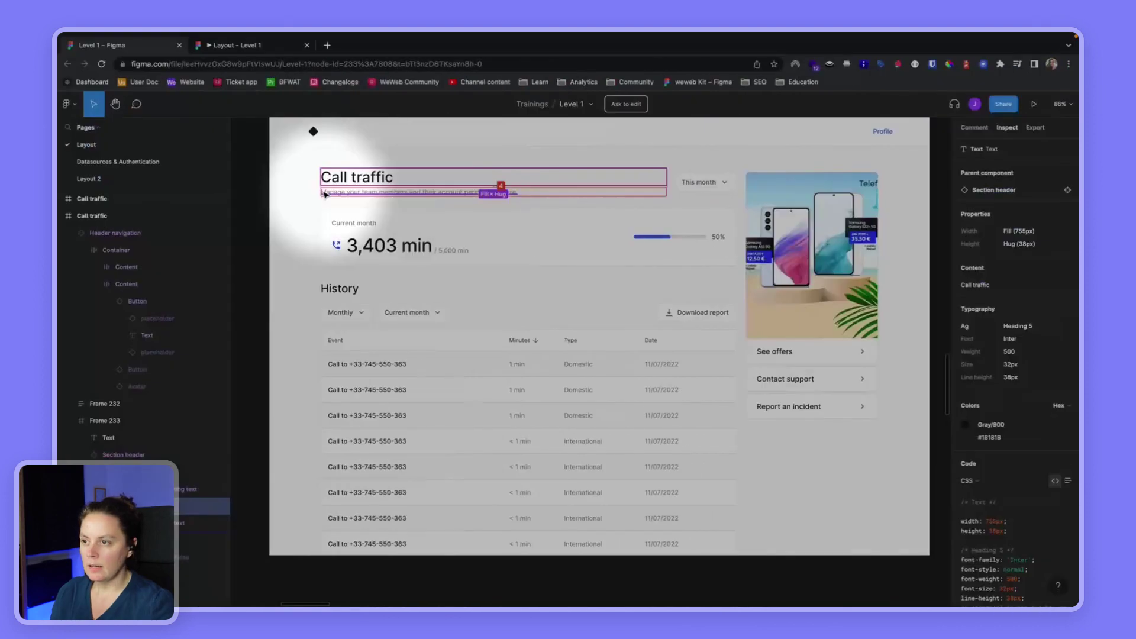
pyautogui.click(518, 193)
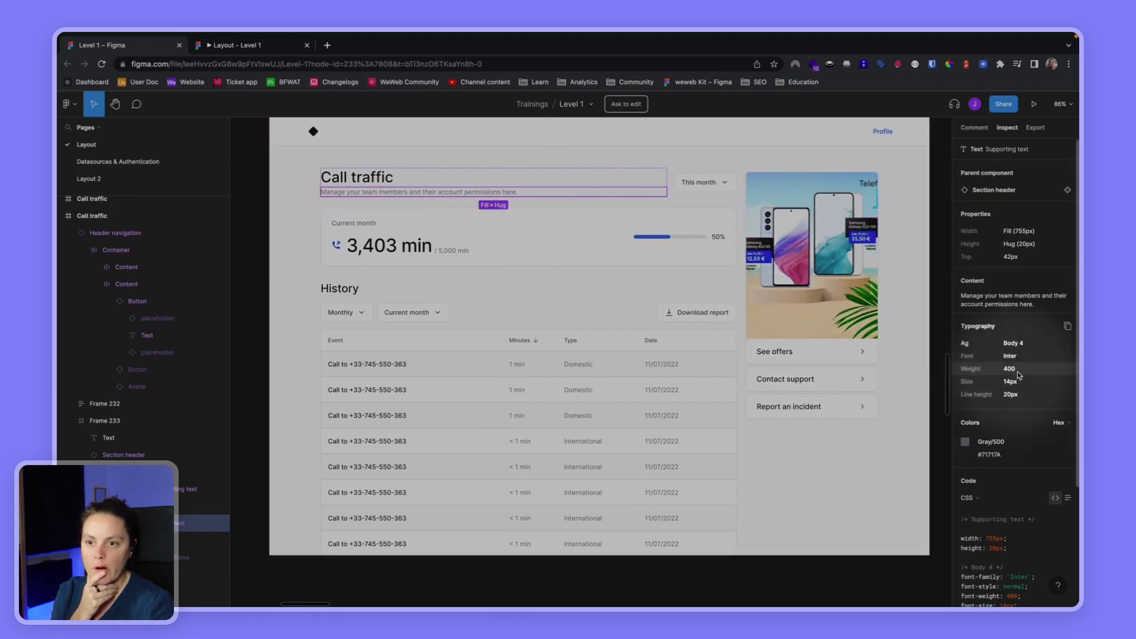
pyautogui.hotkey('ctrl', 'Left')
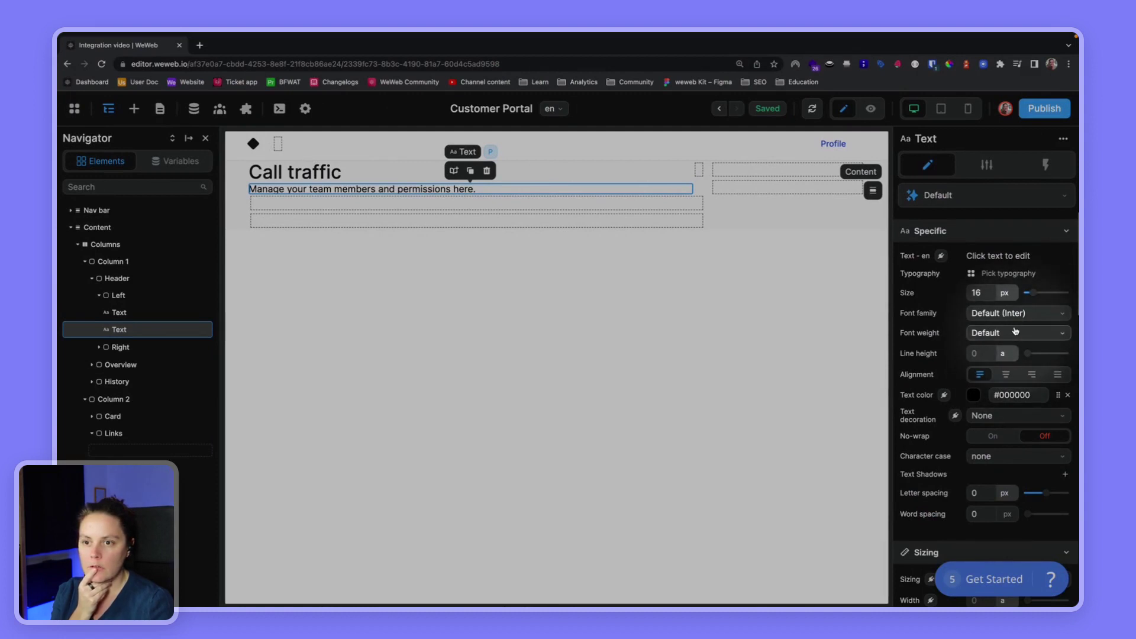
# Step: Set the supporting text's font weight to 400 - Normal, its size to 14 px and its line height to 20 px
pyautogui.click(1015, 333)
pyautogui.click(1005, 449)
pyautogui.doubleClick(978, 293)
pyautogui.write('14')
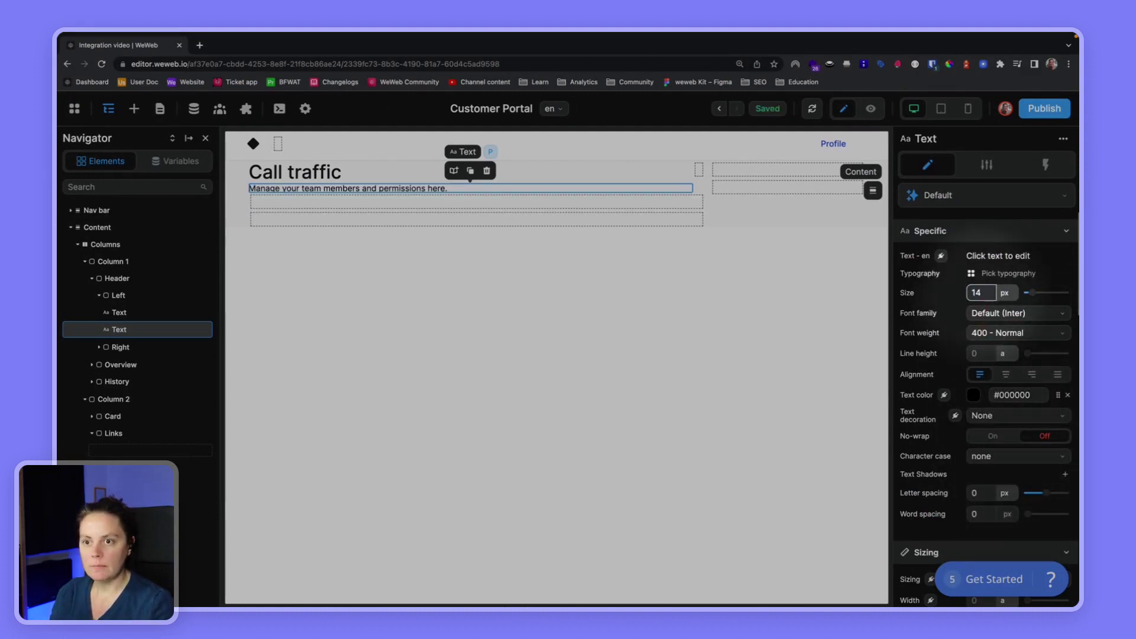
pyautogui.click(1004, 354)
pyautogui.click(1007, 367)
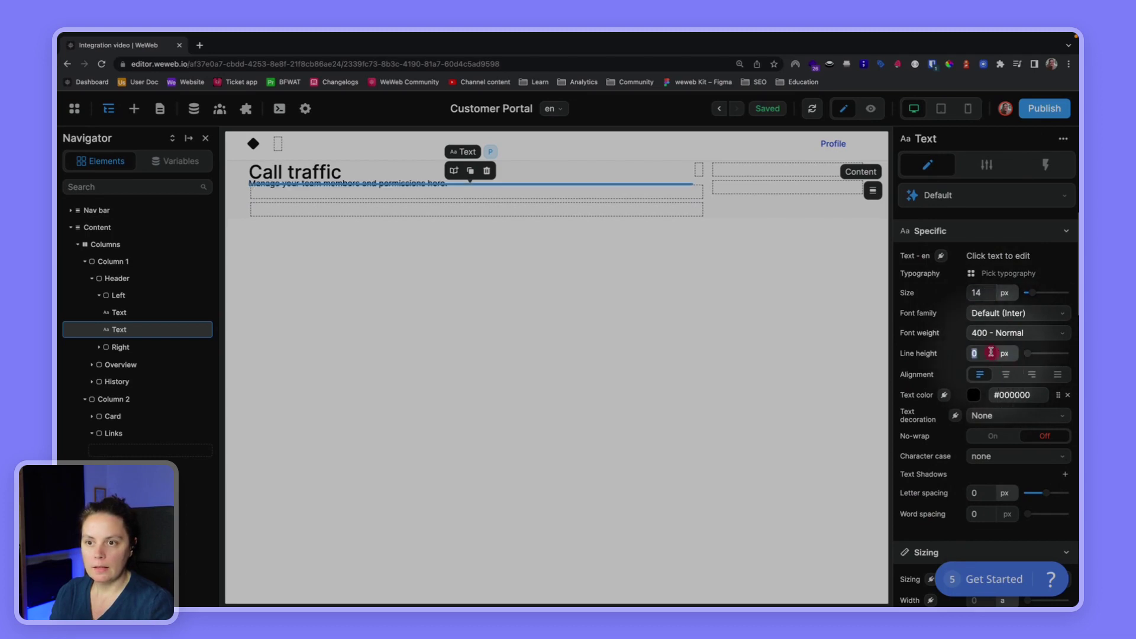
pyautogui.write('20')
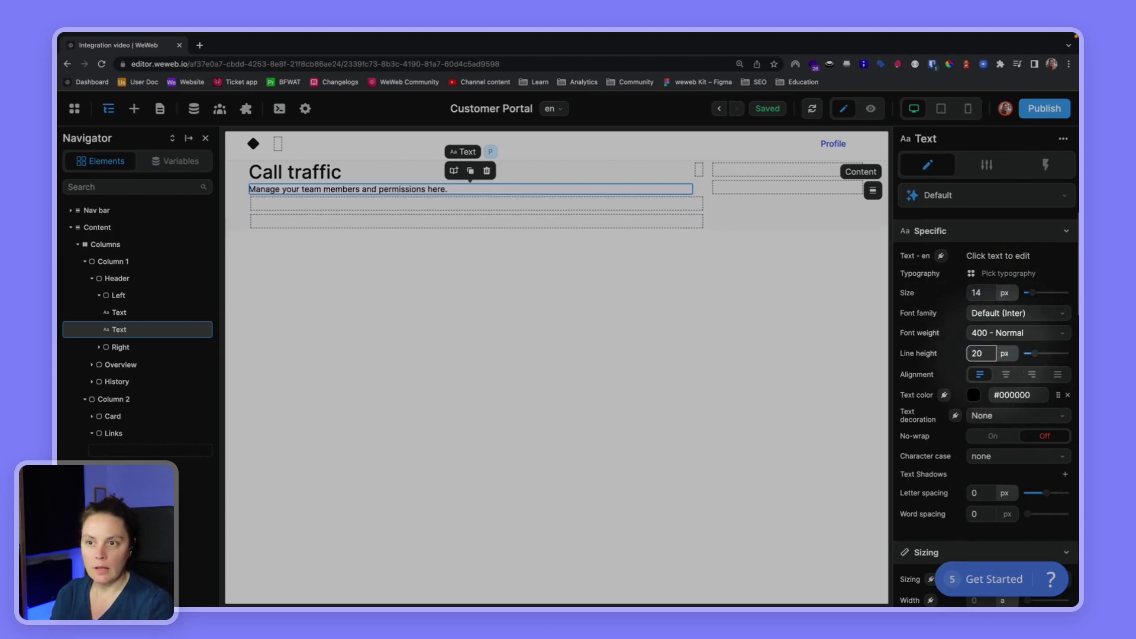
# Step: Save the supporting text's font settings to the design system as a typography named Subheaders
pyautogui.click(997, 274)
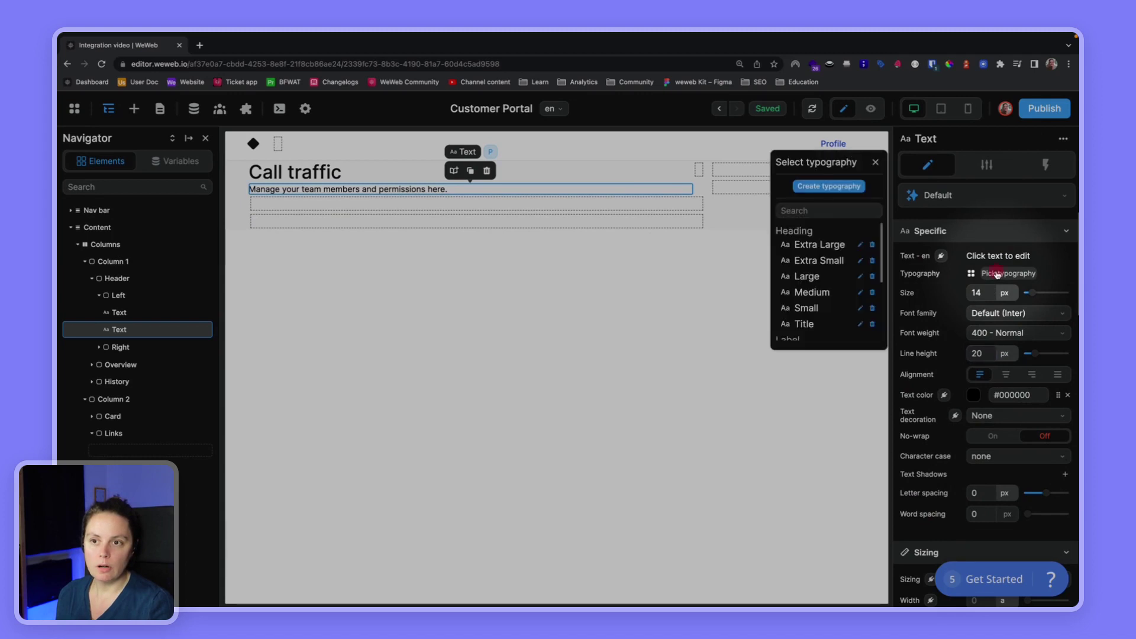
pyautogui.click(830, 187)
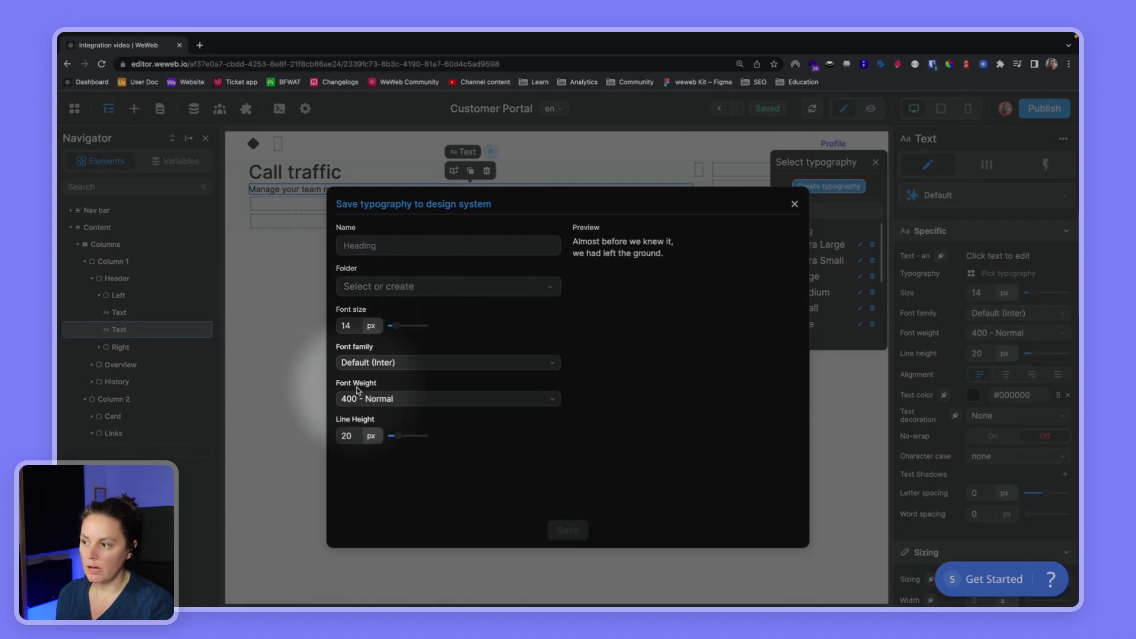
pyautogui.click(368, 245)
pyautogui.write('Sub')
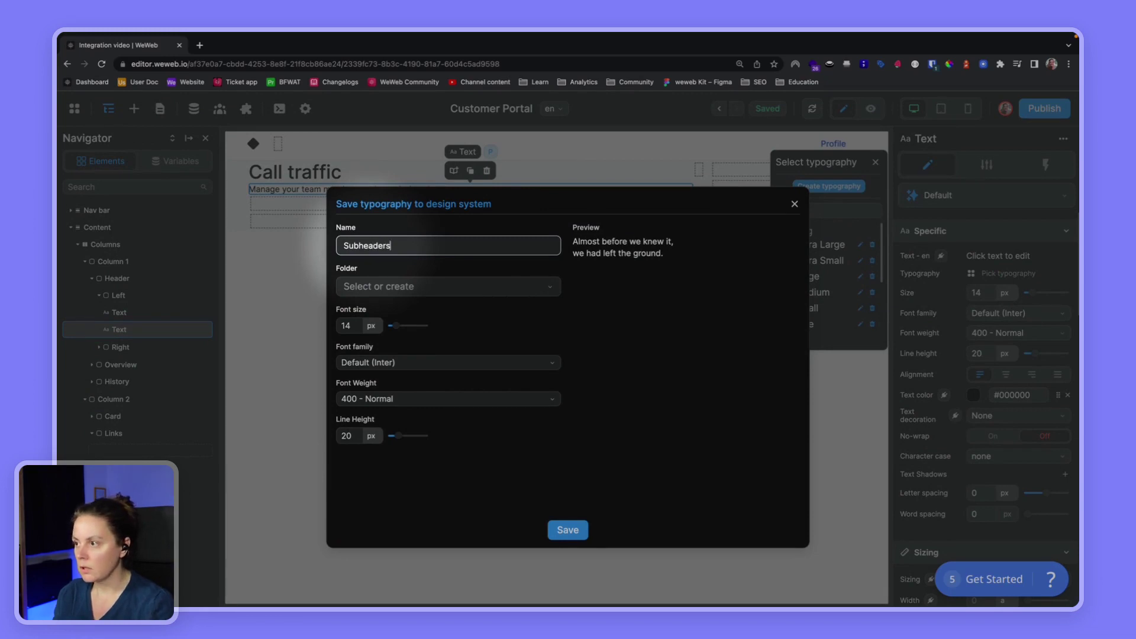
pyautogui.write('headers')
pyautogui.click(568, 530)
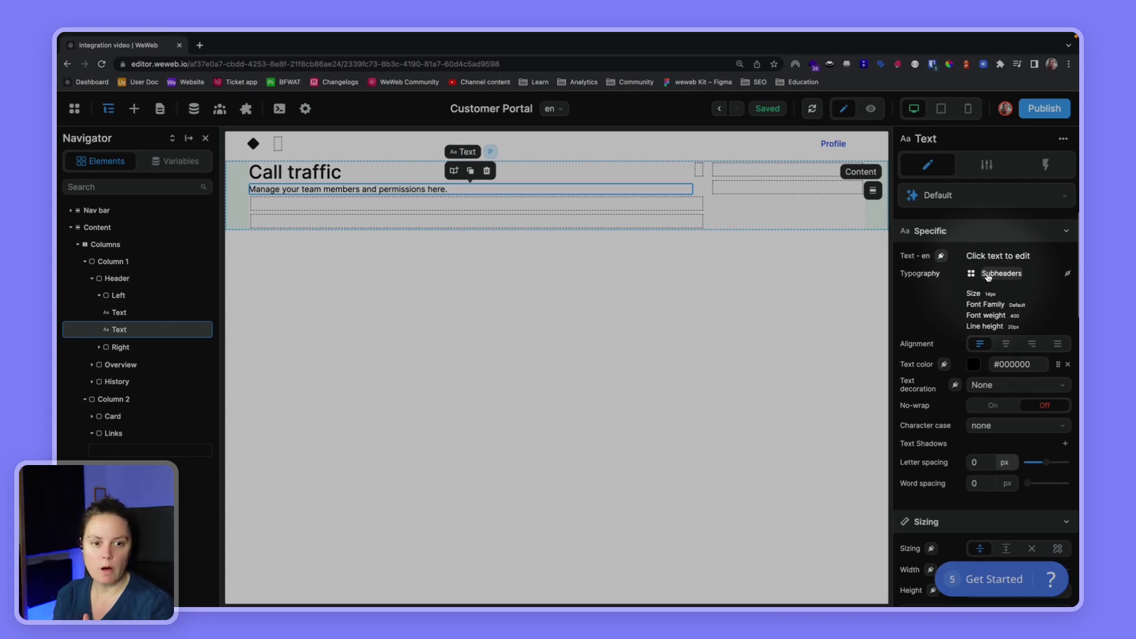
# Step: Check the dropdown beside the Call traffic heading in Figma and add a Select element inside the Header's Right container
pyautogui.click(642, 192)
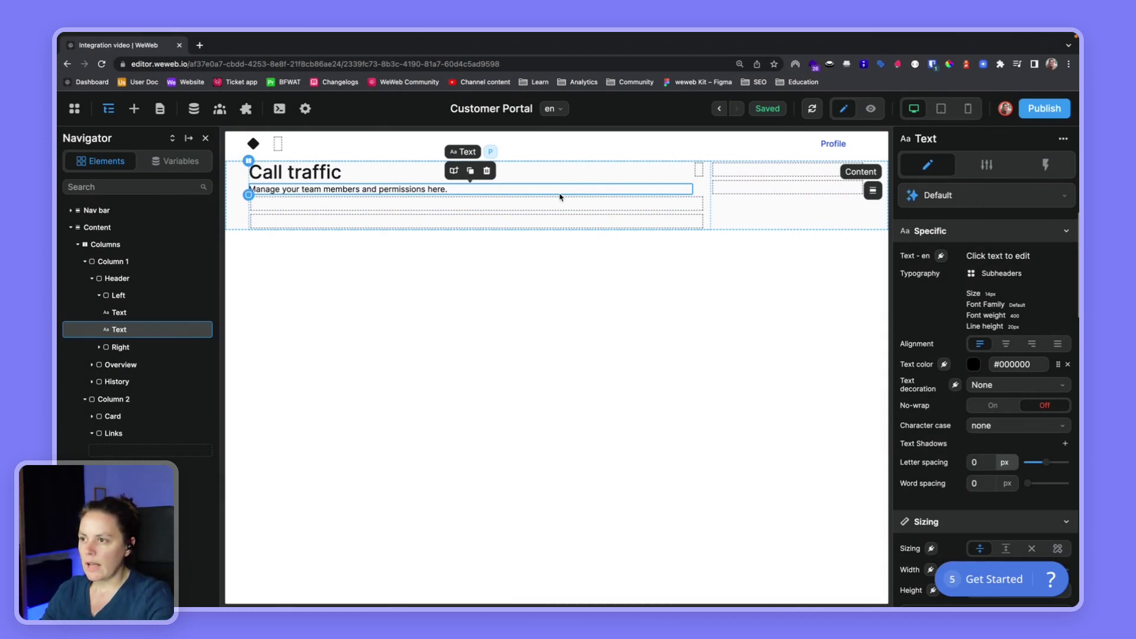
pyautogui.hotkey('ctrl', 'Right')
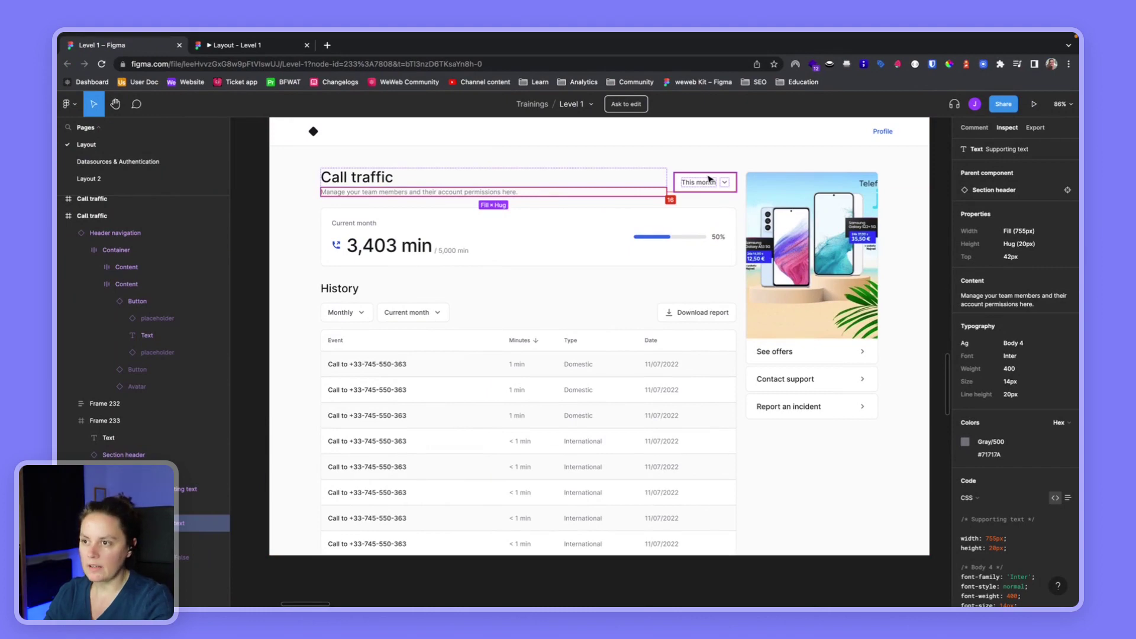
pyautogui.hotkey('ctrl', 'Left')
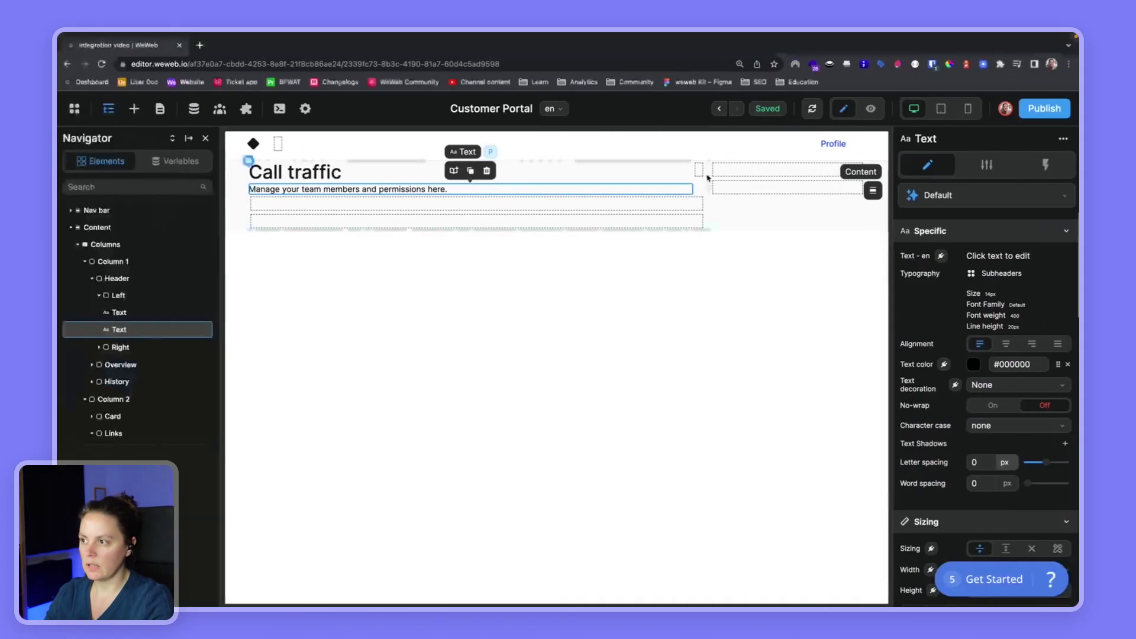
pyautogui.click(99, 347)
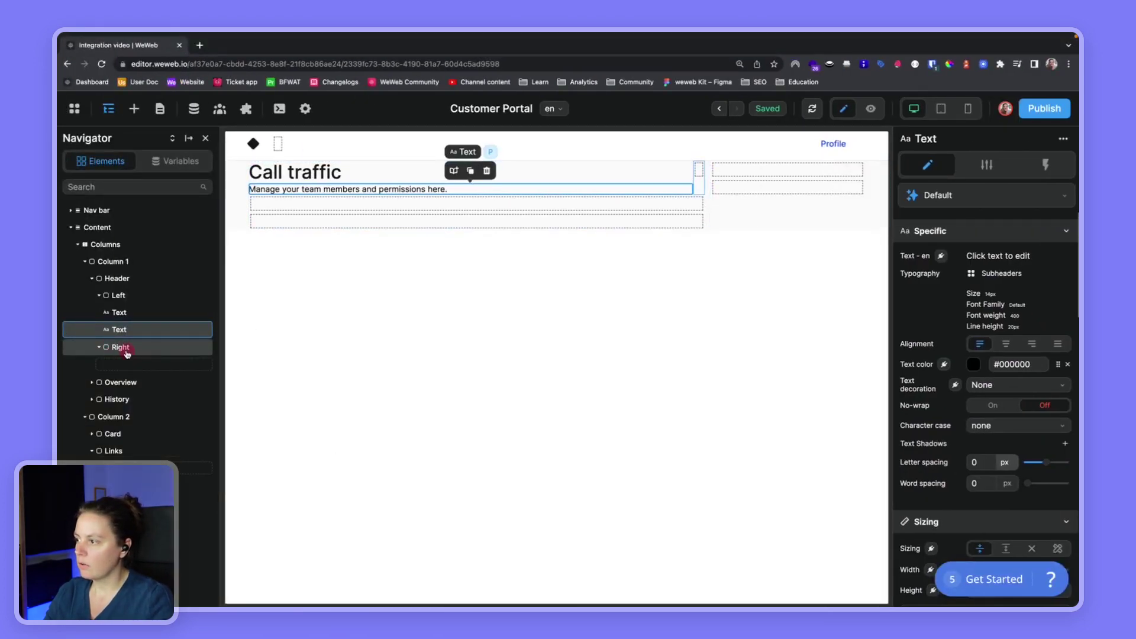
pyautogui.click(122, 347)
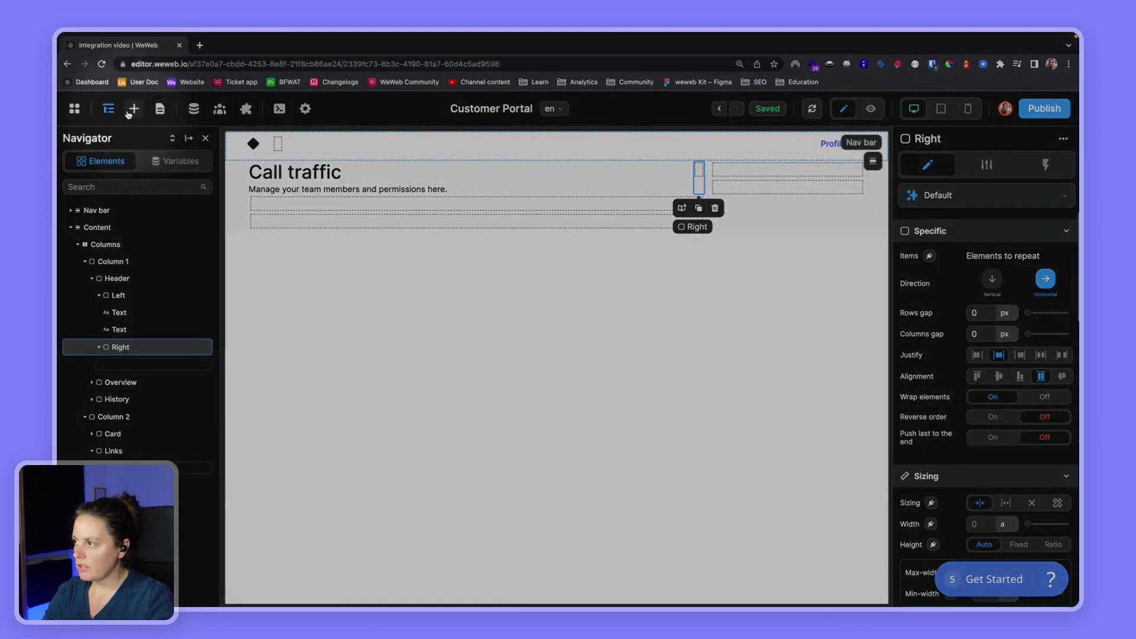
pyautogui.click(133, 108)
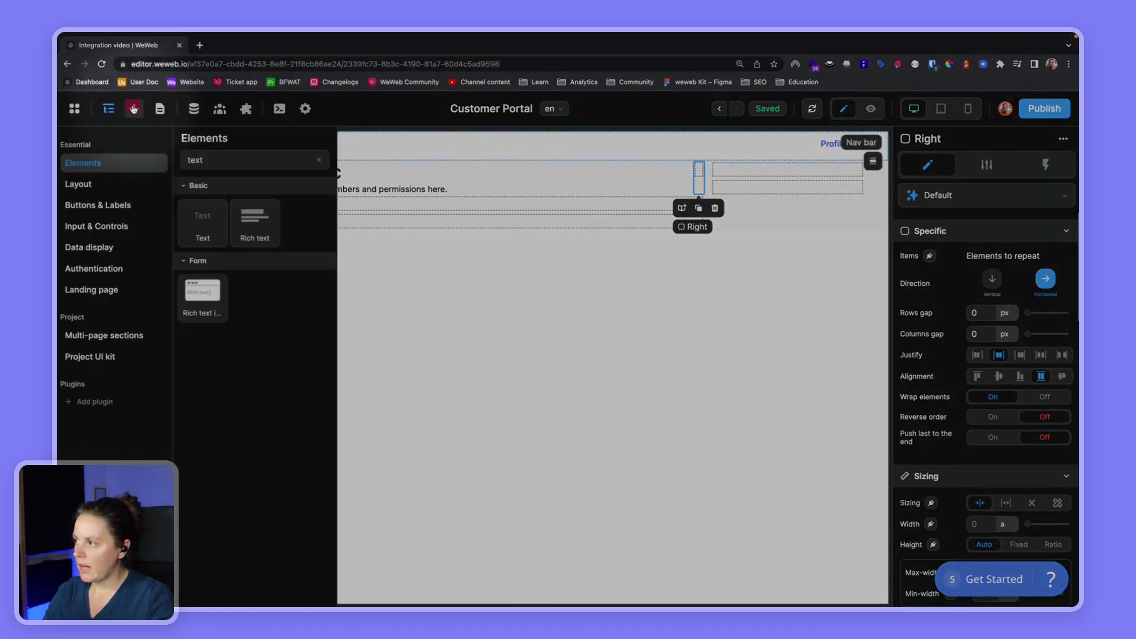
pyautogui.press('BackSpace')
pyautogui.press('BackSpace')
pyautogui.press('BackSpace')
pyautogui.press('BackSpace')
pyautogui.write('selec')
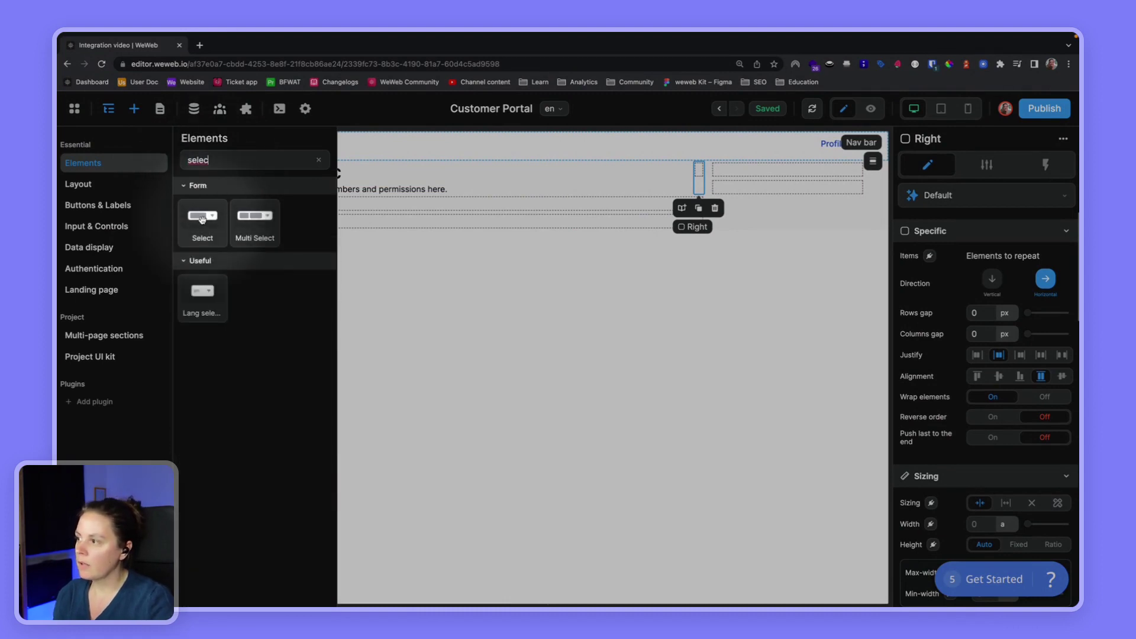
pyautogui.moveTo(201, 220); pyautogui.dragTo(132, 367)
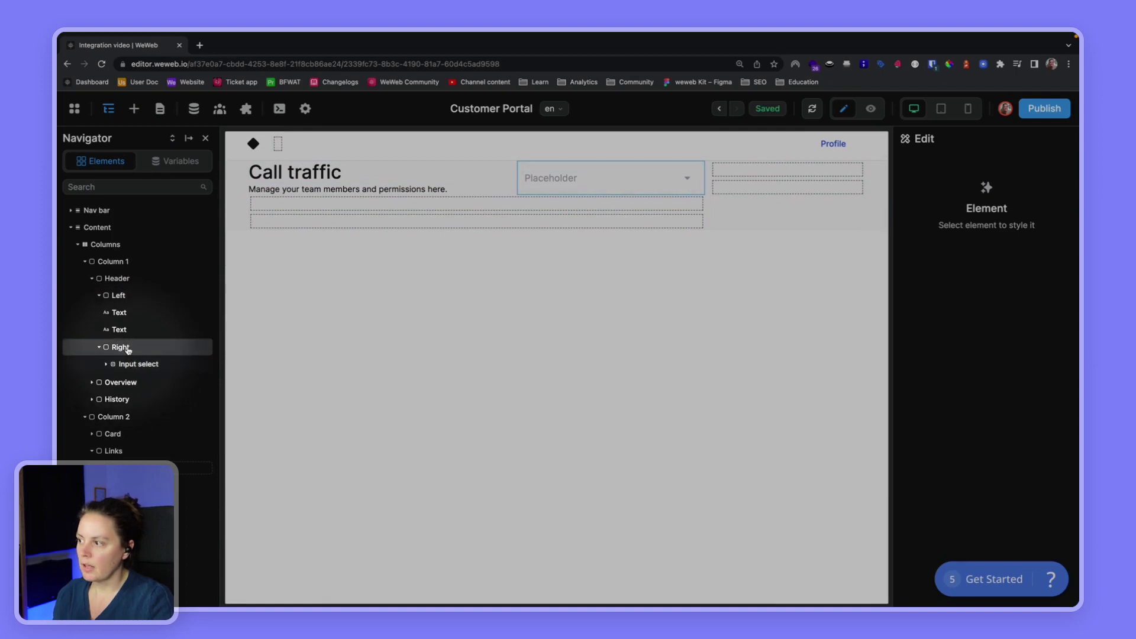
# Step: Set the Right container's direction to Vertical and the width of its Input select to auto
pyautogui.click(127, 348)
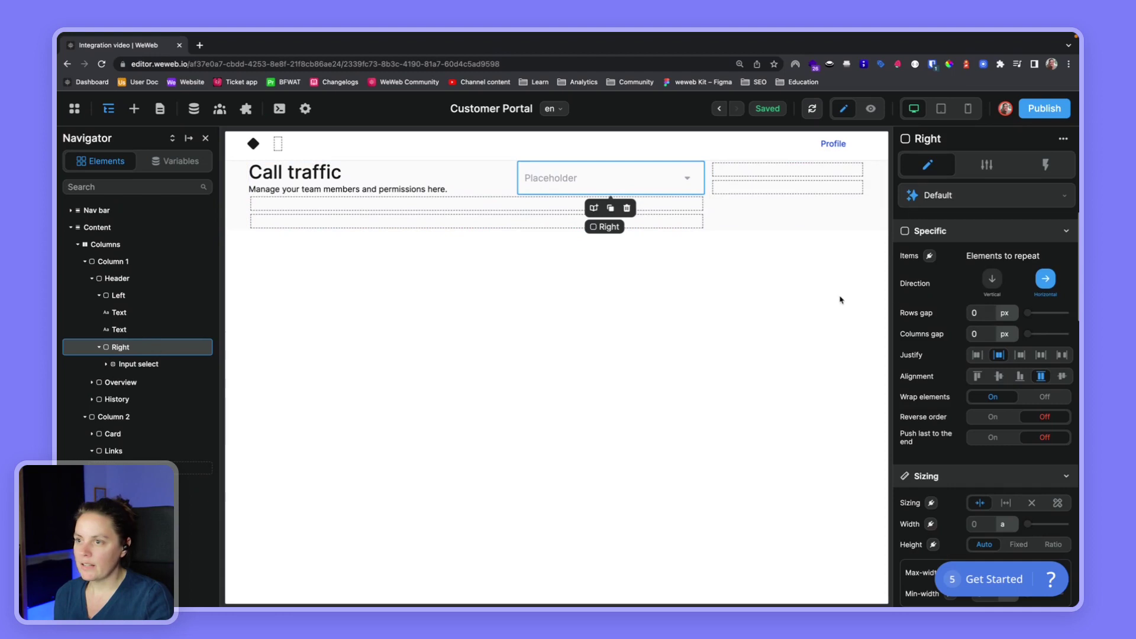
pyautogui.click(992, 280)
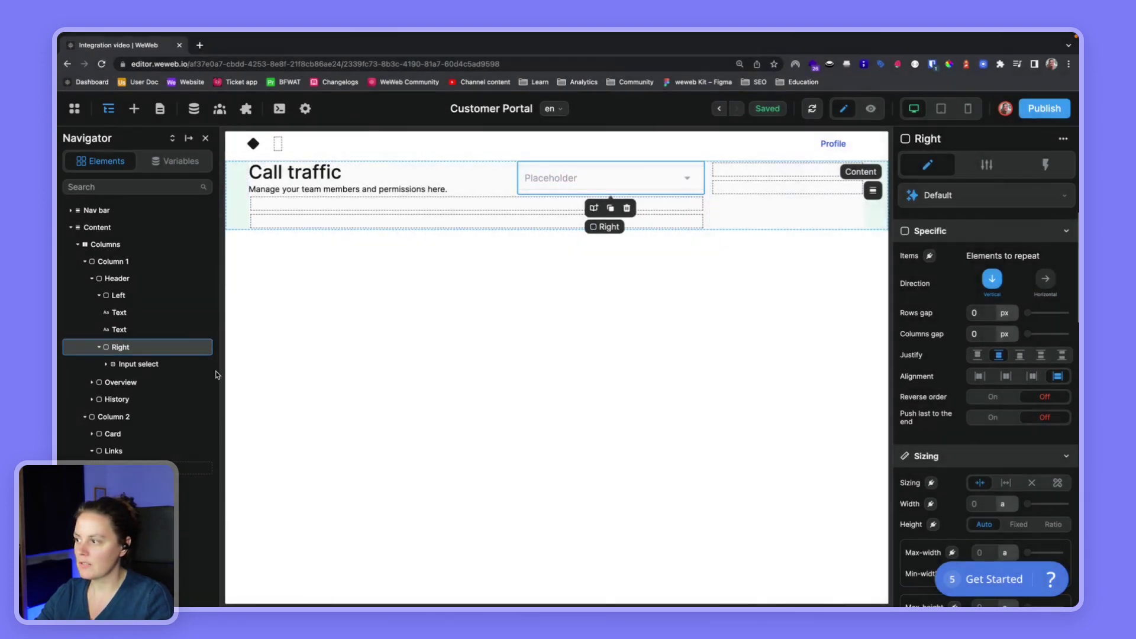
pyautogui.click(144, 364)
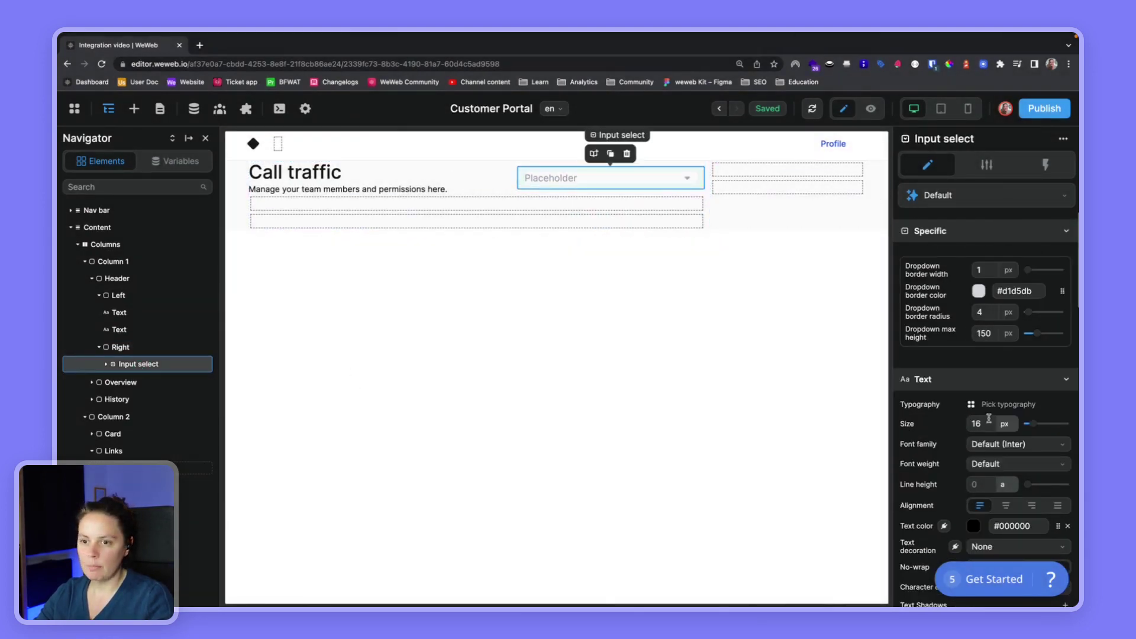
pyautogui.scroll(-1, 950, 414)
pyautogui.scroll(-5, 950, 414)
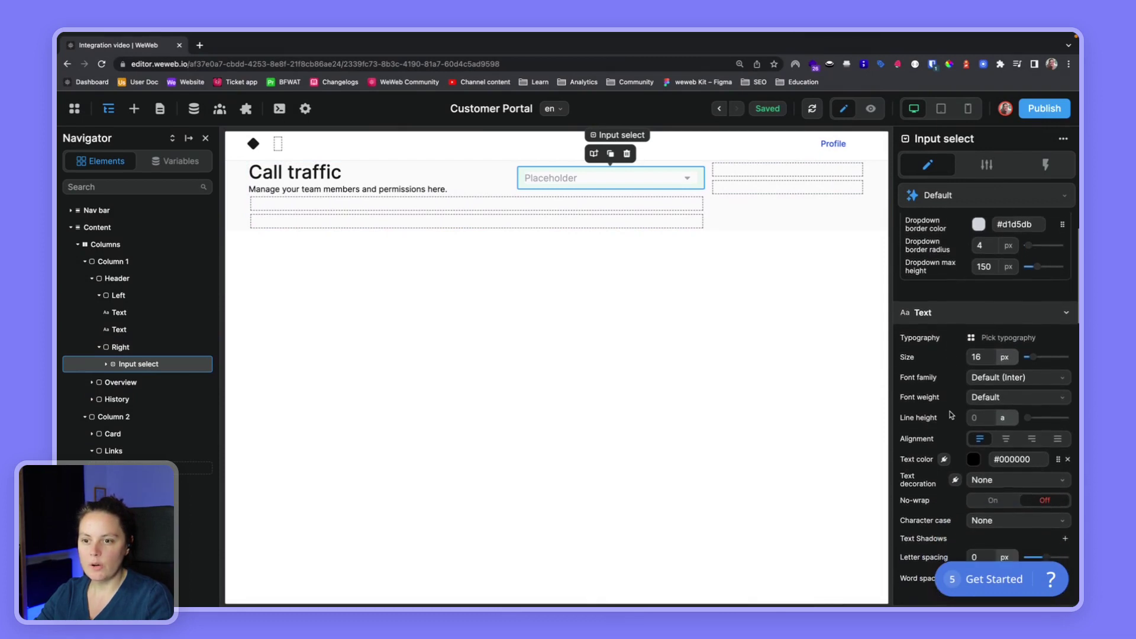
pyautogui.scroll(-8, 950, 415)
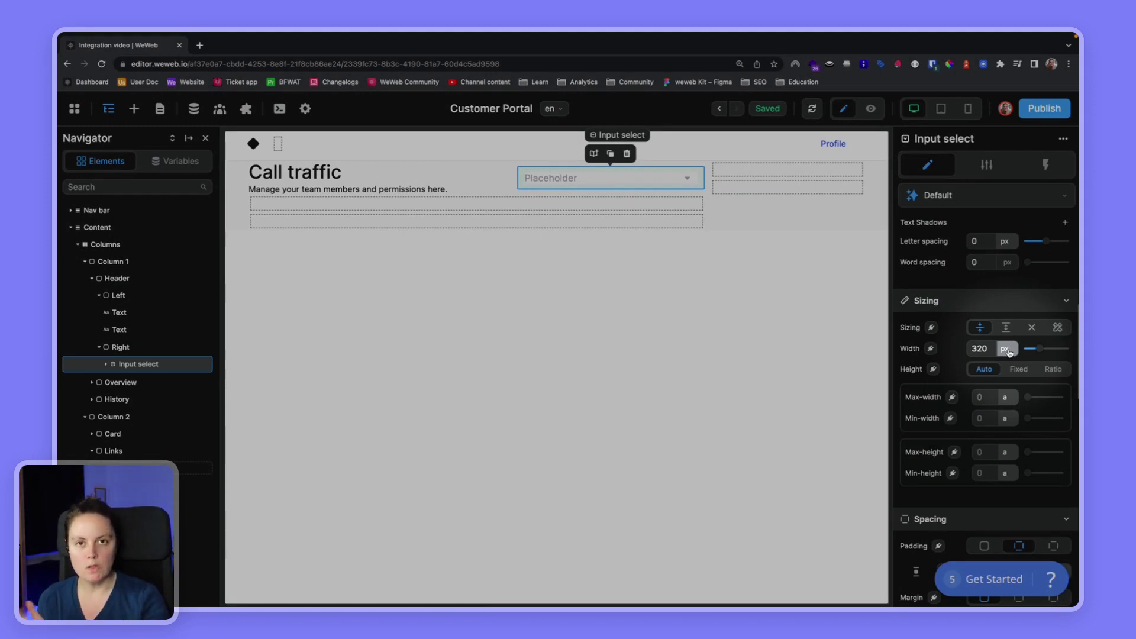
pyautogui.click(1010, 352)
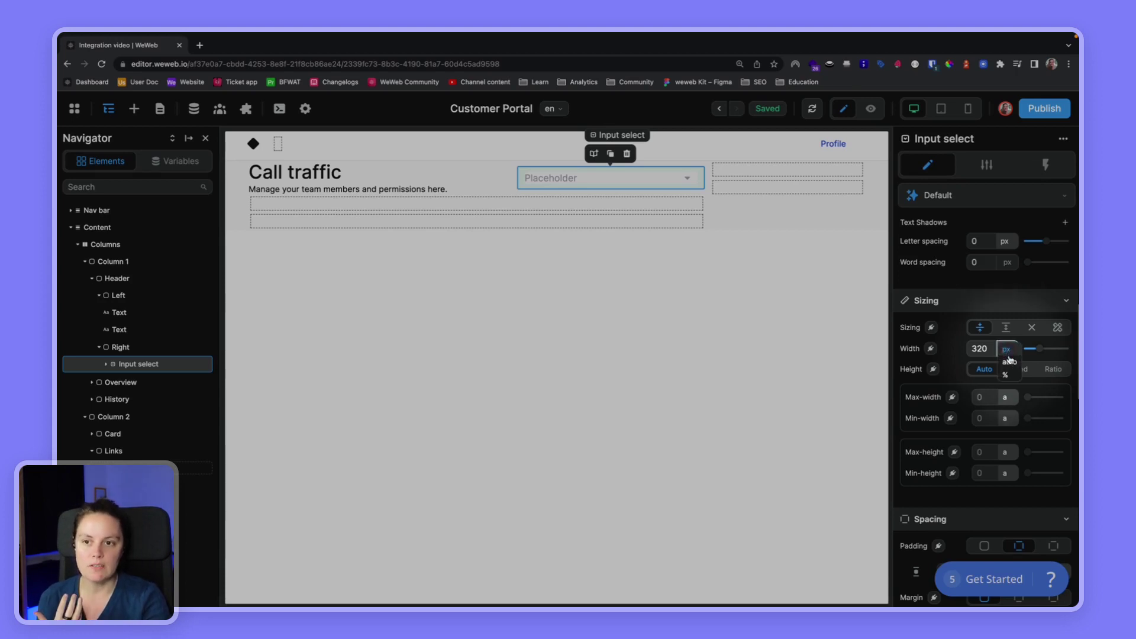
pyautogui.click(1010, 363)
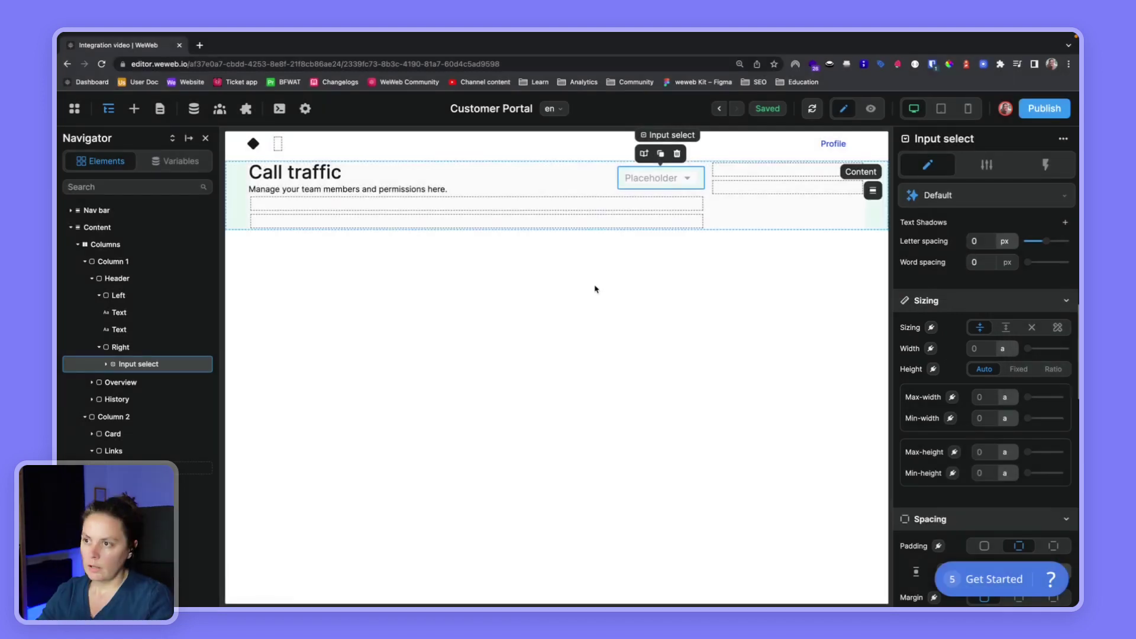
# Step: Inspect the This month button in Figma and set the Input select's padding to 11 px vertical and 16 px horizontal
pyautogui.click(593, 274)
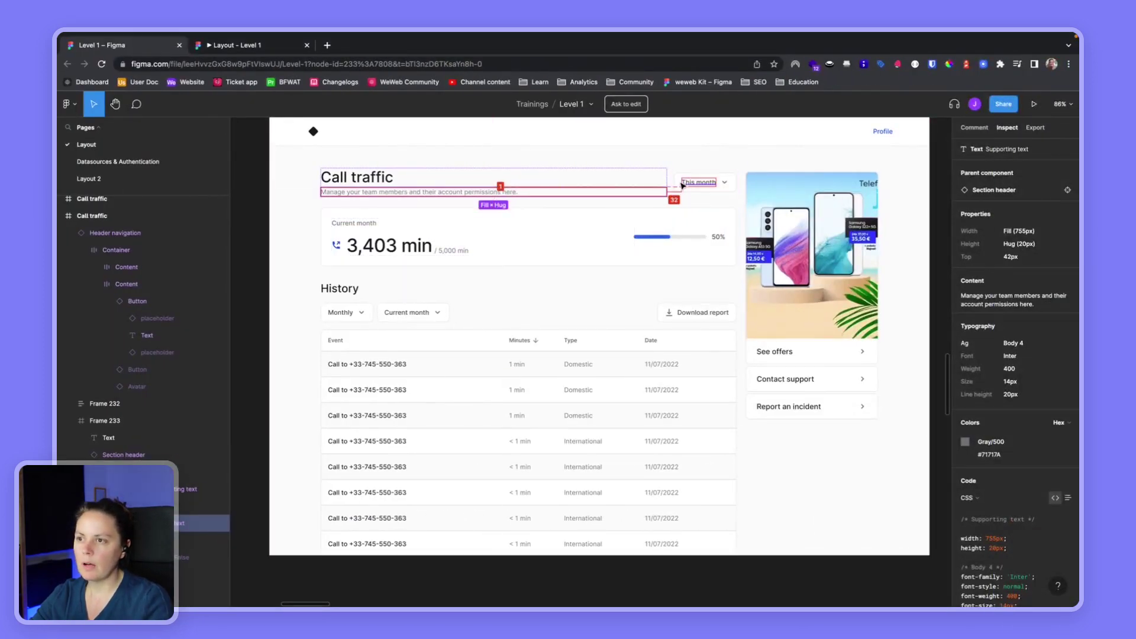
pyautogui.click(678, 179)
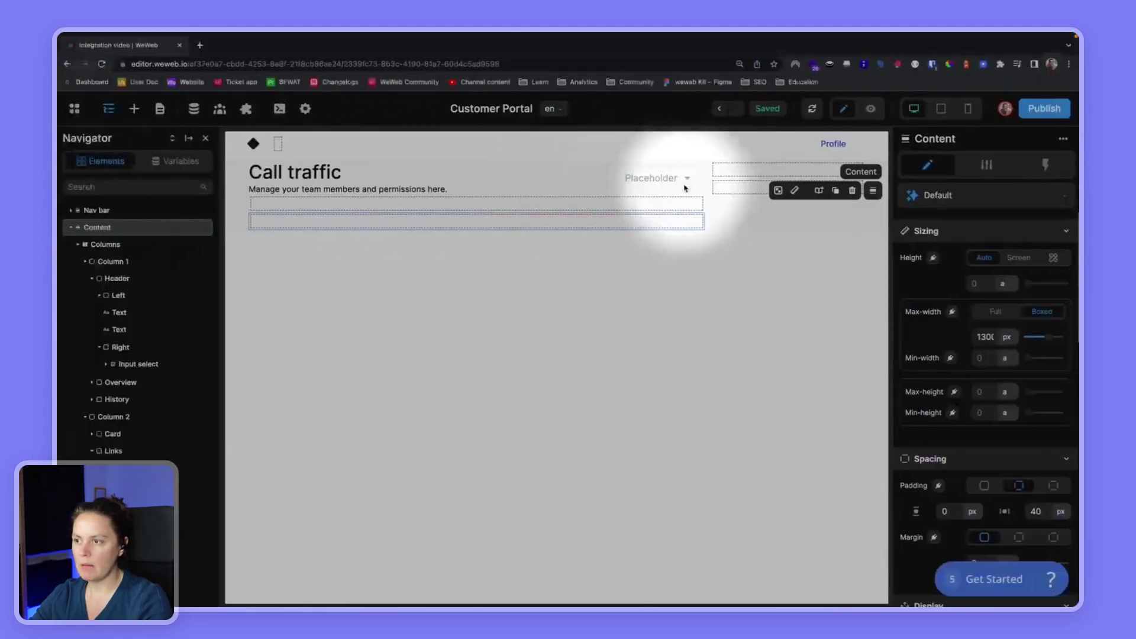
pyautogui.click(679, 171)
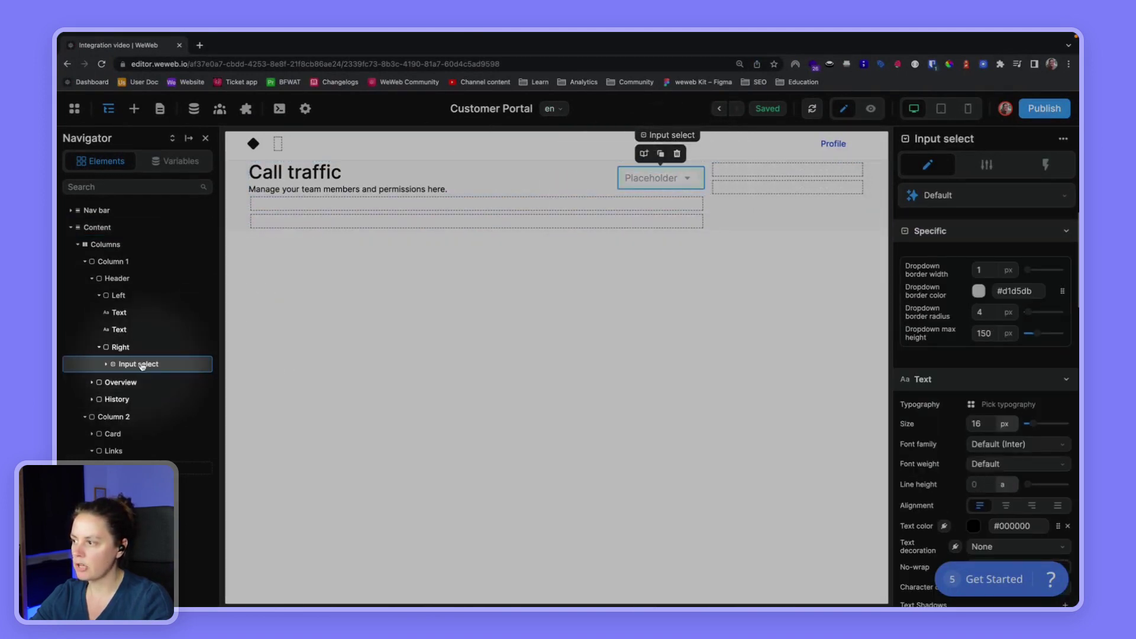
pyautogui.scroll(-1, 961, 408)
pyautogui.scroll(-10, 960, 407)
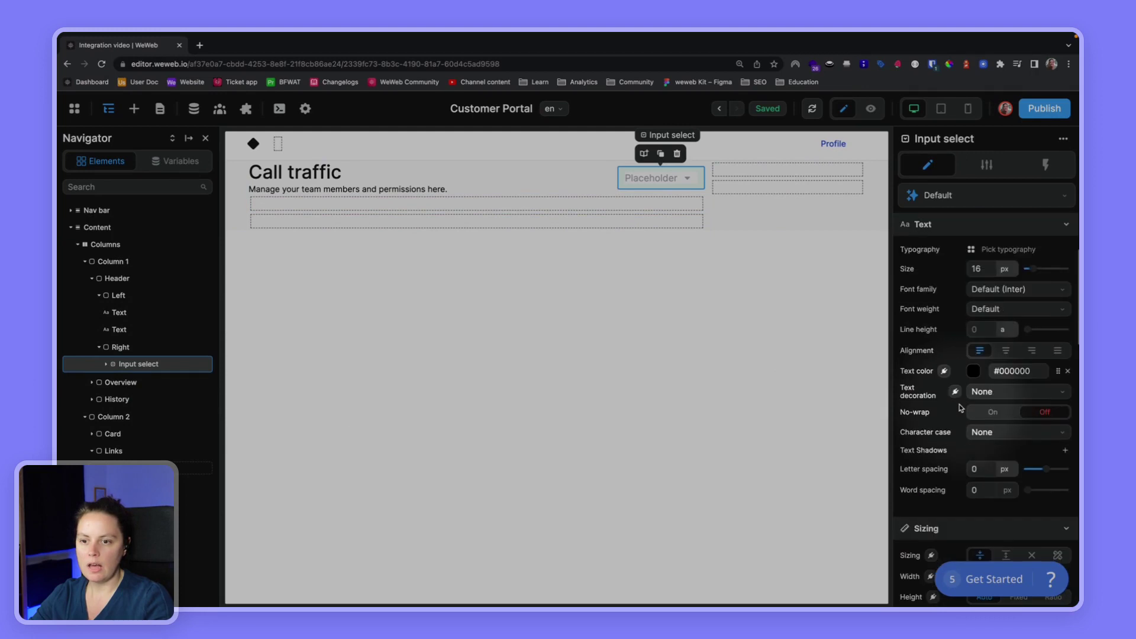
pyautogui.scroll(-5, 961, 407)
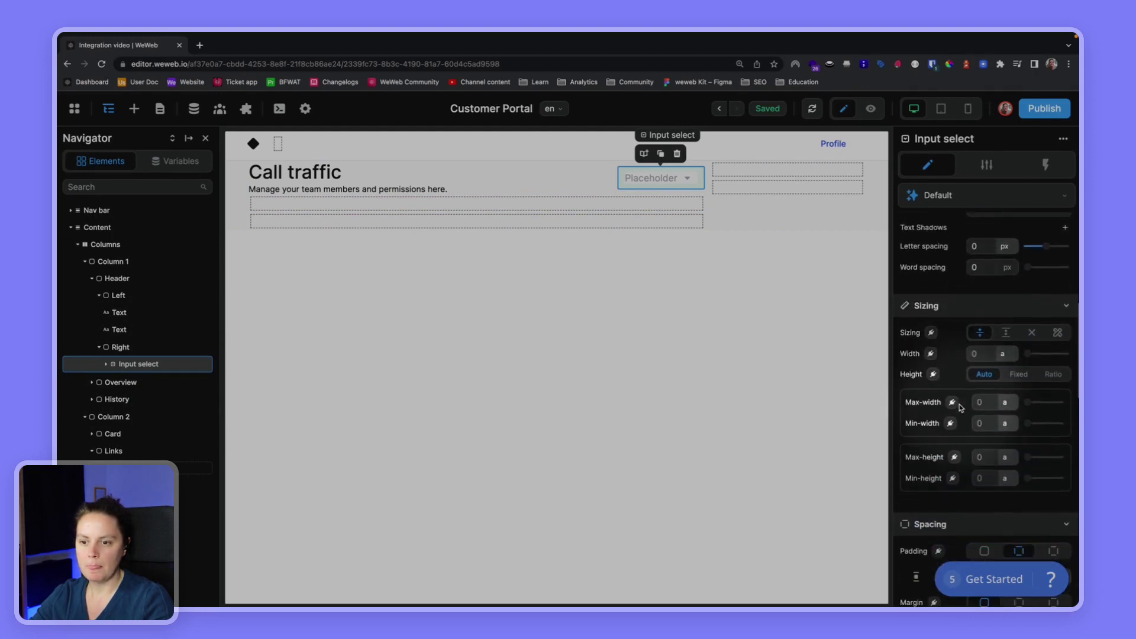
pyautogui.scroll(-3, 961, 408)
pyautogui.click(947, 422)
pyautogui.write('1')
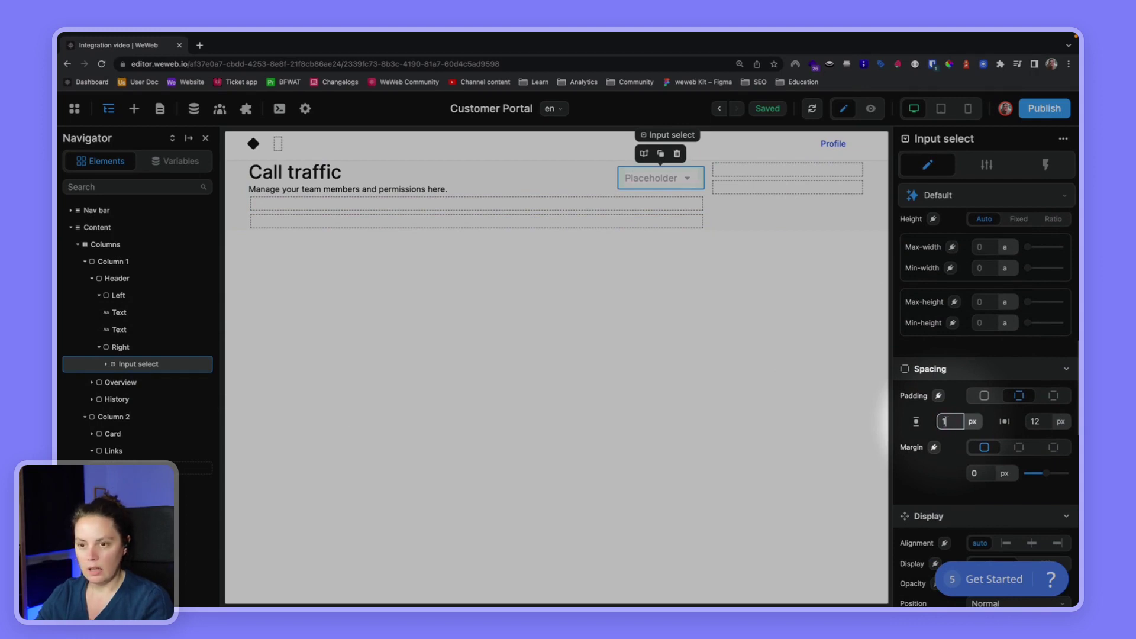
pyautogui.write('1')
pyautogui.click(1047, 422)
pyautogui.write('16')
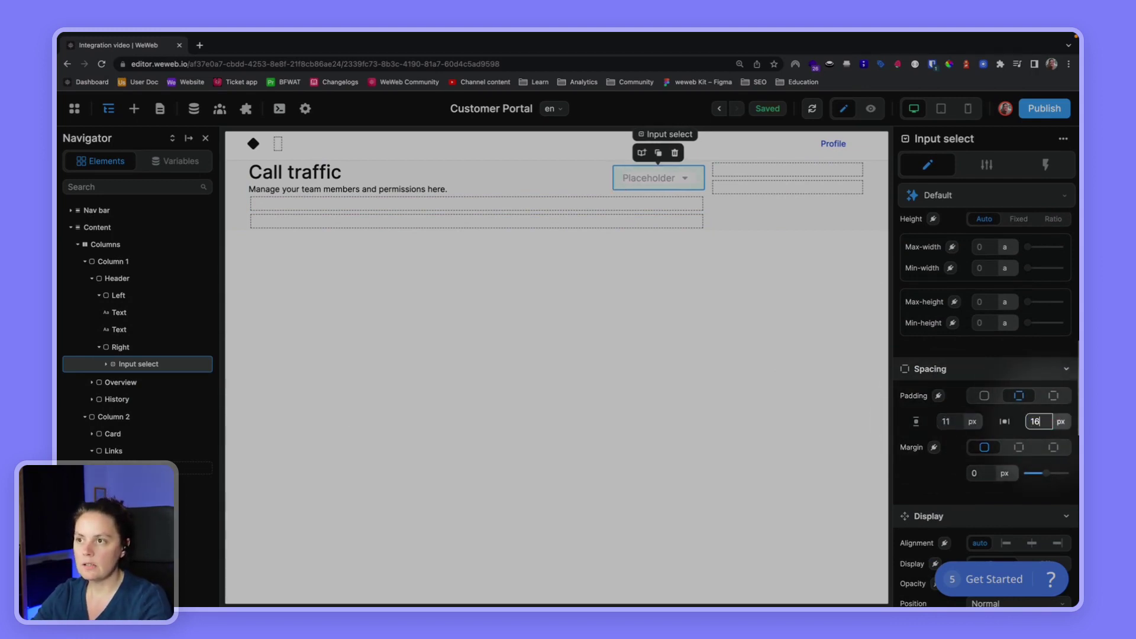
# Step: Recheck the This month button's radius in Figma and set the Input select's corner radius to 8 px
pyautogui.hotkey('ctrl', 'Right')
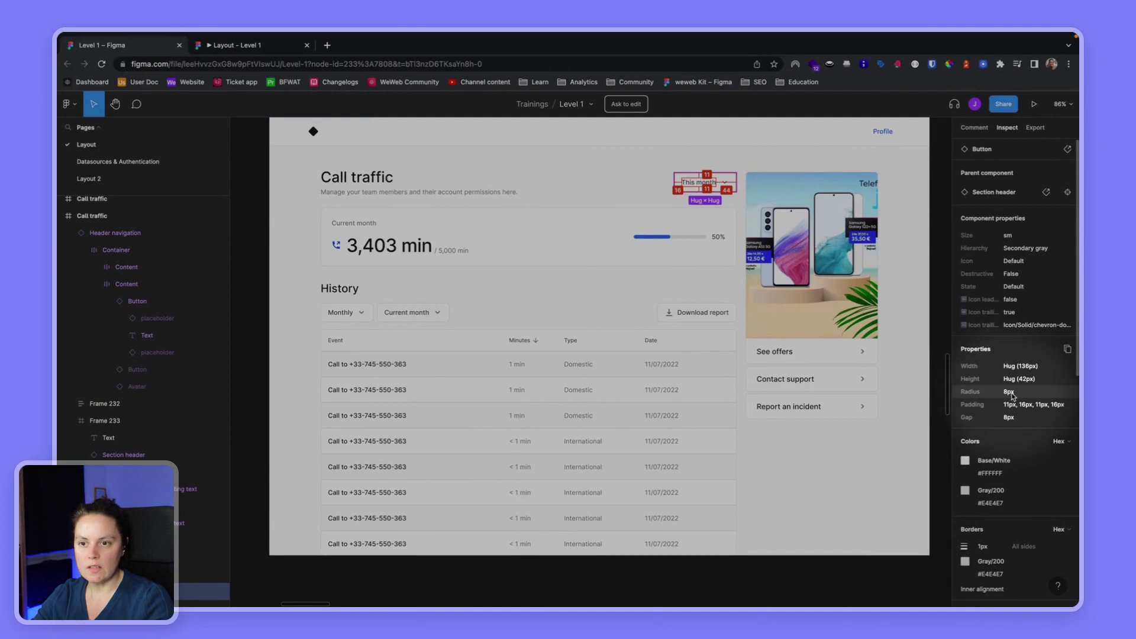
pyautogui.hotkey('ctrl', 'Left')
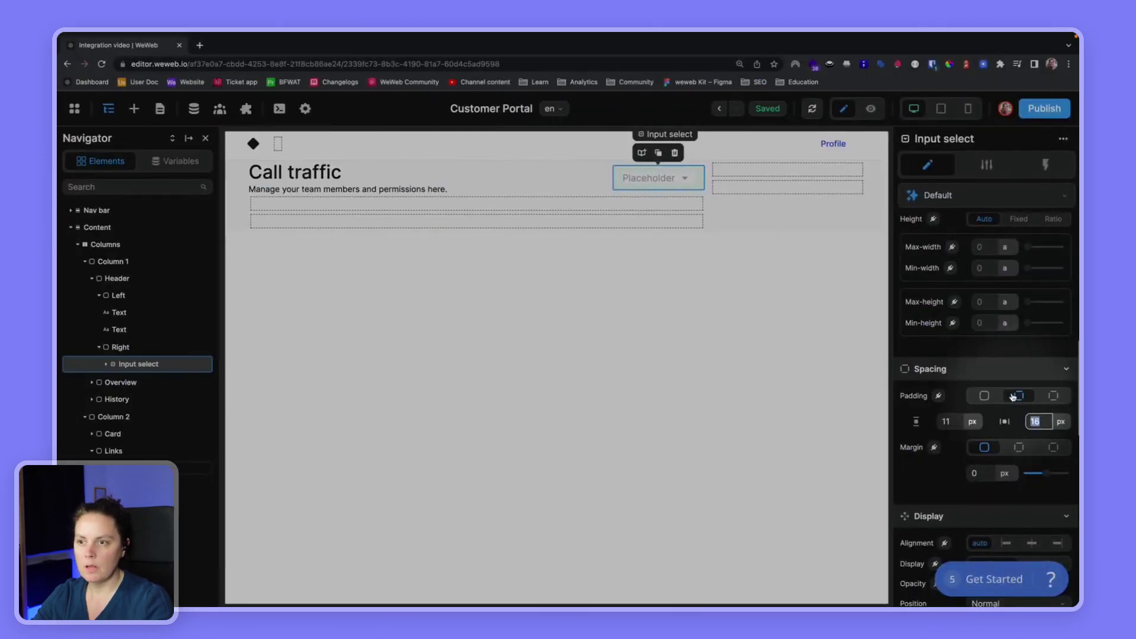
pyautogui.scroll(-2, 976, 407)
pyautogui.scroll(-4, 975, 407)
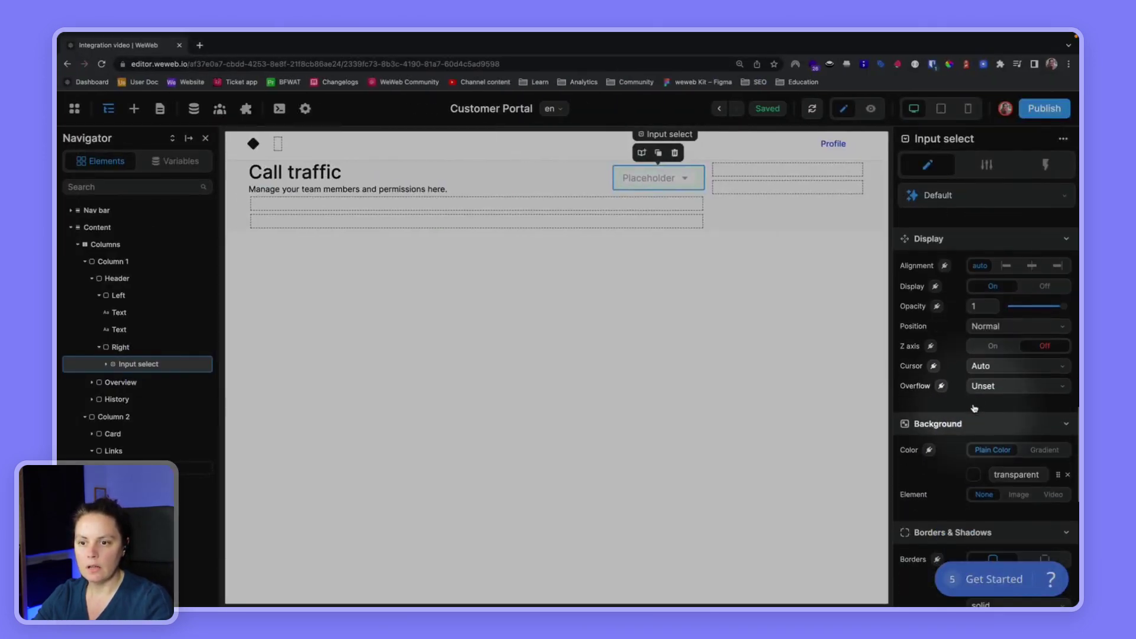
pyautogui.scroll(-4, 945, 473)
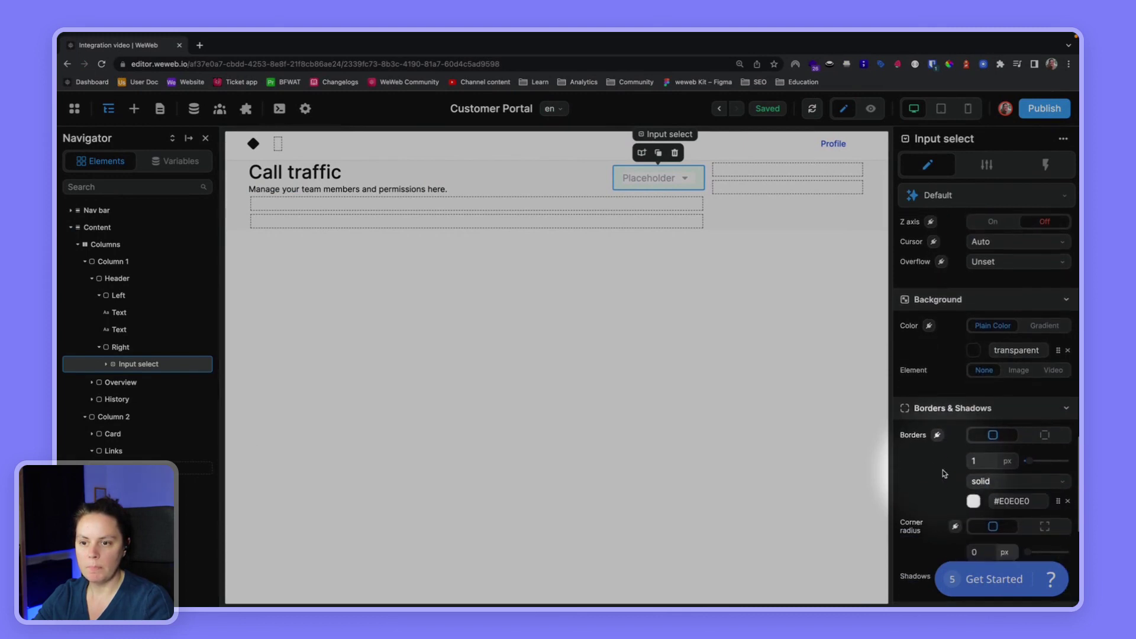
pyautogui.click(977, 433)
pyautogui.write('8')
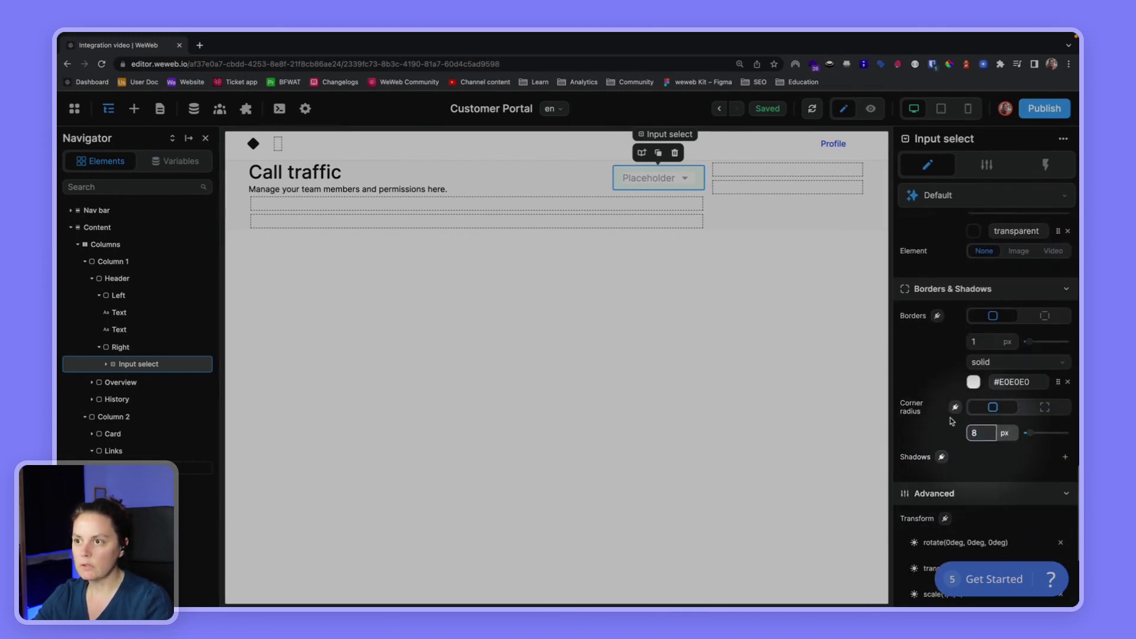
pyautogui.click(722, 182)
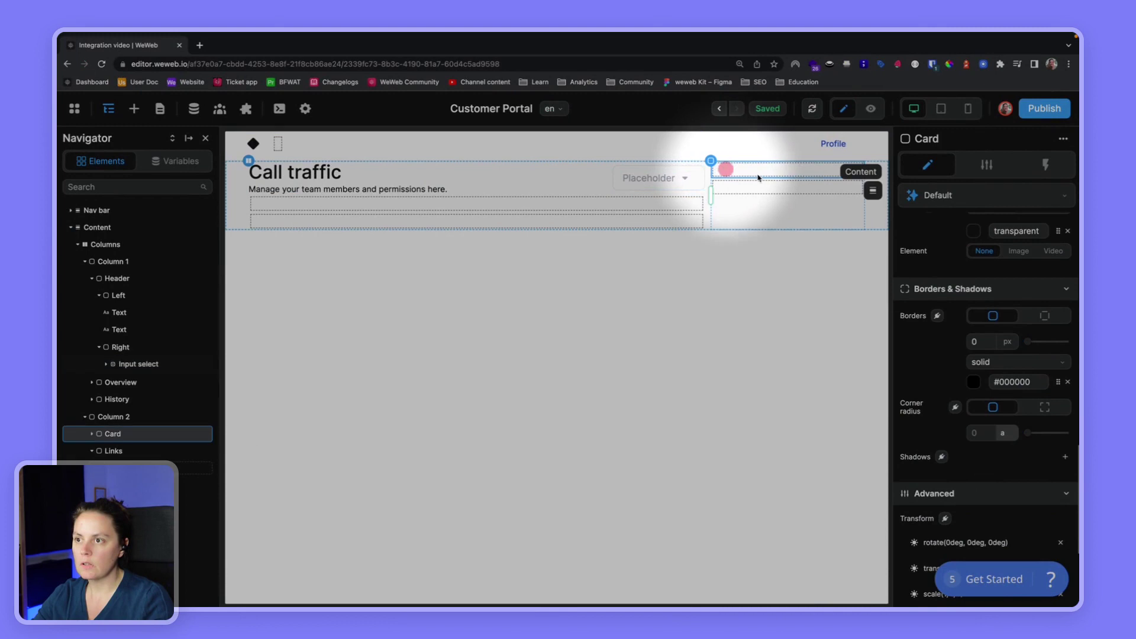
# Step: Select the Input select and inspect the border width and color of the This month button in Figma
pyautogui.click(701, 174)
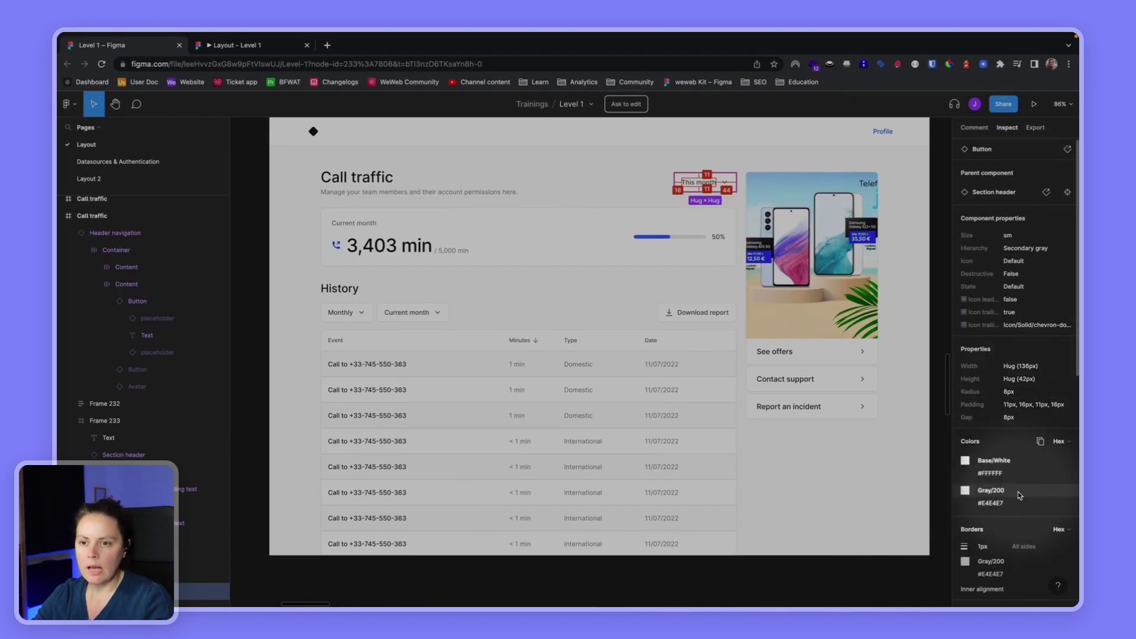
pyautogui.scroll(-2, 1006, 509)
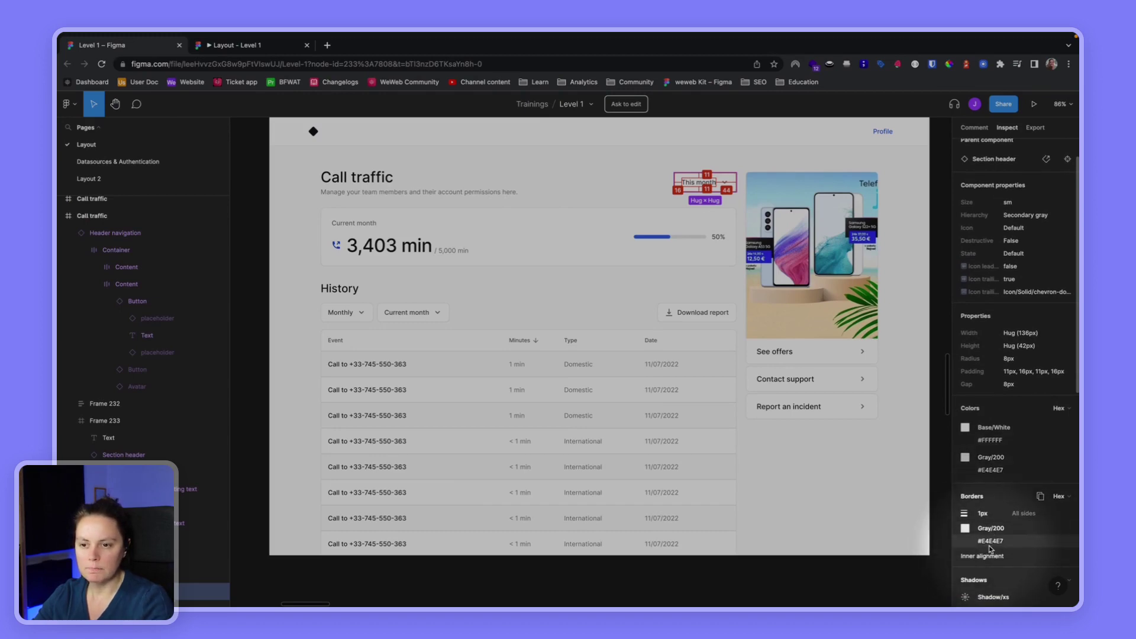
pyautogui.hotkey('ctrl', 'Left')
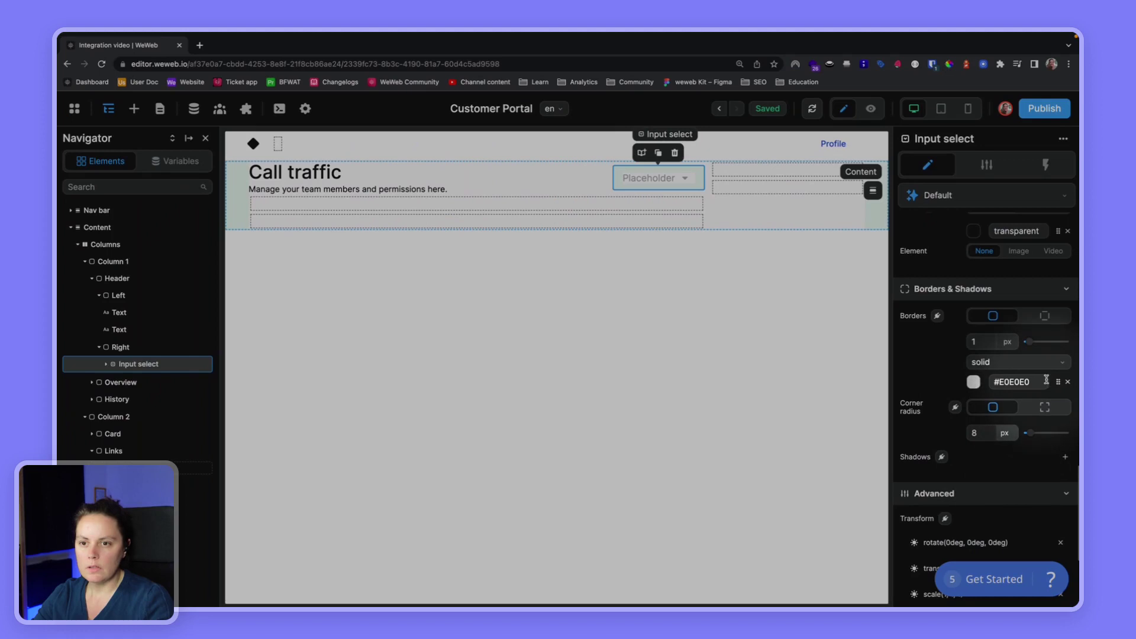
# Step: Create a design system color named Gray/200 with hex #E4E4E7 for the Input select's border
pyautogui.click(1045, 382)
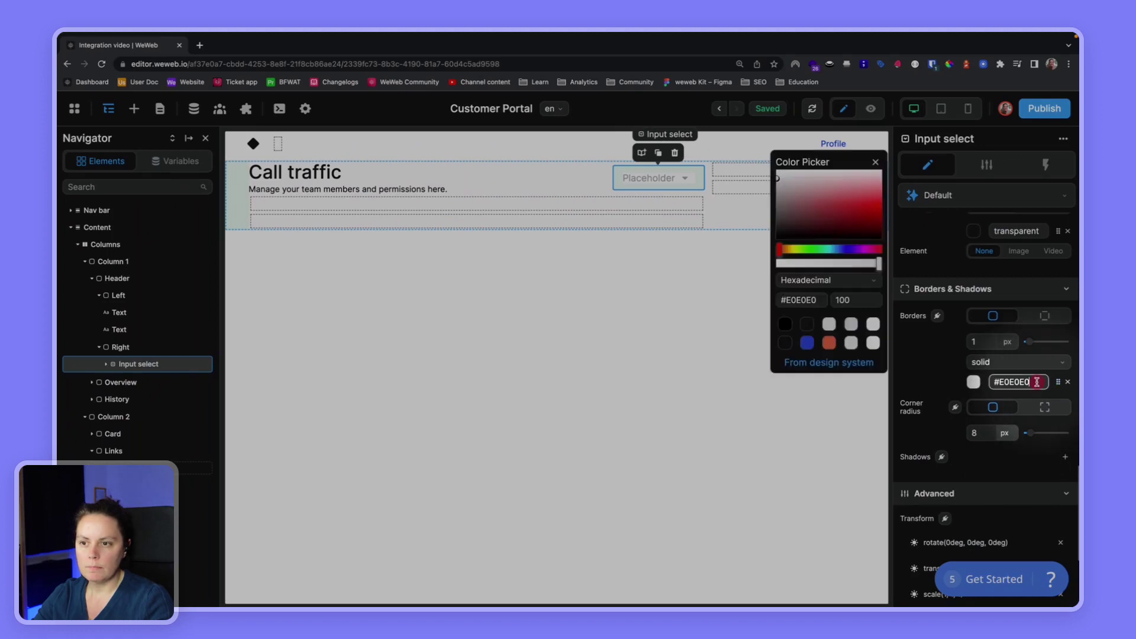
pyautogui.click(841, 362)
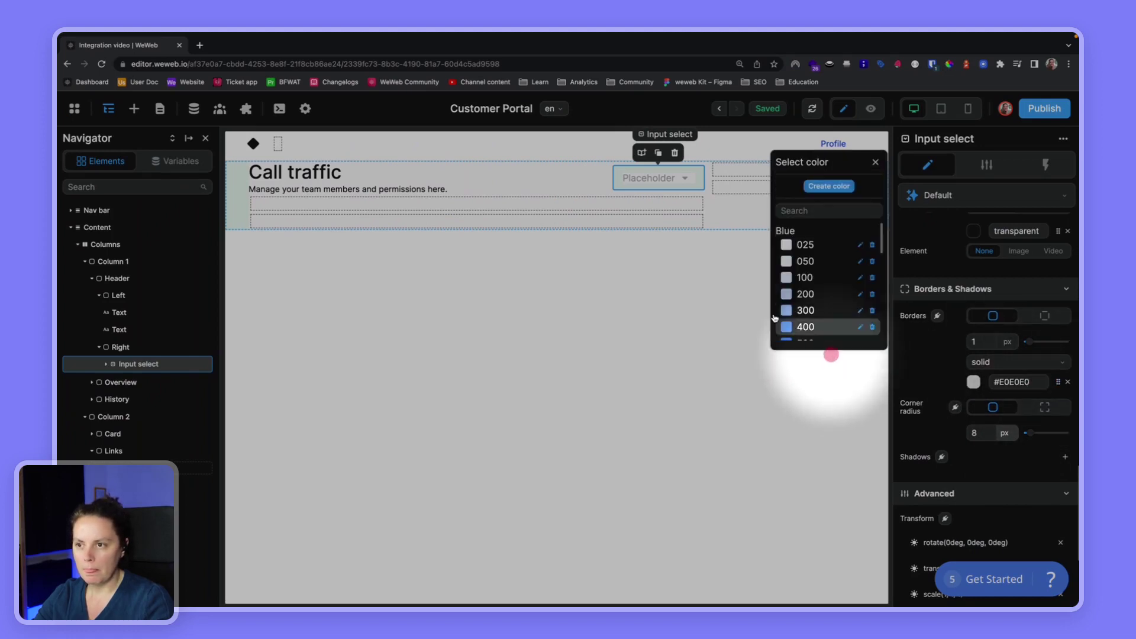
pyautogui.click(824, 190)
pyautogui.tripleClick(602, 380)
pyautogui.write('#E4E4E7')
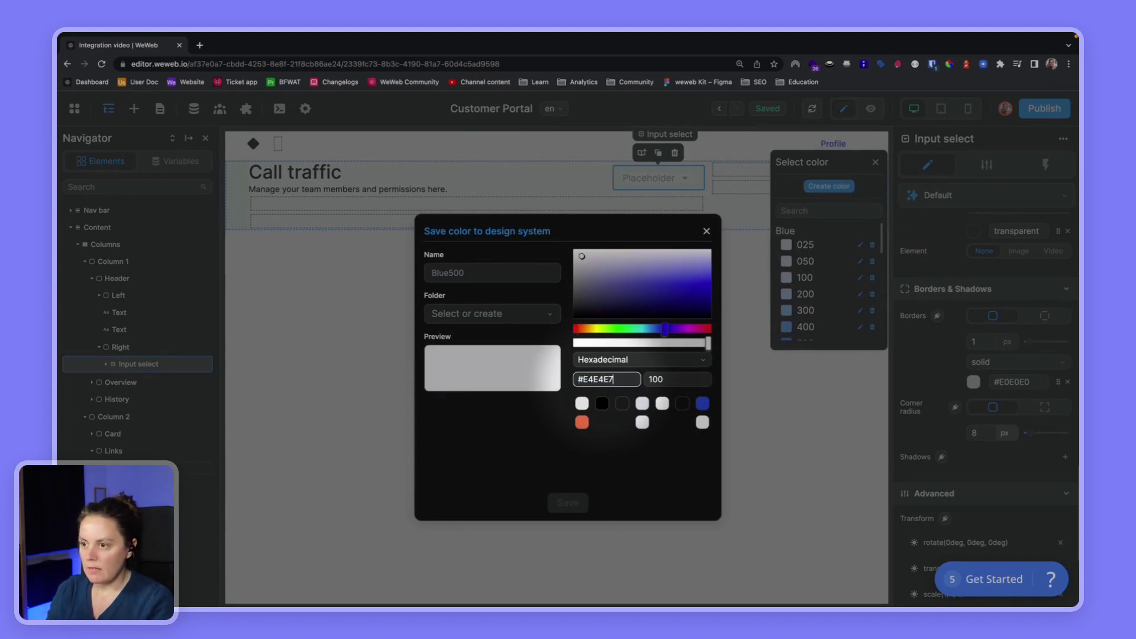
pyautogui.hotkey('ctrl', 'Right')
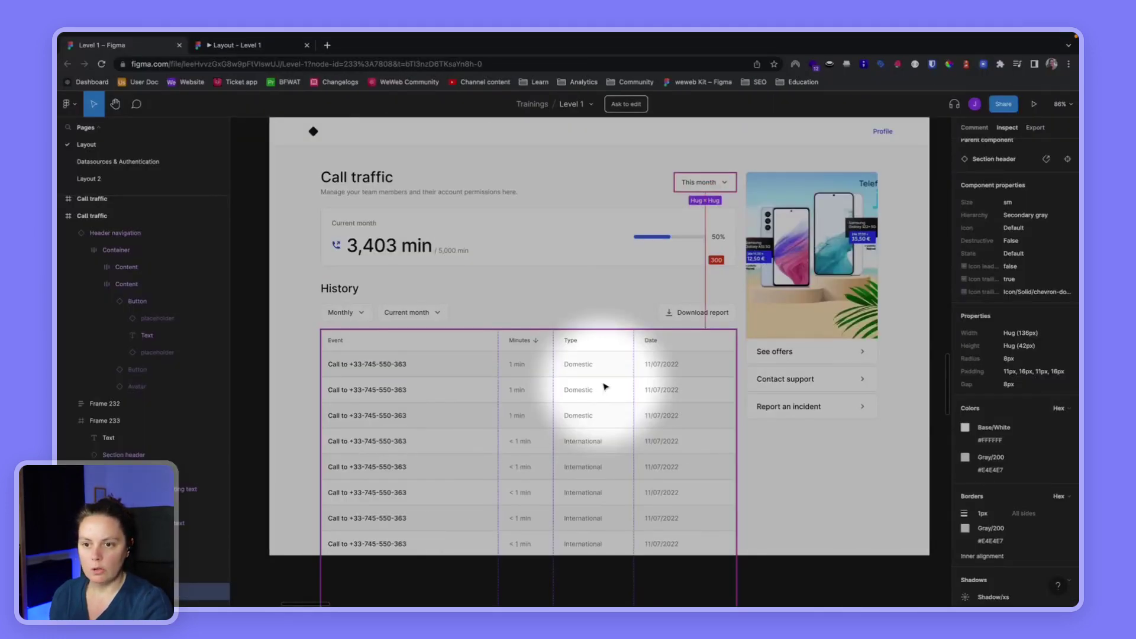
pyautogui.hotkey('ctrl', 'Left')
pyautogui.click(530, 272)
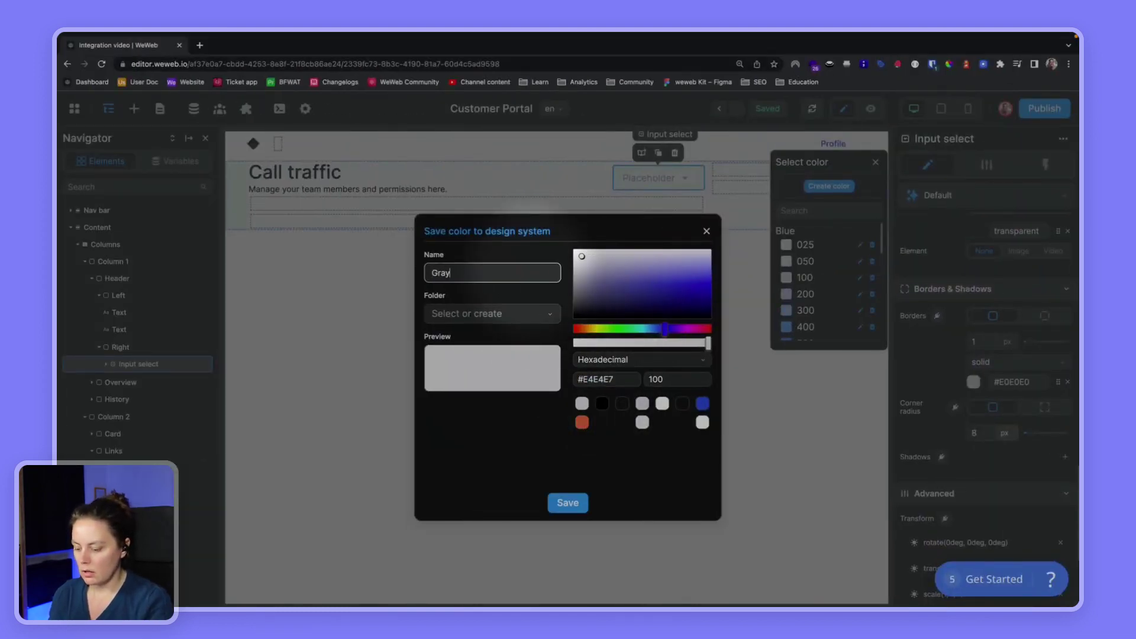
pyautogui.click(566, 504)
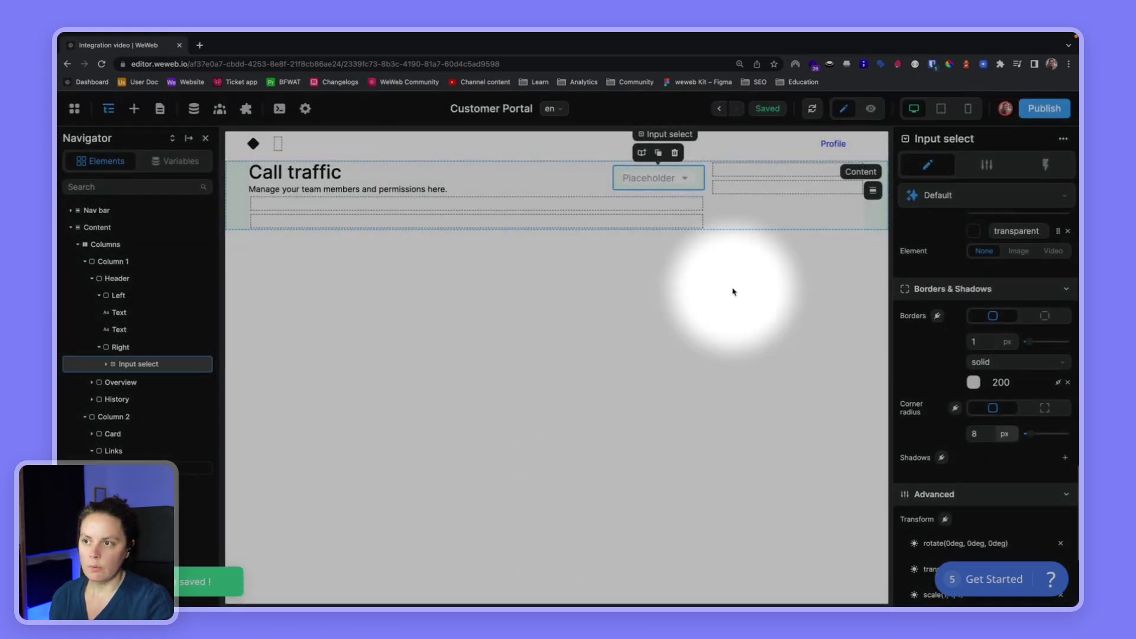
# Step: Check the This month button's text in Figma and set the Input select's placeholder to "This month"
pyautogui.click(755, 172)
pyautogui.hotkey('ctrl', 'Right')
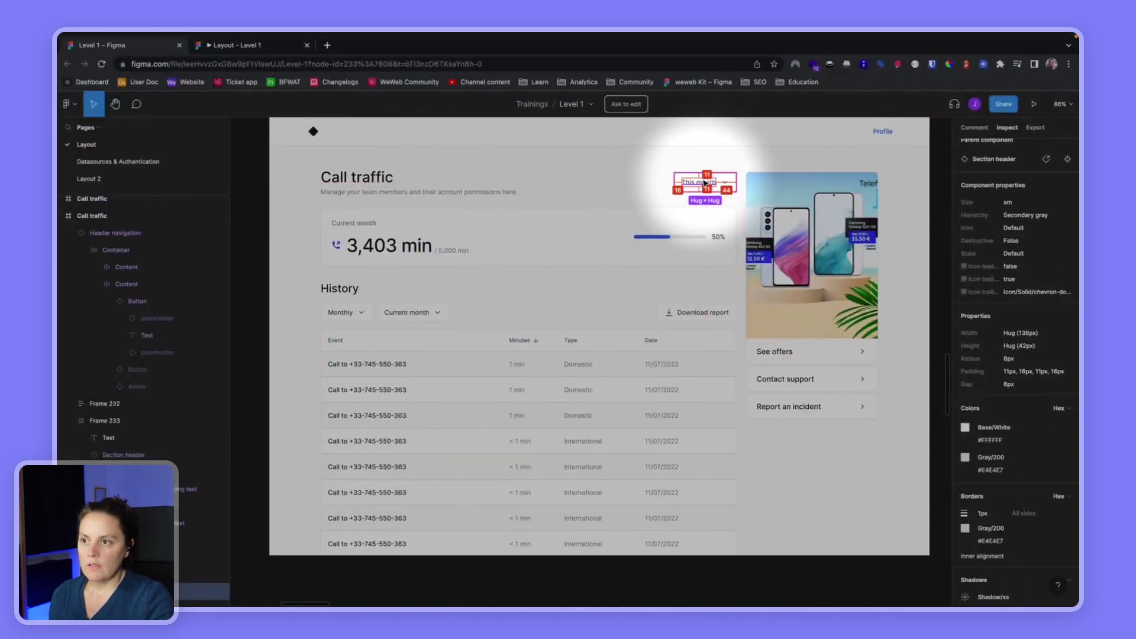
pyautogui.click(705, 183)
pyautogui.hotkey('ctrl', 'Left')
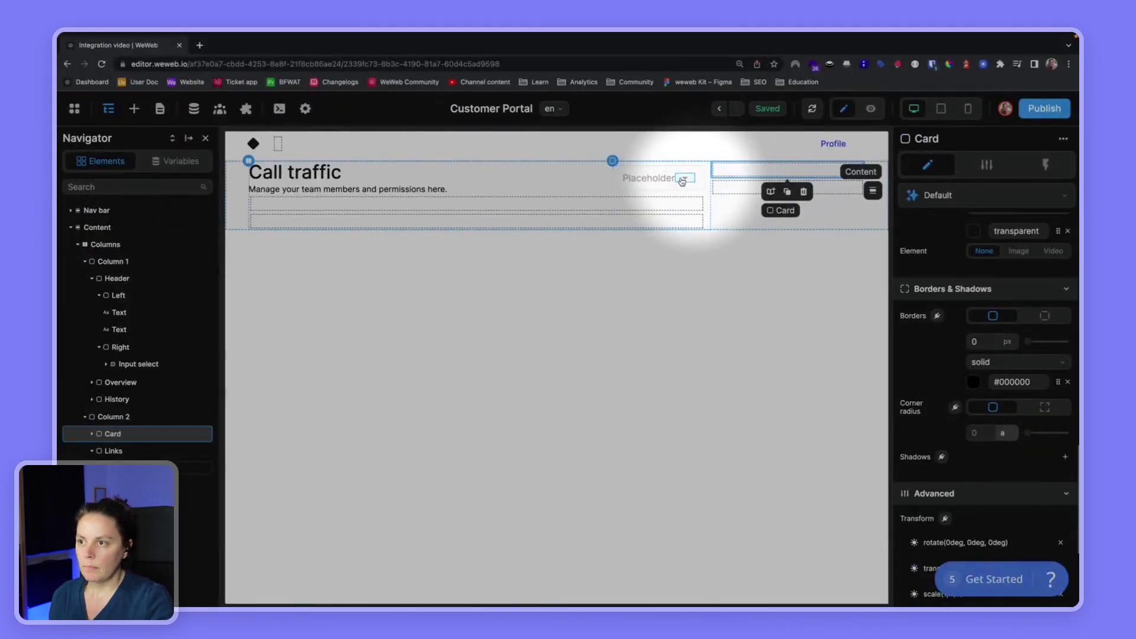
pyautogui.click(652, 178)
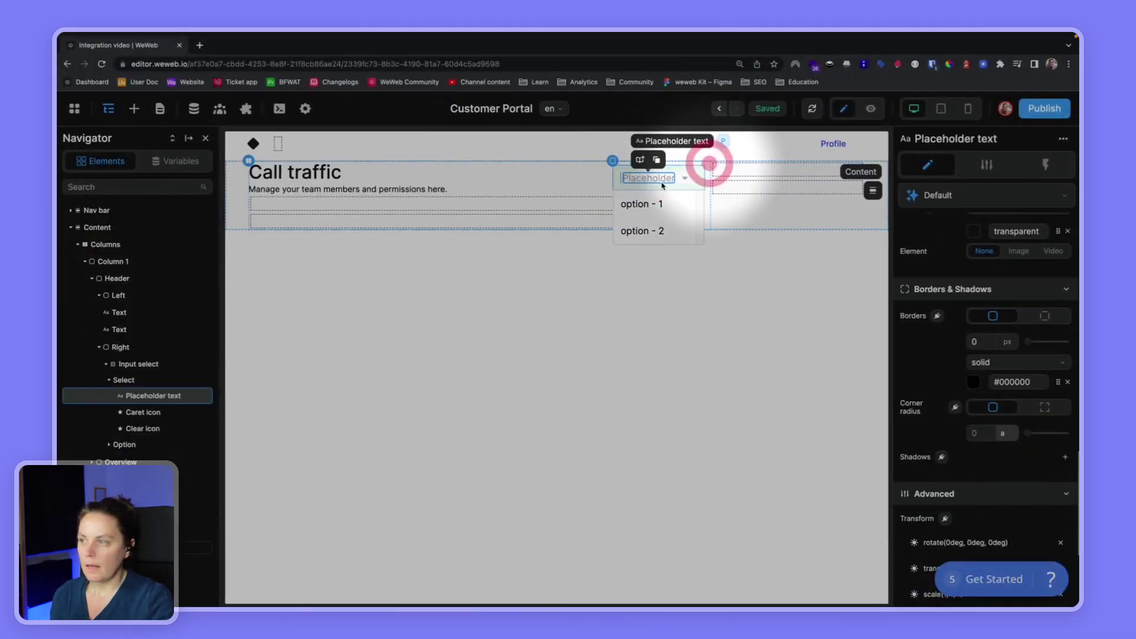
pyautogui.click(139, 364)
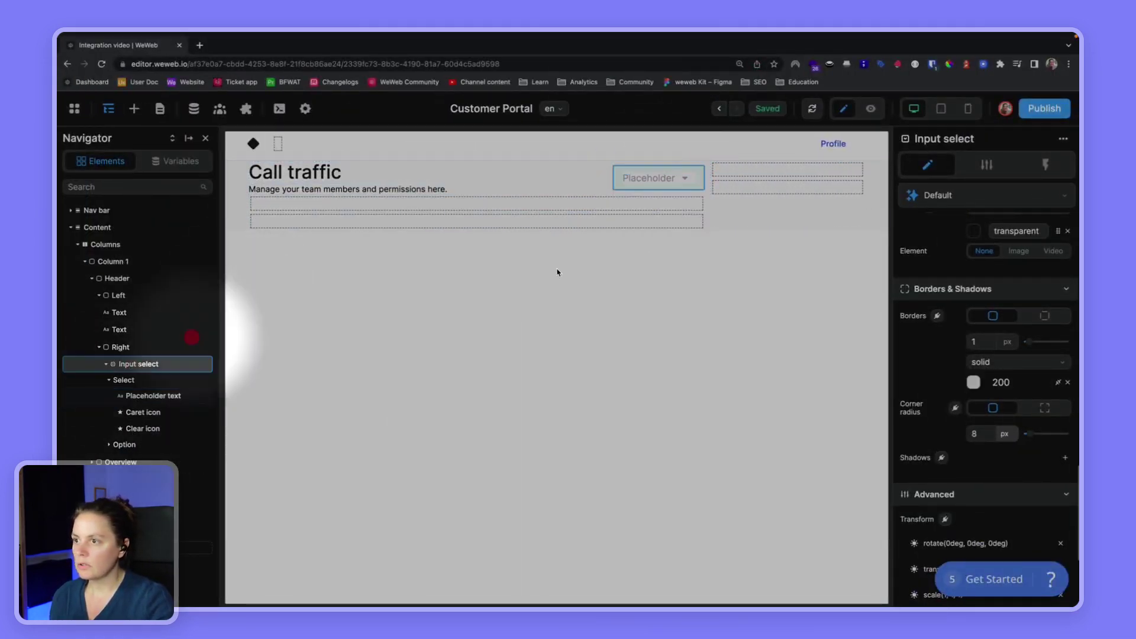
pyautogui.click(1006, 167)
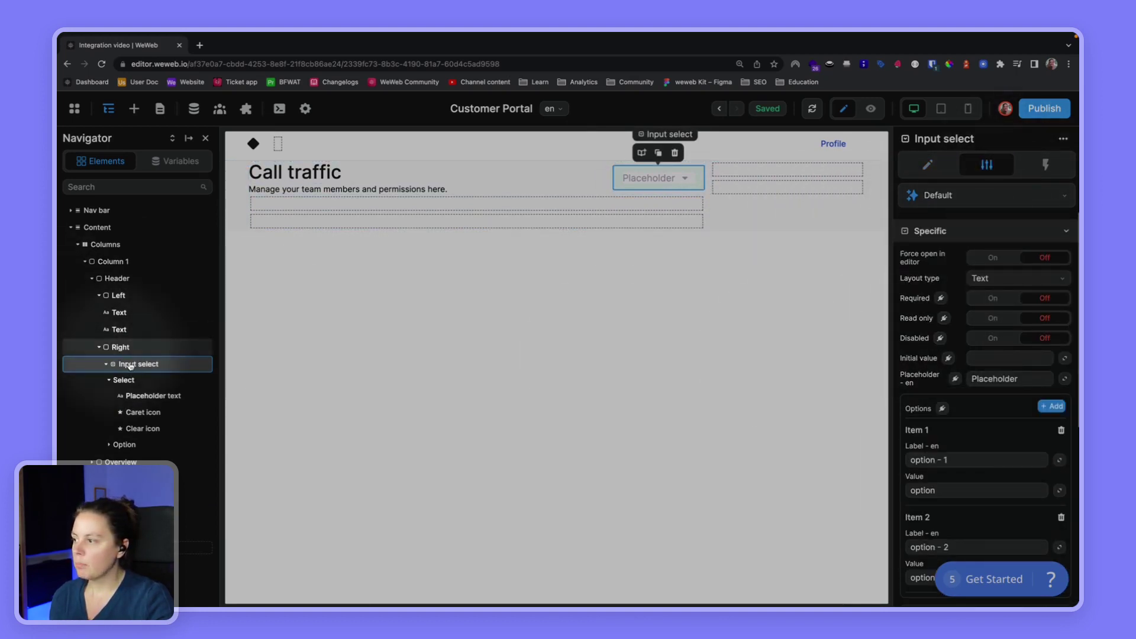
pyautogui.click(992, 380)
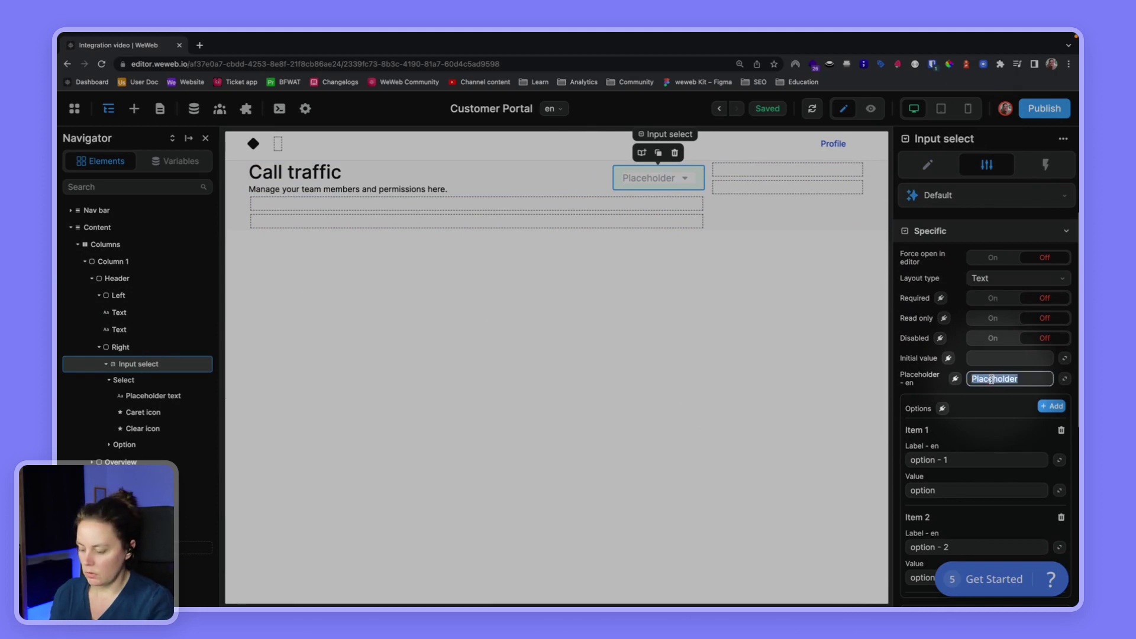
pyautogui.doubleClick(992, 379)
pyautogui.write('This month')
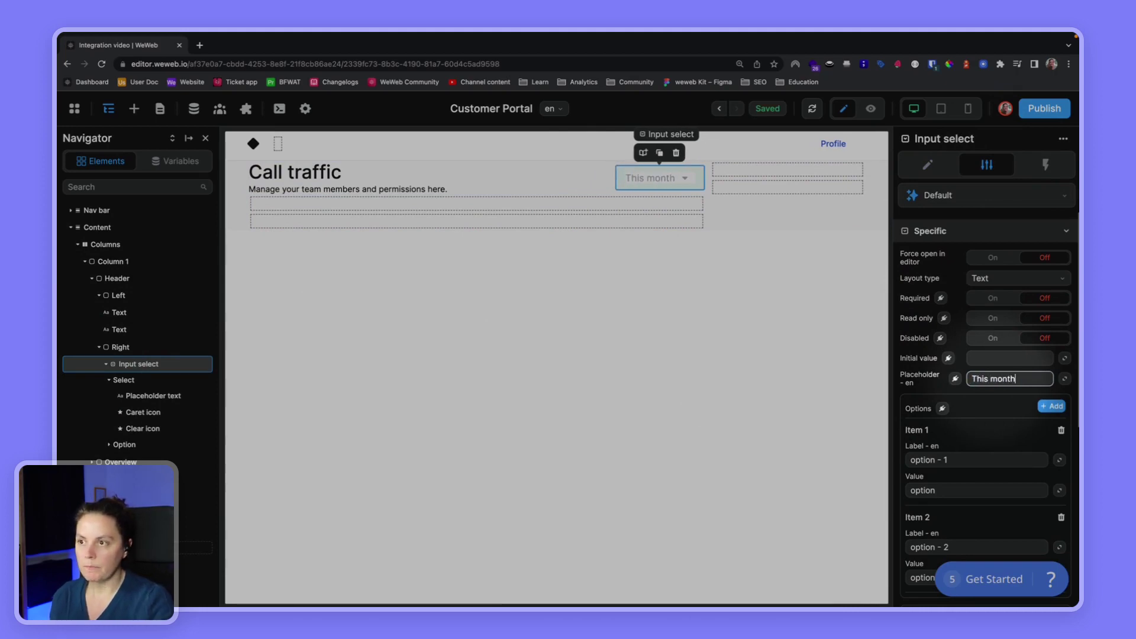
# Step: Check the This month text's color in Figma and set the Placeholder text's color to #3F3F46
pyautogui.hotkey('ctrl', 'Right')
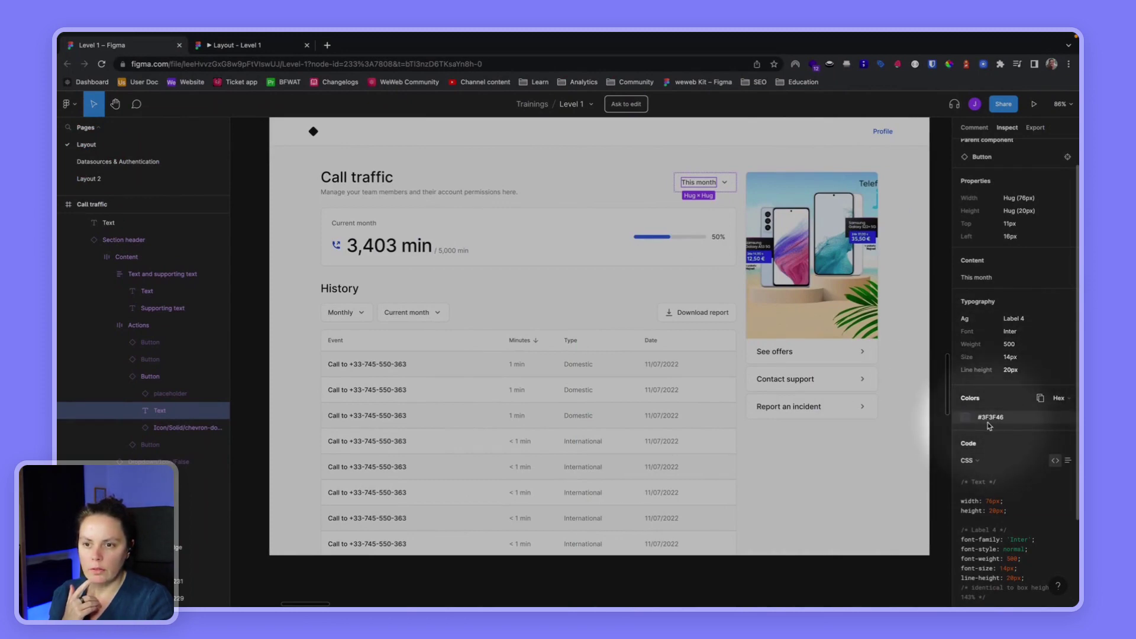
pyautogui.hotkey('ctrl', 'Left')
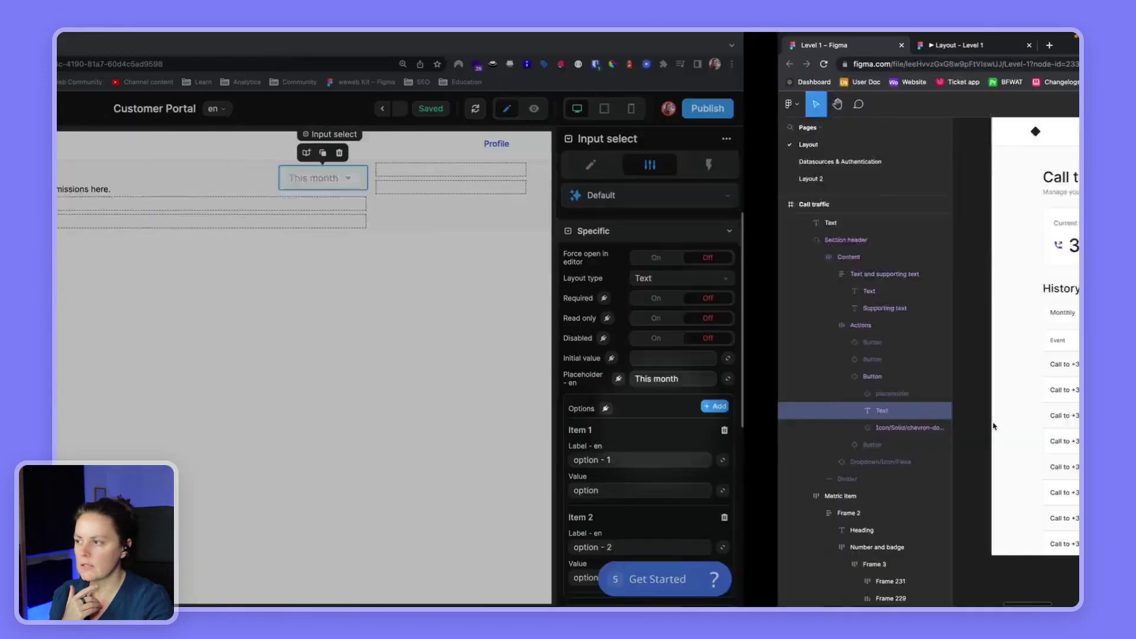
pyautogui.click(152, 396)
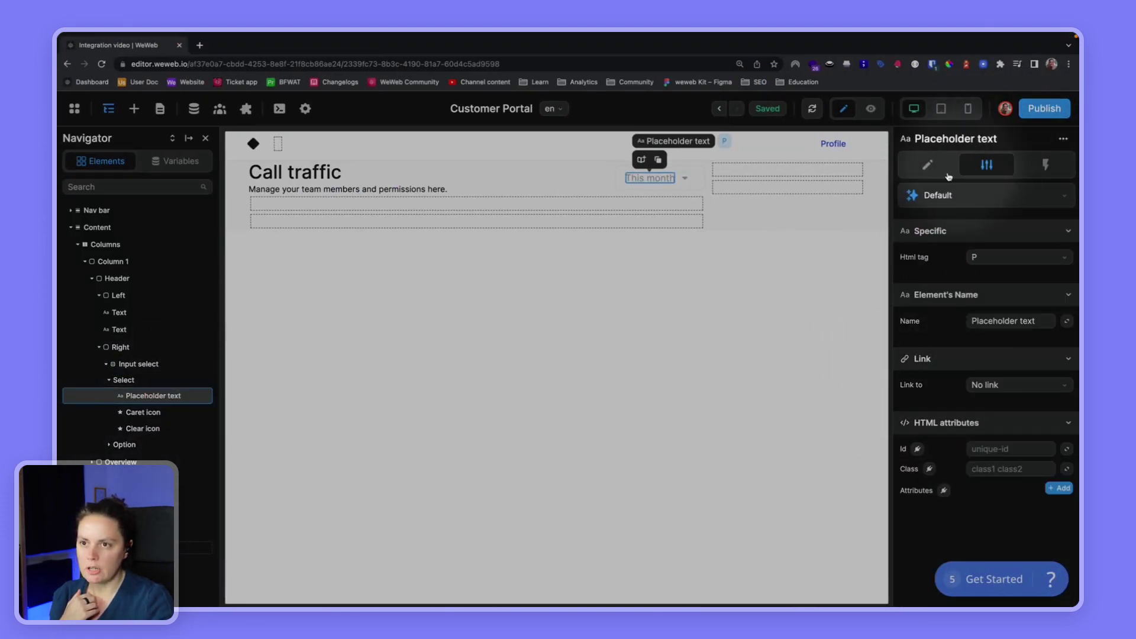
pyautogui.click(927, 165)
pyautogui.click(1009, 394)
pyautogui.write('#')
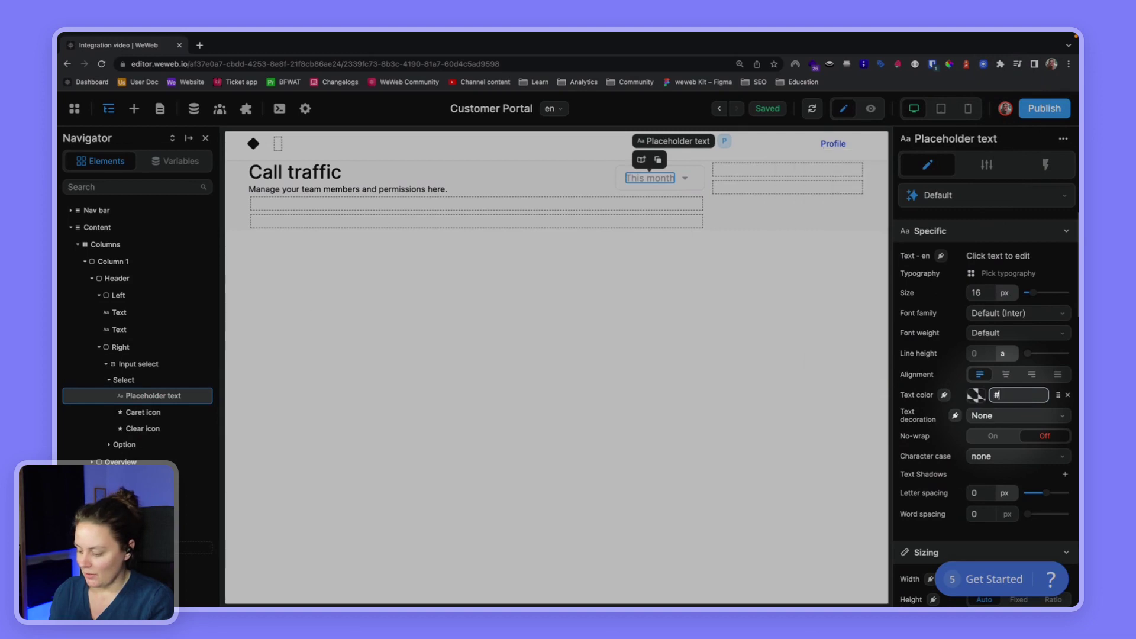
pyautogui.write('3F3F46')
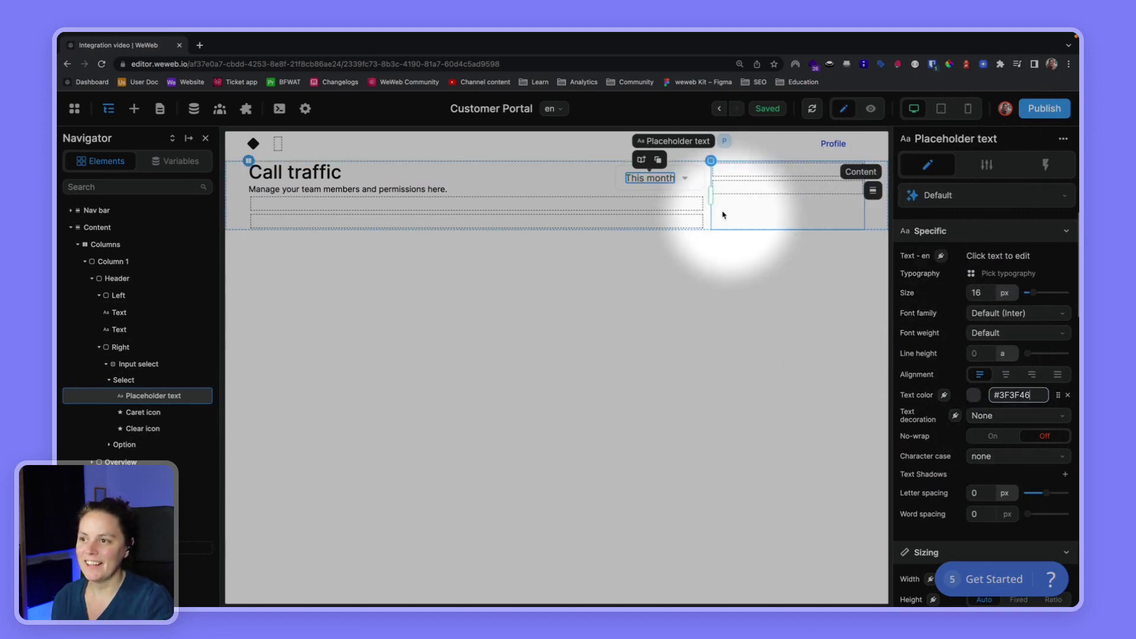
# Step: Select the Input select's Caret icon and inspect the color of the This month button's chevron in Figma
pyautogui.click(684, 179)
pyautogui.hotkey('ctrl', 'Right')
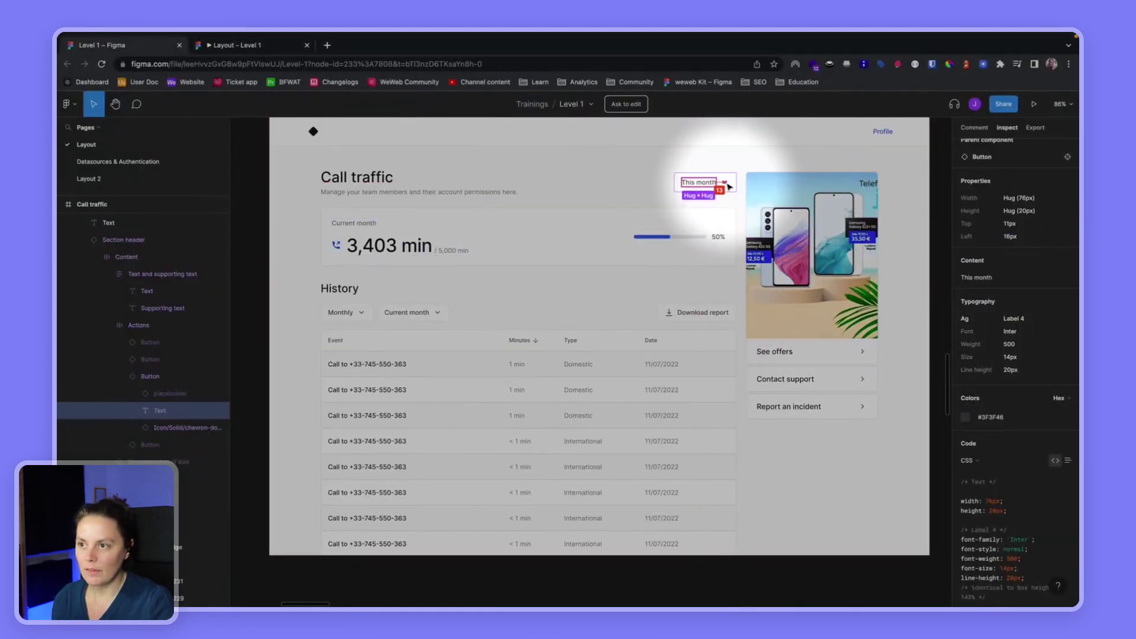
pyautogui.click(725, 182)
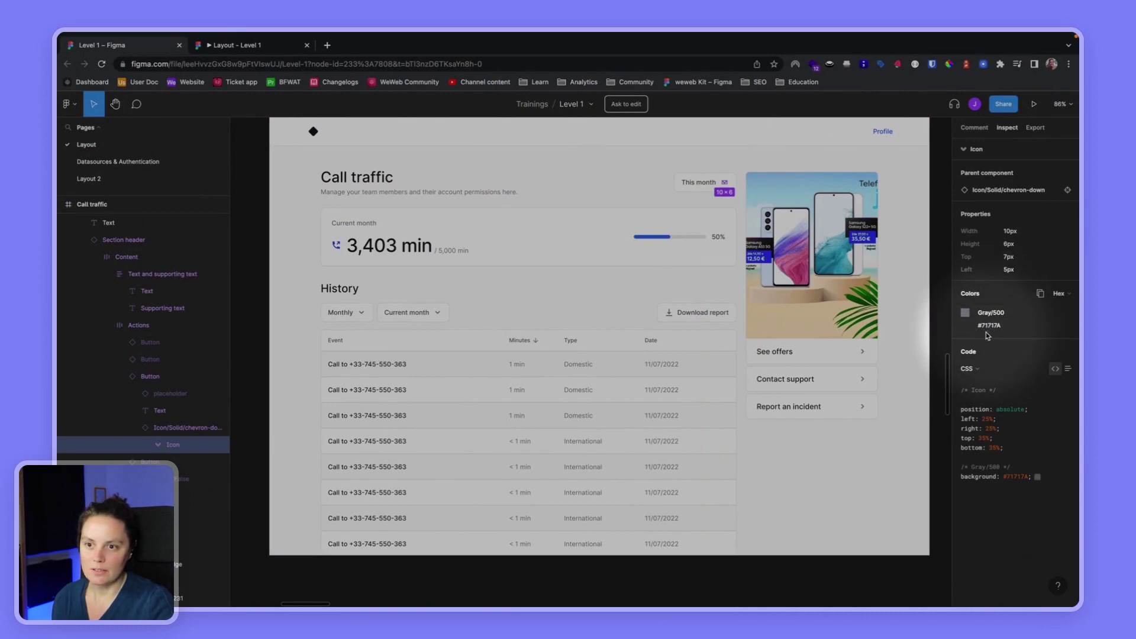
pyautogui.hotkey('alt', 'Tab')
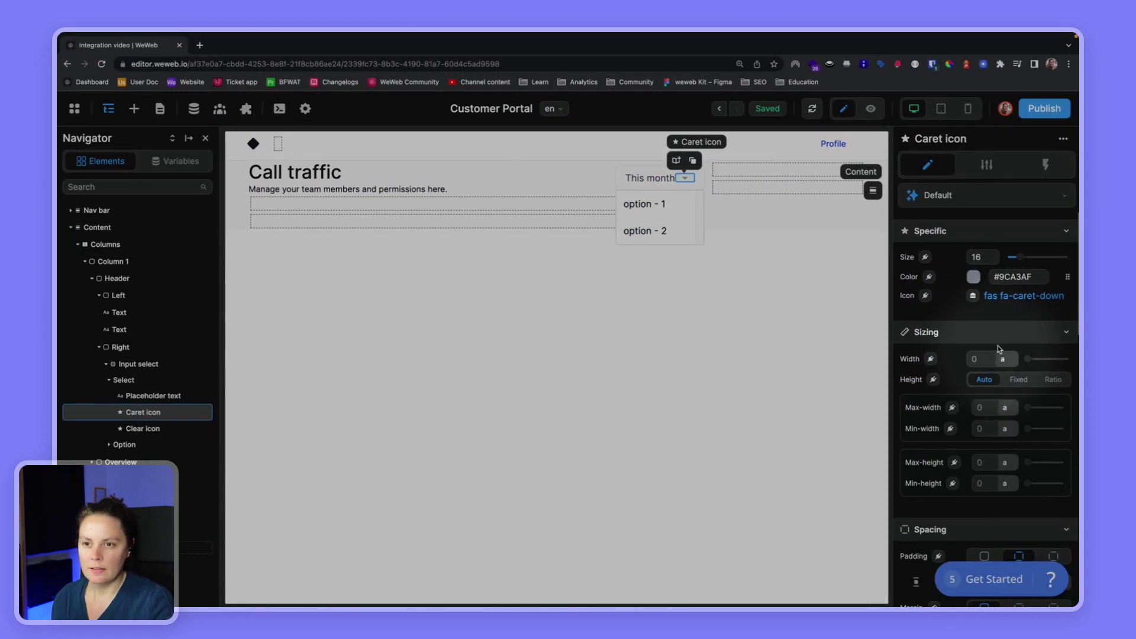
# Step: Create a design system color named Gray/500 with hex #71717A for the Caret icon
pyautogui.click(1014, 277)
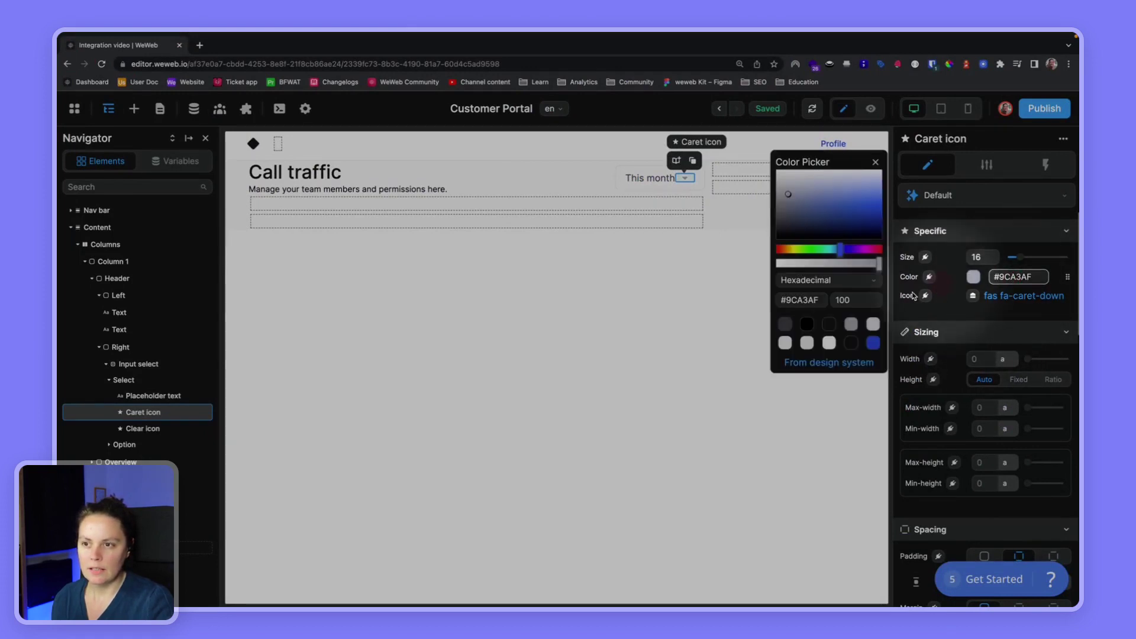
pyautogui.click(837, 365)
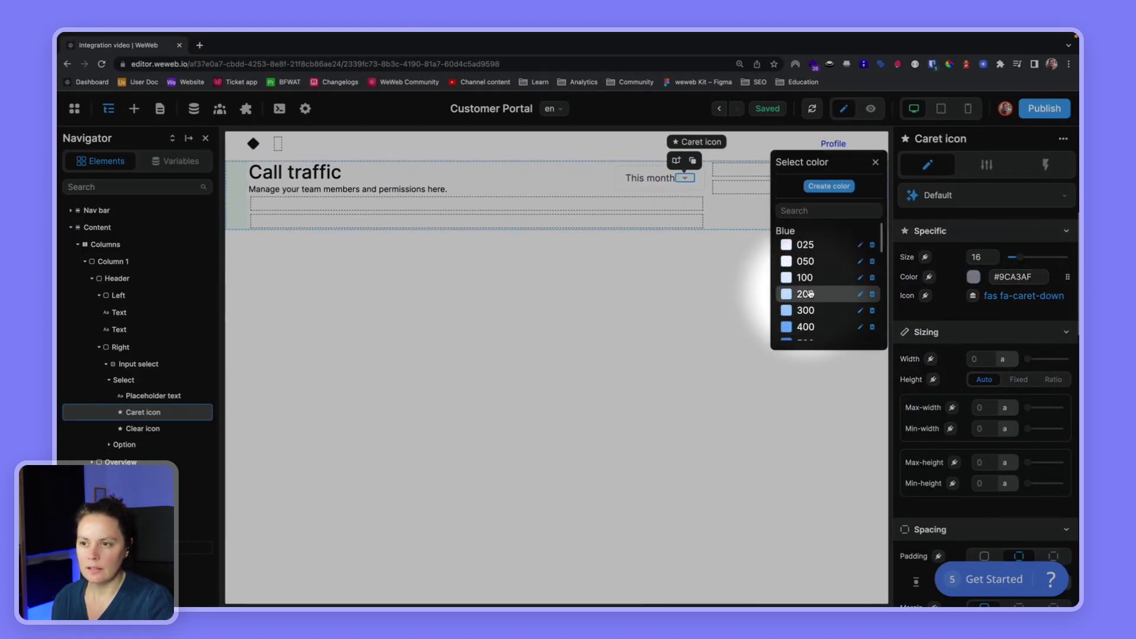
pyautogui.scroll(-5, 811, 294)
pyautogui.scroll(-3, 810, 295)
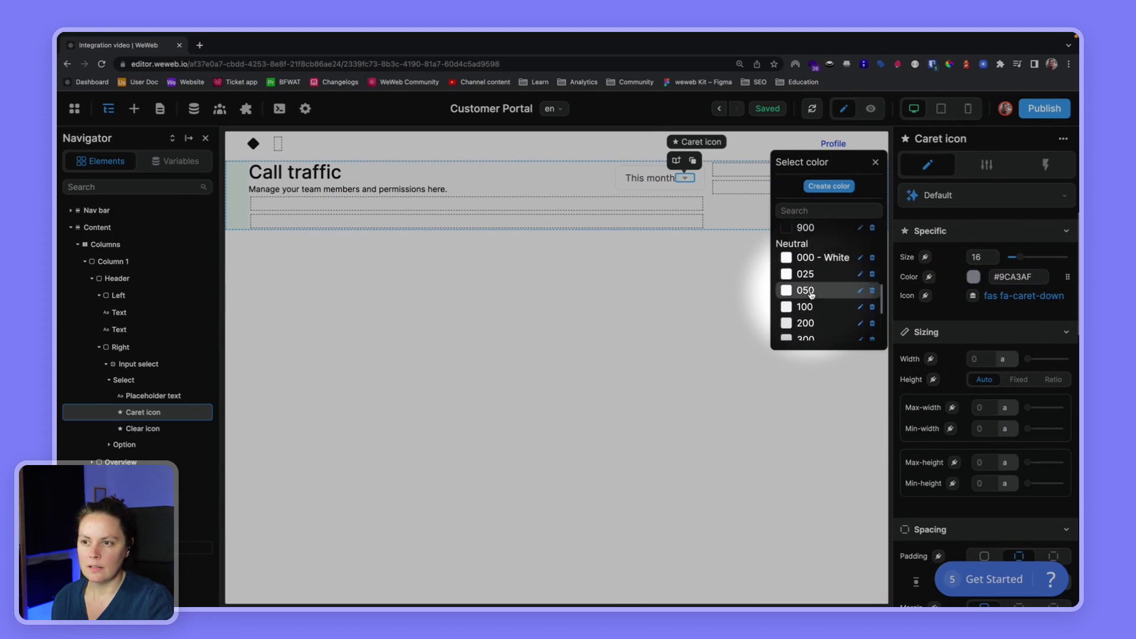
pyautogui.click(829, 186)
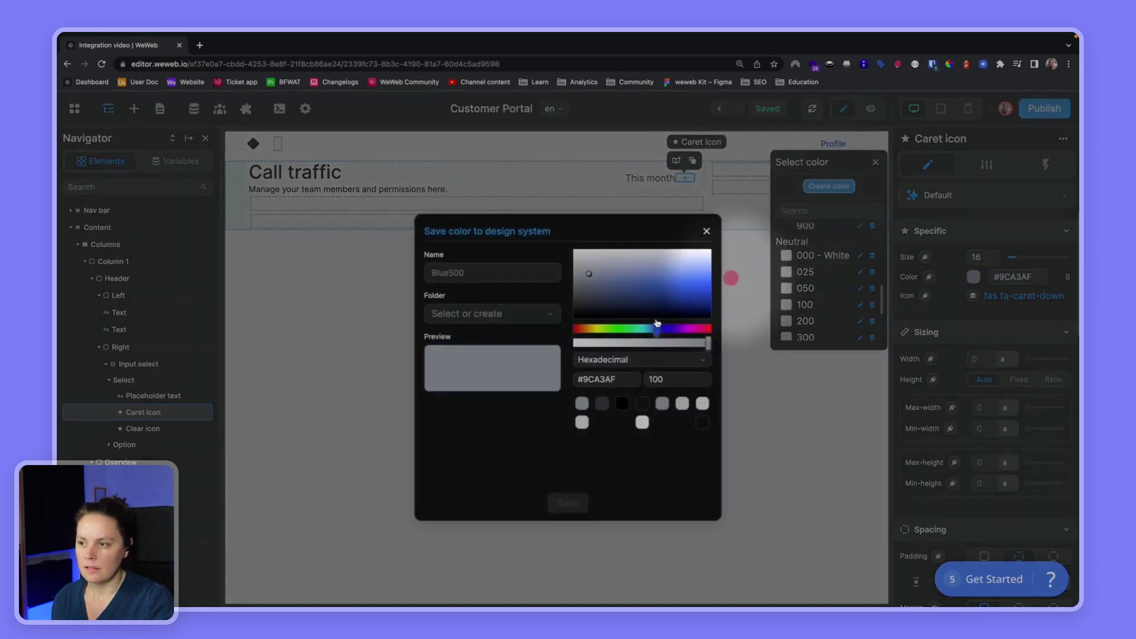
pyautogui.click(604, 378)
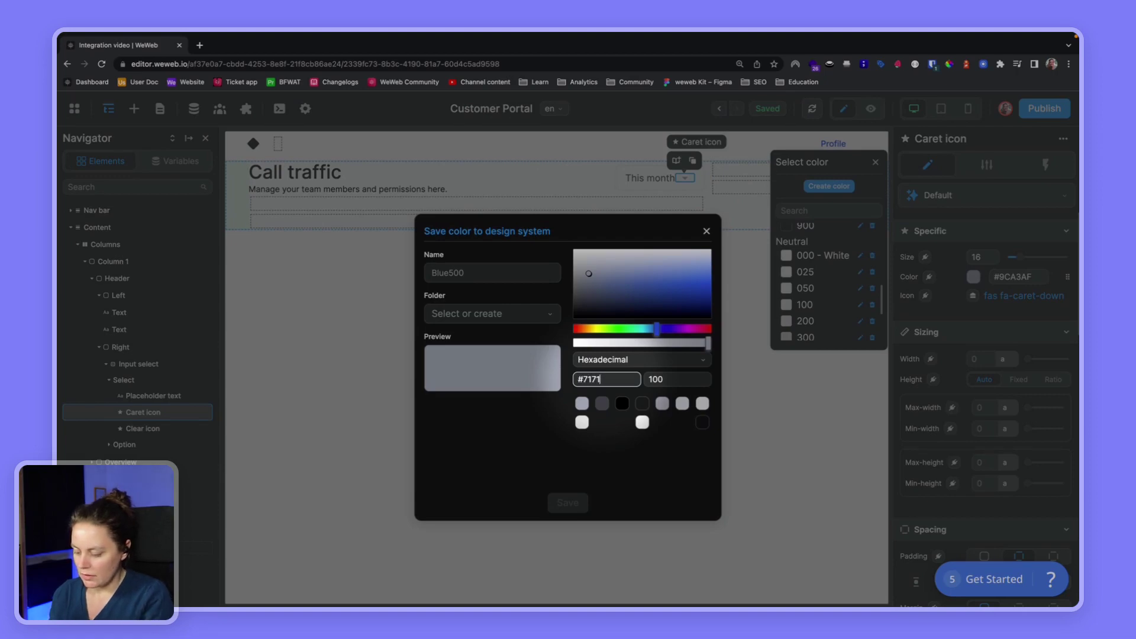
pyautogui.write('#71717A')
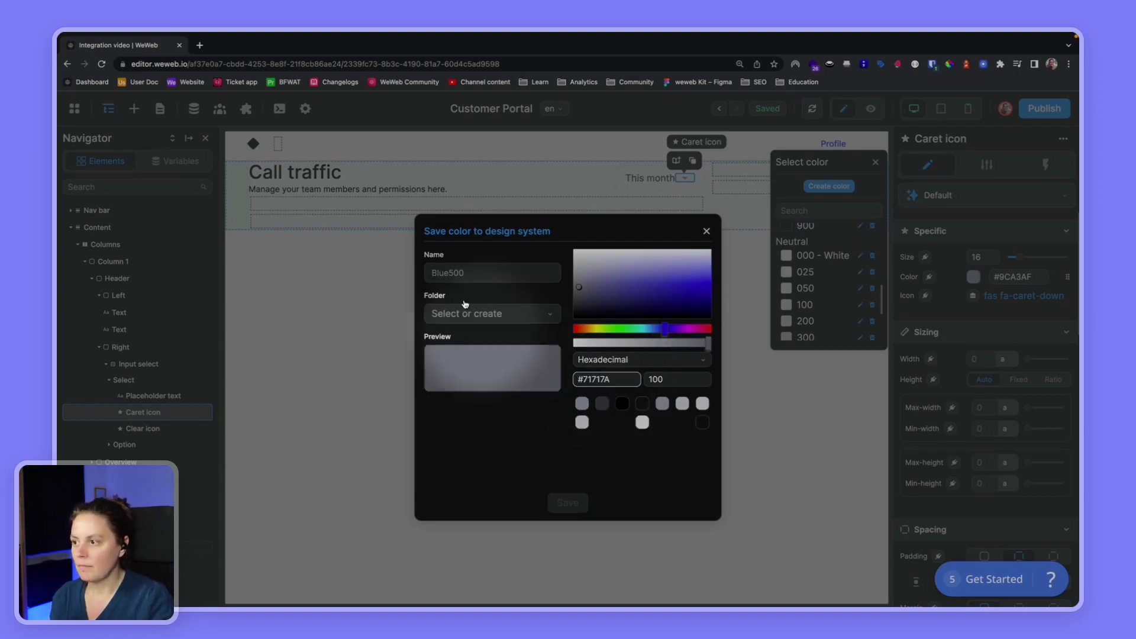
pyautogui.click(466, 276)
pyautogui.hotkey('ctrl', 'Right')
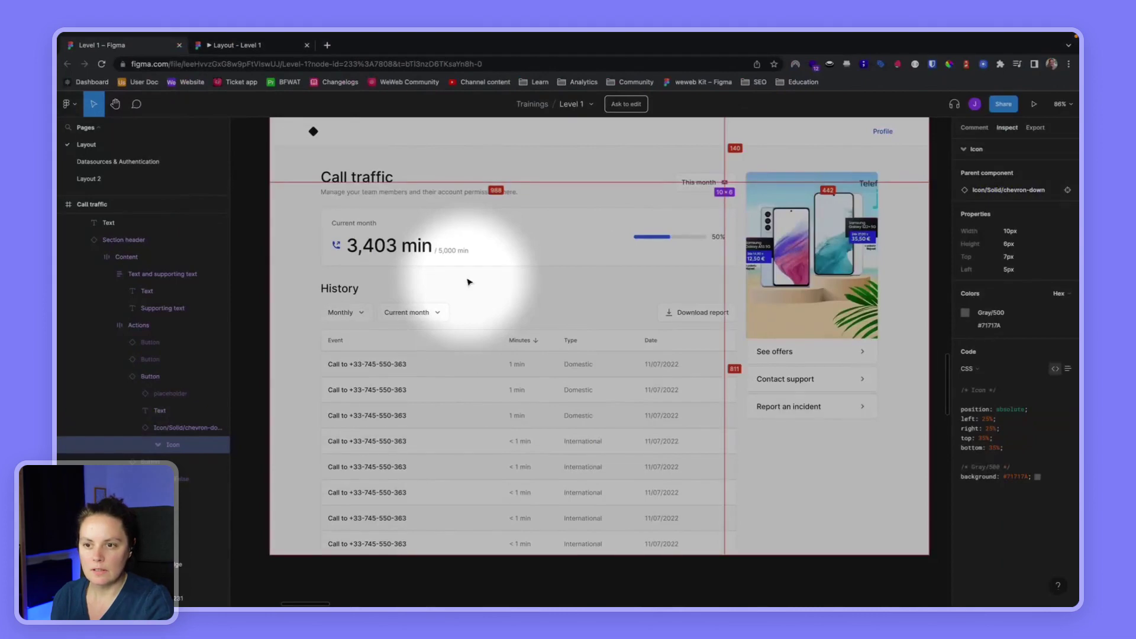
pyautogui.hotkey('ctrl', 'Left')
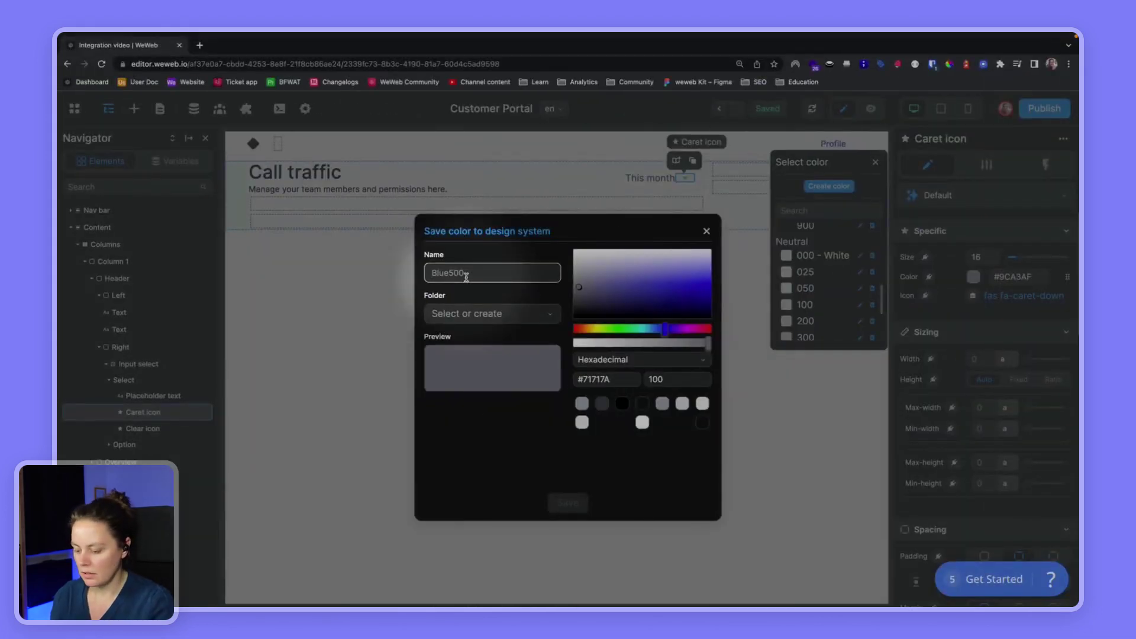
pyautogui.write('Gray/500')
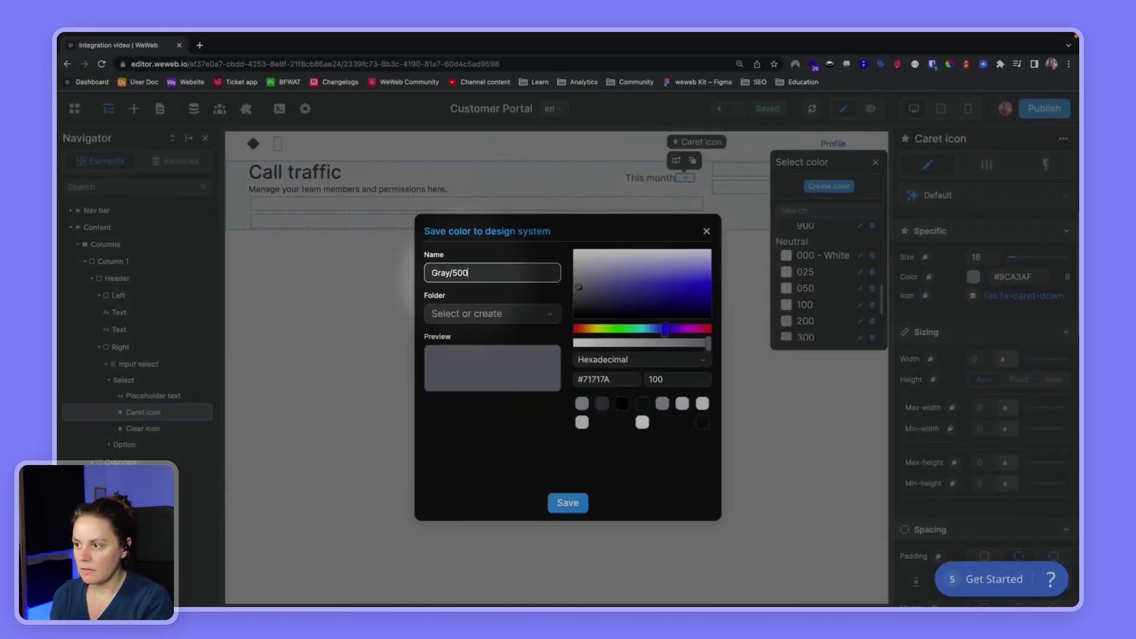
pyautogui.click(569, 503)
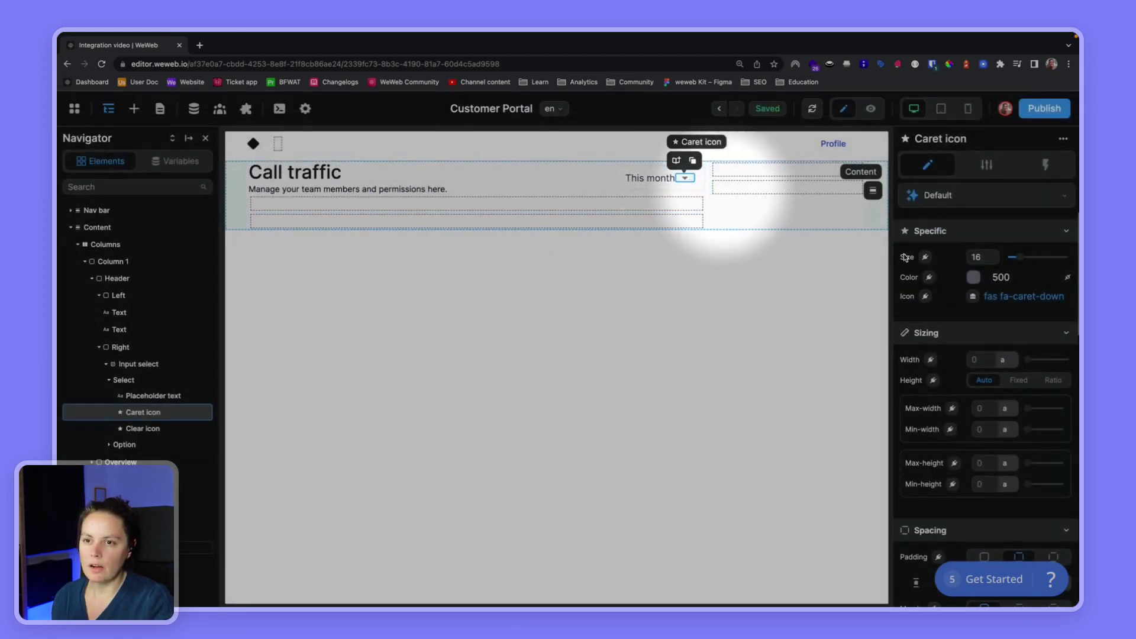
# Step: Check the This month button's chevron in Figma and replace the Caret icon with the single downward chevron from Hero Icons
pyautogui.hotkey('ctrl', 'Right')
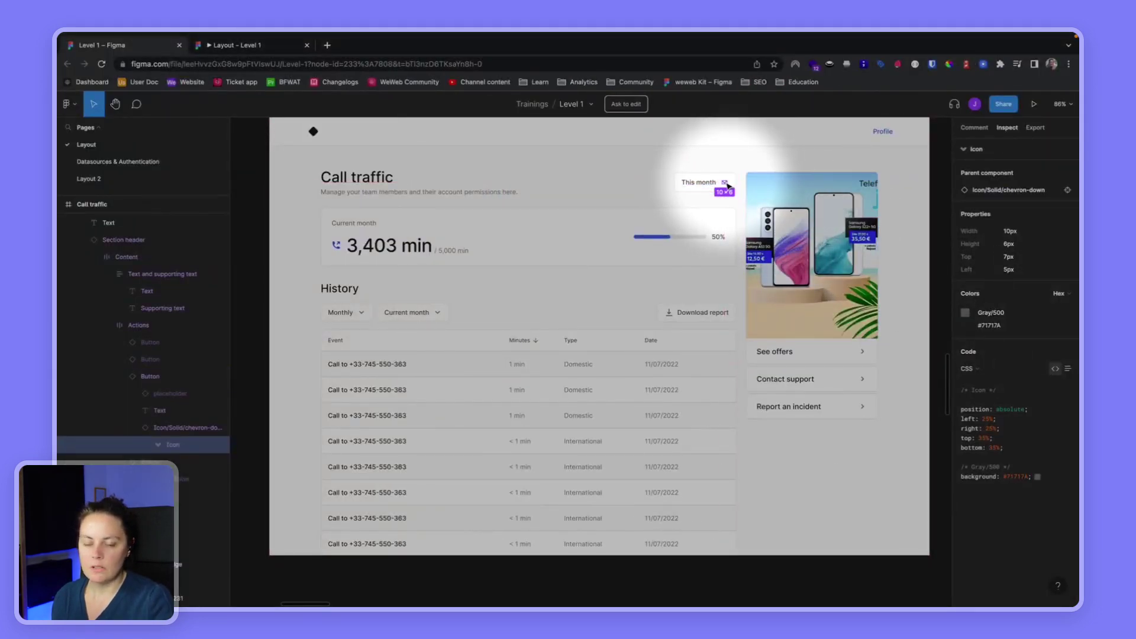
pyautogui.hotkey('ctrl', 'Left')
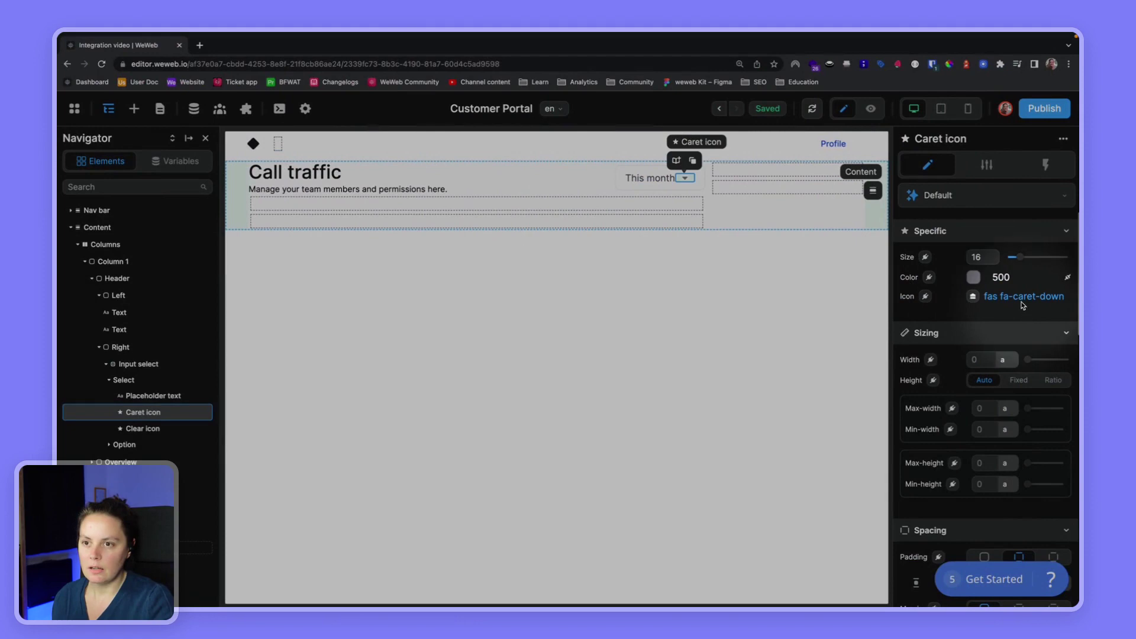
pyautogui.click(1020, 299)
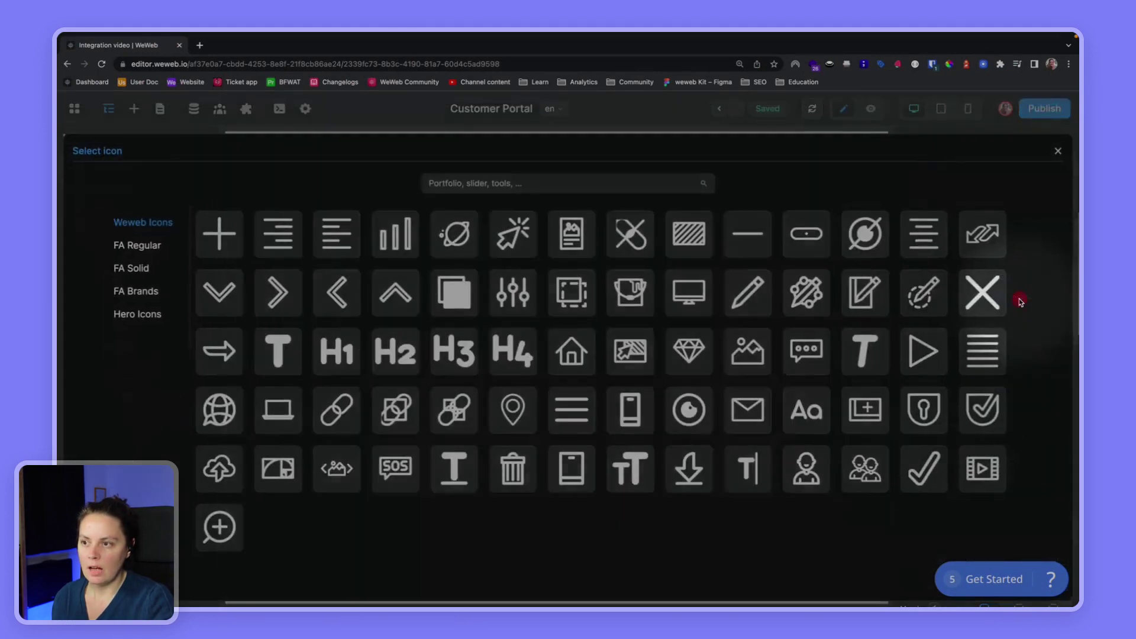
pyautogui.click(132, 315)
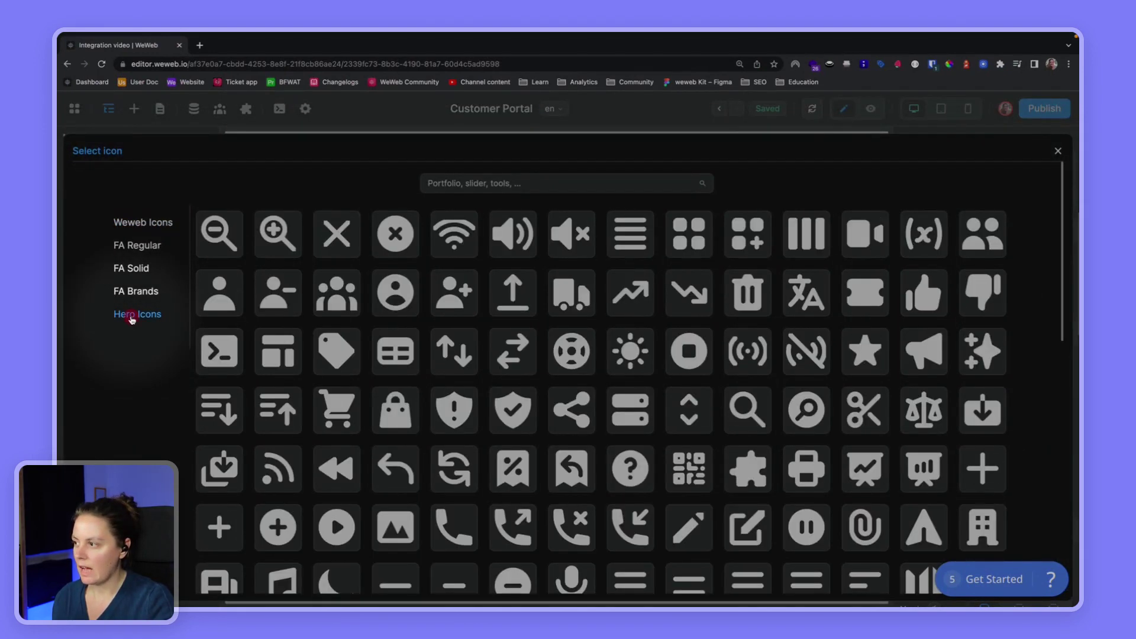
pyautogui.click(471, 183)
pyautogui.write('d')
pyautogui.write('hev')
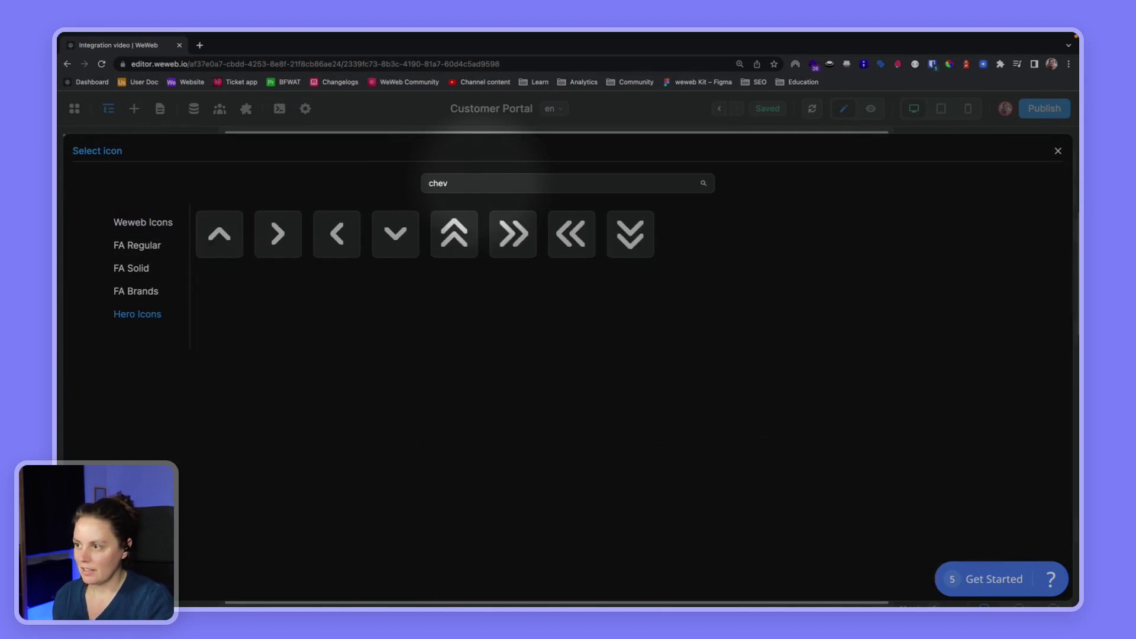
pyautogui.click(390, 239)
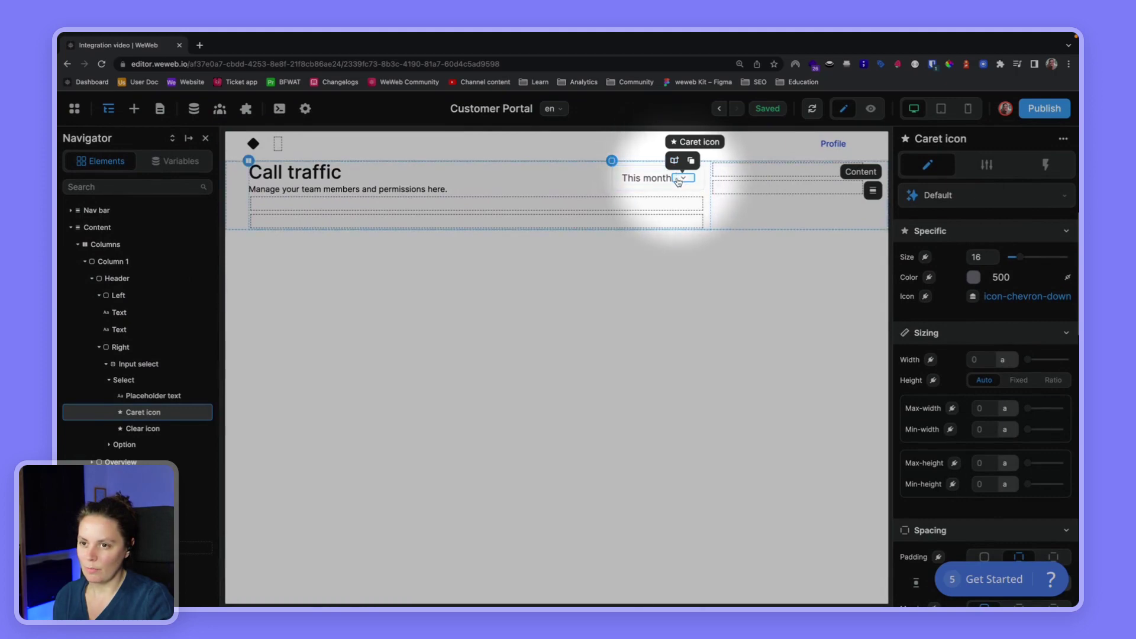
pyautogui.click(1028, 296)
pyautogui.click(133, 289)
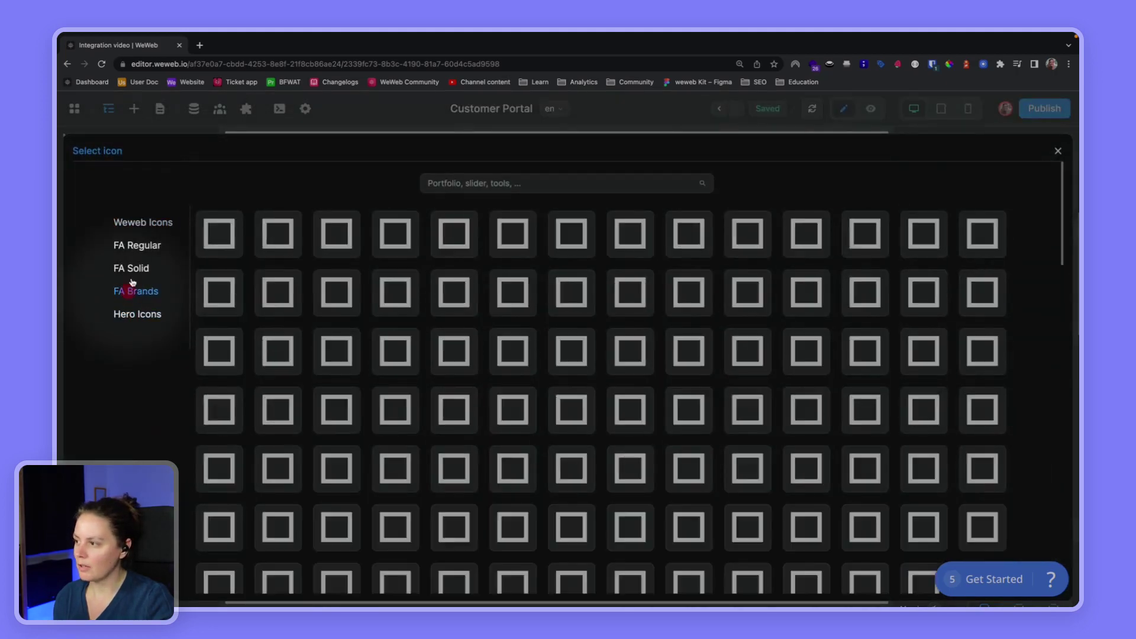
pyautogui.click(136, 245)
pyautogui.click(135, 314)
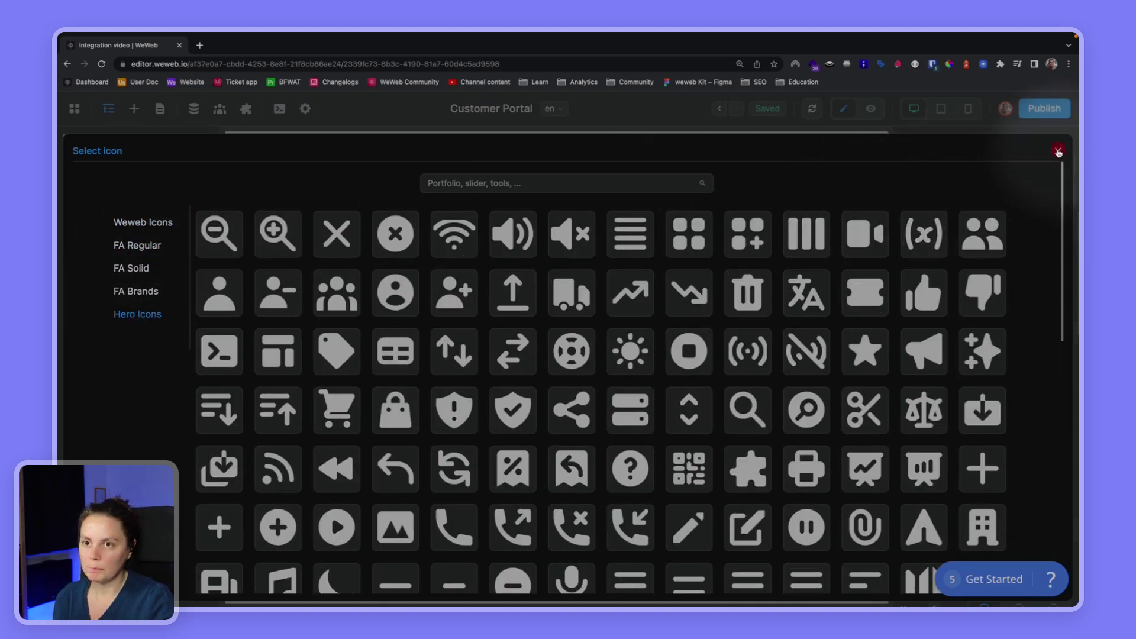
pyautogui.click(1058, 153)
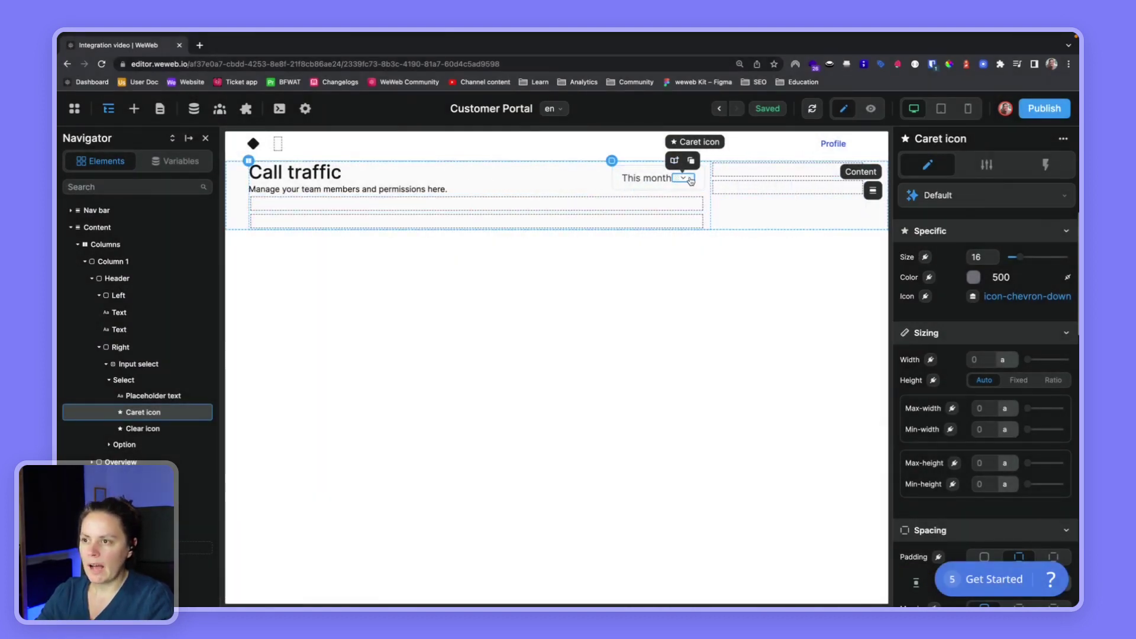
# Step: Set the Caret icon's padding to a uniform 0 px on all sides
pyautogui.scroll(-5, 923, 344)
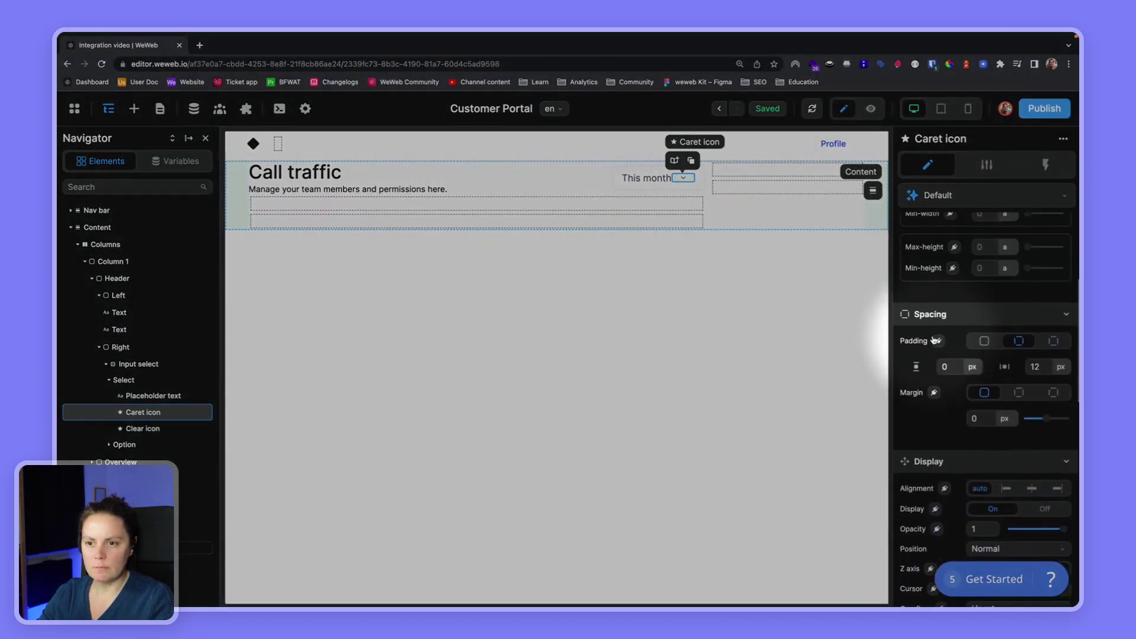
pyautogui.click(984, 341)
pyautogui.click(977, 367)
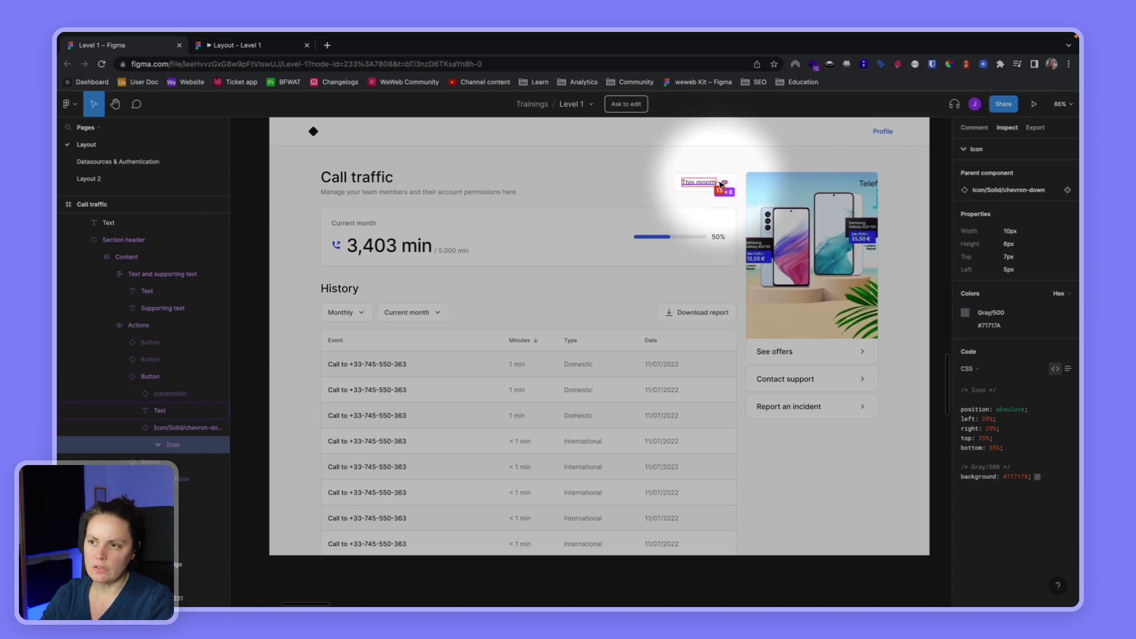
# Step: Give the Input select's Placeholder text individual side paddings, with 6 px on its right side
pyautogui.hotkey('ctrl', 'Left')
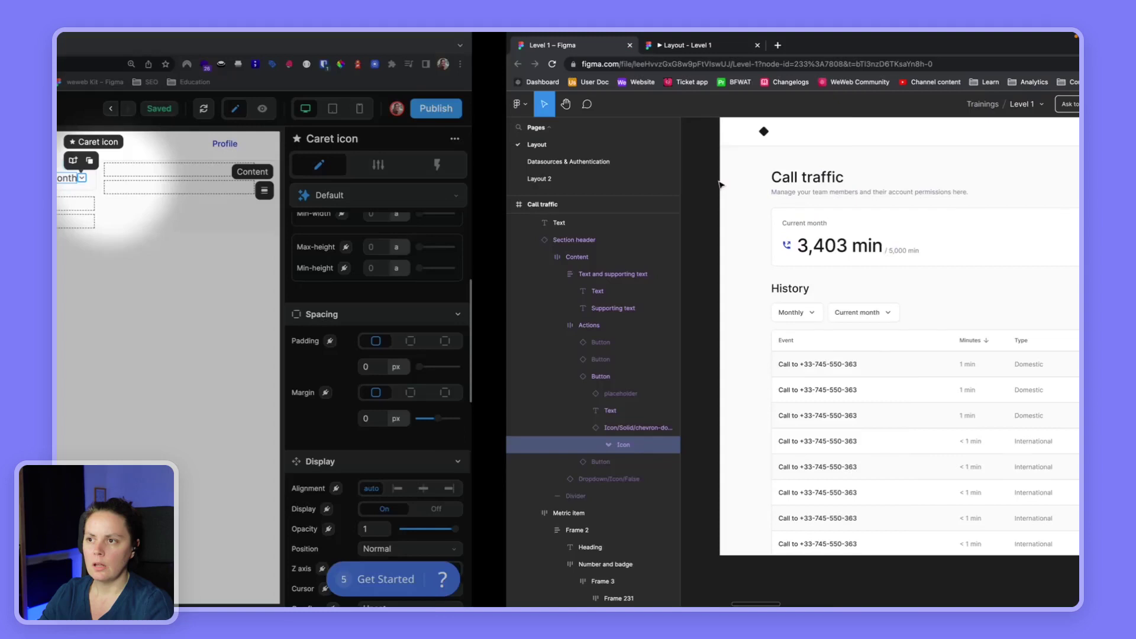
pyautogui.click(676, 181)
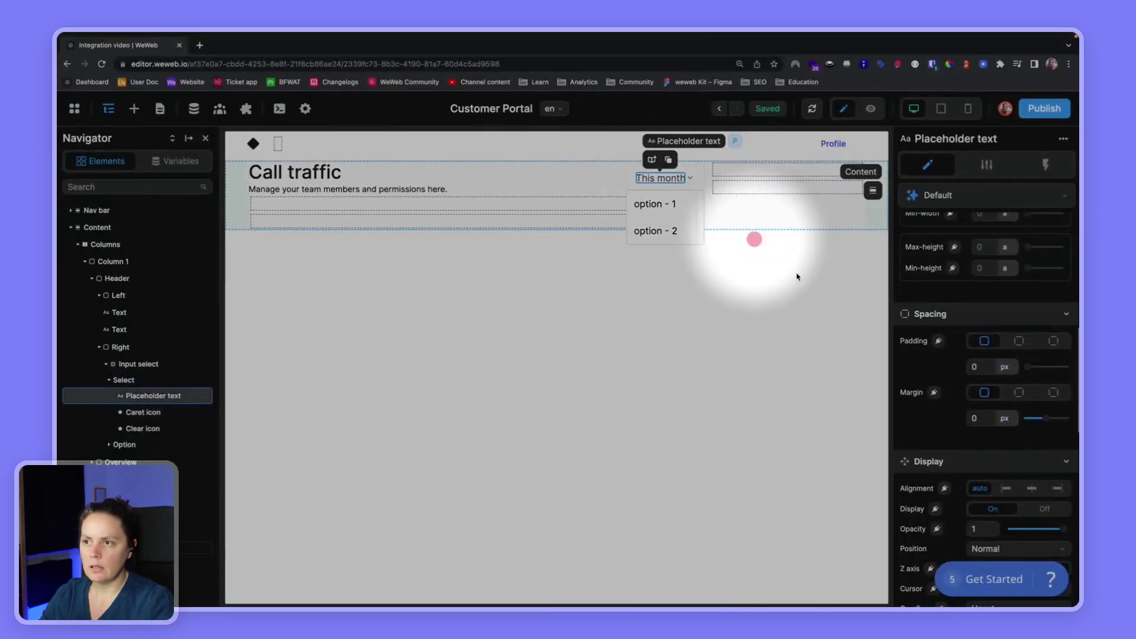
pyautogui.click(1053, 341)
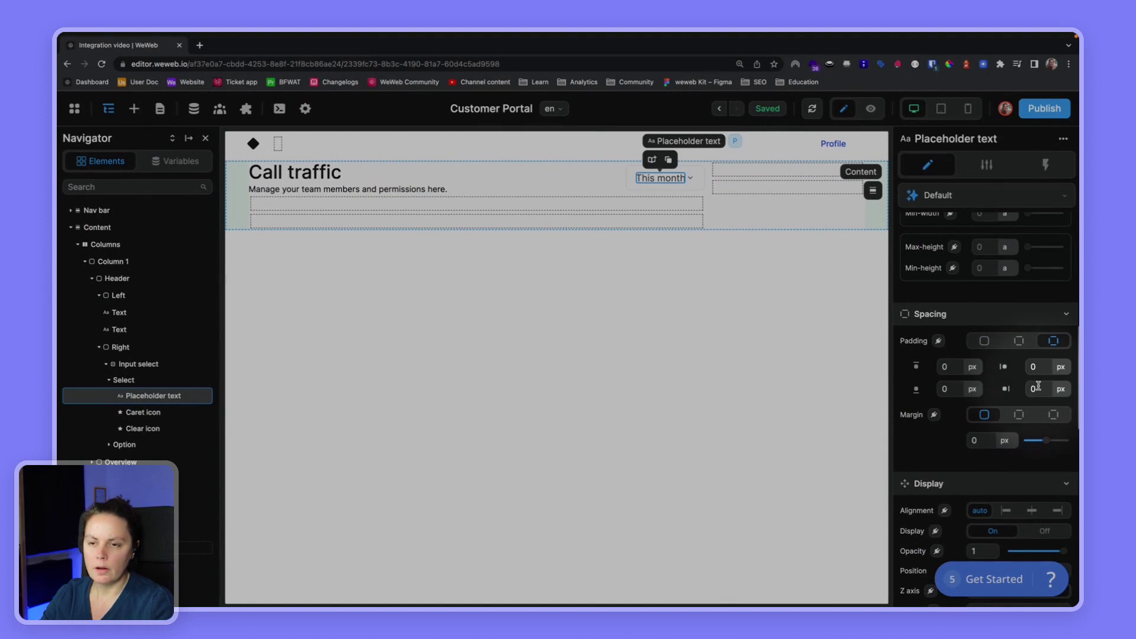
pyautogui.write('6')
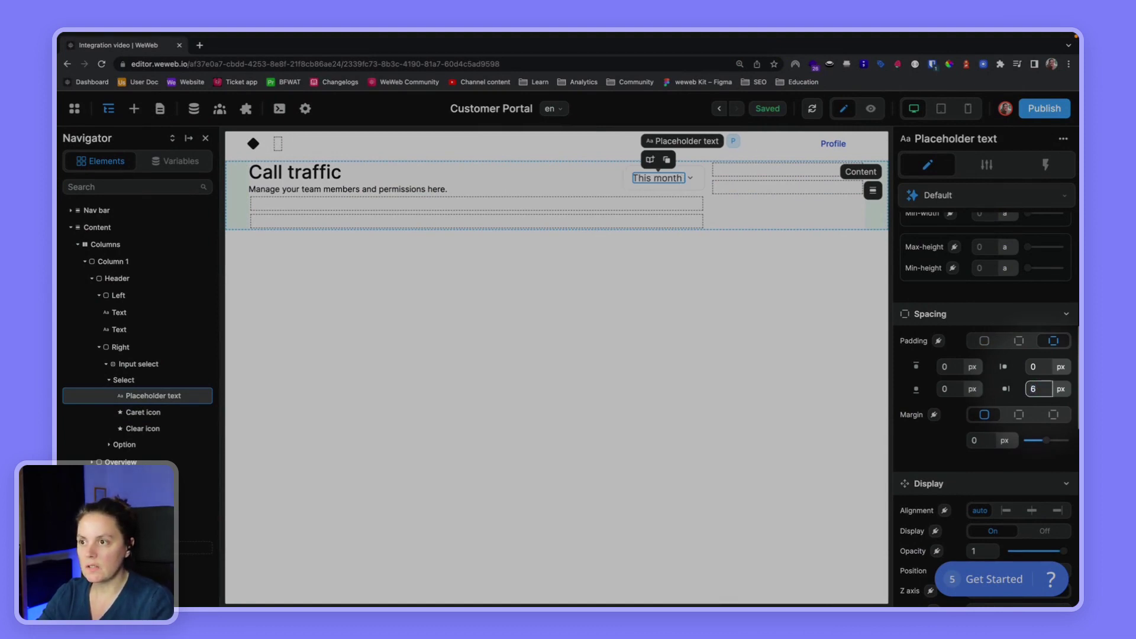
# Step: Give the Caret icon individual side paddings, with 6 px on its left side
pyautogui.click(690, 178)
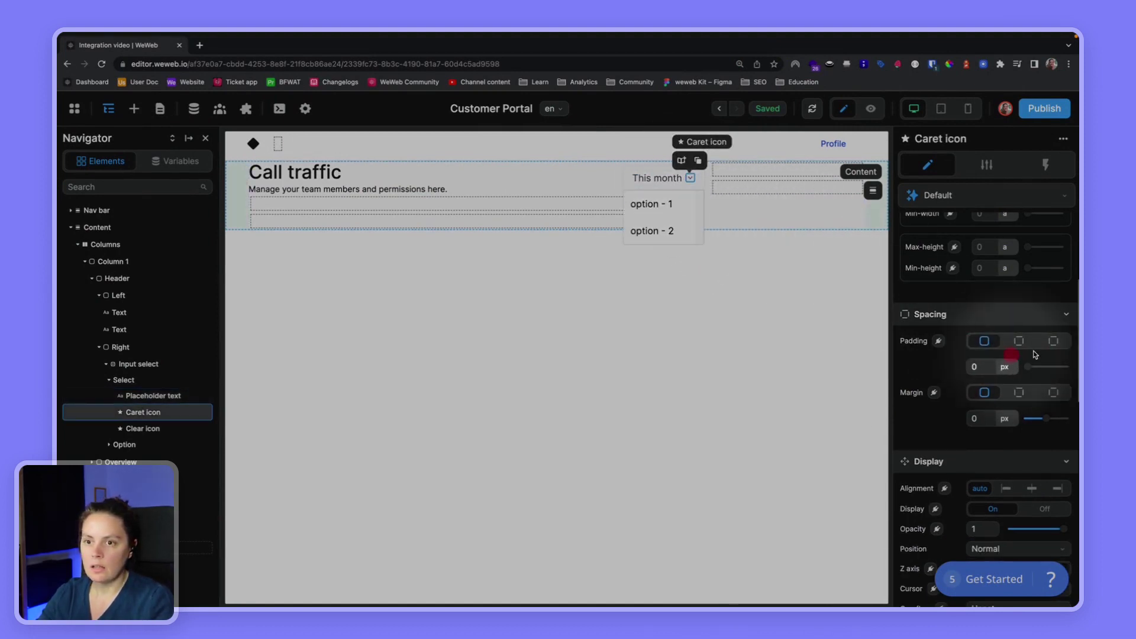
pyautogui.click(1053, 341)
pyautogui.click(1030, 367)
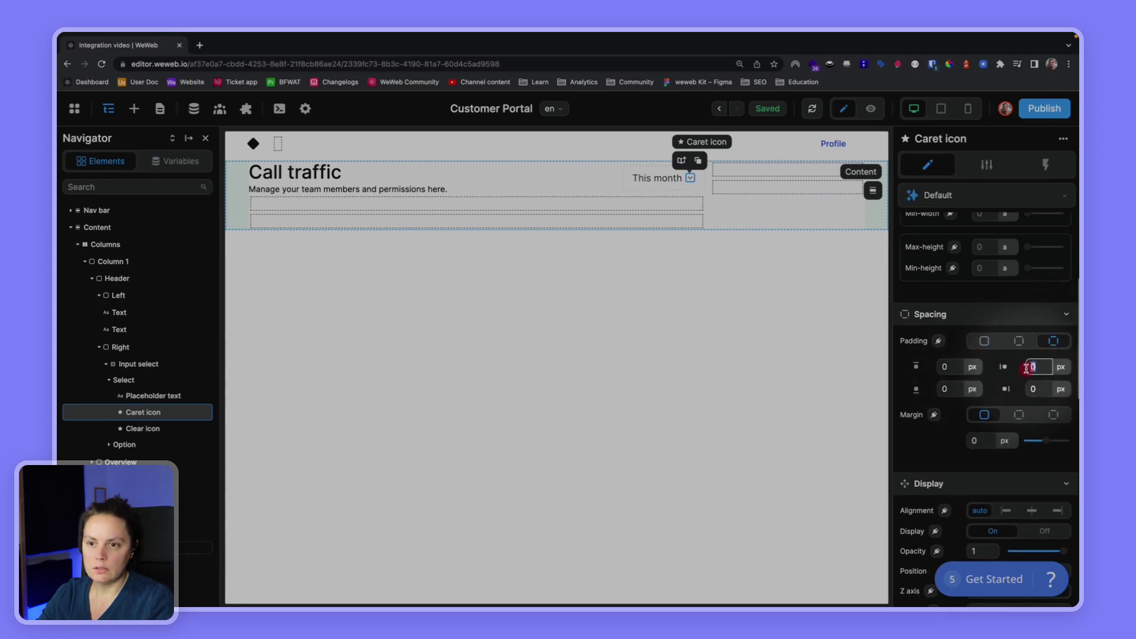
pyautogui.write('6')
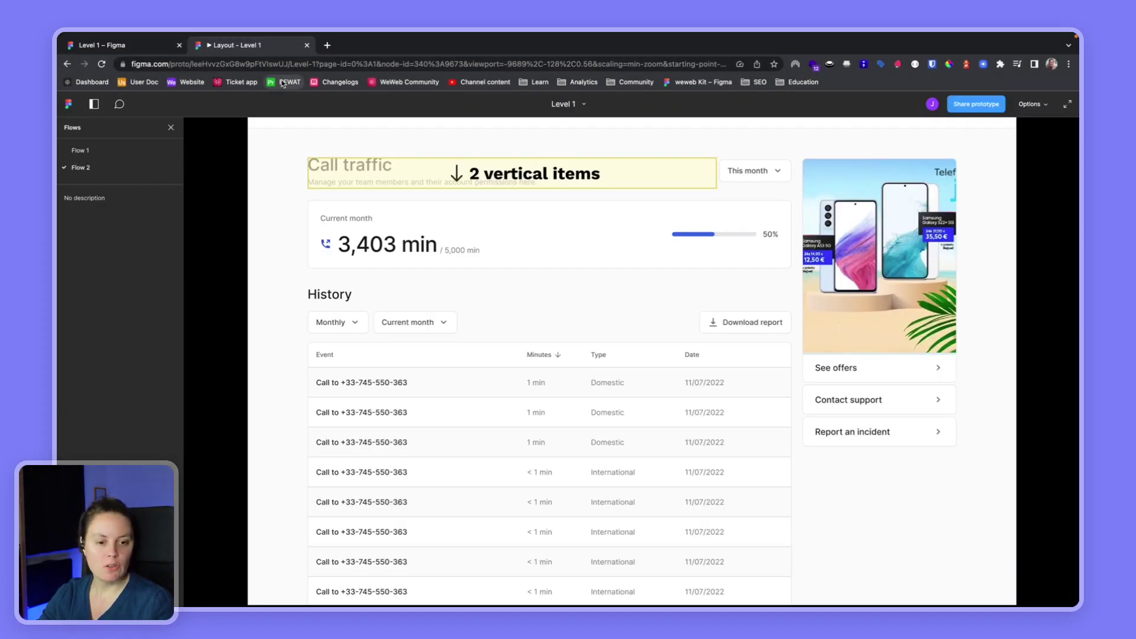
# Step: Check the Current month card's layout in the Figma prototype and add two containers inside the Overview container in WeWeb
pyautogui.press('Right')
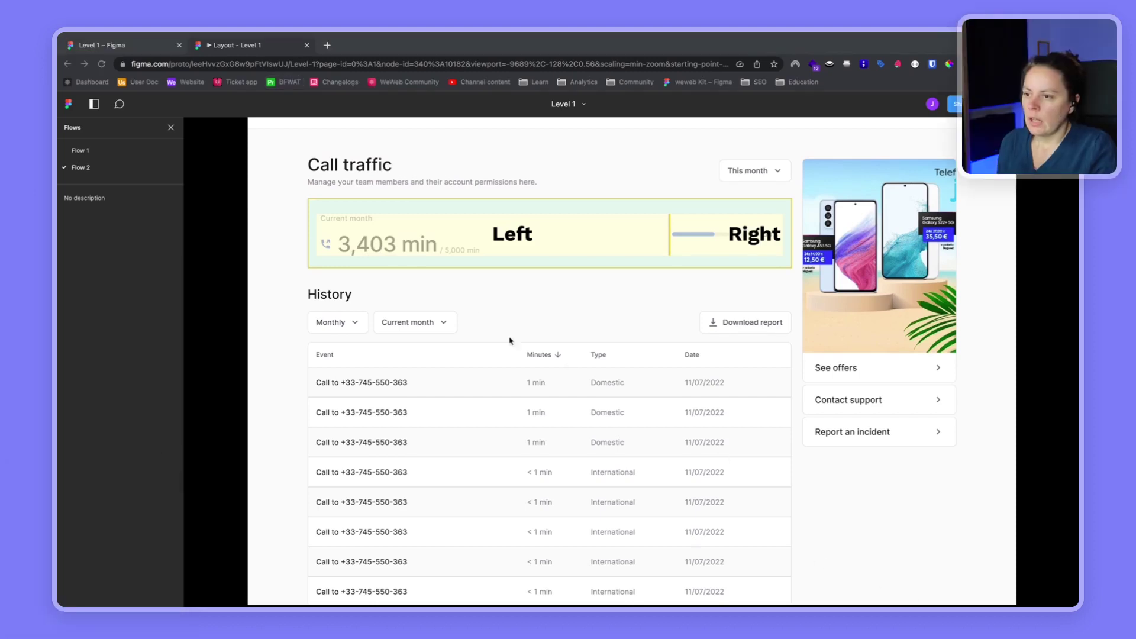
pyautogui.click(558, 275)
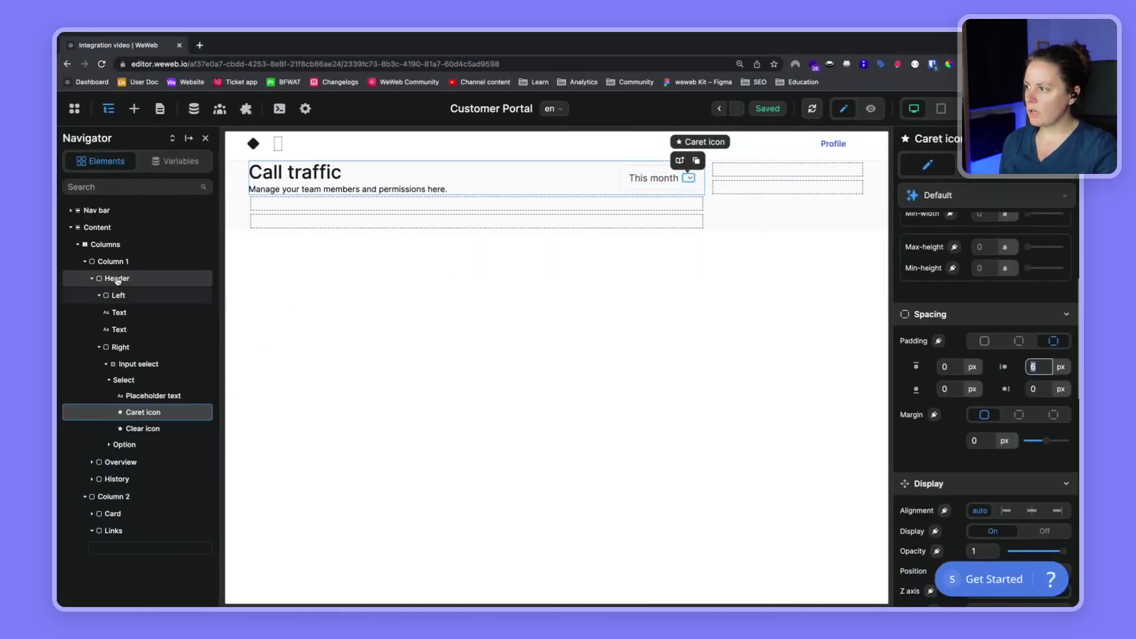
pyautogui.click(90, 279)
pyautogui.click(93, 296)
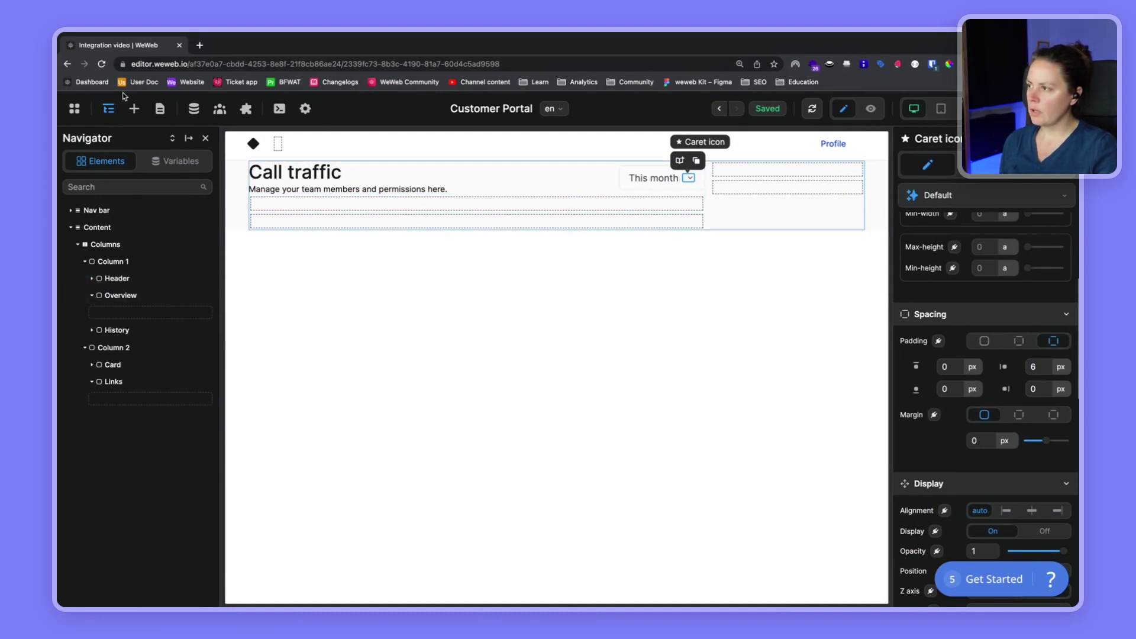
pyautogui.click(135, 111)
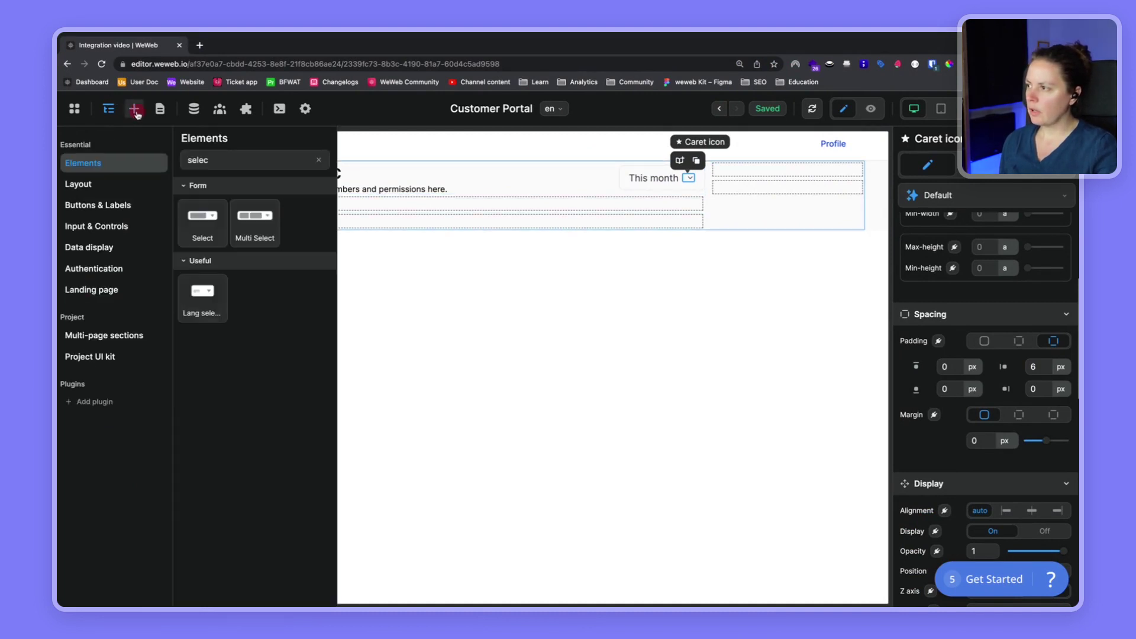
pyautogui.click(320, 161)
pyautogui.moveTo(300, 223); pyautogui.dragTo(130, 315)
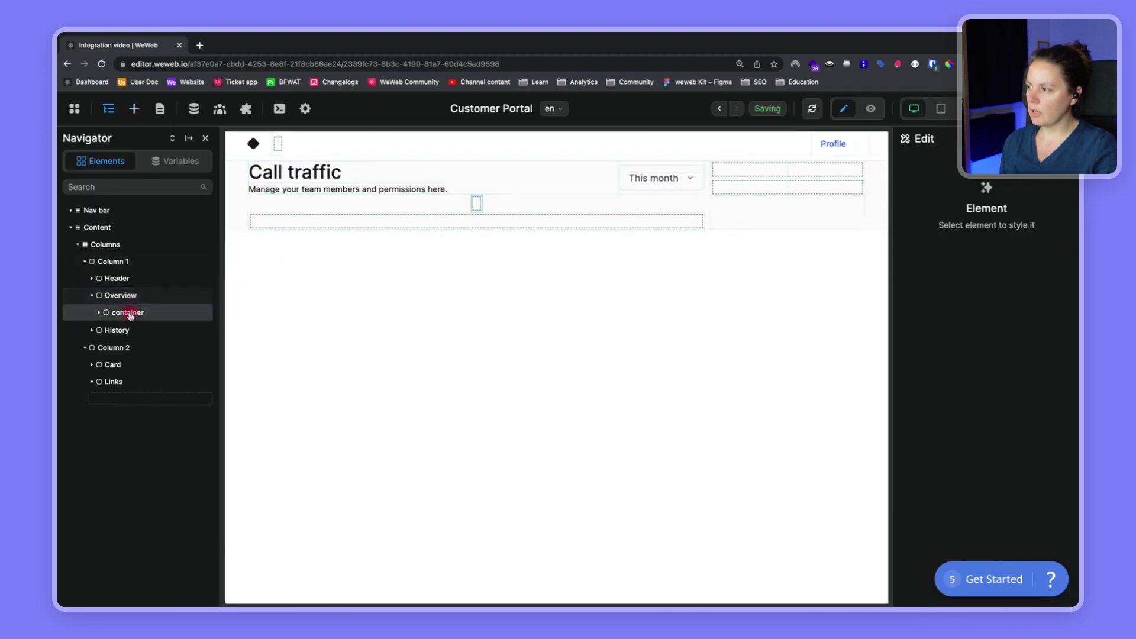
pyautogui.click(130, 313)
pyautogui.hotkey('ctrl', 'd')
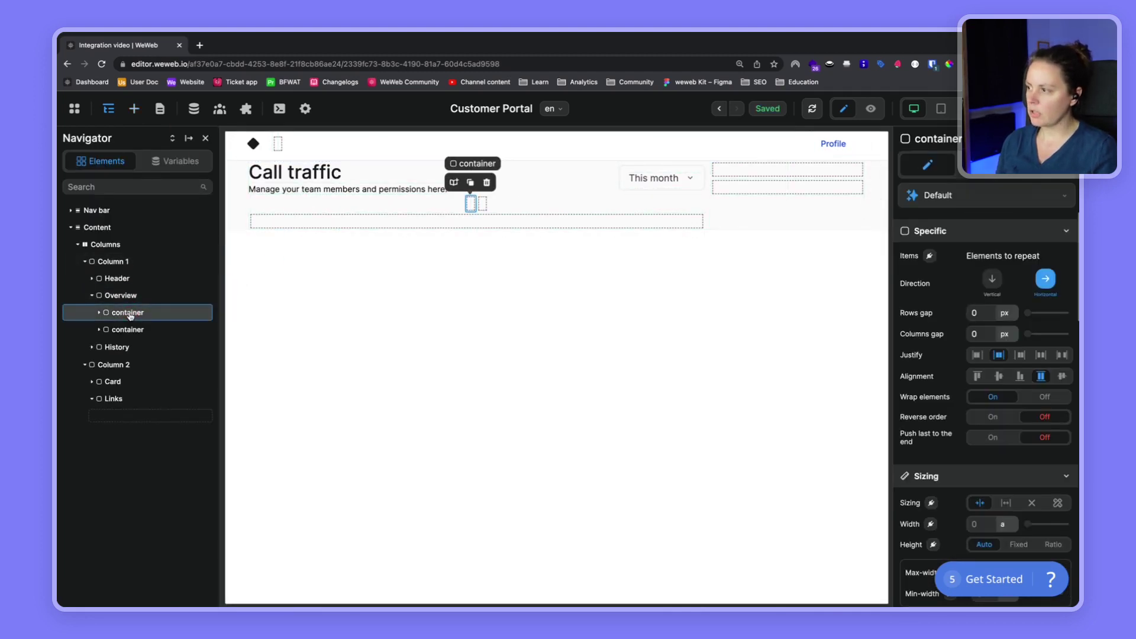
# Step: Rename the Overview's first container to Left and its second container to Right
pyautogui.doubleClick(130, 314)
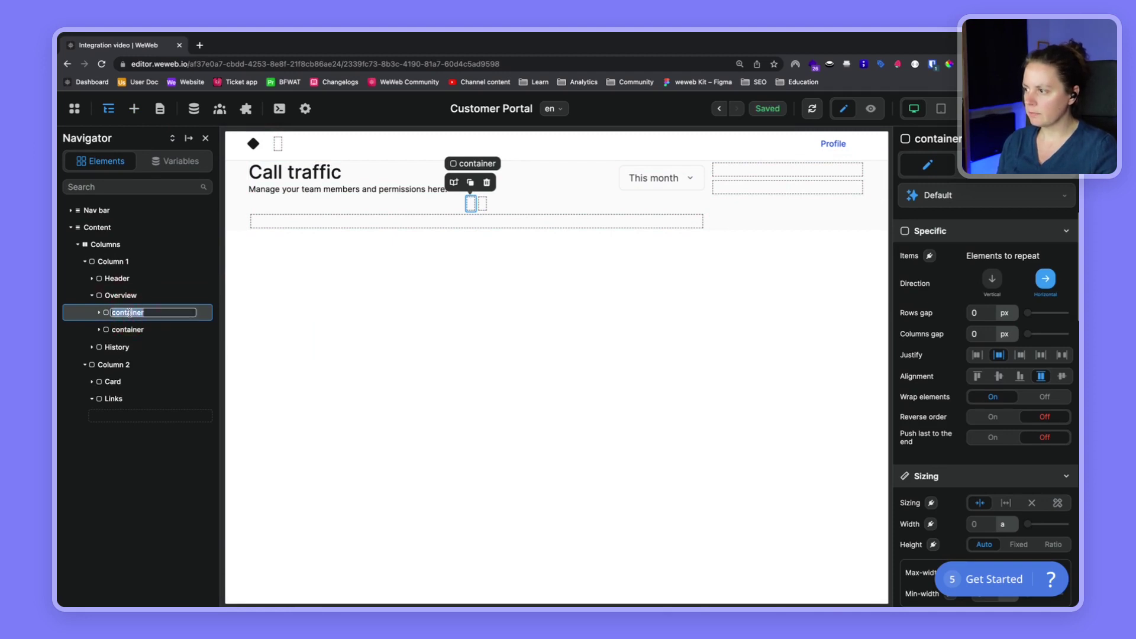
pyautogui.write('Left')
pyautogui.doubleClick(129, 329)
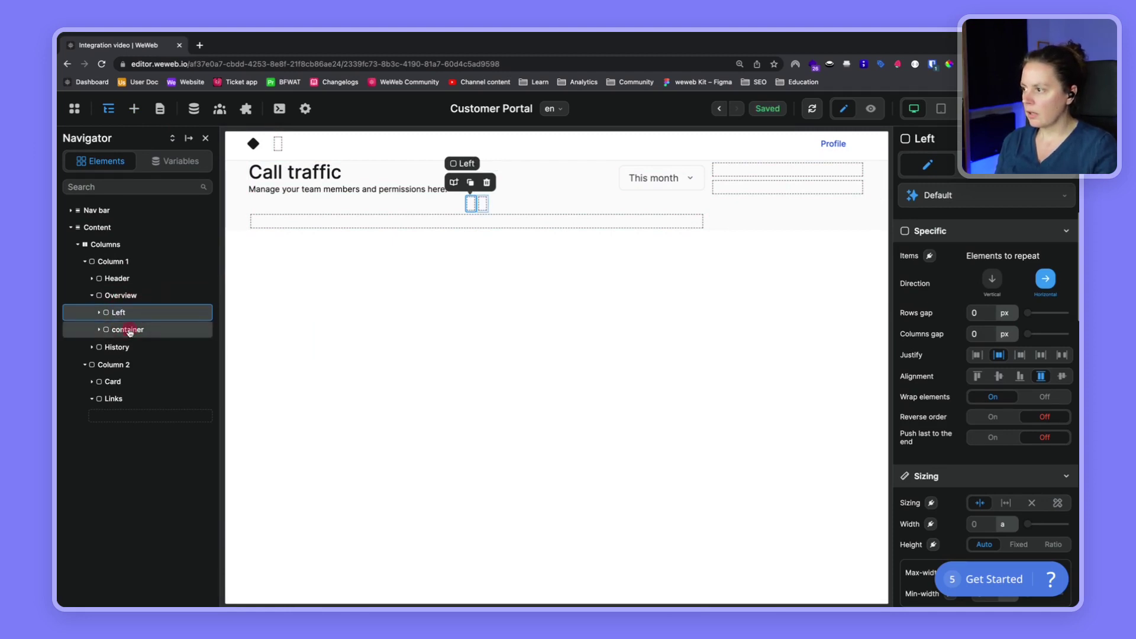
pyautogui.write('Right')
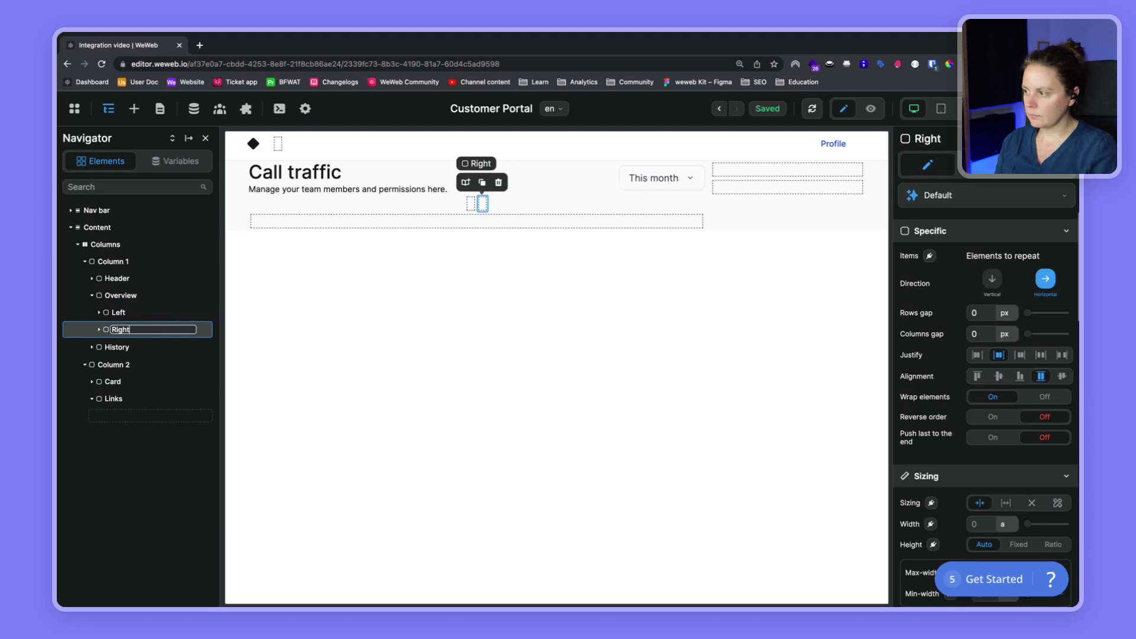
# Step: Review the Current month card's left-side breakdown in the Figma prototype and add a Text element to the Overview's Left container in WeWeb
pyautogui.click(128, 313)
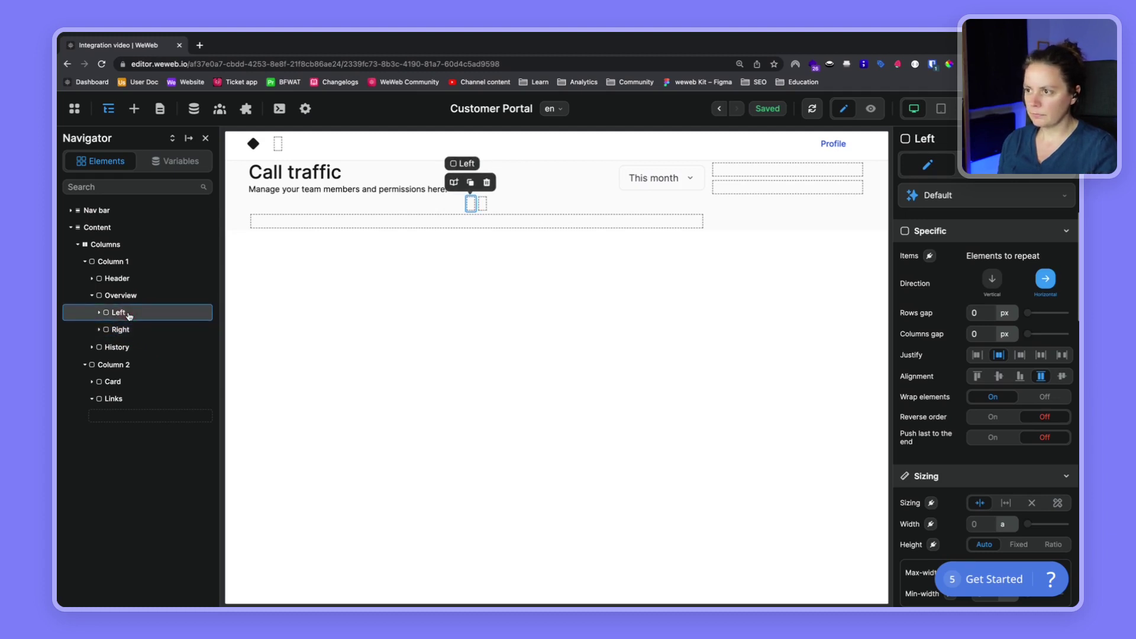
pyautogui.press('super+grave')
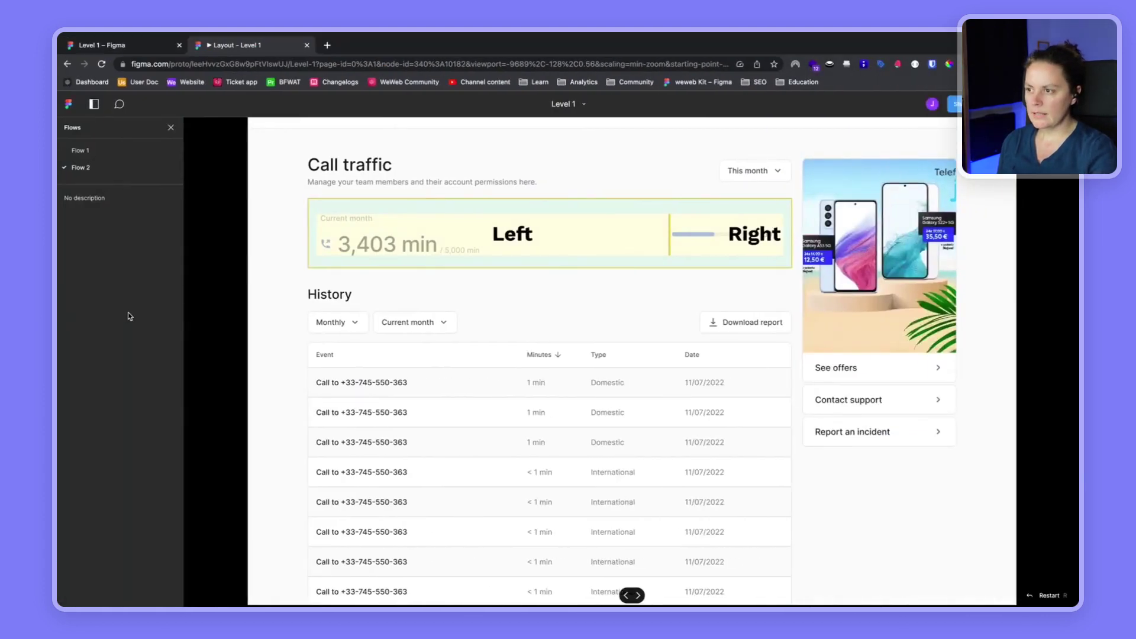
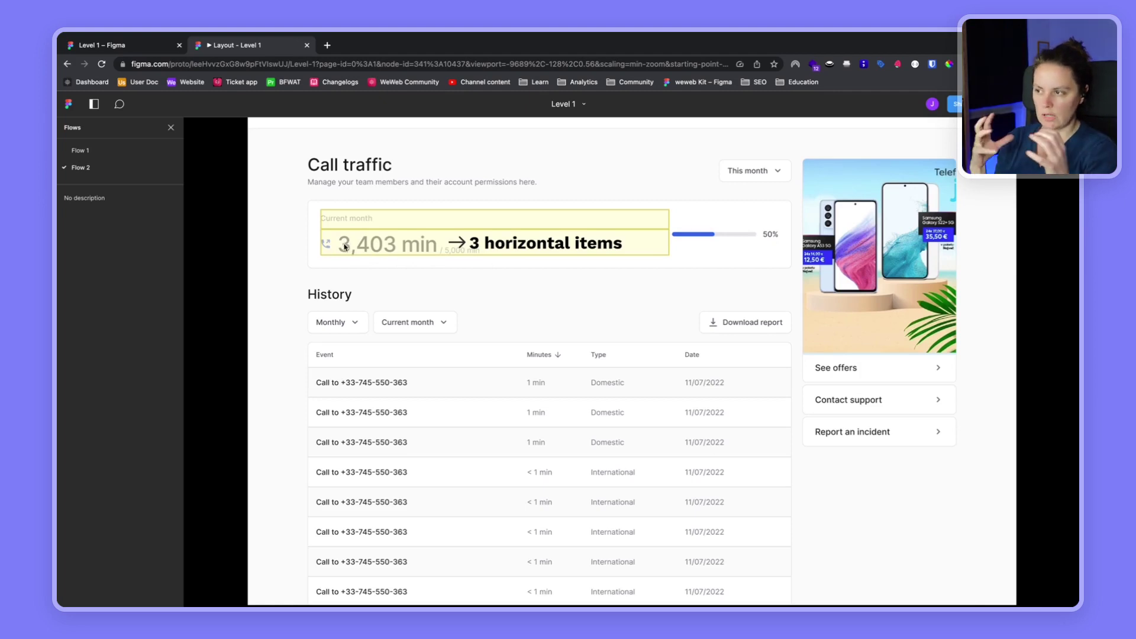
pyautogui.hotkey('ctrl', 'Left')
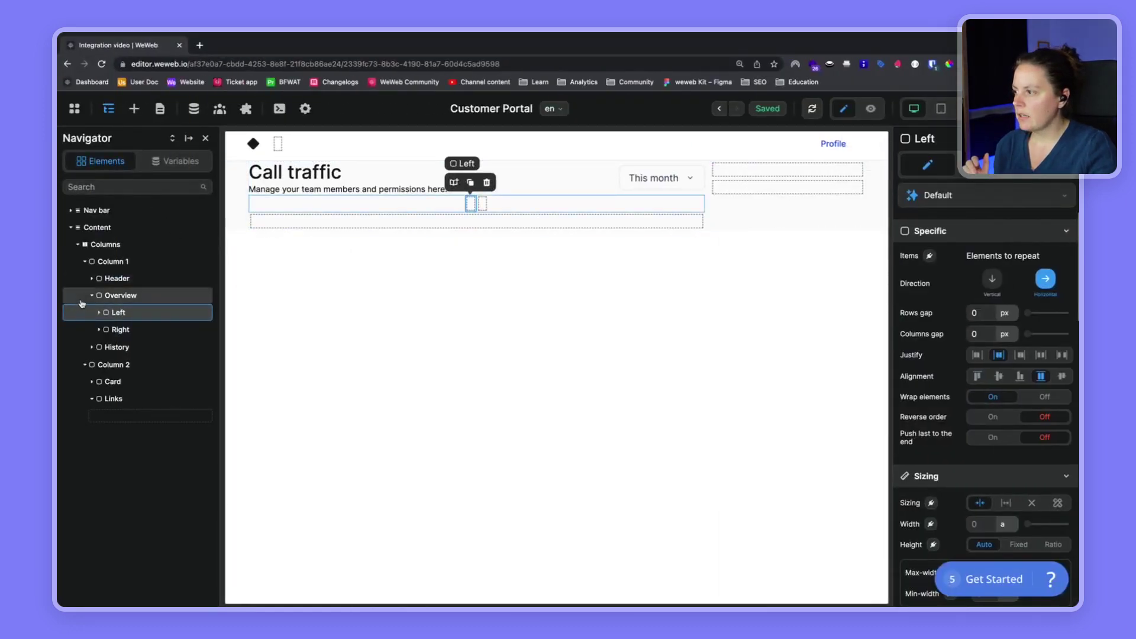
pyautogui.click(98, 313)
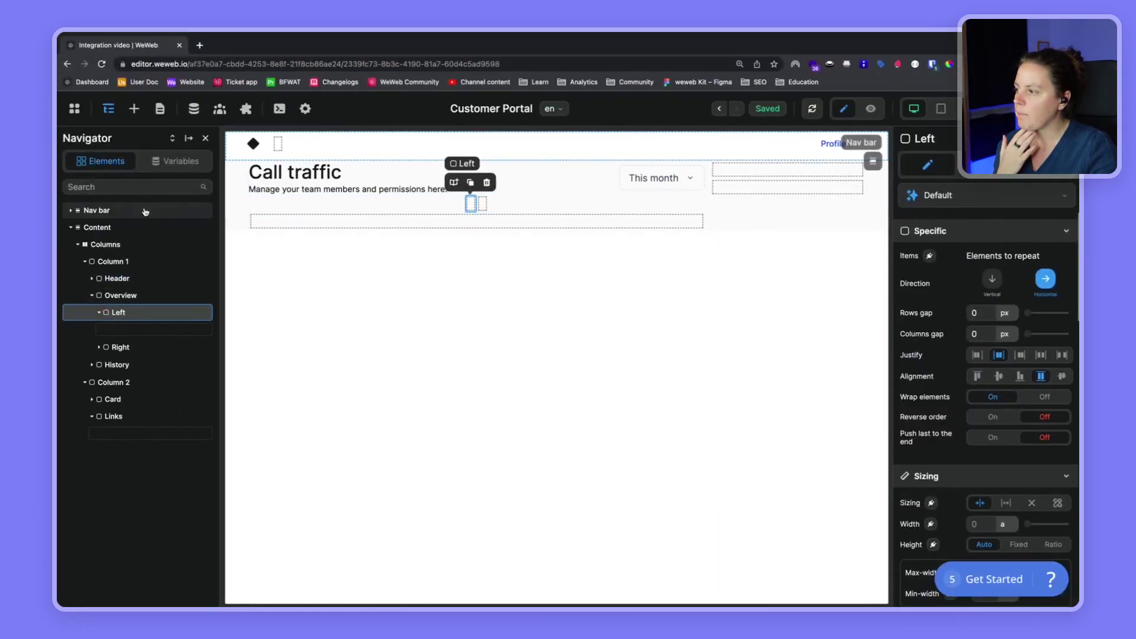
pyautogui.click(134, 109)
pyautogui.click(226, 158)
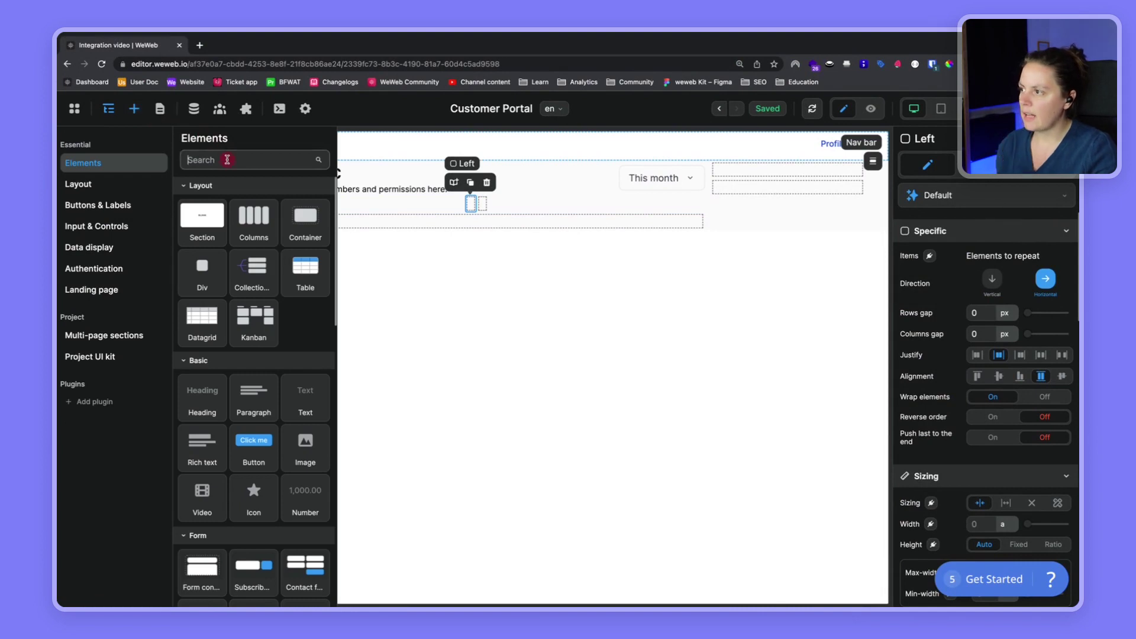
pyautogui.write('text')
pyautogui.moveTo(226, 217); pyautogui.dragTo(152, 328)
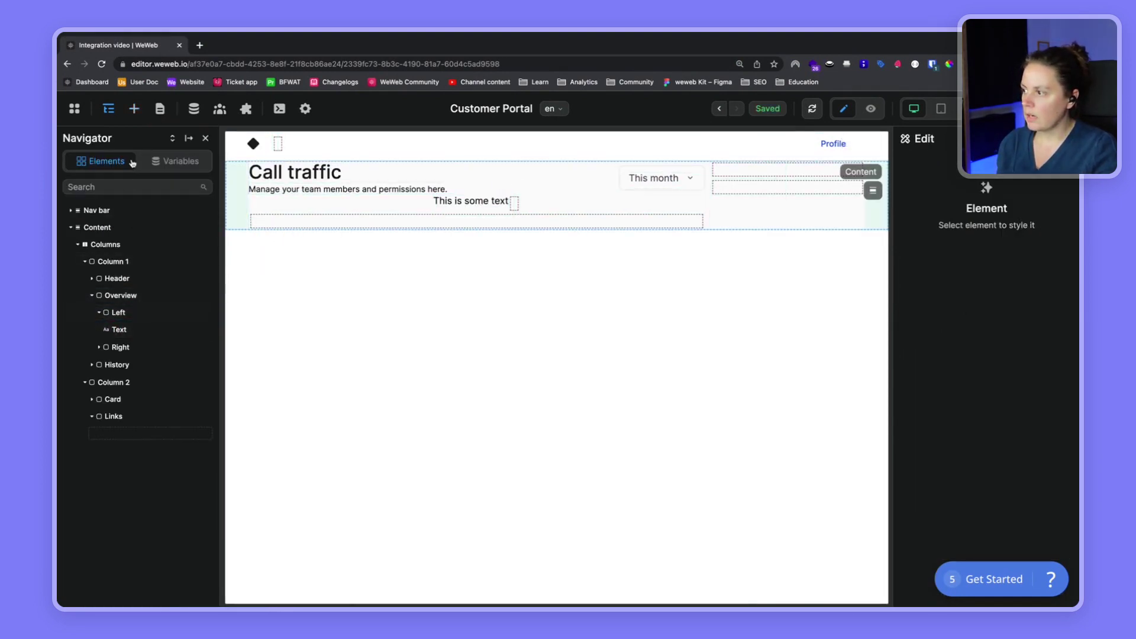
# Step: Add a Div element below the text inside the Overview section's Left container
pyautogui.click(134, 108)
pyautogui.click(250, 160)
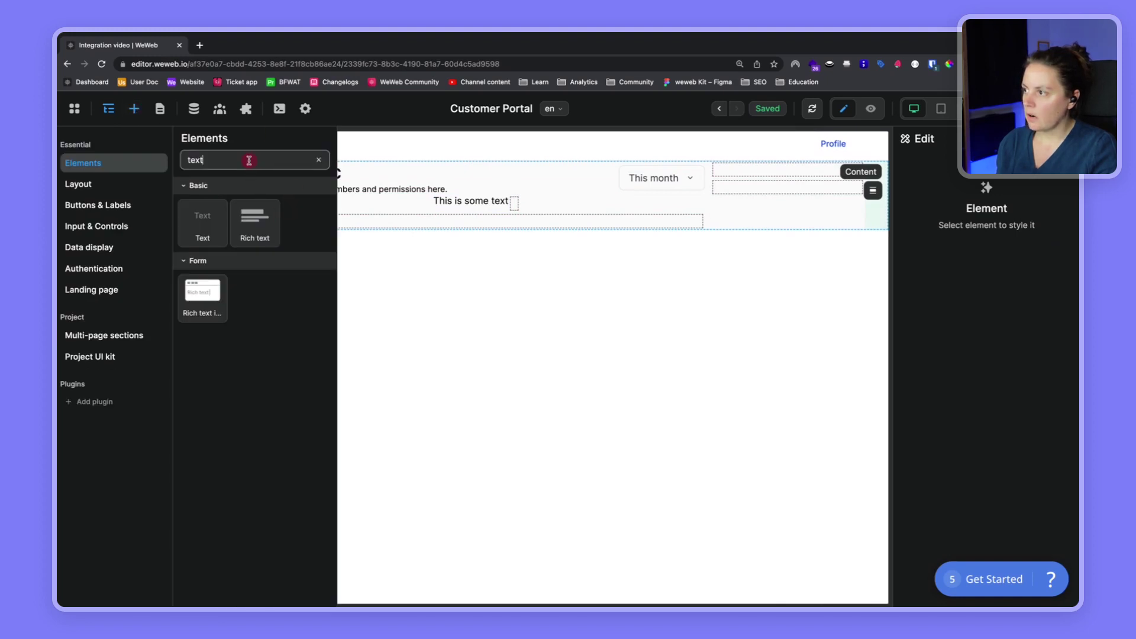
pyautogui.doubleClick(250, 160)
pyautogui.write('div')
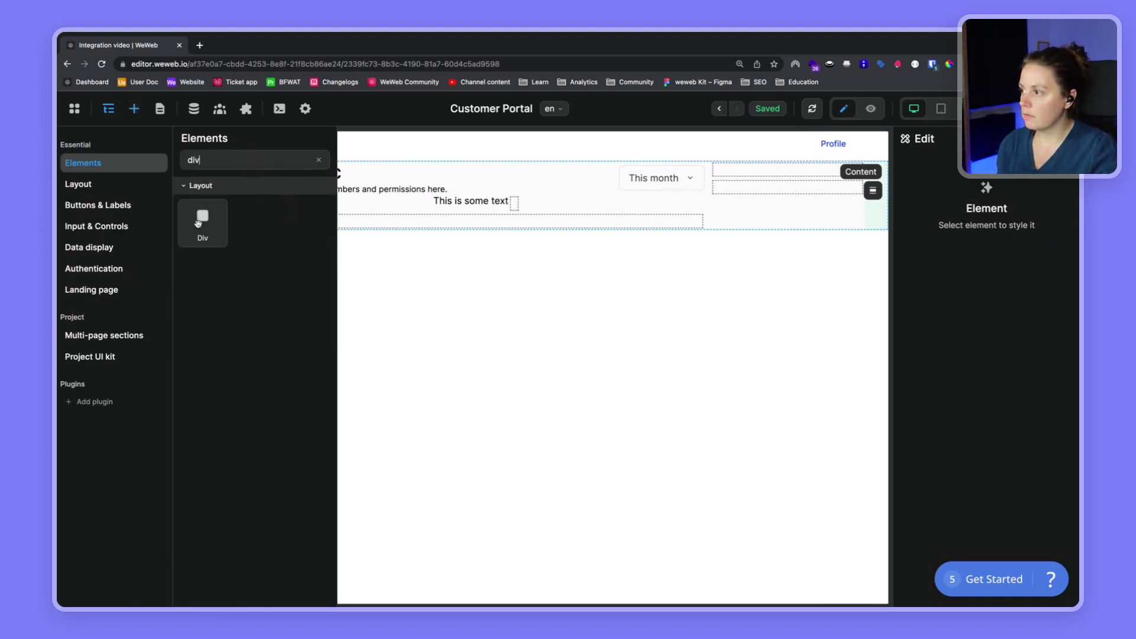
pyautogui.moveTo(198, 224); pyautogui.dragTo(134, 338)
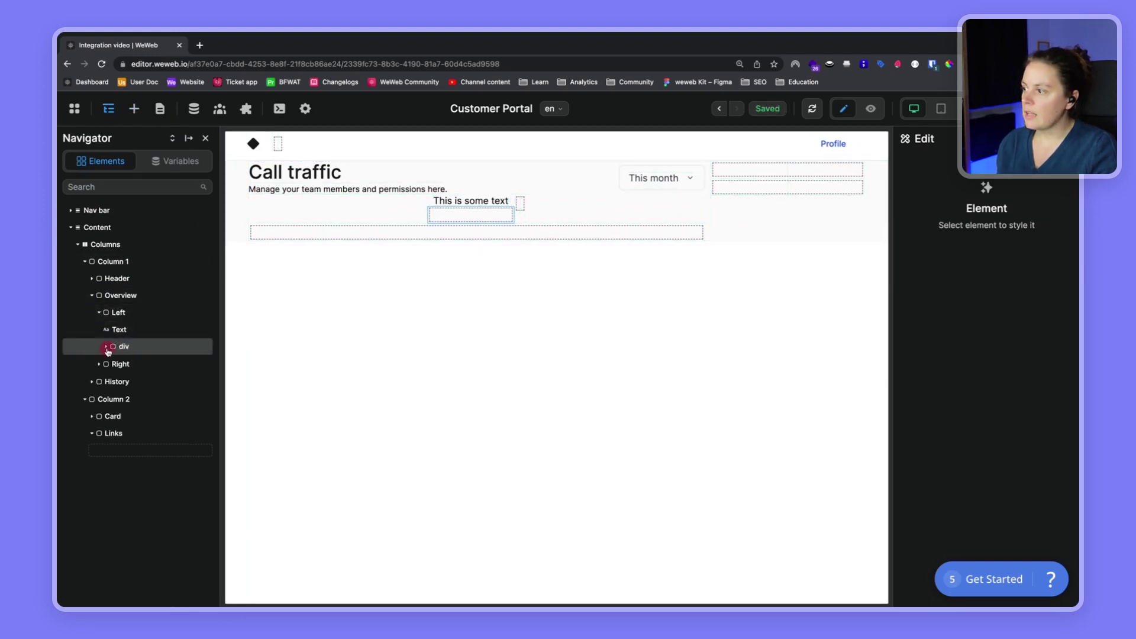
# Step: Add an Icon element inside the new div in the Left container
pyautogui.click(140, 112)
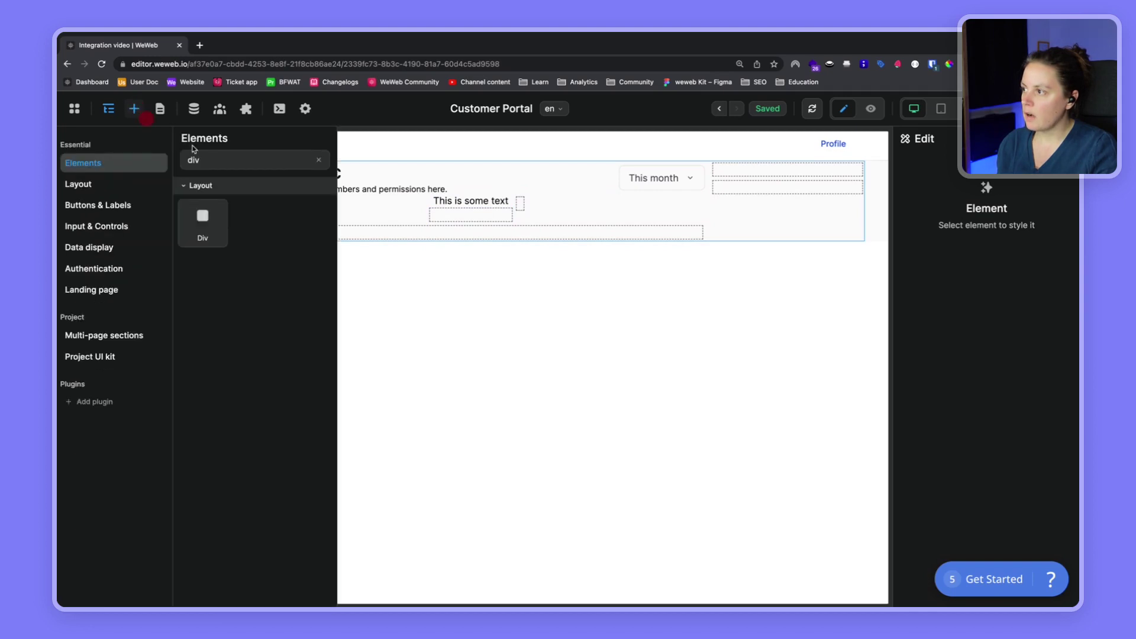
pyautogui.doubleClick(209, 158)
pyautogui.write('icon')
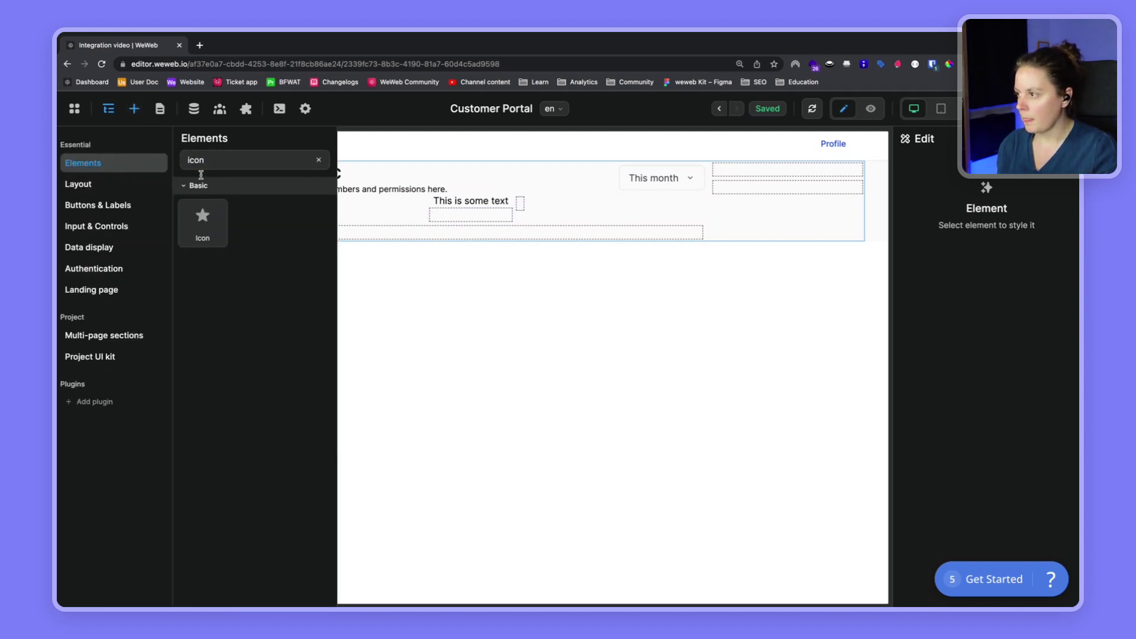
pyautogui.moveTo(201, 215); pyautogui.dragTo(122, 362)
# Step: Duplicate the Left container's text and place two text copies after the icon inside the div
pyautogui.click(122, 330)
pyautogui.press('super+d')
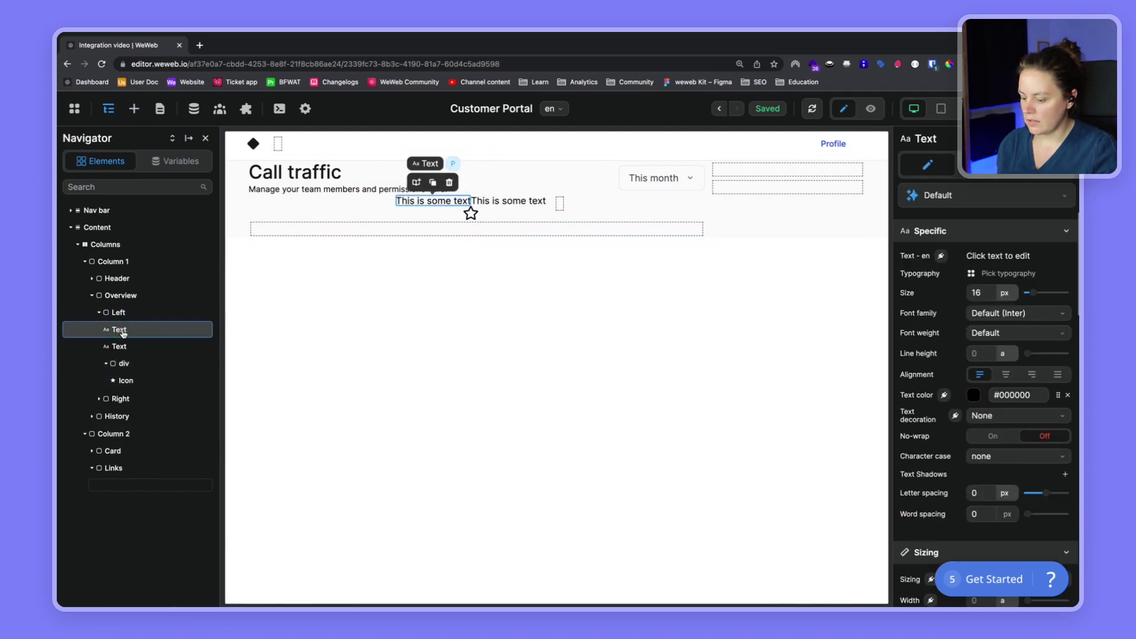
pyautogui.moveTo(122, 334)
pyautogui.mouseDown()
pyautogui.moveTo(139, 347)
pyautogui.moveTo(139, 386)
pyautogui.moveTo(120, 350)
pyautogui.mouseUp()
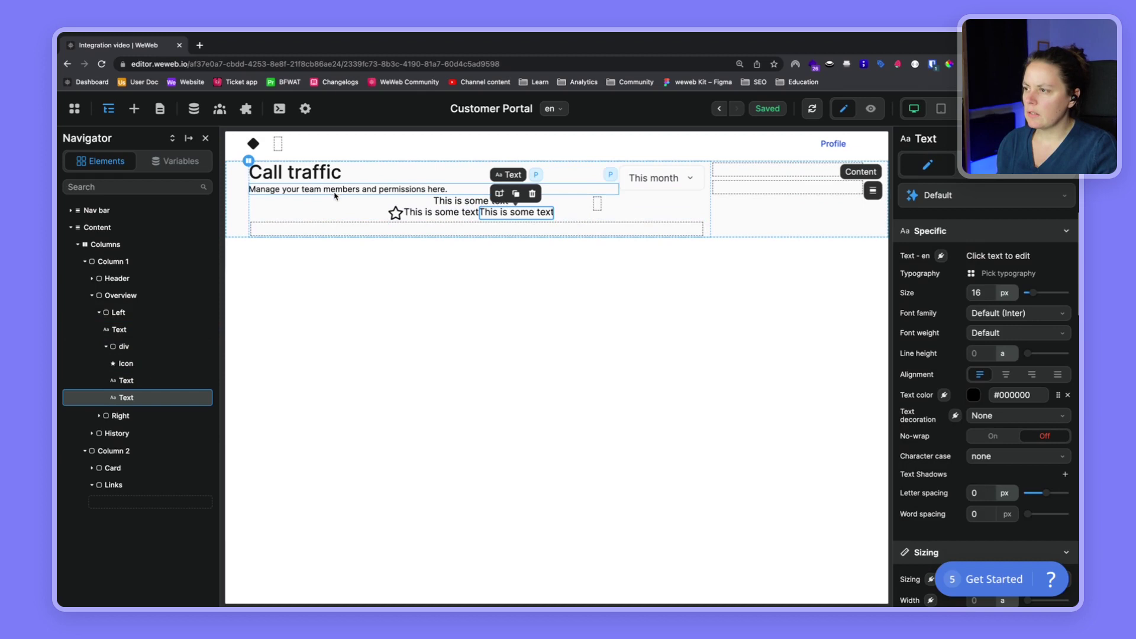
# Step: Justify the Overview container with space between so its Left and Right containers sit at opposite edges
pyautogui.click(268, 203)
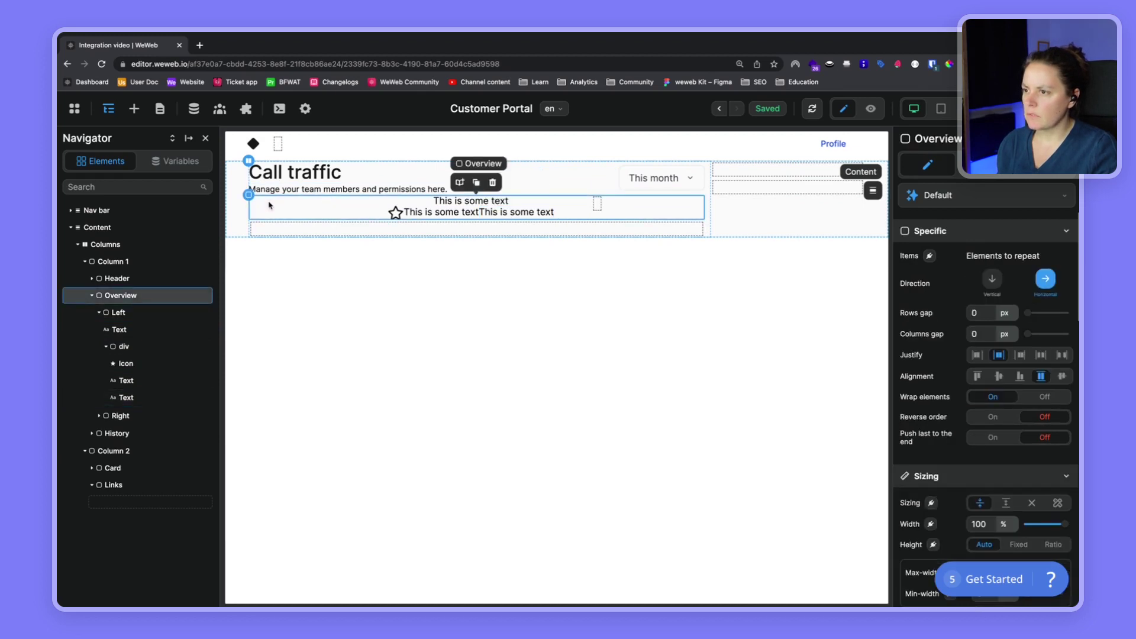
pyautogui.click(598, 203)
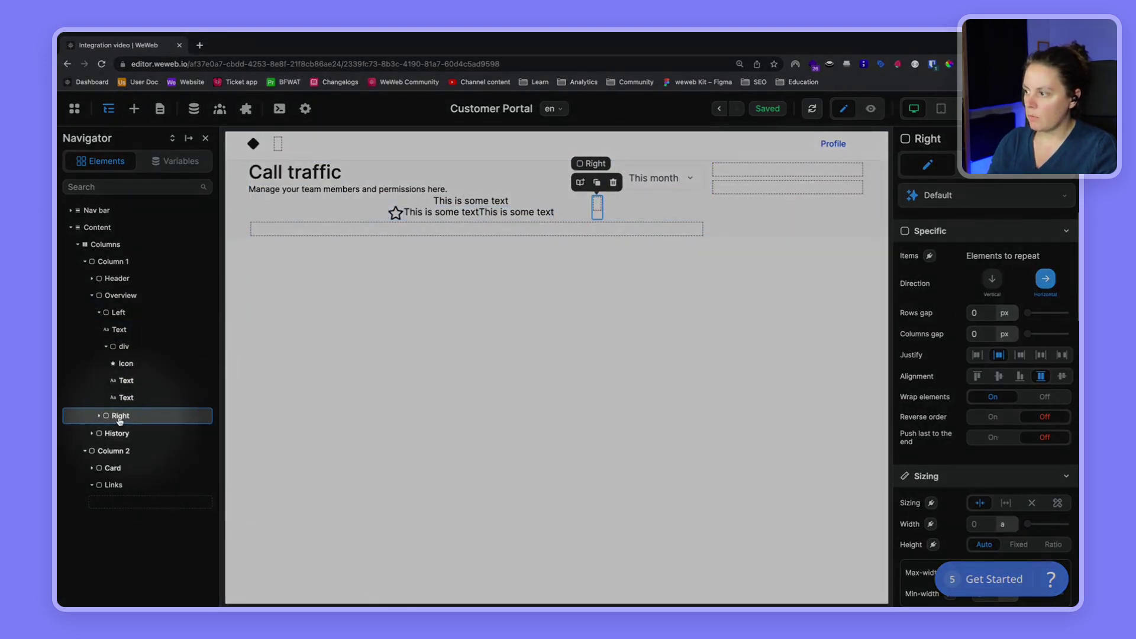
pyautogui.click(119, 313)
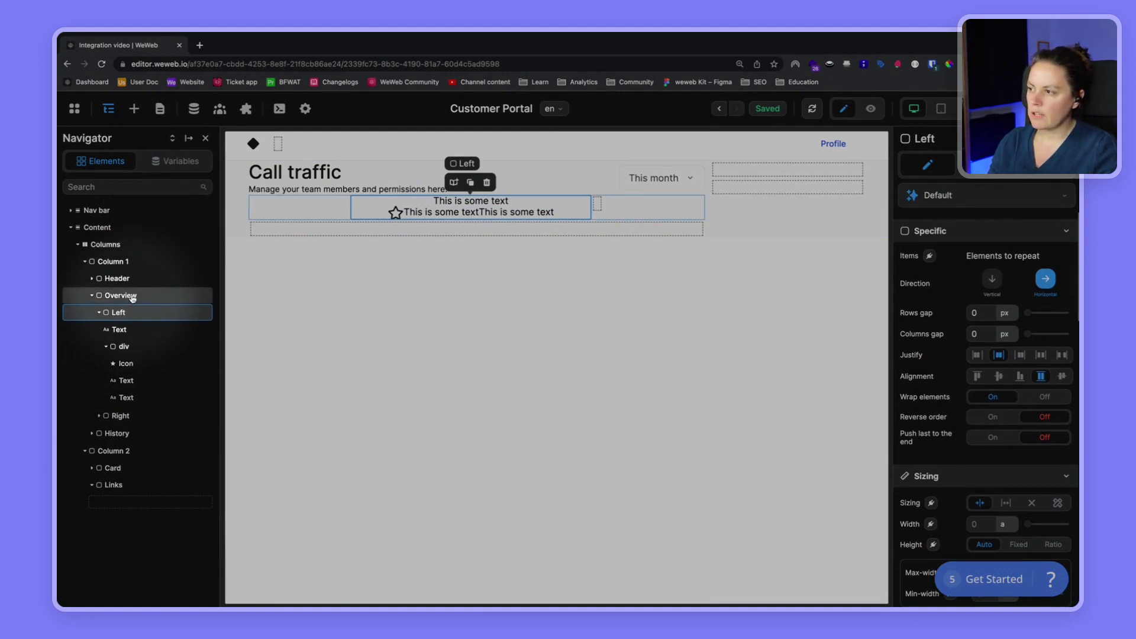
pyautogui.click(132, 298)
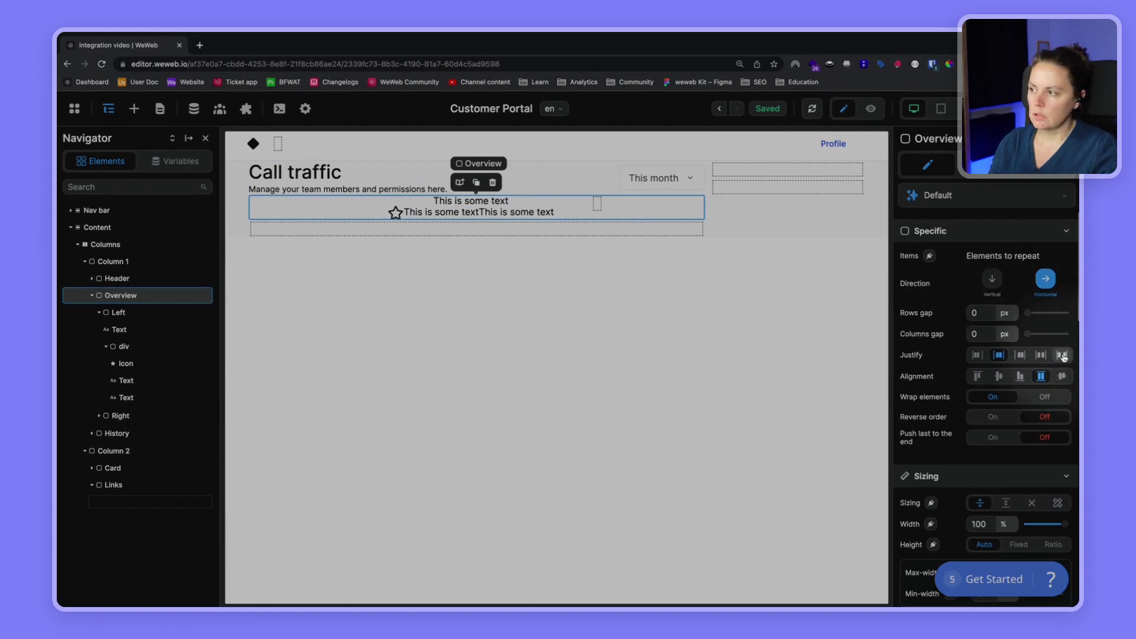
pyautogui.click(1063, 356)
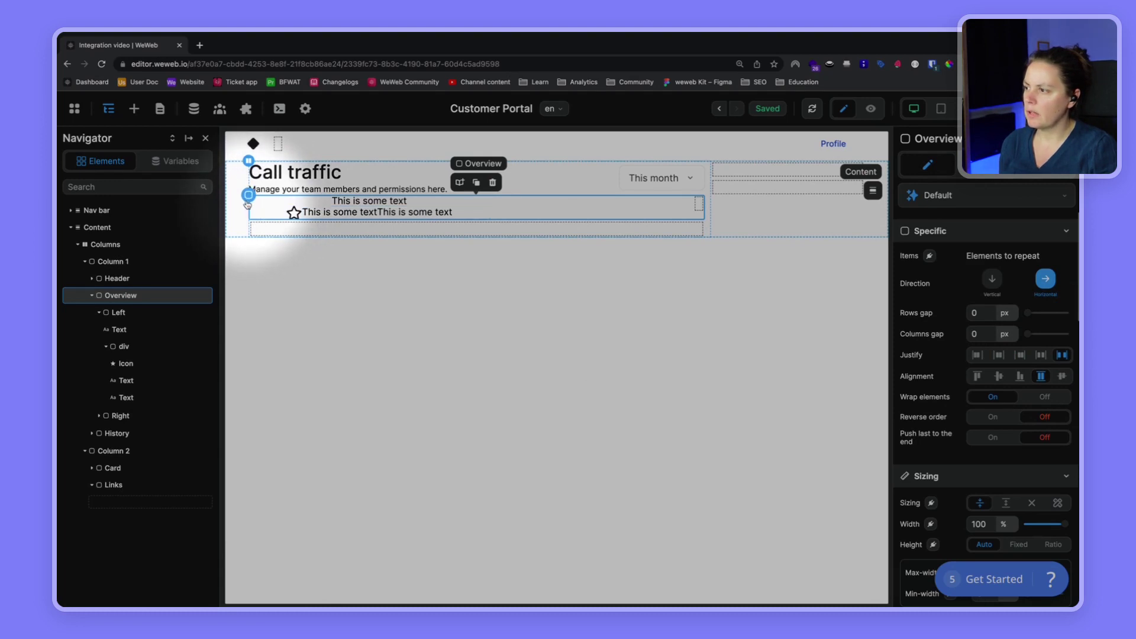
# Step: Justify the contents of the Left container and of its nested div to the start
pyautogui.click(129, 317)
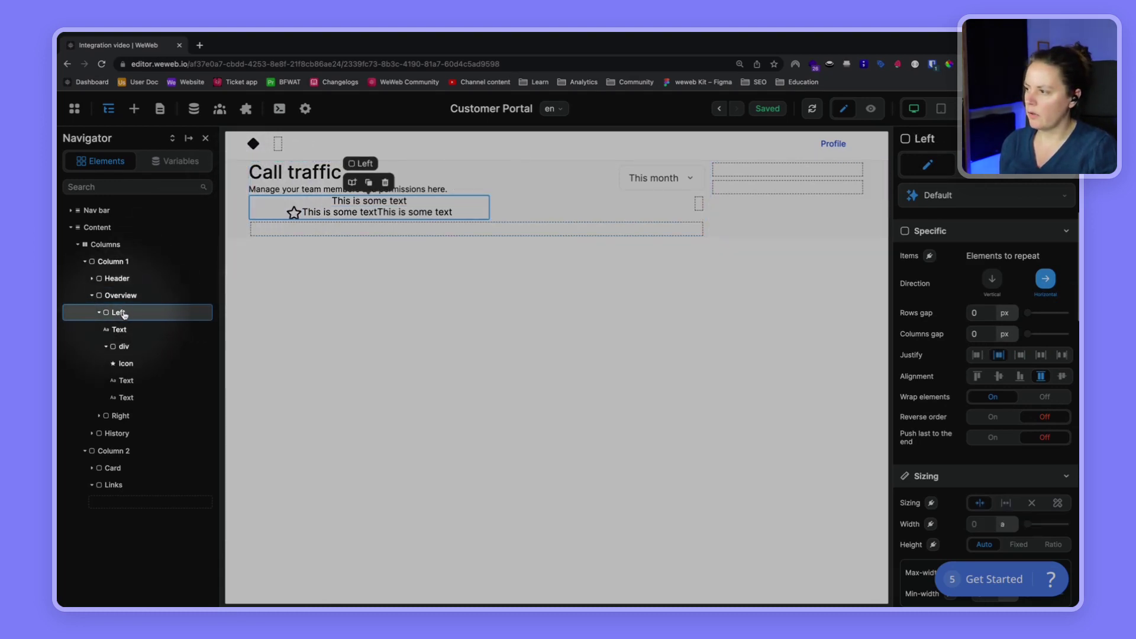
pyautogui.click(975, 356)
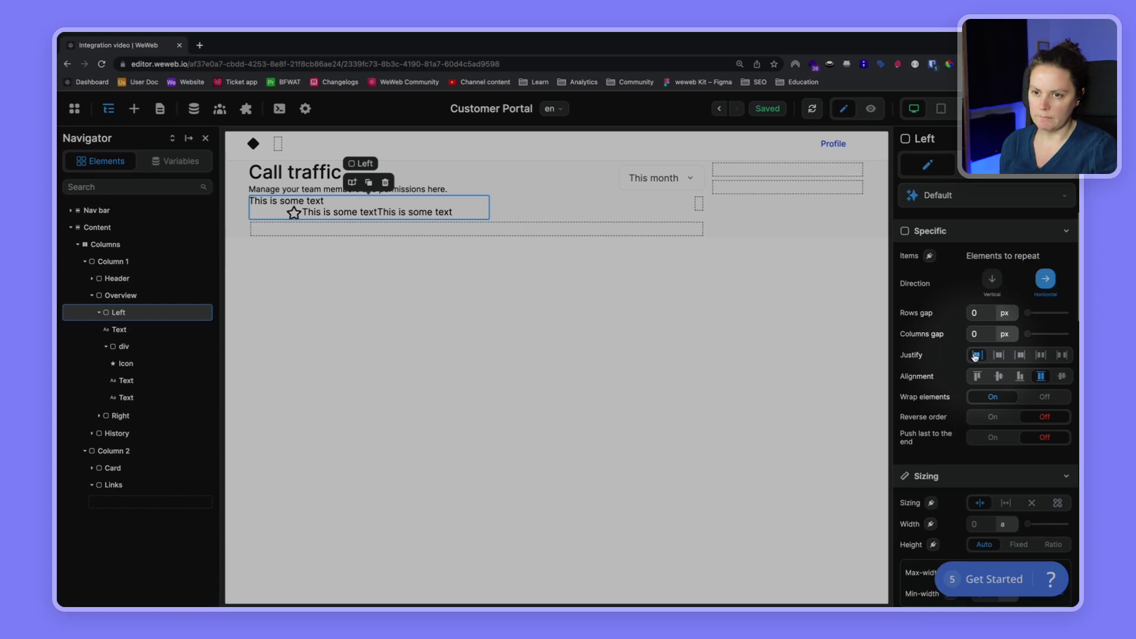
pyautogui.click(123, 349)
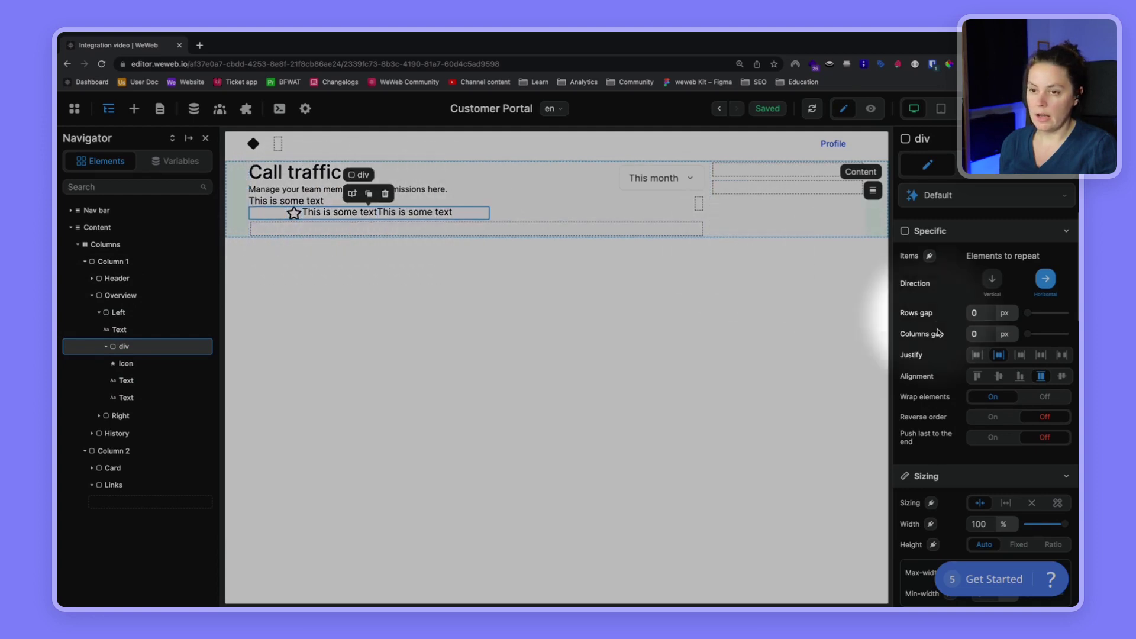
pyautogui.click(977, 355)
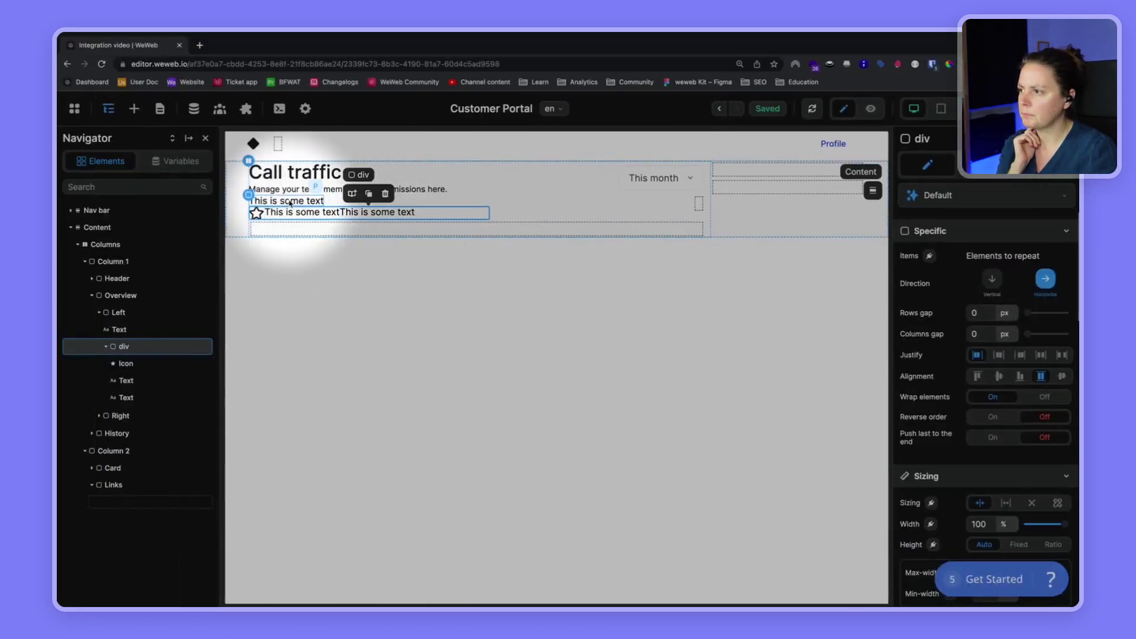
# Step: Change the first text in the Left container to "Current month"
pyautogui.click(289, 201)
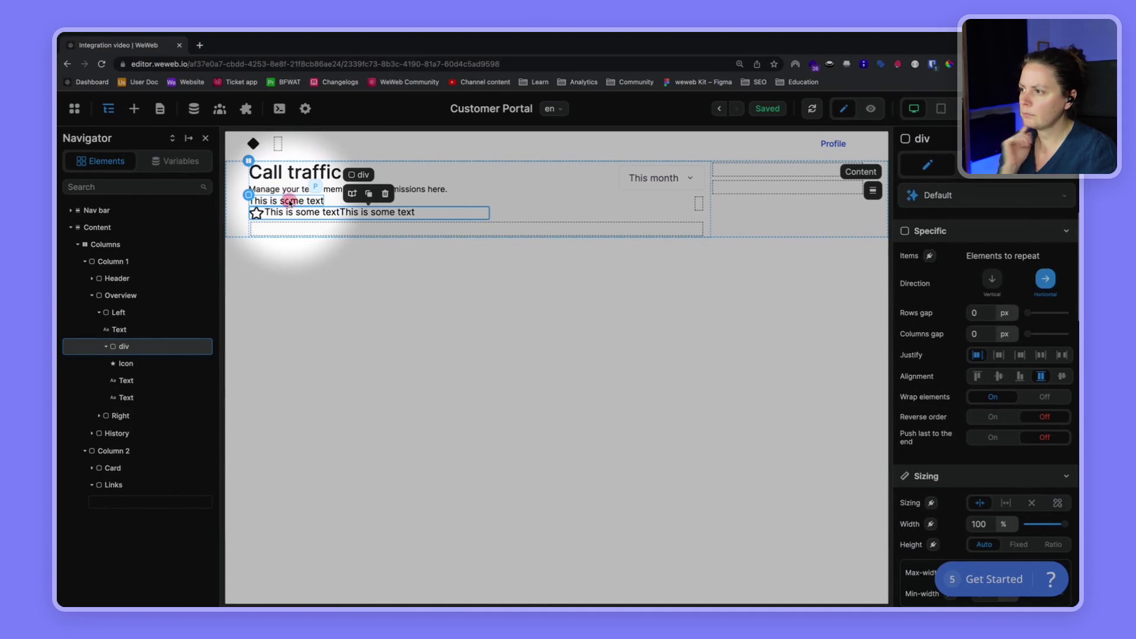
pyautogui.doubleClick(289, 201)
pyautogui.write('Current month')
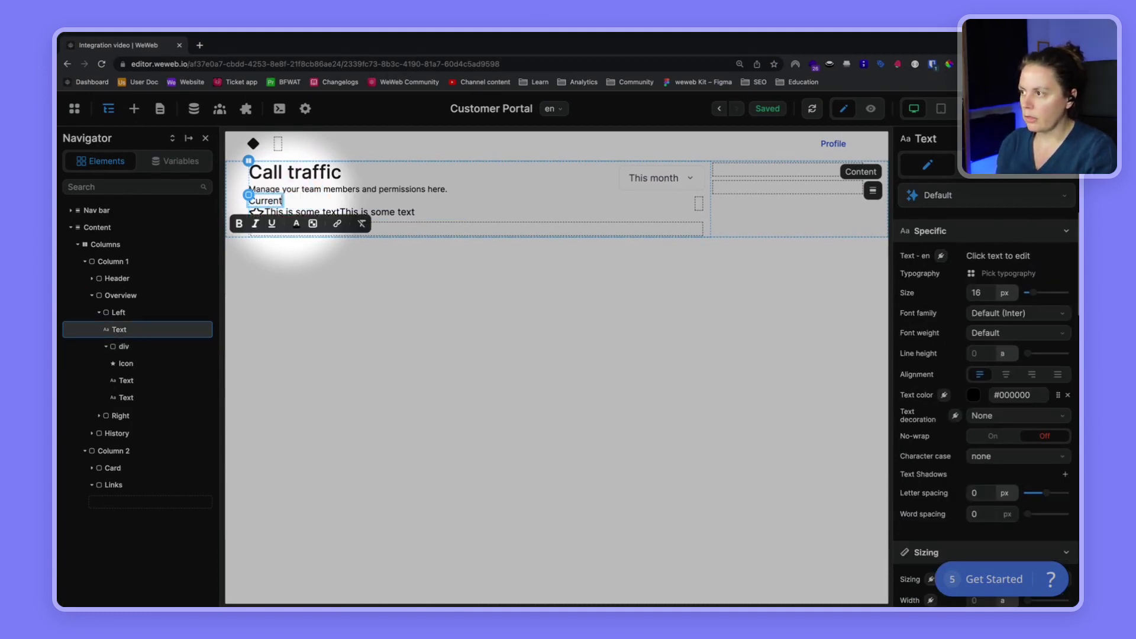
pyautogui.click(610, 227)
# Step: Set the "Current month" text to font weight 500 - Medium, size 14 px and line height 20 px
pyautogui.click(1017, 333)
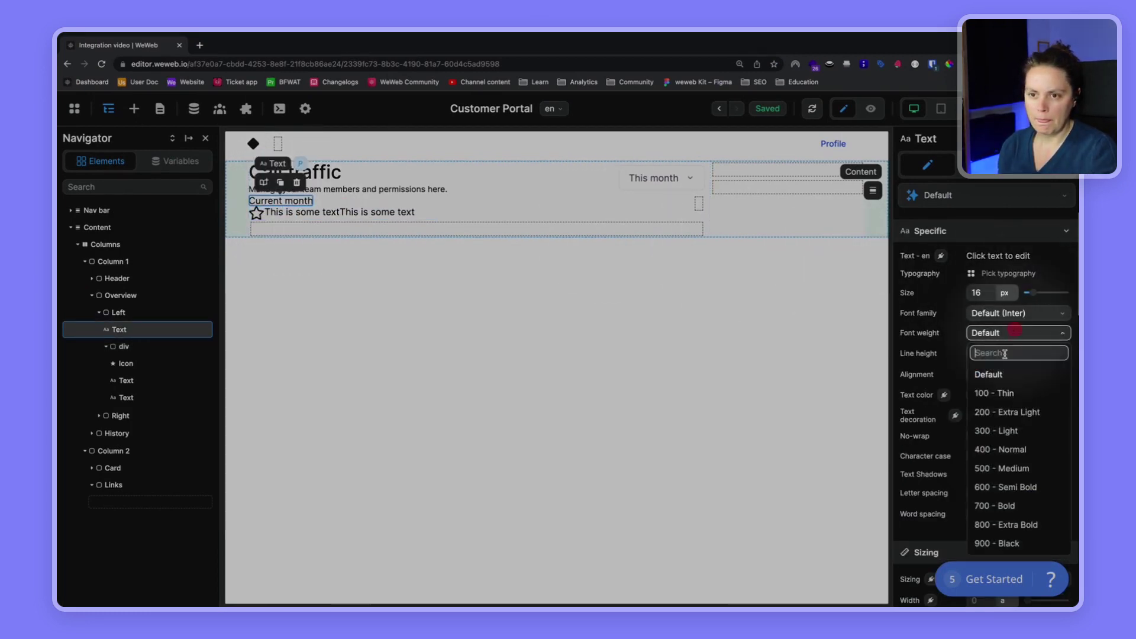
pyautogui.click(1002, 468)
pyautogui.click(979, 293)
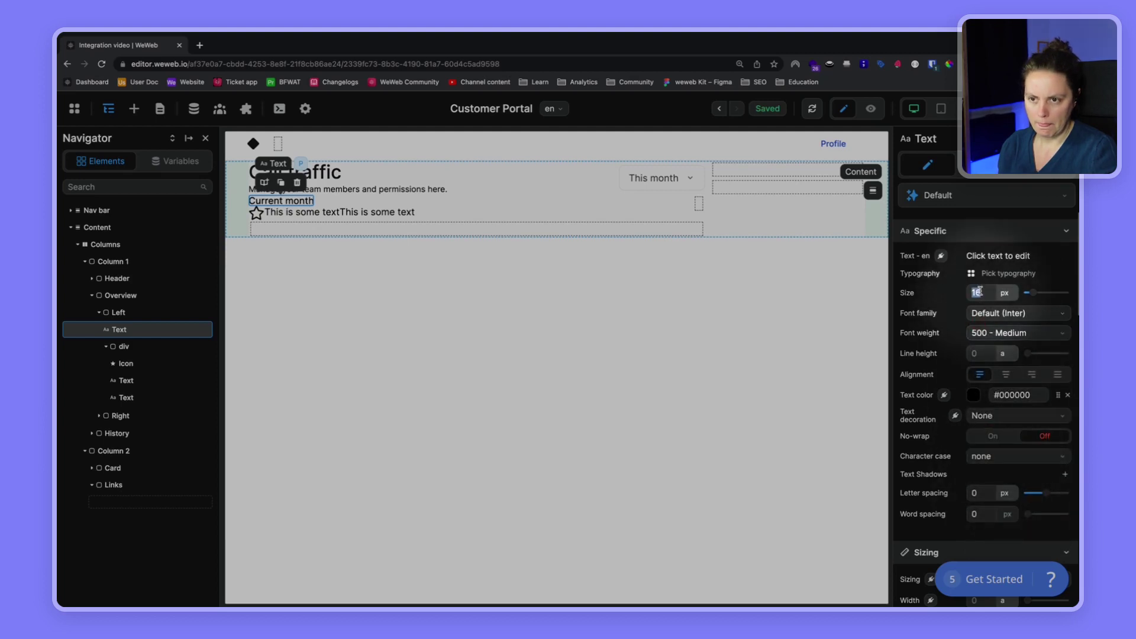
pyautogui.write('14')
pyautogui.click(1003, 354)
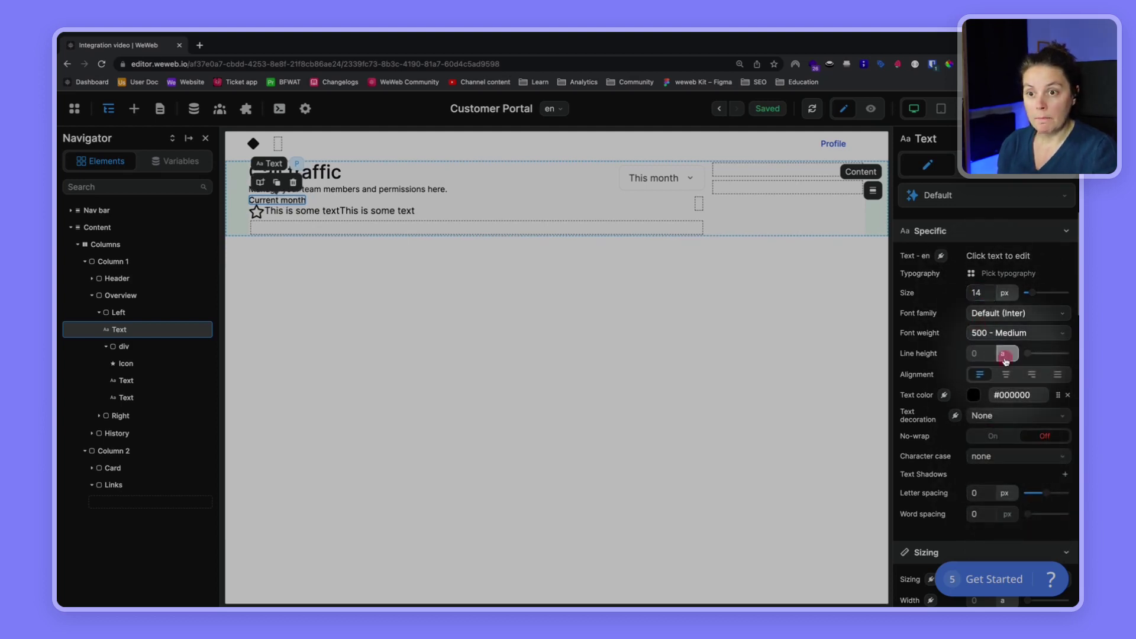
pyautogui.click(1008, 370)
pyautogui.write('20')
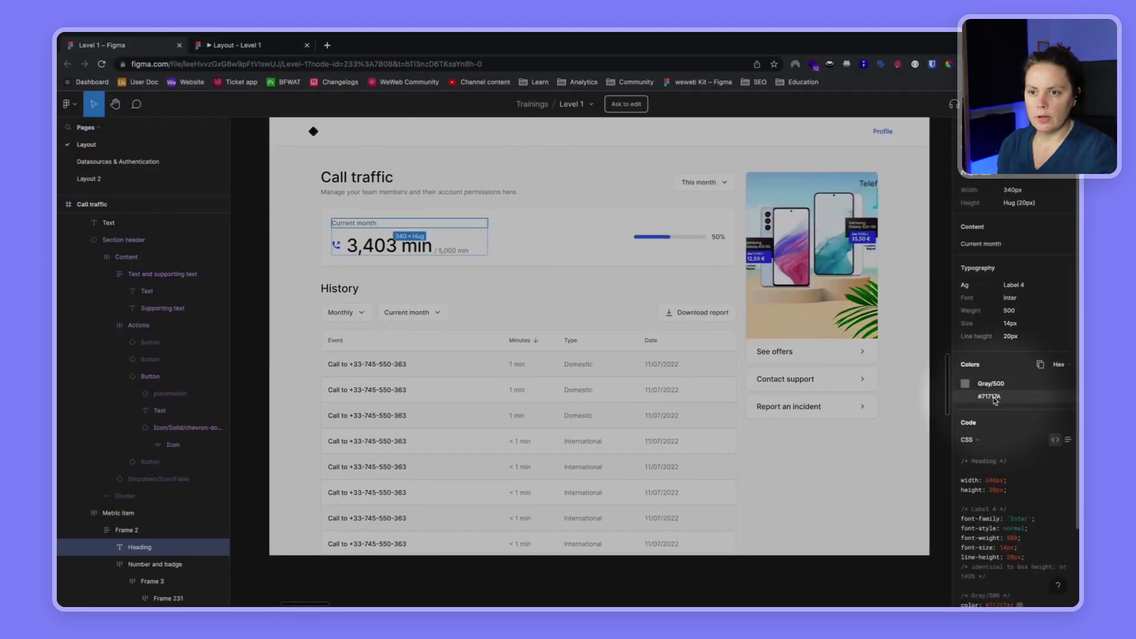
# Step: Set the "Current month" text colour to the design-system colour Gray 500, matching the Figma design
pyautogui.press('super+Tab')
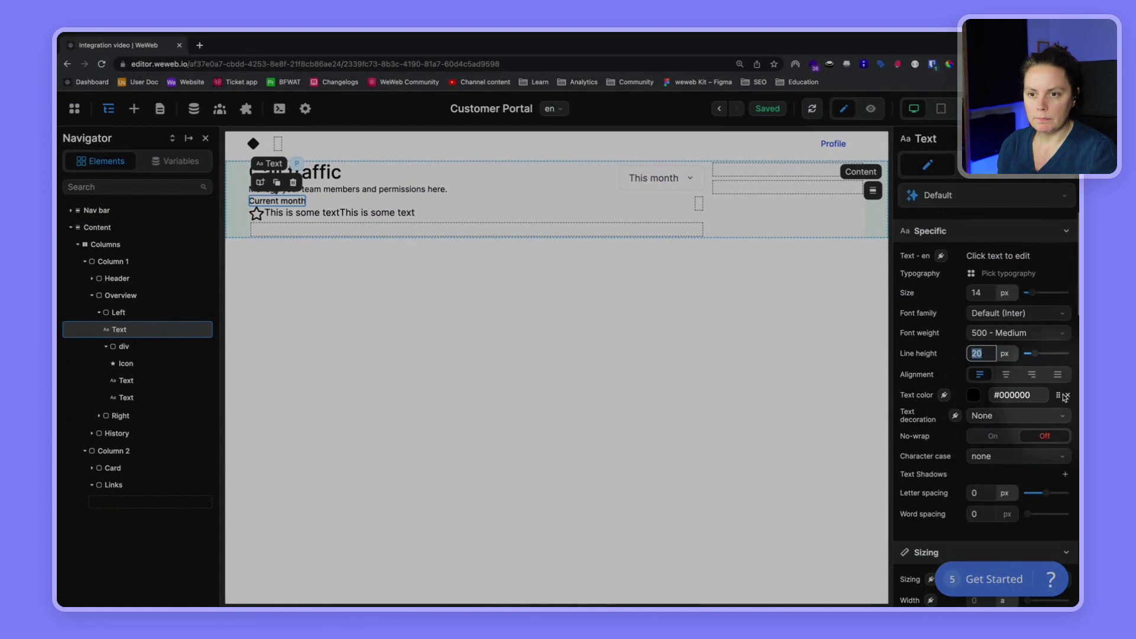
pyautogui.click(1059, 396)
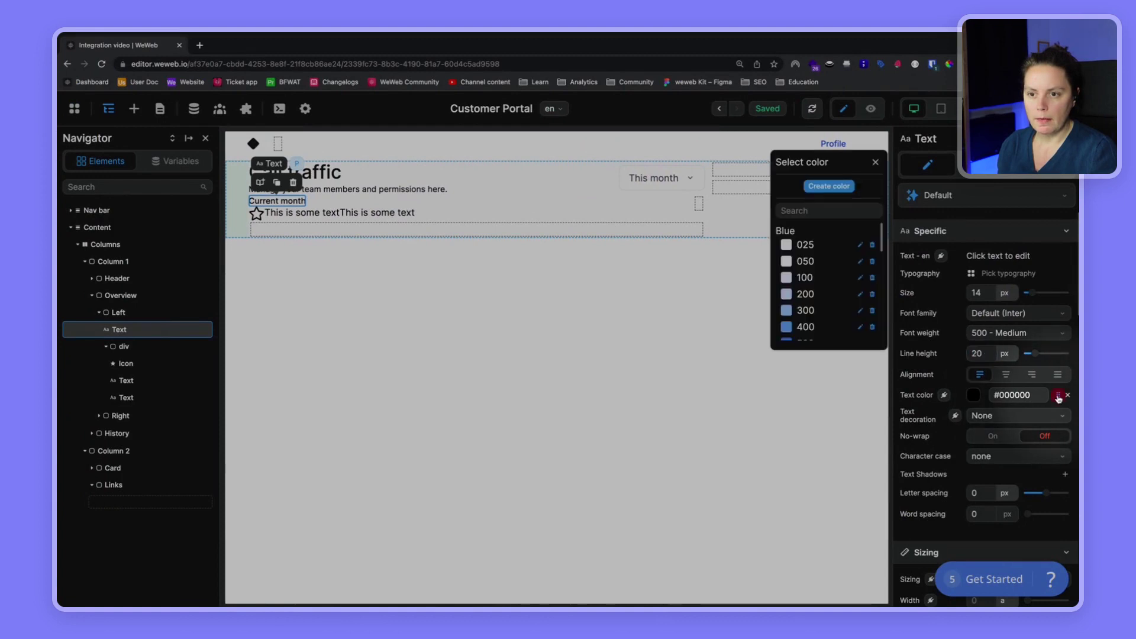
pyautogui.click(816, 209)
pyautogui.write('gray')
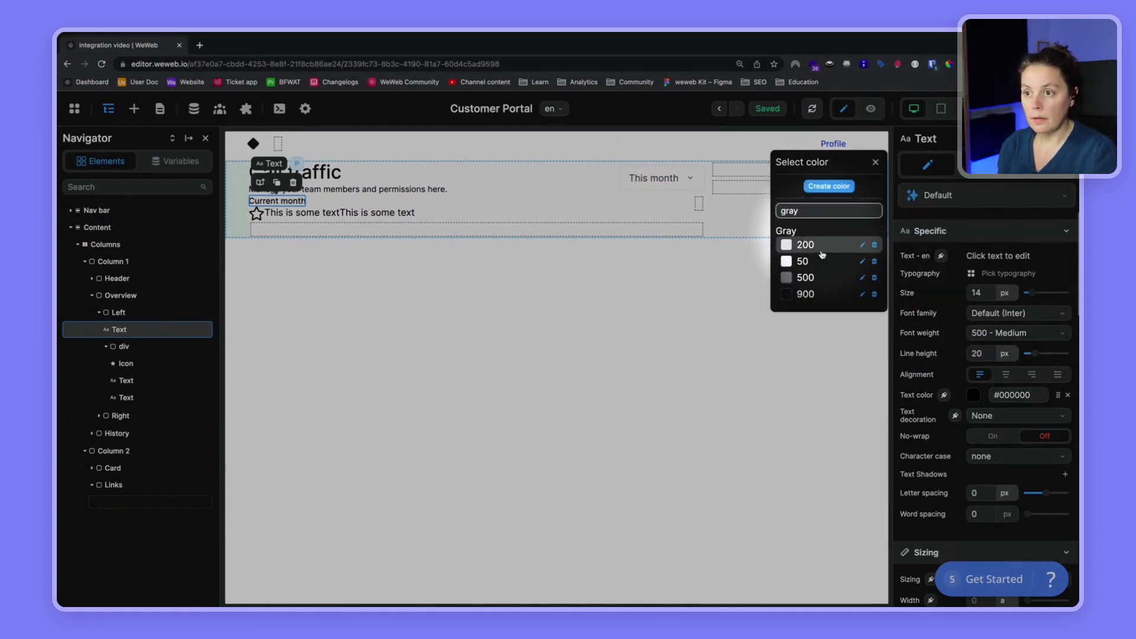
pyautogui.click(800, 278)
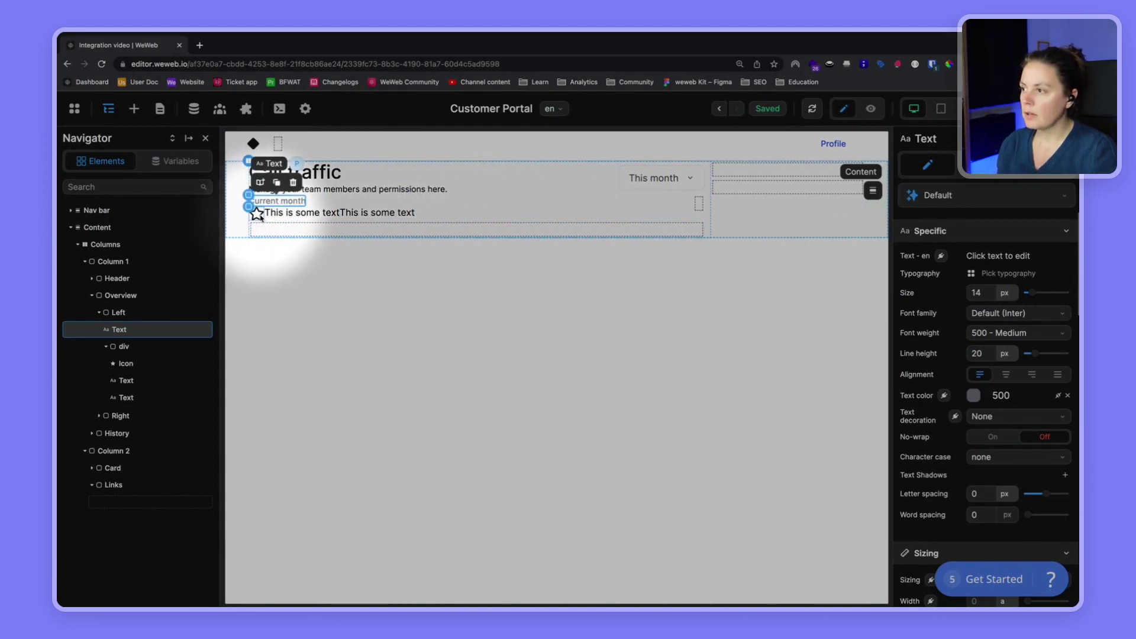
# Step: Replace the star icon with the outgoing-phone icon from Hero Icons, following the Figma design
pyautogui.click(257, 214)
pyautogui.press('super+grave')
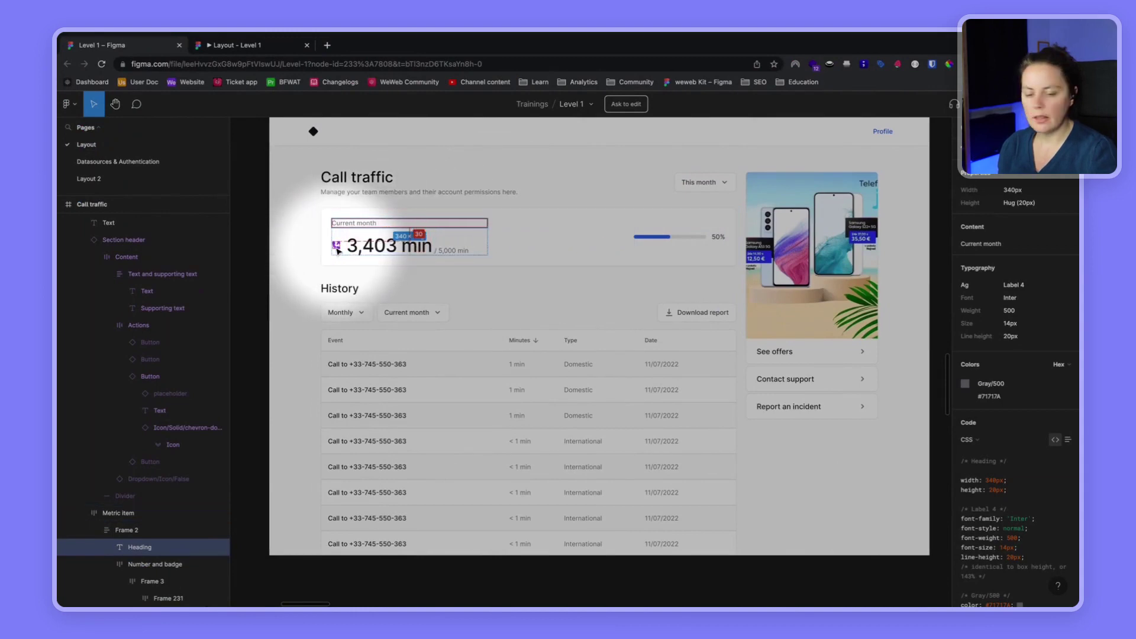
pyautogui.hotkey('ctrl', 'Left')
pyautogui.click(1014, 299)
pyautogui.click(114, 317)
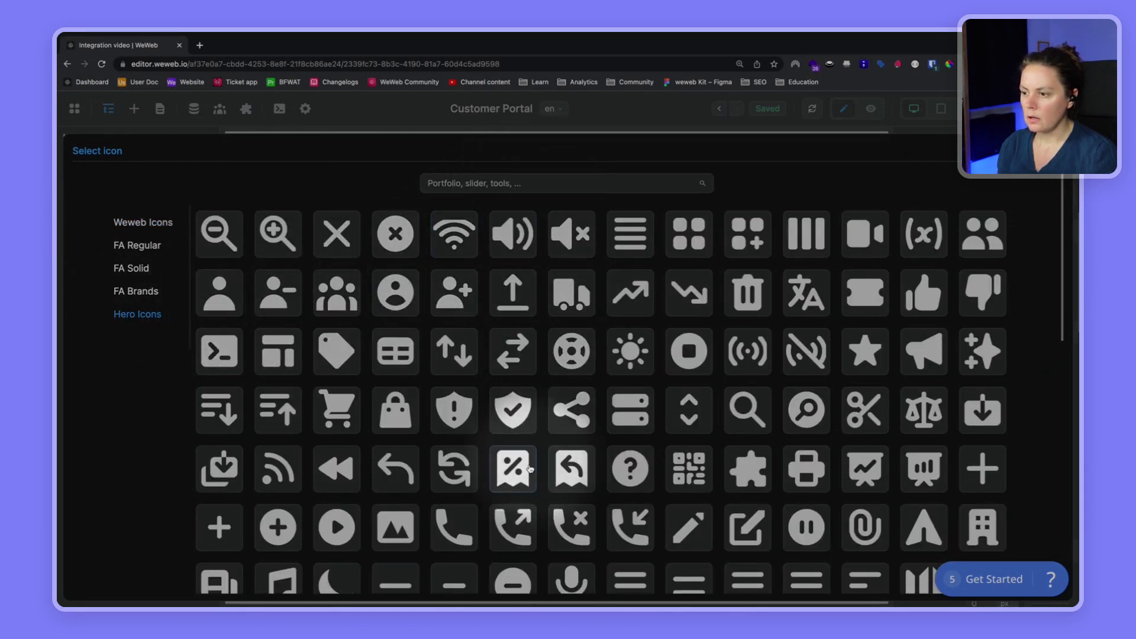
pyautogui.click(513, 532)
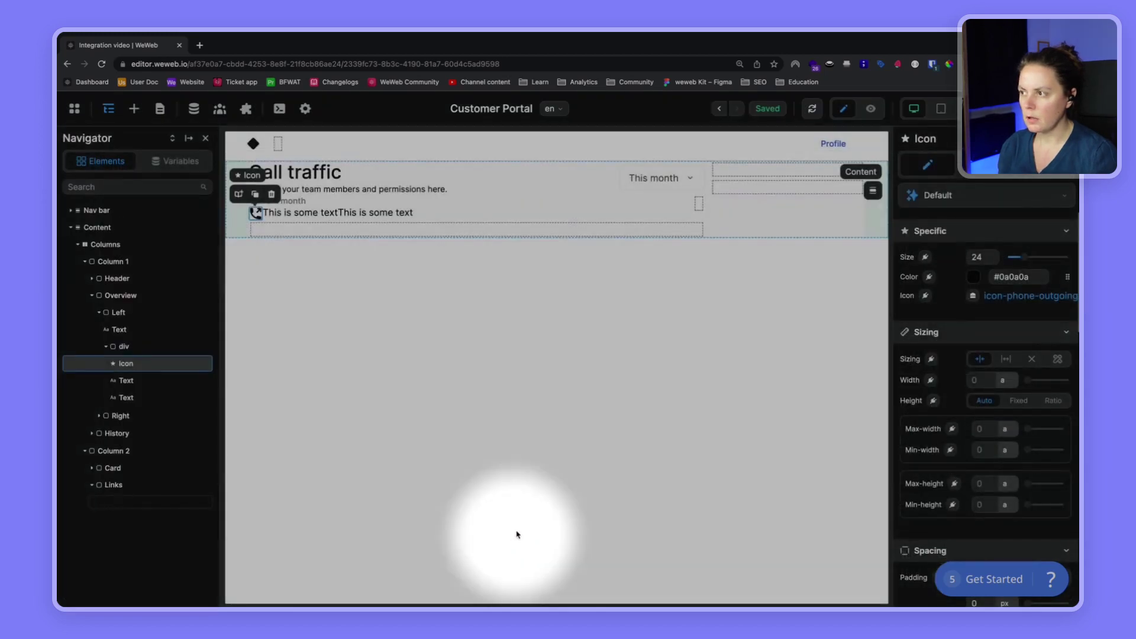
# Step: Switch to the Figma design and inspect the outgoing-phone icon's size and colour
pyautogui.press('super+grave')
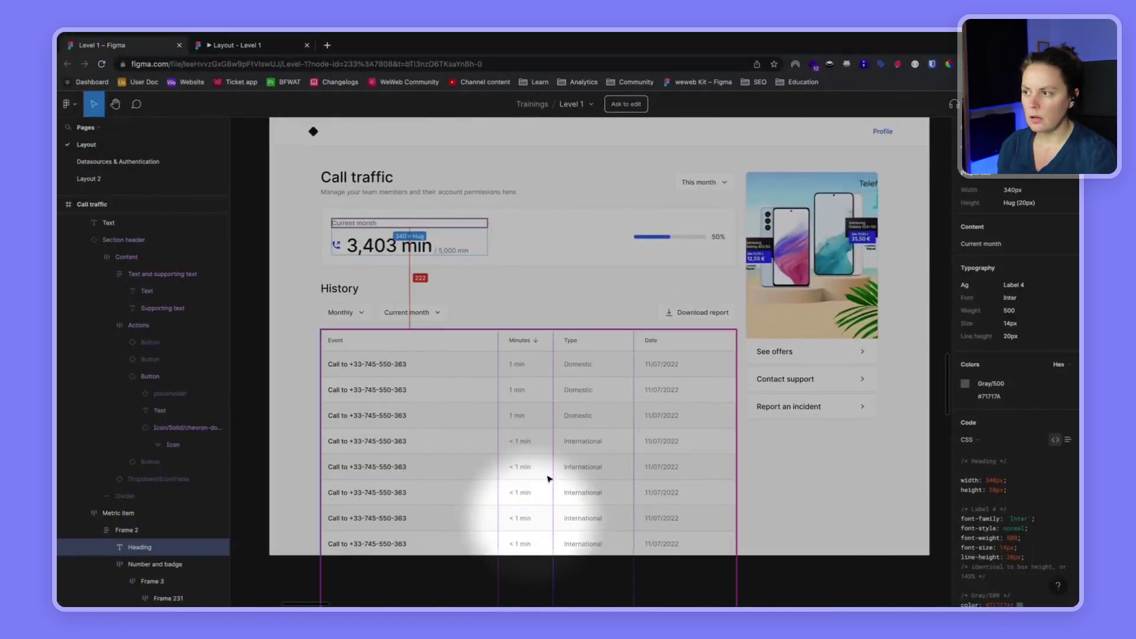
pyautogui.click(334, 246)
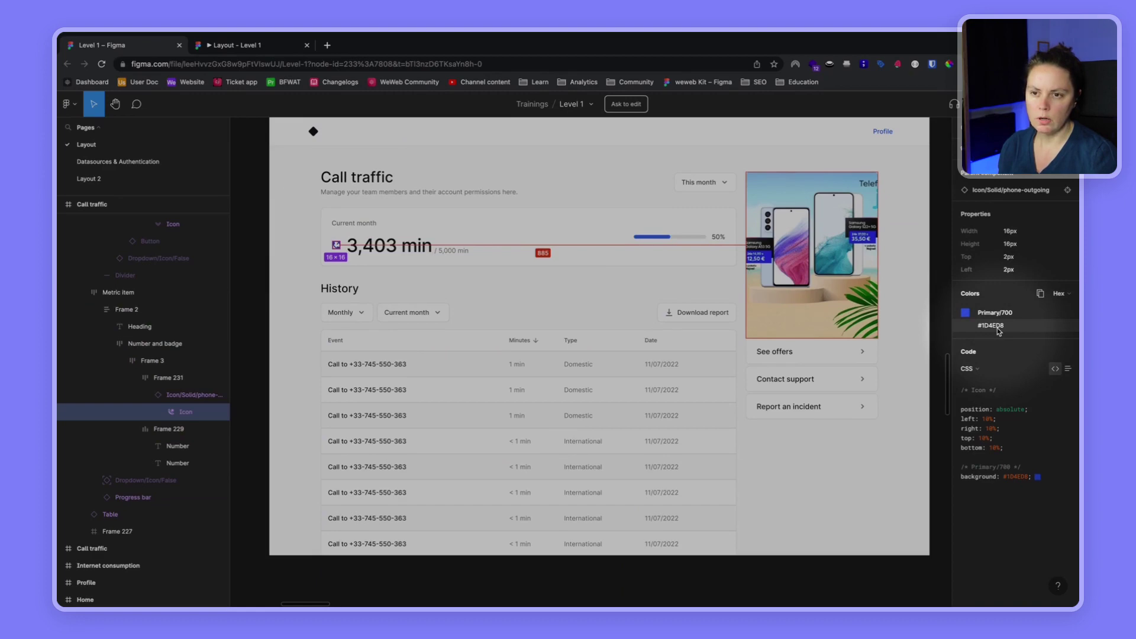
pyautogui.hotkey('ctrl', 'Left')
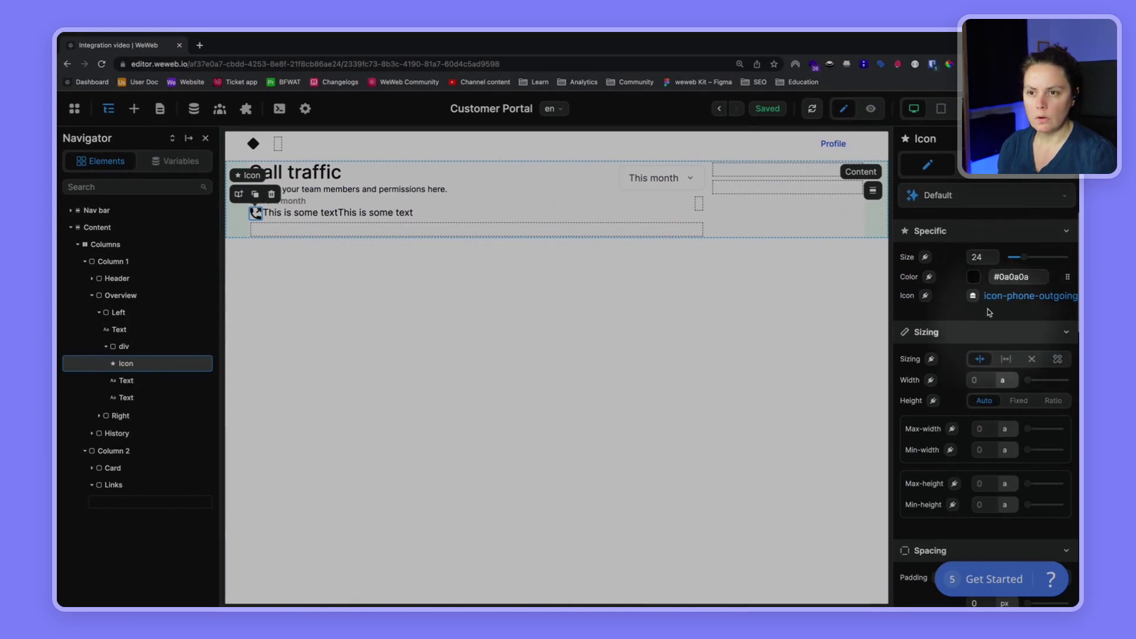
# Step: Set the outgoing-phone icon's colour to the design-system colour Primary/700 and its size to 16
pyautogui.click(1033, 278)
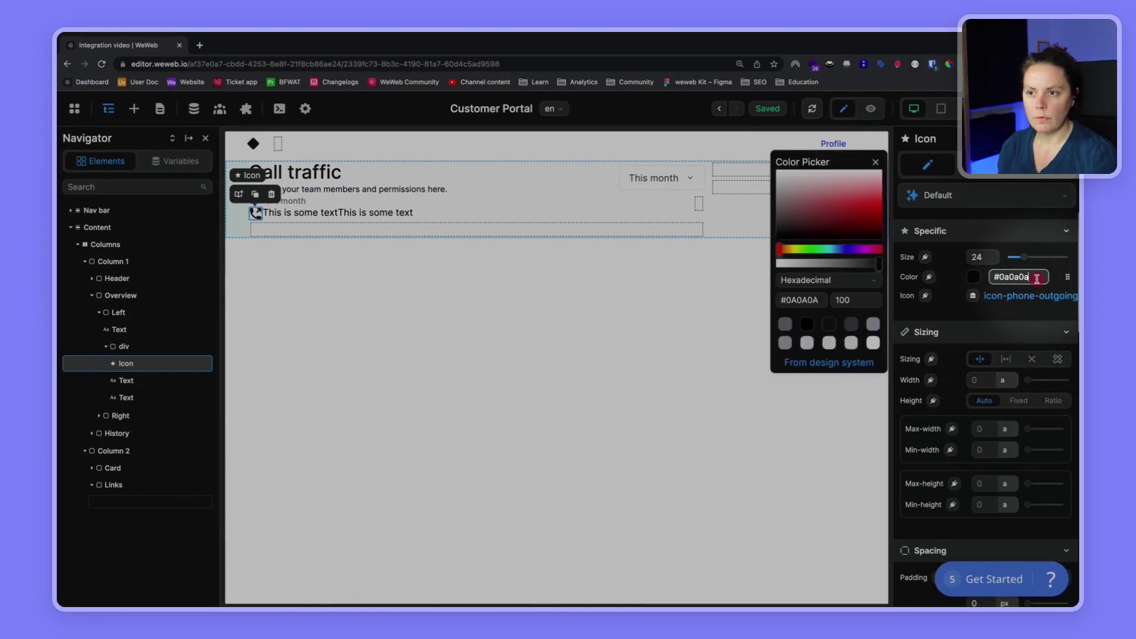
pyautogui.click(868, 364)
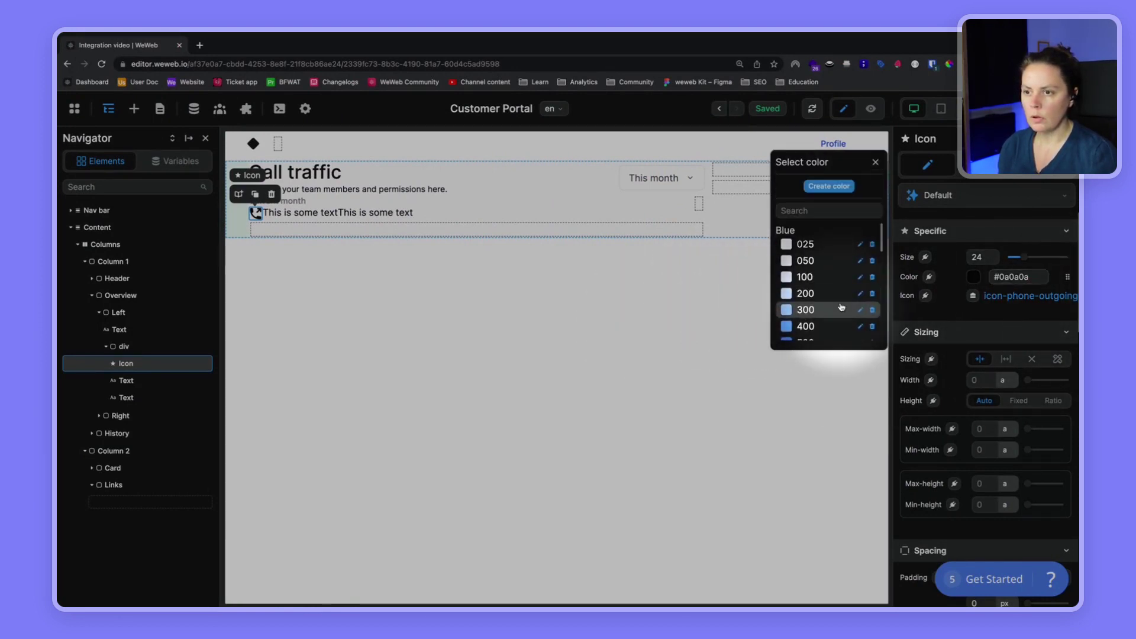
pyautogui.scroll(-3, 839, 311)
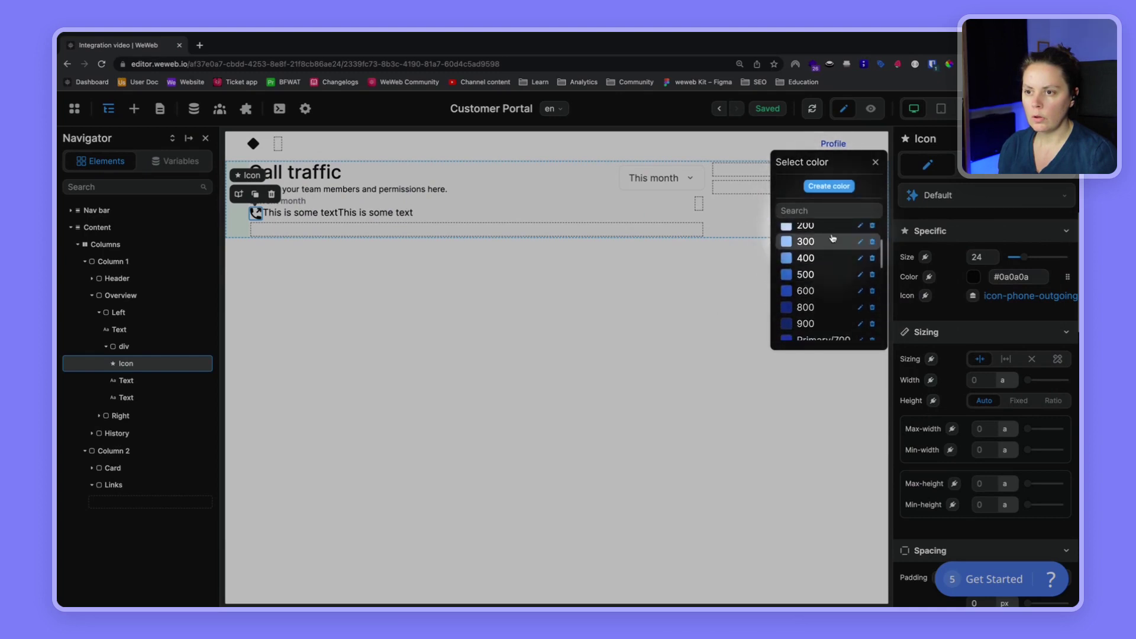
pyautogui.click(824, 329)
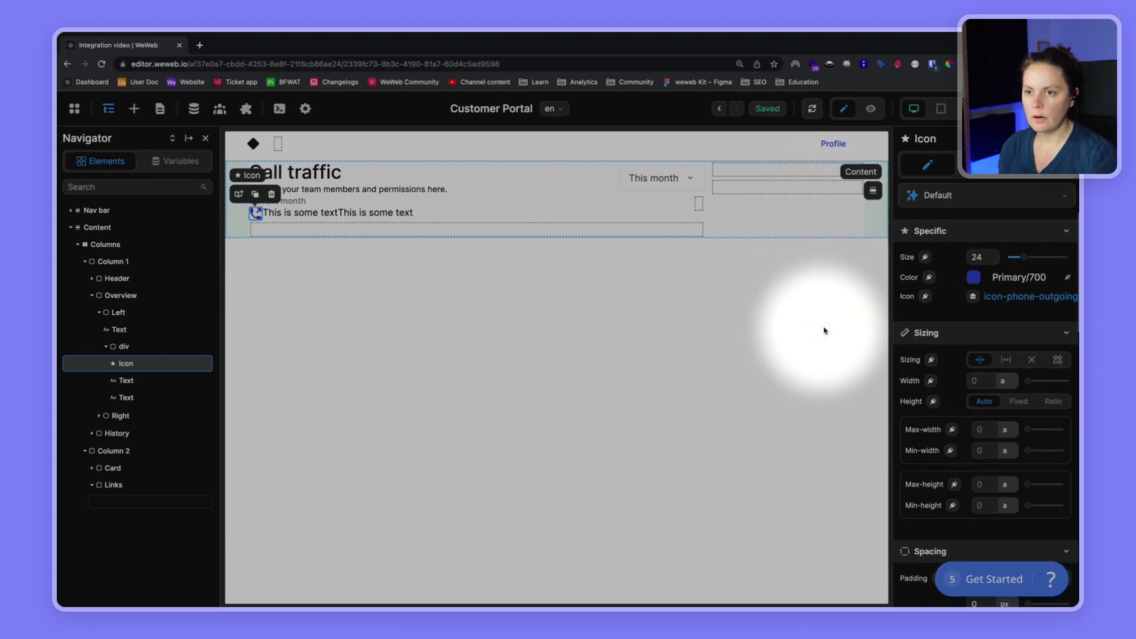
pyautogui.click(975, 257)
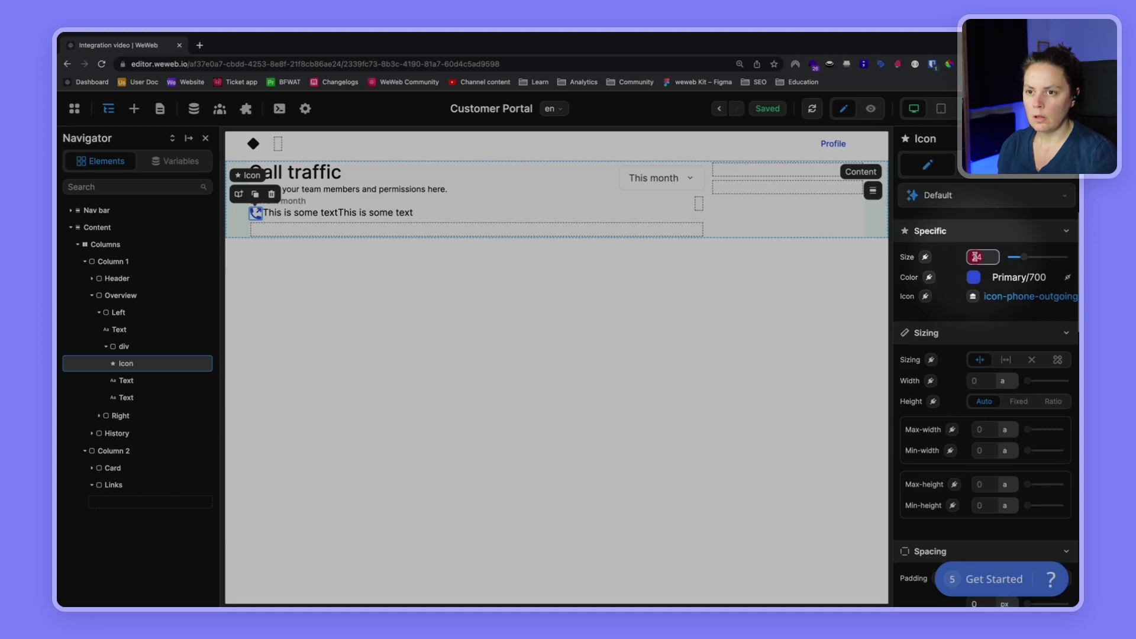
pyautogui.write('26')
pyautogui.hotkey('ctrl', 'a')
pyautogui.write('16')
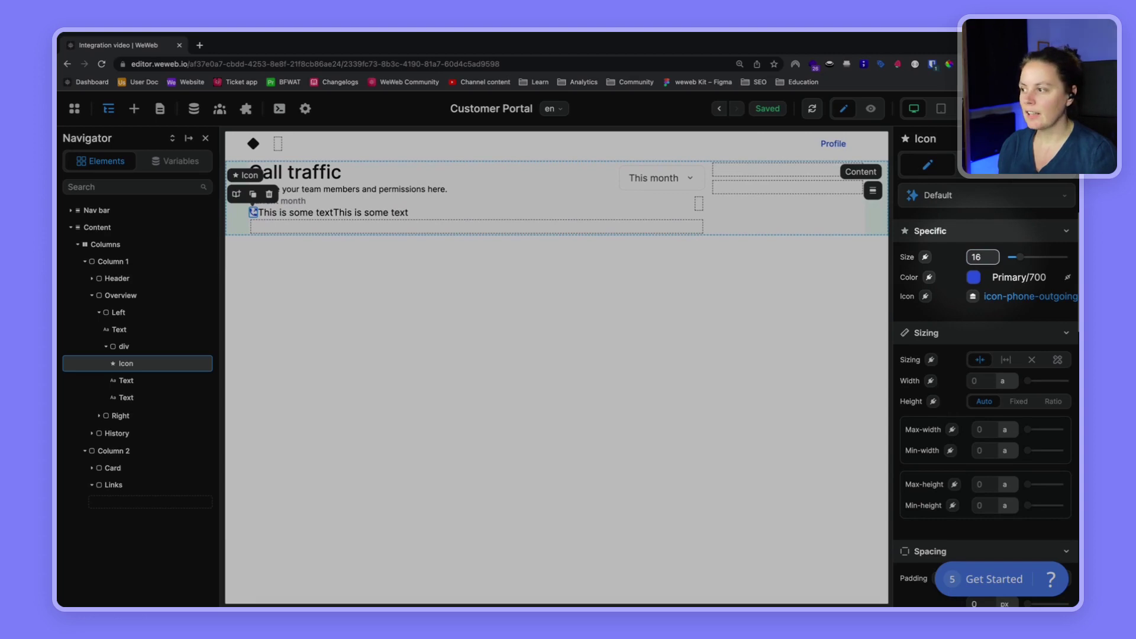
# Step: Check the minutes figure's typography in Figma, then set the first placeholder text in WeWeb to 500 - Medium, 40 px, line height 44 px
pyautogui.press('super+Tab')
pyautogui.click(393, 248)
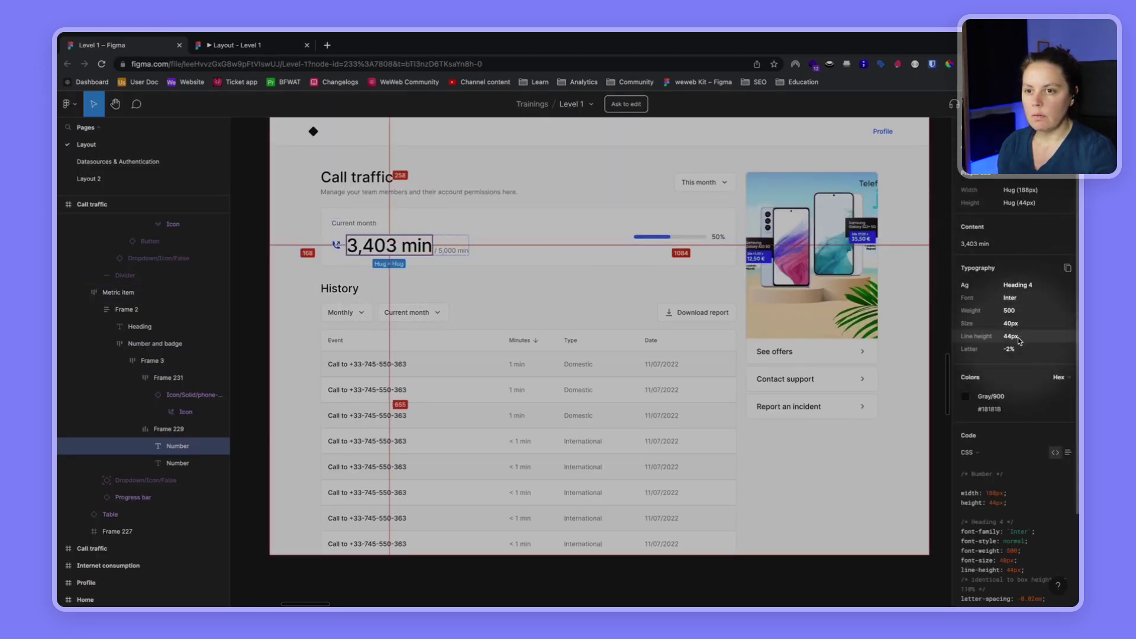
pyautogui.press('super+Tab')
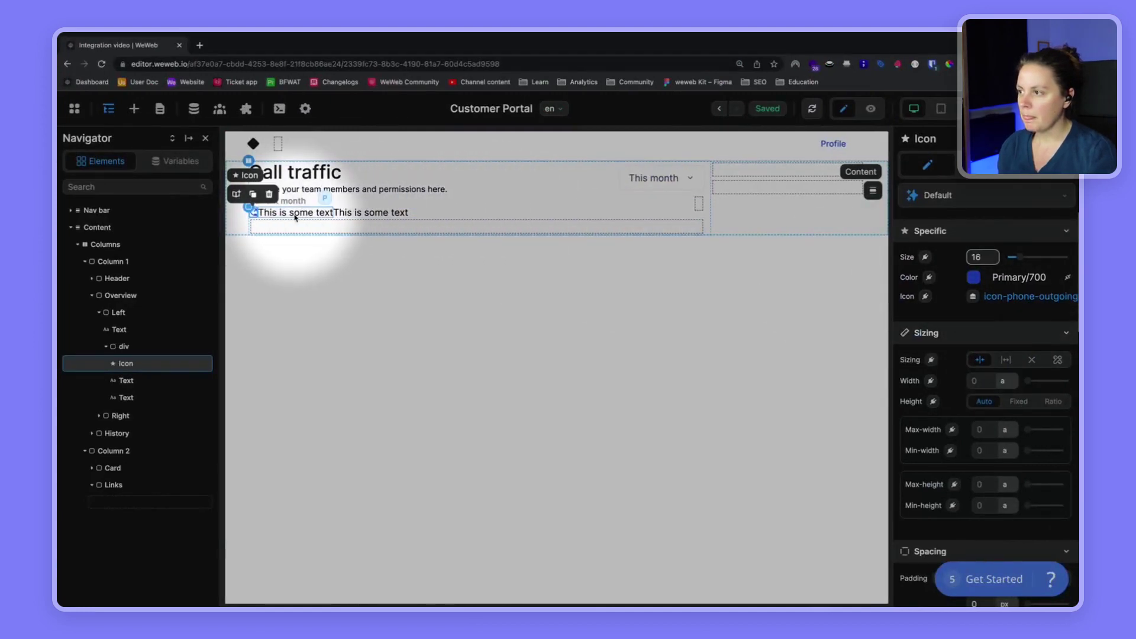
pyautogui.click(303, 212)
pyautogui.click(1002, 335)
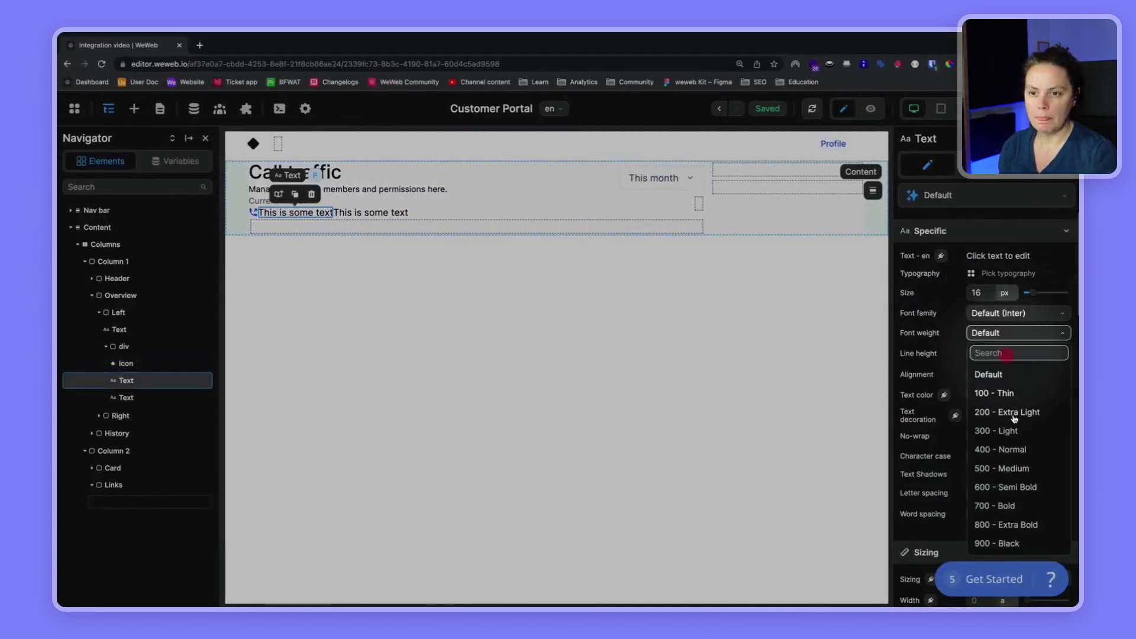
pyautogui.click(1009, 469)
pyautogui.click(979, 290)
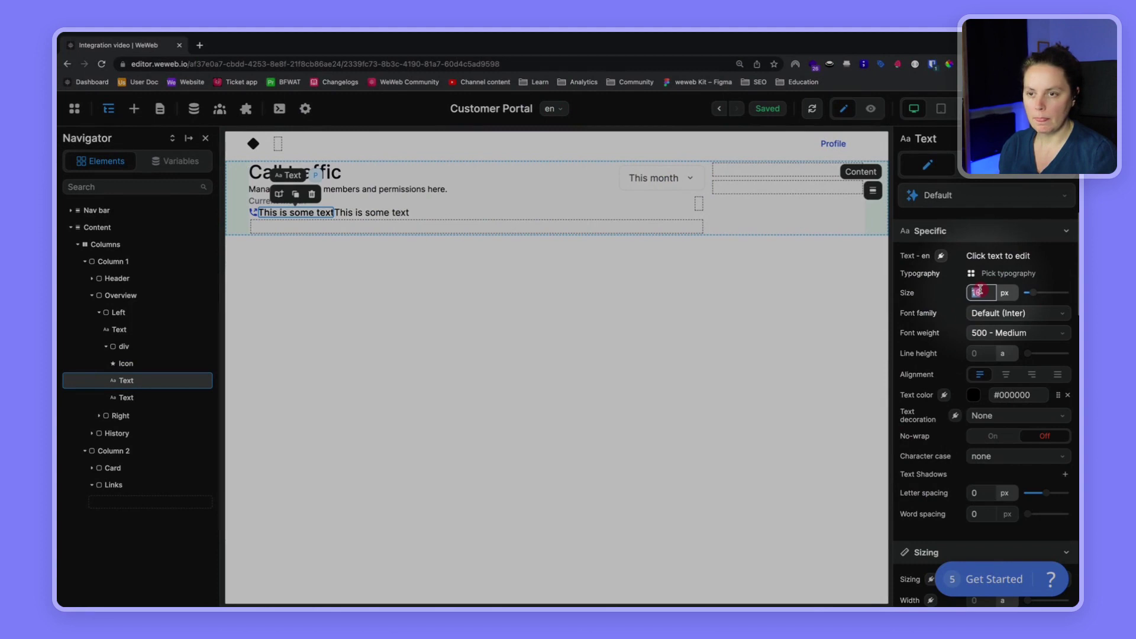
pyautogui.write('40')
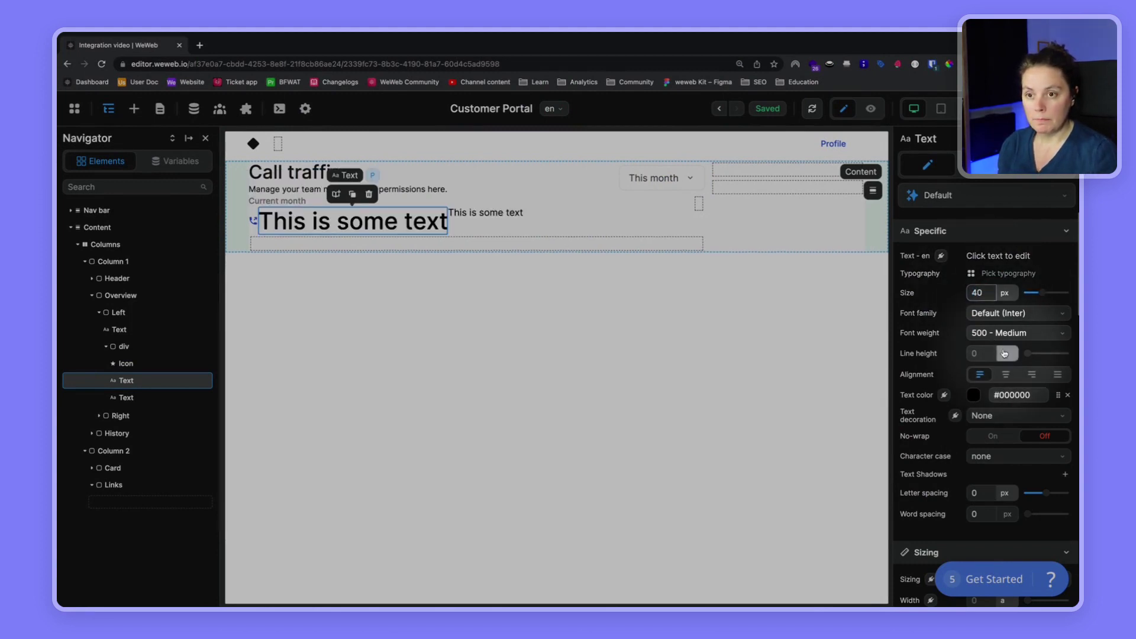
pyautogui.click(1003, 353)
pyautogui.click(1006, 367)
pyautogui.write('44')
# Step: Change the large placeholder text to "3,403 min" and give it the design-system colour Gray 900, matching the Figma design
pyautogui.doubleClick(414, 218)
pyautogui.write('3,403 min')
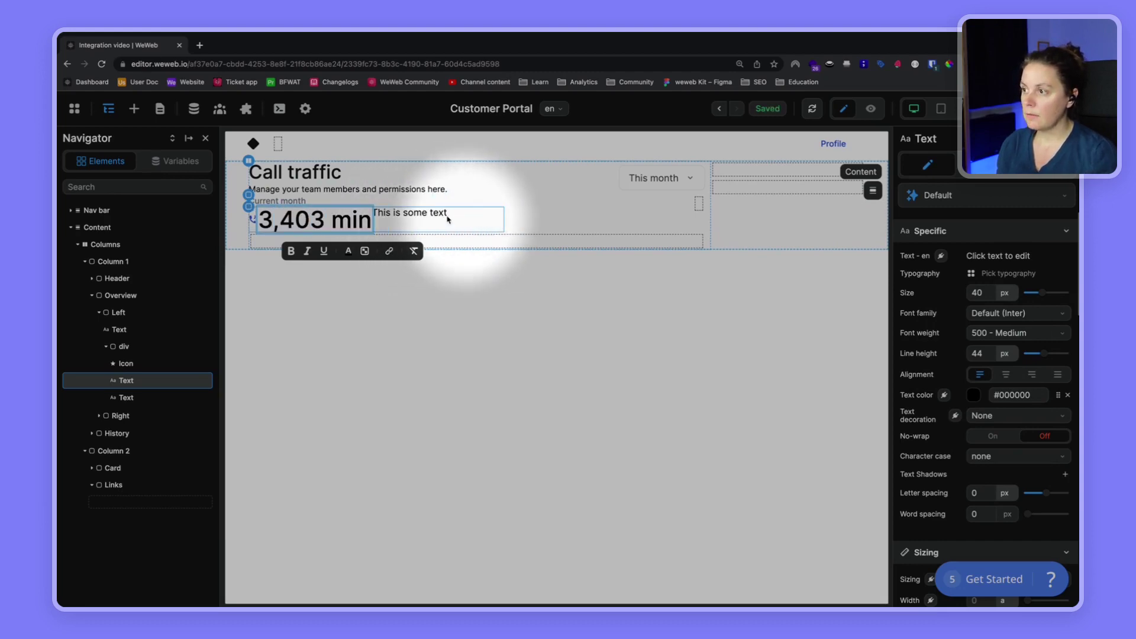
pyautogui.hotkey('alt', 'Tab')
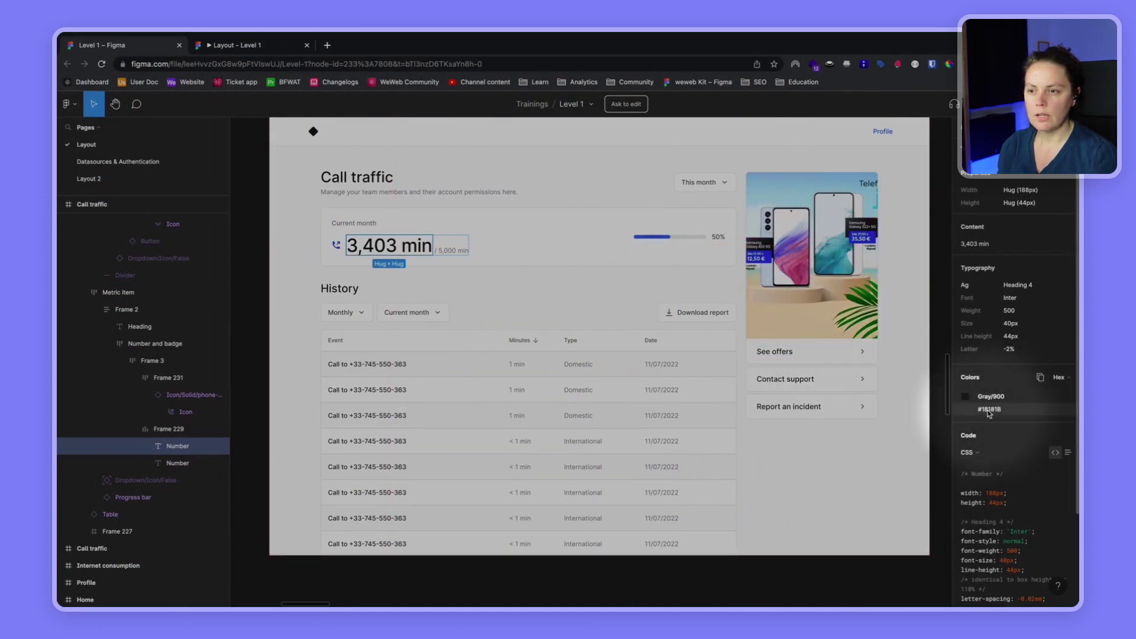
pyautogui.hotkey('alt', 'Tab')
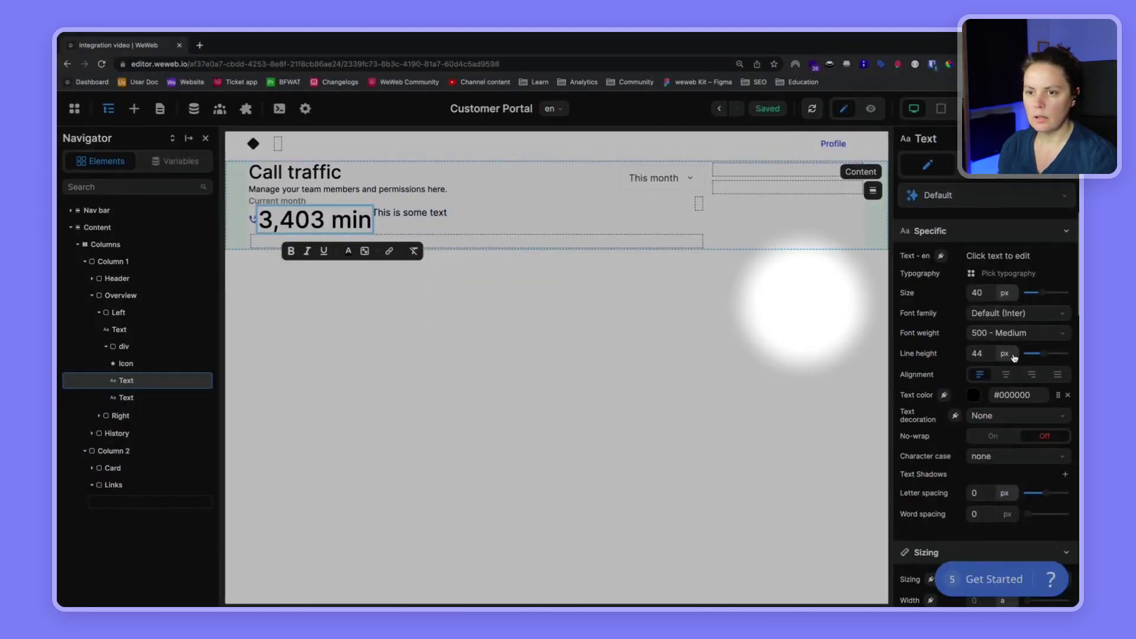
pyautogui.click(1059, 396)
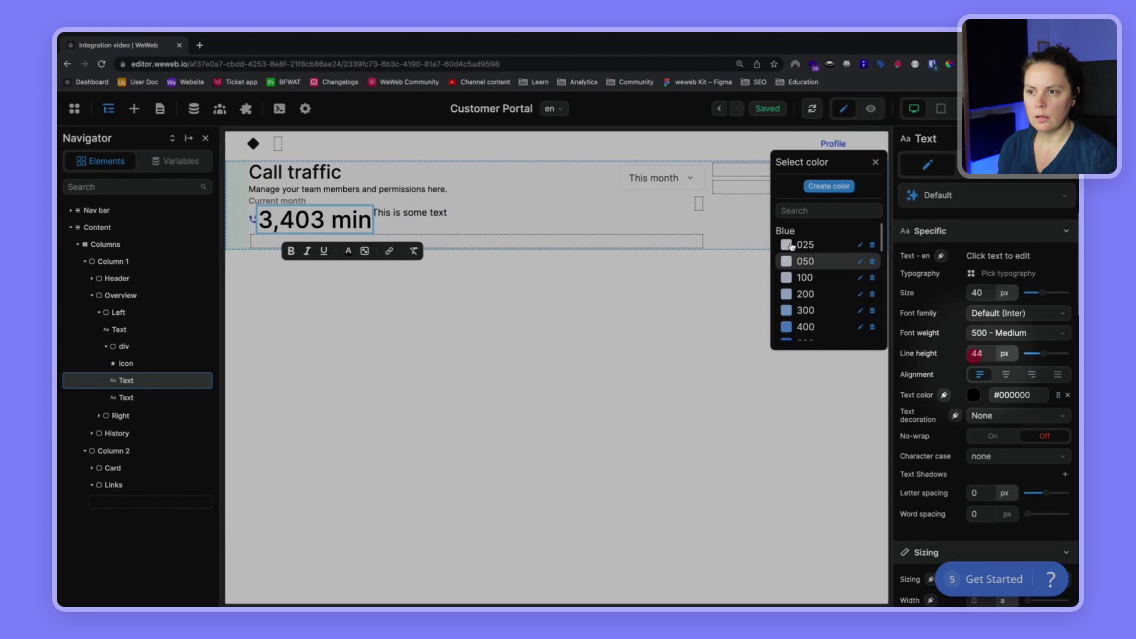
pyautogui.click(805, 211)
pyautogui.write('gray')
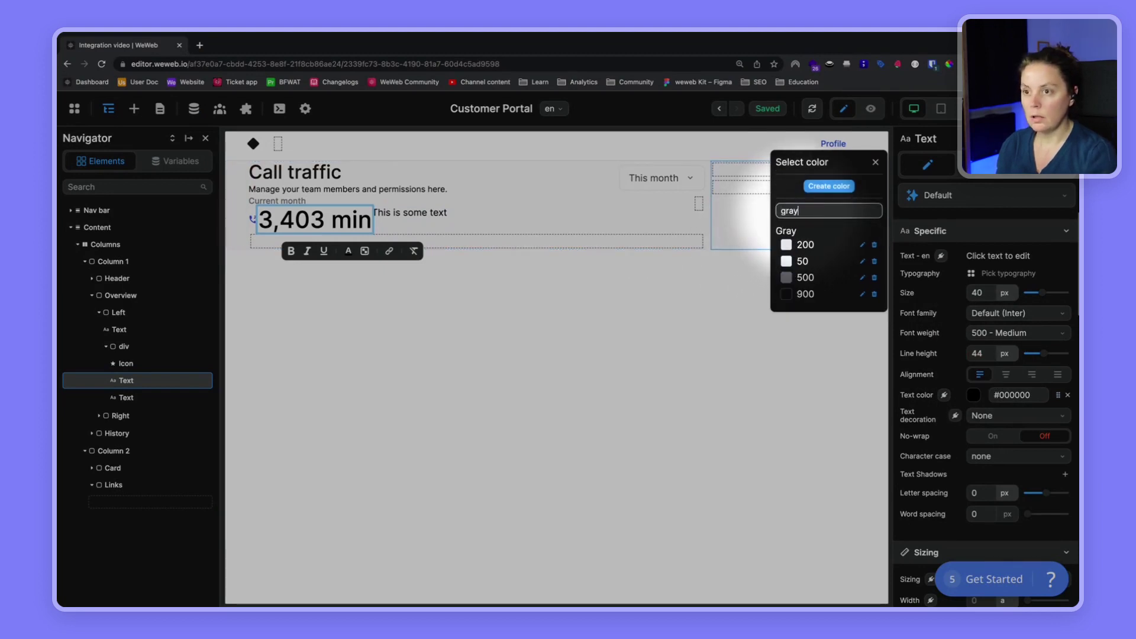
pyautogui.click(806, 295)
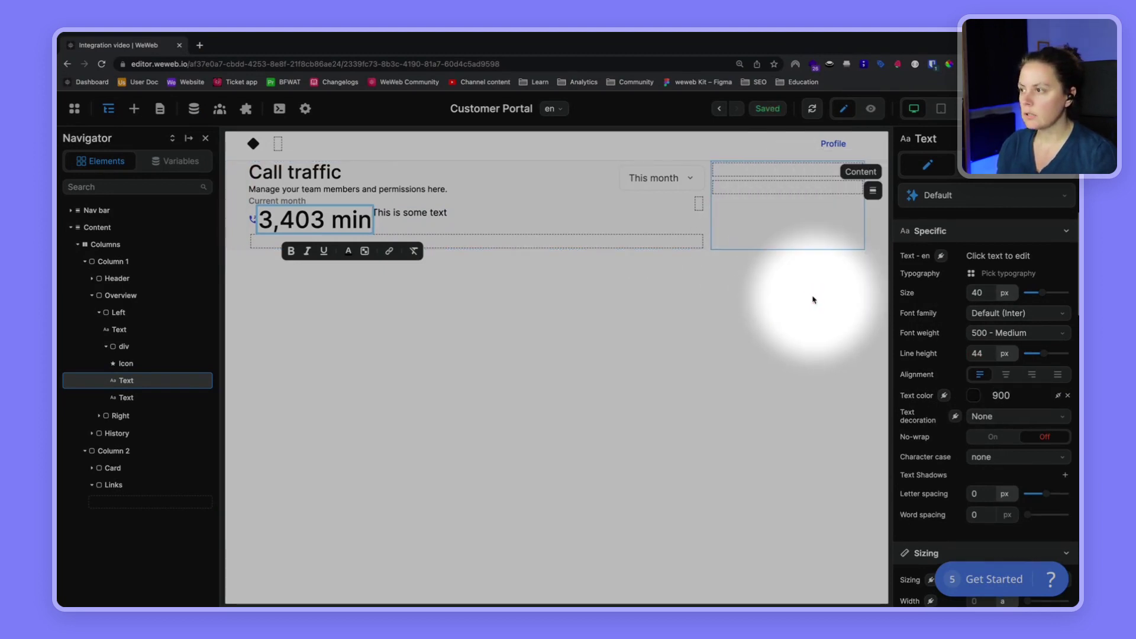
# Step: Replace the remaining placeholder text beside "3,403 min" with "/ 5,000 min", checking the wording against the Figma design
pyautogui.click(432, 214)
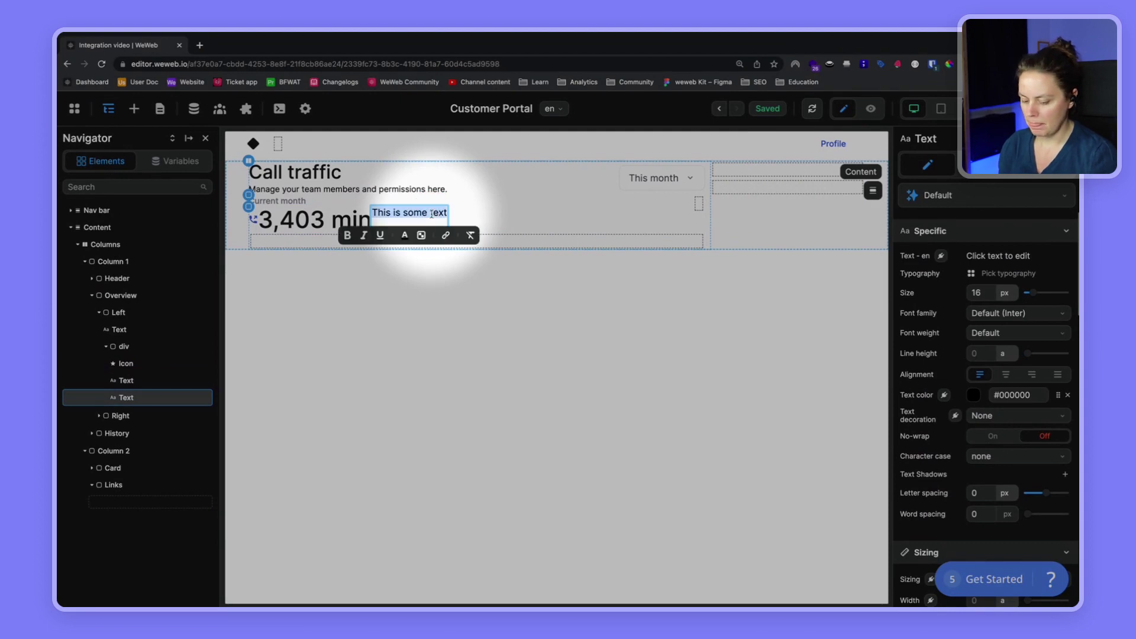
pyautogui.press('BackSpace')
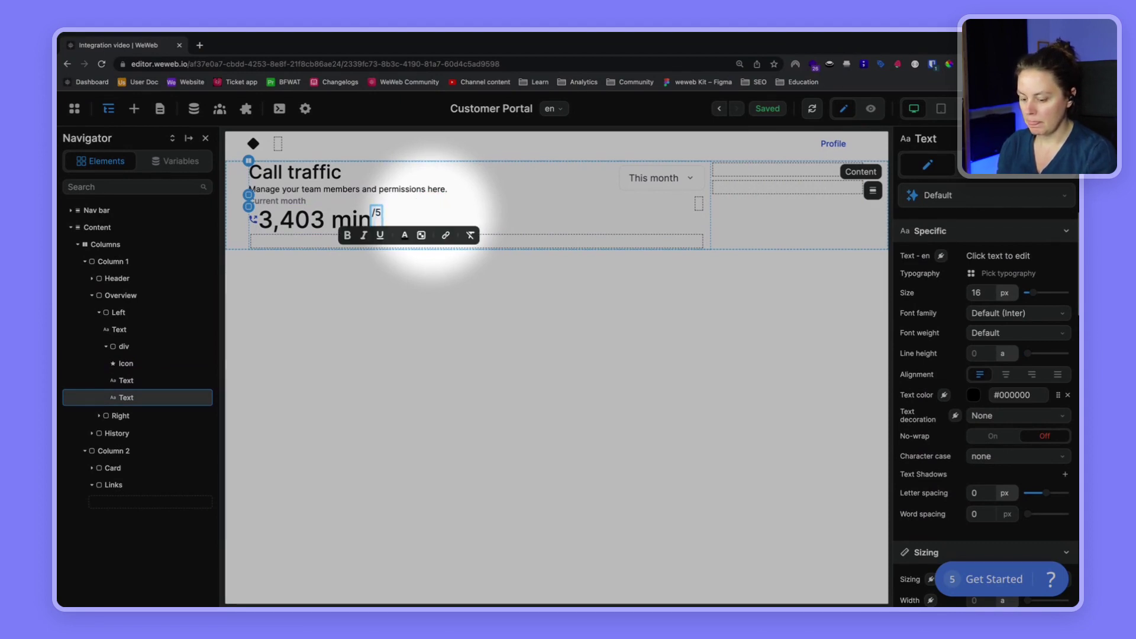
pyautogui.write('/ 5,000 min')
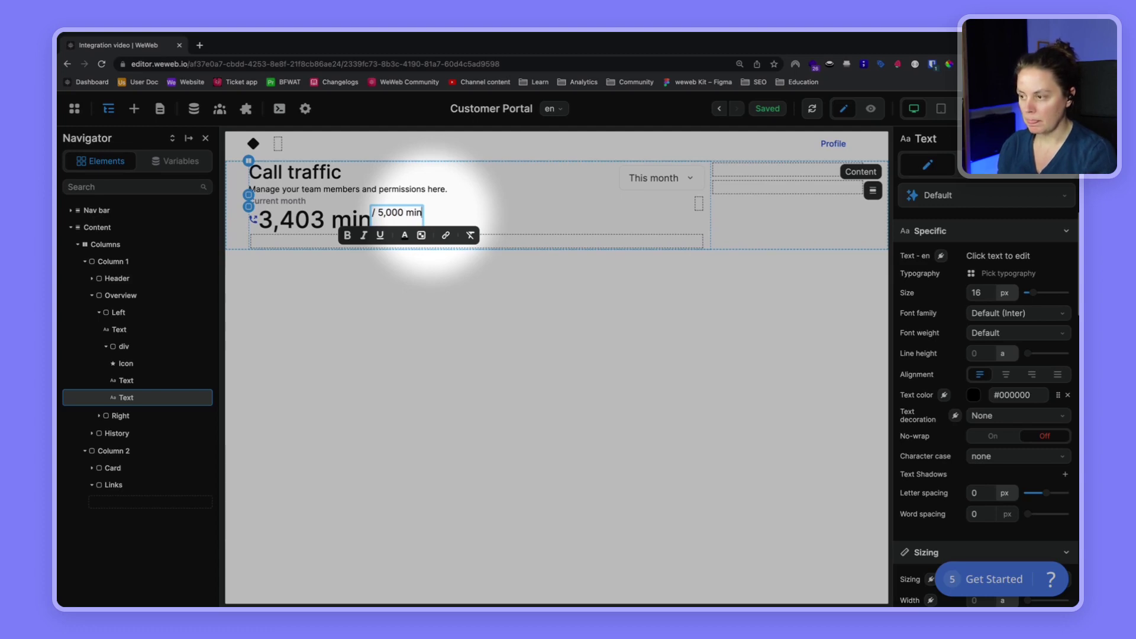
pyautogui.write('utes')
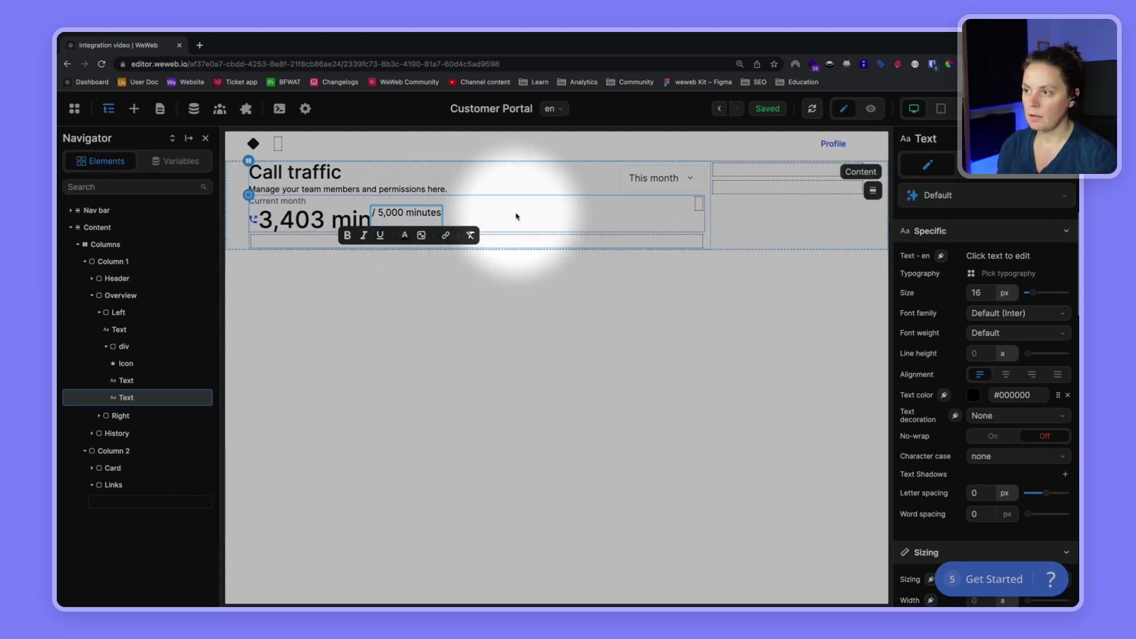
pyautogui.hotkey('ctrl', 'Right')
pyautogui.hotkey('ctrl', 'Left')
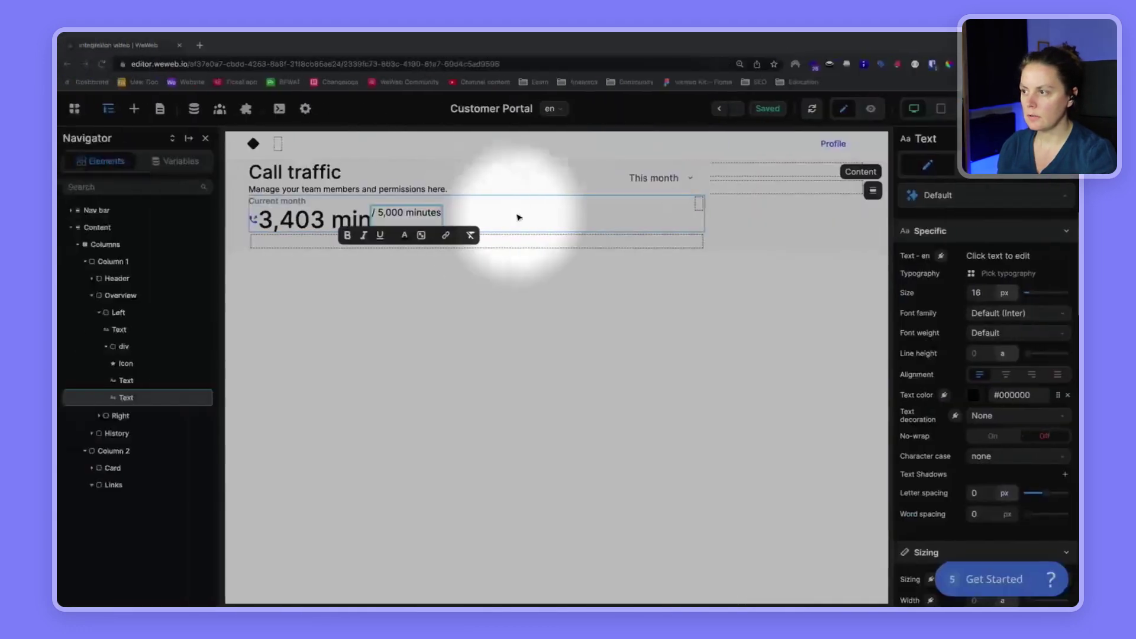
pyautogui.press('BackSpace')
pyautogui.press('BackSpace')
pyautogui.press('BackSpace')
pyautogui.press('BackSpace')
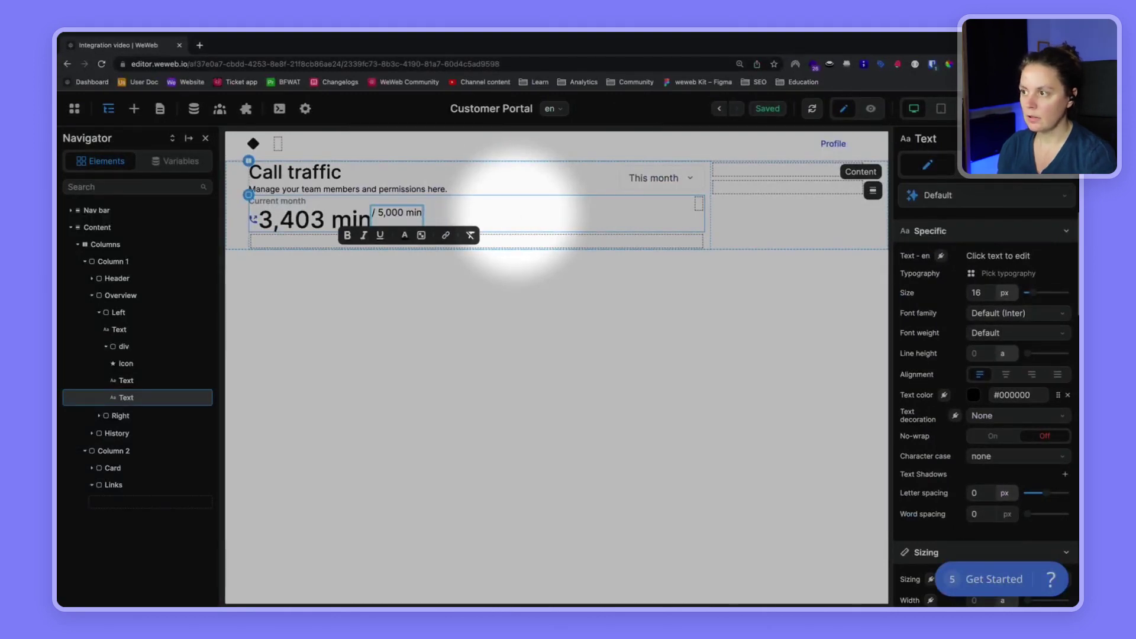
# Step: Following the Figma typography, set the "/ 5,000 min" text in WeWeb to weight 400 - Normal, size 14 px and line height 20 px
pyautogui.hotkey('ctrl', 'Right')
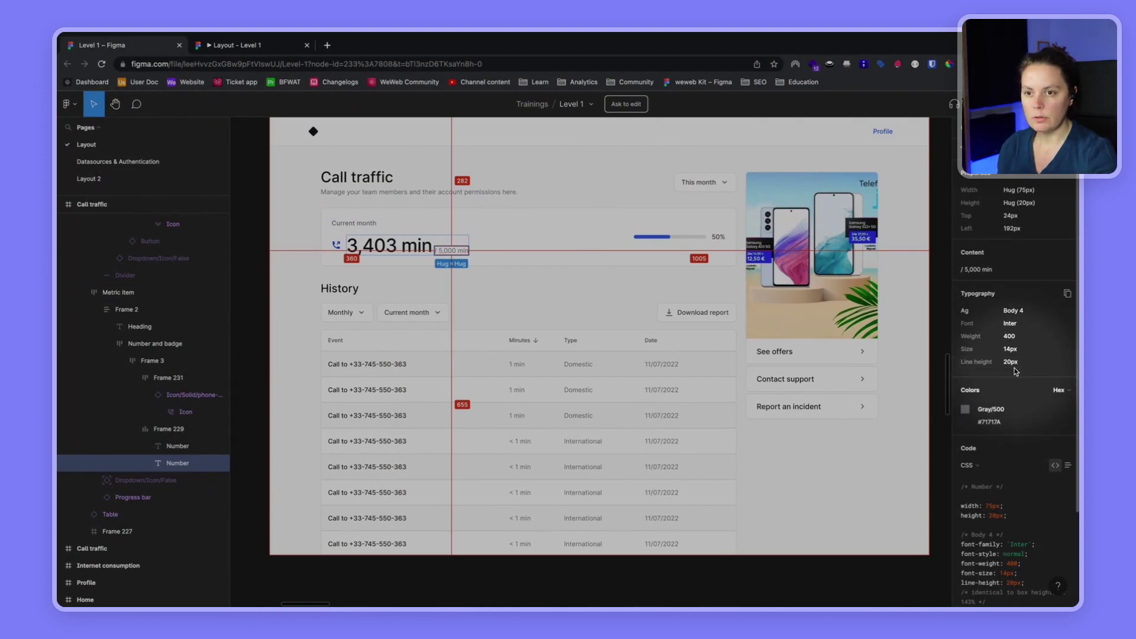
pyautogui.hotkey('ctrl', 'Left')
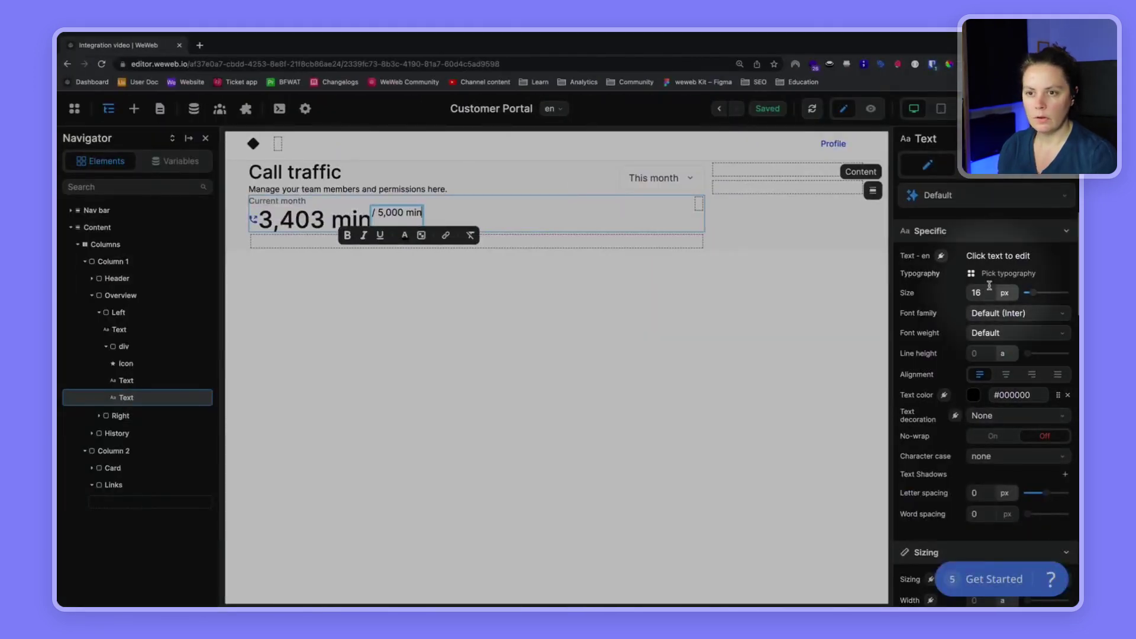
pyautogui.click(1004, 333)
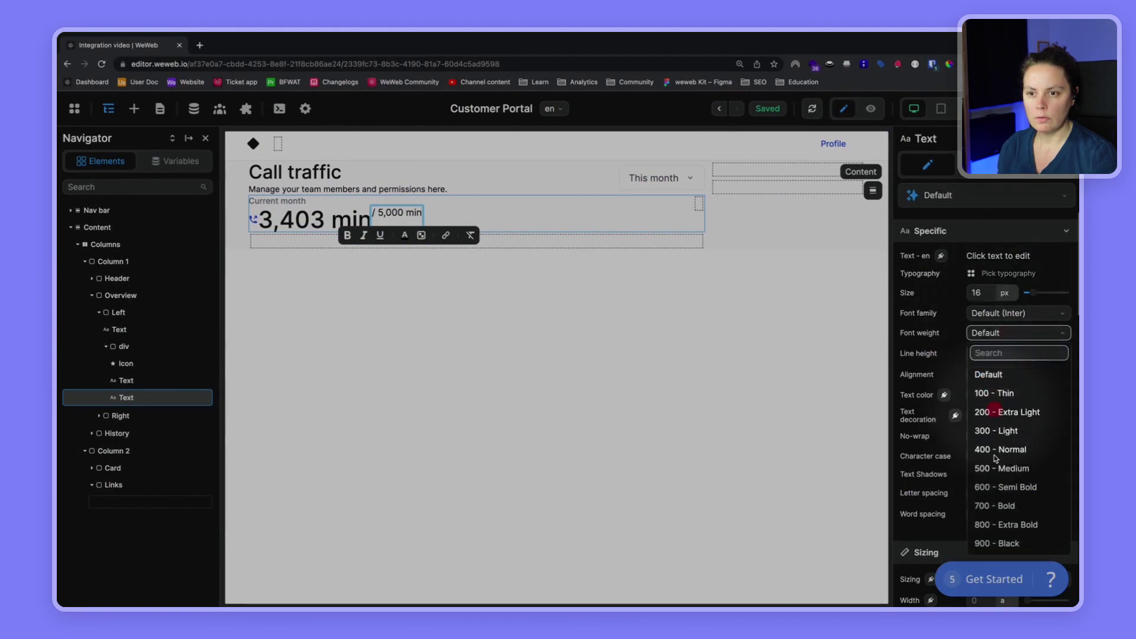
pyautogui.click(1000, 449)
pyautogui.doubleClick(978, 293)
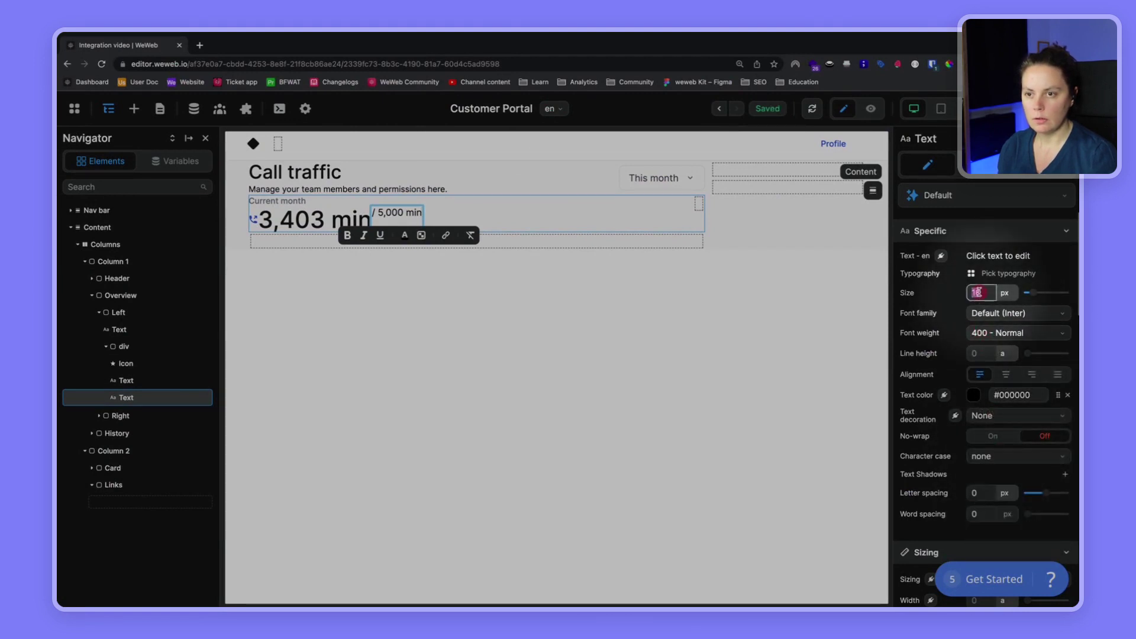
pyautogui.write('14')
pyautogui.click(1003, 353)
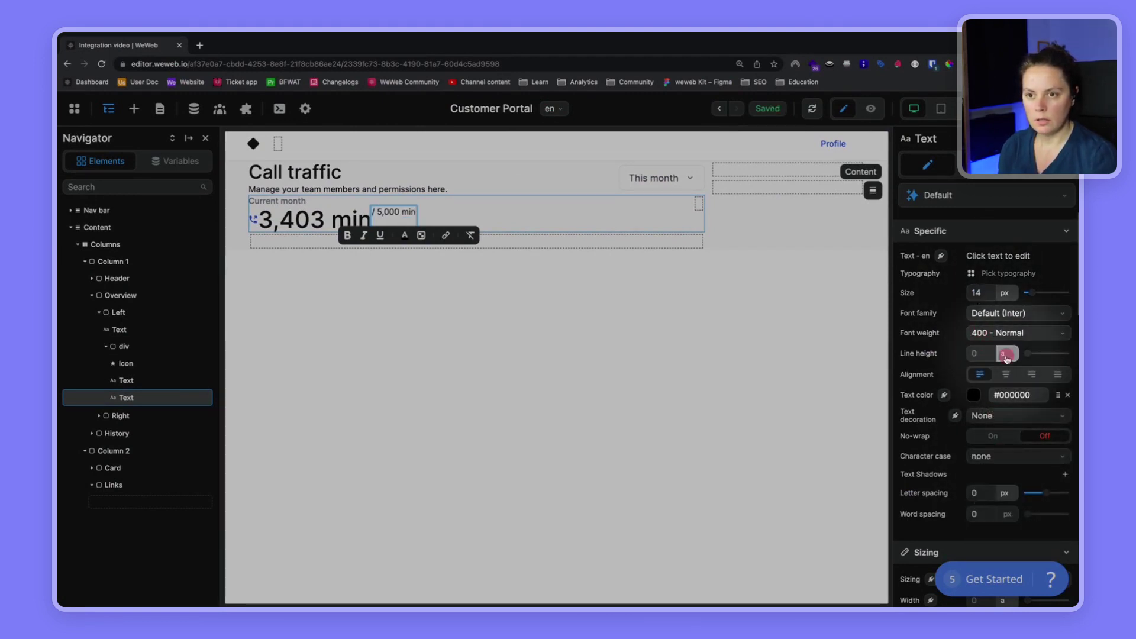
pyautogui.click(1007, 367)
pyautogui.click(980, 353)
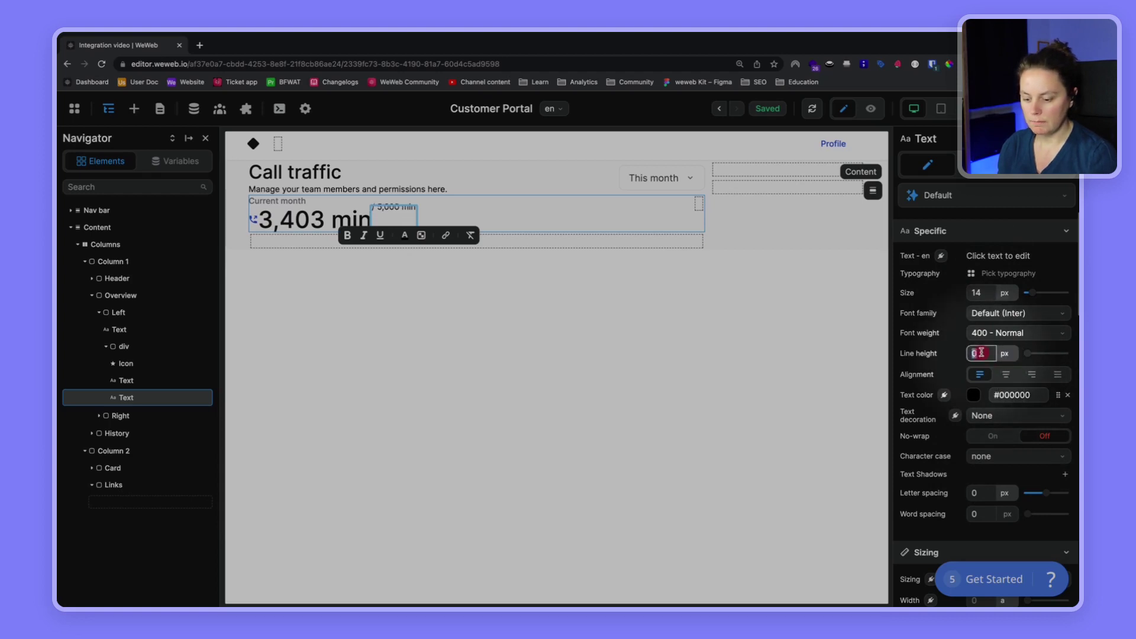
pyautogui.write('20')
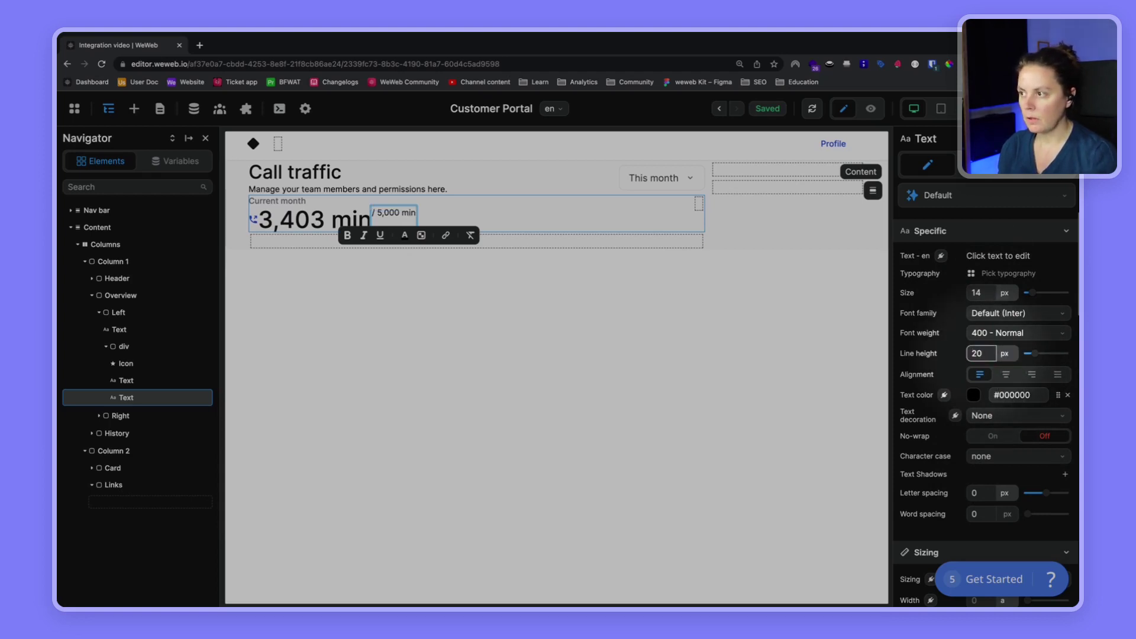
# Step: Align the contents of the div holding the icon and both minutes texts to its bottom edge, following the Figma layout
pyautogui.click(292, 222)
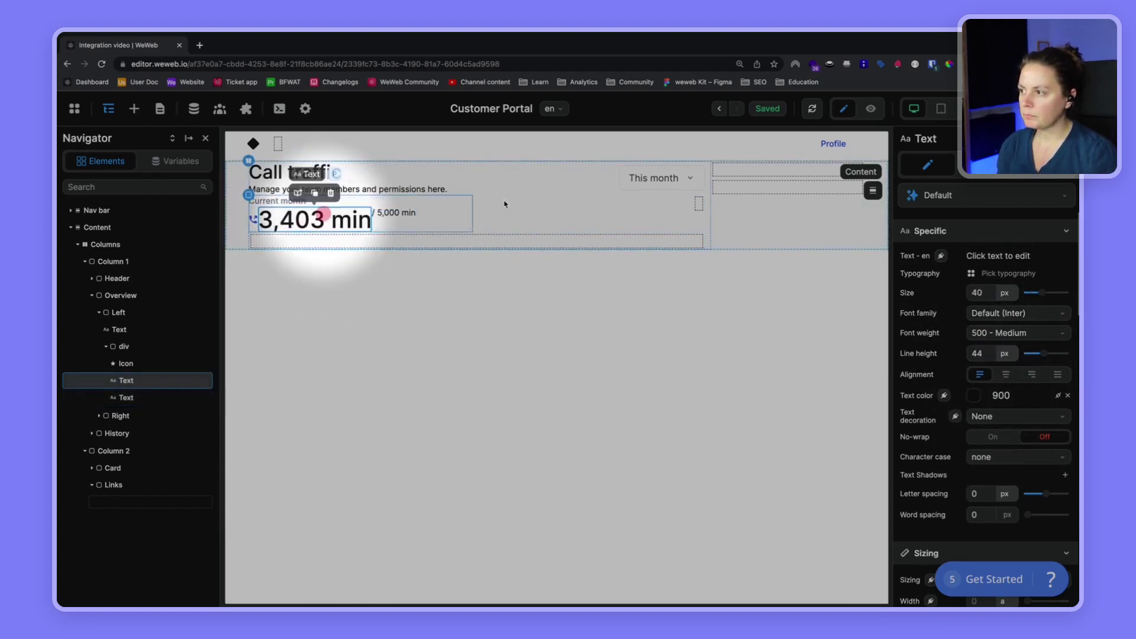
pyautogui.click(120, 347)
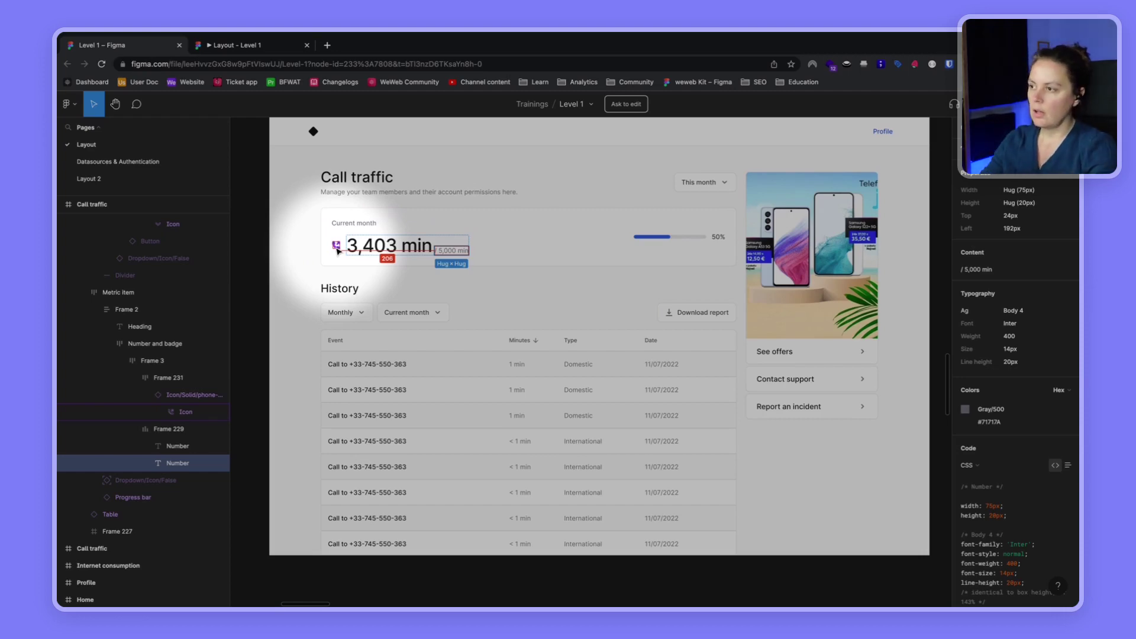
pyautogui.hotkey('alt', 'Tab')
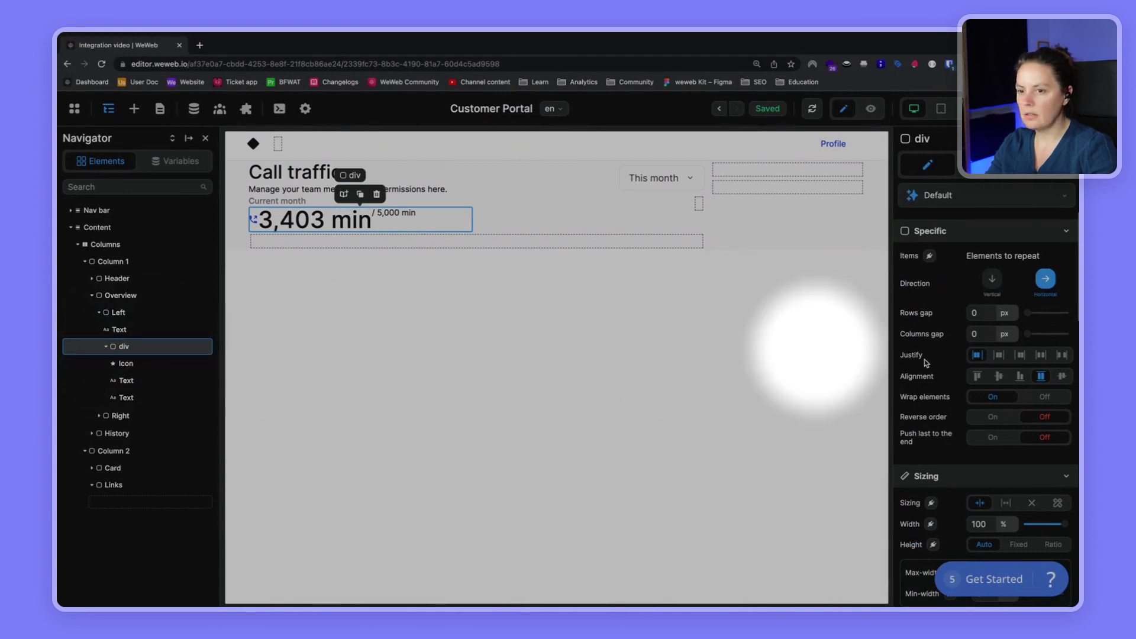
pyautogui.click(1021, 377)
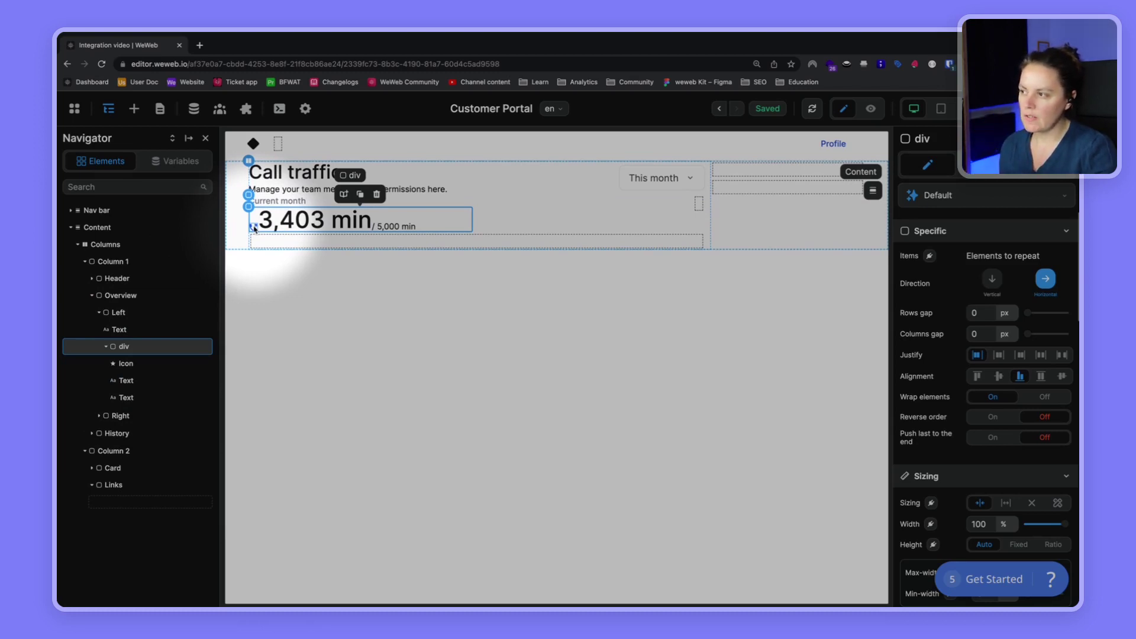
# Step: Centre the phone icon vertically within the row it shares with the "3,403 min" and "/ 5,000 min" texts
pyautogui.click(254, 227)
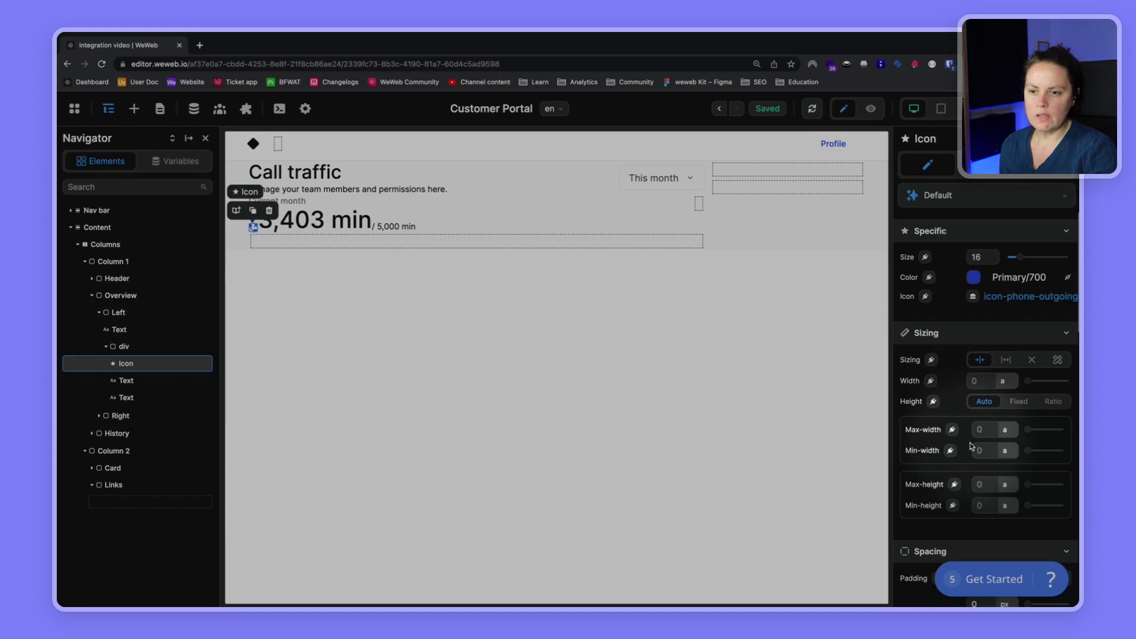
pyautogui.scroll(-3, 964, 426)
pyautogui.scroll(-1, 972, 447)
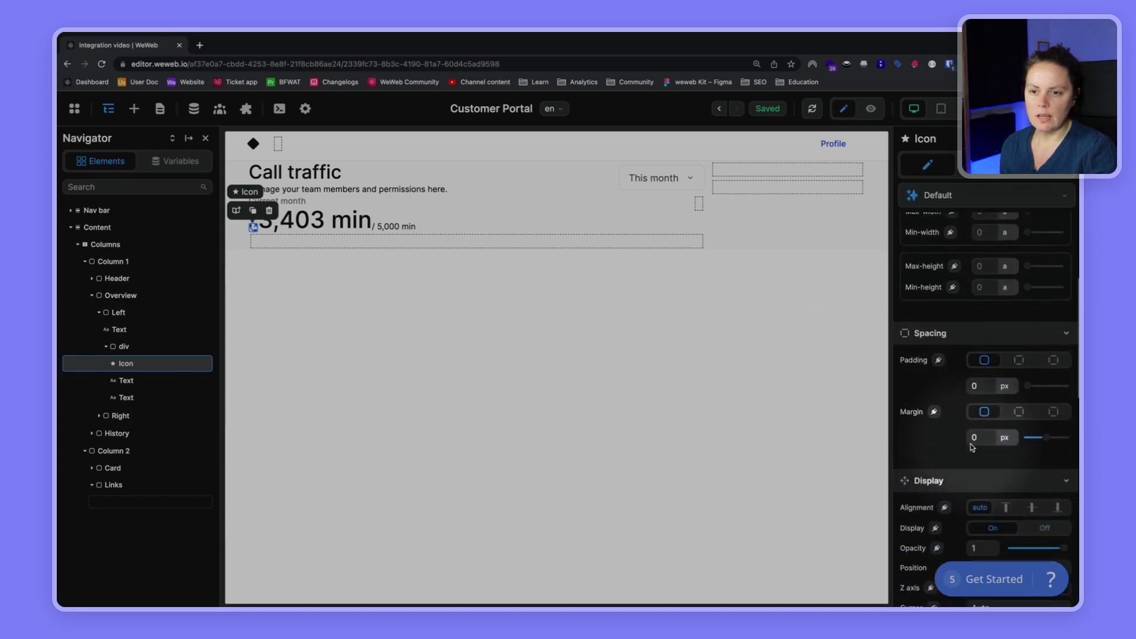
pyautogui.click(1031, 486)
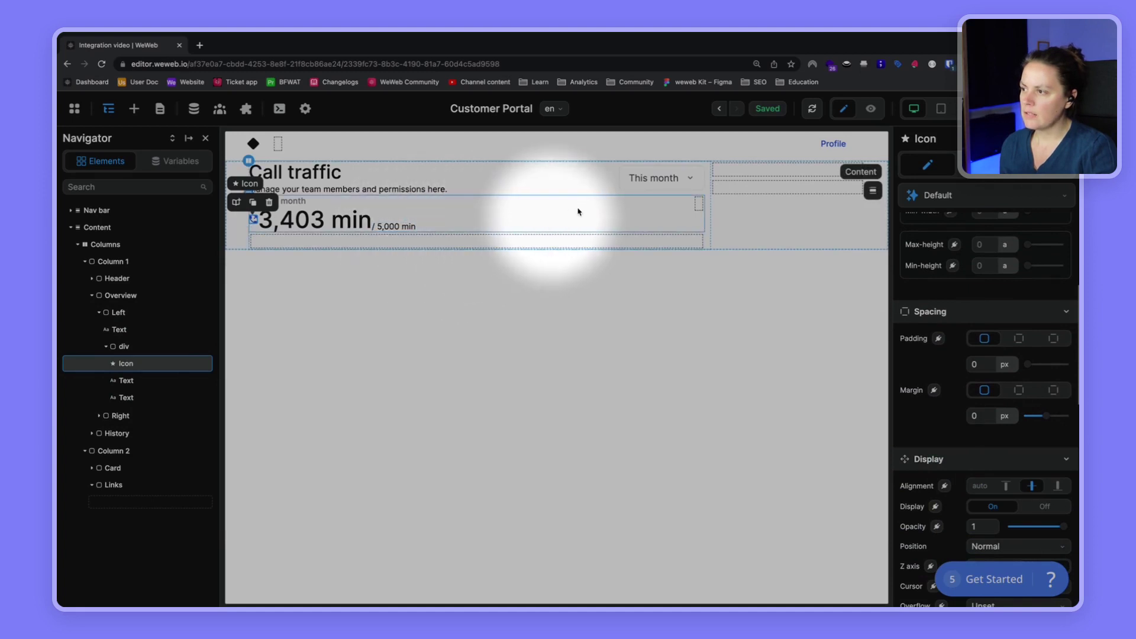
pyautogui.click(424, 180)
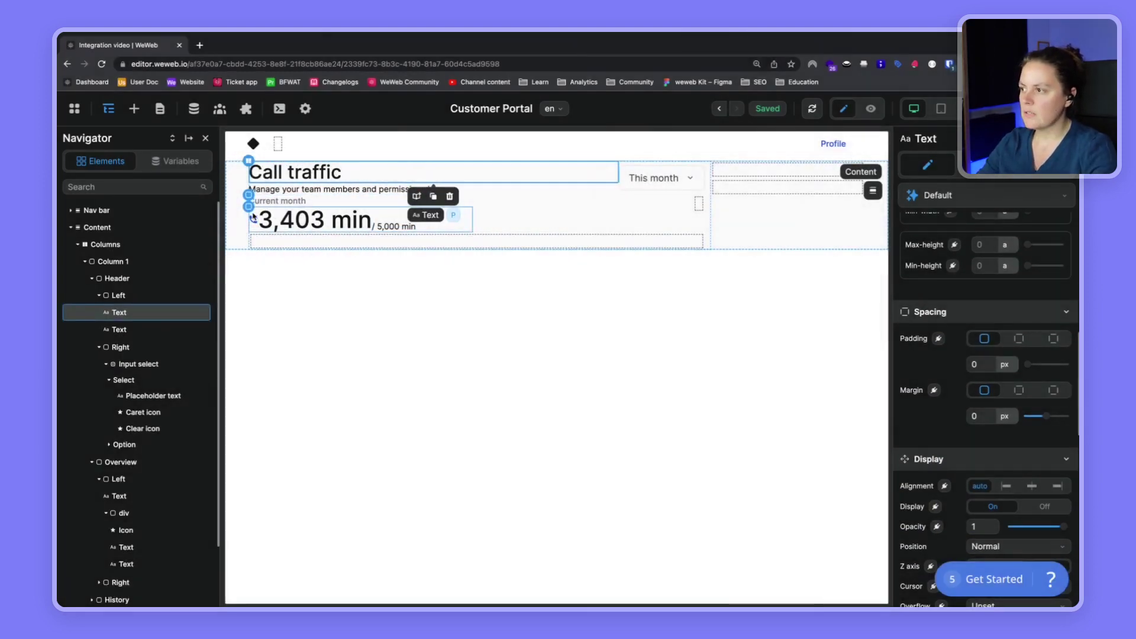
# Step: After measuring the gap between the icon and "3,403 min" in Figma, set the phone icon's right padding in WeWeb to 7 px
pyautogui.hotkey('ctrl', 'Right')
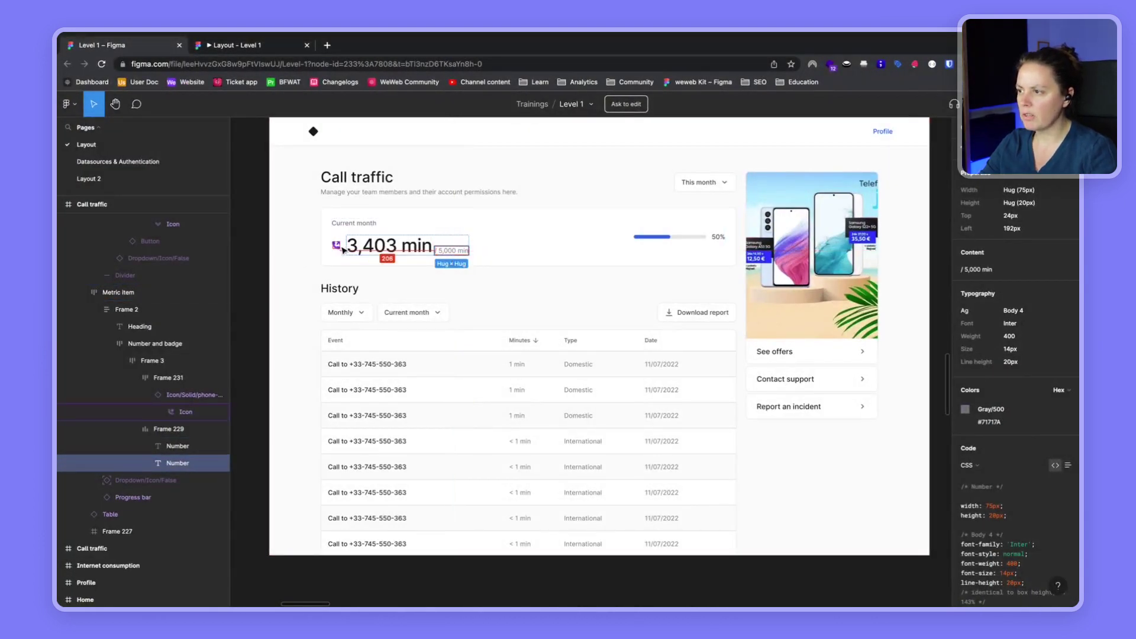
pyautogui.click(351, 247)
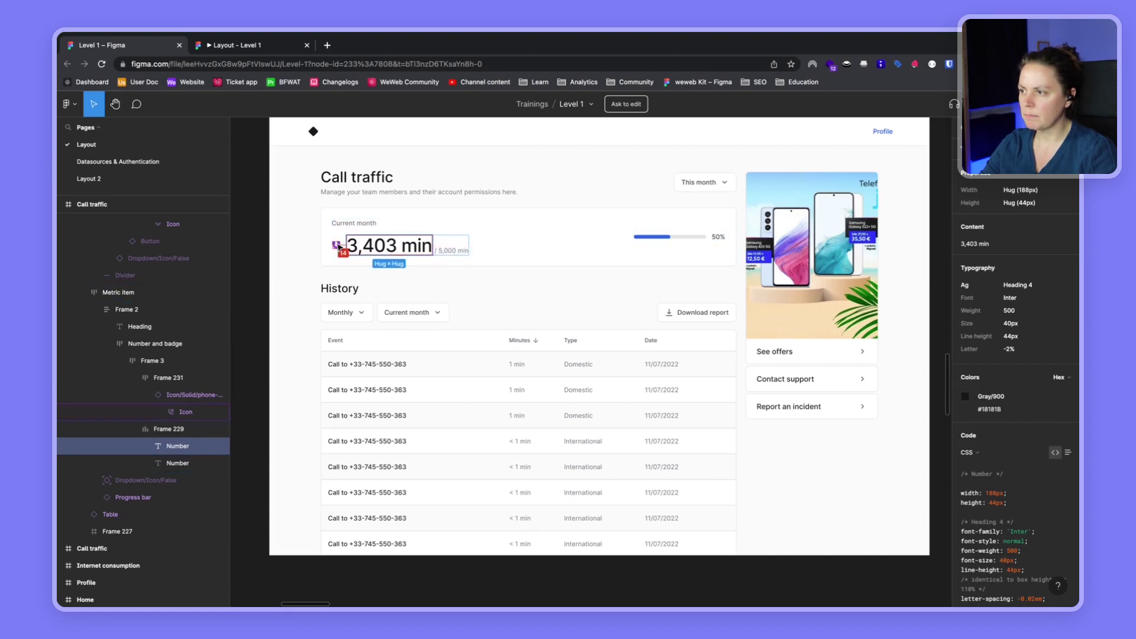
pyautogui.hotkey('alt', 'Tab')
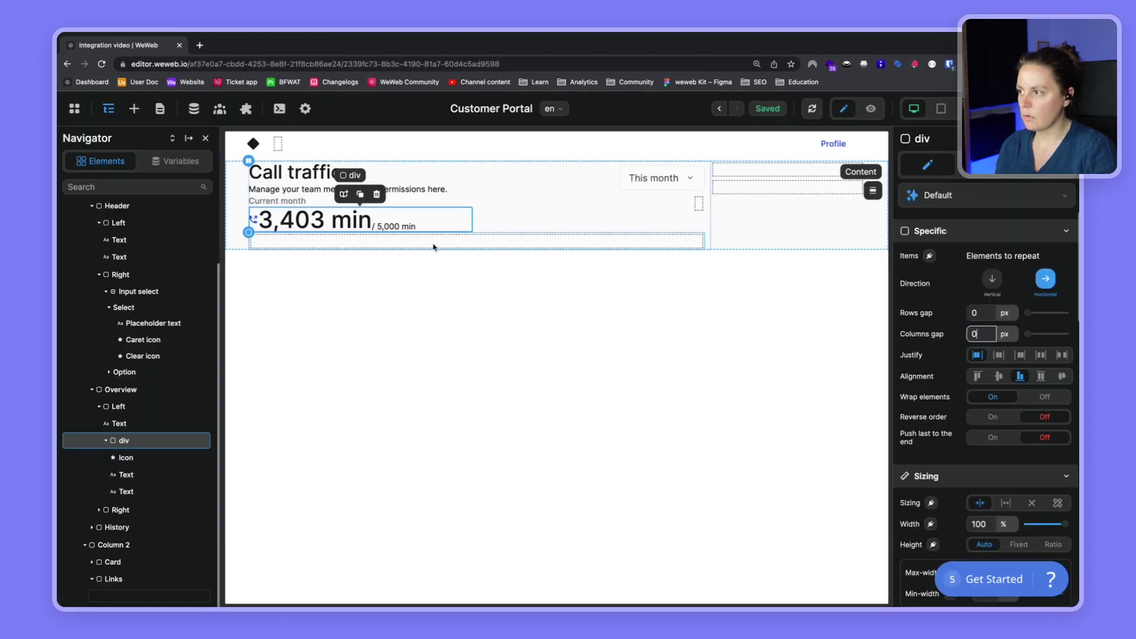
pyautogui.click(253, 220)
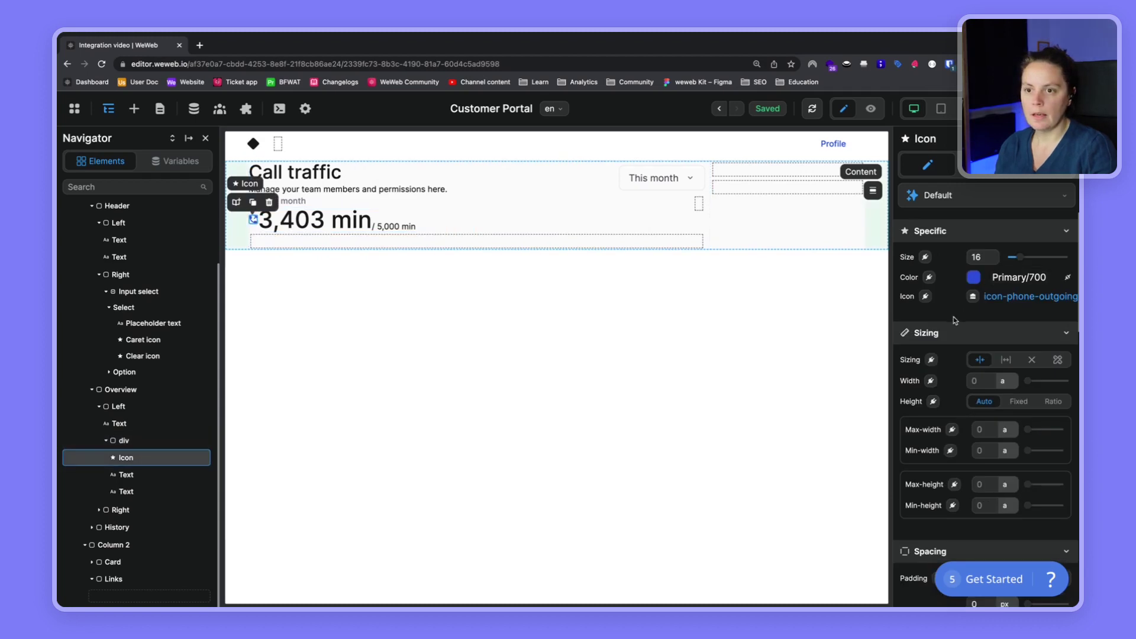
pyautogui.scroll(-5, 965, 438)
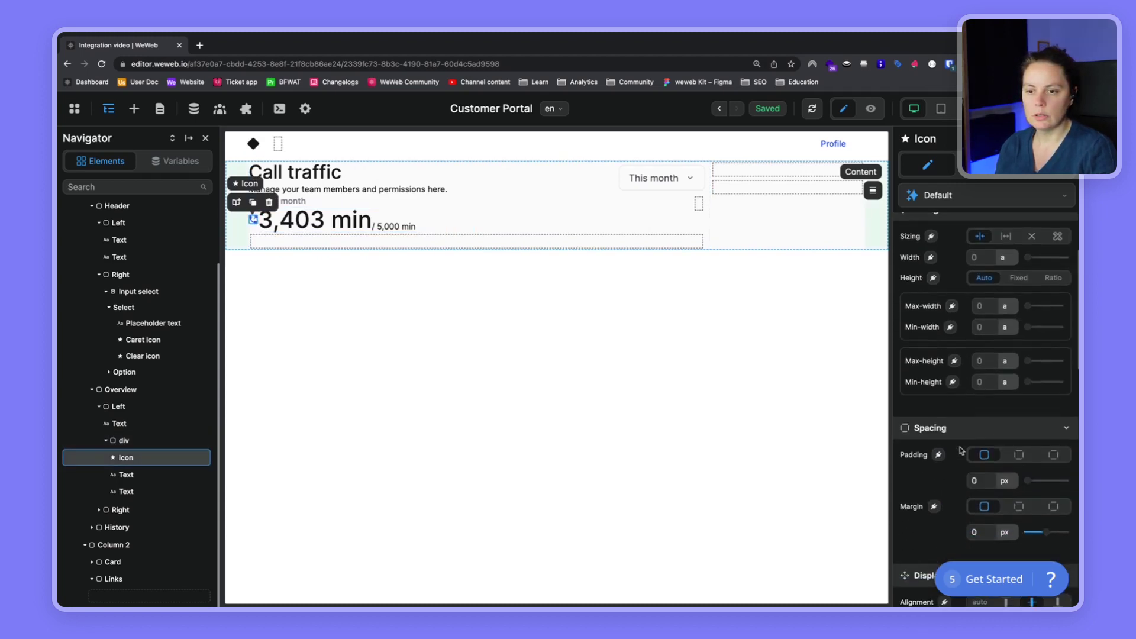
pyautogui.click(1054, 384)
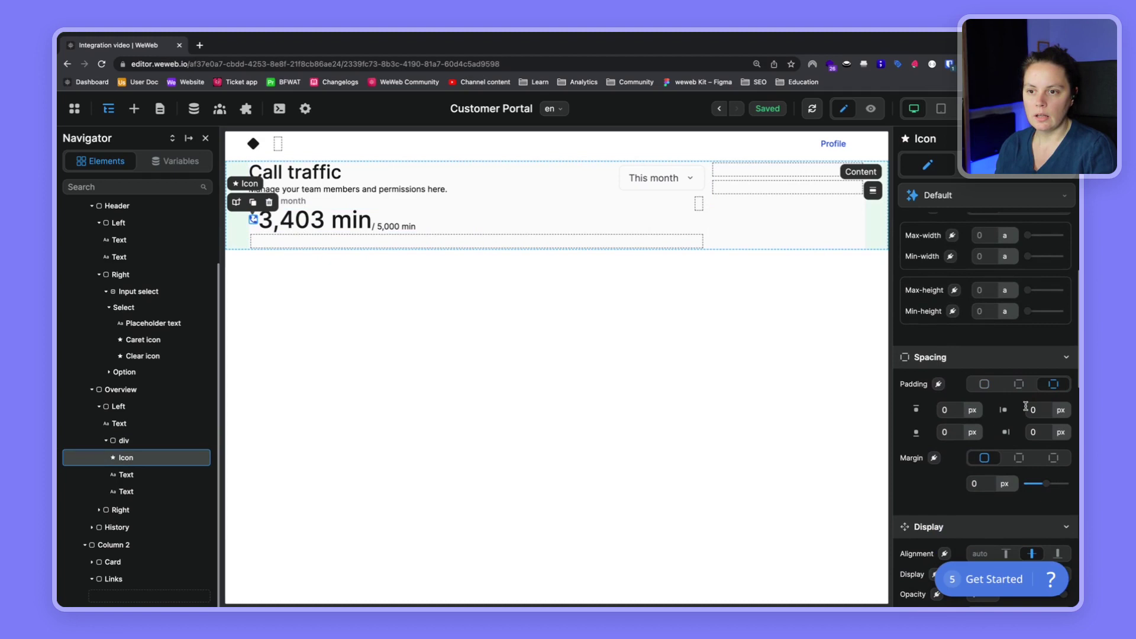
pyautogui.click(1044, 434)
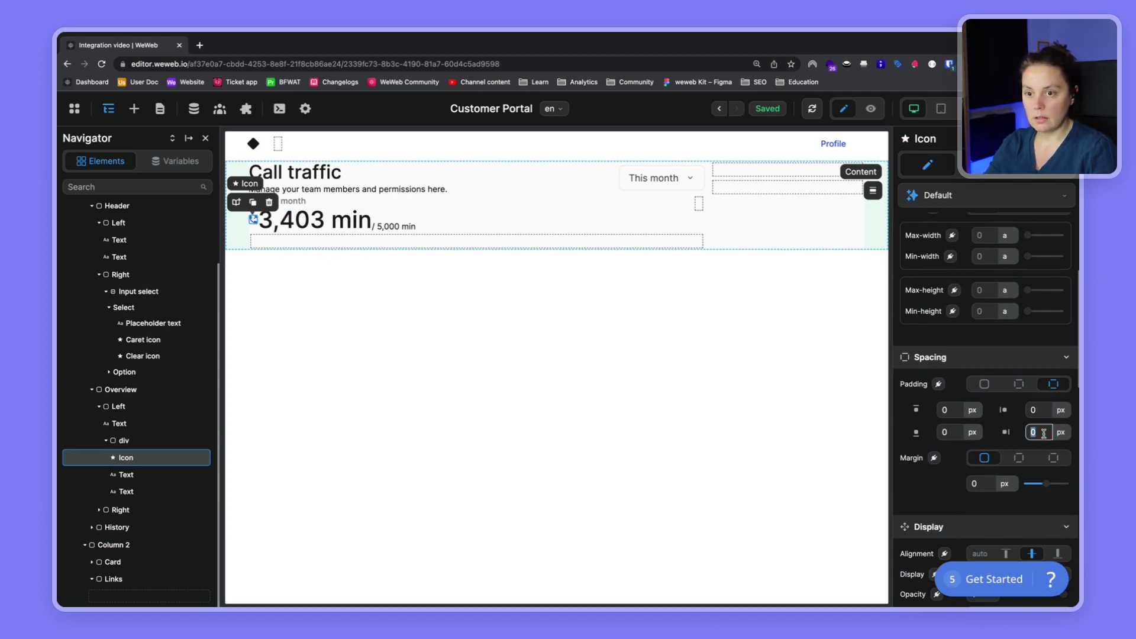
pyautogui.write('7')
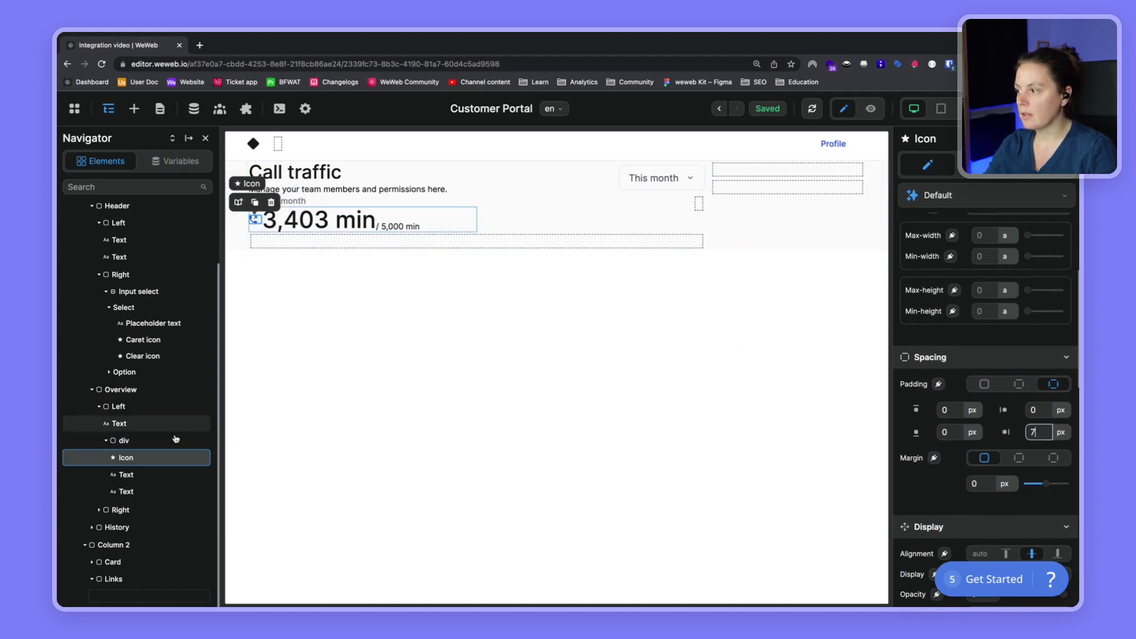
# Step: Give the "3,403 min" text a left padding of 7 px
pyautogui.click(132, 475)
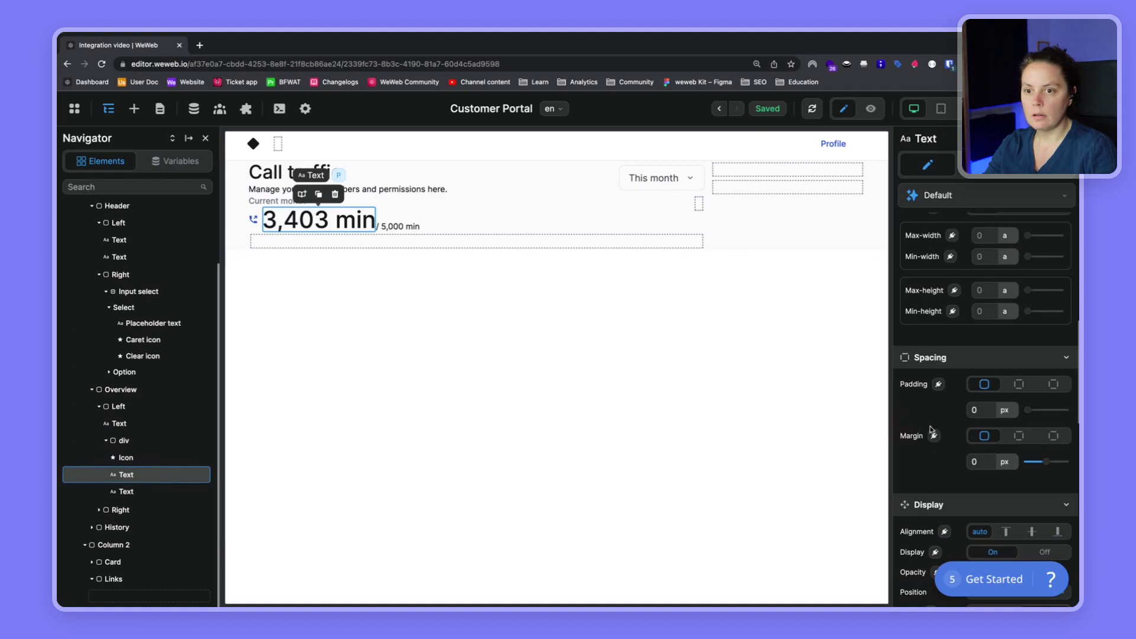
pyautogui.click(1055, 385)
pyautogui.click(1034, 412)
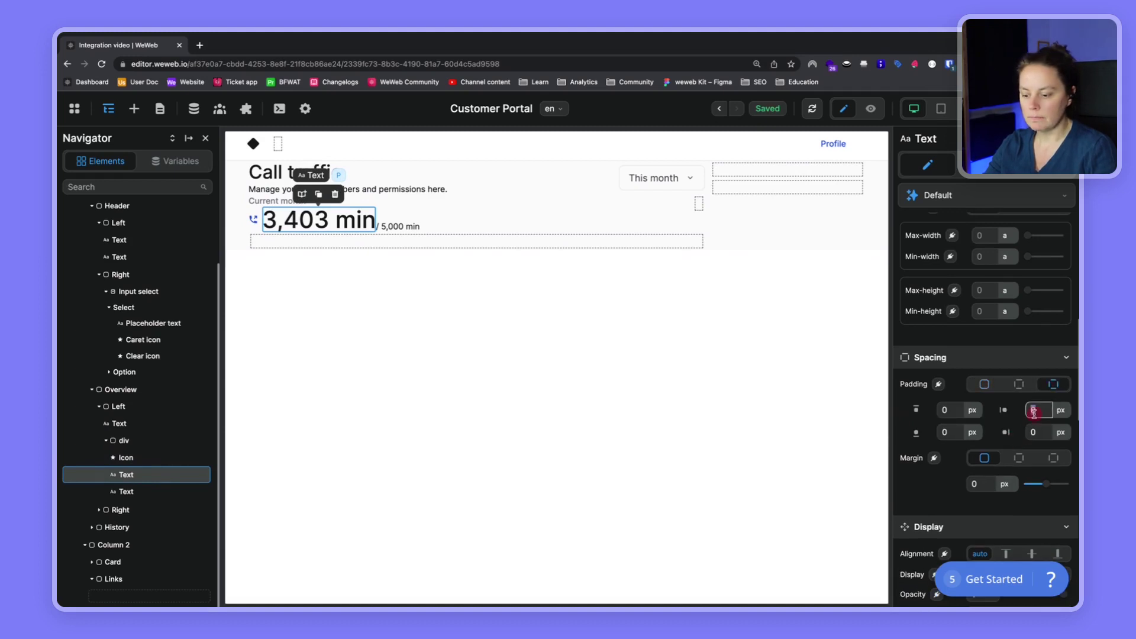
pyautogui.write('7')
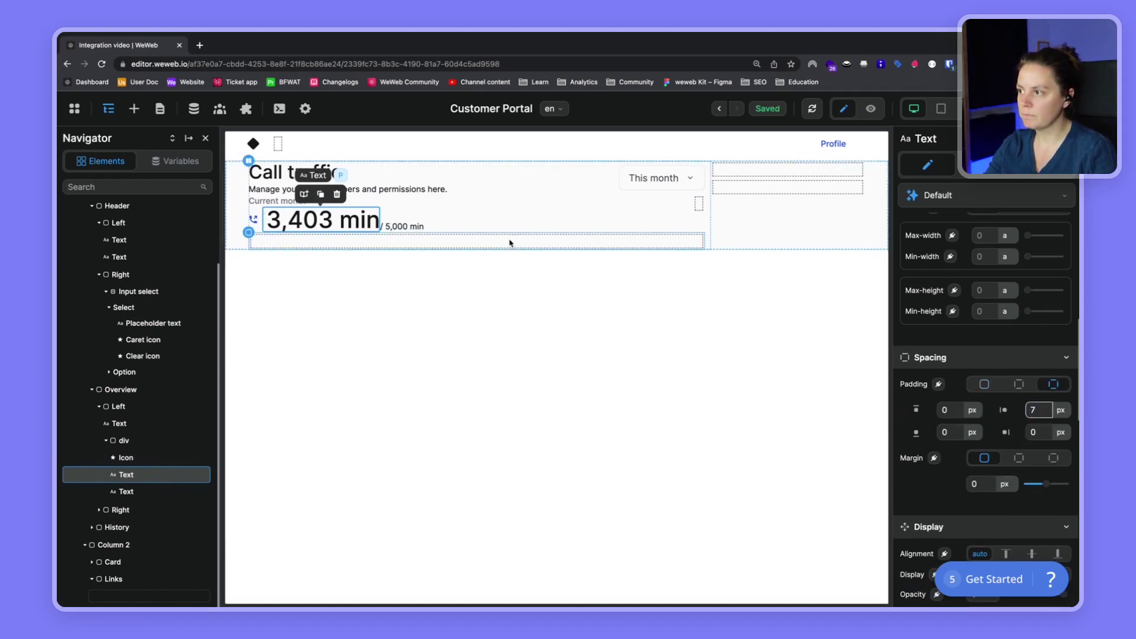
pyautogui.click(495, 298)
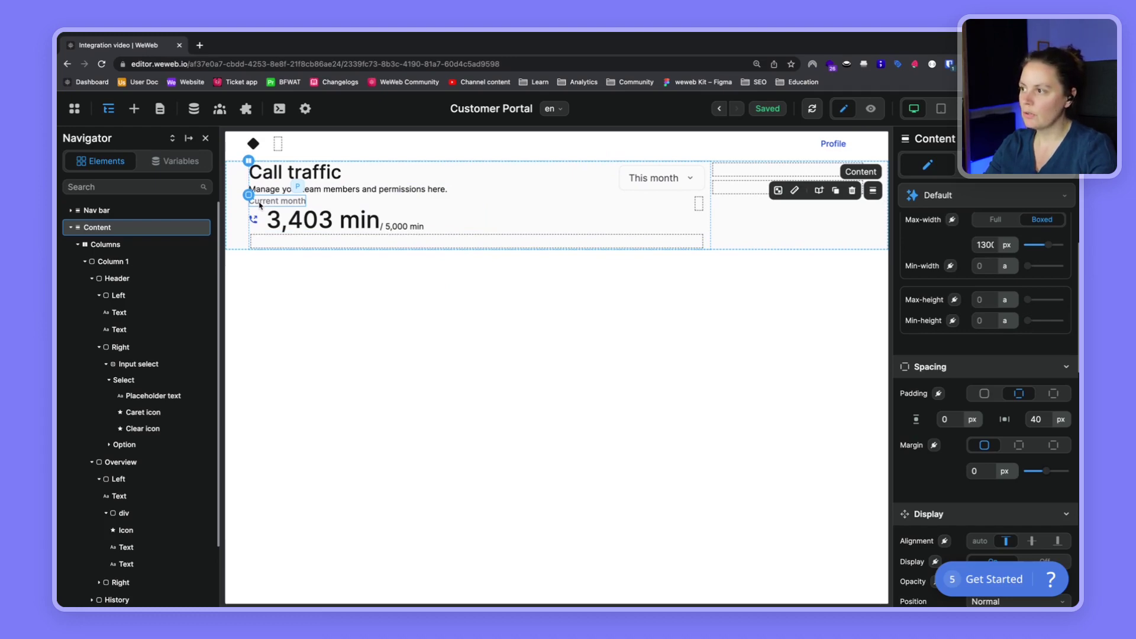
# Step: Check the spacing in Figma, set the rows gap of Overview's Left container in WeWeb to 16 px, and collapse its nested div
pyautogui.hotkey('ctrl', 'Right')
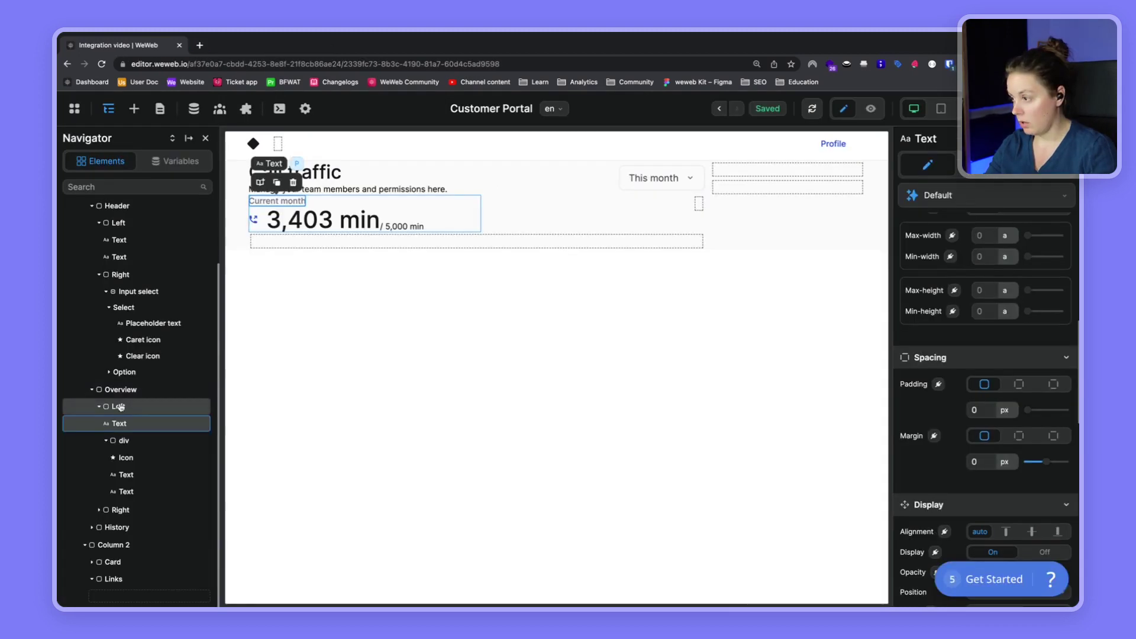
pyautogui.click(119, 408)
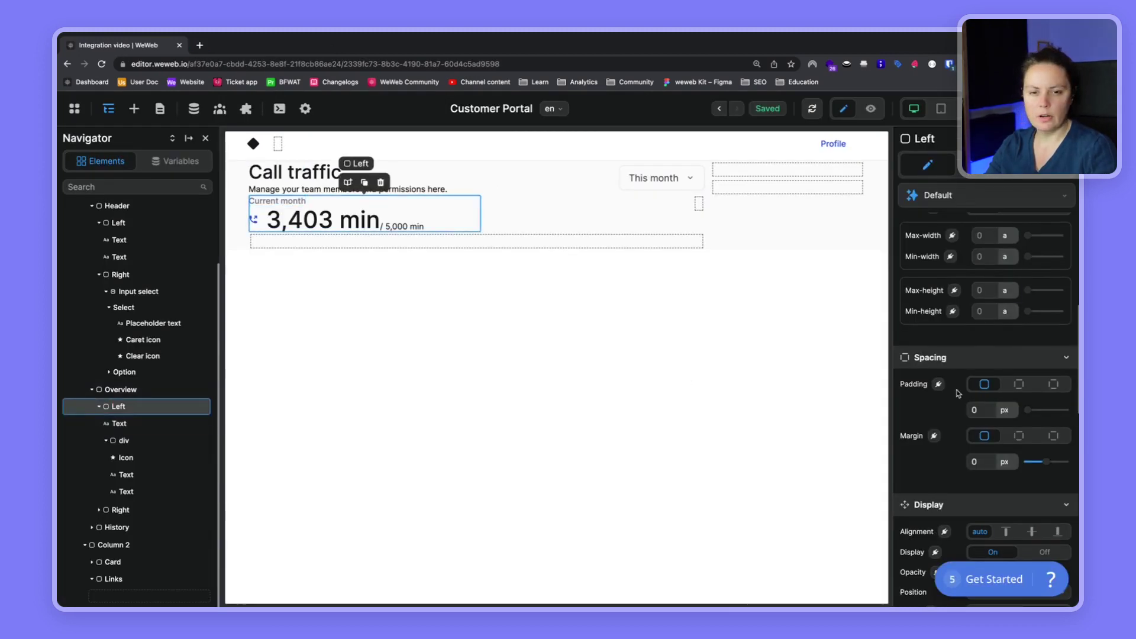
pyautogui.scroll(5, 959, 393)
pyautogui.click(976, 312)
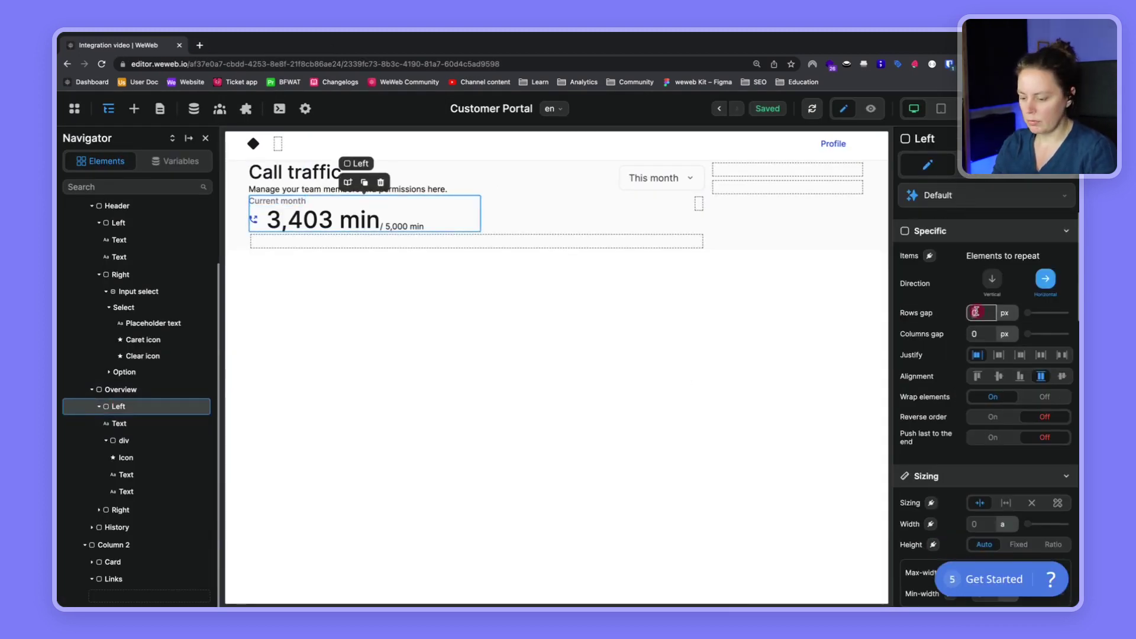
pyautogui.write('16')
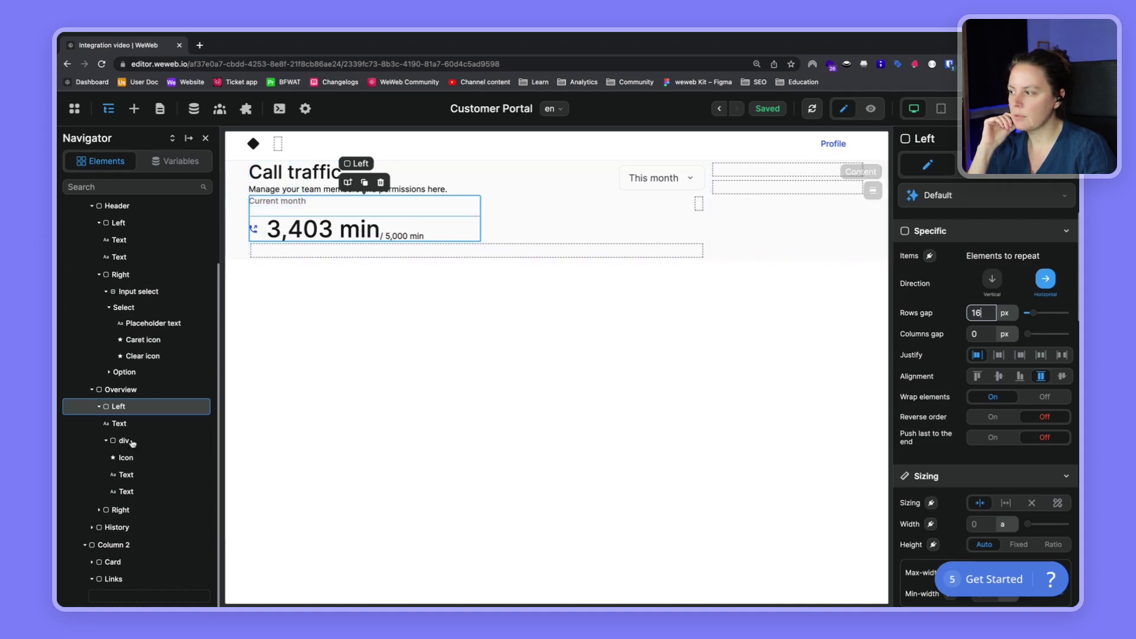
pyautogui.click(120, 423)
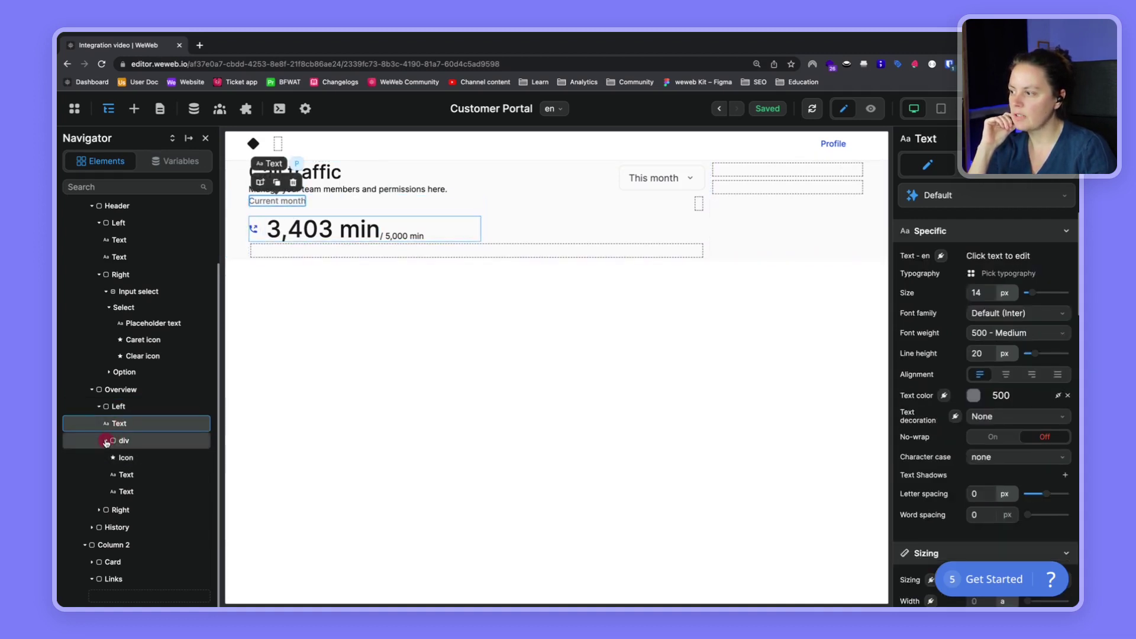
pyautogui.click(106, 441)
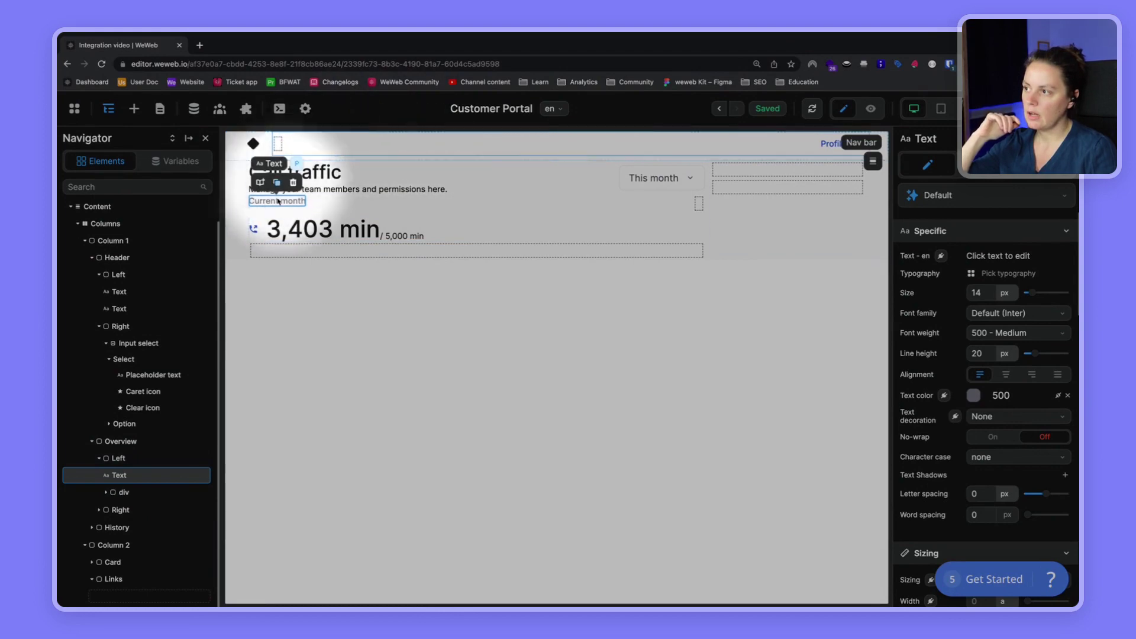
# Step: Inspect the Metric item card in Figma and give the Overview container in WeWeb a solid border 1 px wide
pyautogui.click(116, 459)
pyautogui.press('super+grave')
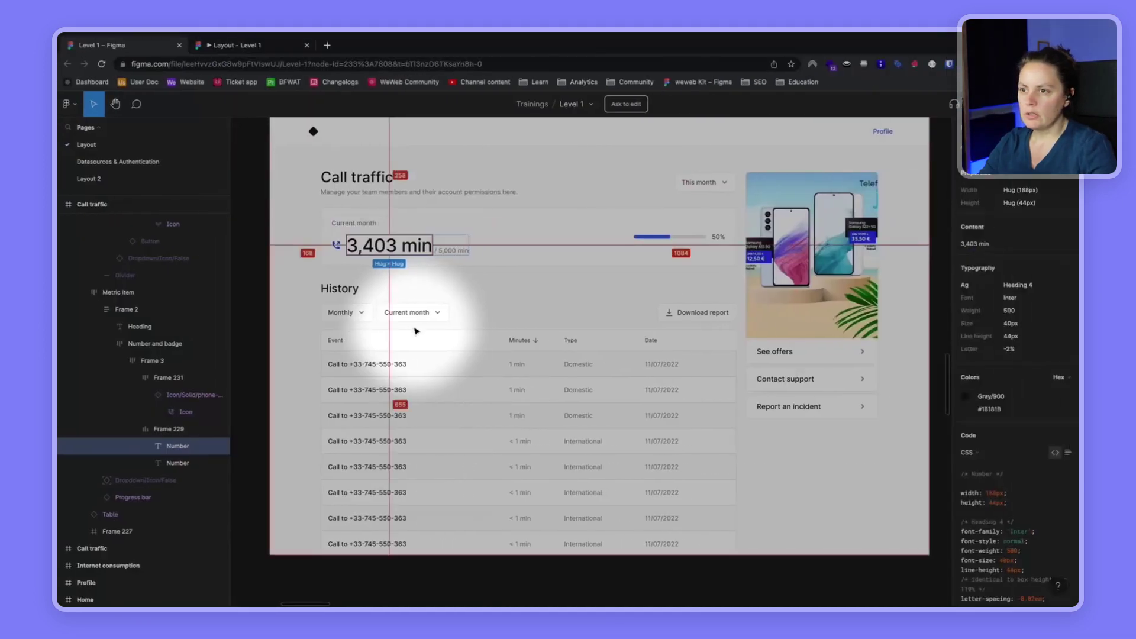
pyautogui.click(334, 212)
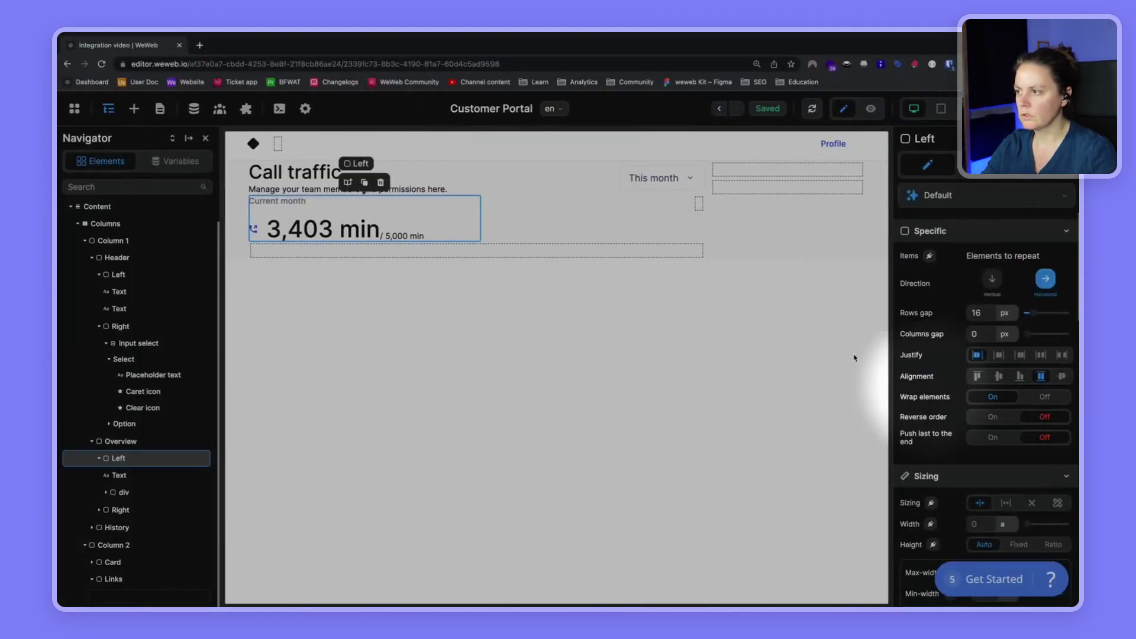
pyautogui.click(149, 443)
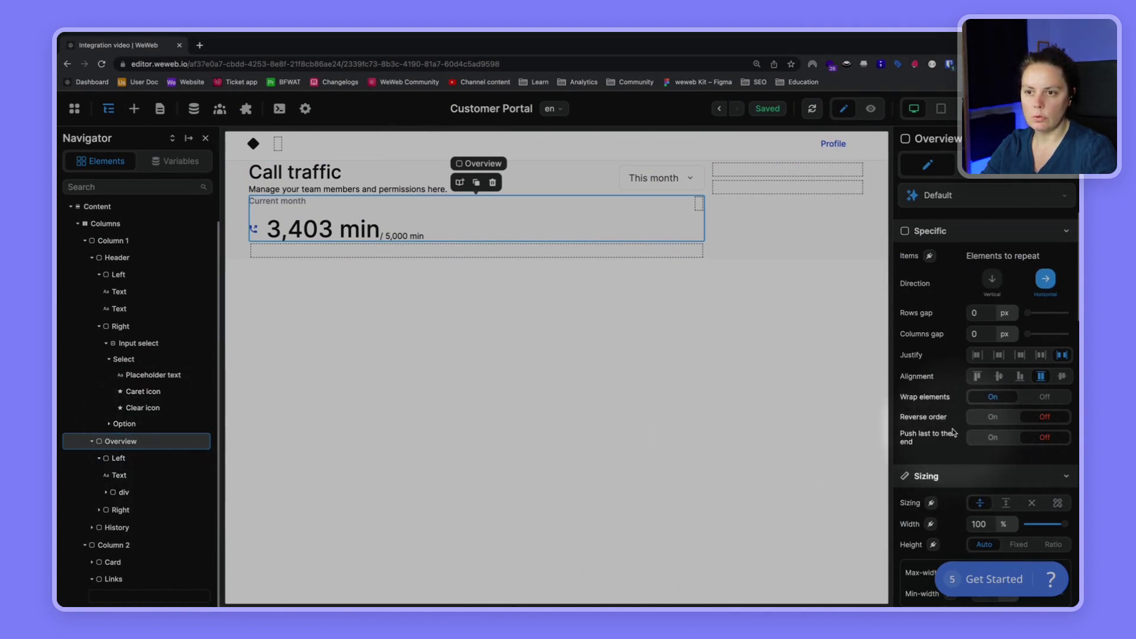
pyautogui.scroll(-8, 954, 432)
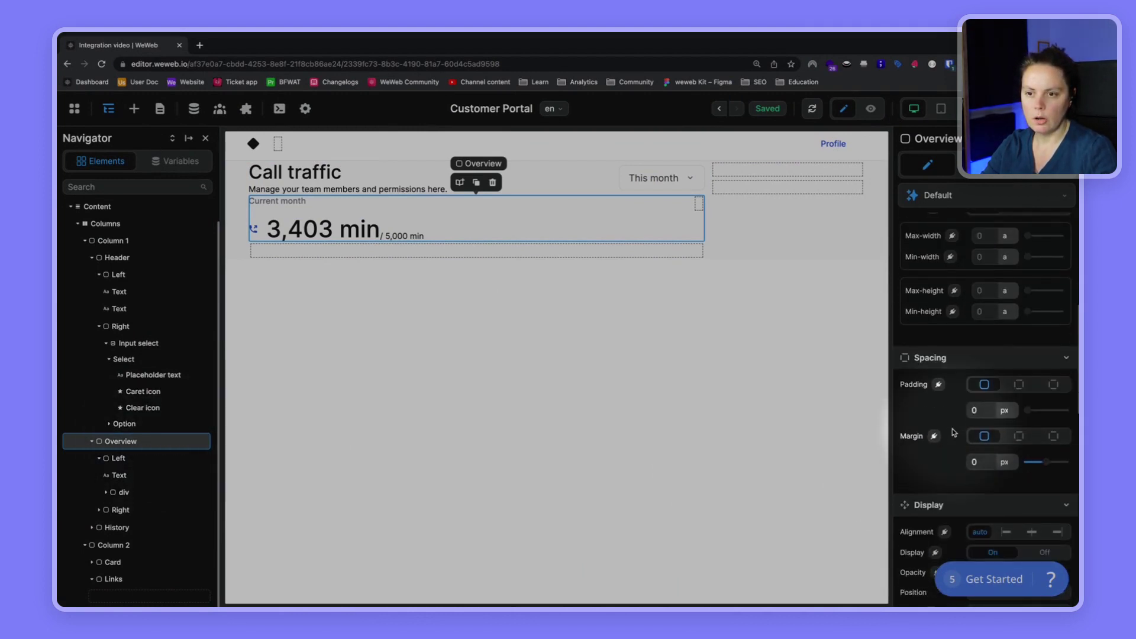
pyautogui.scroll(-3, 954, 432)
pyautogui.scroll(-5, 953, 431)
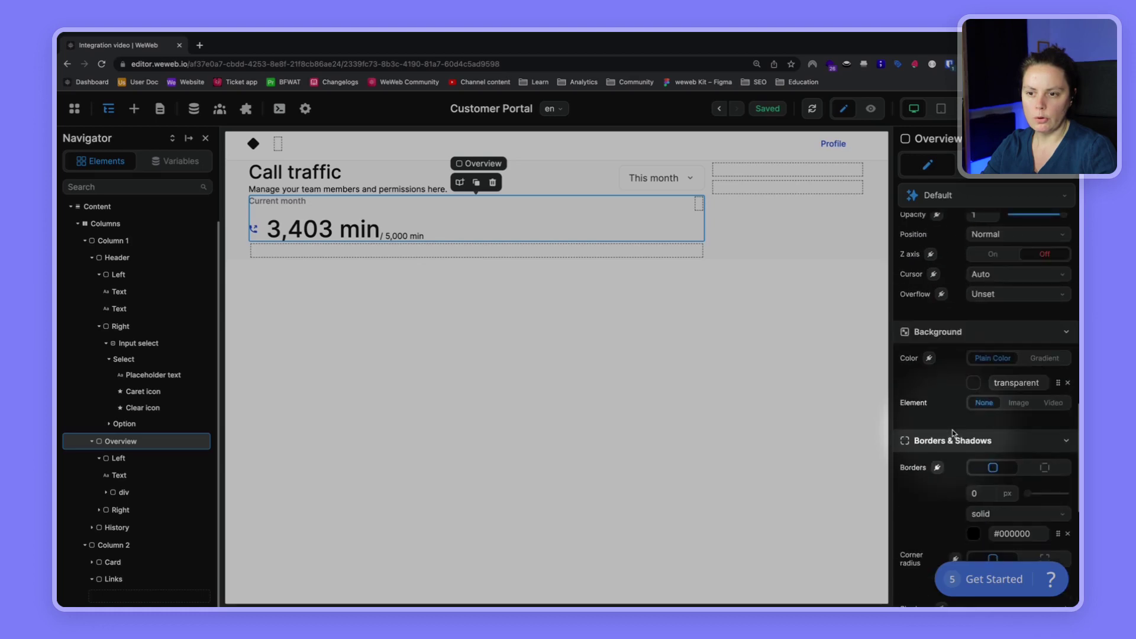
pyautogui.write('1')
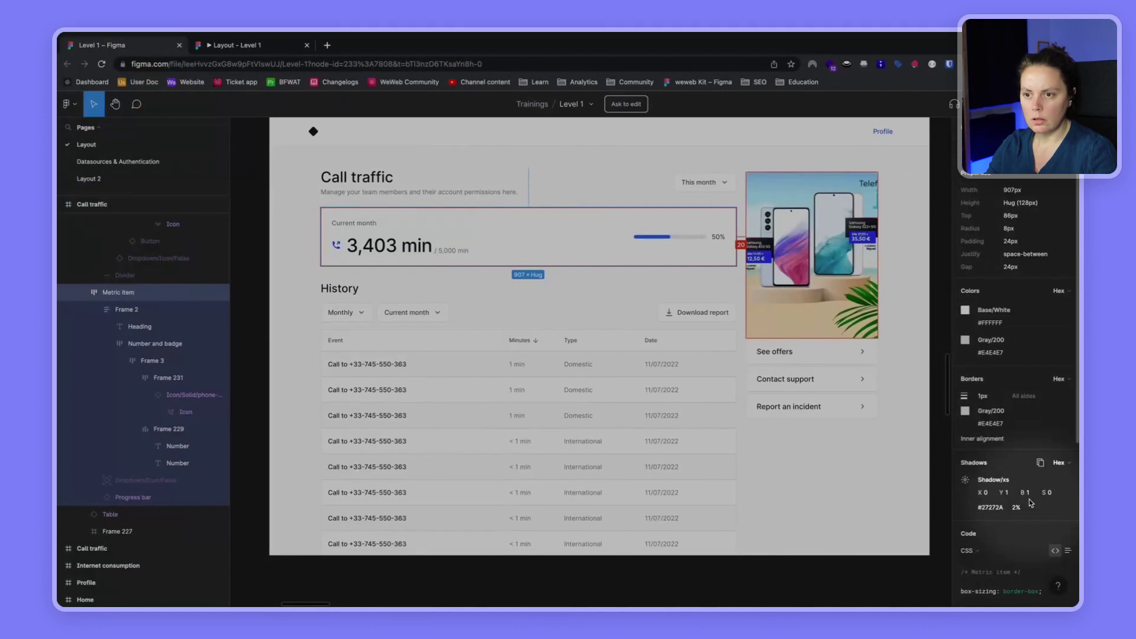
# Step: Set the Overview container's border colour to the design-system colour Gray 200, as specified in Figma
pyautogui.scroll(-3, 1029, 499)
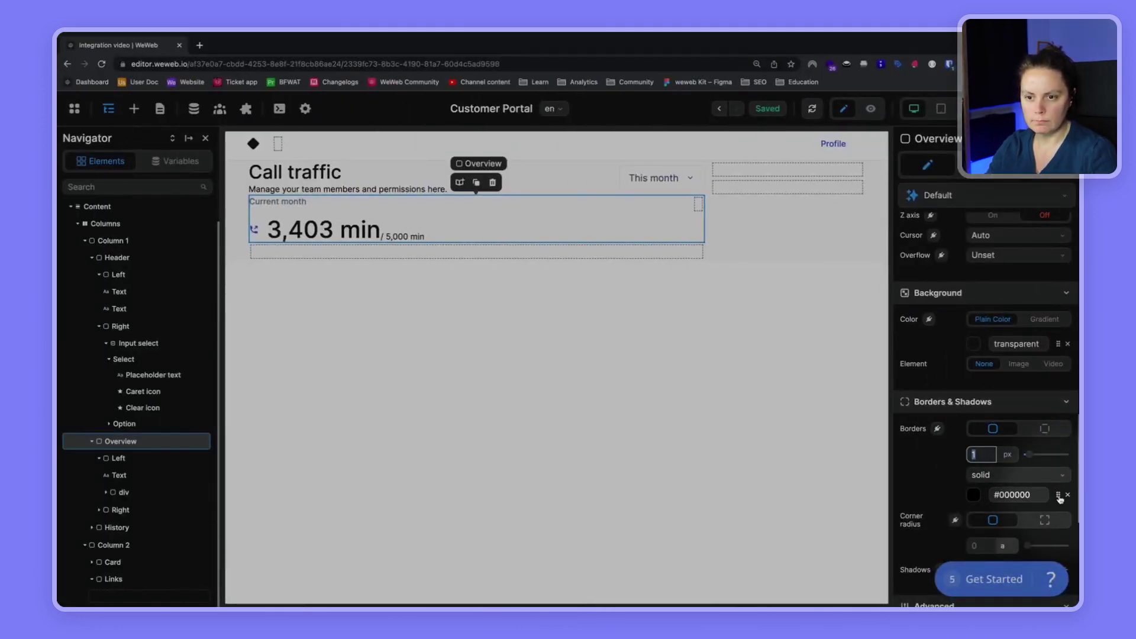
pyautogui.click(1059, 497)
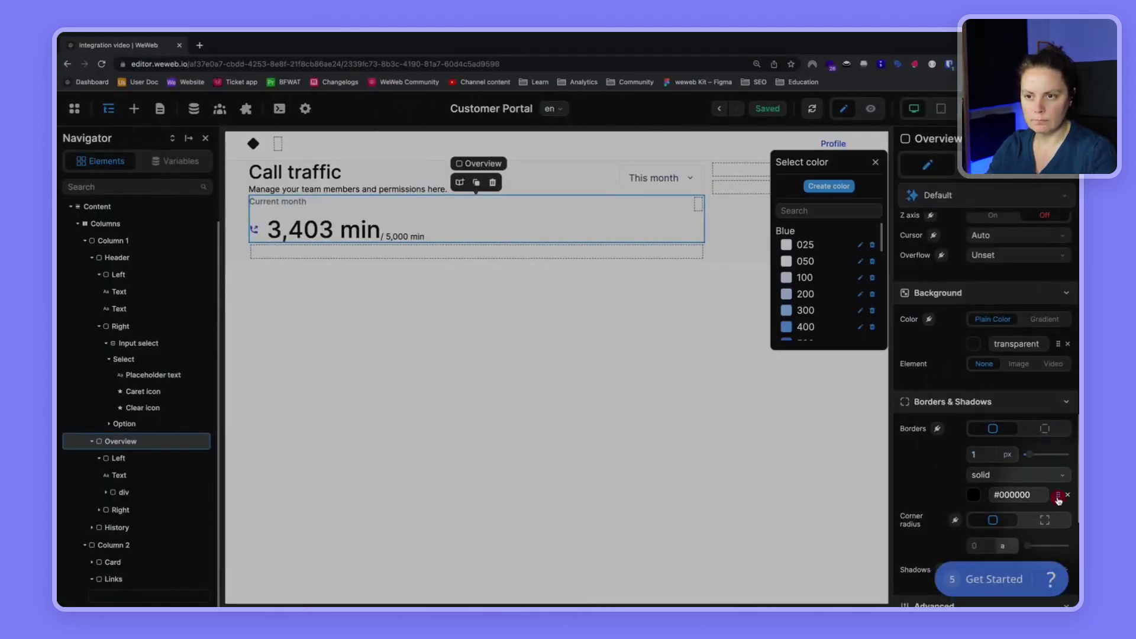
pyautogui.click(838, 211)
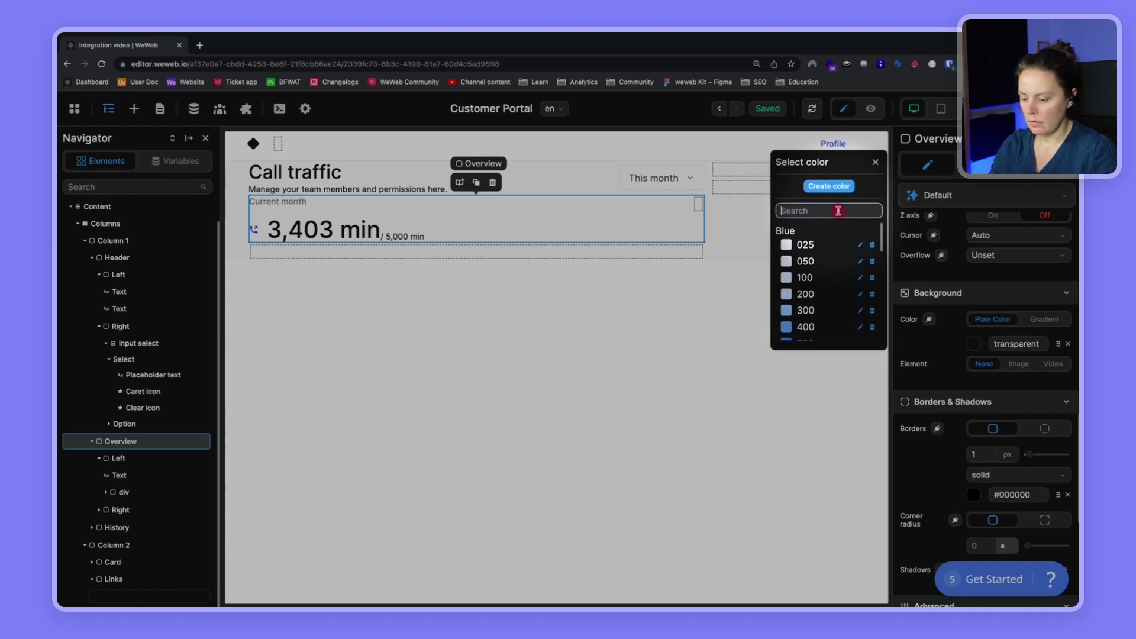
pyautogui.write('gray')
pyautogui.click(808, 244)
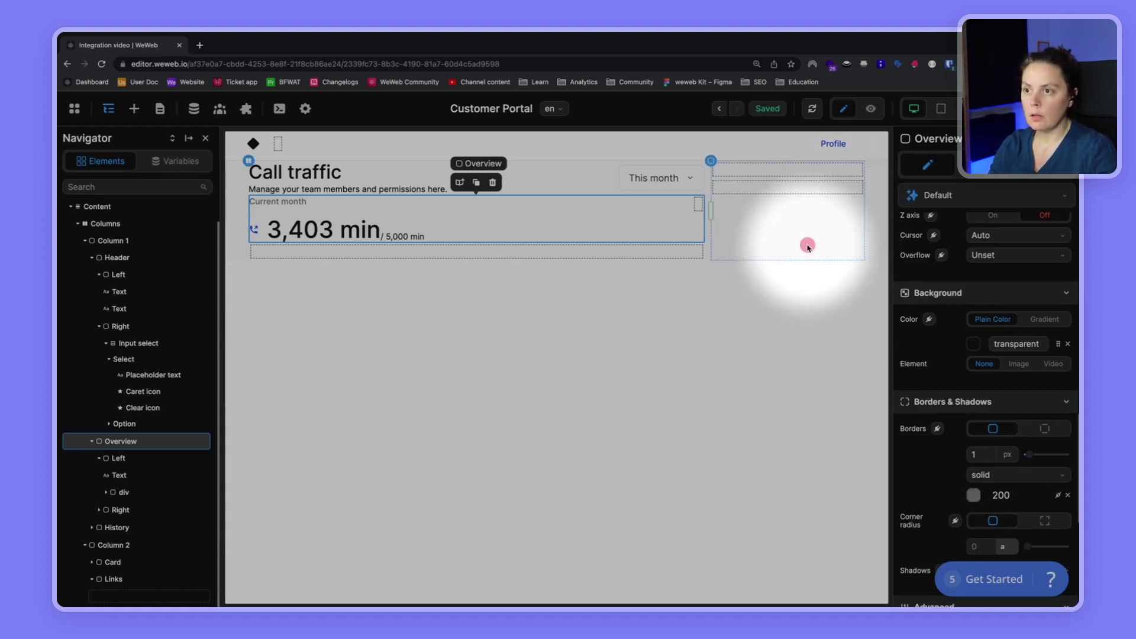
# Step: Set the Overview container's corner radius to 8 px and return to Figma to check the card's inner spacing
pyautogui.scroll(-3, 944, 459)
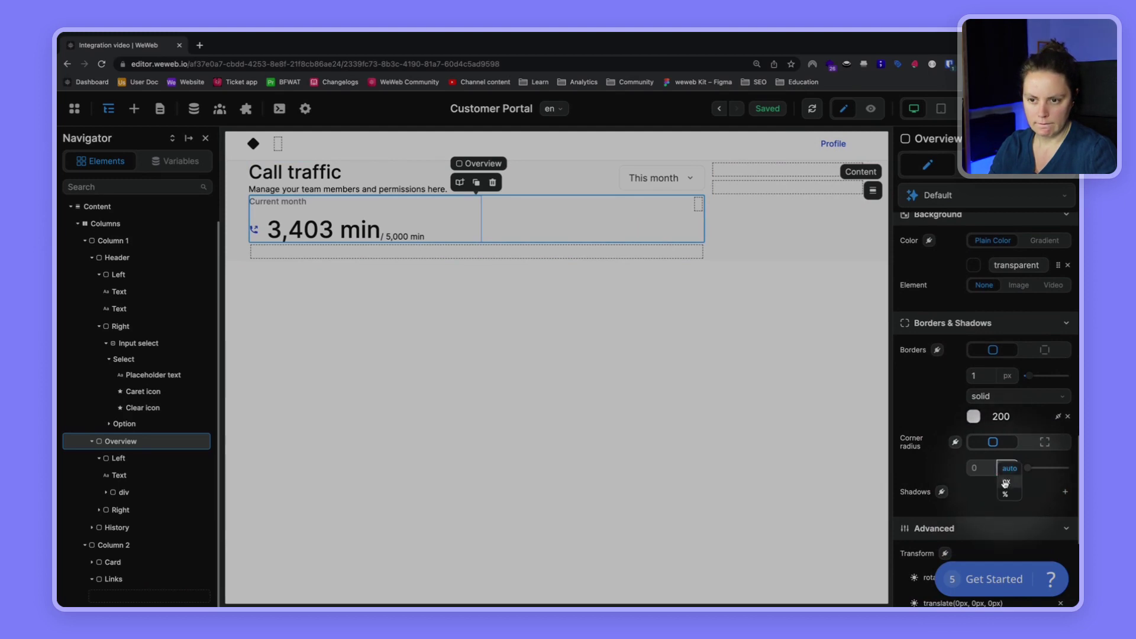
pyautogui.click(977, 468)
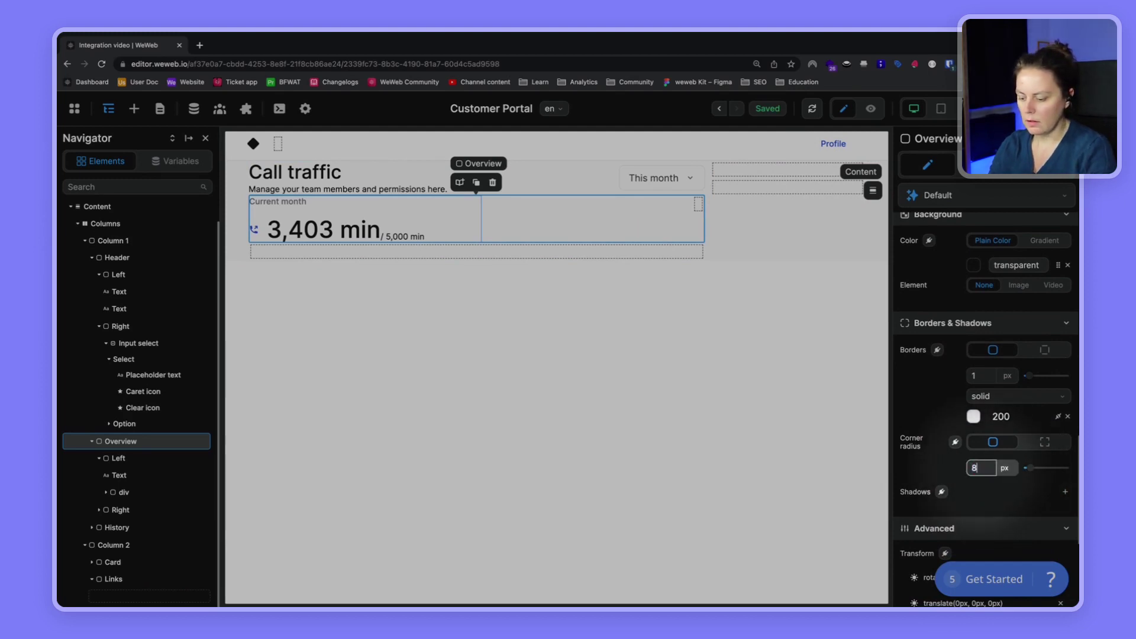
pyautogui.click(478, 283)
pyautogui.press('super+Tab')
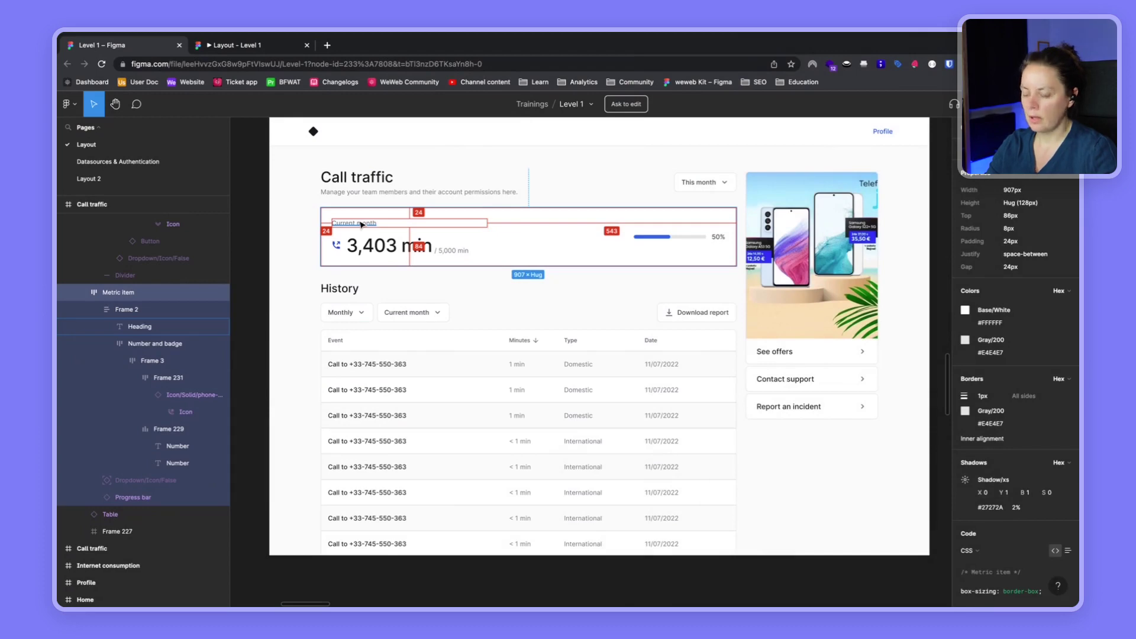
# Step: Switch to WeWeb and set the Overview container's padding to 24 px on all sides
pyautogui.press('super+Tab')
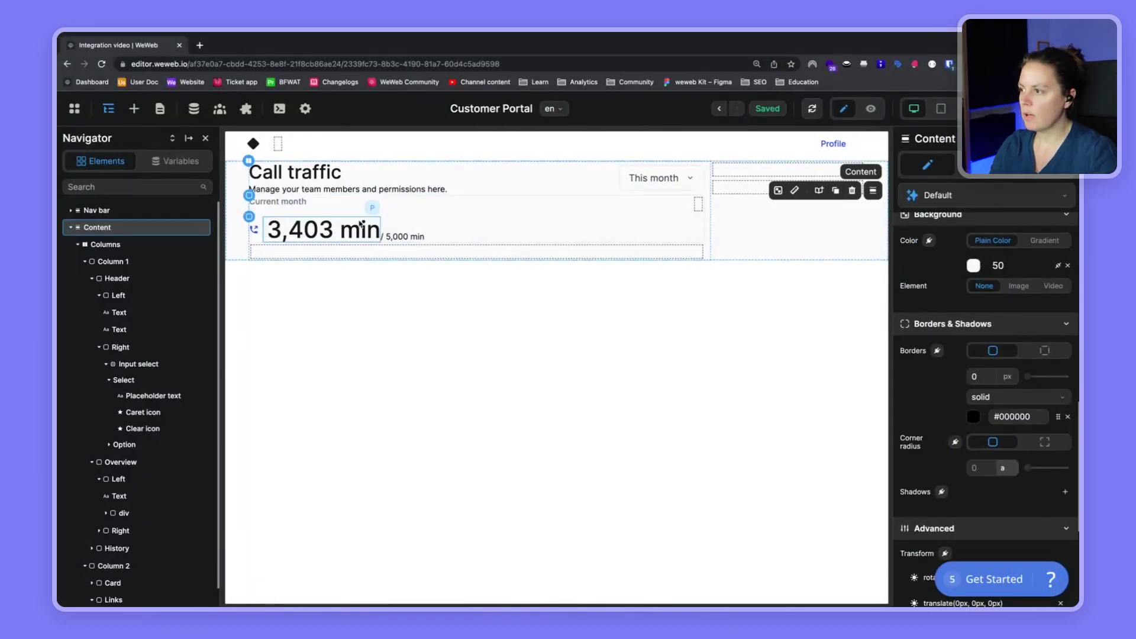
pyautogui.click(249, 198)
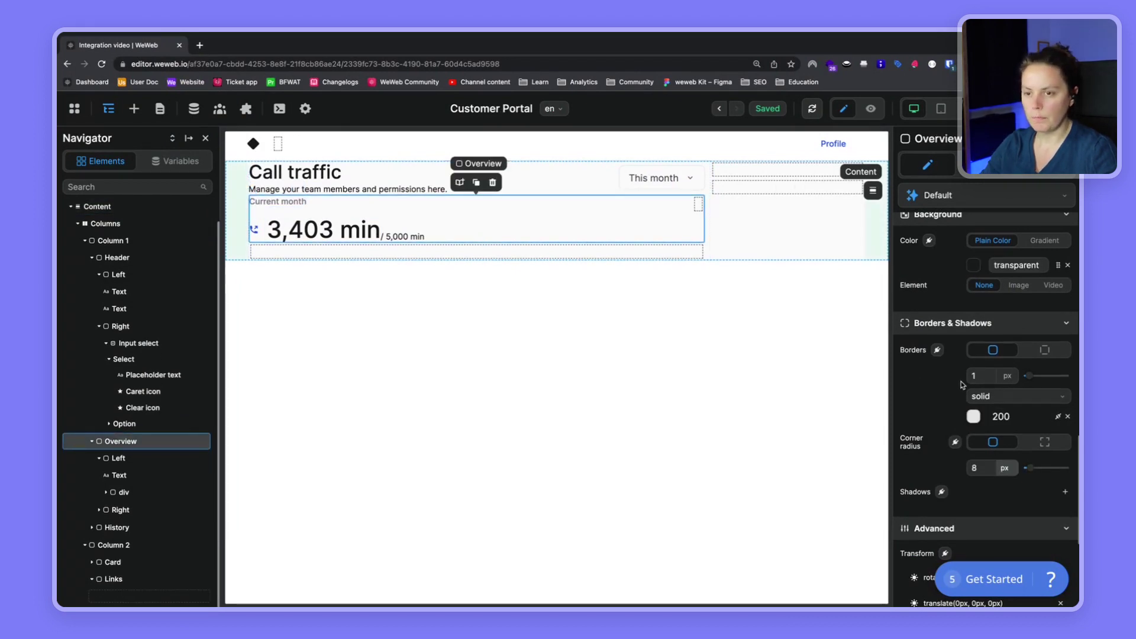
pyautogui.scroll(6, 959, 394)
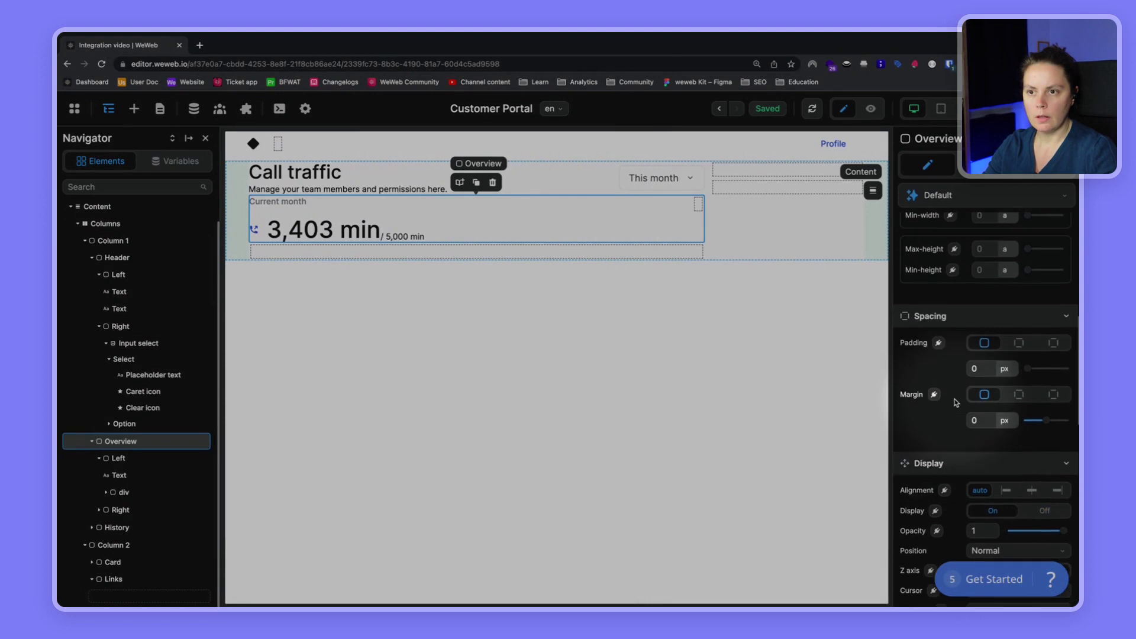
pyautogui.click(980, 377)
pyautogui.write('24')
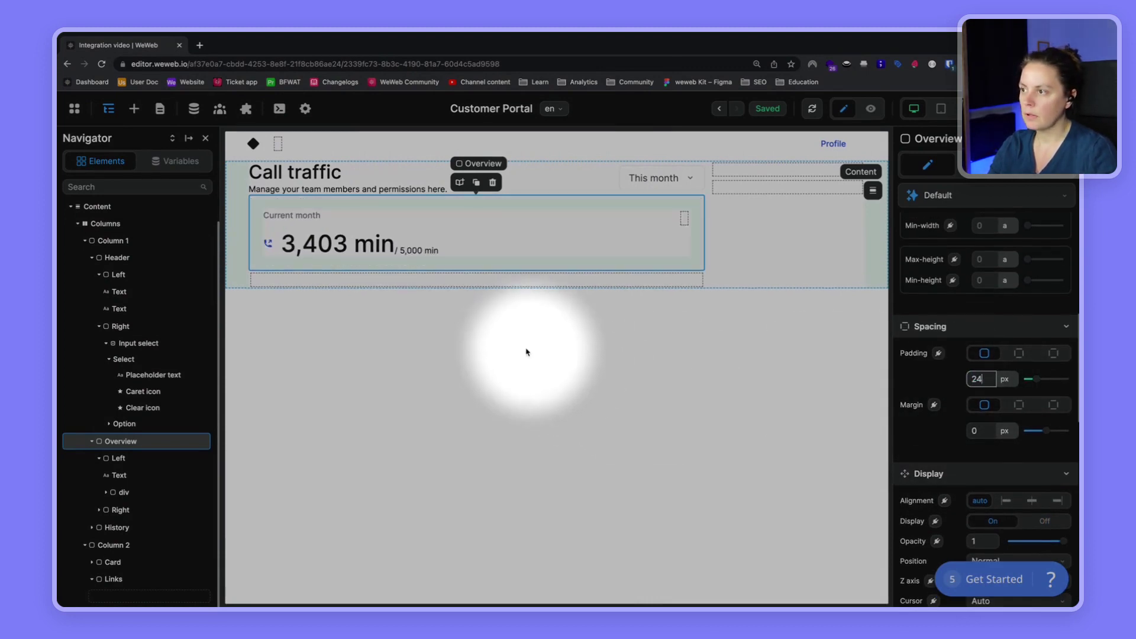
pyautogui.click(526, 352)
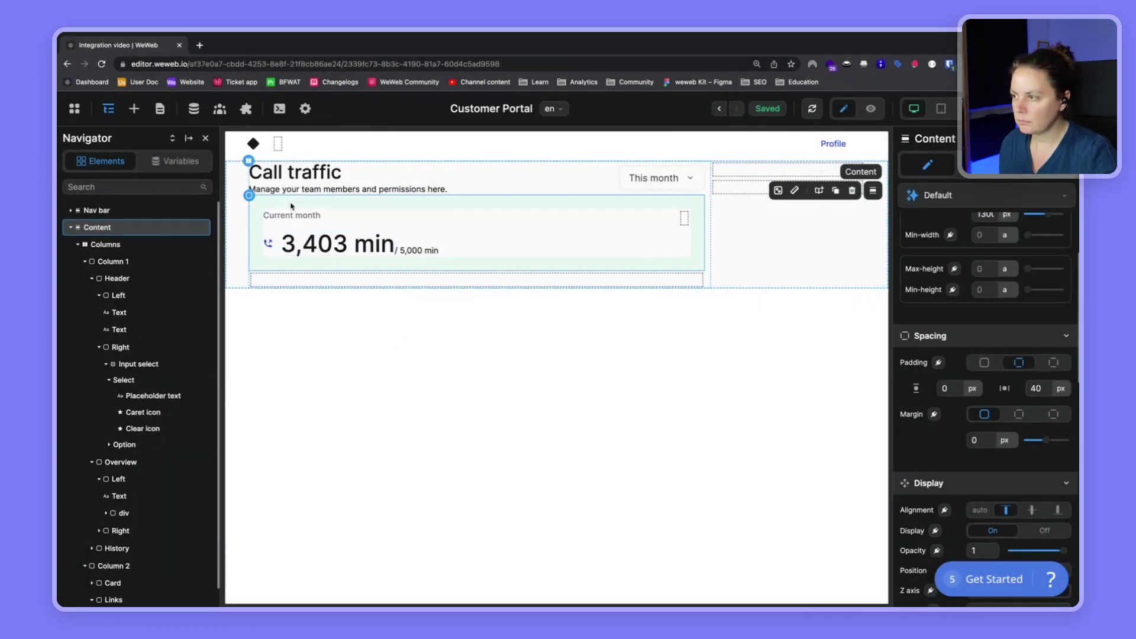
# Step: Find the progress bar element and add it to Overview's empty Right container
pyautogui.click(684, 222)
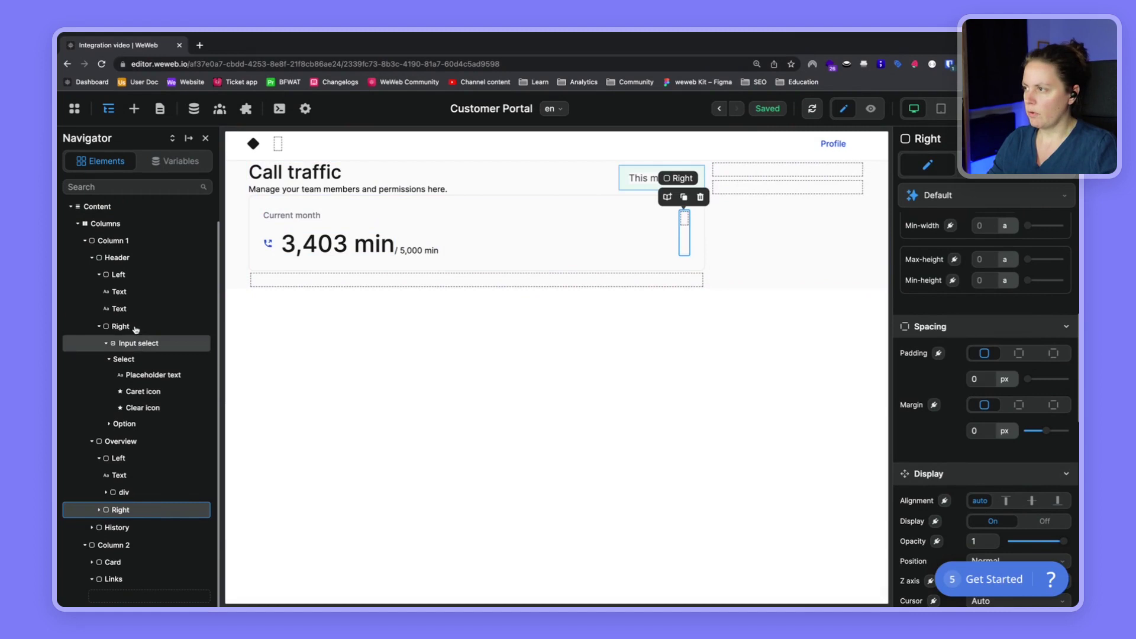
pyautogui.click(134, 111)
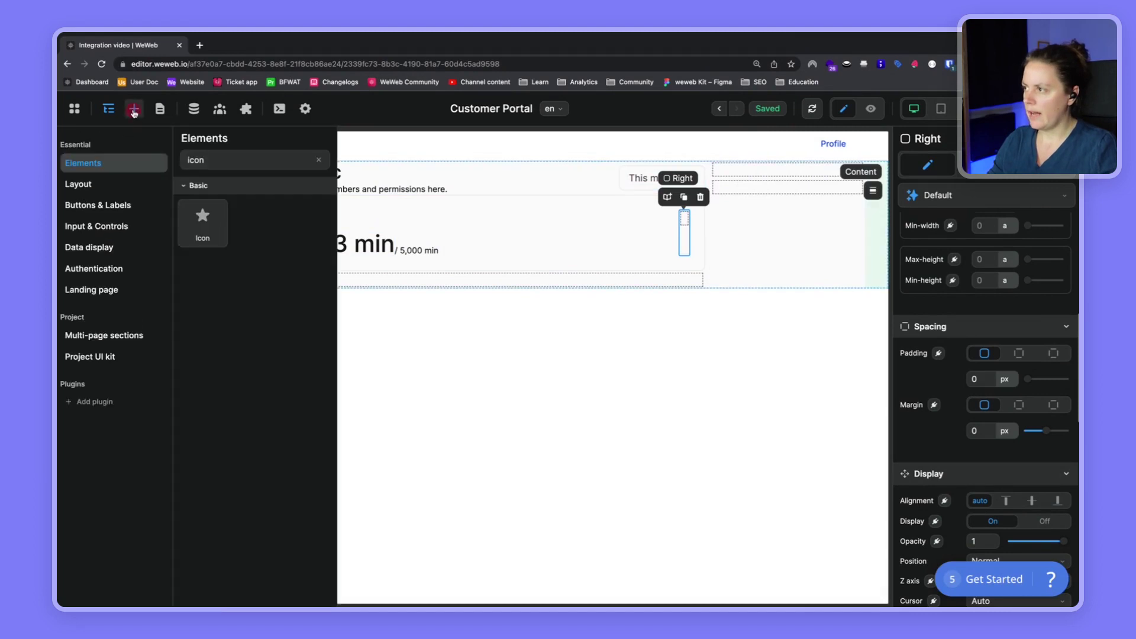
pyautogui.doubleClick(206, 161)
pyautogui.write('prog')
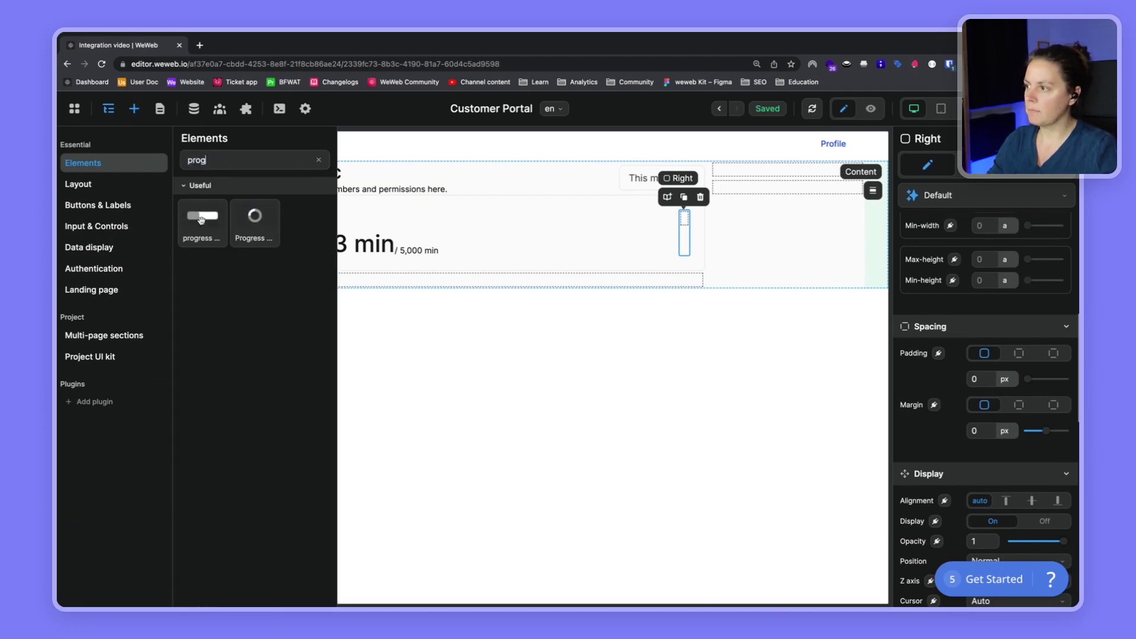
pyautogui.moveTo(202, 228); pyautogui.dragTo(686, 217)
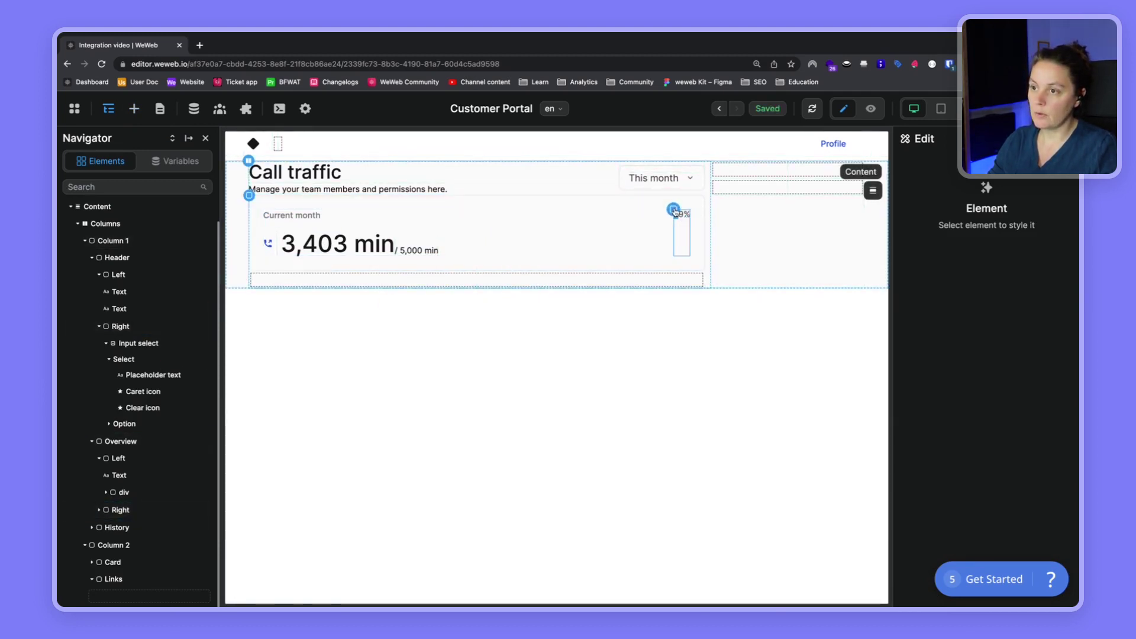
# Step: Check the bar's dimensions in Figma and set the WeWeb progress bar's width to 158 px and height to 8 px
pyautogui.click(674, 211)
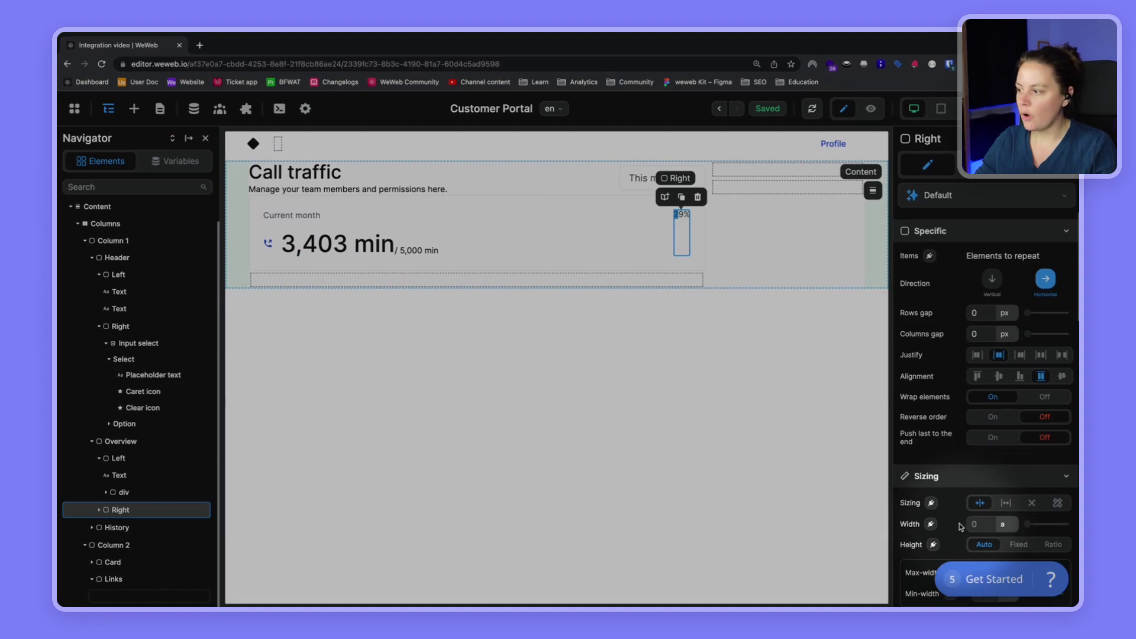
pyautogui.click(98, 510)
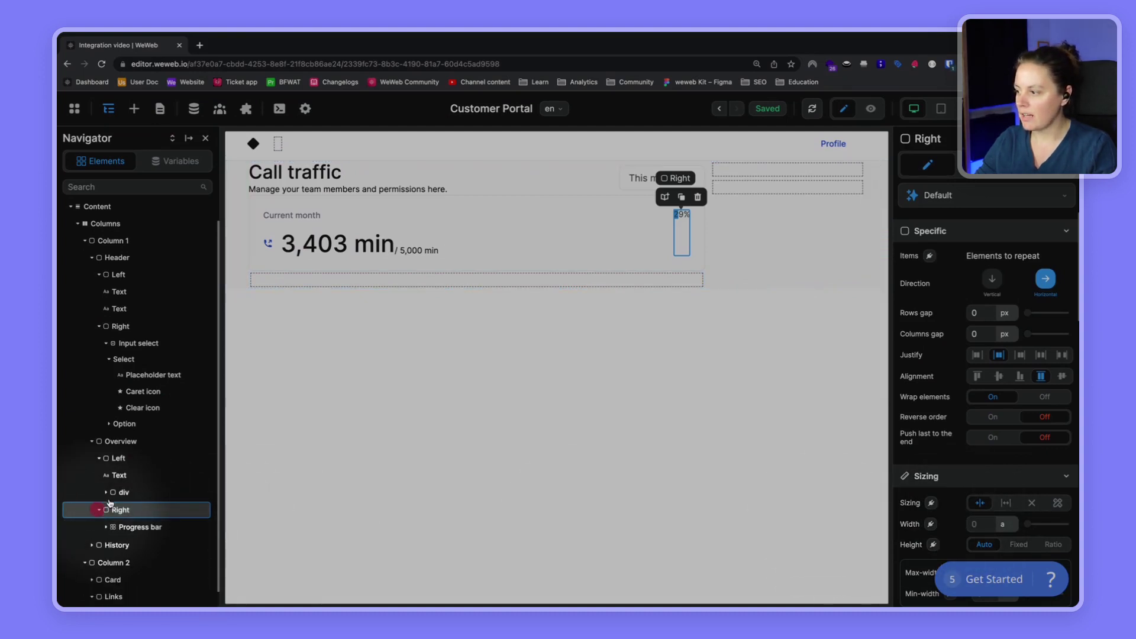
pyautogui.click(131, 529)
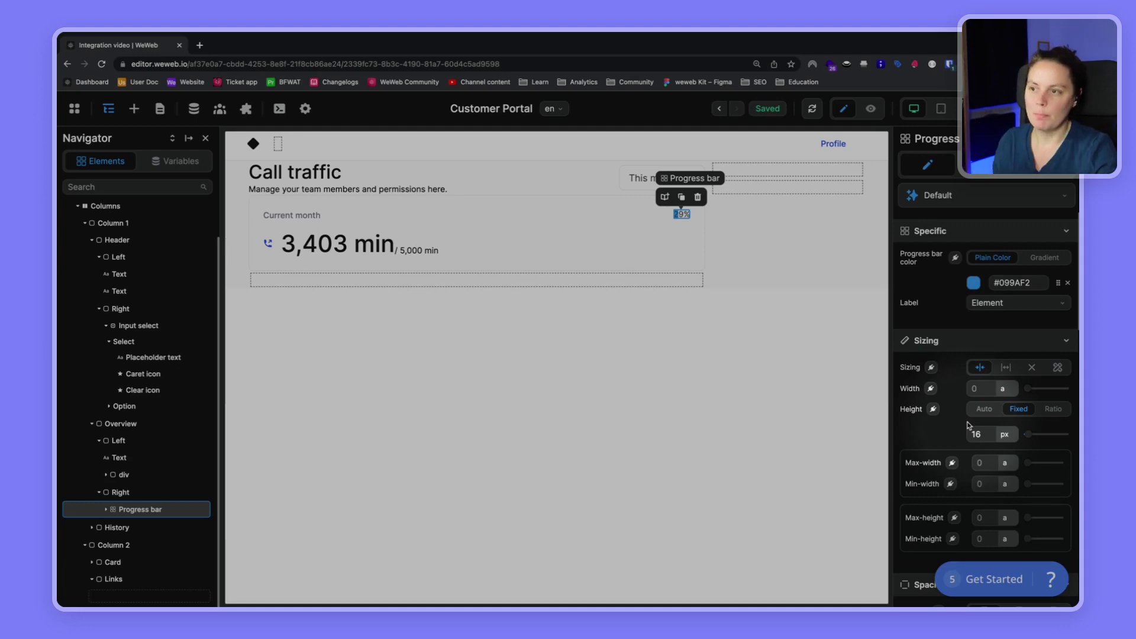
pyautogui.hotkey('ctrl', 'Right')
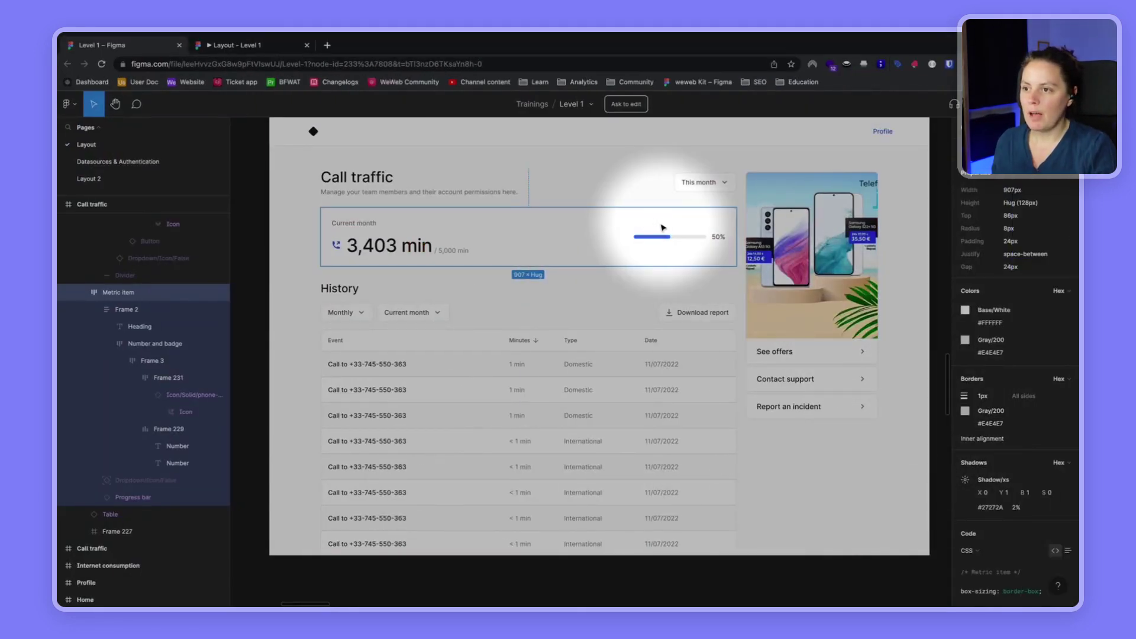
pyautogui.doubleClick(656, 238)
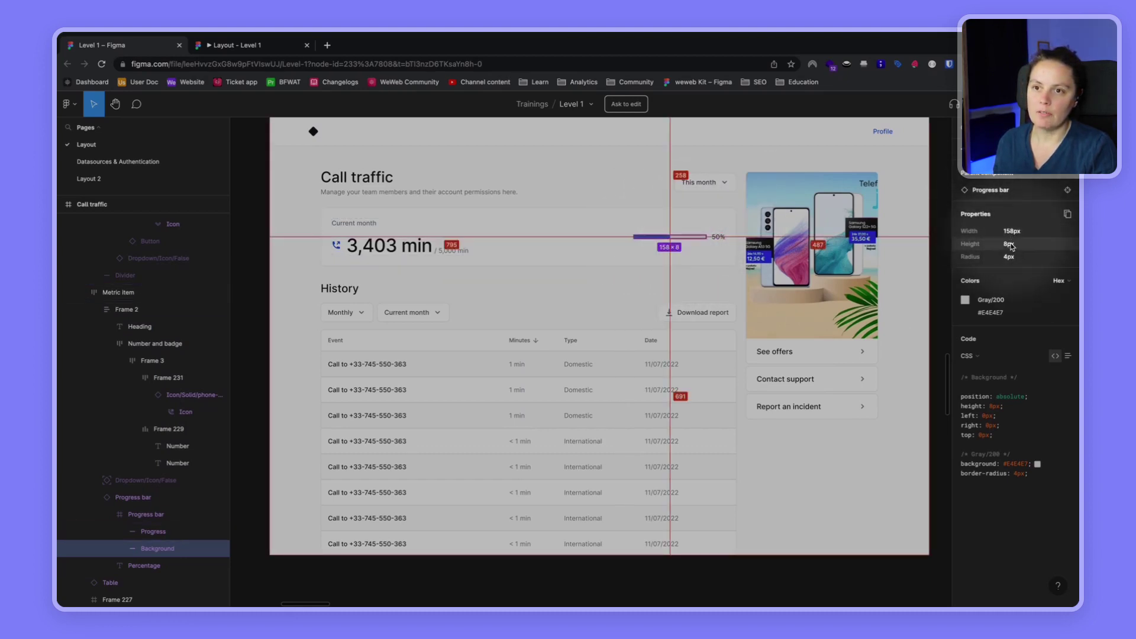
pyautogui.hotkey('ctrl', 'Left')
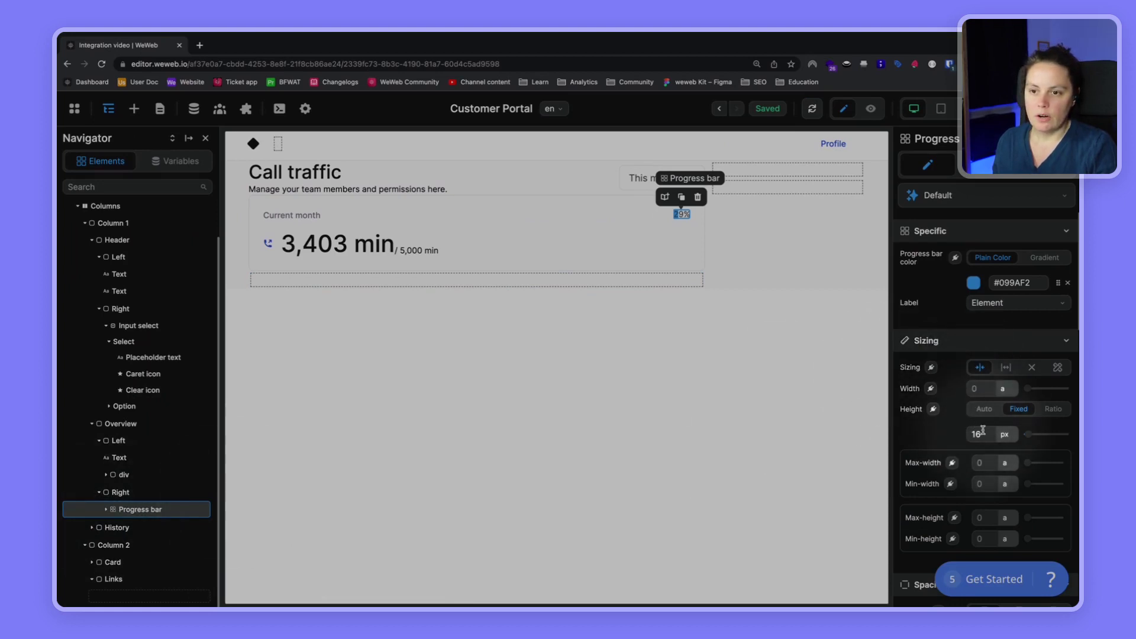
pyautogui.click(1004, 388)
pyautogui.click(1006, 406)
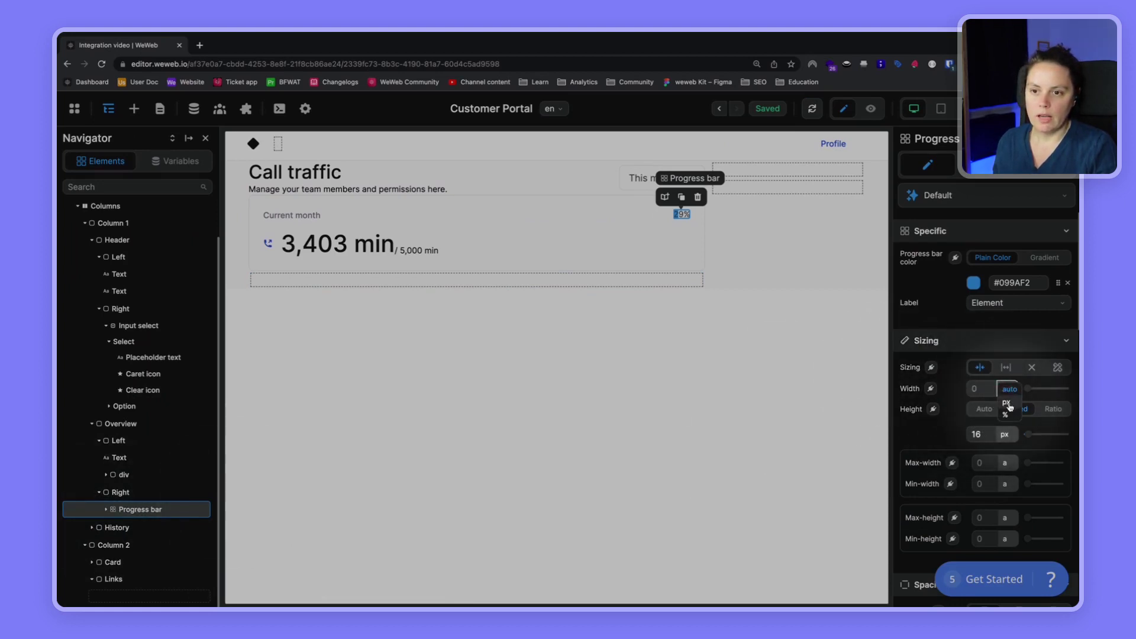
pyautogui.click(981, 388)
pyautogui.write('158')
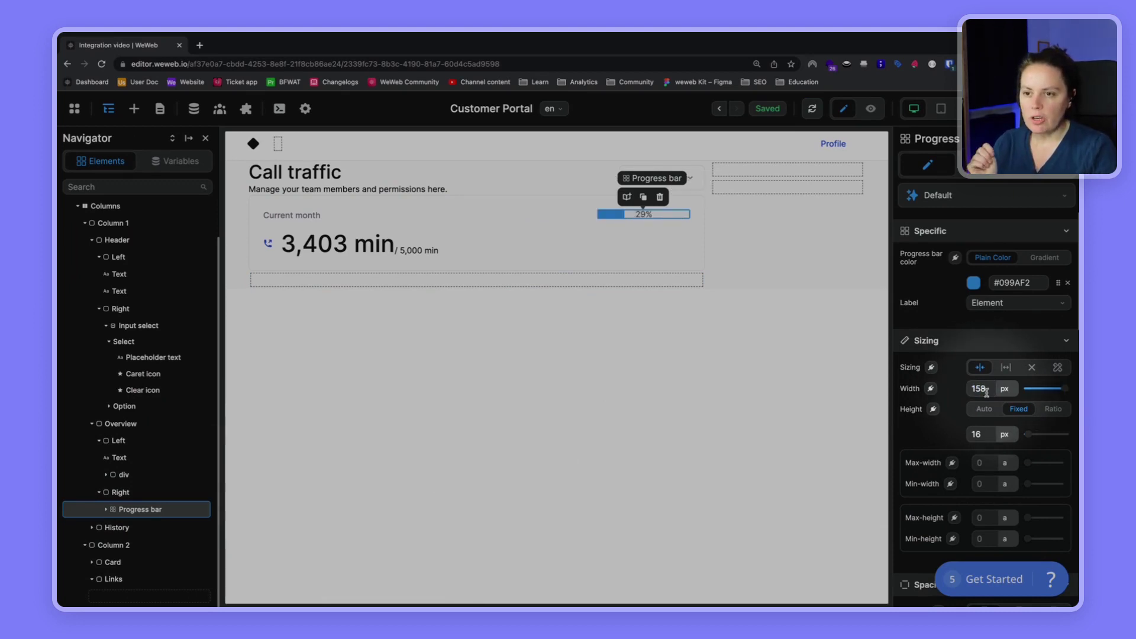
pyautogui.click(984, 435)
pyautogui.write('8')
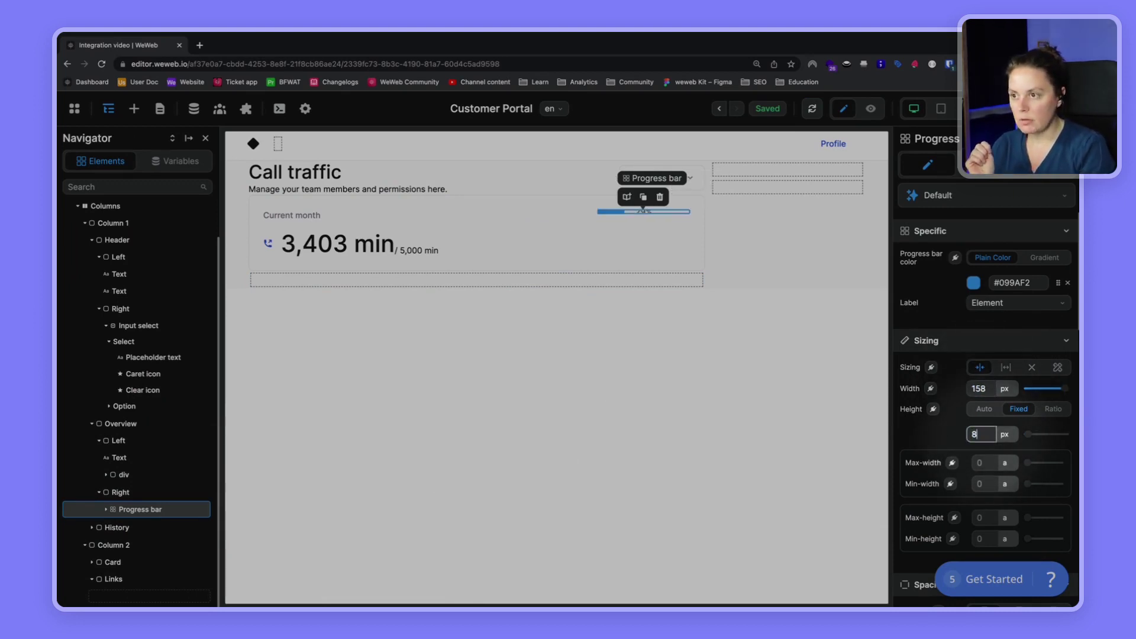
# Step: Compare the progress bar's corner radius in WeWeb with the Figma design and set the bar's label to None
pyautogui.hotkey('ctrl', 'Right')
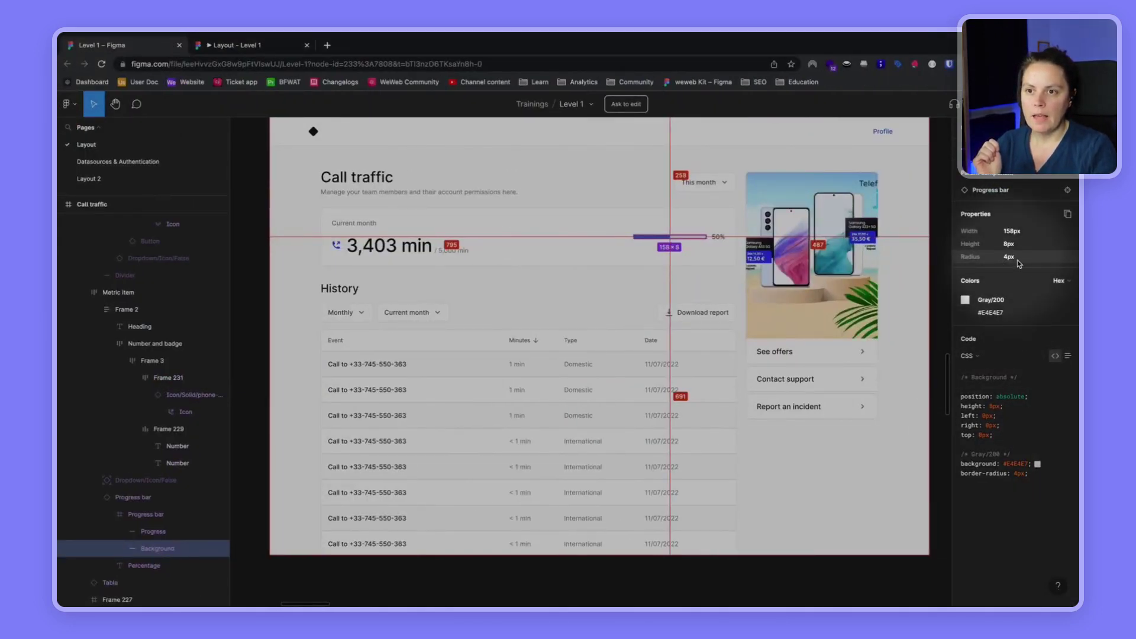
pyautogui.hotkey('ctrl', 'Left')
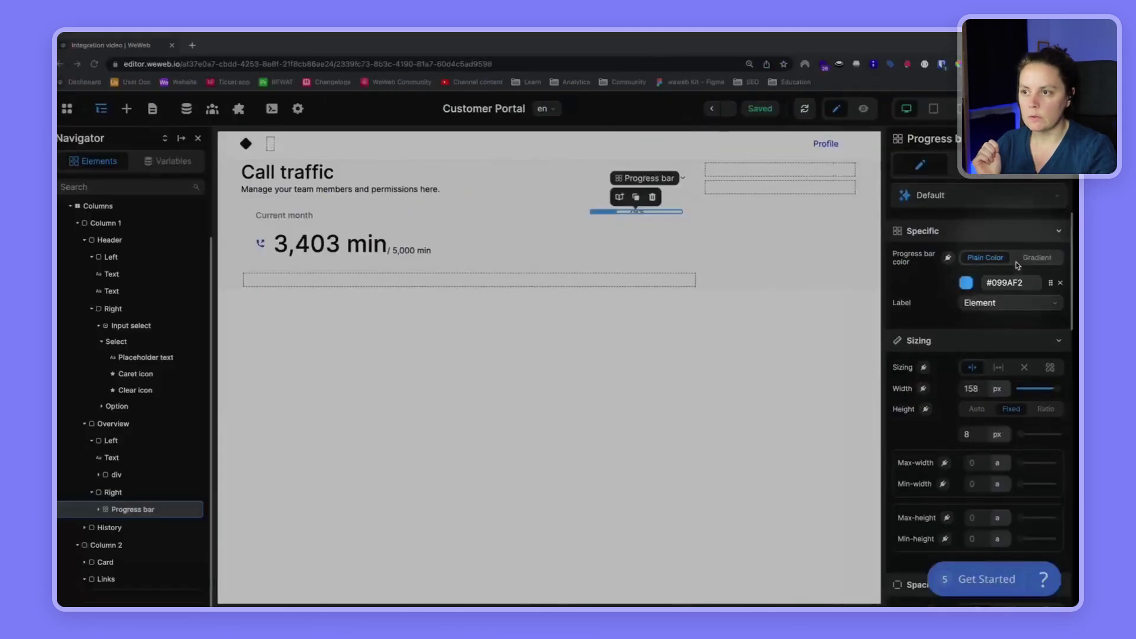
pyautogui.scroll(-3, 987, 421)
pyautogui.scroll(-4, 987, 421)
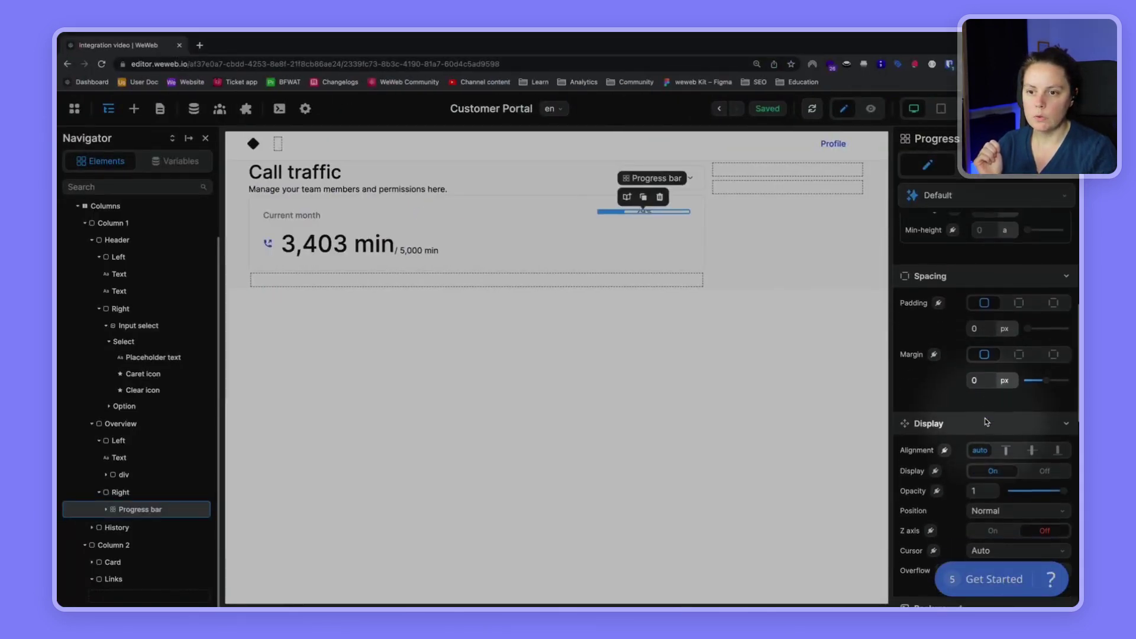
pyautogui.scroll(-5, 985, 421)
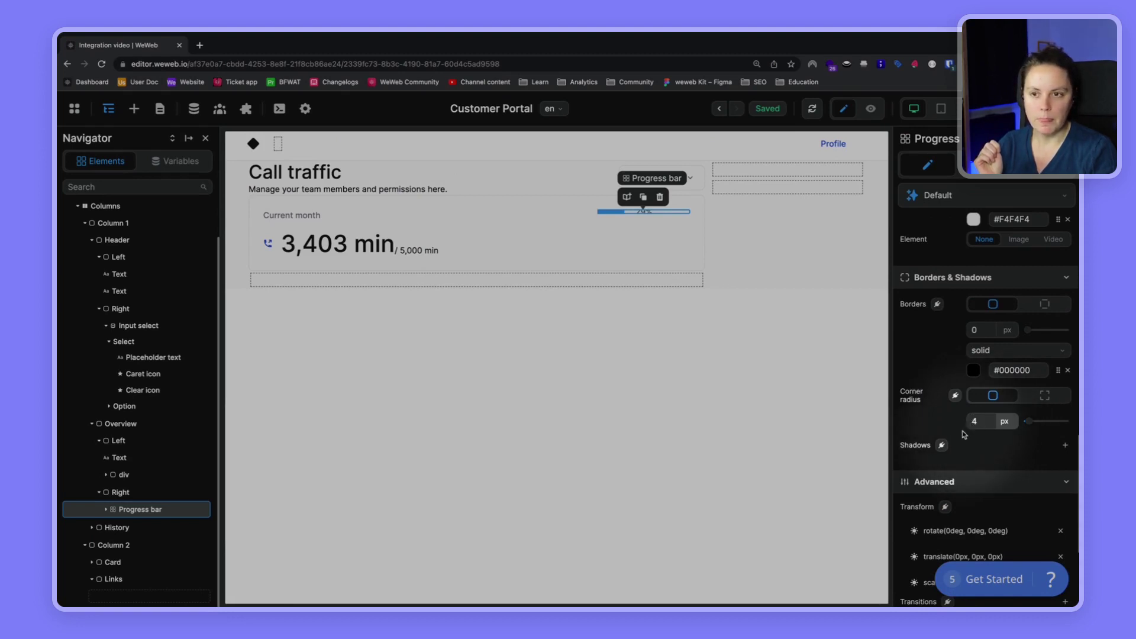
pyautogui.scroll(10, 965, 434)
pyautogui.click(646, 214)
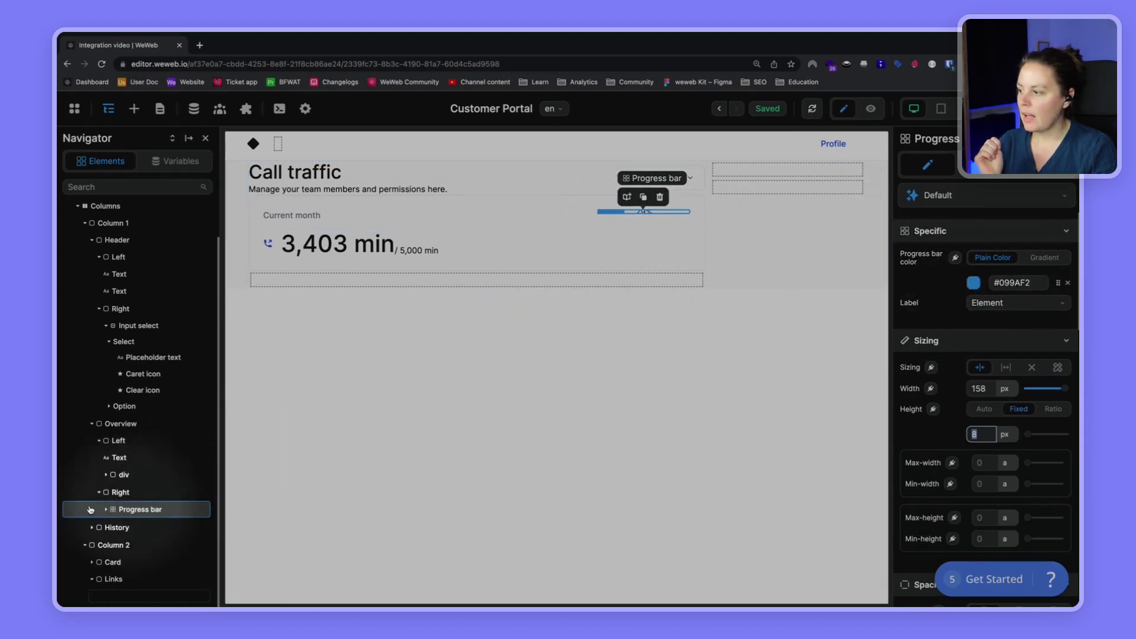
pyautogui.click(1025, 302)
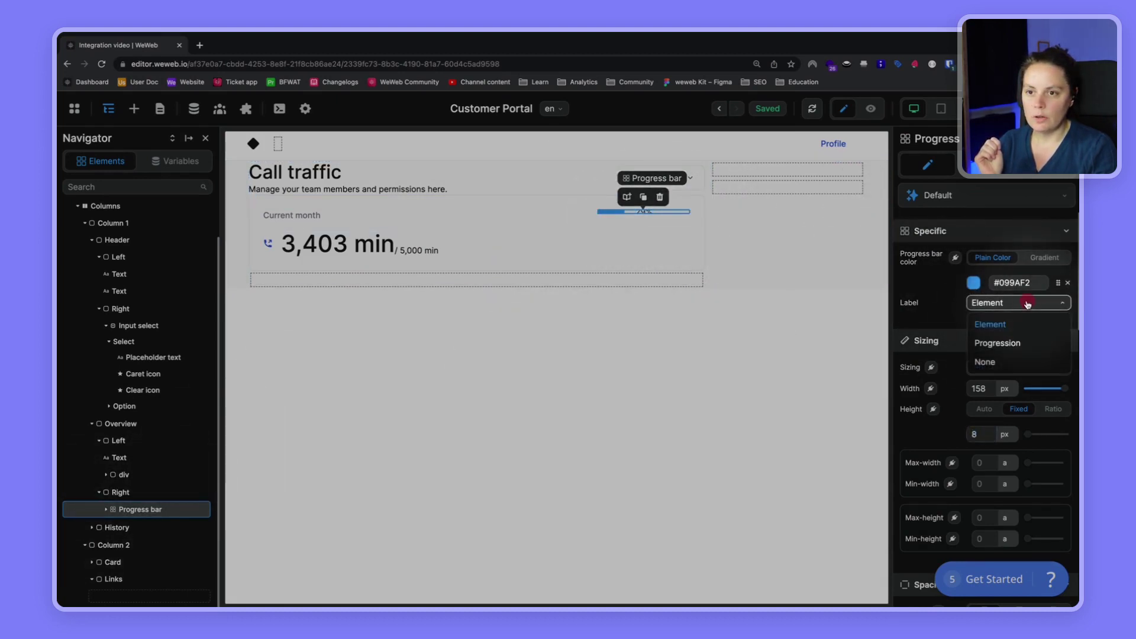
pyautogui.click(986, 362)
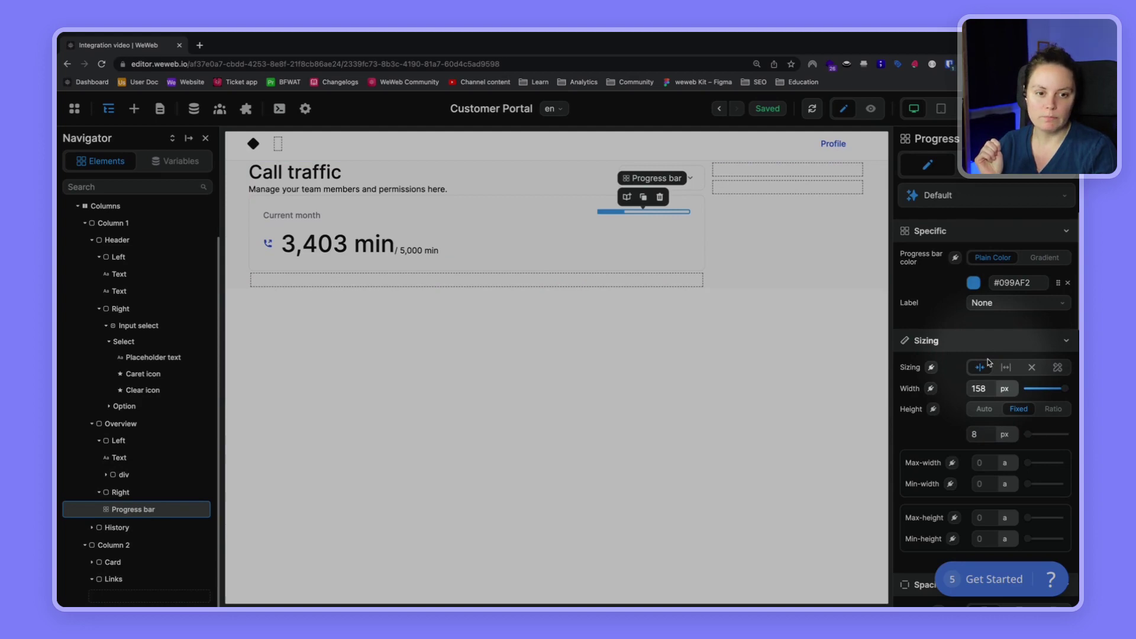
# Step: Check the Figma layout and add a Text element after the progress bar in Overview's Right container
pyautogui.hotkey('ctrl', 'Right')
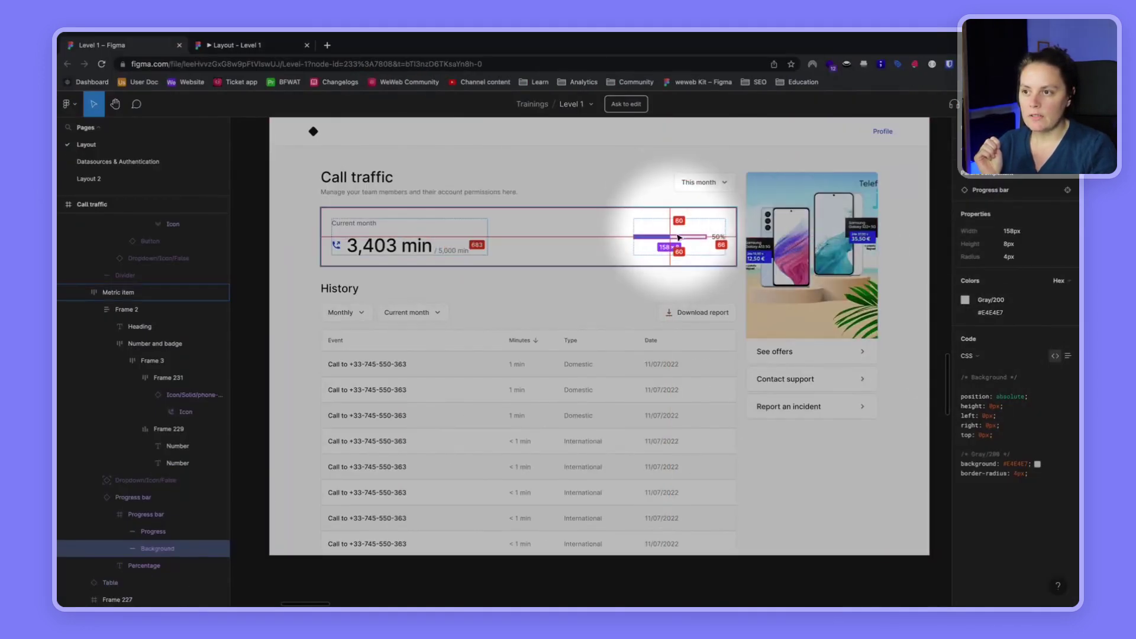
pyautogui.click(254, 46)
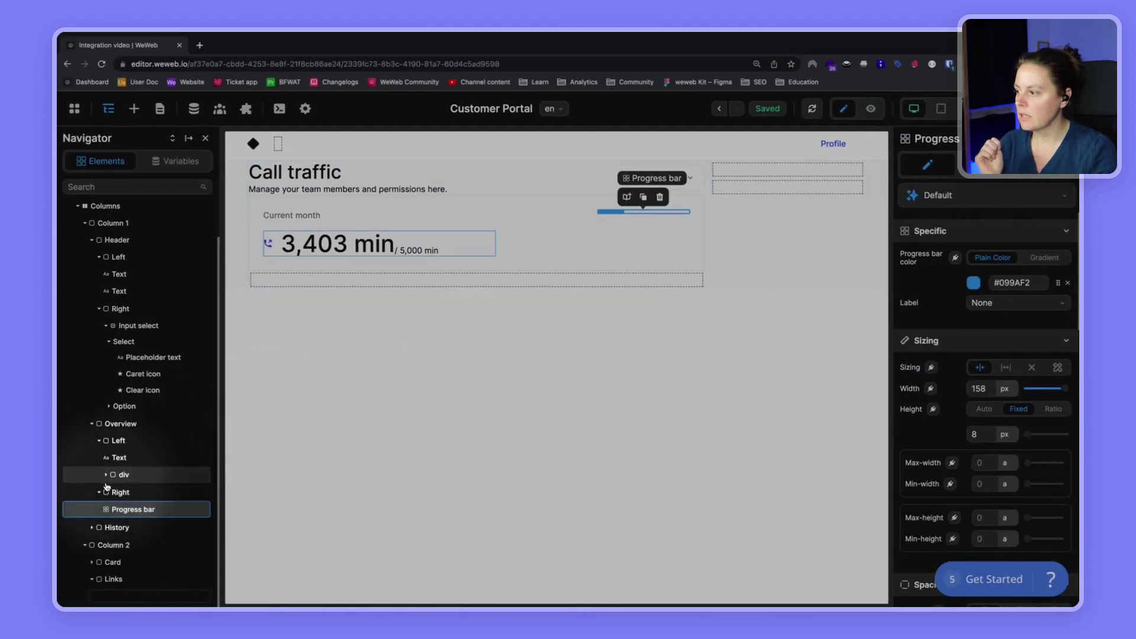
pyautogui.click(134, 108)
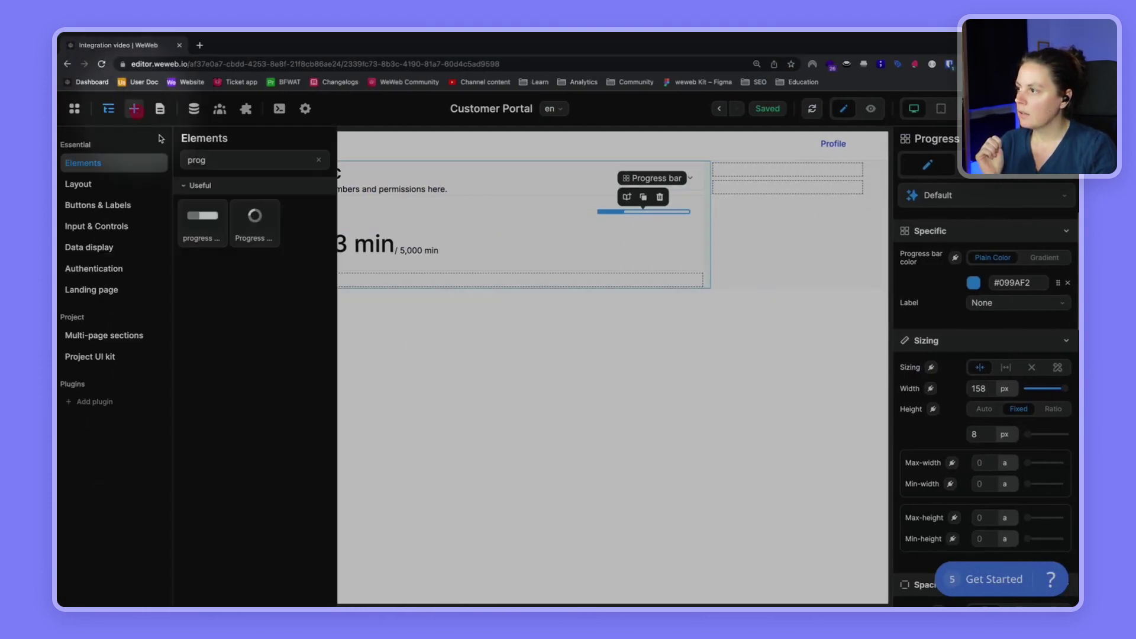
pyautogui.doubleClick(226, 158)
pyautogui.write('but')
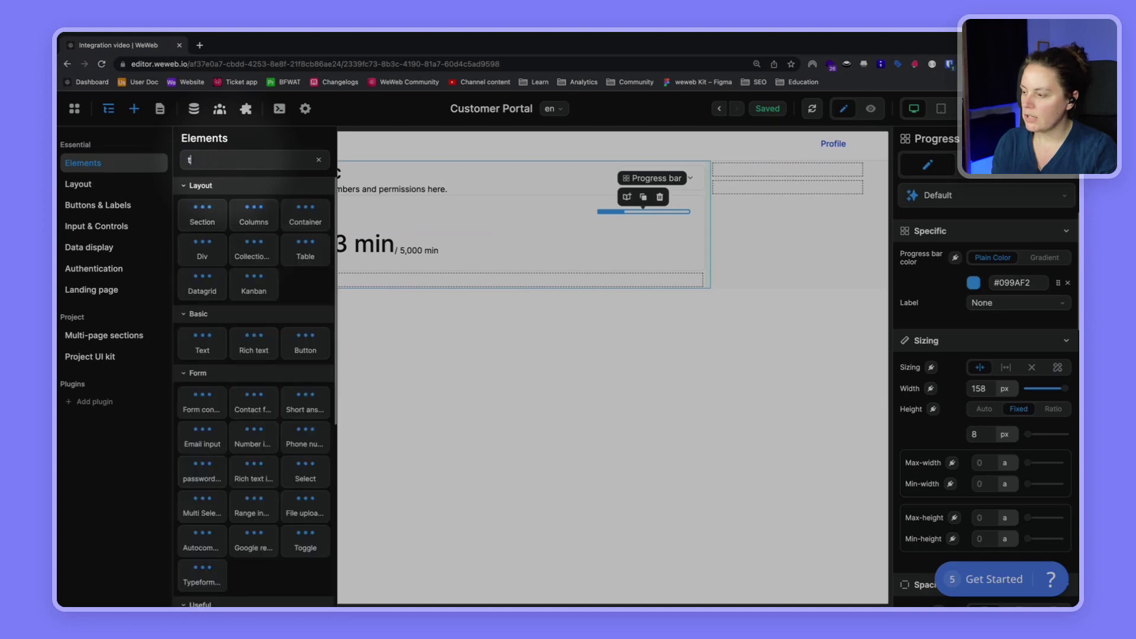
pyautogui.moveTo(201, 222); pyautogui.dragTo(137, 513)
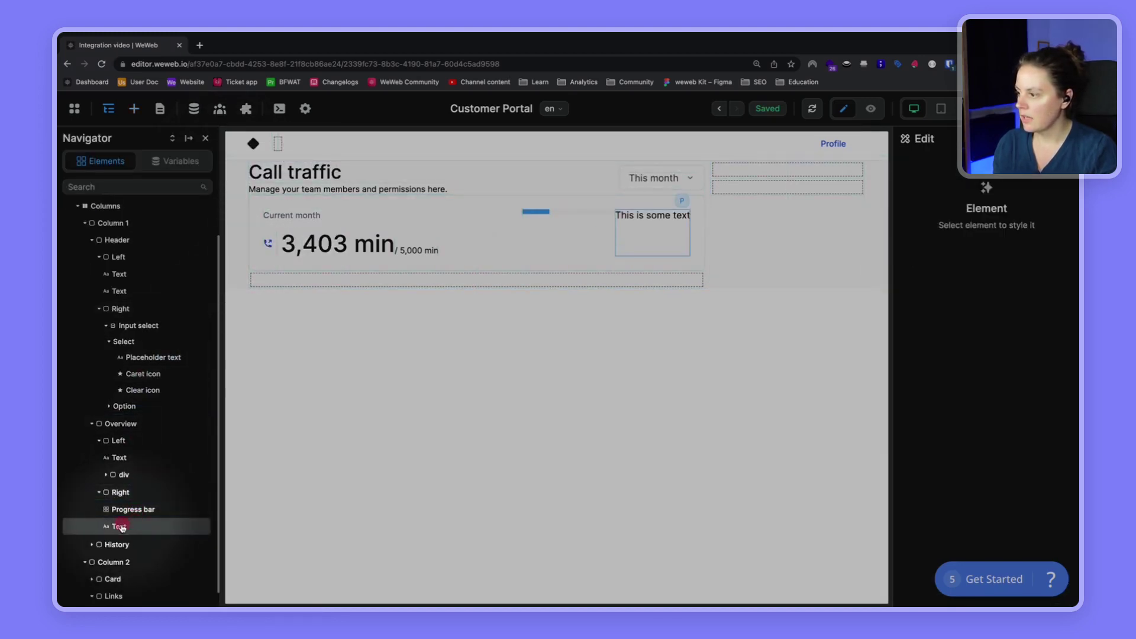
# Step: Replace the new text's placeholder with 50% and inspect the percentage label's typography in Figma
pyautogui.click(121, 528)
pyautogui.click(639, 214)
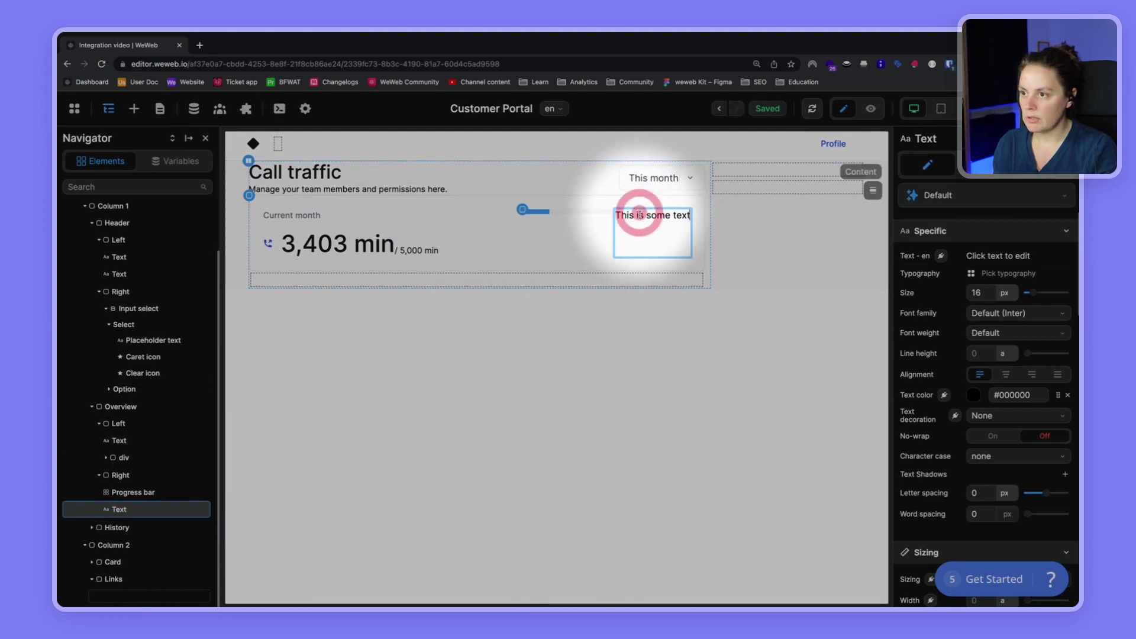
pyautogui.hotkey('ctrl', 'a')
pyautogui.write('50')
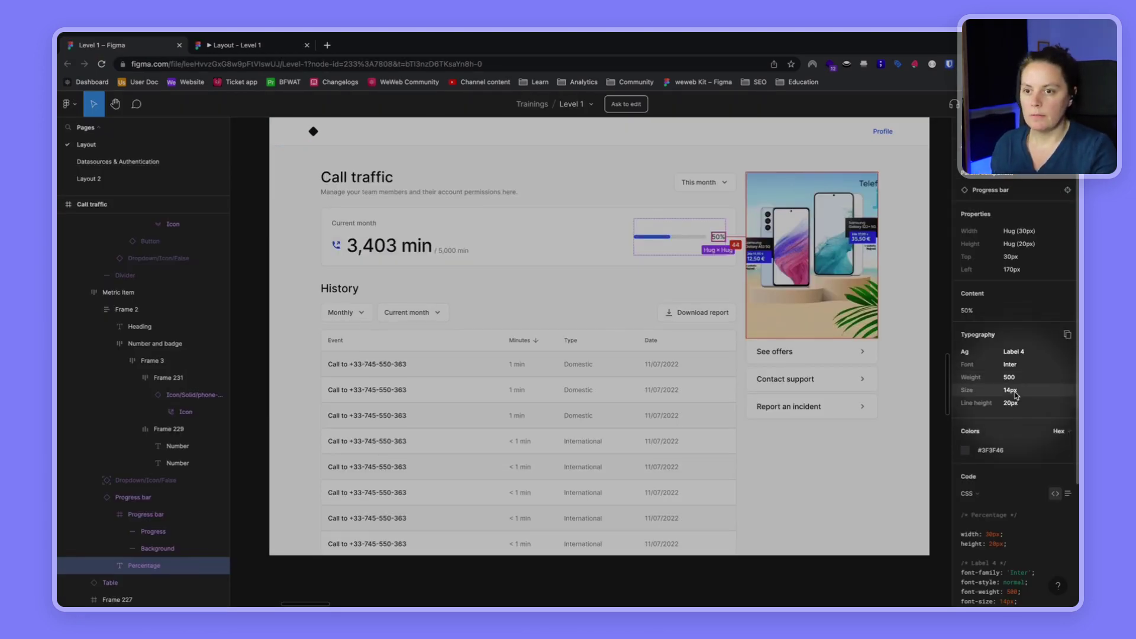
# Step: Style the 50% text in WeWeb with size 14 px, font weight 500 - Medium and line height 20 px
pyautogui.press('super+Tab')
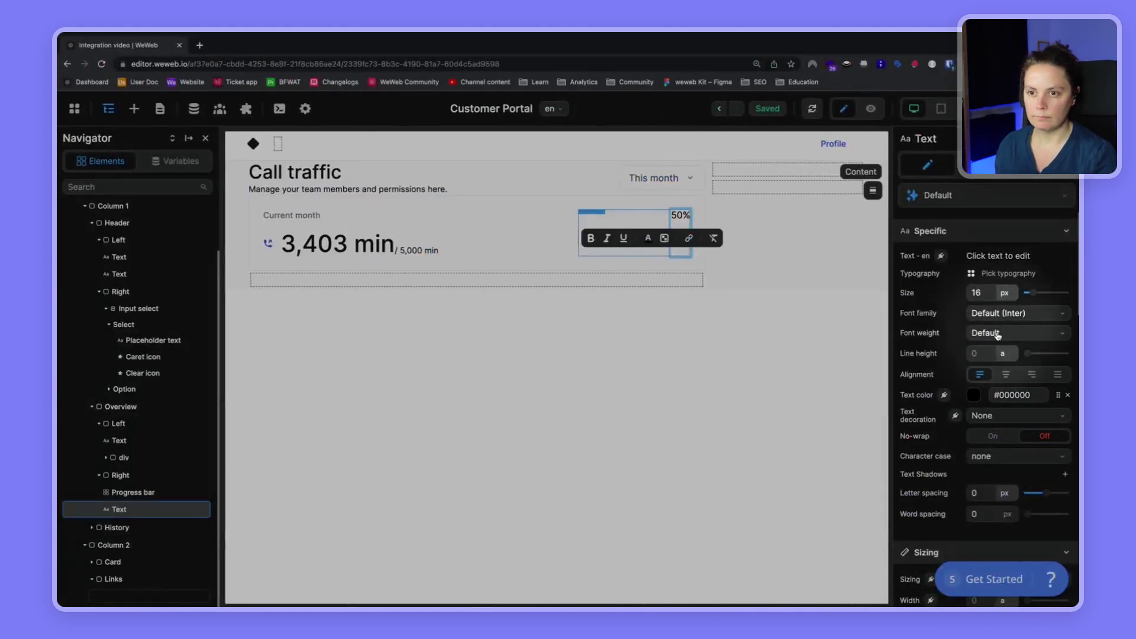
pyautogui.click(998, 334)
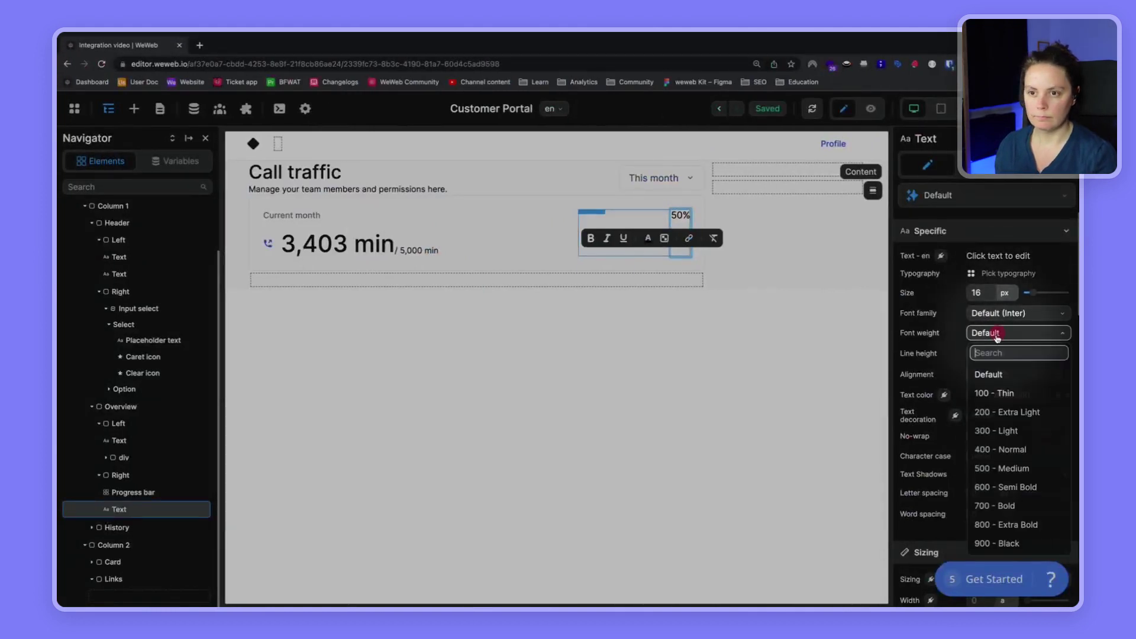
pyautogui.click(1009, 470)
pyautogui.click(680, 216)
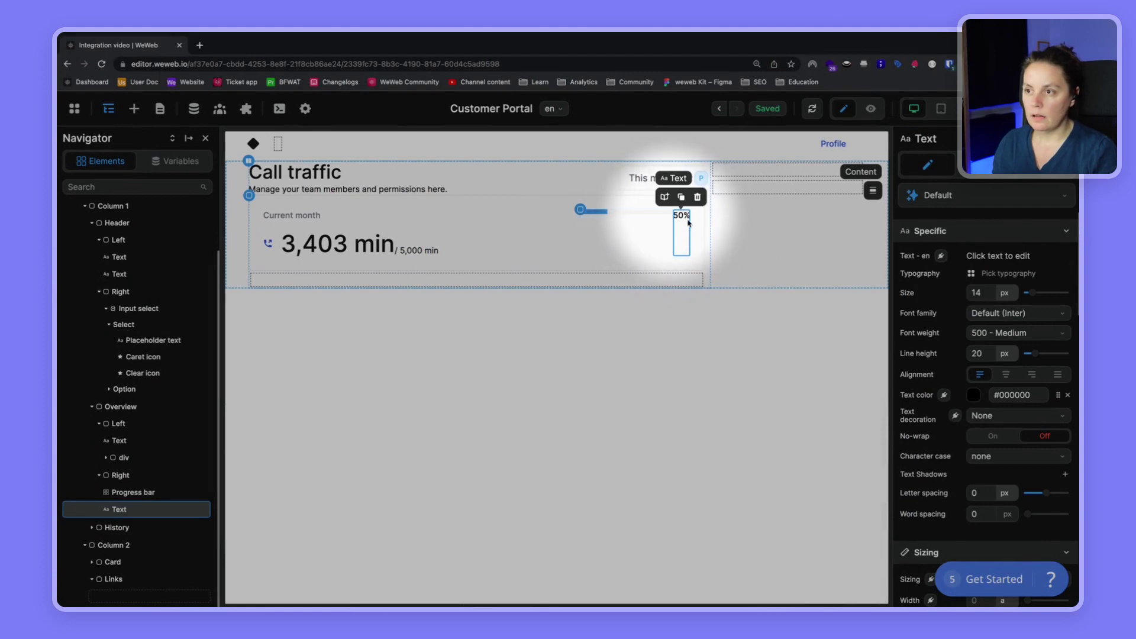
# Step: Check the percentage label's color in Figma and set the 50% text color in WeWeb to #3F3F46
pyautogui.hotkey('ctrl', 'Right')
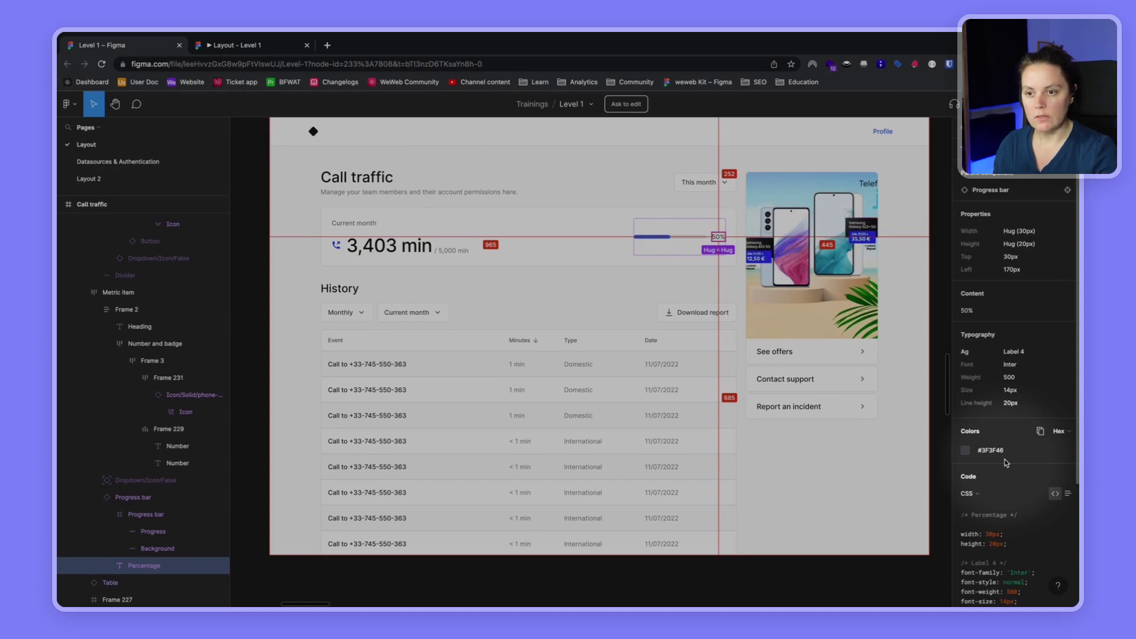
pyautogui.hotkey('ctrl', 'Left')
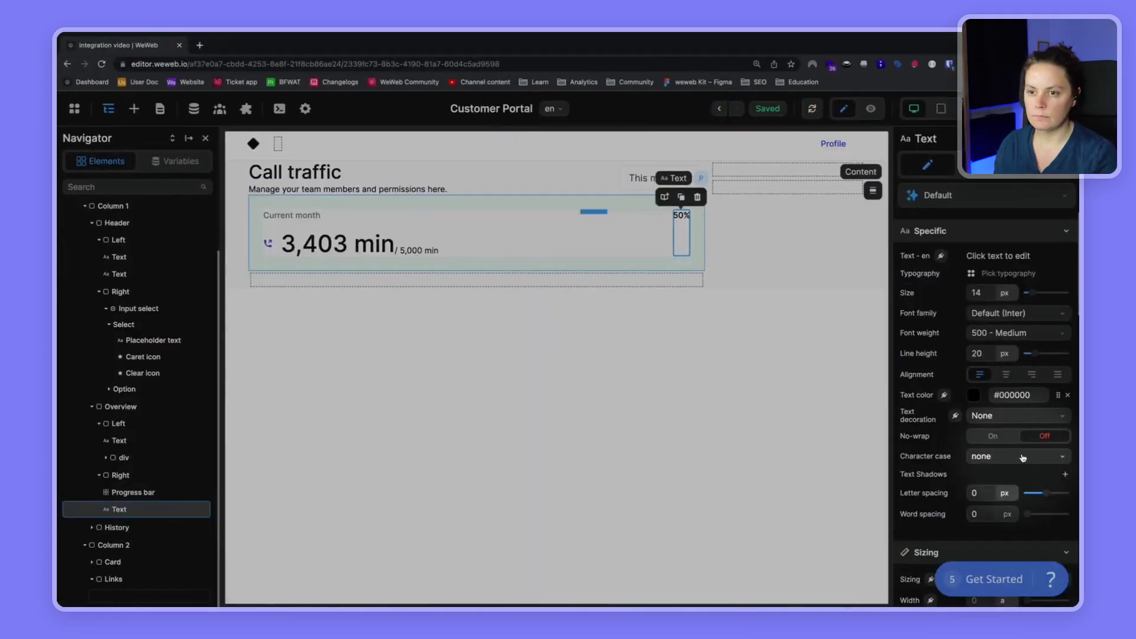
pyautogui.click(1011, 395)
pyautogui.moveTo(780, 300); pyautogui.dragTo(818, 300)
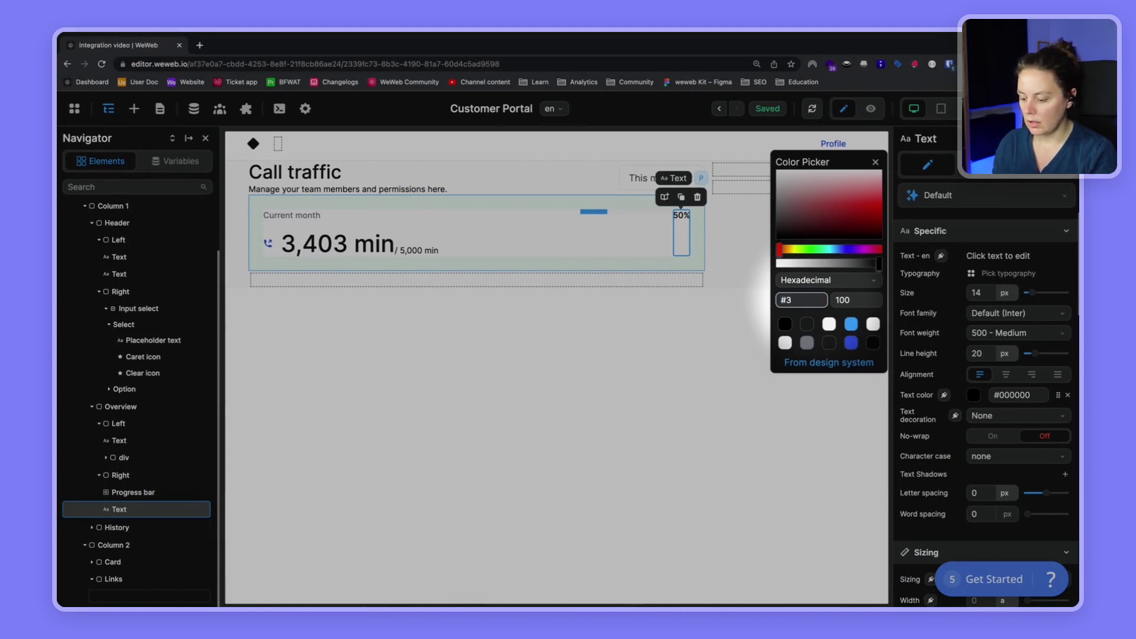
pyautogui.write('#3F3F46')
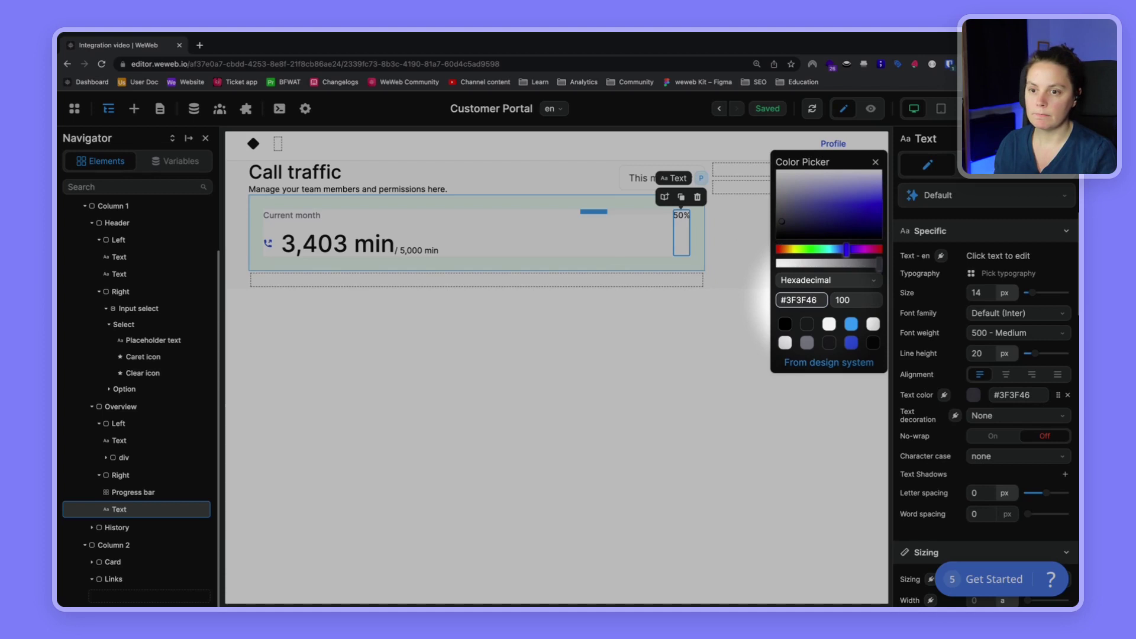
pyautogui.click(649, 239)
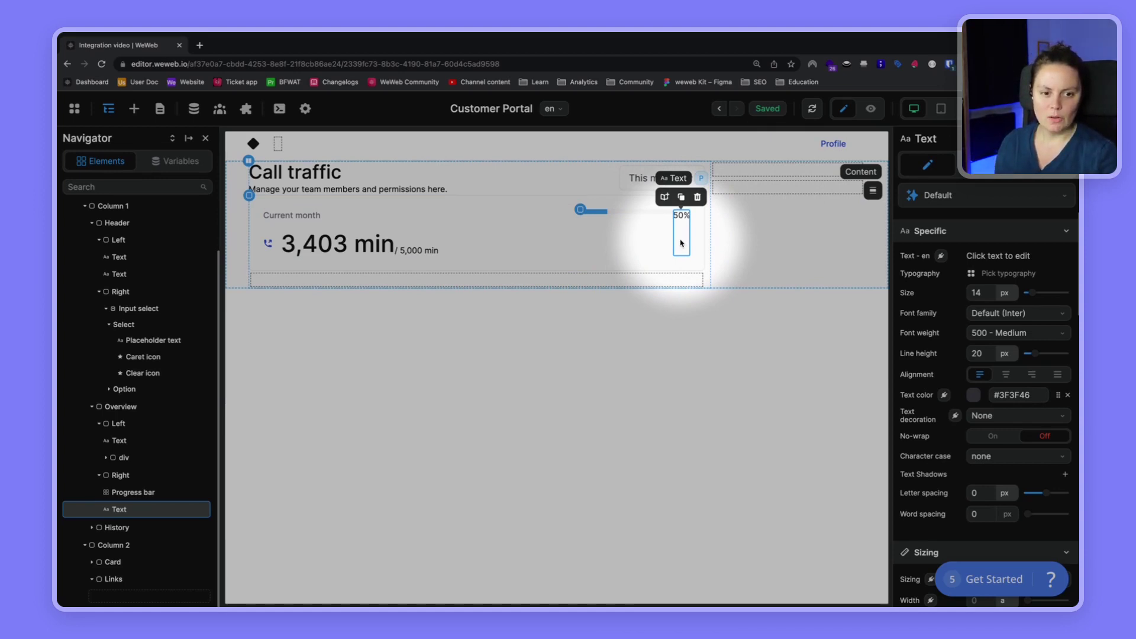
# Step: Compare Overview's Right container with the Figma layout and set its alignment so the progress bar and 50% text are vertically centered
pyautogui.click(121, 475)
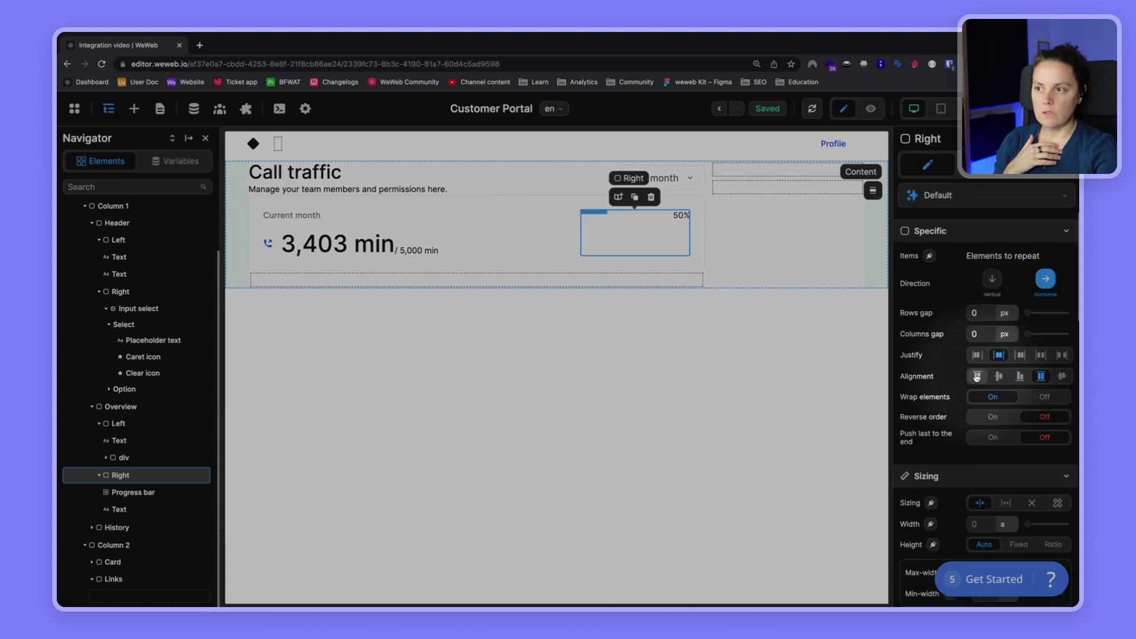
pyautogui.press('super+Tab')
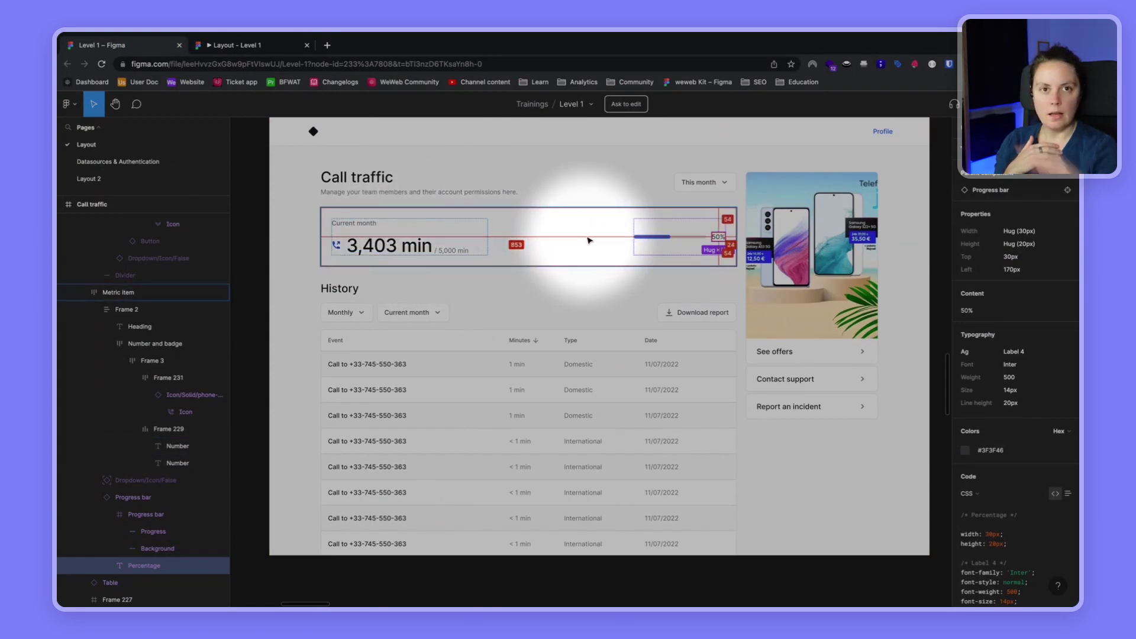
pyautogui.hotkey('ctrl', 'Left')
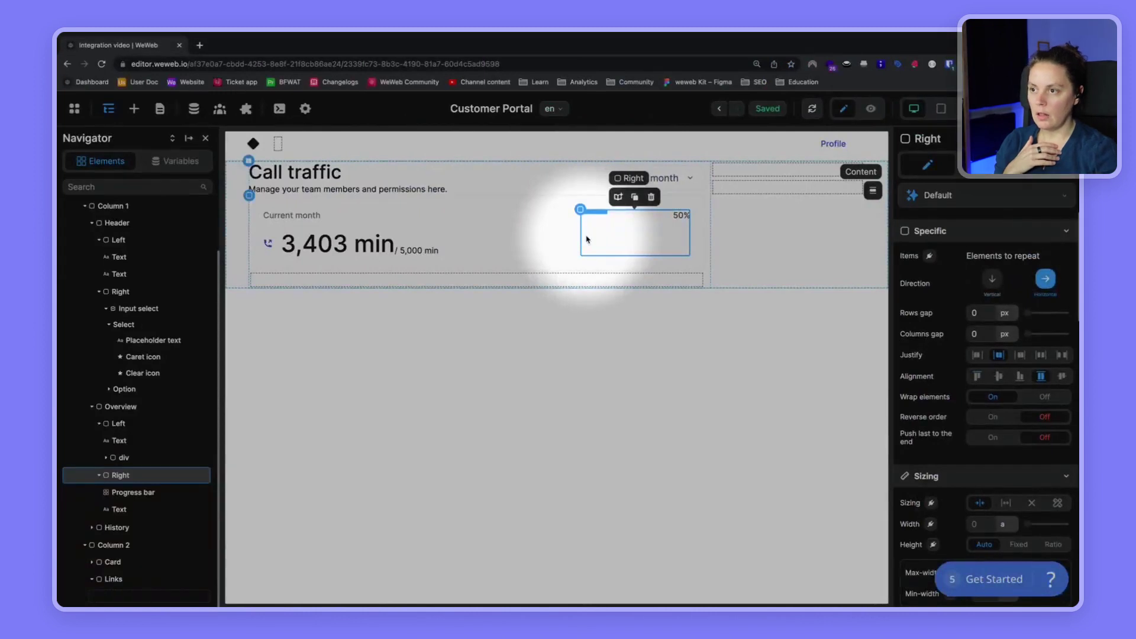
pyautogui.click(1001, 377)
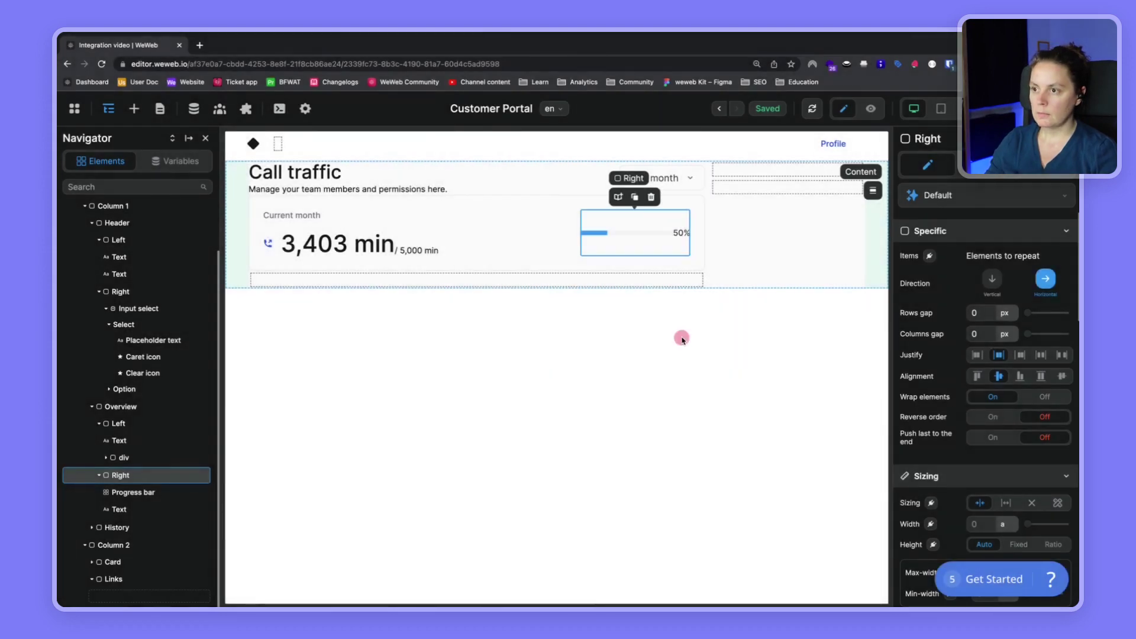
pyautogui.click(744, 278)
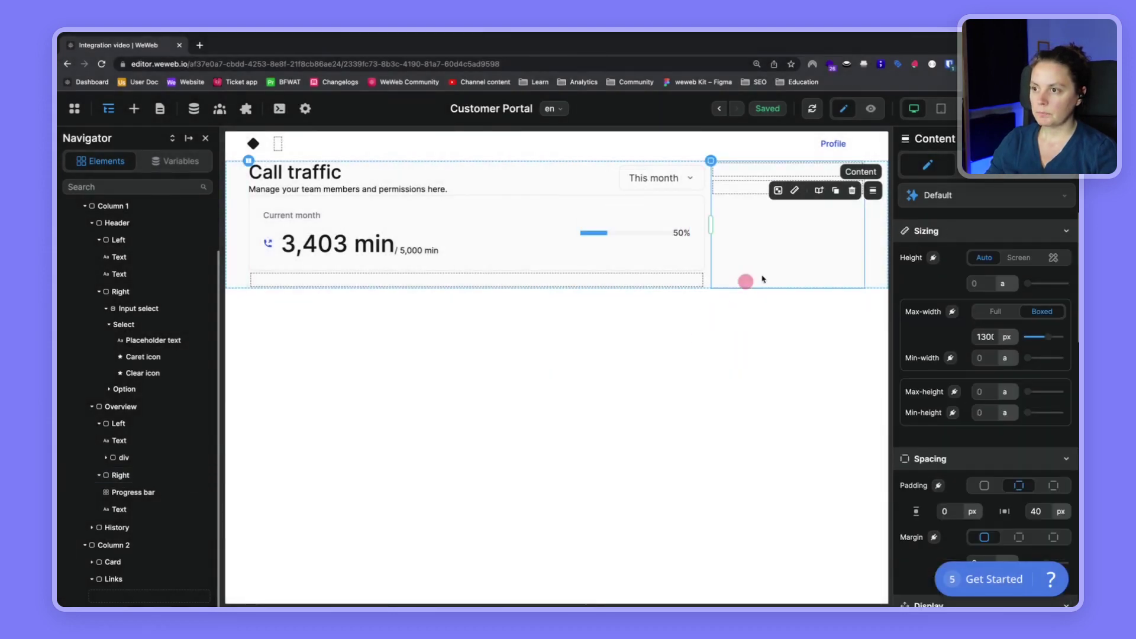
# Step: Compare the progress bar's background, border and corner radius settings in WeWeb with the bar's background layer in Figma
pyautogui.hotkey('ctrl', 'Right')
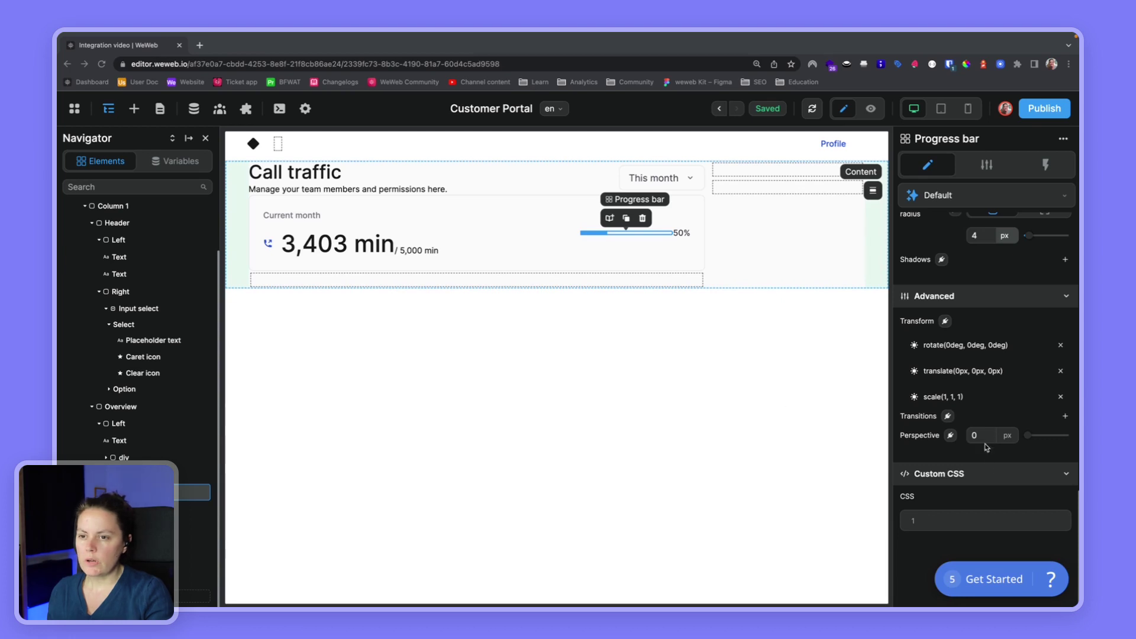
pyautogui.scroll(10, 987, 448)
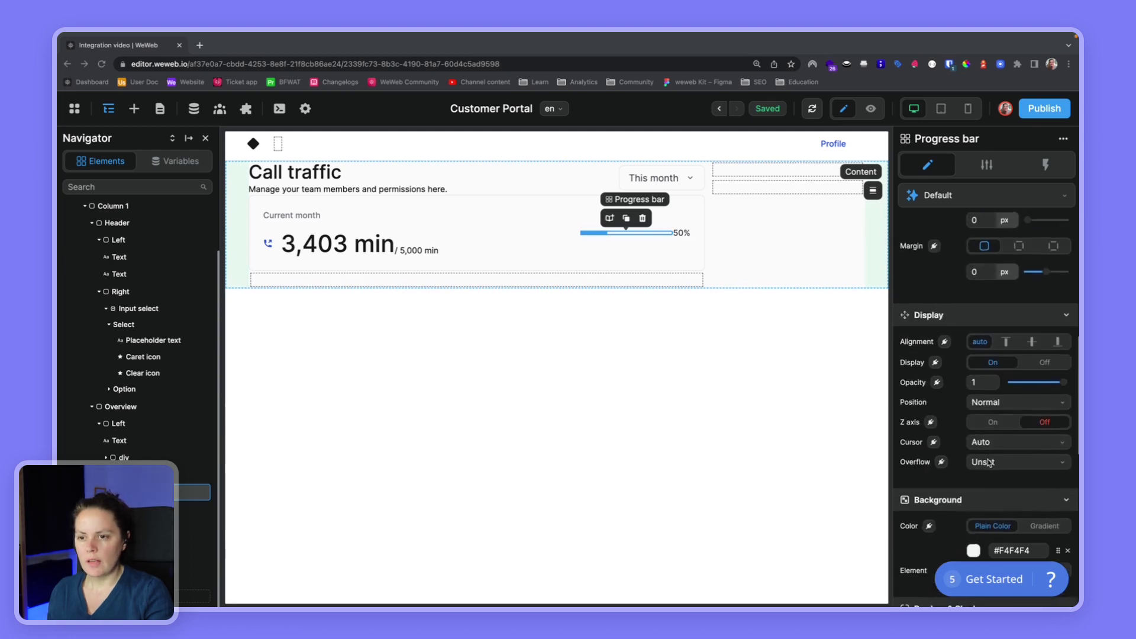
pyautogui.scroll(-5, 988, 463)
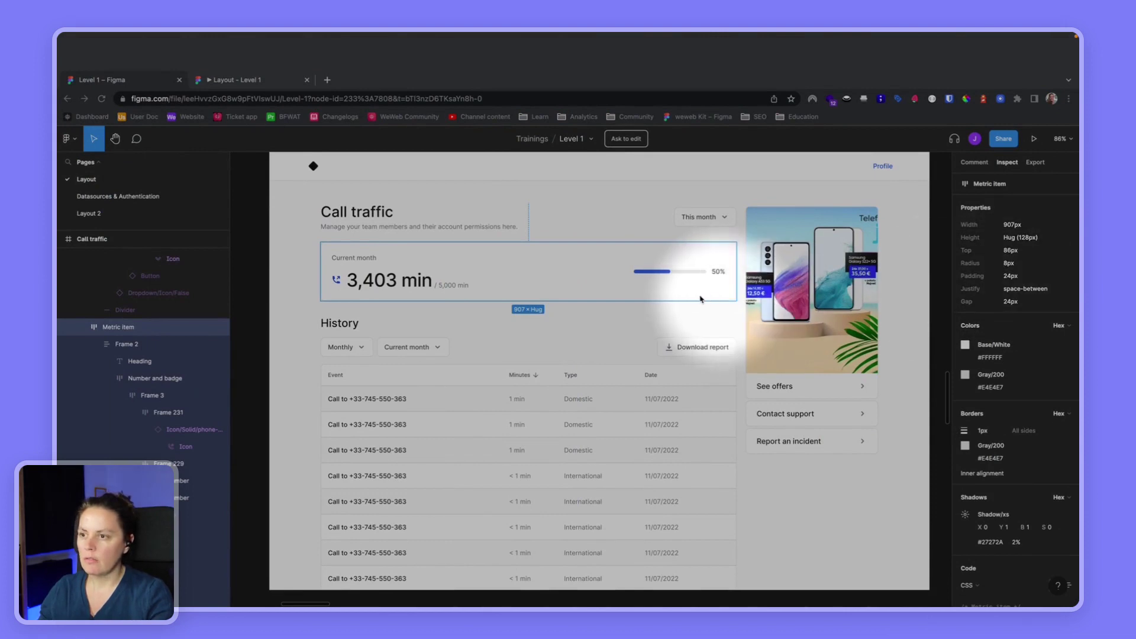
pyautogui.press('alt')
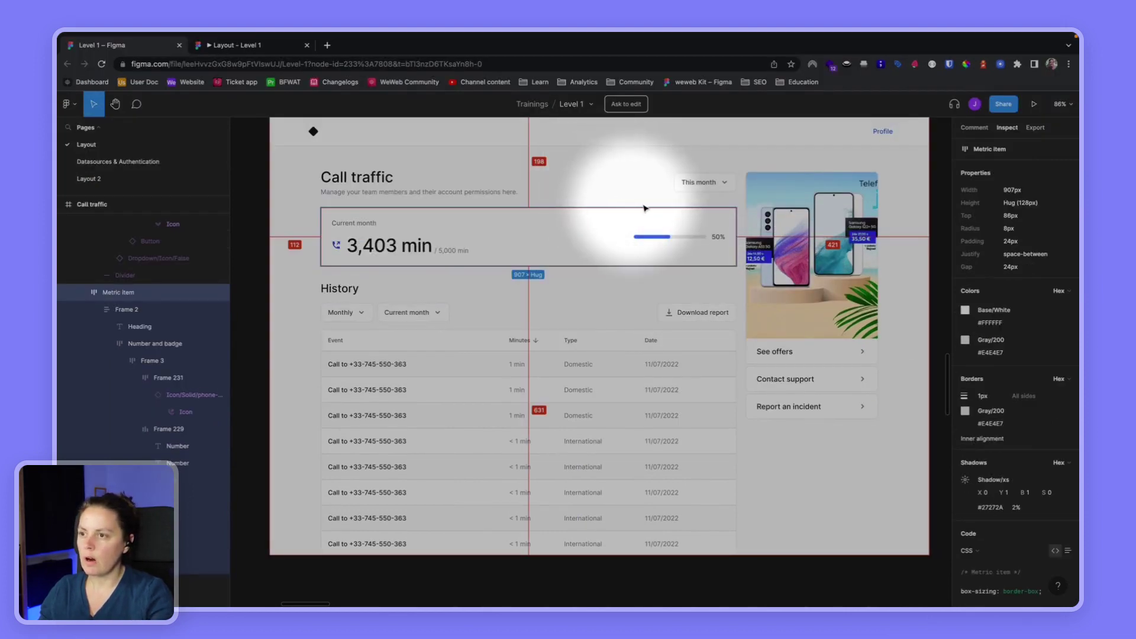
pyautogui.click(702, 236)
pyautogui.press('alt')
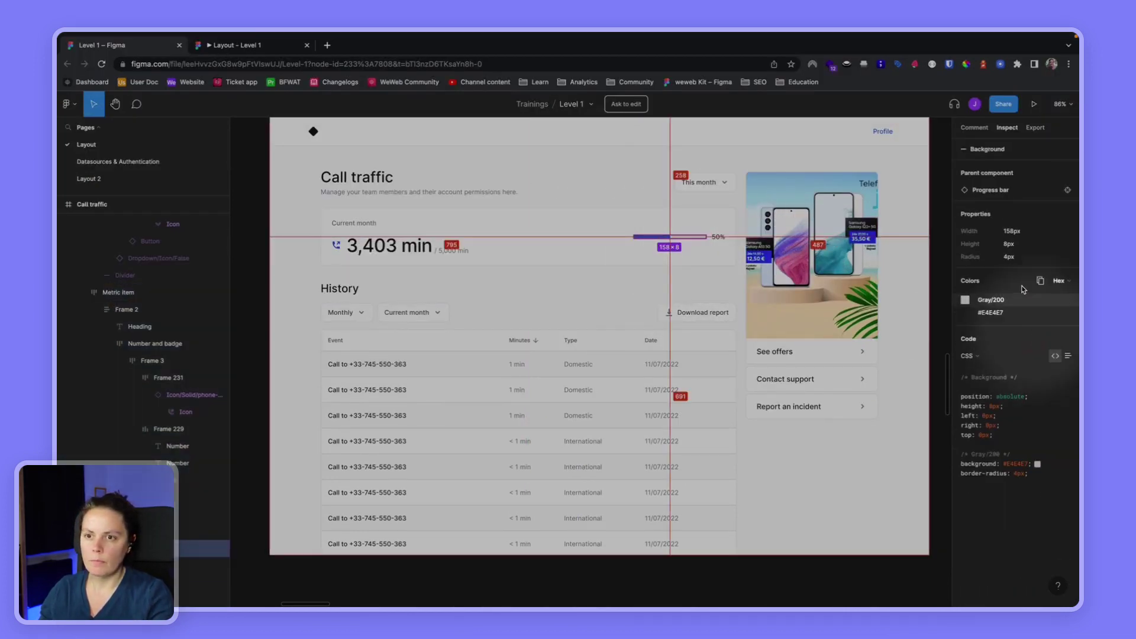
pyautogui.press('super+grave')
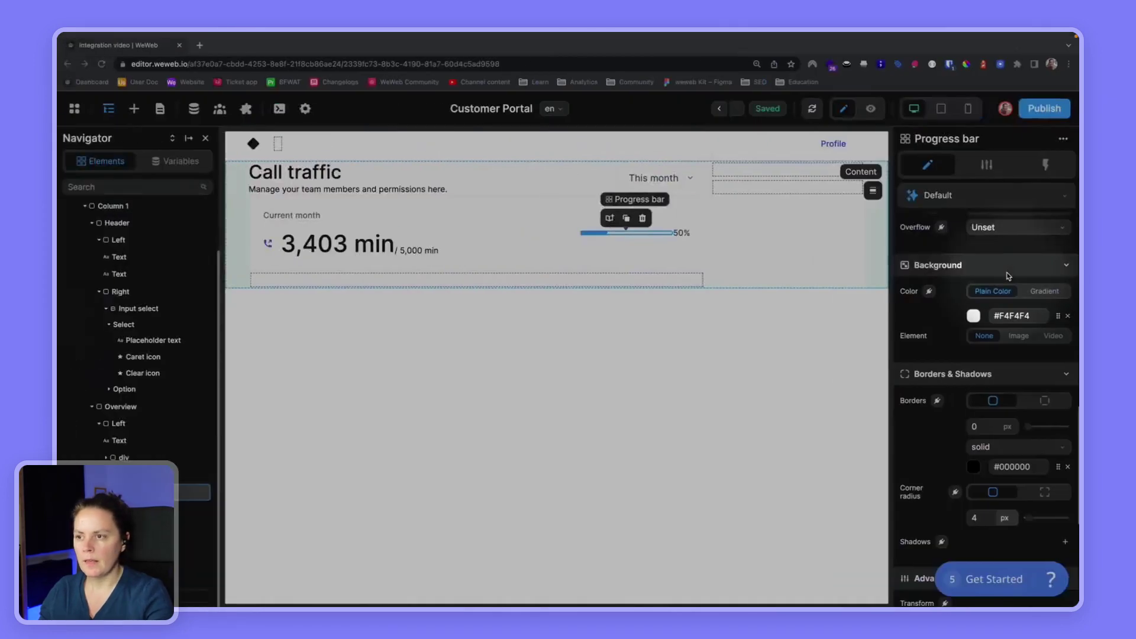
pyautogui.click(656, 254)
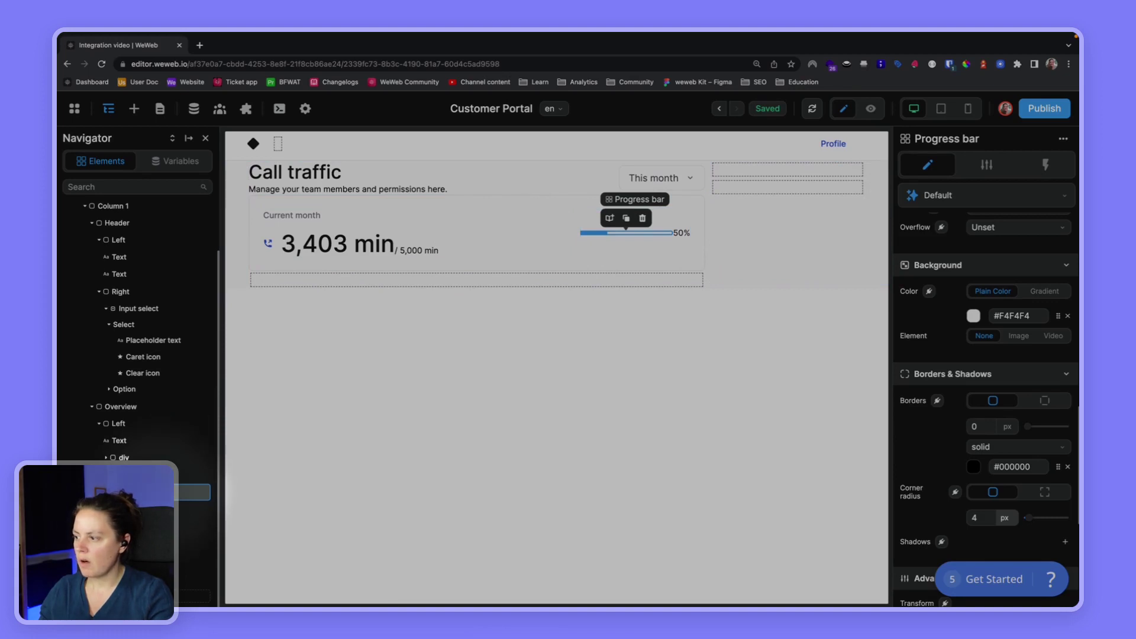
# Step: Set the progress bar's overflow to Auto
pyautogui.scroll(3, 971, 379)
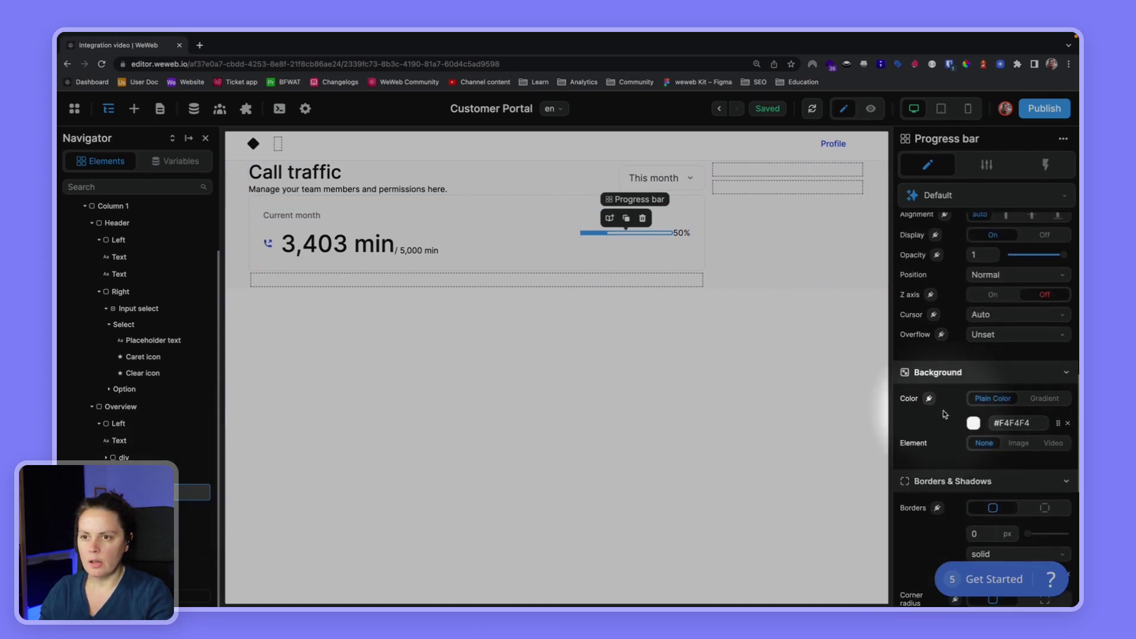
pyautogui.click(989, 335)
pyautogui.click(984, 375)
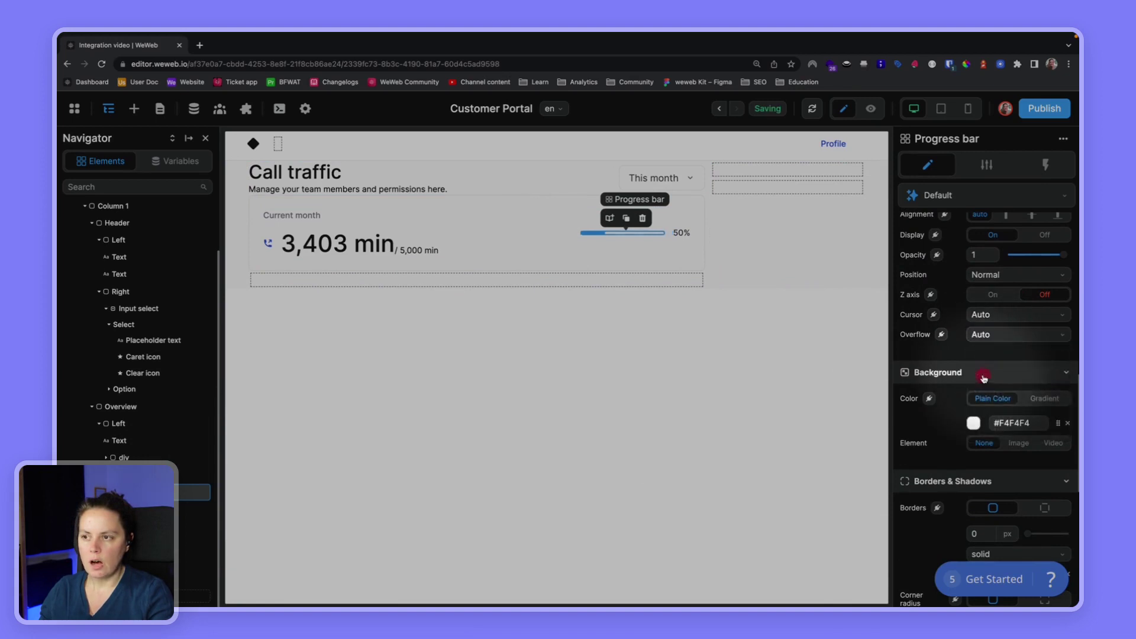
pyautogui.click(805, 282)
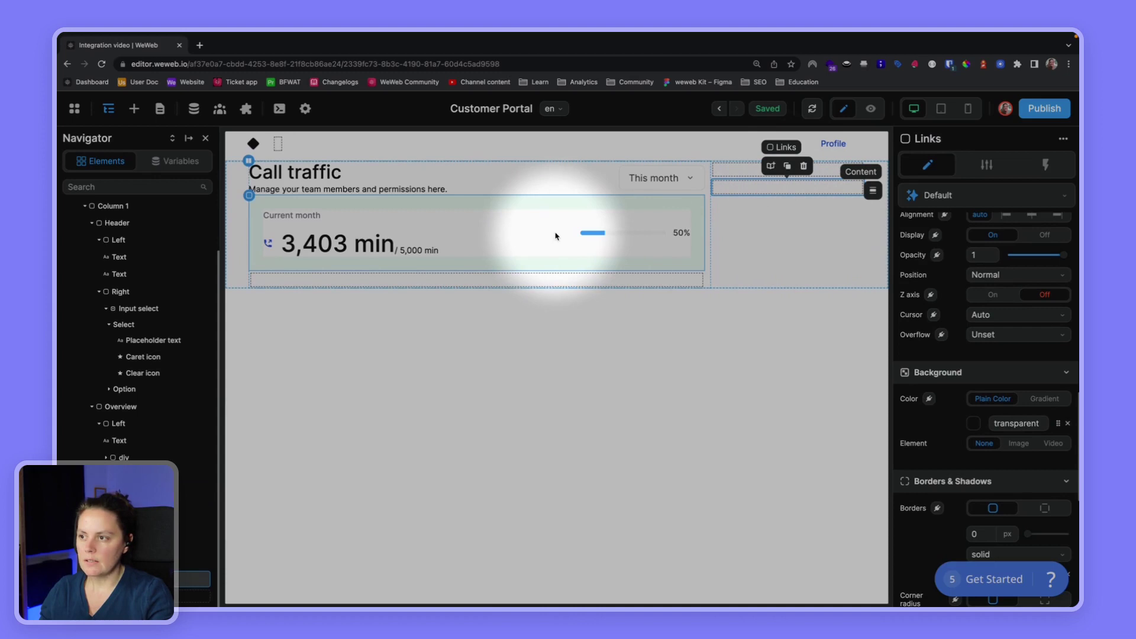
# Step: Set the value of the progress bar in Overview's Right container to 50
pyautogui.click(592, 232)
pyautogui.click(987, 164)
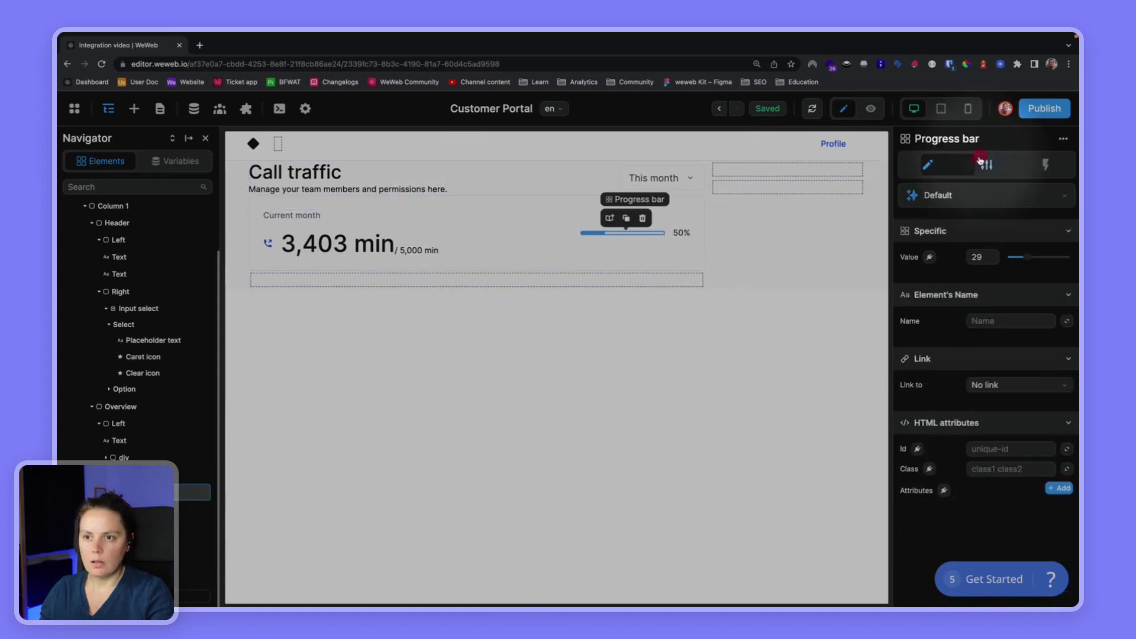
pyautogui.doubleClick(988, 257)
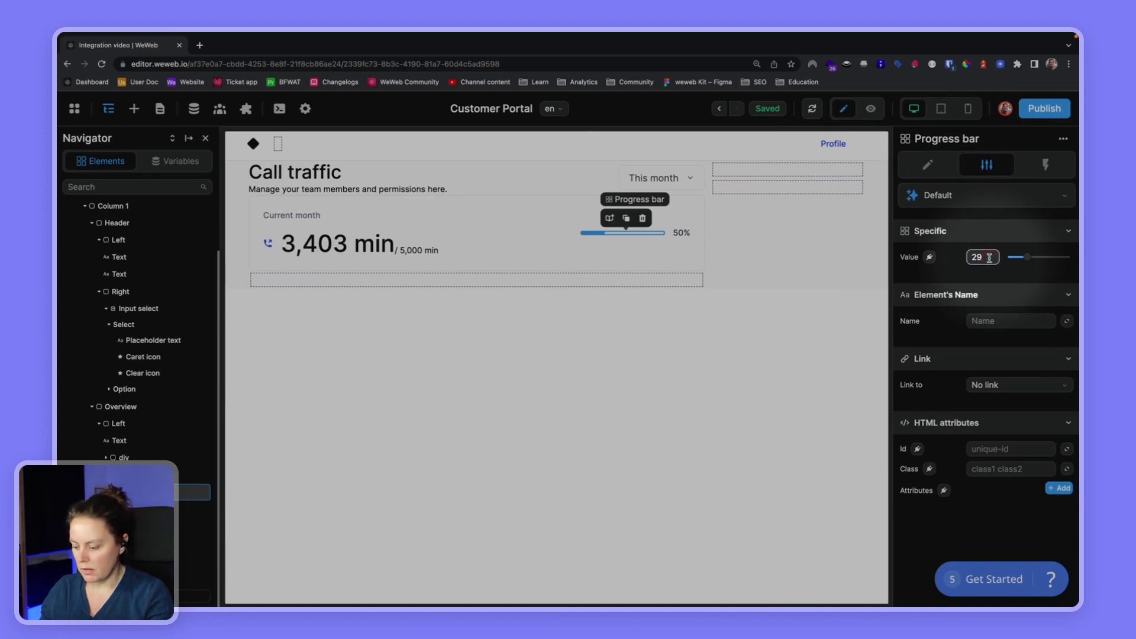
pyautogui.write('50')
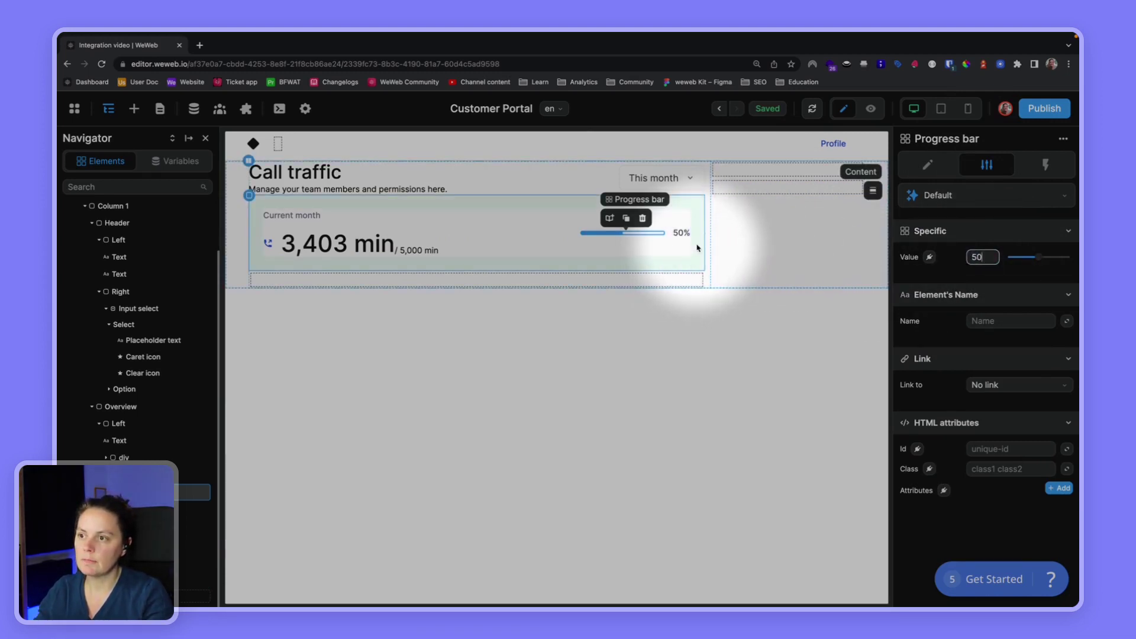
pyautogui.click(771, 230)
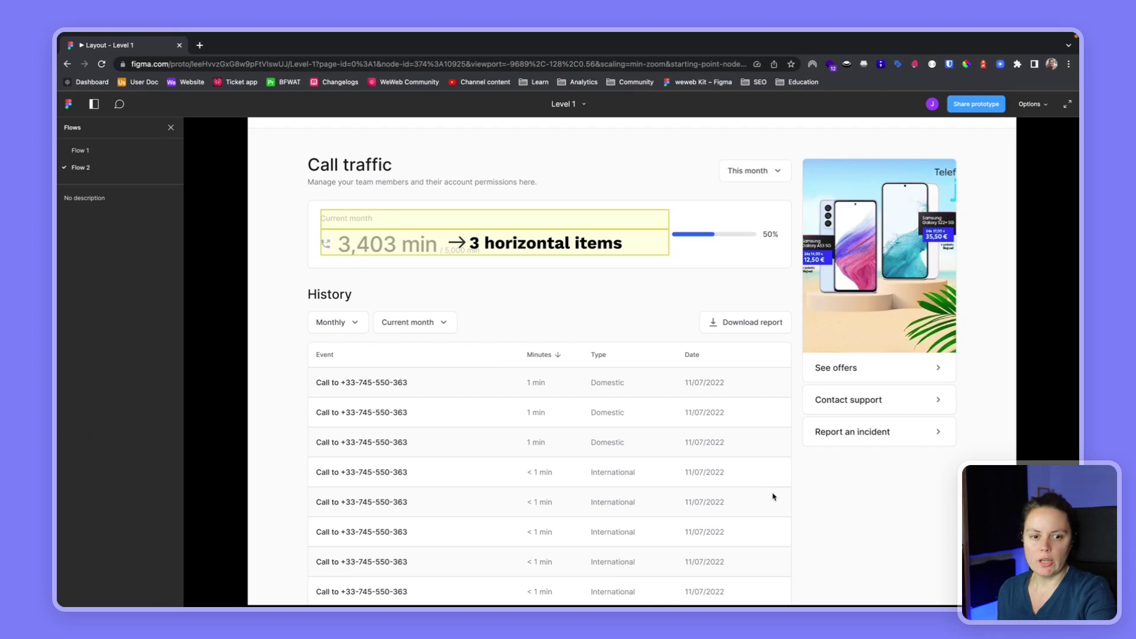
# Step: Add a Text element inside the History container and rename it Header
pyautogui.press('Right')
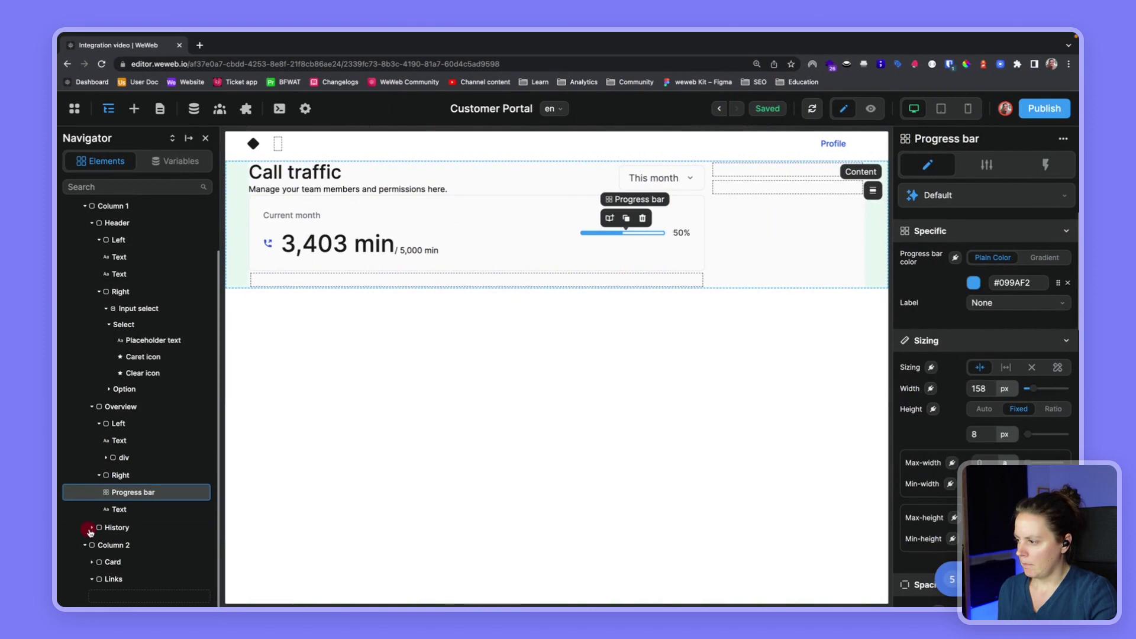
pyautogui.click(92, 528)
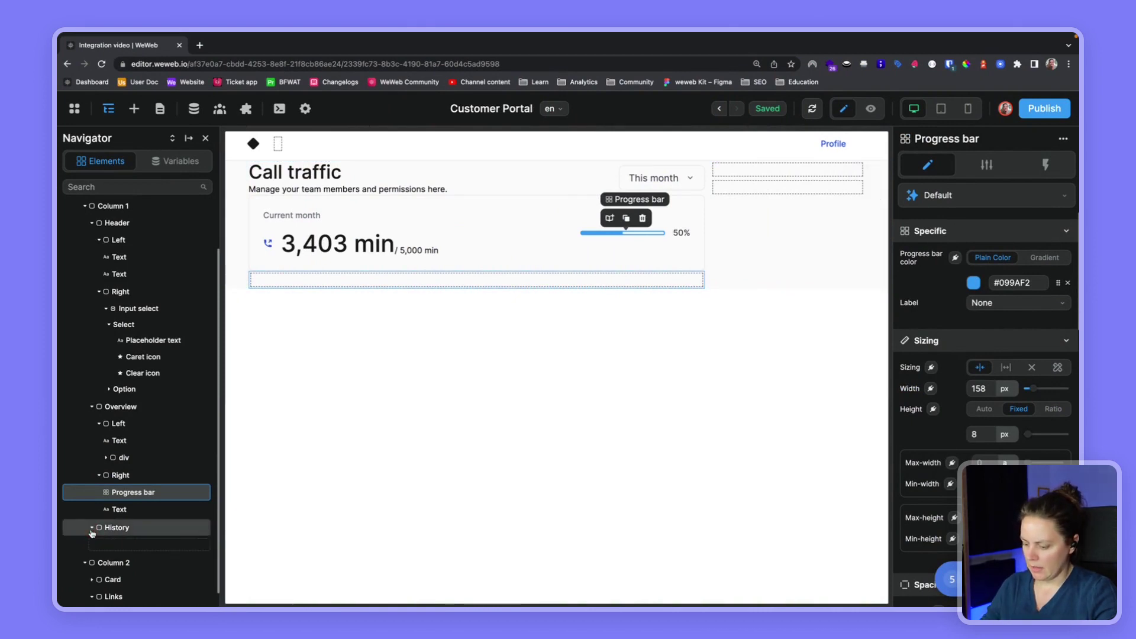
pyautogui.scroll(-1, 127, 521)
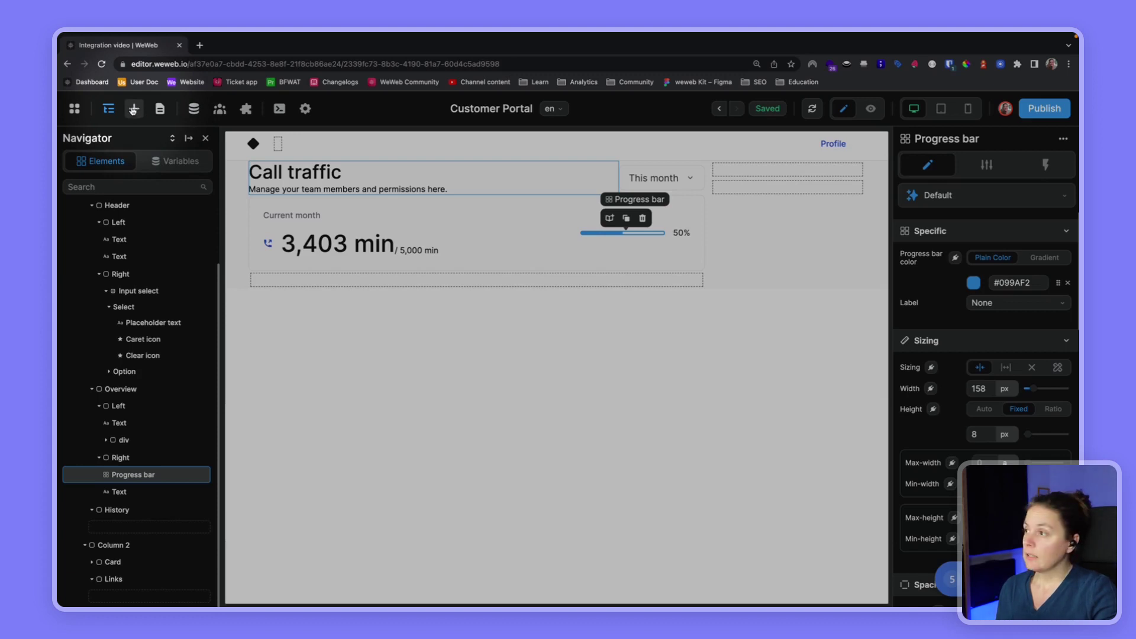
pyautogui.click(133, 110)
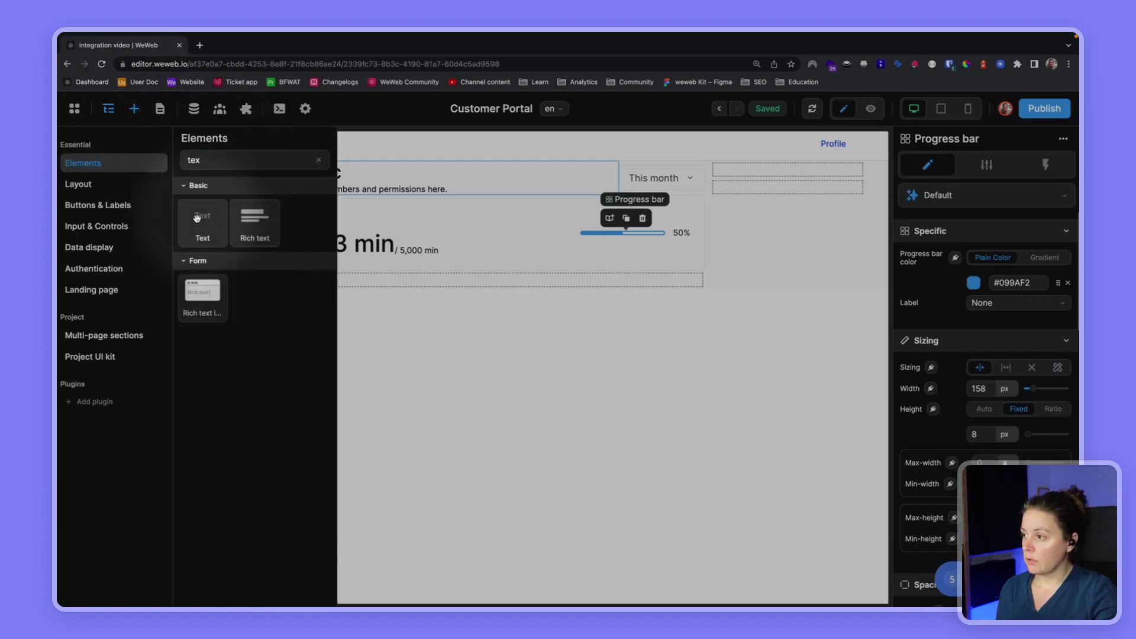
pyautogui.moveTo(197, 218); pyautogui.dragTo(129, 528)
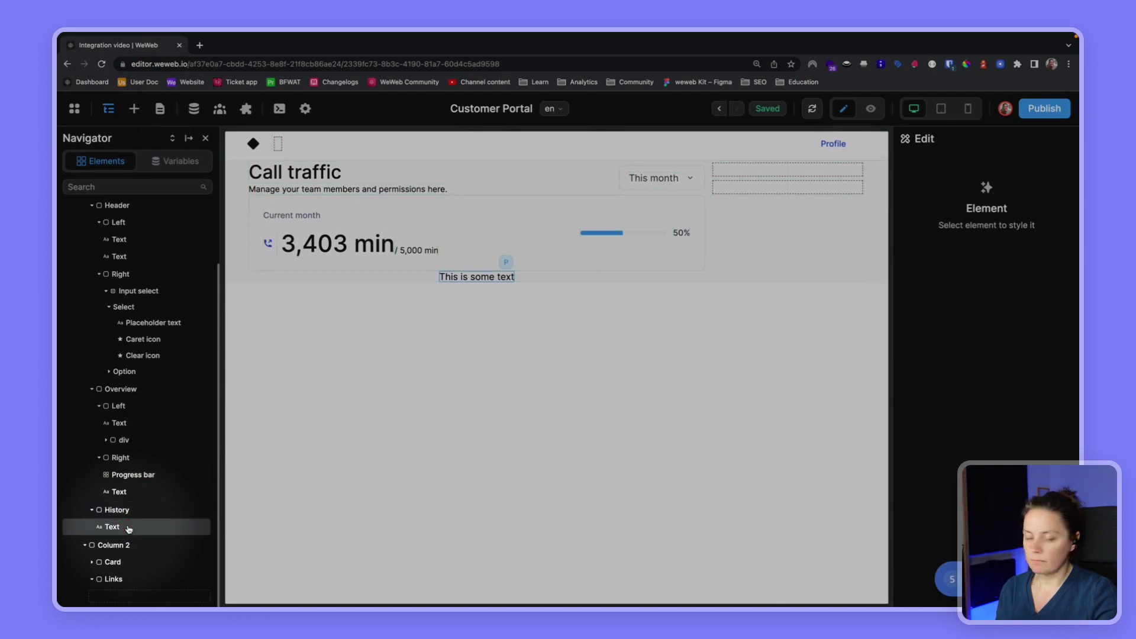
pyautogui.doubleClick(116, 526)
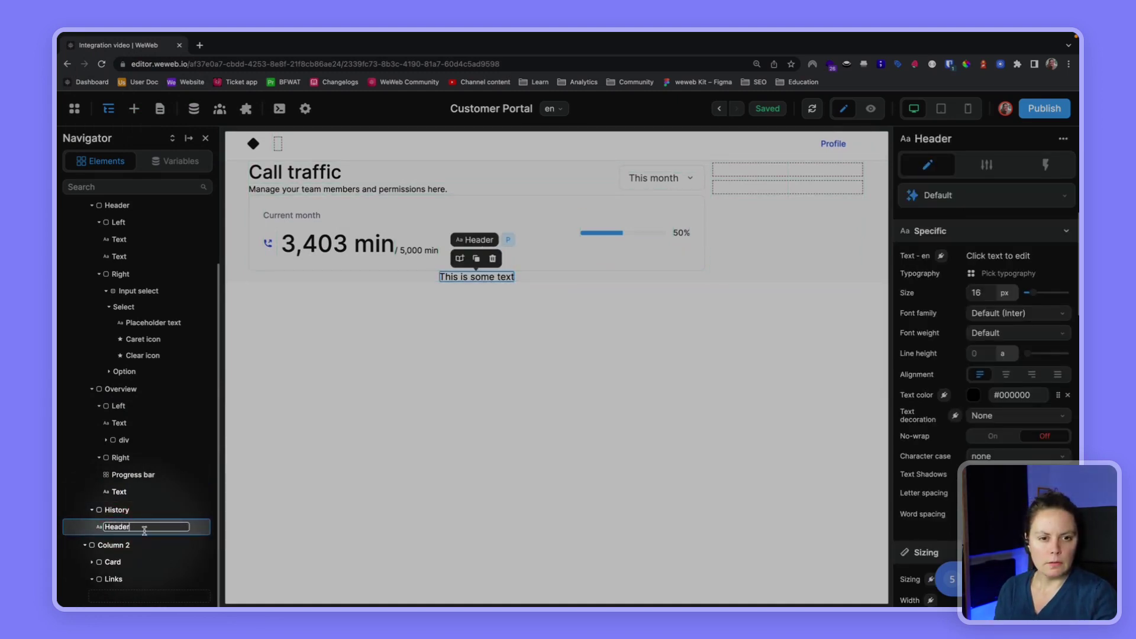
pyautogui.press('Return')
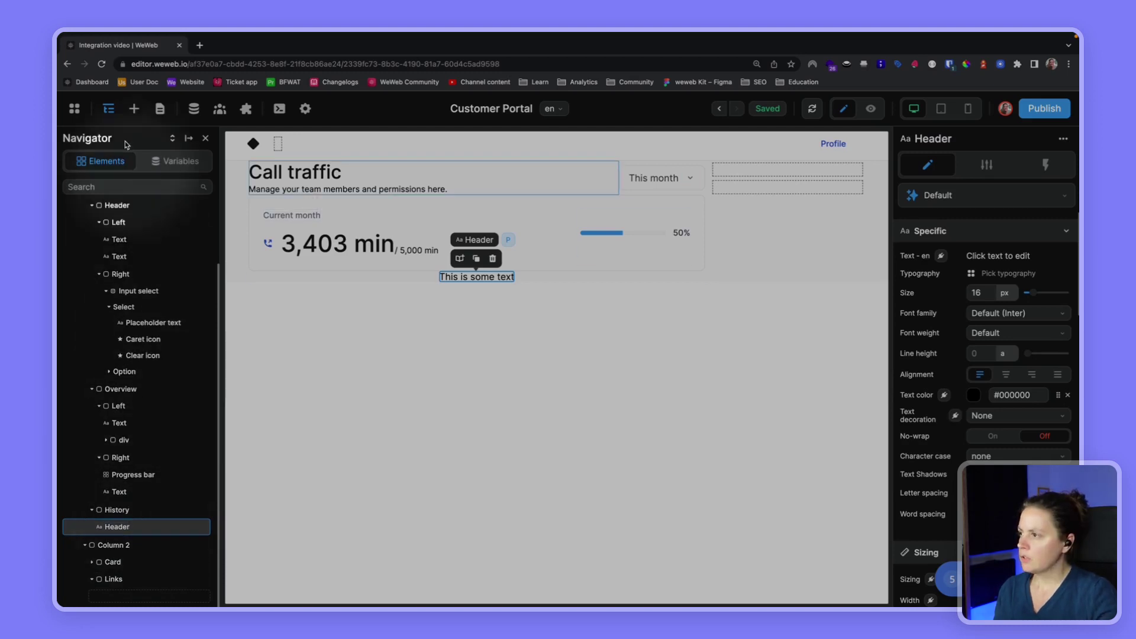
# Step: Add a Div inside the History container below Header and rename it Filters
pyautogui.click(134, 109)
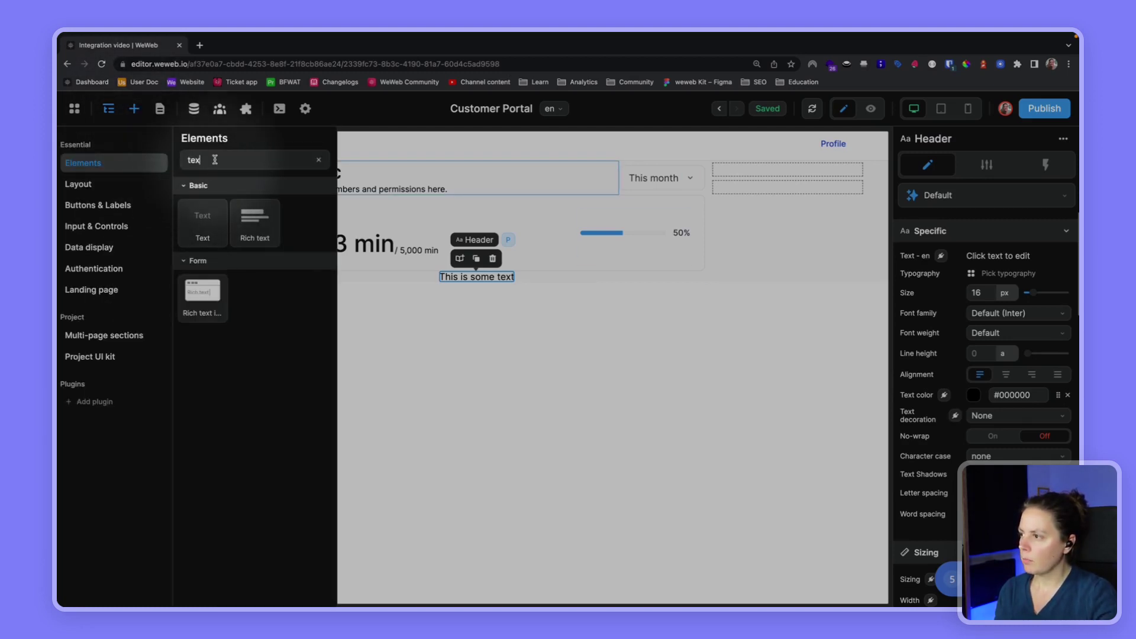
pyautogui.write('div')
pyautogui.moveTo(209, 233); pyautogui.dragTo(117, 540)
pyautogui.click(117, 546)
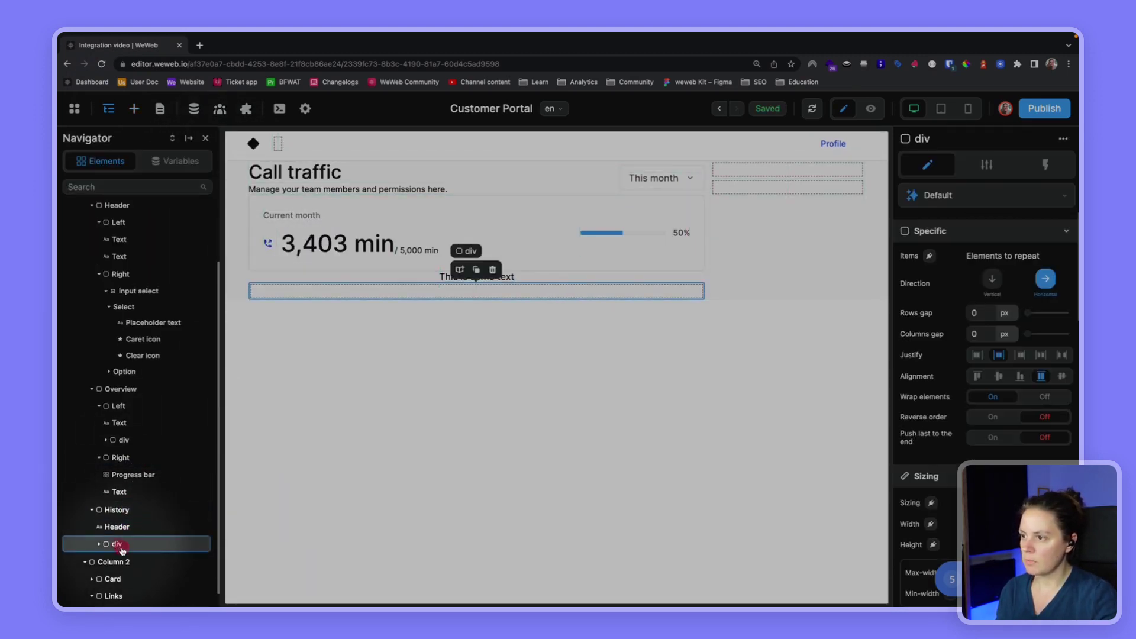
pyautogui.click(98, 527)
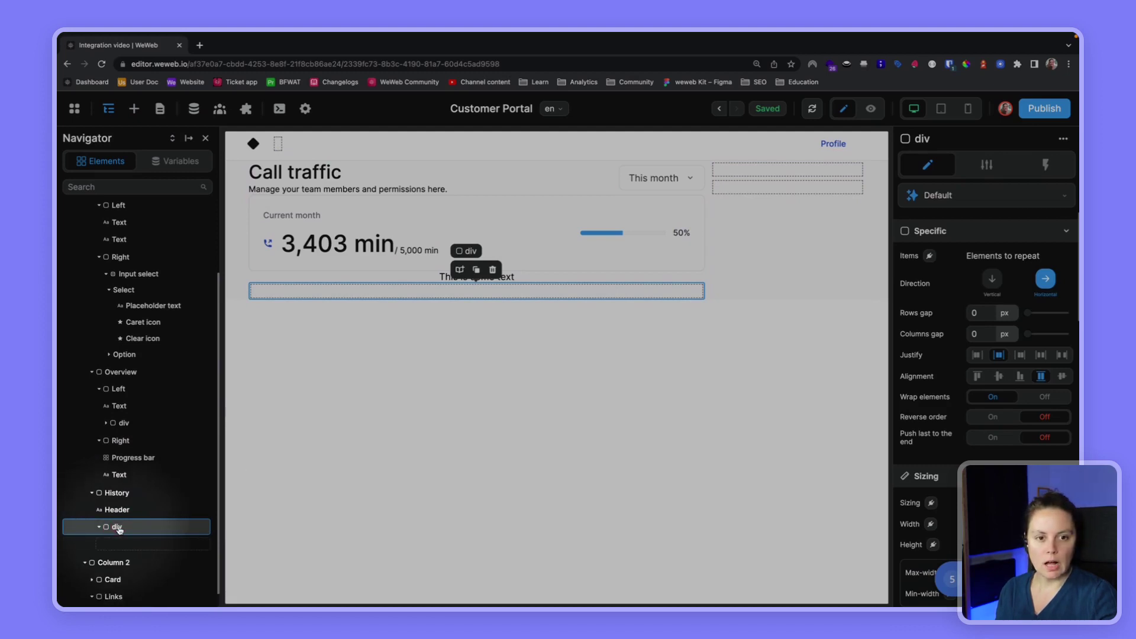
pyautogui.doubleClick(117, 527)
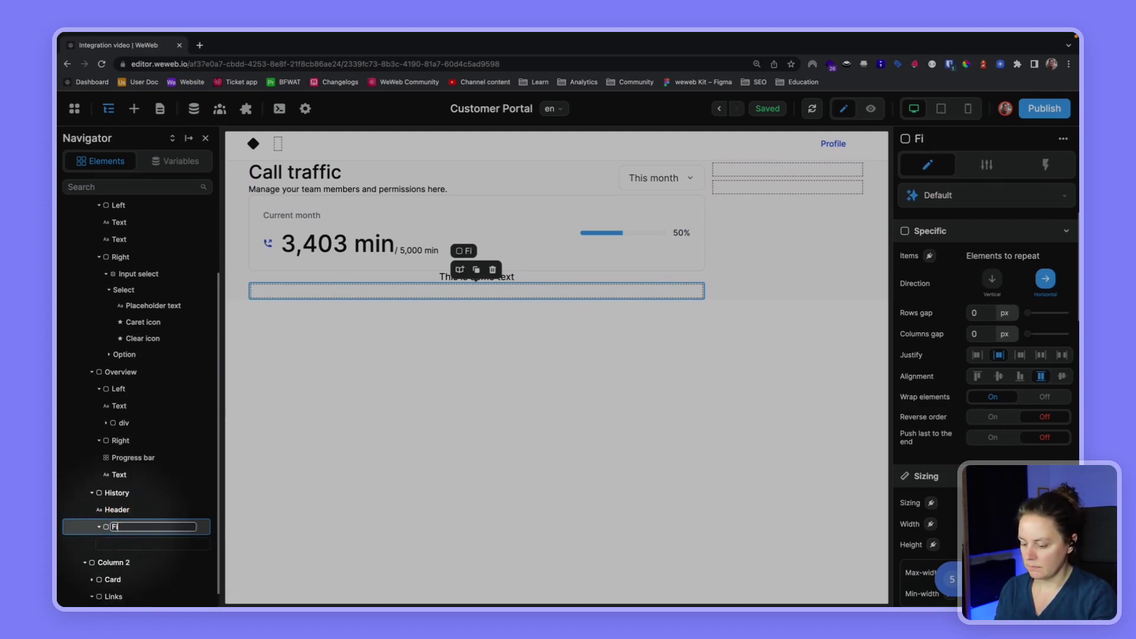
pyautogui.write('Filters')
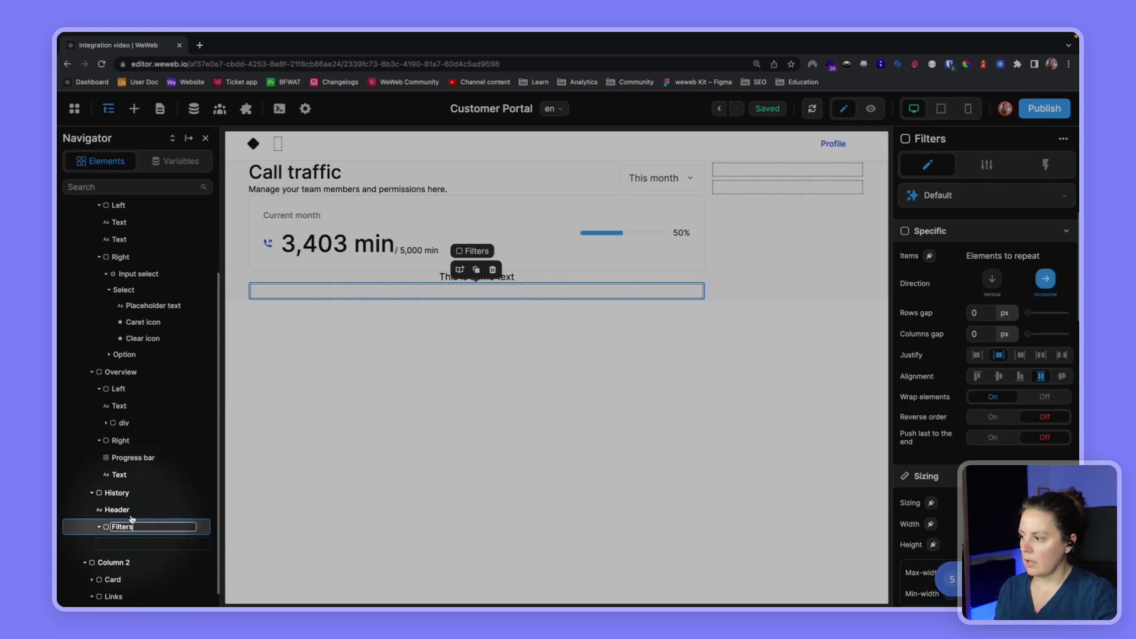
pyautogui.click(131, 512)
# Step: Add a Table element to the History container and place the Filters div between Header and the table
pyautogui.scroll(-1, 131, 513)
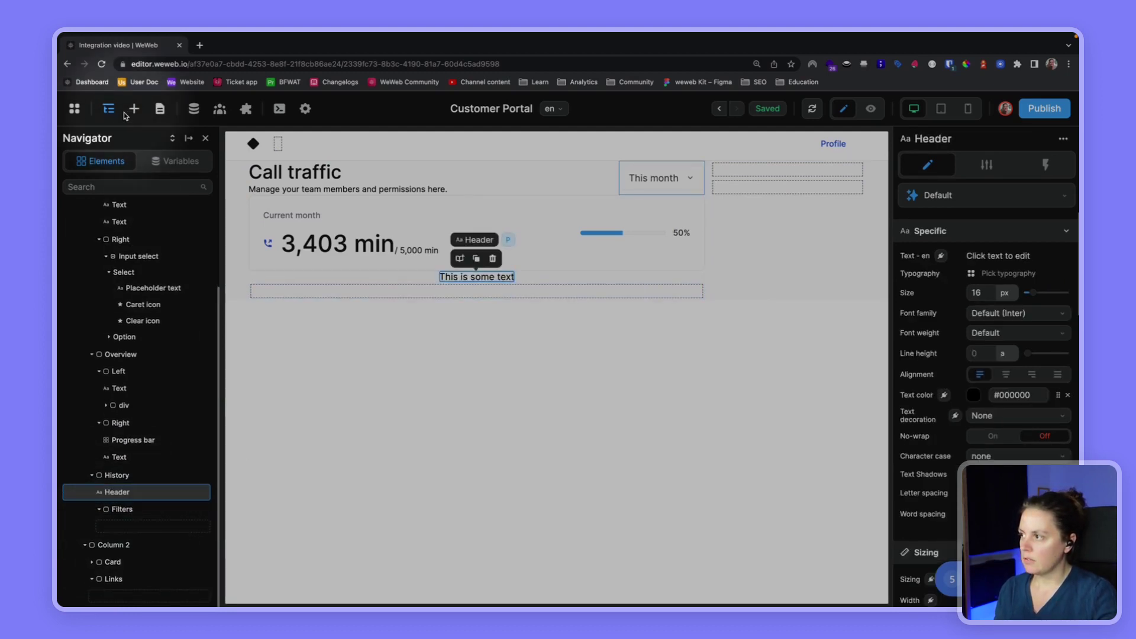
pyautogui.click(134, 108)
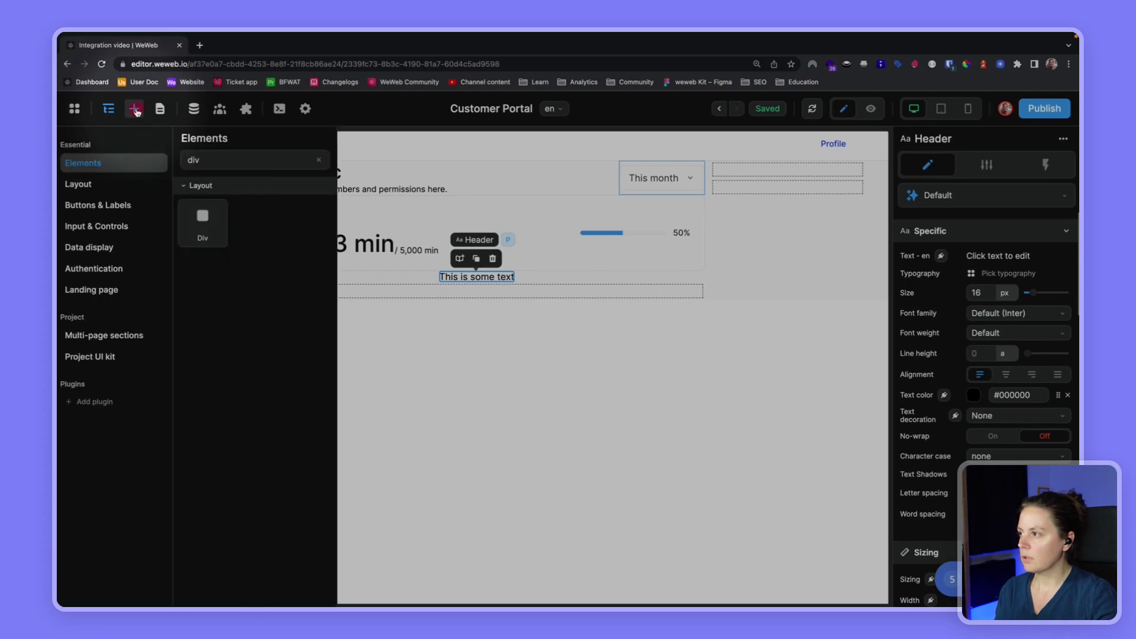
pyautogui.write('table')
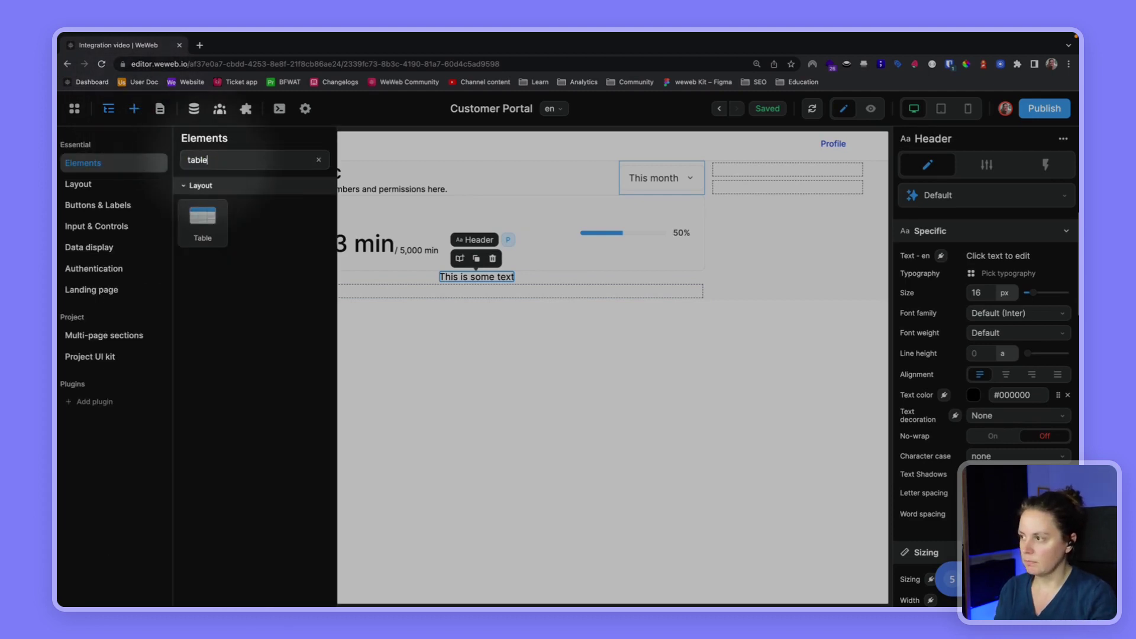
pyautogui.moveTo(202, 217); pyautogui.dragTo(148, 505)
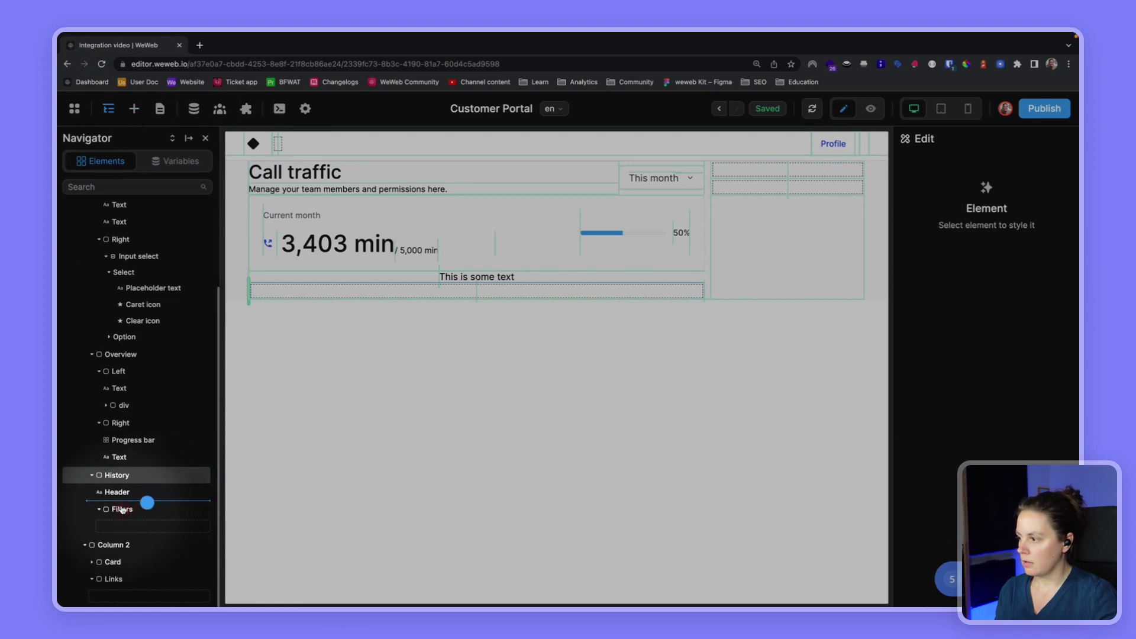
pyautogui.moveTo(119, 510); pyautogui.dragTo(101, 512)
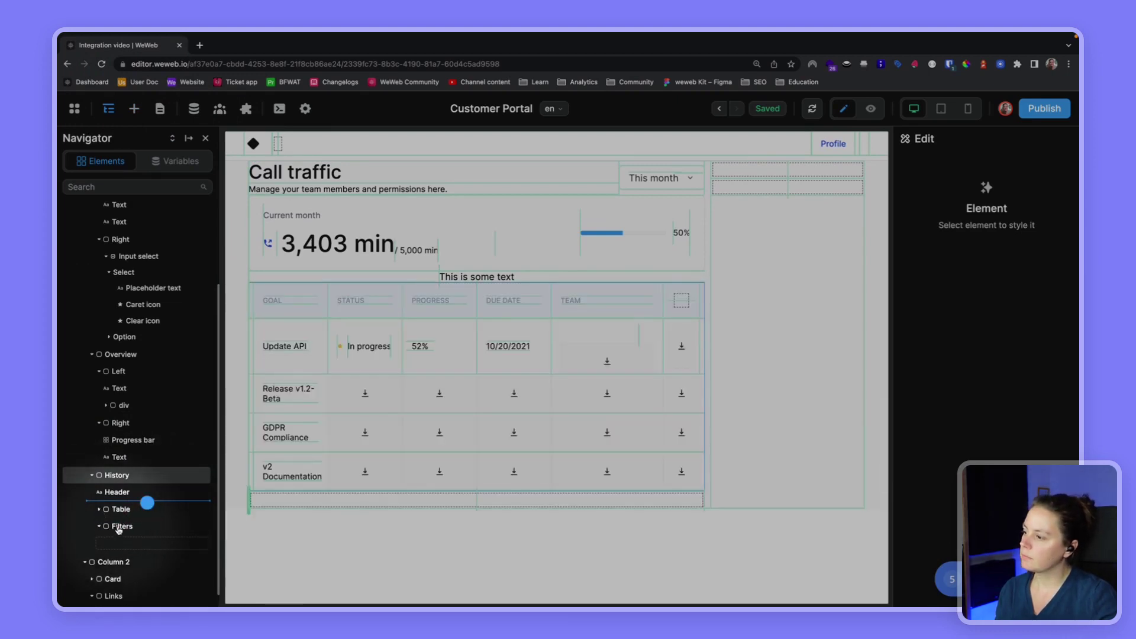
pyautogui.click(121, 527)
pyautogui.moveTo(122, 526); pyautogui.dragTo(127, 506)
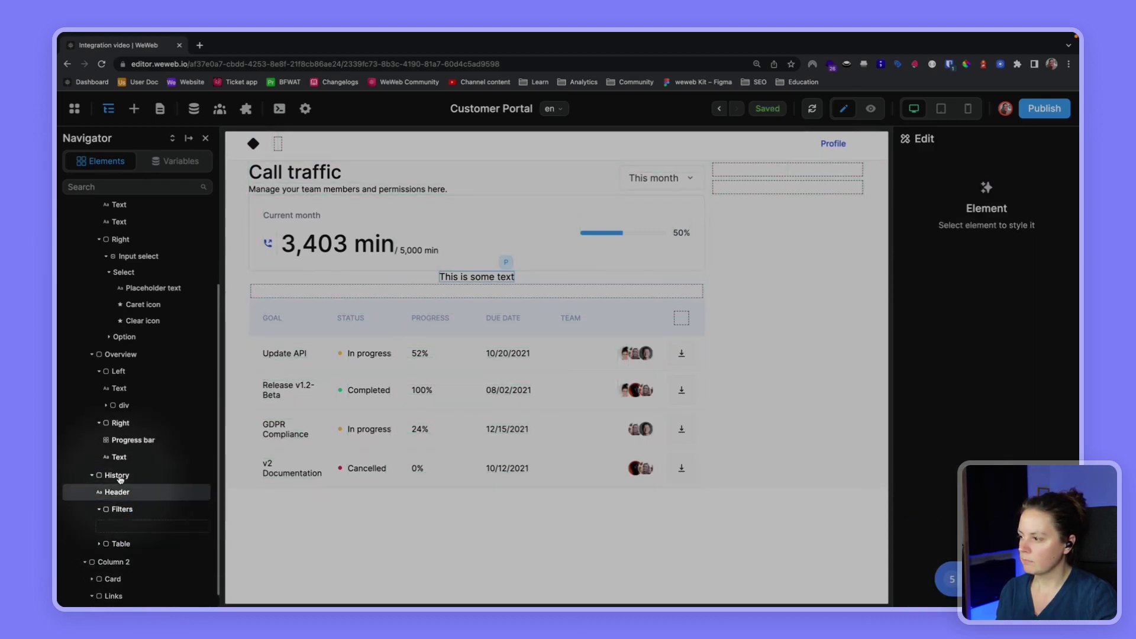
# Step: Justify the History container's content to the start and change its header text to History
pyautogui.click(121, 477)
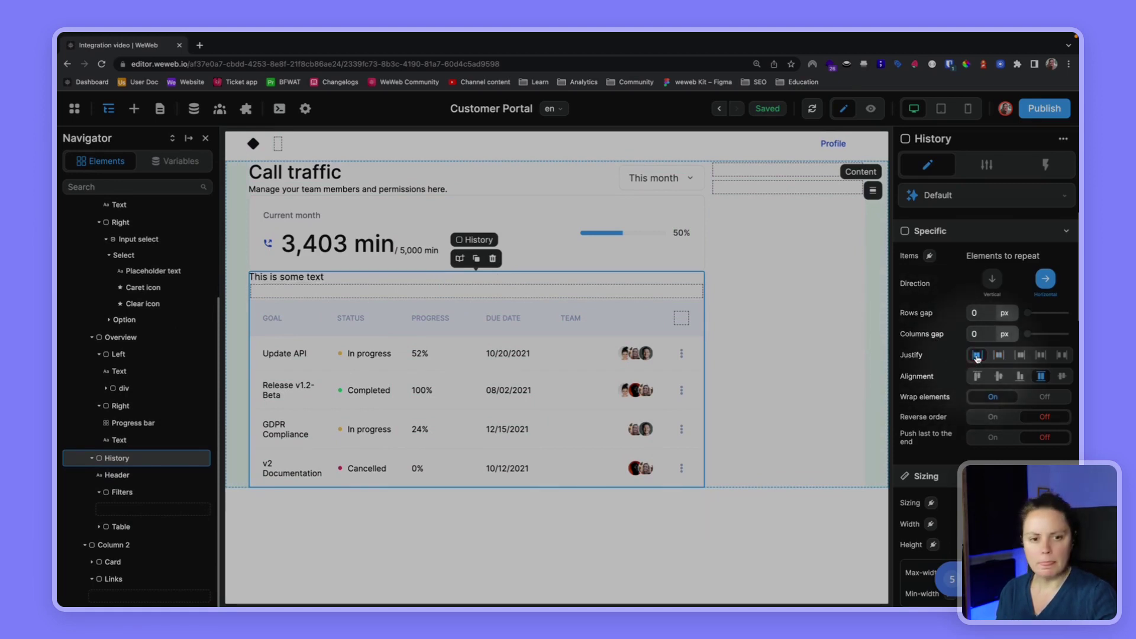
pyautogui.click(270, 277)
pyautogui.write('History')
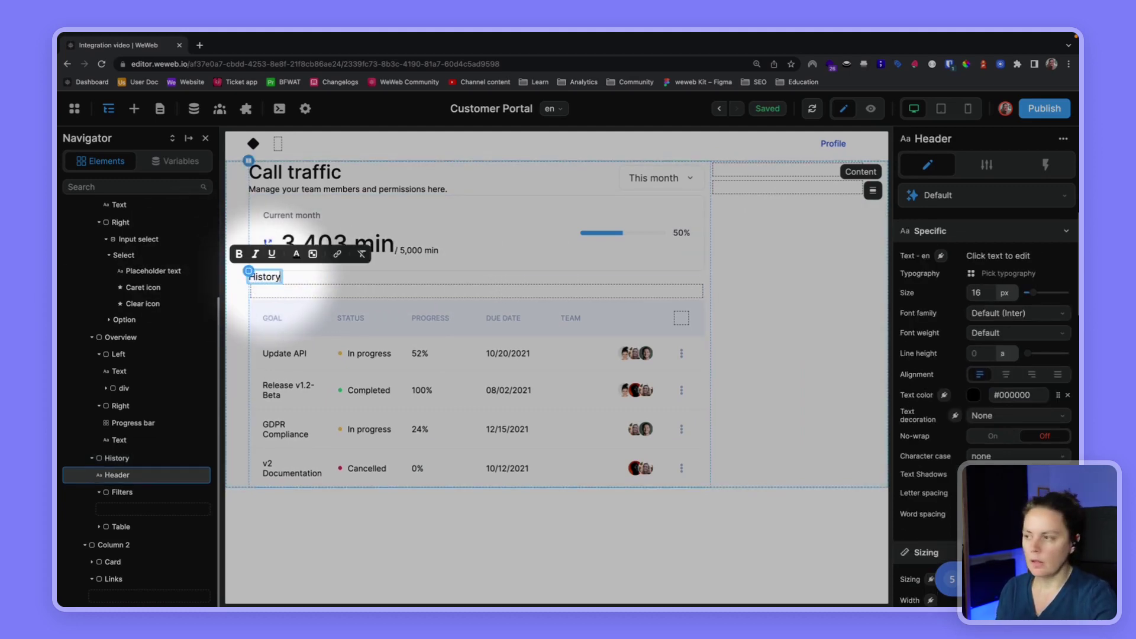
# Step: Switch to Figma and check the History heading's typography and color, returning to WeWeb
pyautogui.press('super+grave')
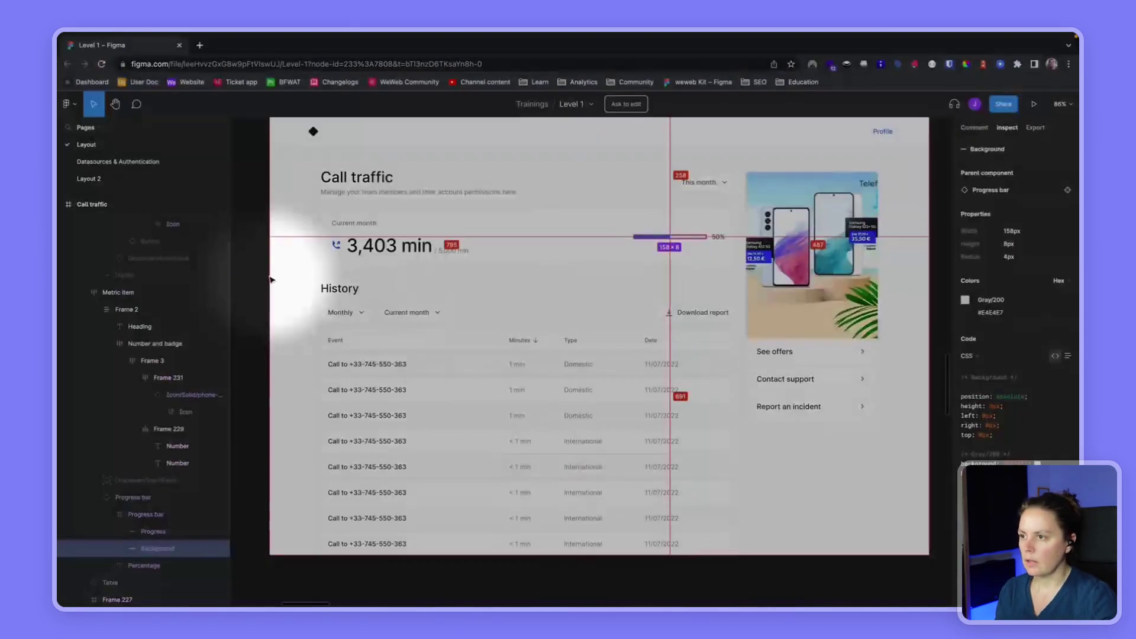
pyautogui.click(337, 288)
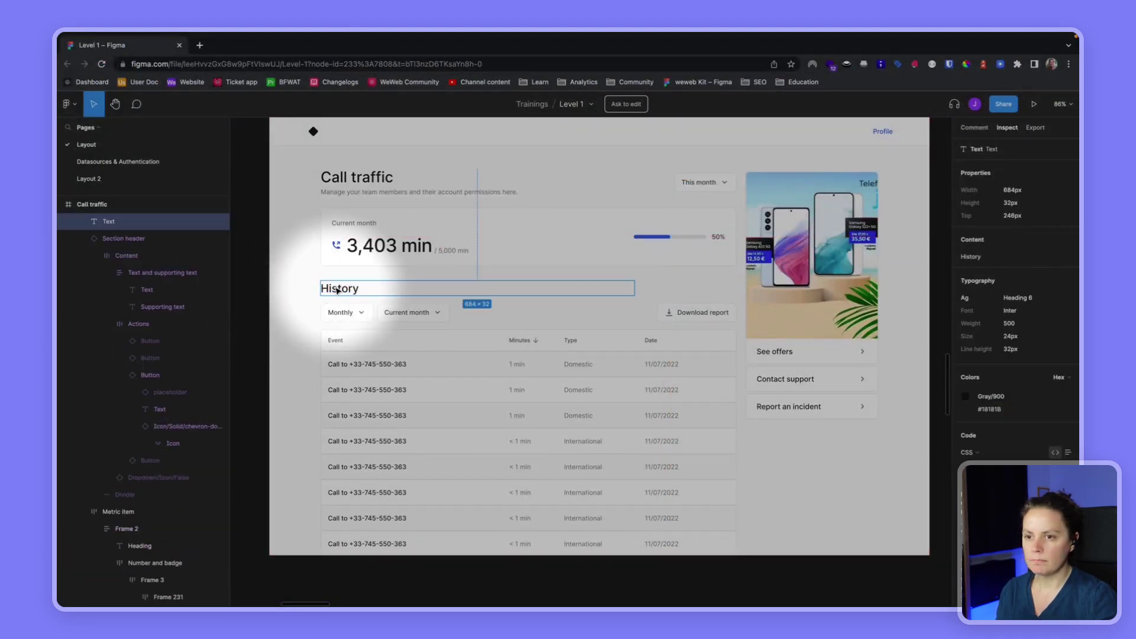
pyautogui.press('super+grave')
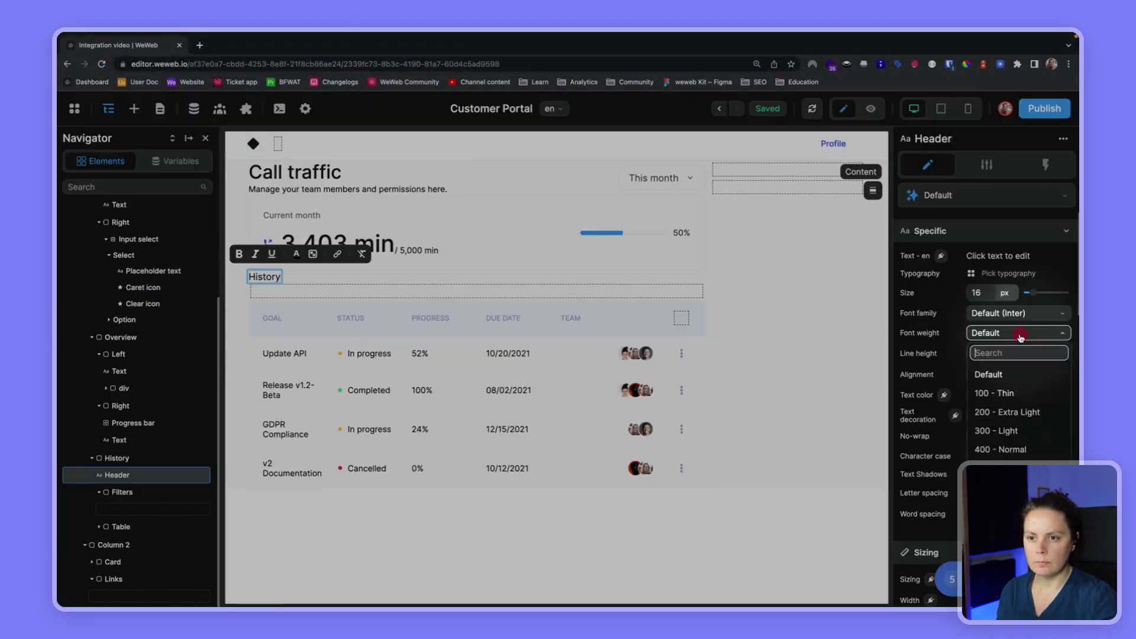
# Step: Style the History heading with weight 500 - Medium, size 24 px, line height 32 px and text color Gray 900
pyautogui.scroll(-1, 1005, 450)
pyautogui.click(1005, 449)
pyautogui.doubleClick(990, 290)
pyautogui.write('24')
pyautogui.click(1006, 356)
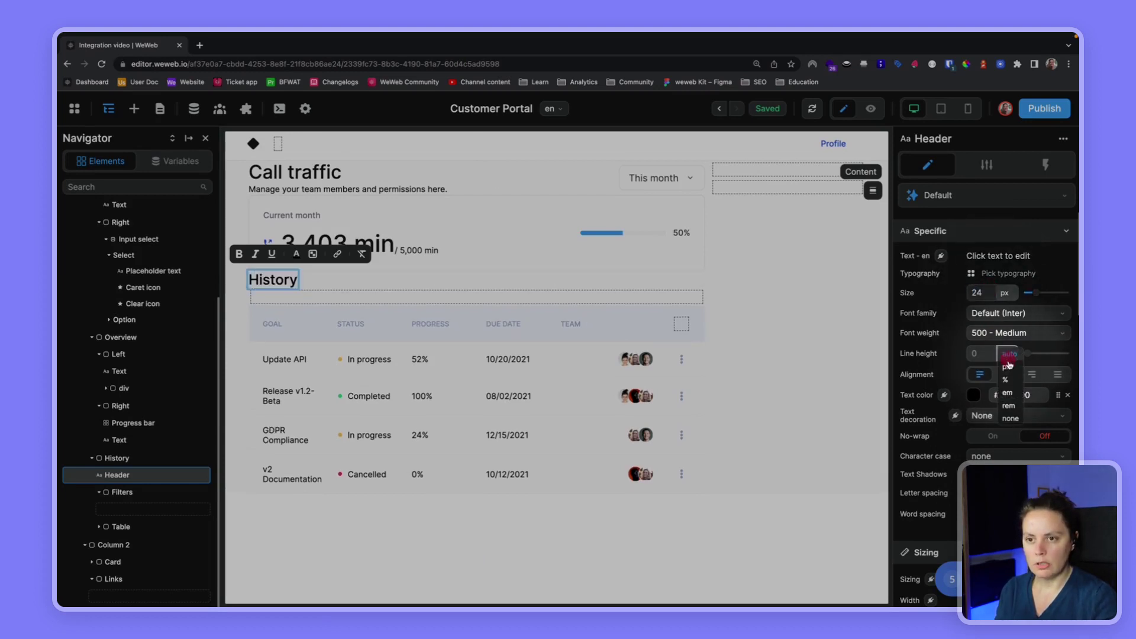
pyautogui.click(1013, 368)
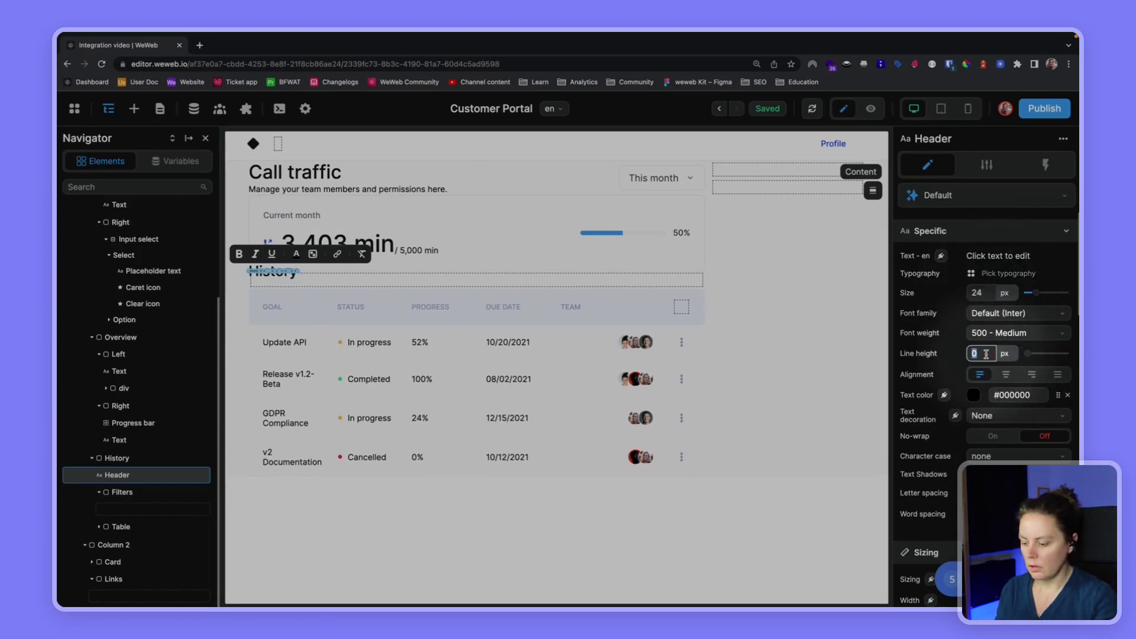
pyautogui.write('32')
pyautogui.write('gray')
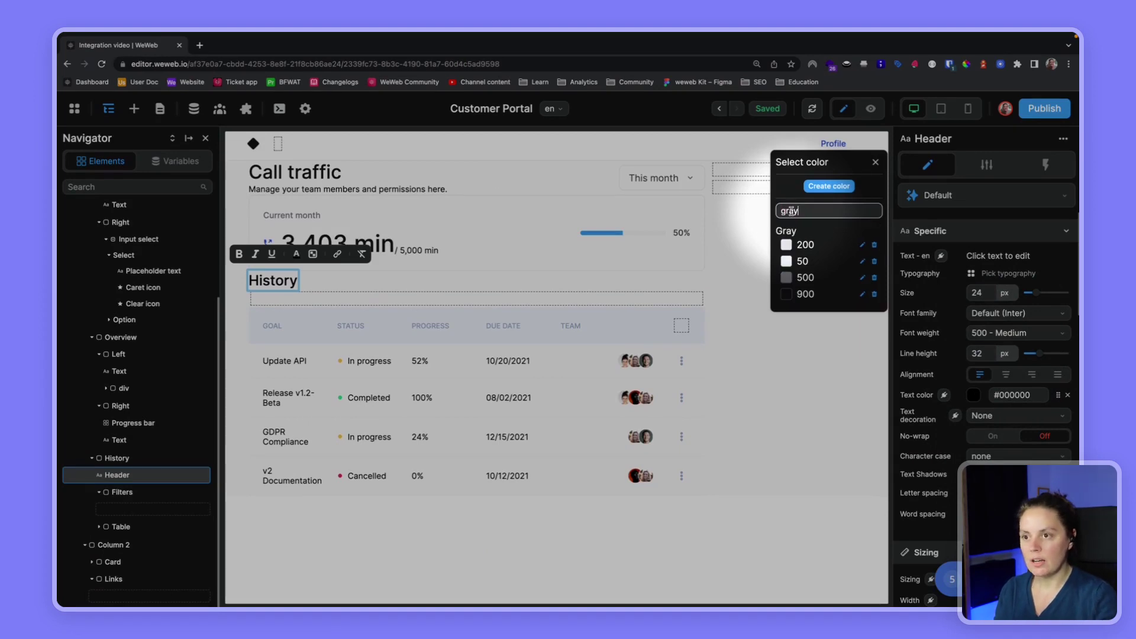
pyautogui.click(805, 294)
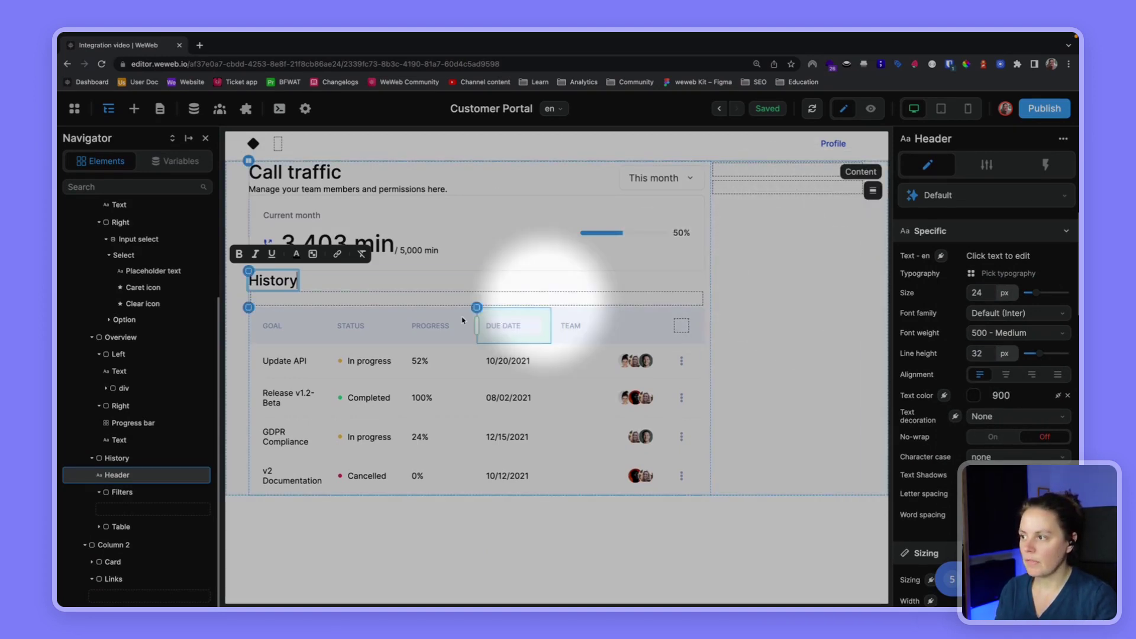
# Step: Check the spacing around the filter buttons in Figma and set the History container's rows gap to 16 px in WeWeb
pyautogui.click(351, 299)
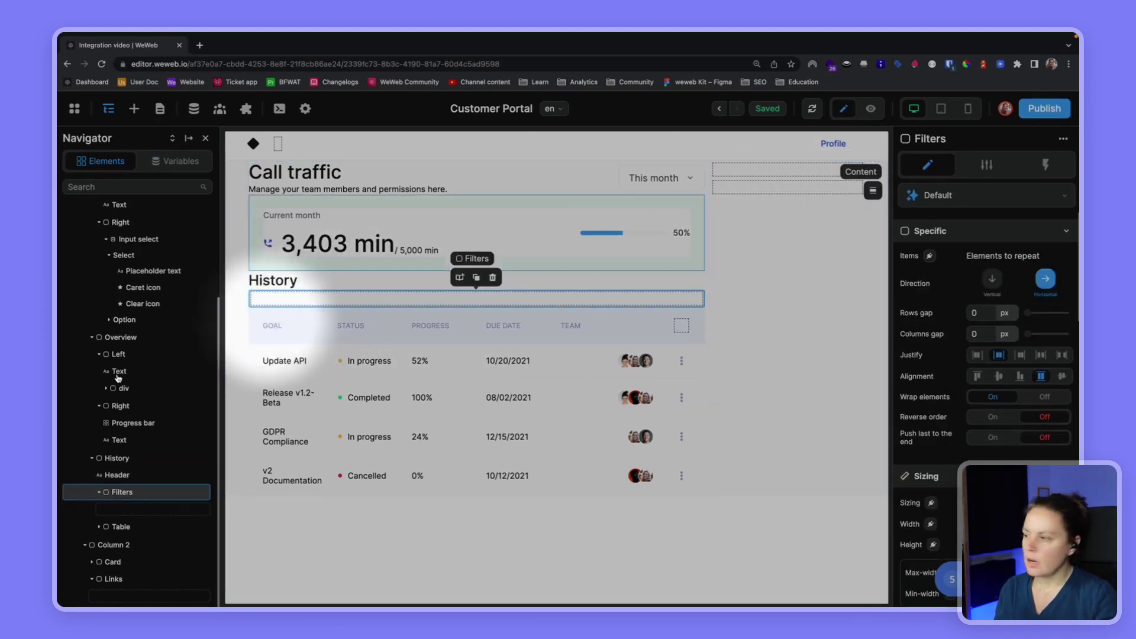
pyautogui.click(122, 463)
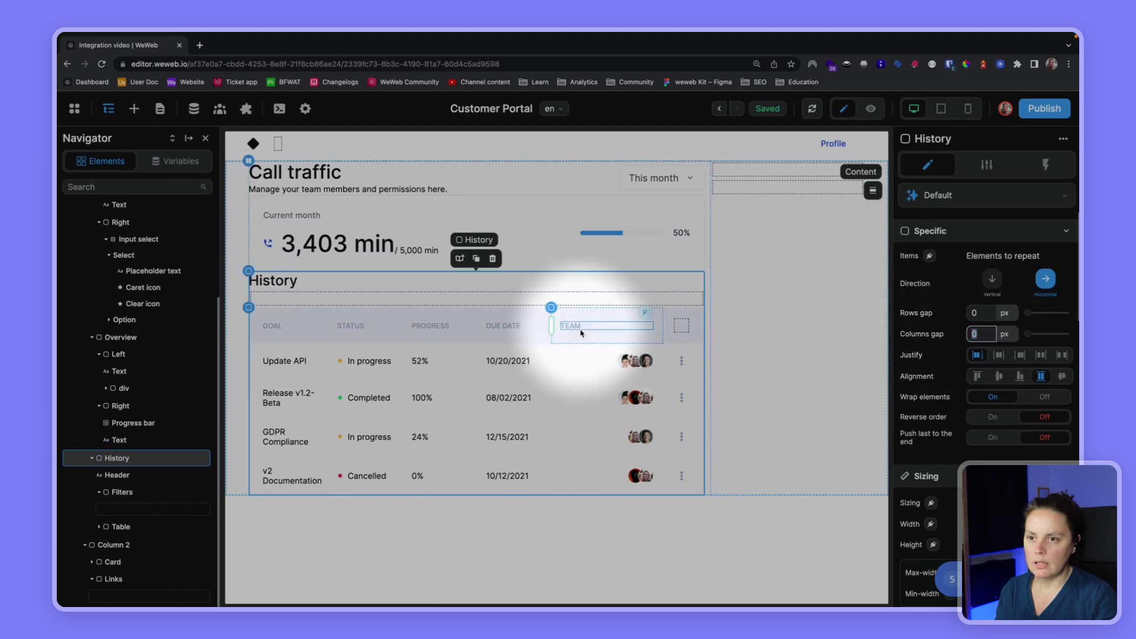
pyautogui.hotkey('ctrl', 'Right')
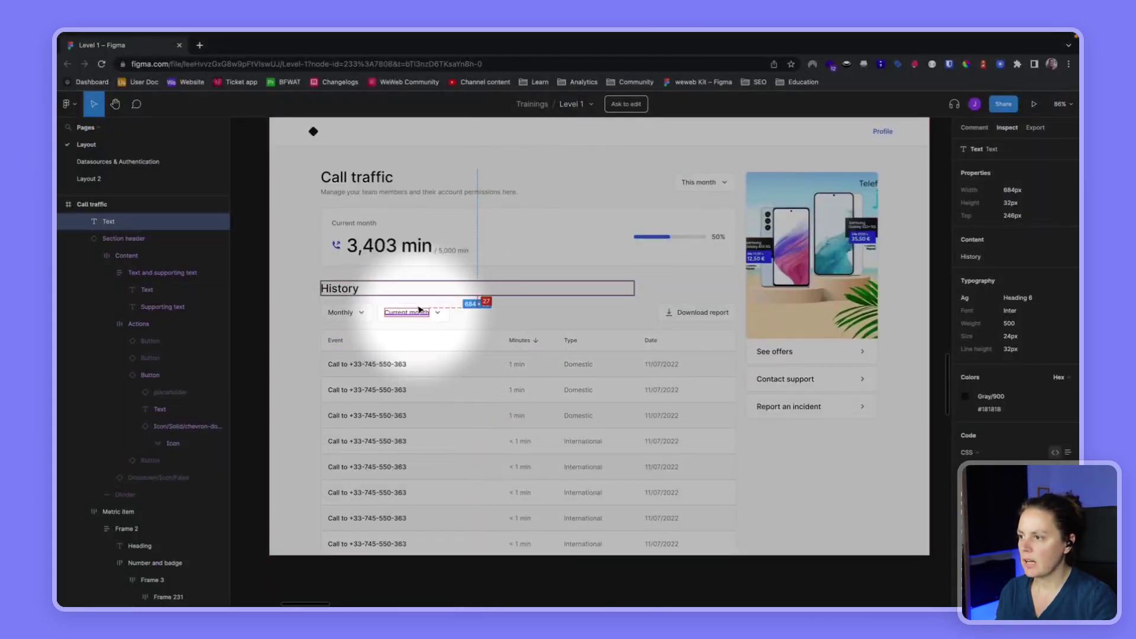
pyautogui.click(355, 309)
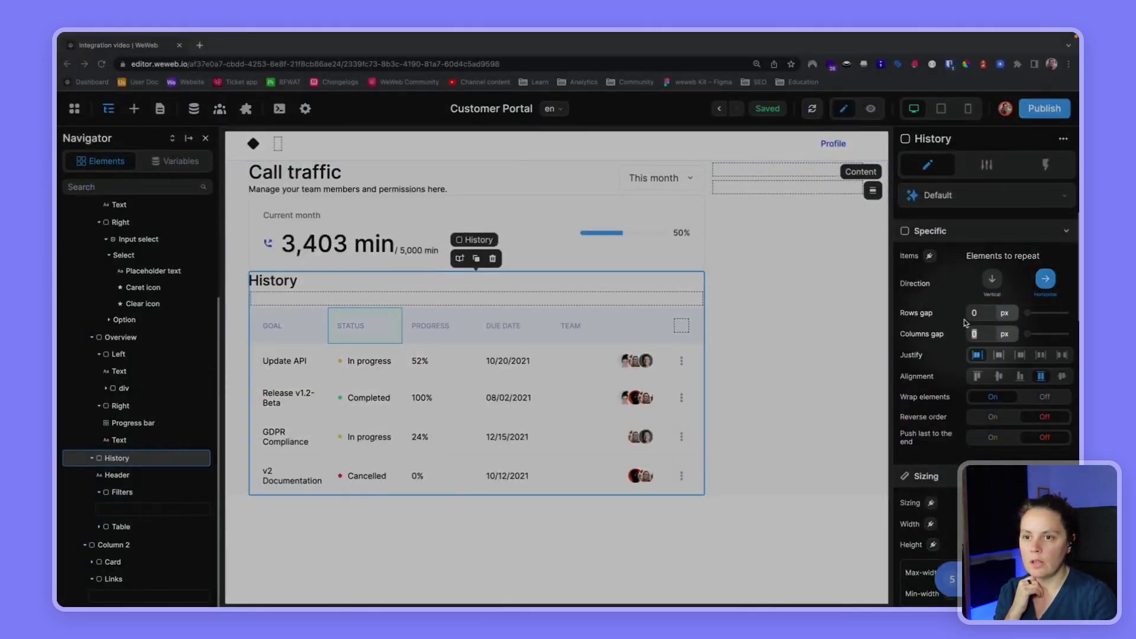
pyautogui.click(977, 314)
pyautogui.write('16')
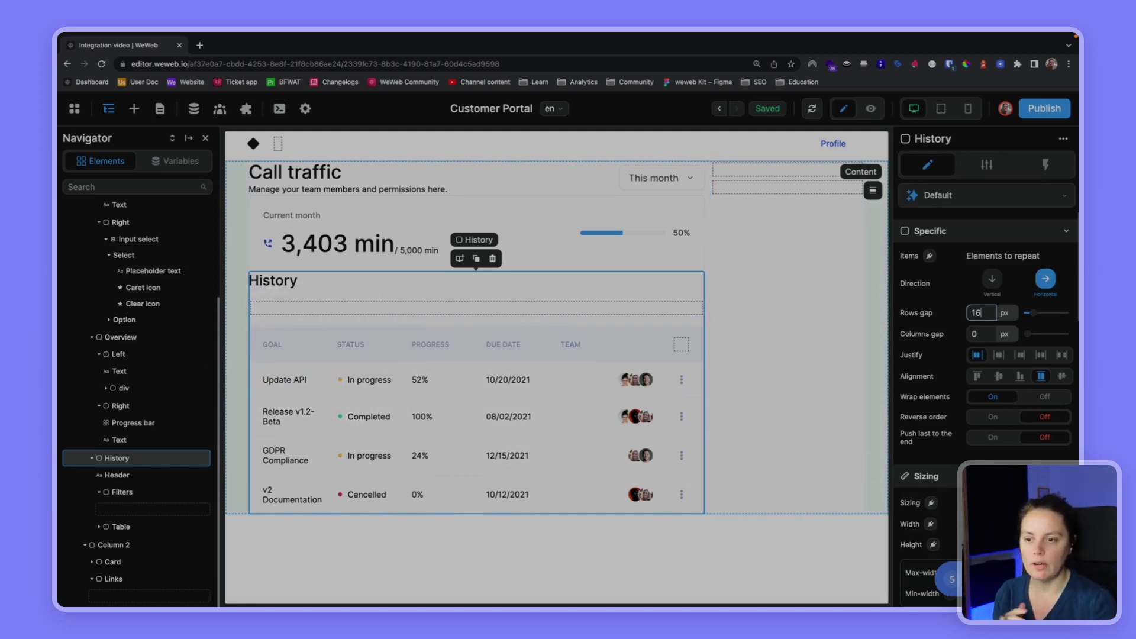
pyautogui.scroll(-4, 945, 522)
pyautogui.scroll(-2, 945, 522)
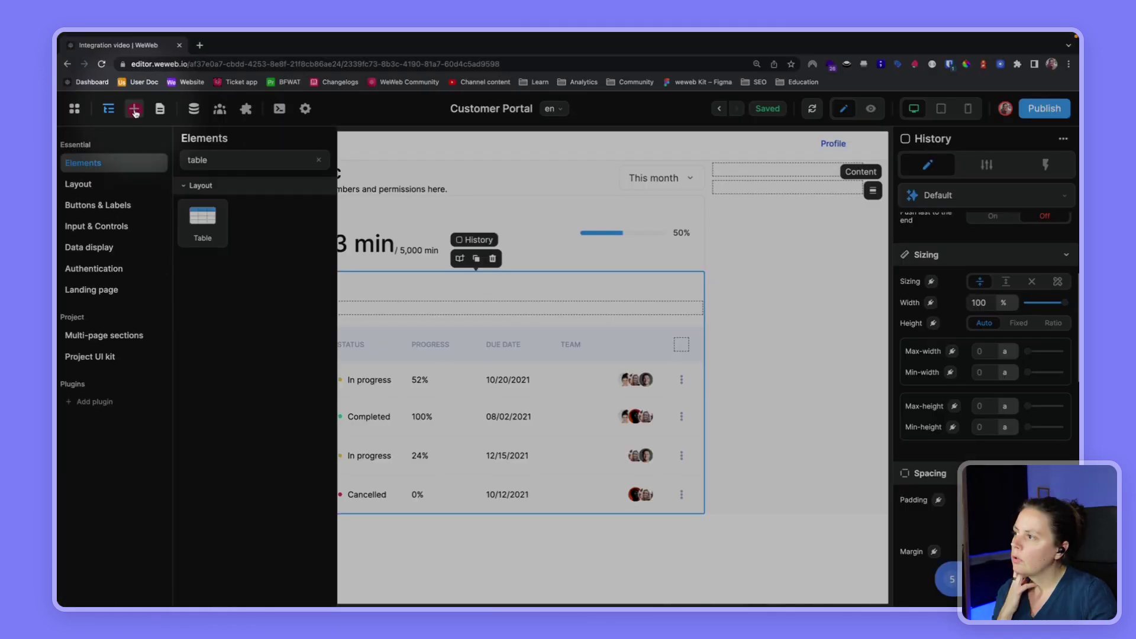
# Step: Add a container element inside the Filters div
pyautogui.click(213, 160)
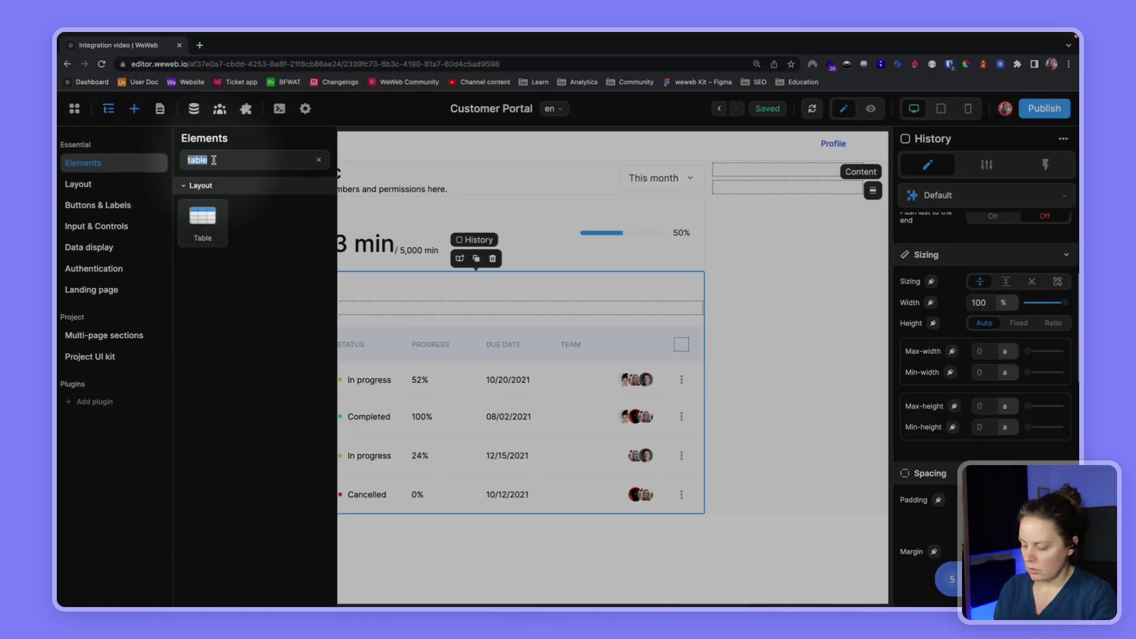
pyautogui.write('contain')
pyautogui.moveTo(349, 277); pyautogui.dragTo(140, 508)
pyautogui.click(132, 511)
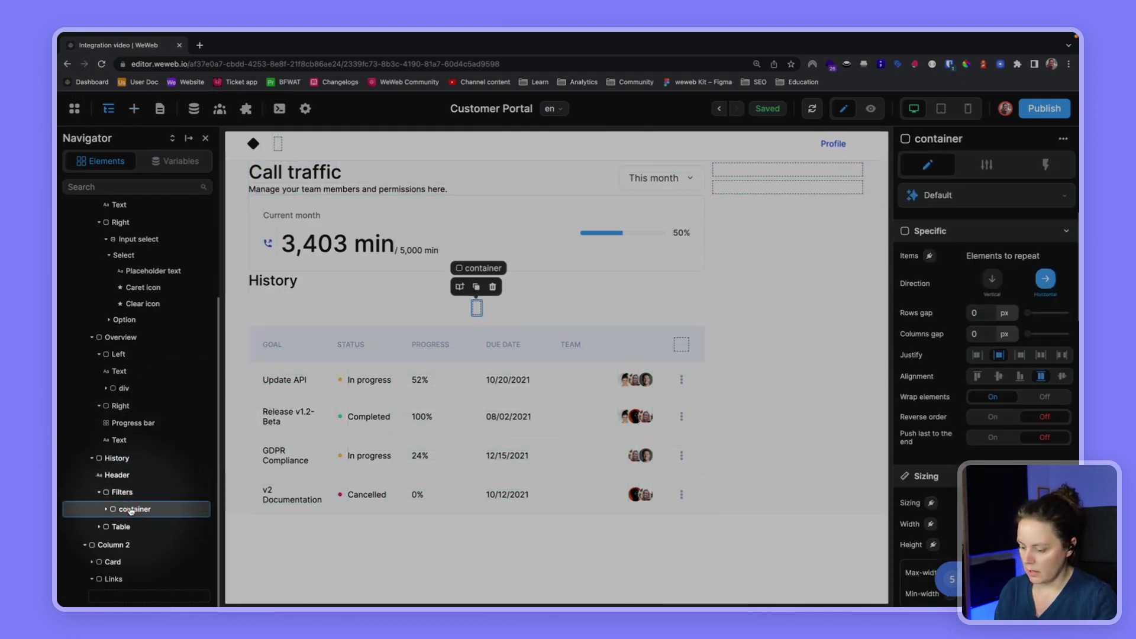
# Step: Duplicate the container inside Filters and rename the two containers Left and Right
pyautogui.hotkey('ctrl', 'd')
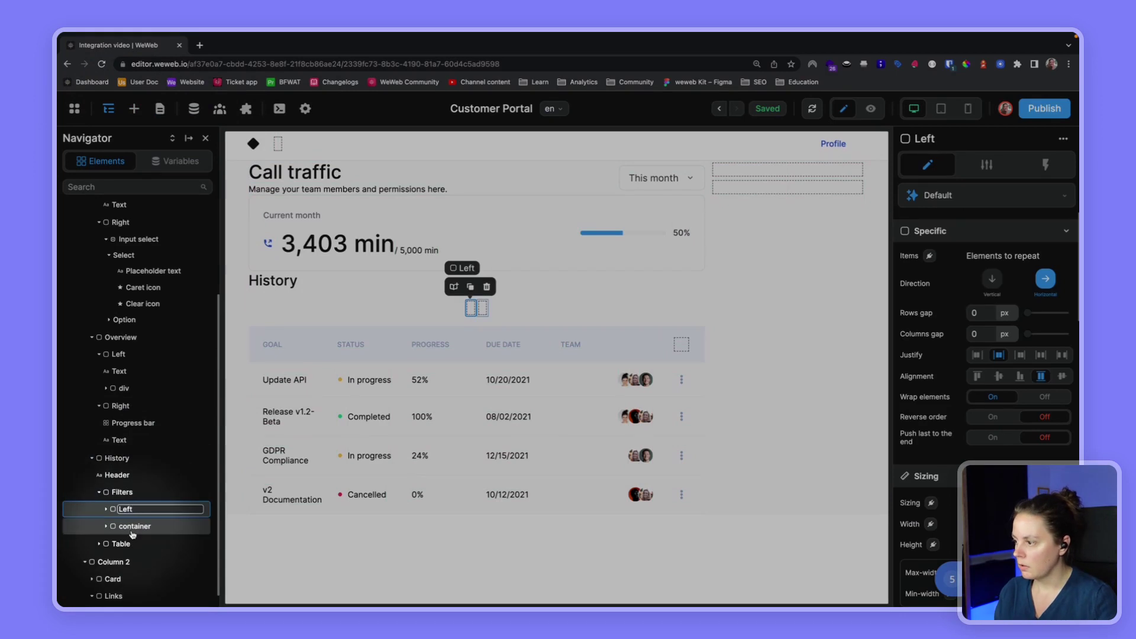
pyautogui.click(134, 525)
pyautogui.doubleClick(134, 526)
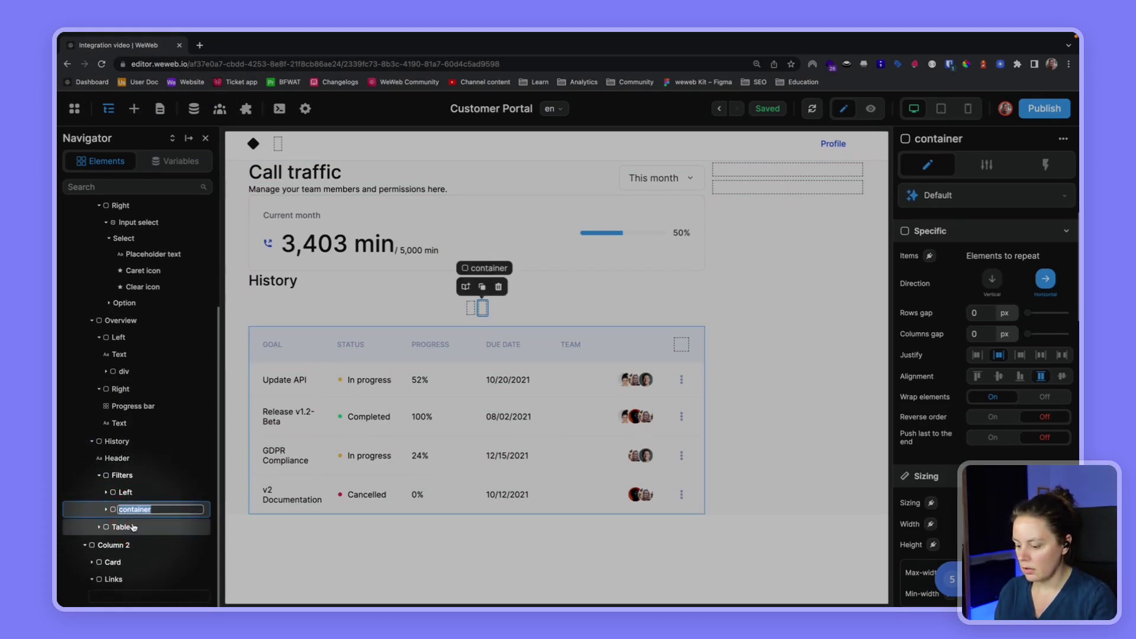
pyautogui.write('Rig')
pyautogui.press('Return')
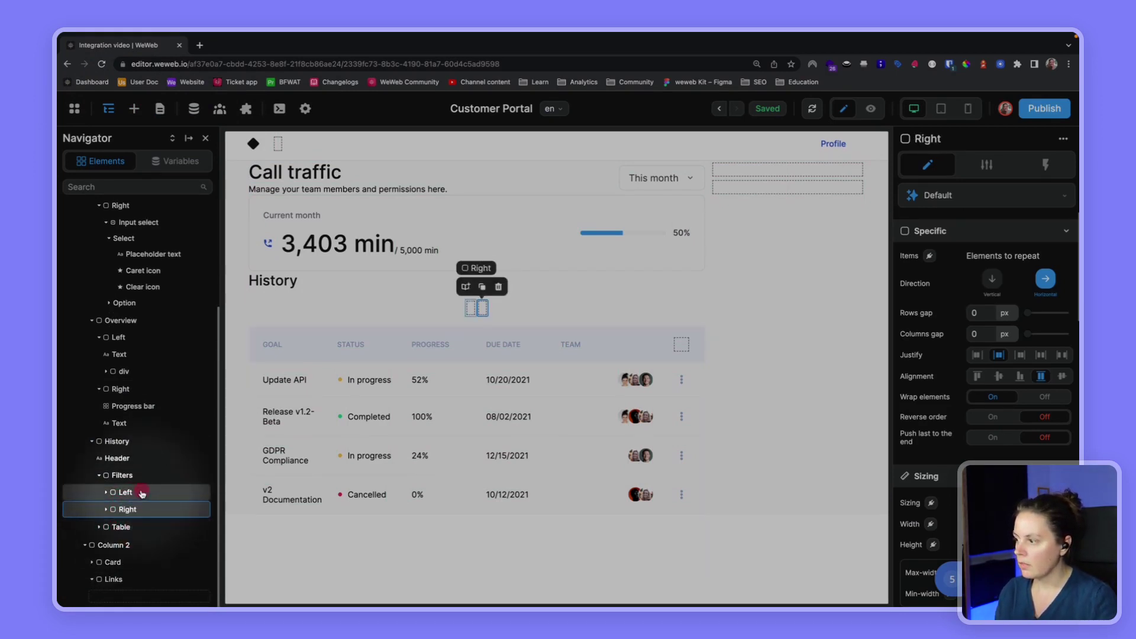
# Step: Check the filter row's layout in Figma and set the Filters div's justify to space between in WeWeb
pyautogui.click(102, 492)
pyautogui.moveTo(107, 493); pyautogui.dragTo(107, 493)
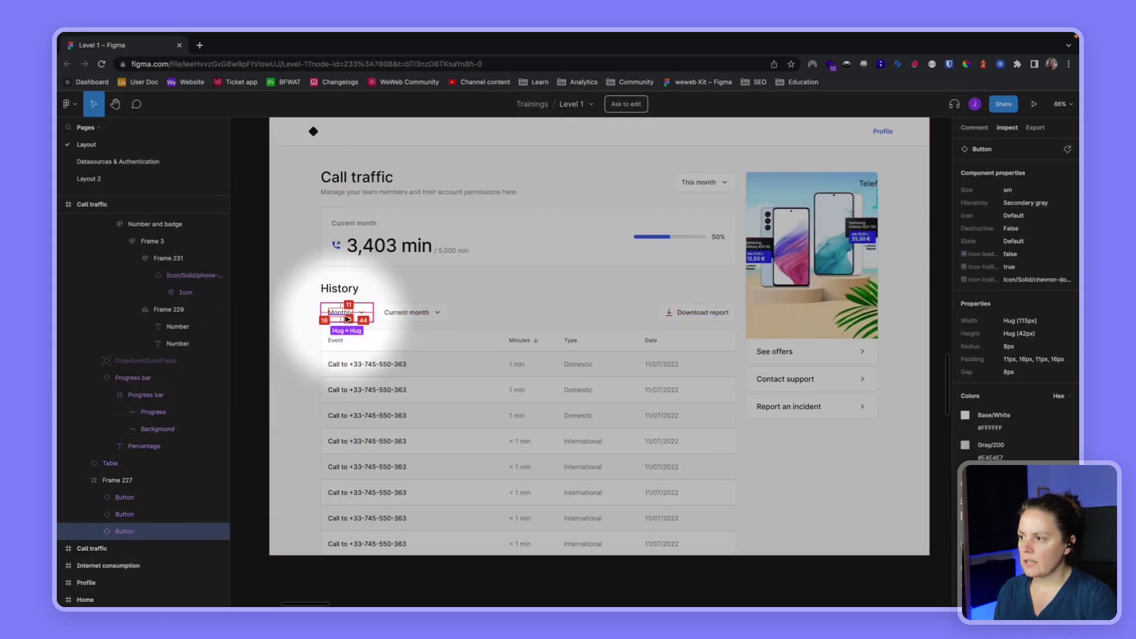
pyautogui.moveTo(695, 311)
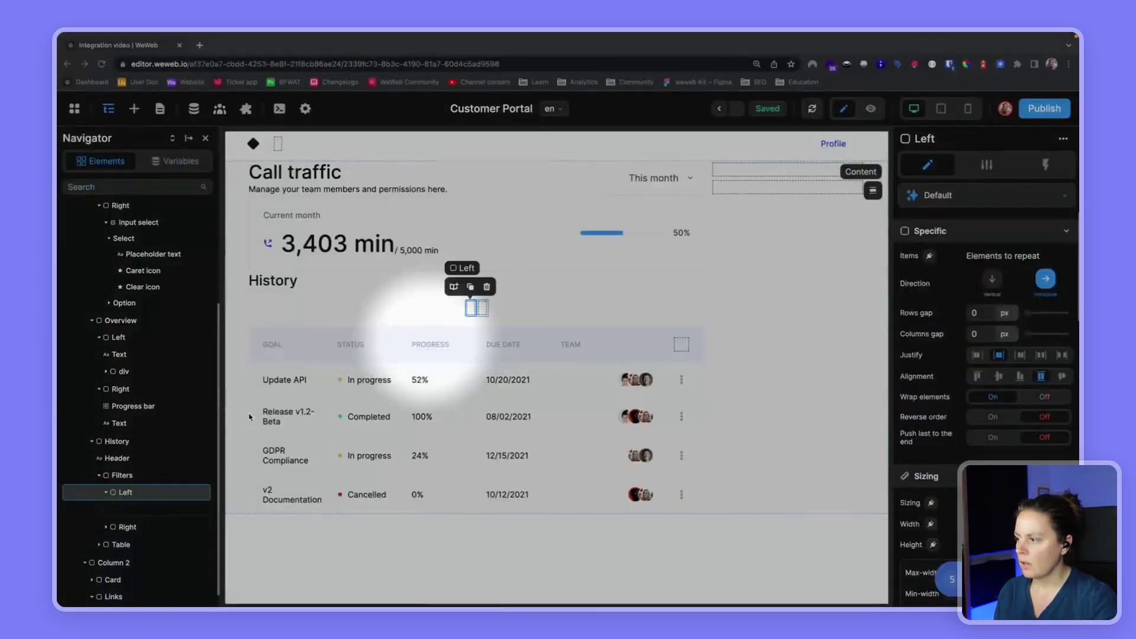
pyautogui.click(124, 476)
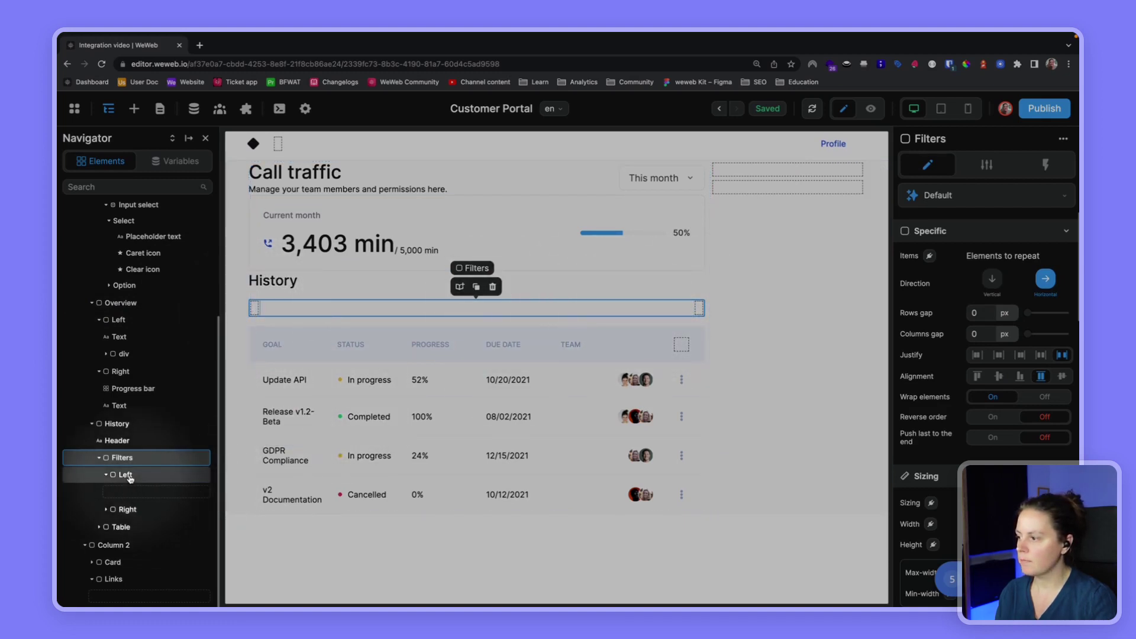
# Step: Copy the header's This month input select into the Left container of the History section's Filters div
pyautogui.click(656, 172)
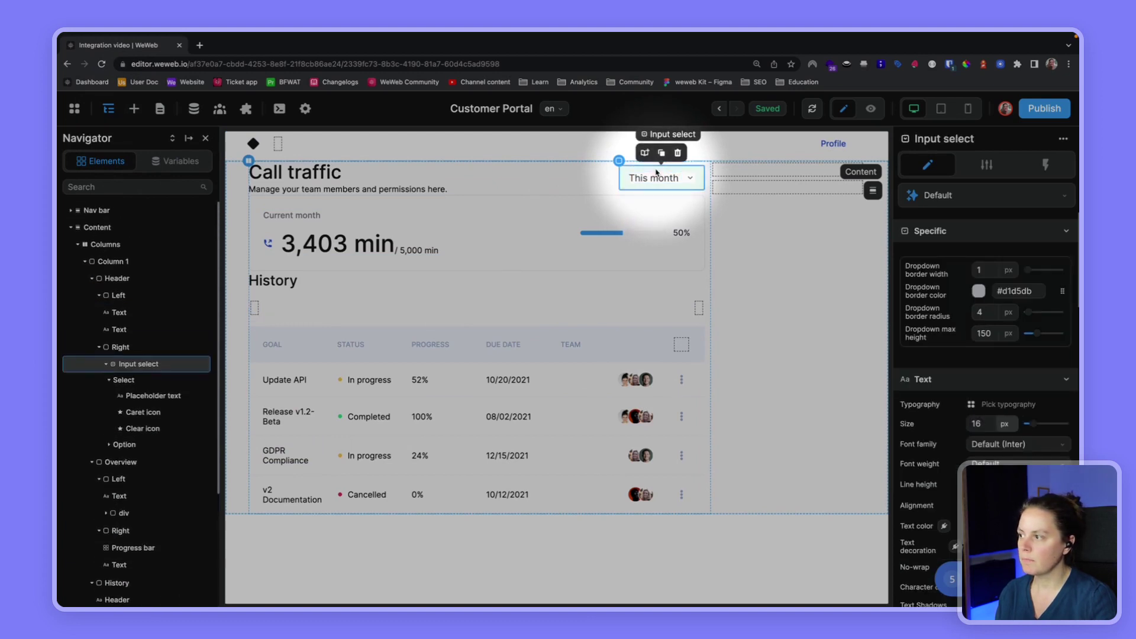
pyautogui.click(362, 345)
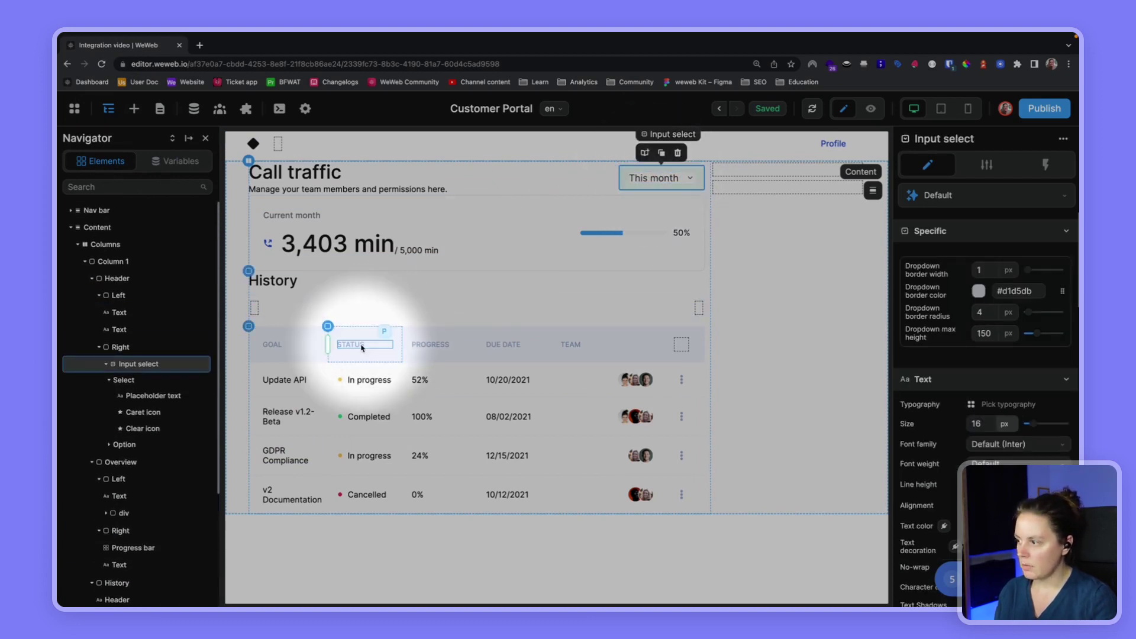
pyautogui.scroll(-2, 156, 435)
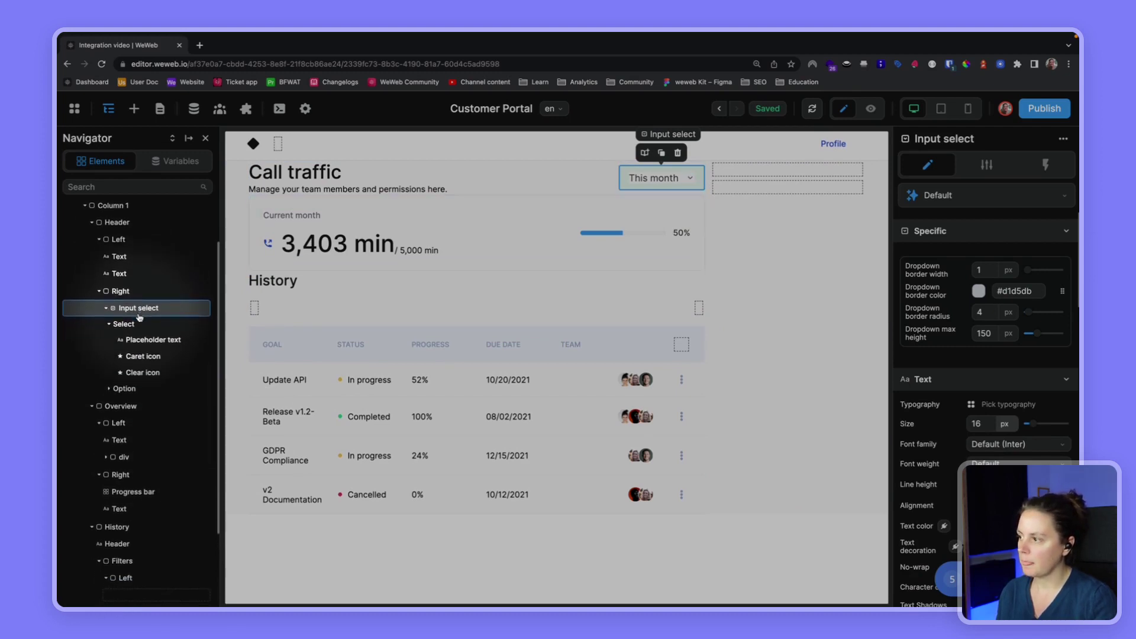
pyautogui.scroll(-2, 136, 302)
pyautogui.moveTo(155, 273); pyautogui.dragTo(140, 561)
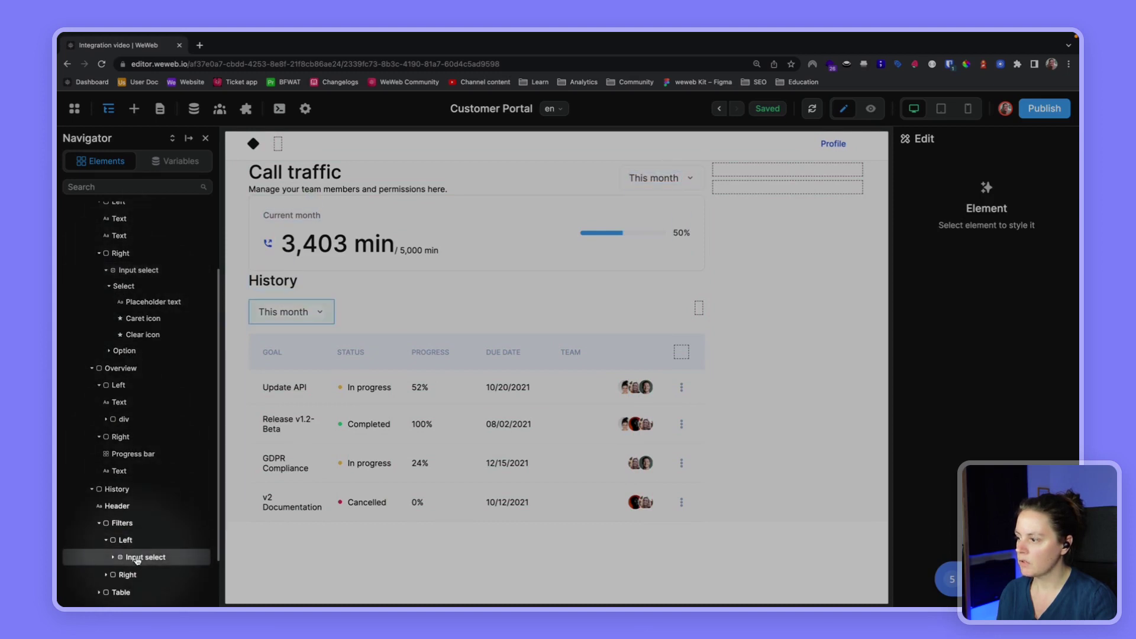
# Step: Duplicate the input select inside the Filters div's Left container
pyautogui.click(137, 560)
pyautogui.scroll(-2, 137, 560)
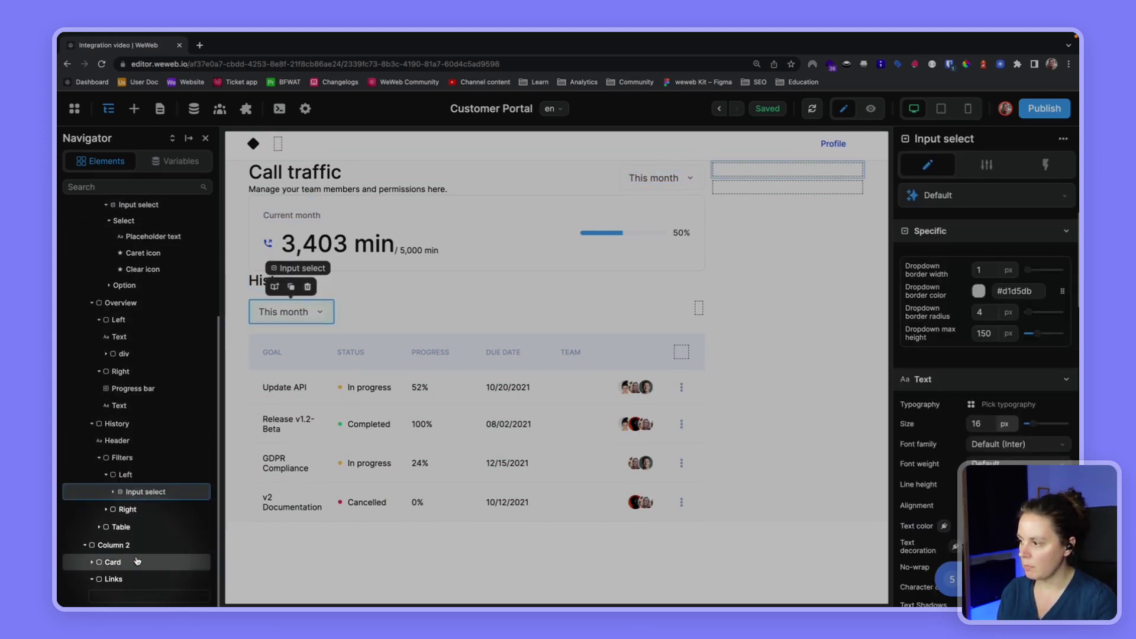
pyautogui.press('super+d')
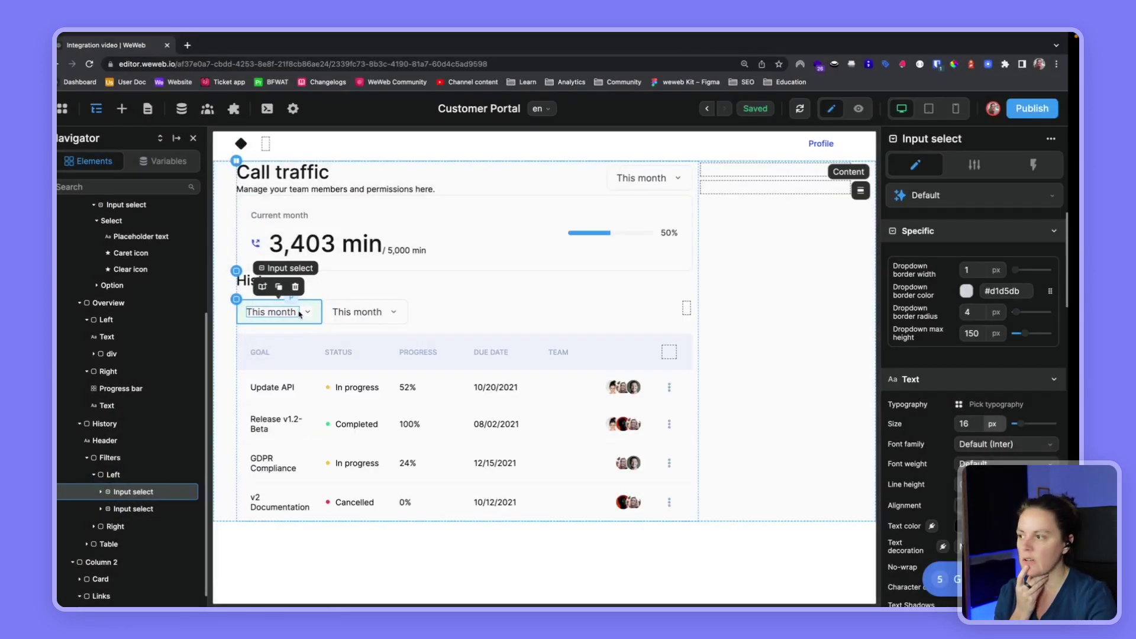
# Step: Check the filter labels in Figma and set the two input selects' placeholders in WeWeb to Monthly and Current month
pyautogui.press('super+grave')
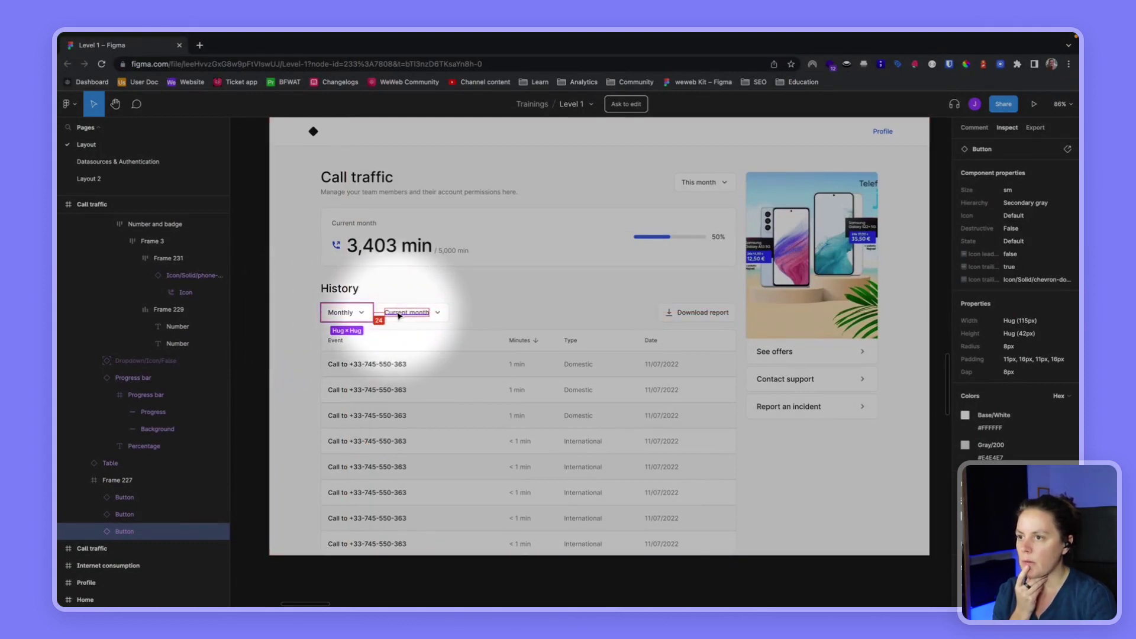
pyautogui.press('super+grave')
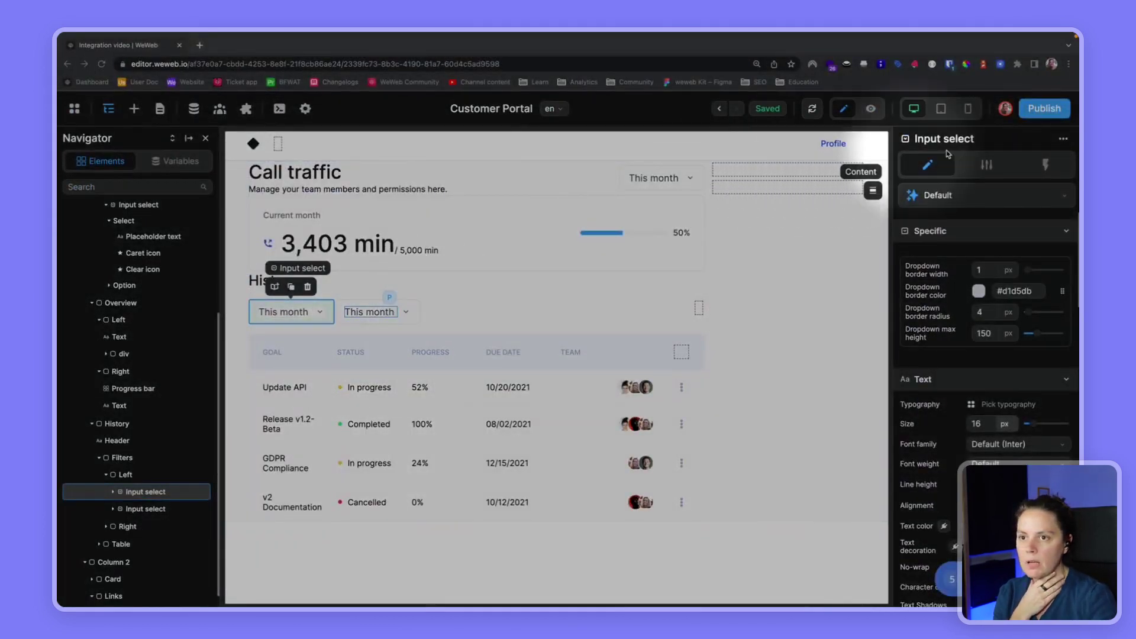
pyautogui.click(994, 168)
pyautogui.click(1000, 379)
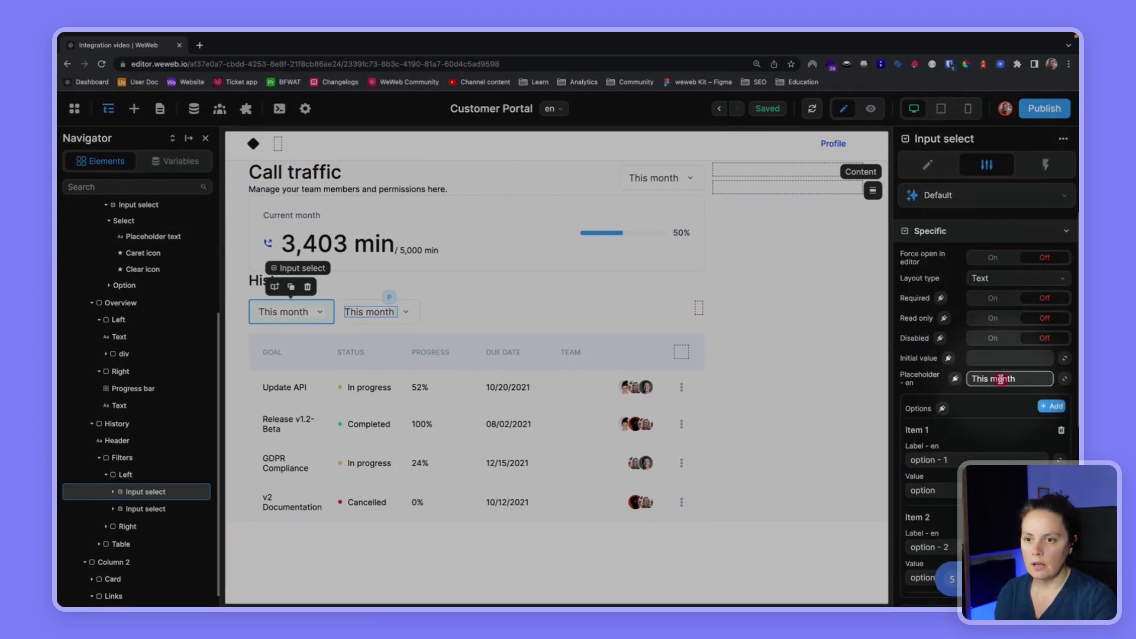
pyautogui.write('Monthly')
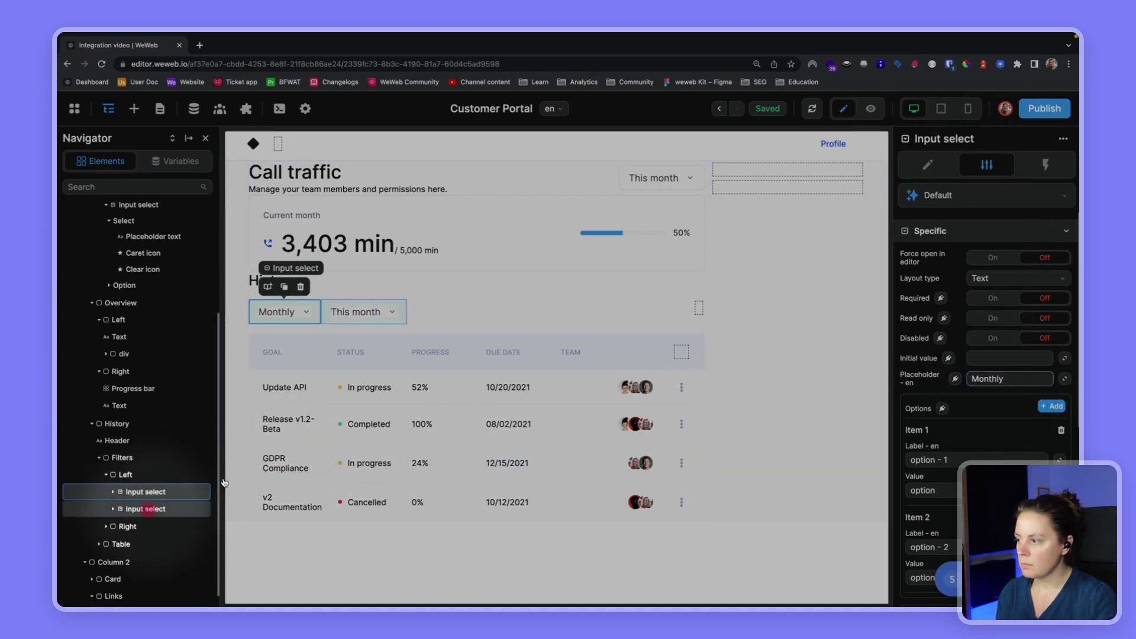
pyautogui.click(146, 509)
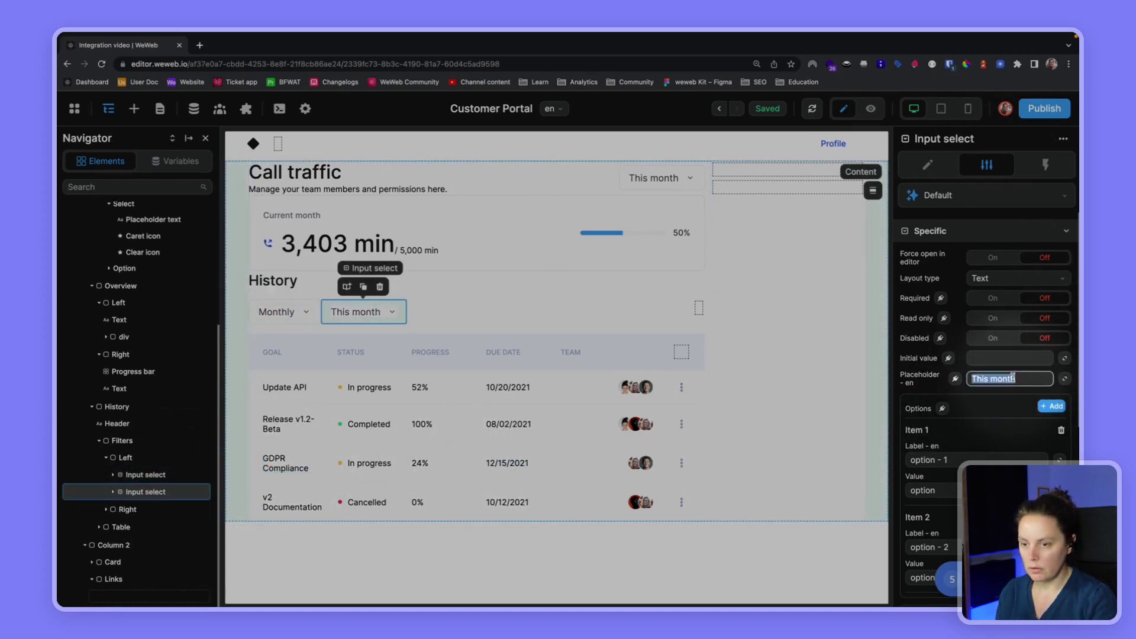
pyautogui.write('Current month')
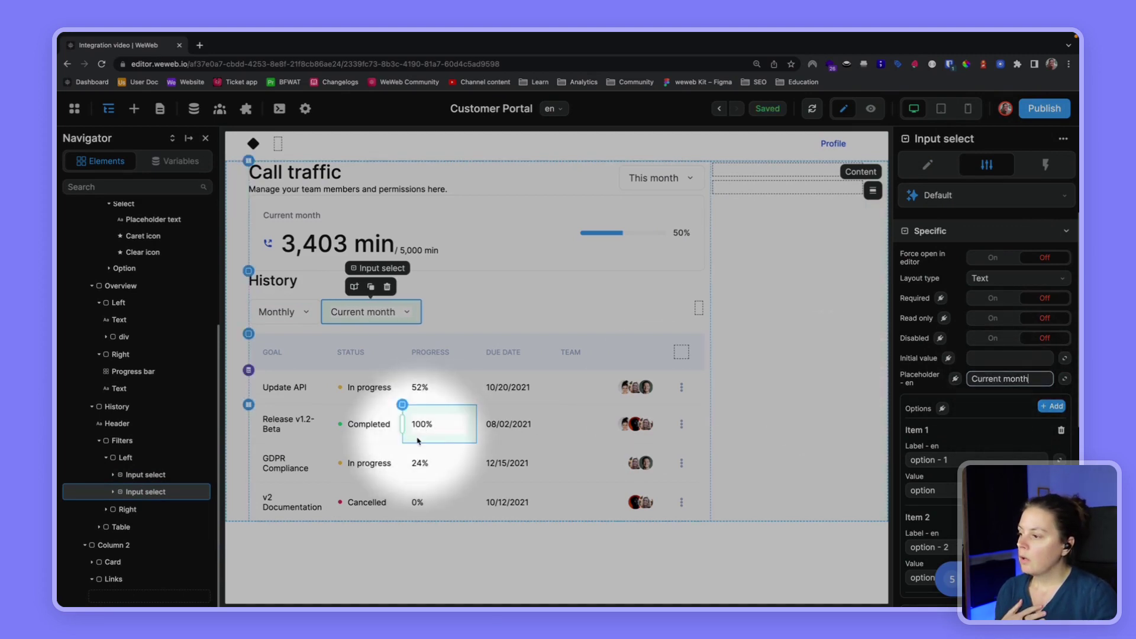
# Step: Check the spacing between the two filter buttons in Figma and set the Left container's columns gap to 8 px in WeWeb
pyautogui.click(144, 463)
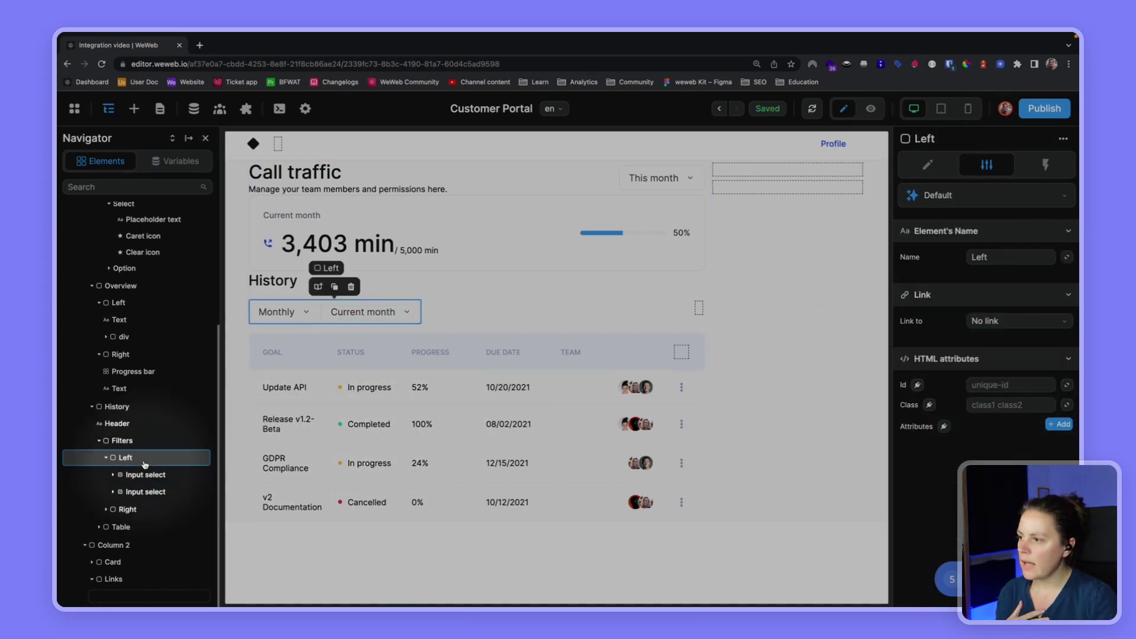
pyautogui.click(939, 167)
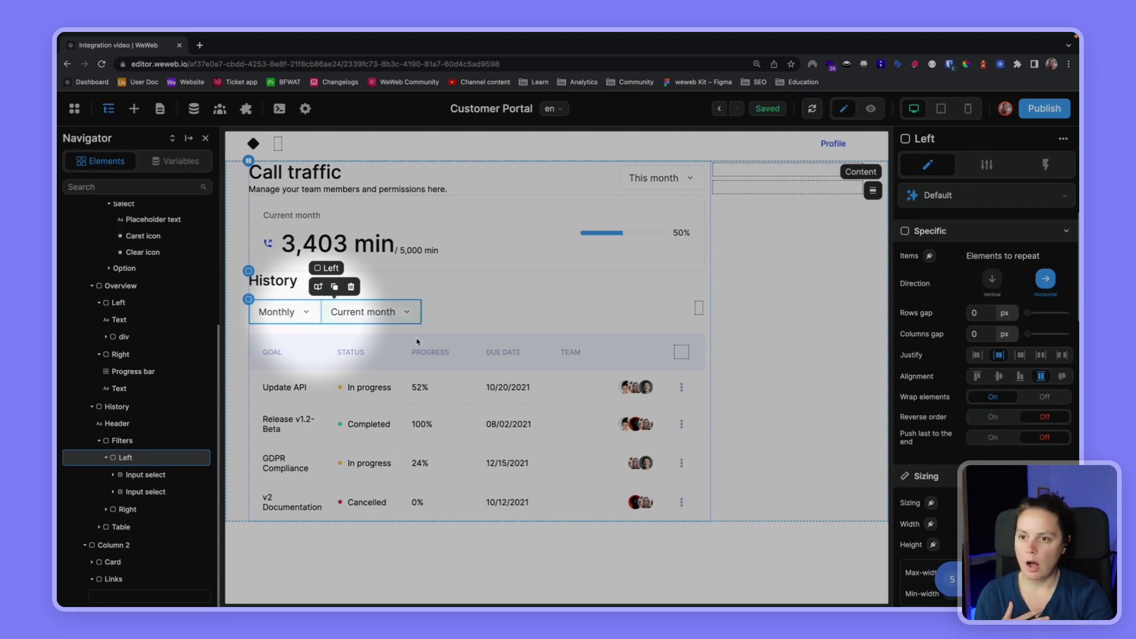
pyautogui.press('super+grave')
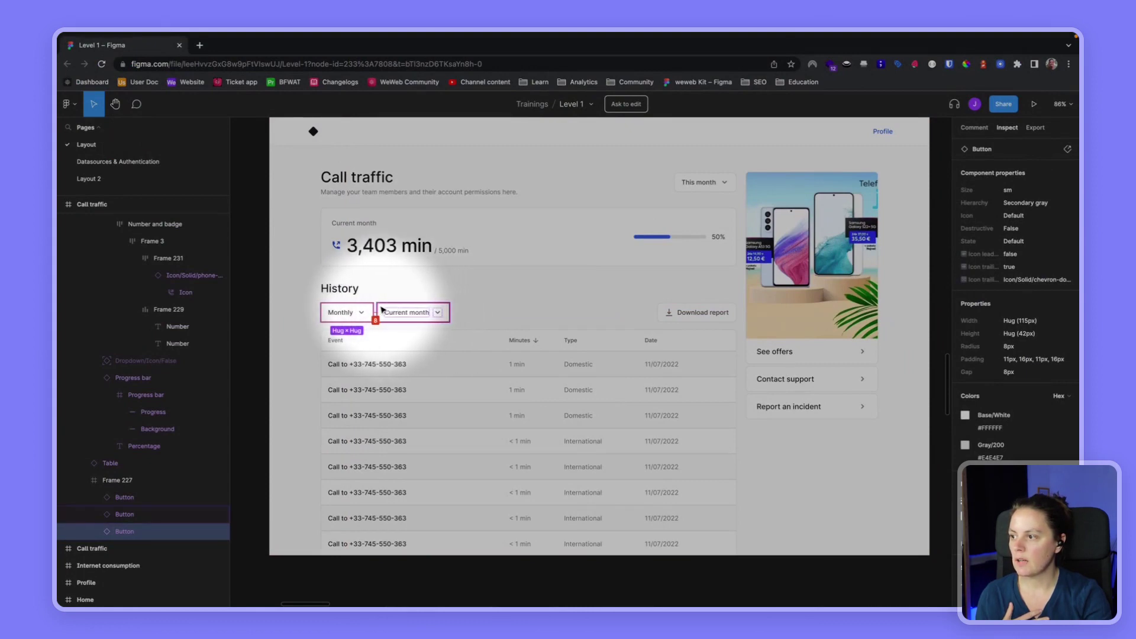
pyautogui.hotkey('ctrl', 'Left')
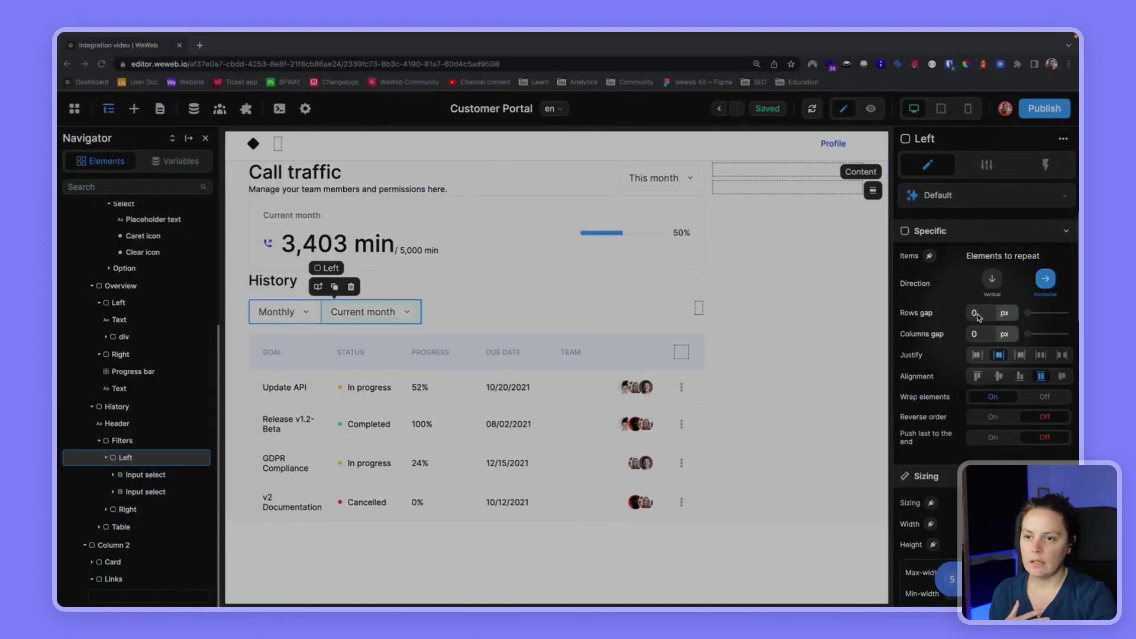
pyautogui.click(976, 335)
pyautogui.write('8')
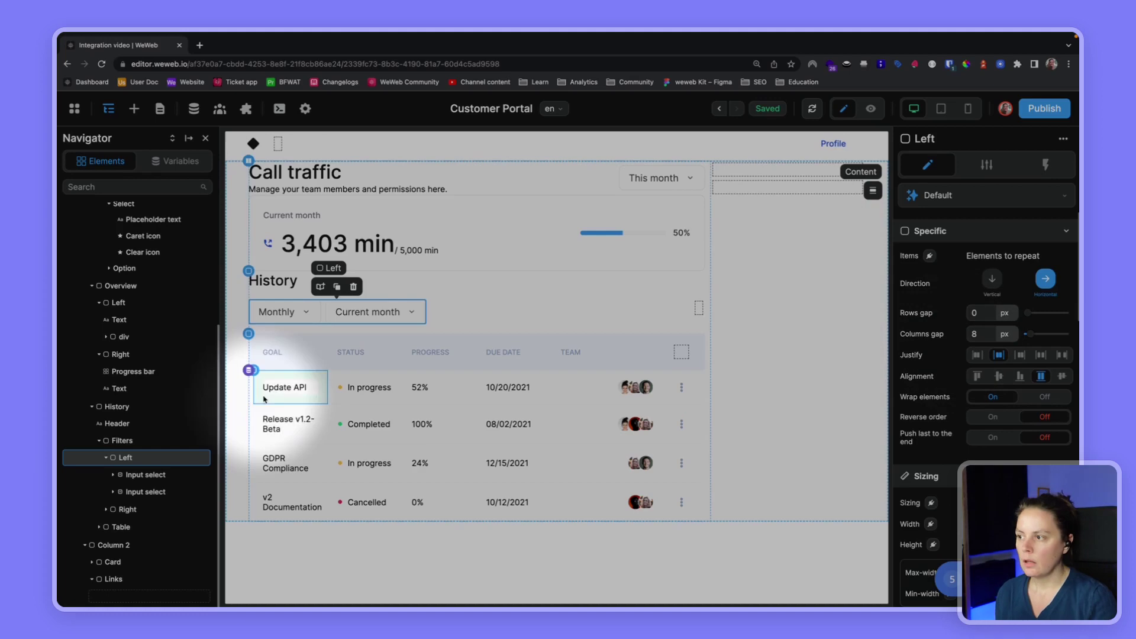
# Step: Check the filter row in Figma and add a button element inside the Filters div's Right container in WeWeb
pyautogui.press('super+grave')
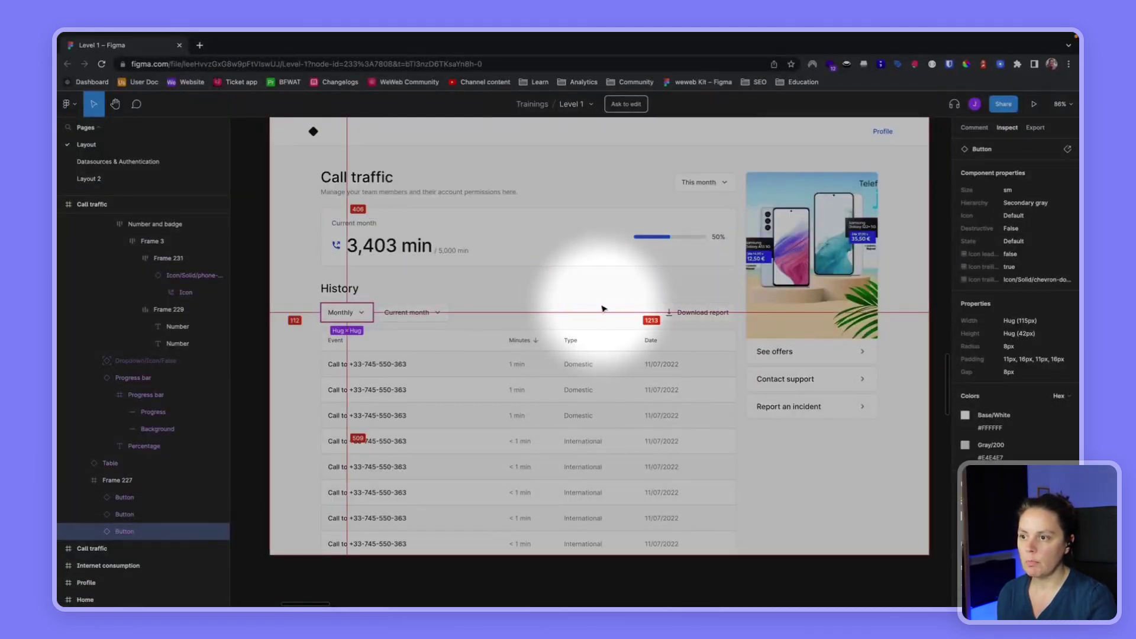
pyautogui.press('super+grave')
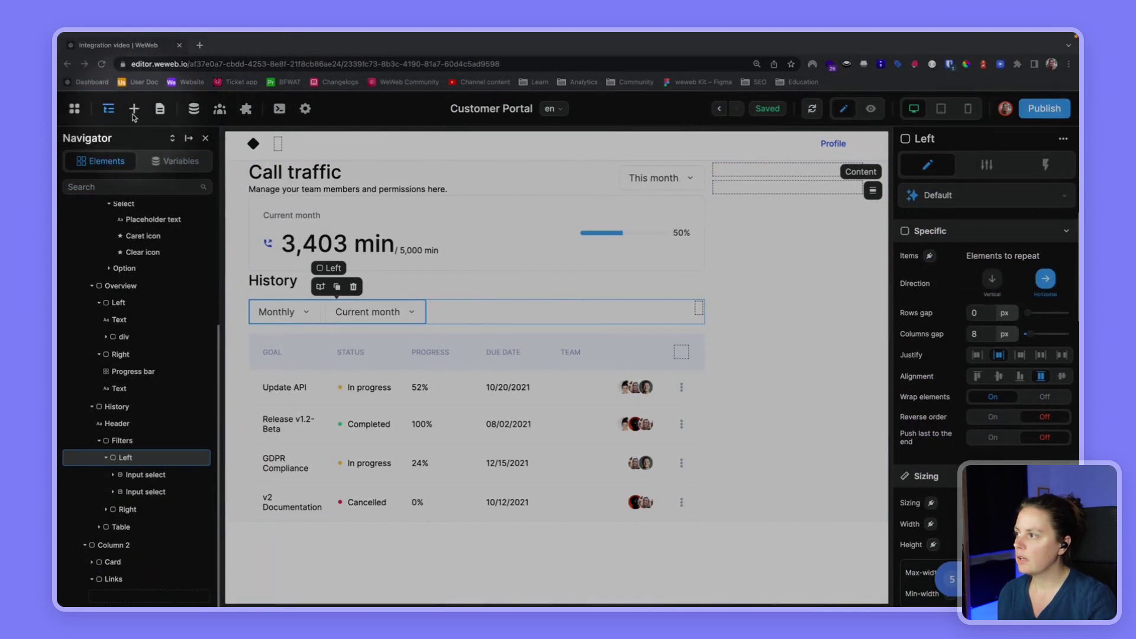
pyautogui.click(134, 109)
pyautogui.click(222, 158)
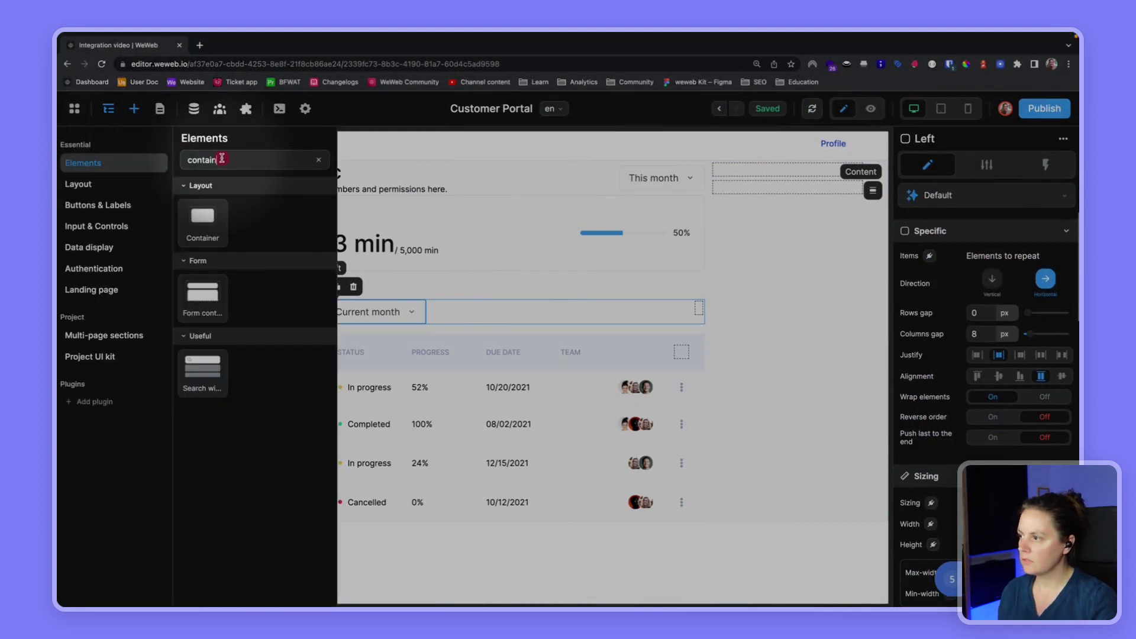
pyautogui.press('BackSpace')
pyautogui.press('BackSpace')
pyautogui.press('BackSpace')
pyautogui.press('BackSpace')
pyautogui.press('BackSpace')
pyautogui.press('BackSpace')
pyautogui.press('BackSpace')
pyautogui.write('bu')
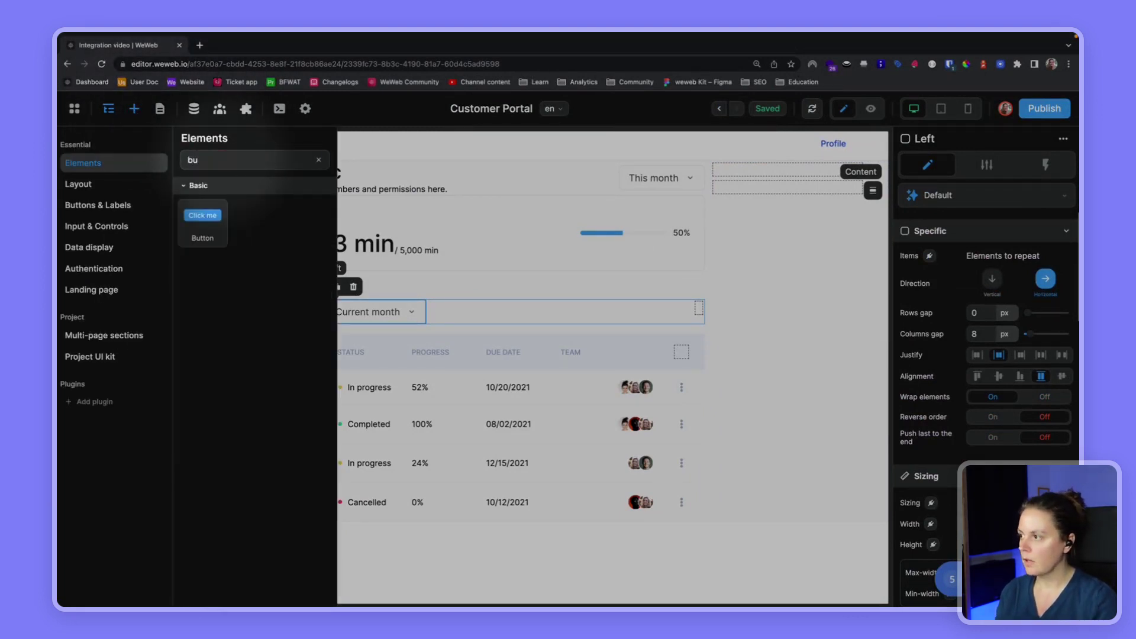
pyautogui.moveTo(210, 228); pyautogui.dragTo(697, 307)
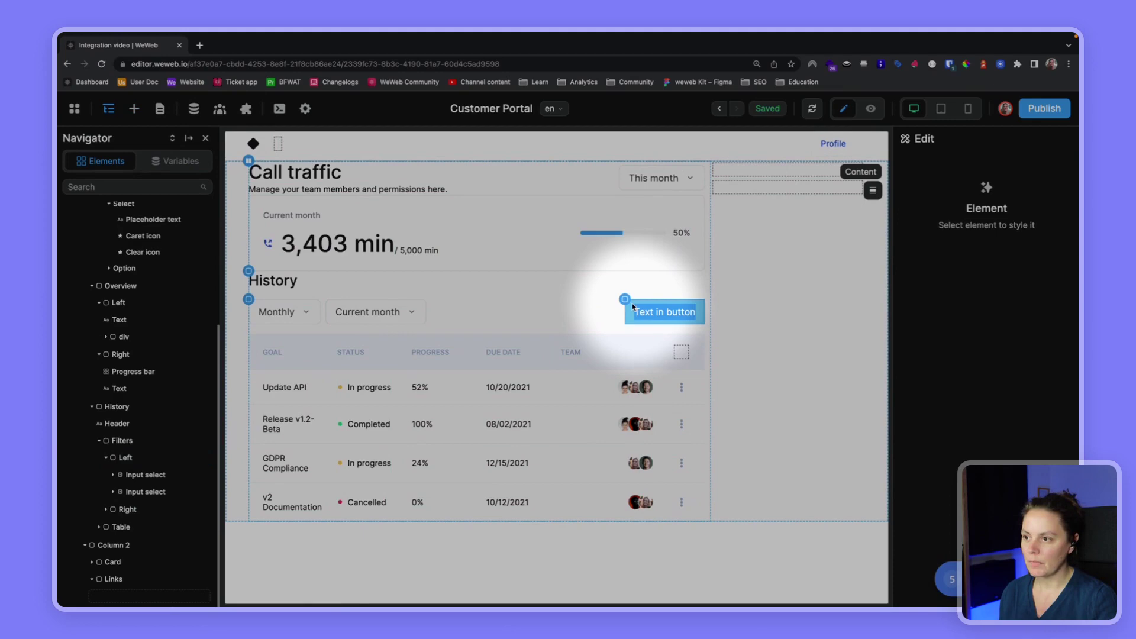
# Step: Check the button's label in Figma and change the new button's text to Download report in WeWeb
pyautogui.press('super+grave')
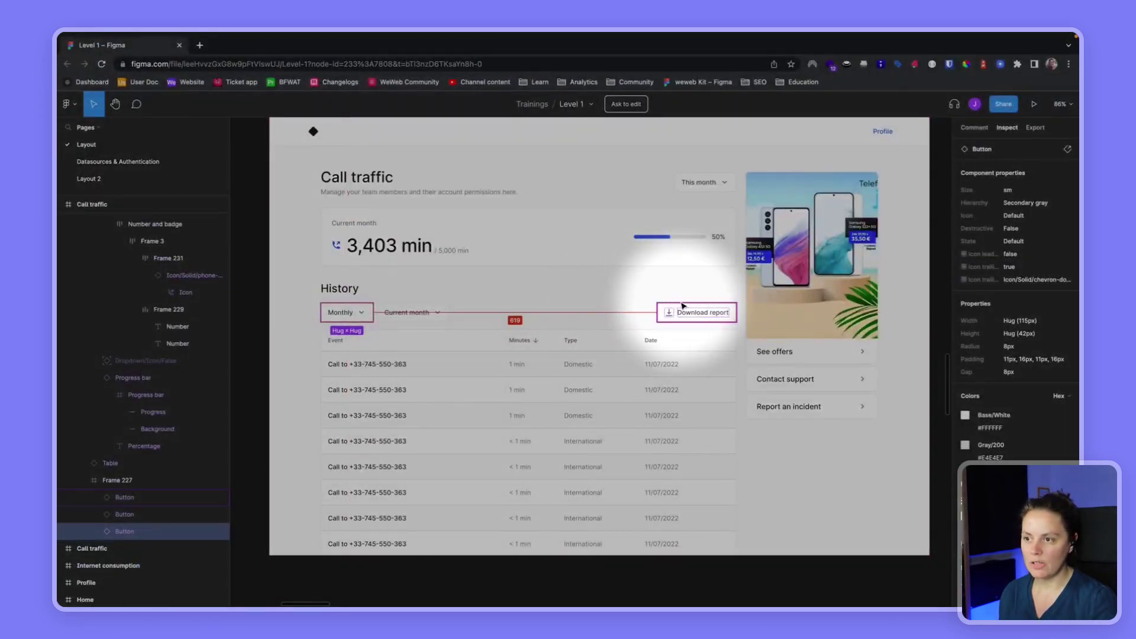
pyautogui.press('super+grave')
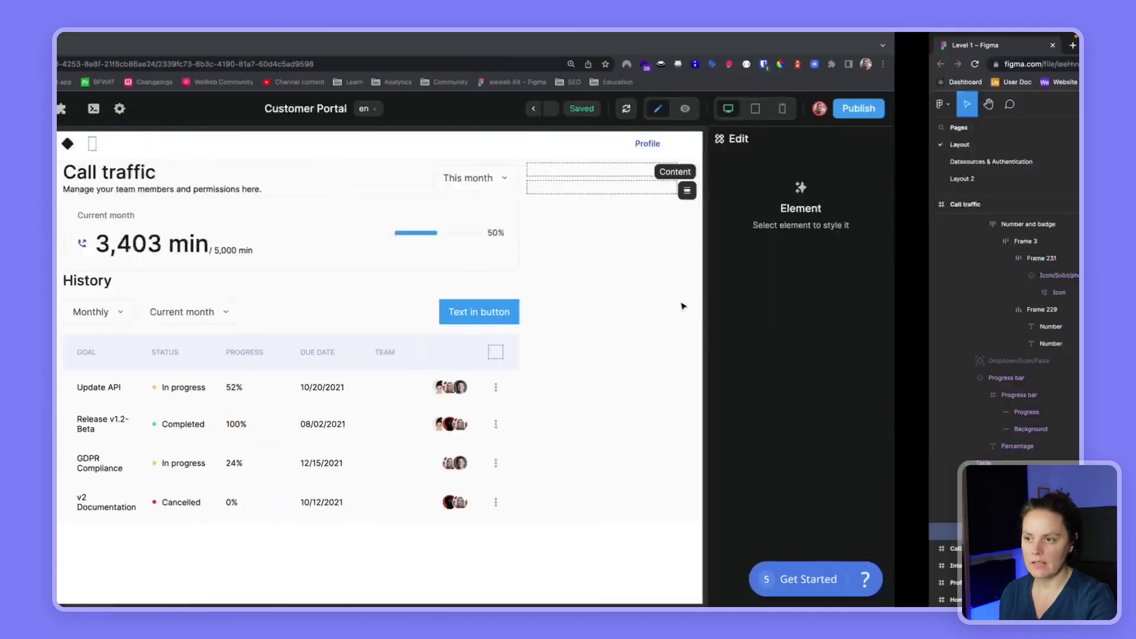
pyautogui.doubleClick(668, 311)
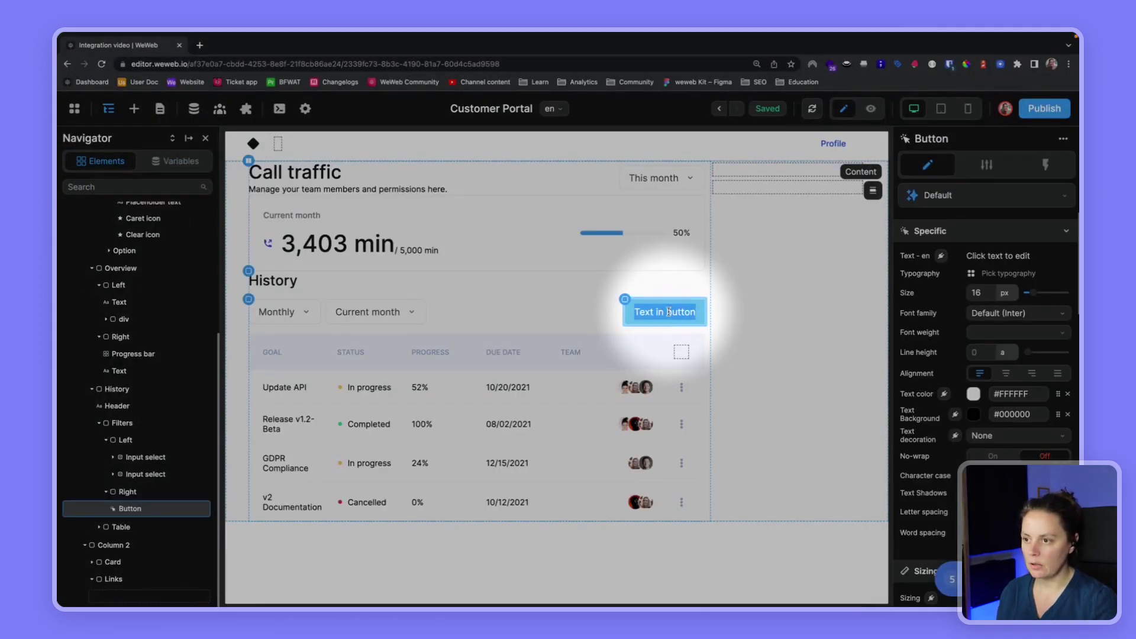
pyautogui.write('Download report')
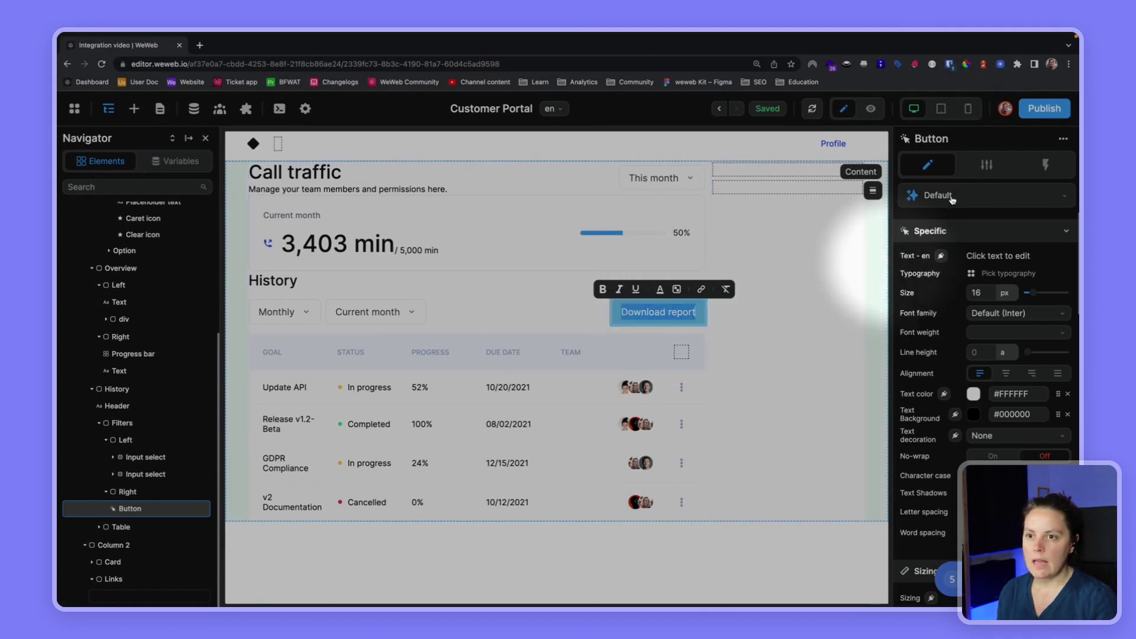
# Step: Turn on the Download report button's left icon and replace it with the download icon from Hero Icons
pyautogui.click(987, 164)
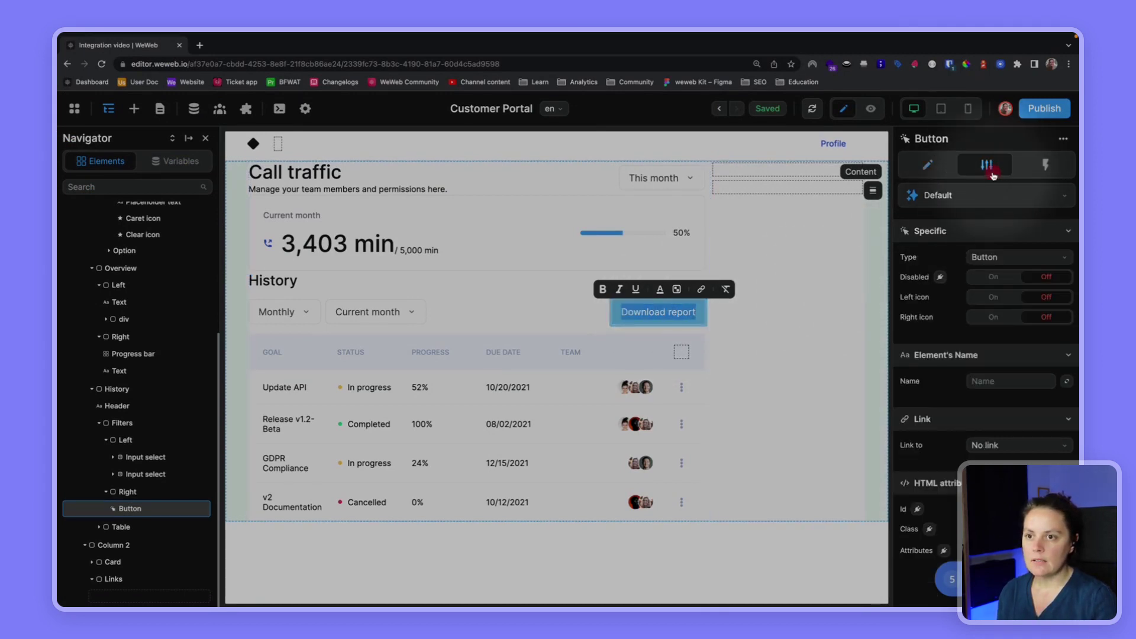
pyautogui.click(985, 301)
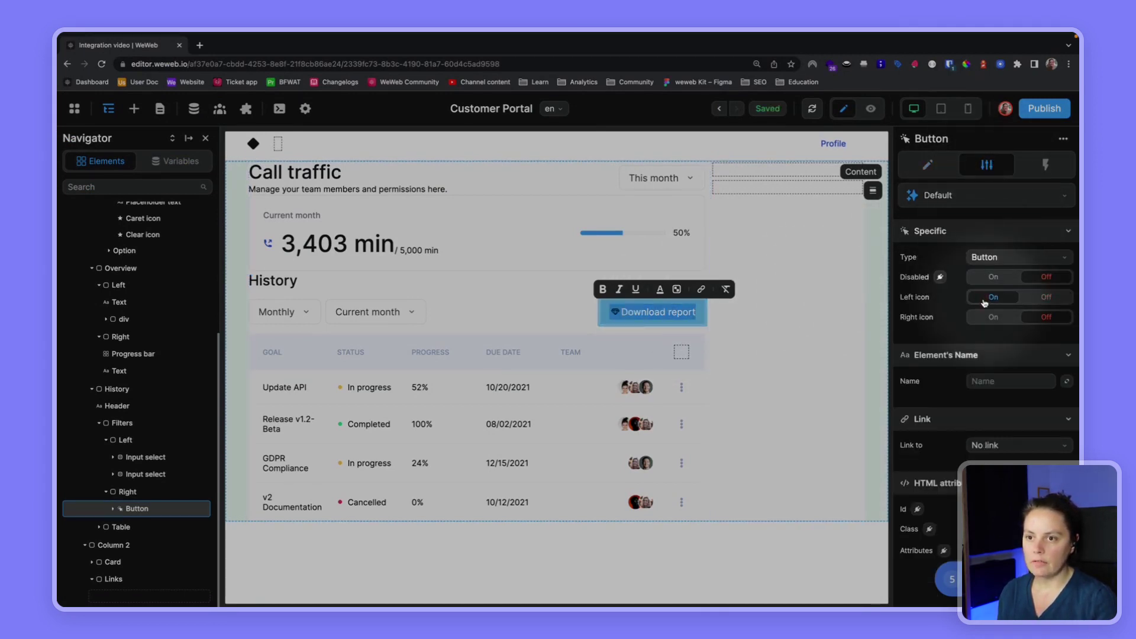
pyautogui.click(620, 312)
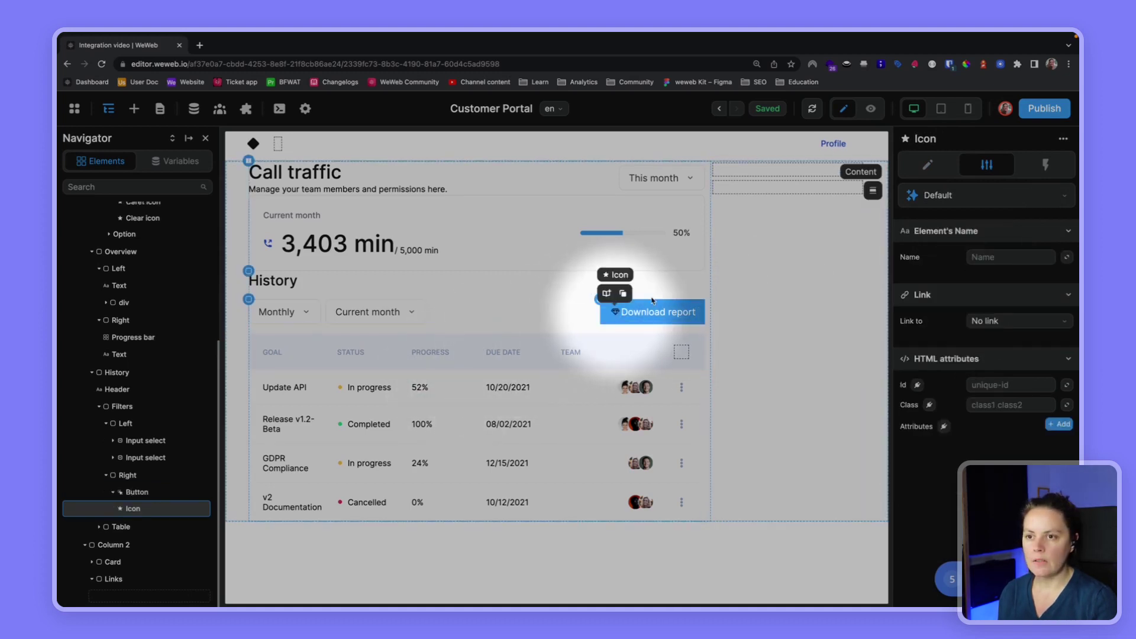
pyautogui.click(927, 168)
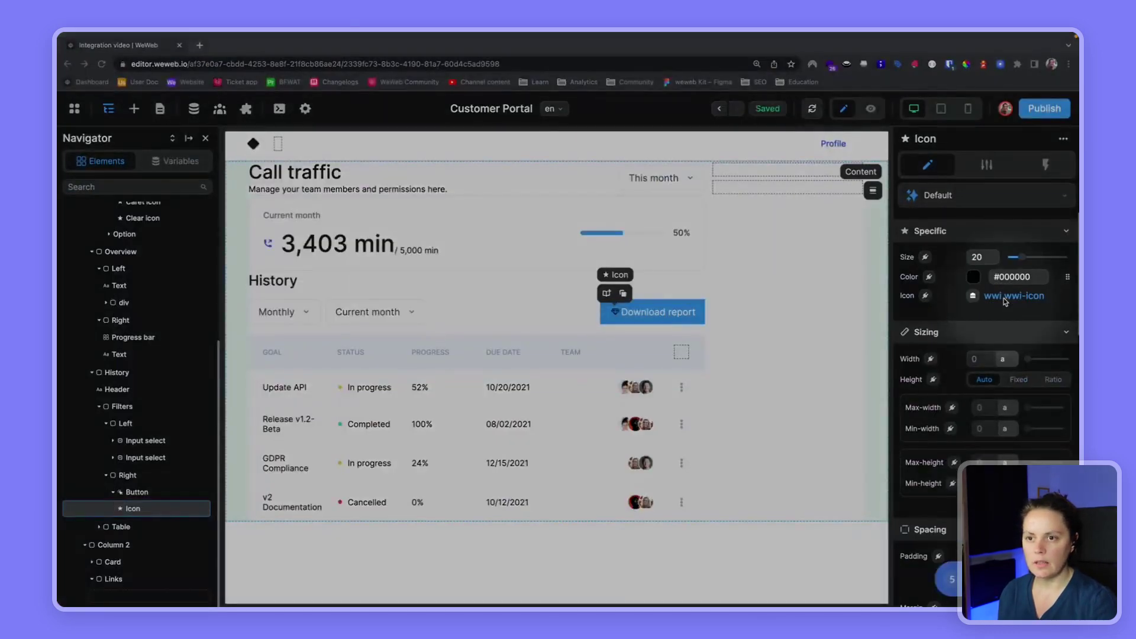
pyautogui.click(1004, 298)
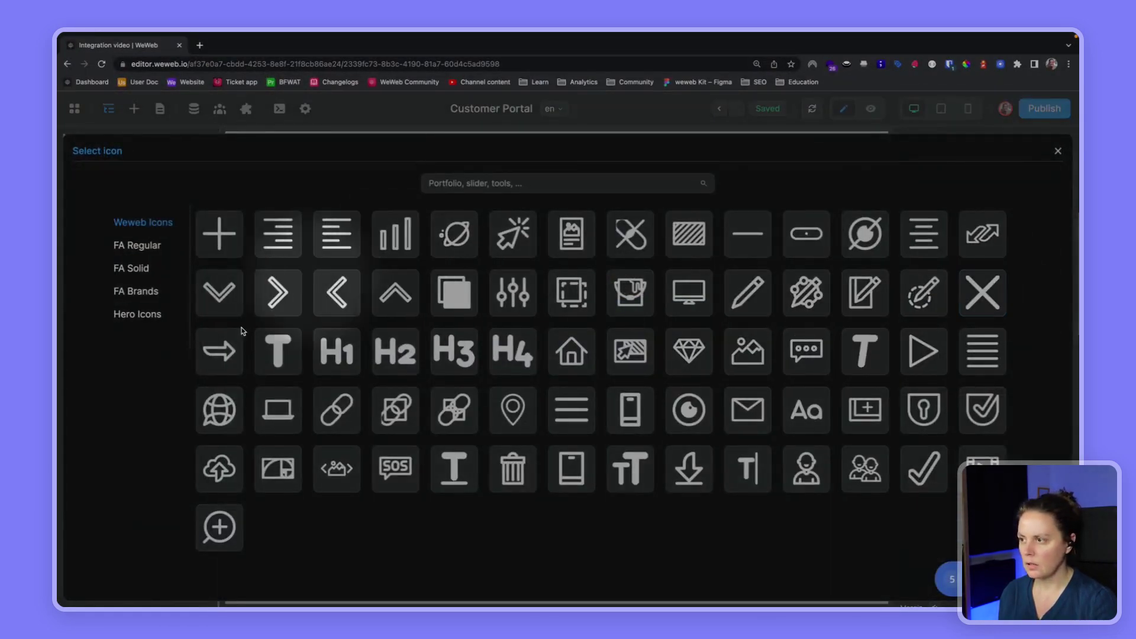
pyautogui.click(152, 316)
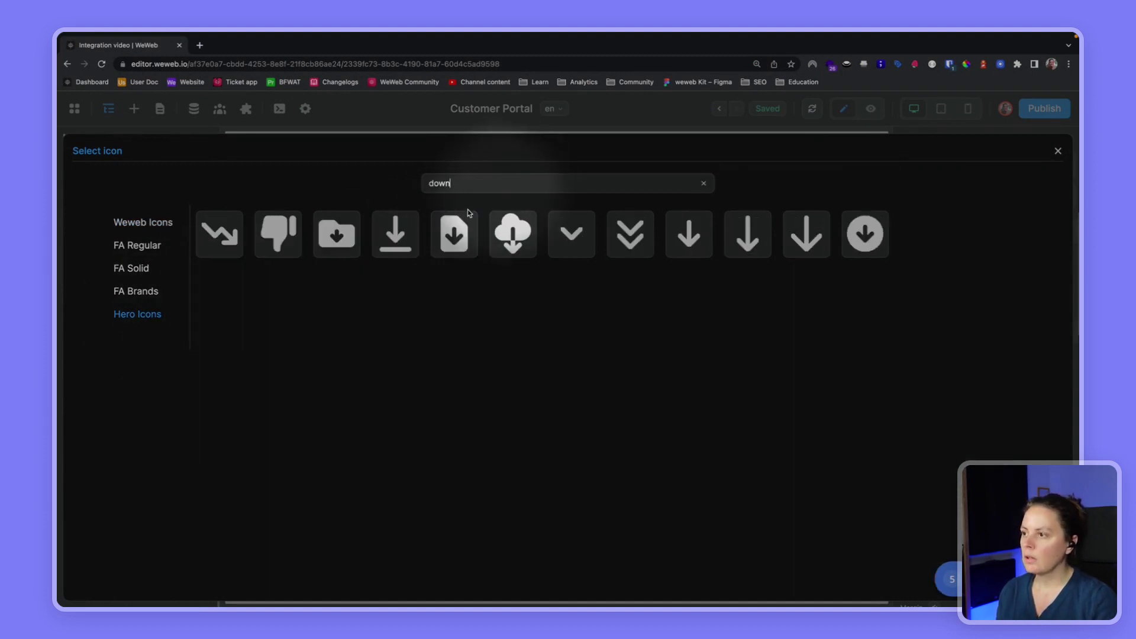
pyautogui.click(405, 235)
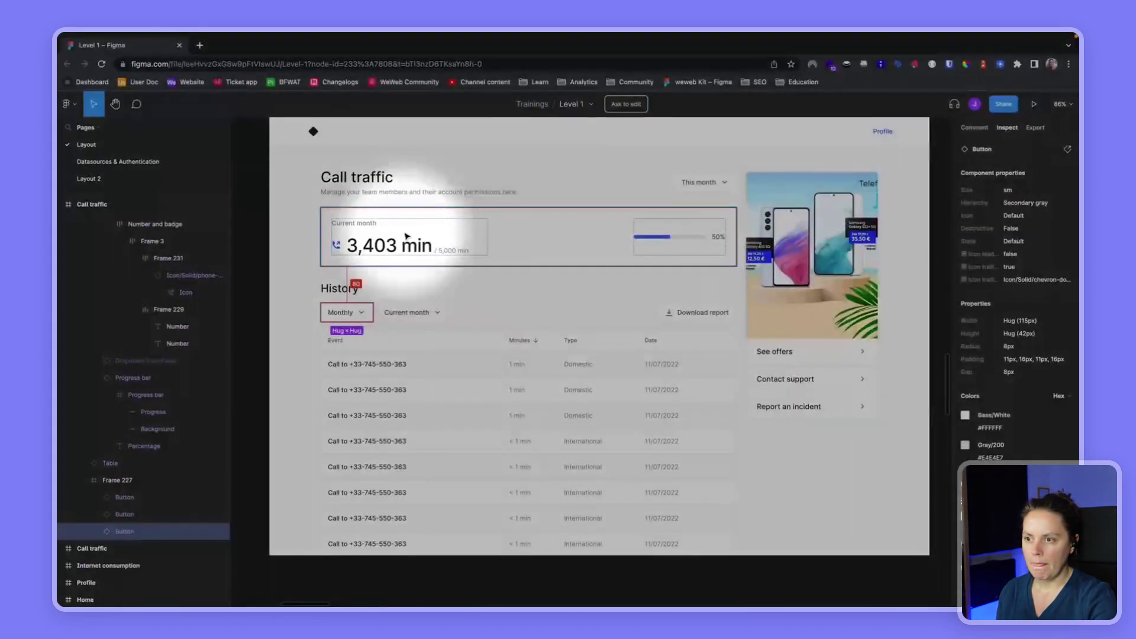
# Step: Inspect the Download report button in Figma and set its download icon's color to Gray 500 in WeWeb
pyautogui.press('alt')
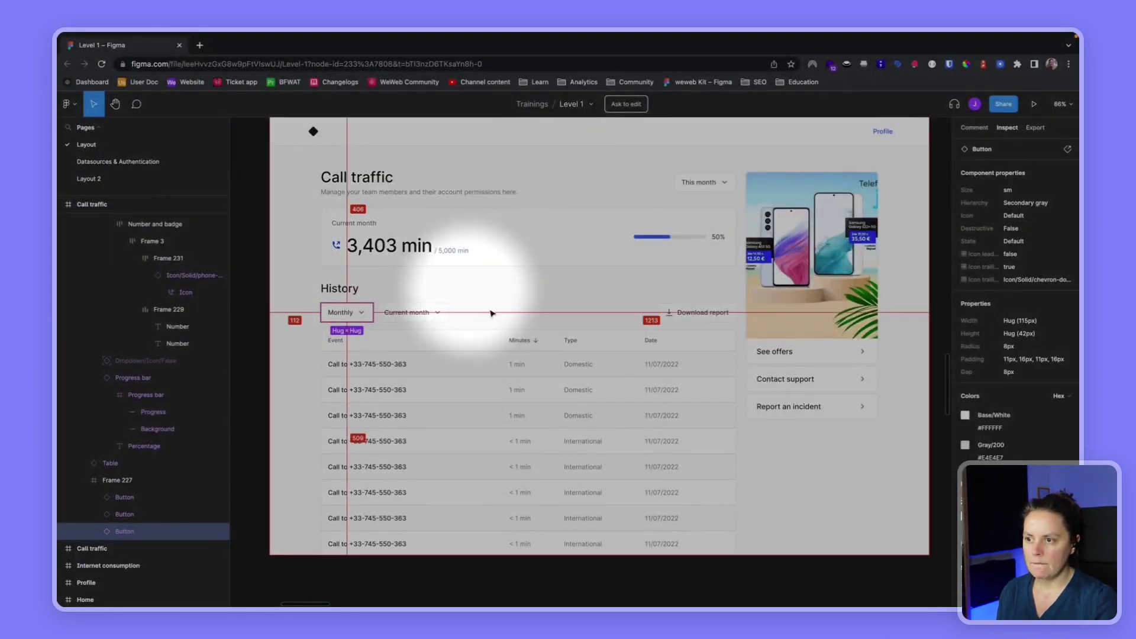
pyautogui.click(669, 314)
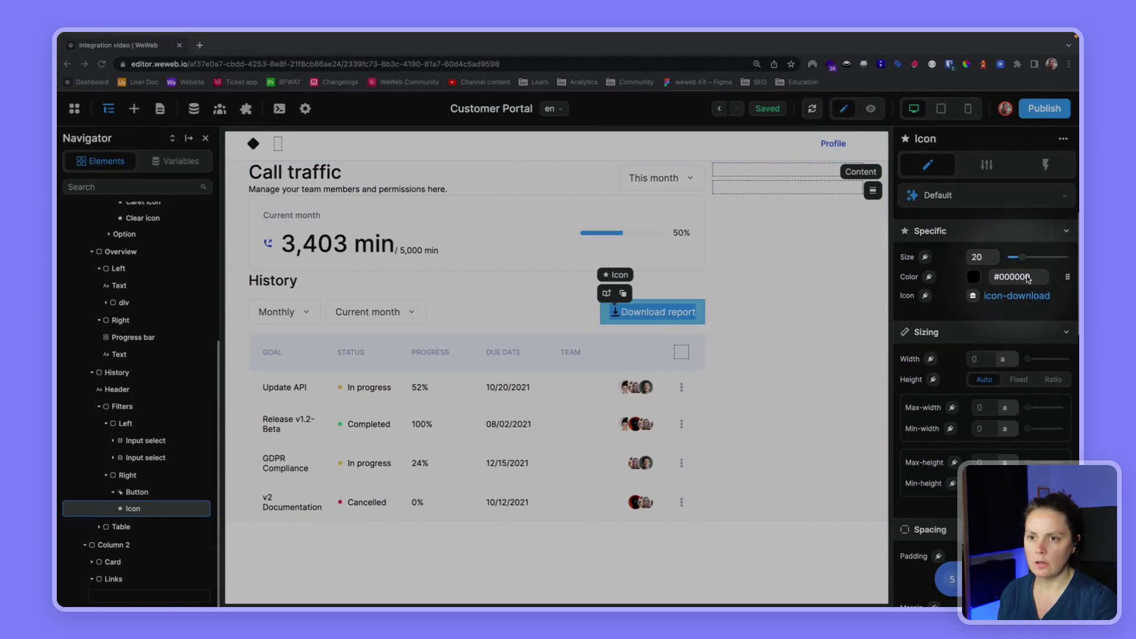
pyautogui.click(1067, 281)
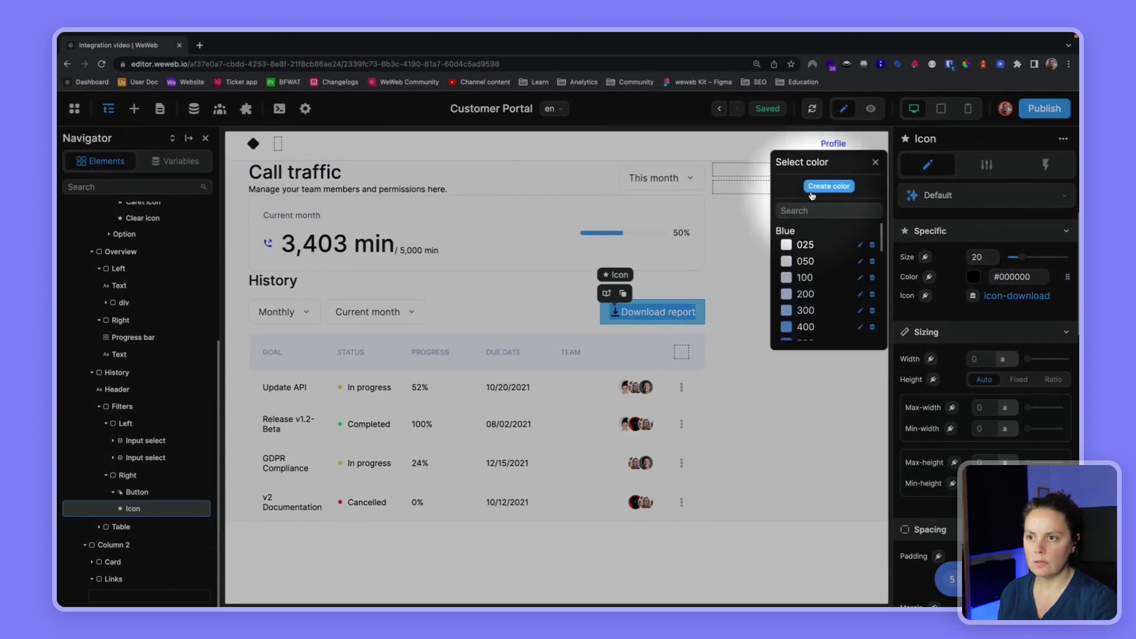
pyautogui.write('gray')
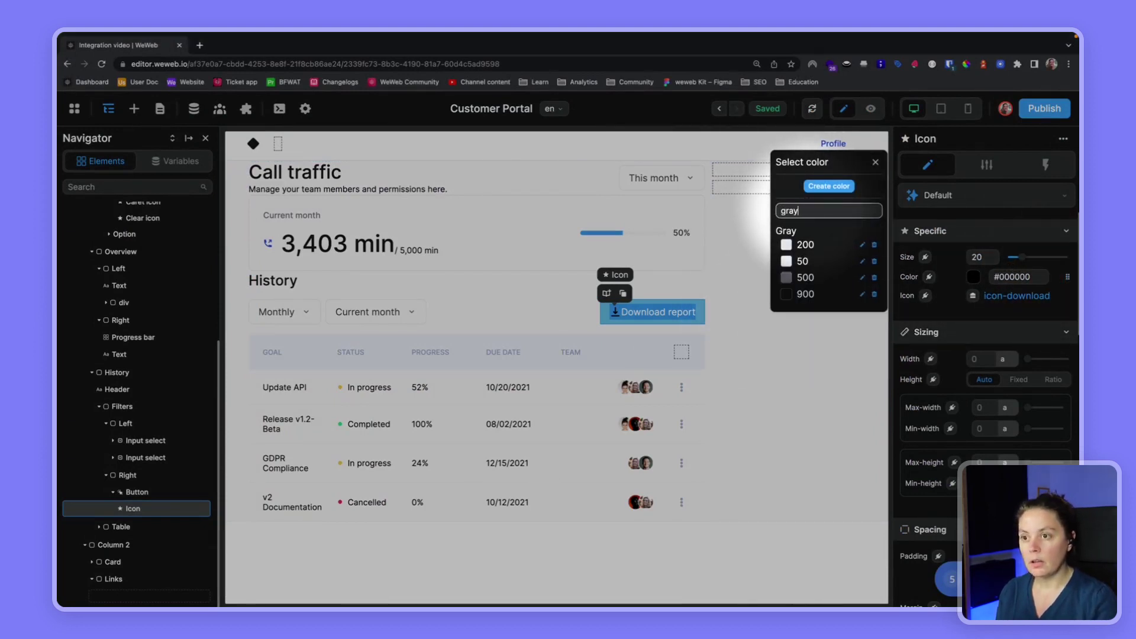
pyautogui.click(807, 277)
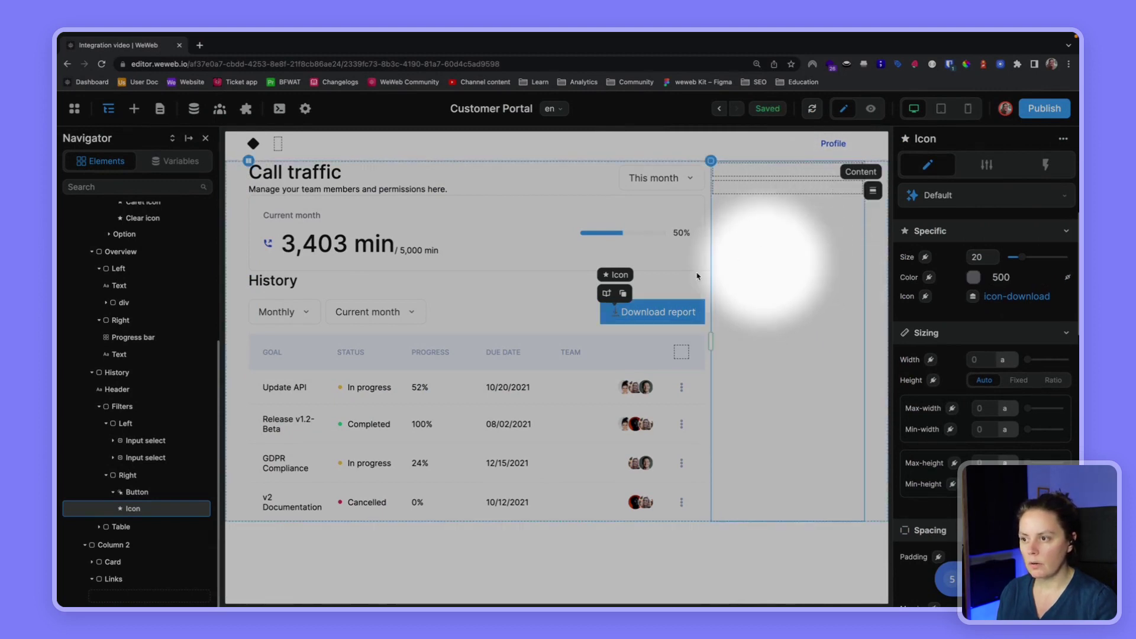
# Step: Check the Download report button in Figma and set its background color to #FFFFFF in WeWeb
pyautogui.click(638, 314)
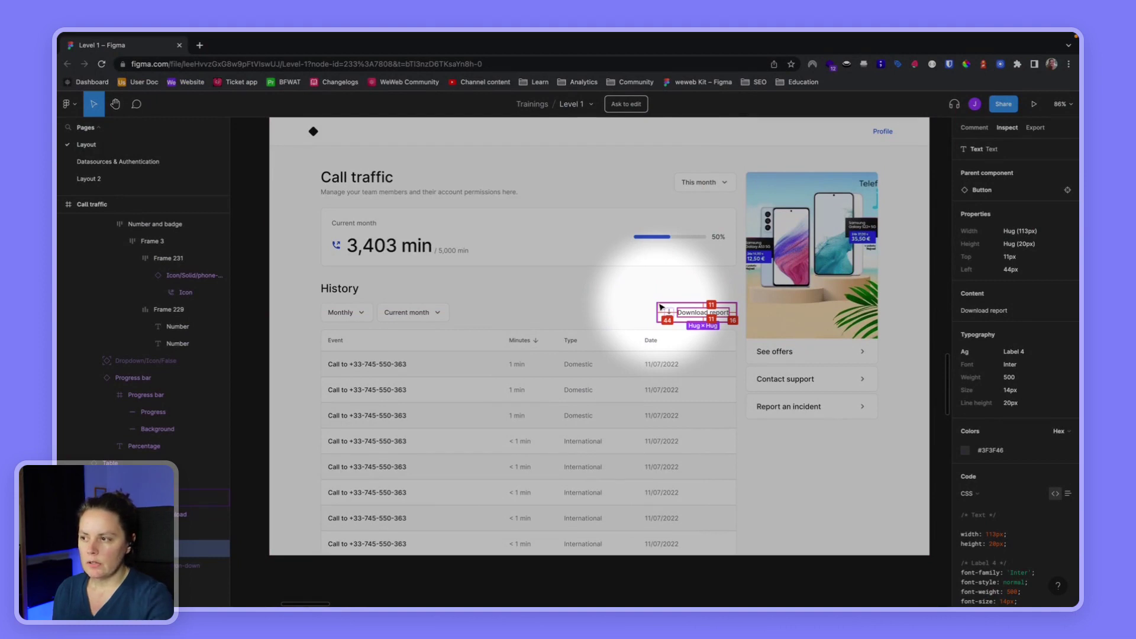
pyautogui.click(626, 306)
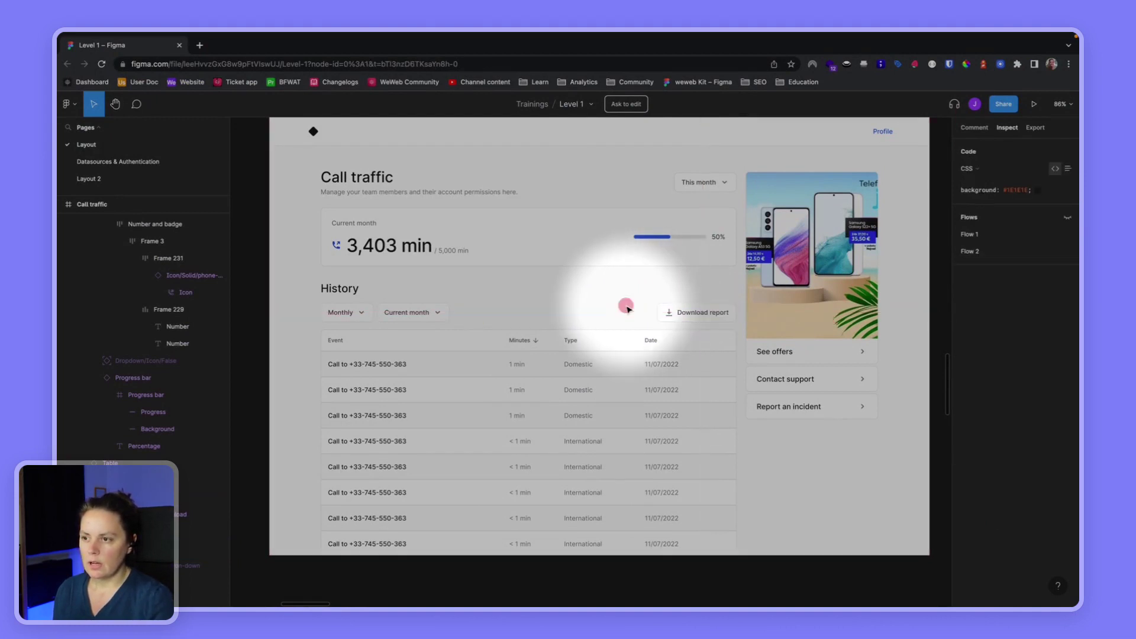
pyautogui.click(665, 309)
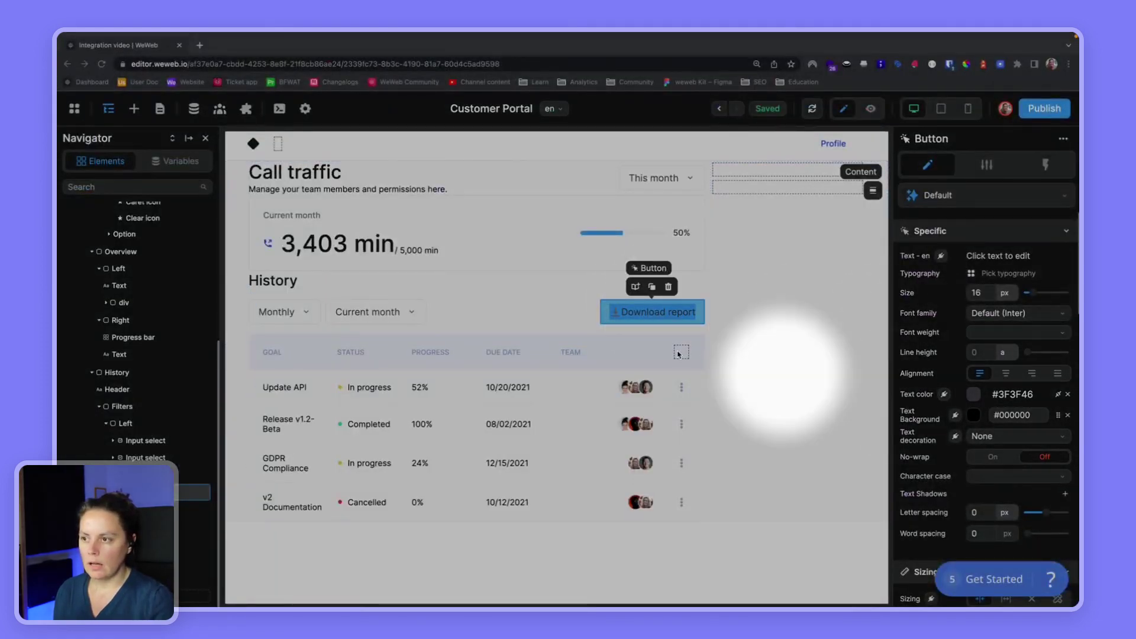
pyautogui.scroll(-5, 951, 395)
pyautogui.scroll(-10, 951, 394)
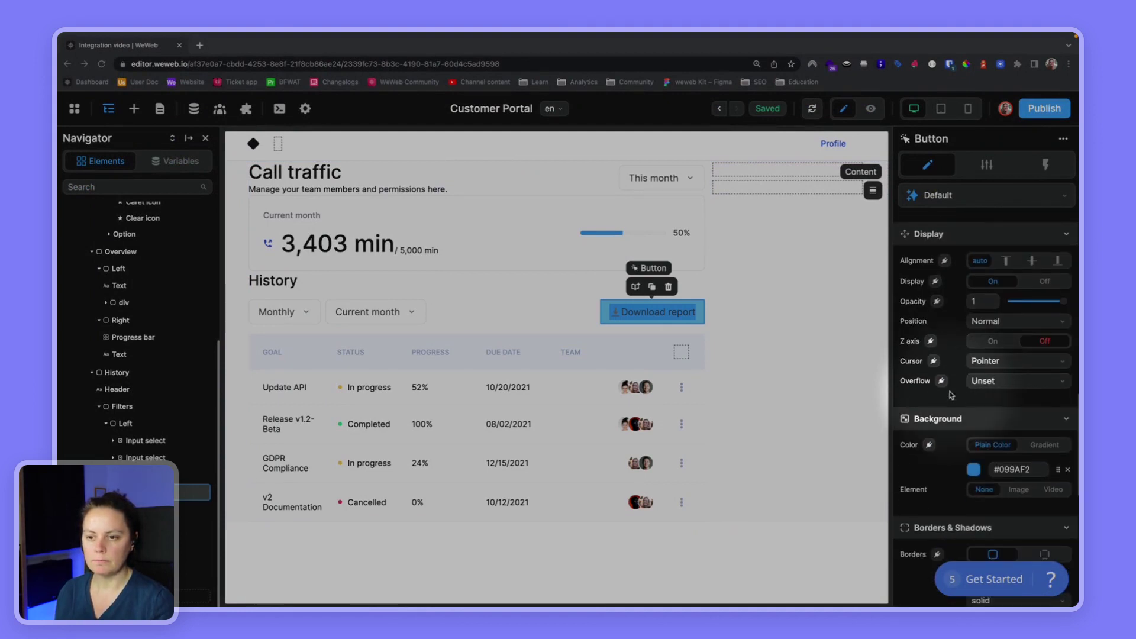
pyautogui.click(1033, 470)
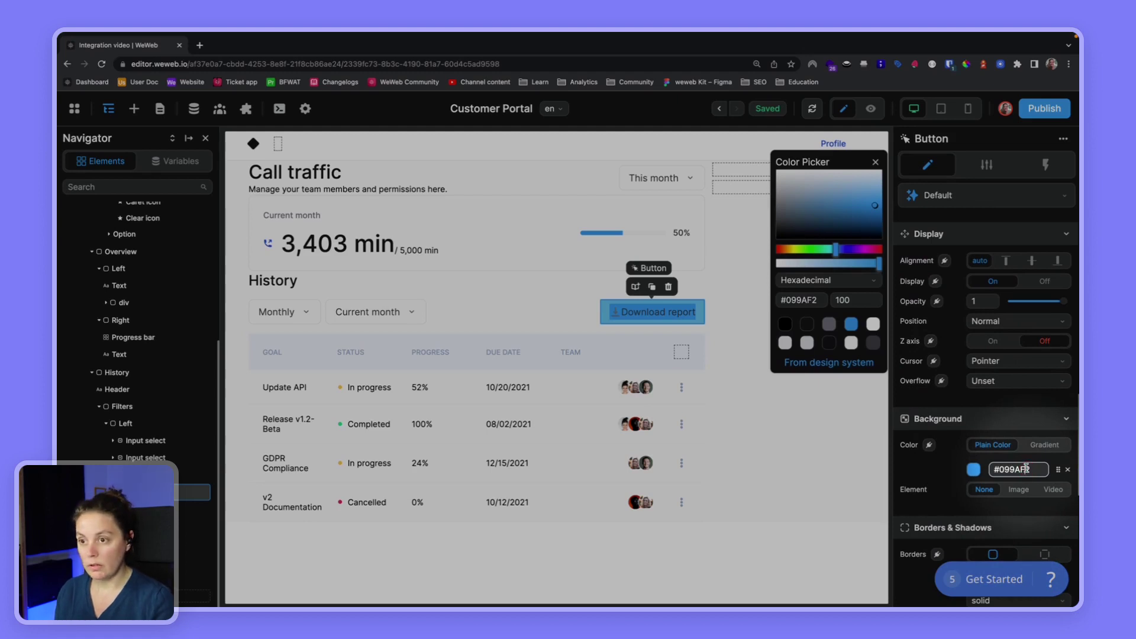
pyautogui.write('#FF')
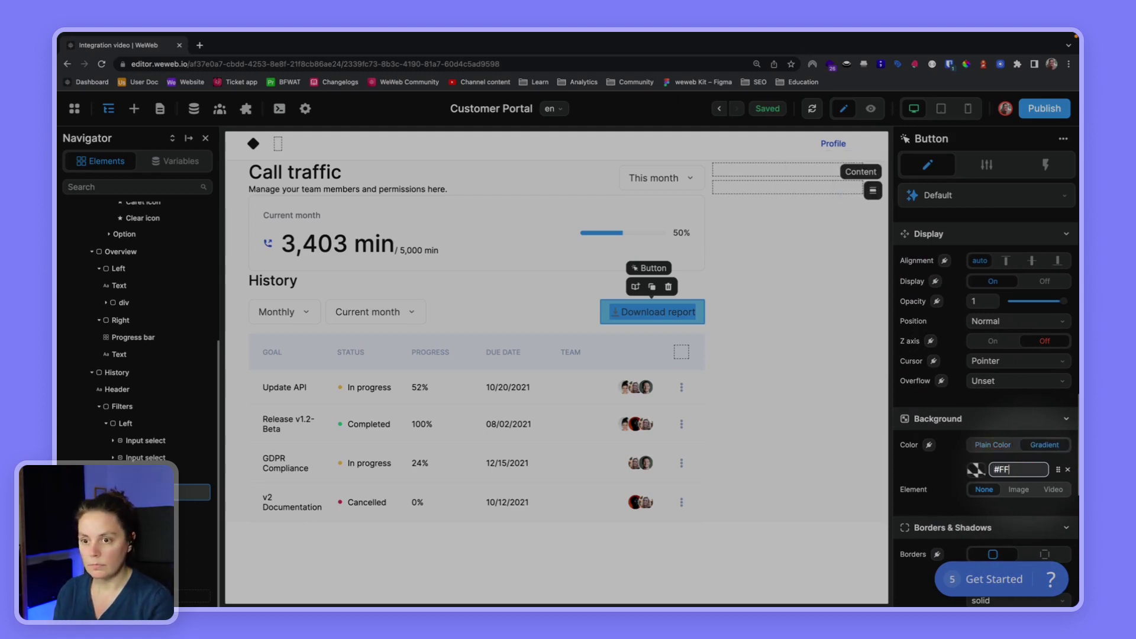
pyautogui.write('FFFF')
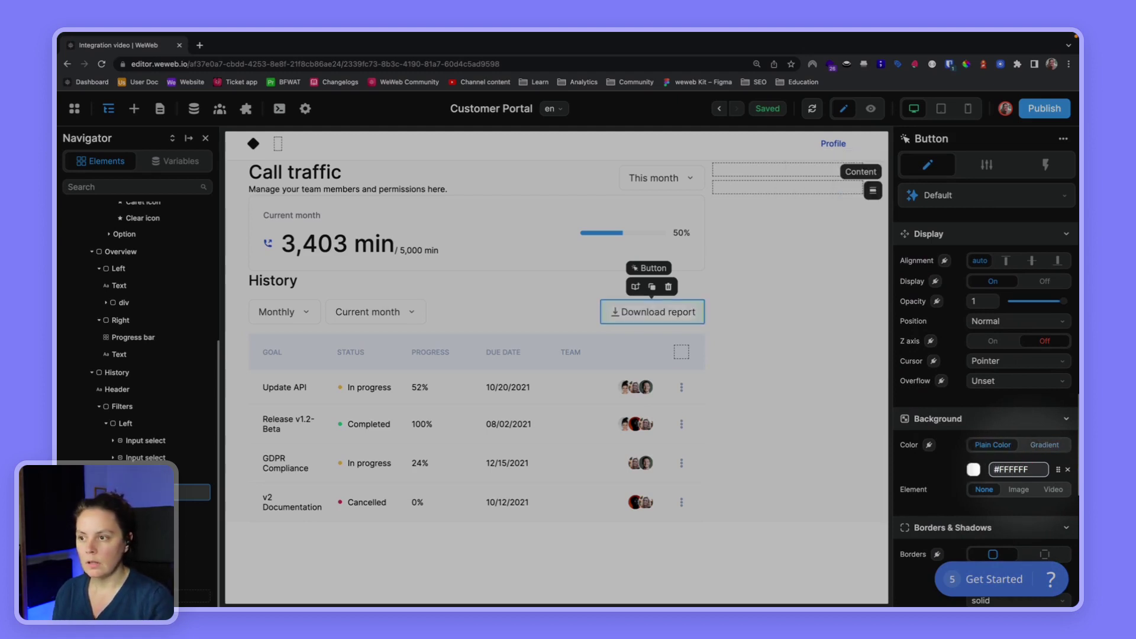
# Step: Check the button label's typography in Figma and set its font weight to 500 - Medium, size to 14 px and line height to 20 px in WeWeb
pyautogui.press('super+grave')
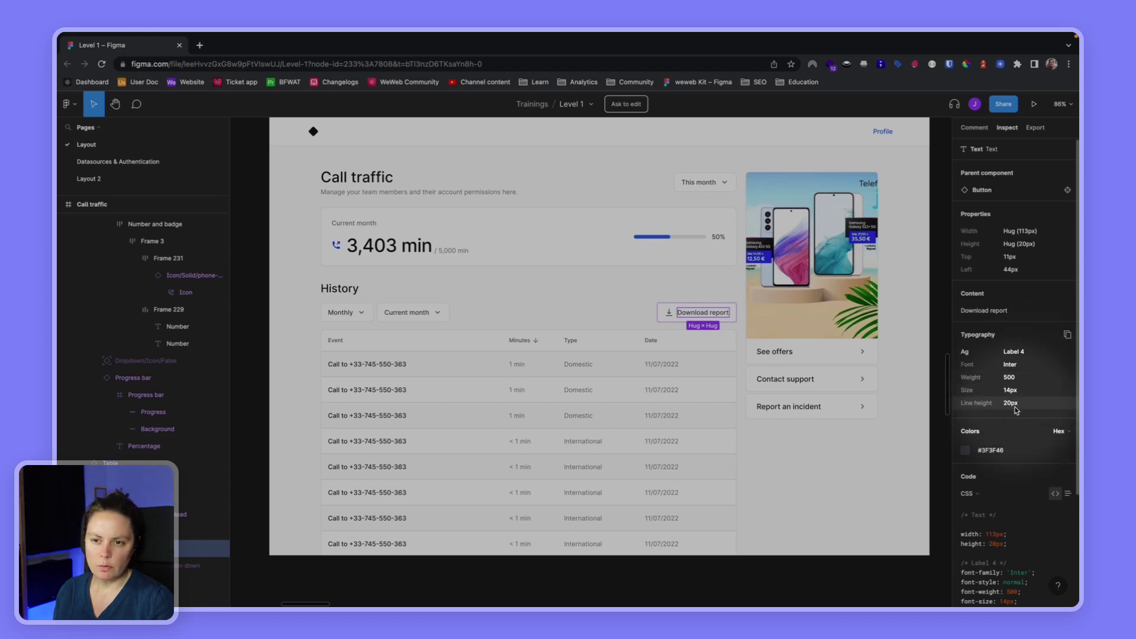
pyautogui.press('super+grave')
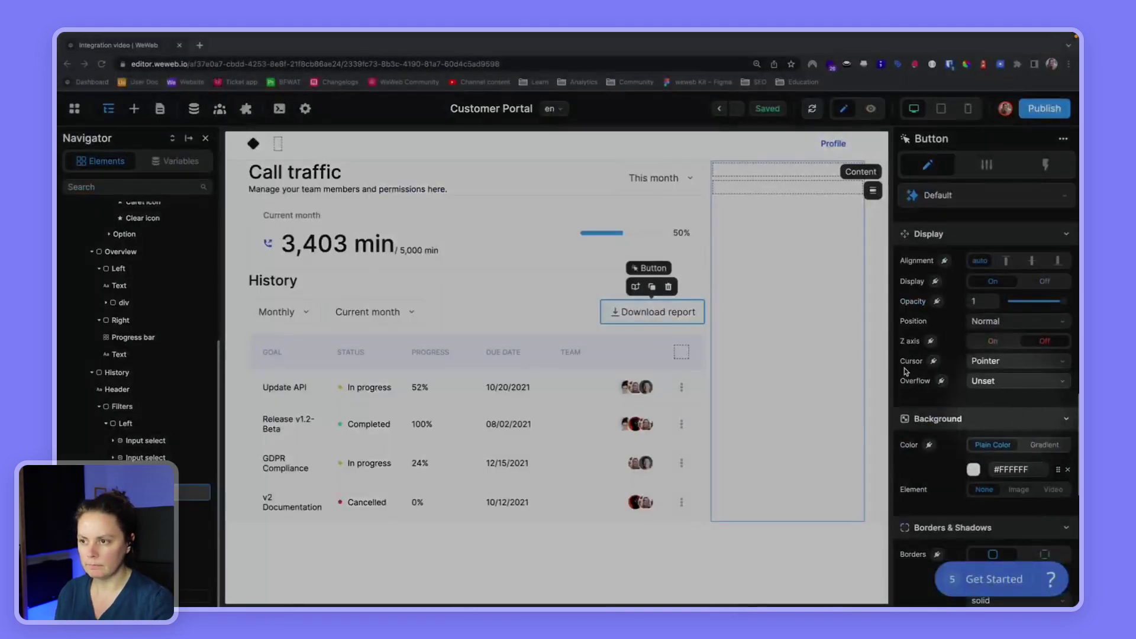
pyautogui.scroll(10, 970, 329)
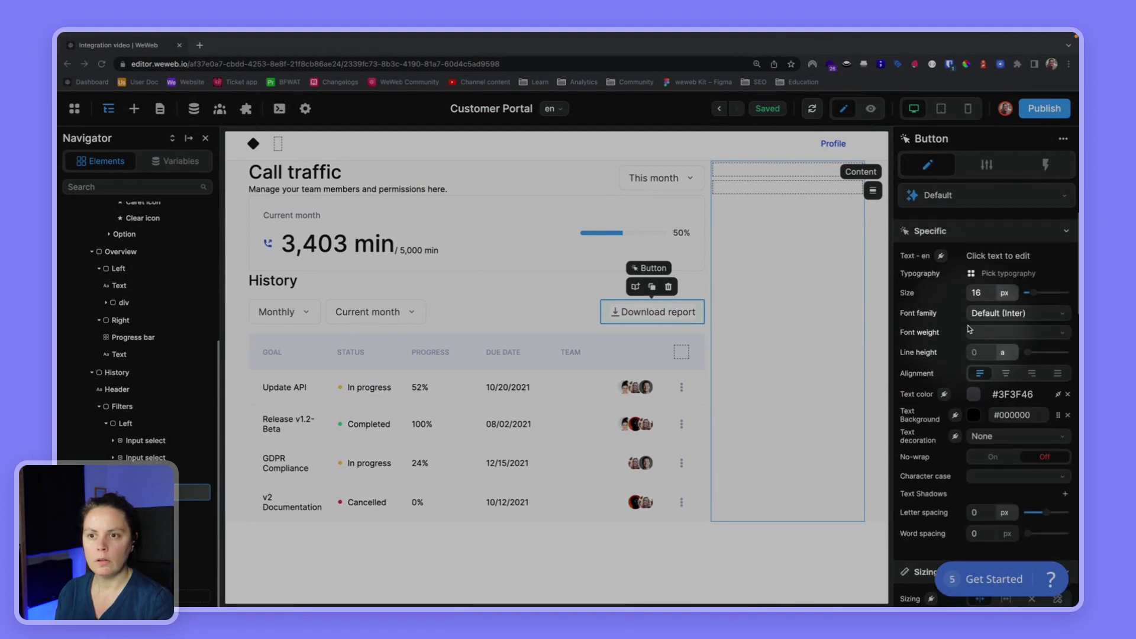
pyautogui.click(999, 333)
pyautogui.click(1006, 467)
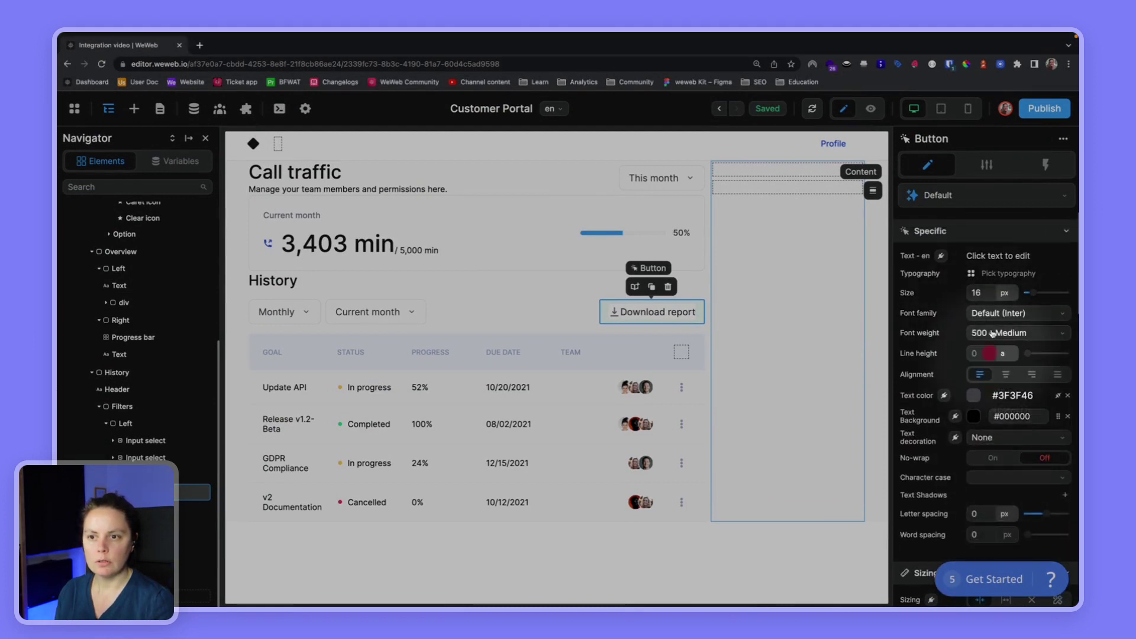
pyautogui.write('14')
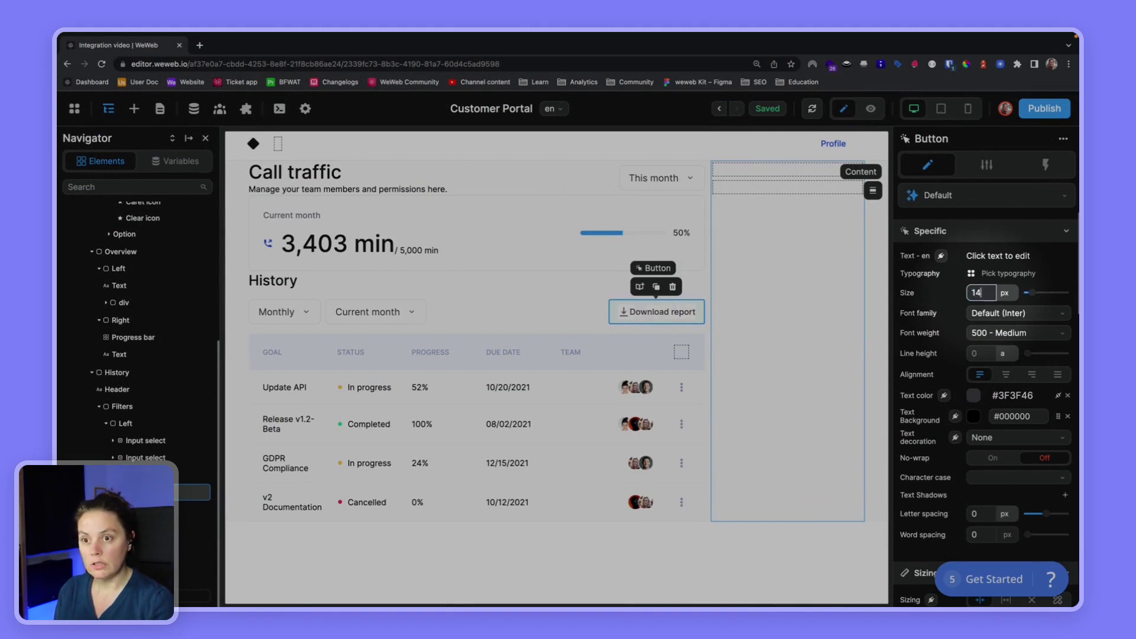
pyautogui.click(1002, 353)
pyautogui.click(1007, 368)
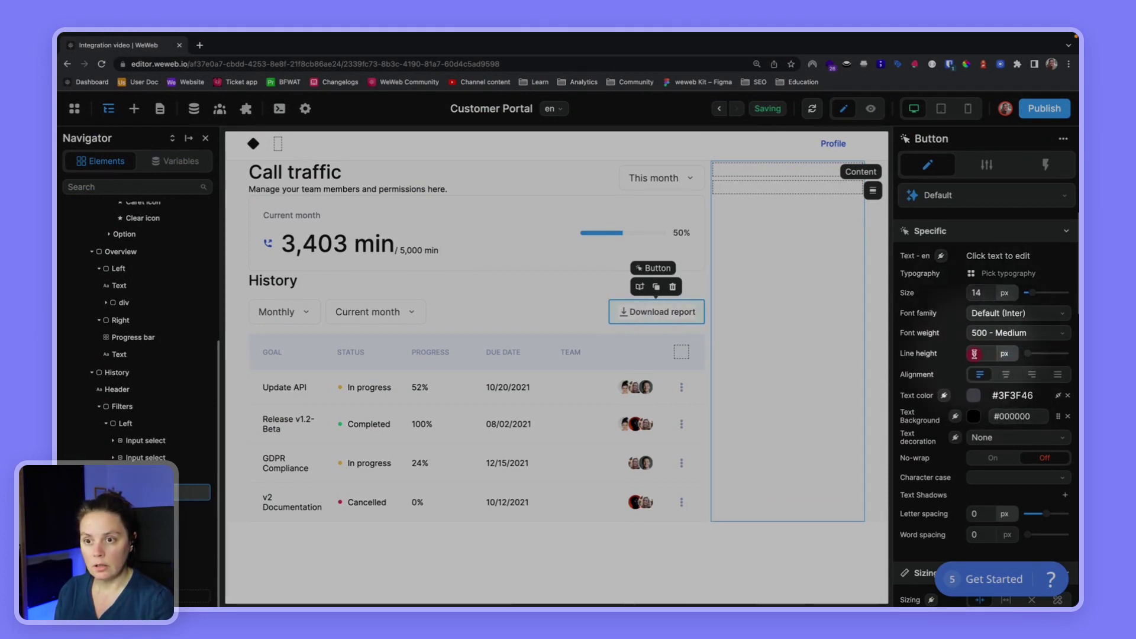
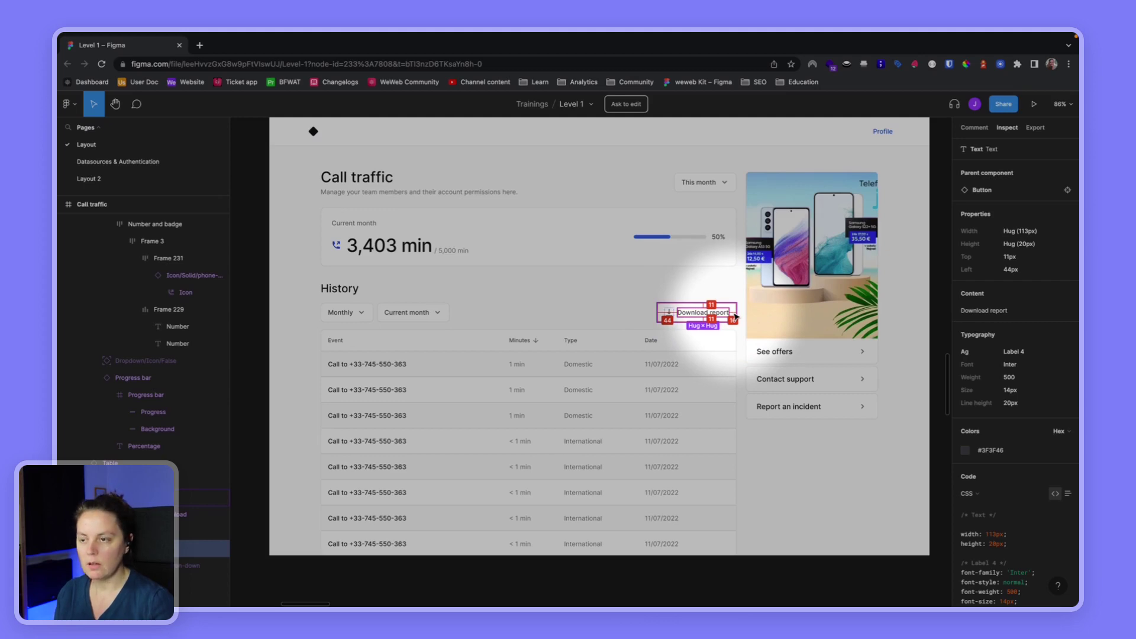
# Step: Set the Download report button's padding in WeWeb to 11 px vertical and 16 px horizontal
pyautogui.press('super+Tab')
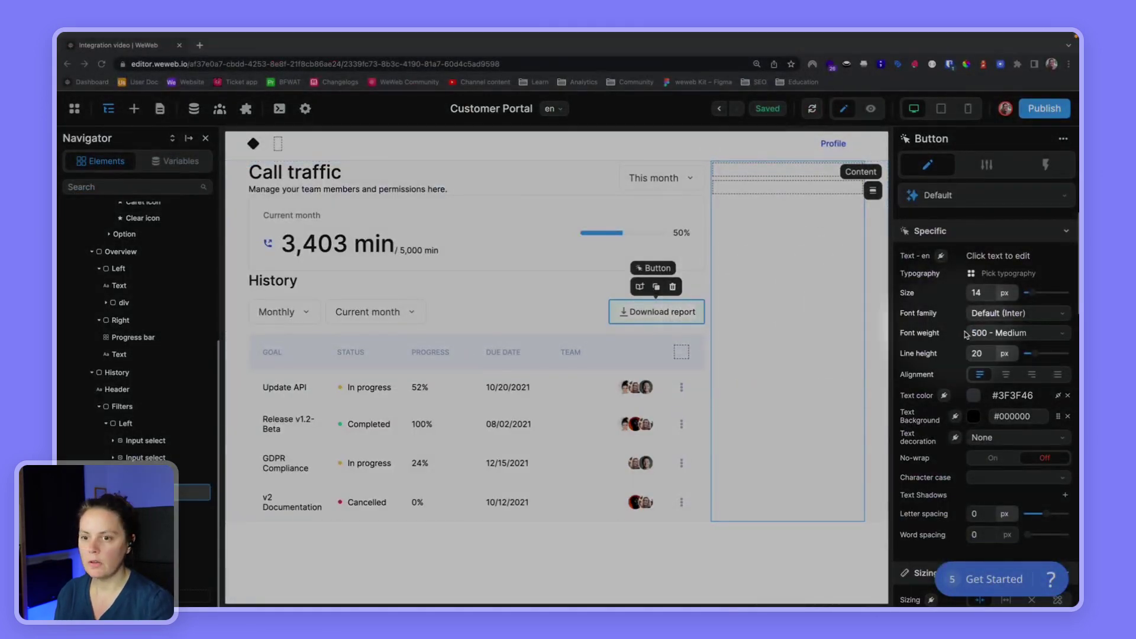
pyautogui.scroll(-6, 945, 371)
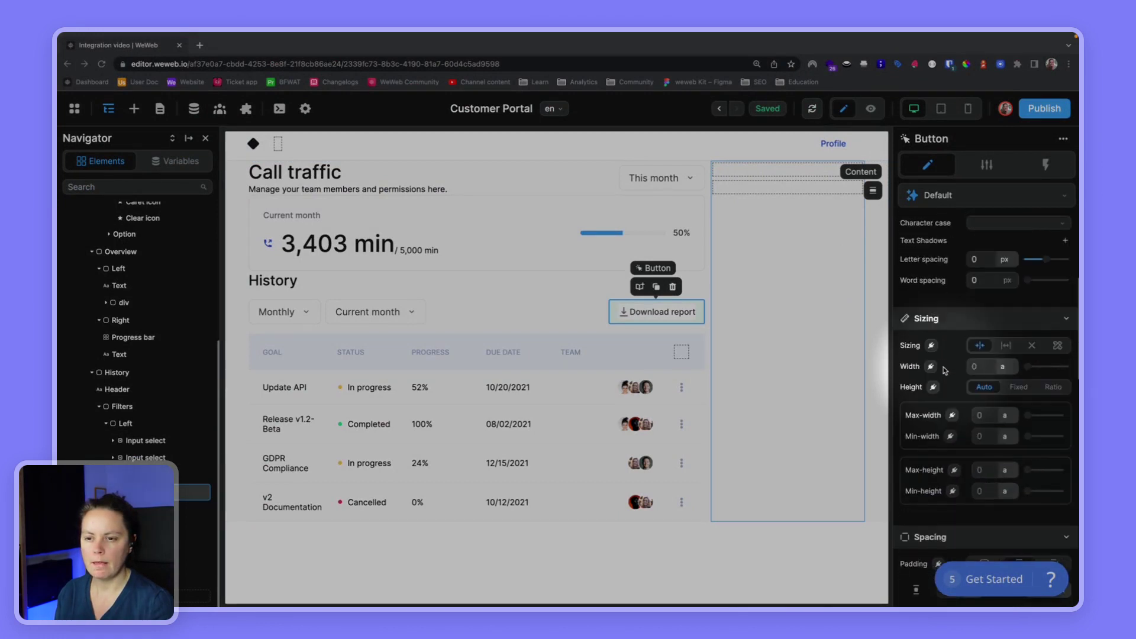
pyautogui.scroll(-2, 945, 371)
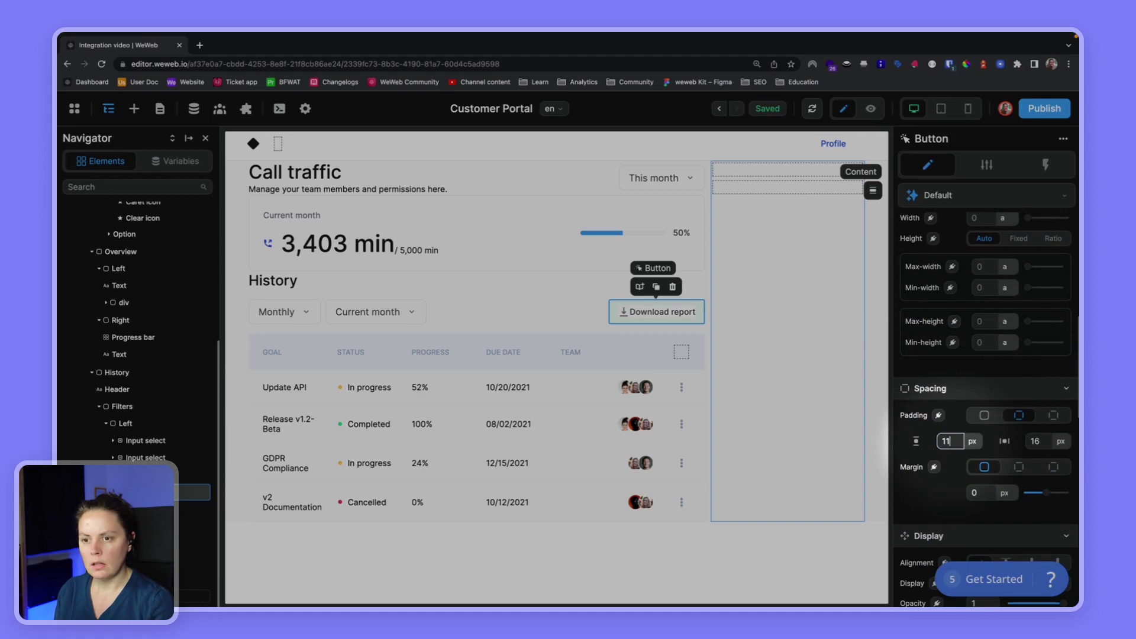
# Step: Recheck the button's spacing in Figma and set the download icon's right padding to 11 px in WeWeb
pyautogui.press('super+Tab')
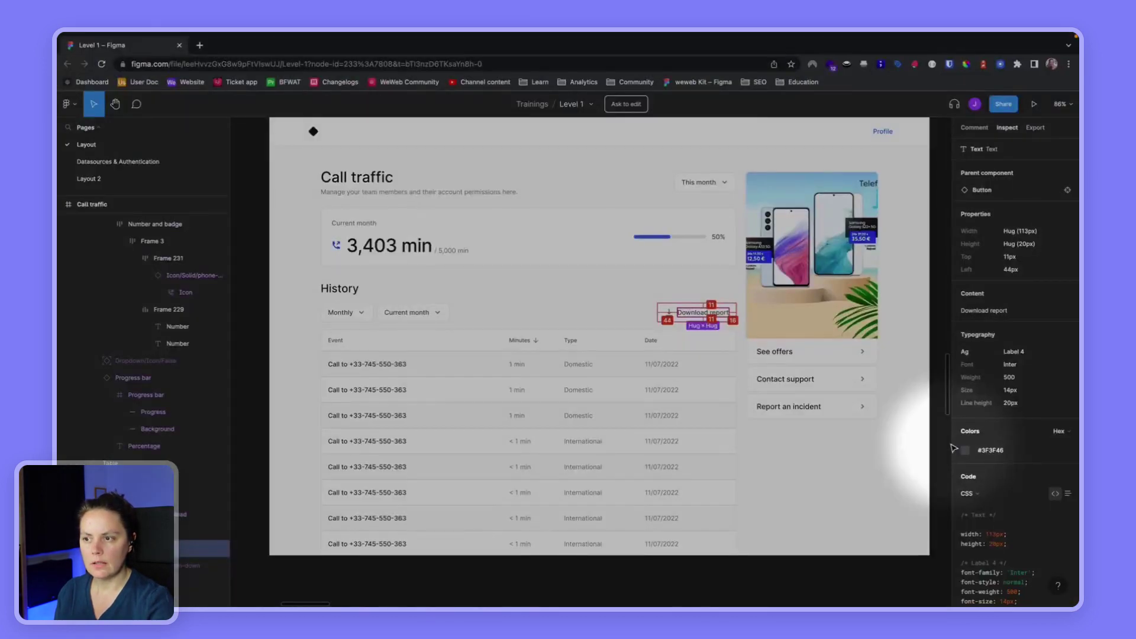
pyautogui.press('super+Tab')
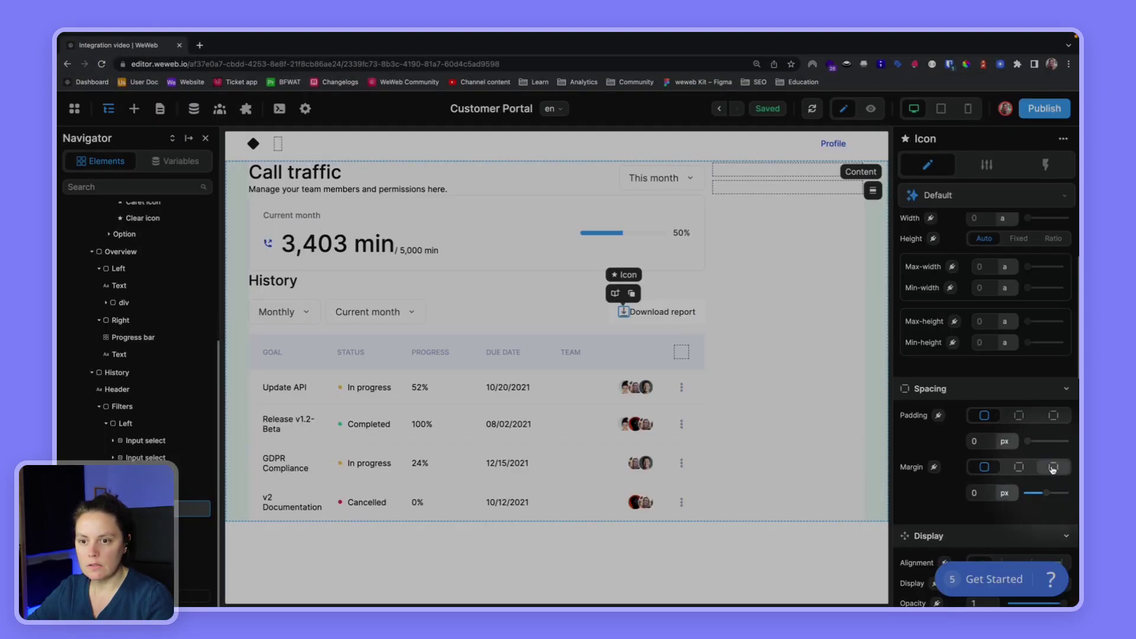
pyautogui.click(1053, 415)
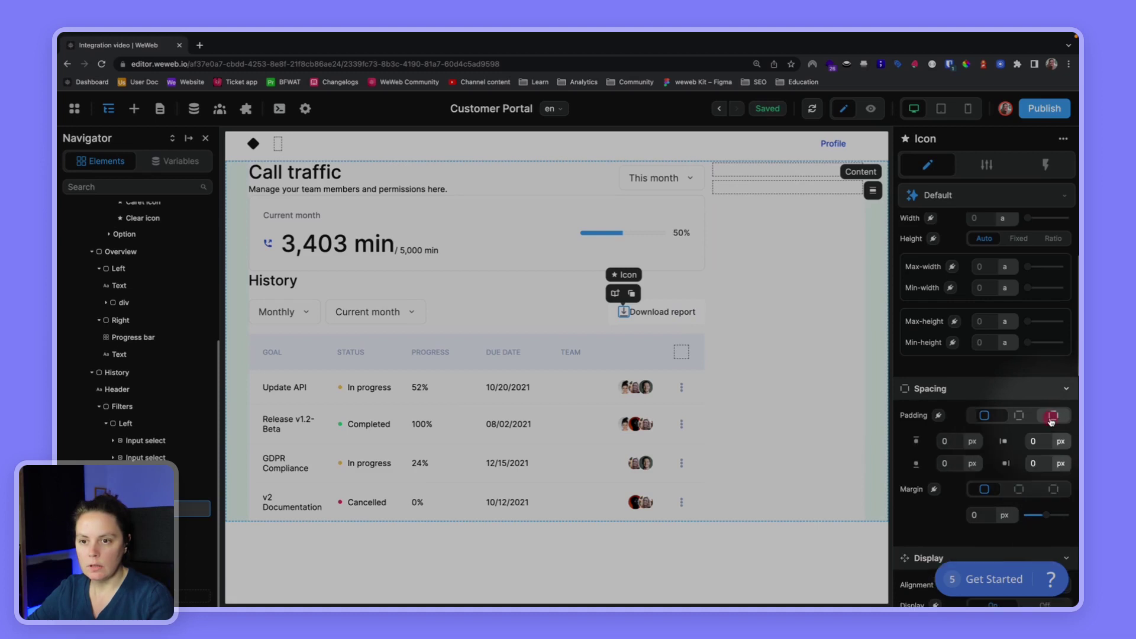
pyautogui.click(1048, 442)
pyautogui.click(1043, 464)
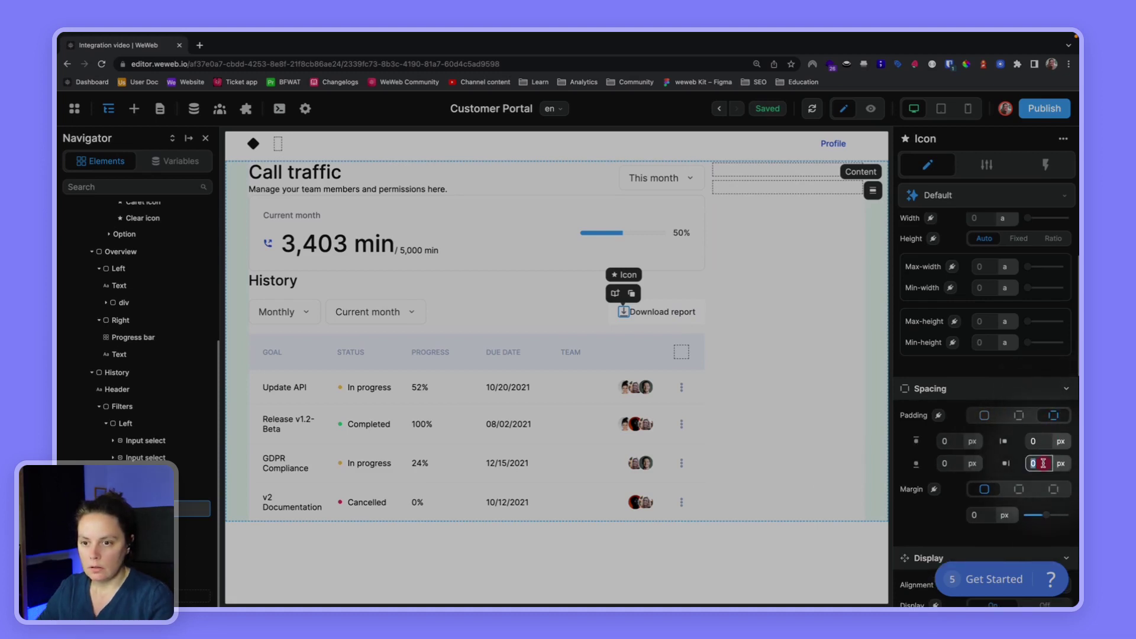
pyautogui.write('11')
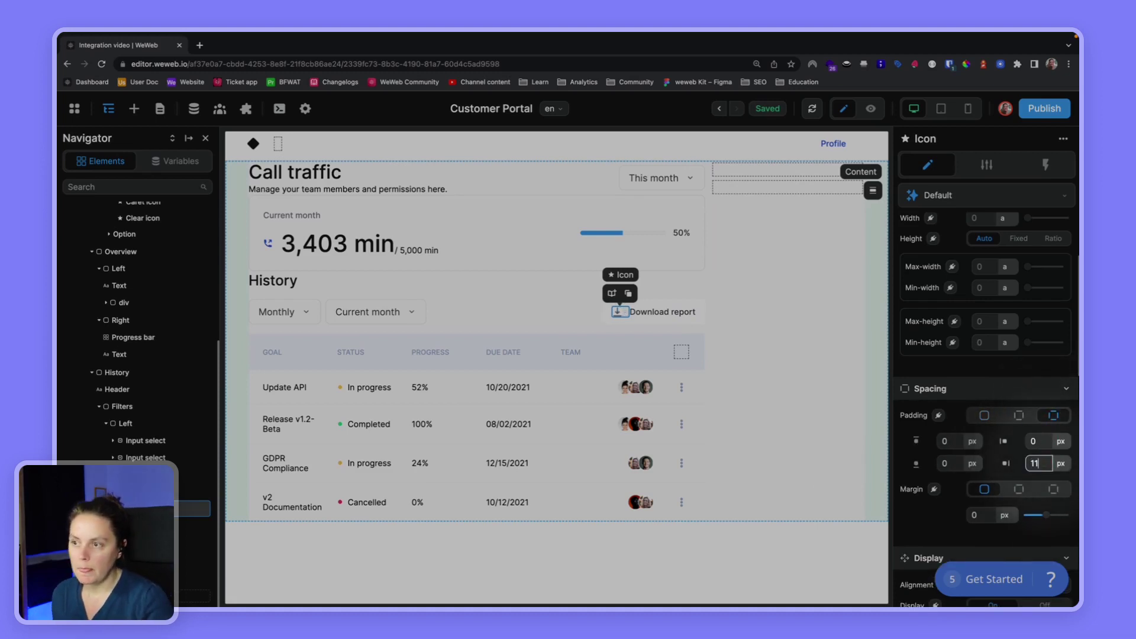
# Step: Inspect the Download report button's properties in Figma and set its corner radius to 8 px in WeWeb
pyautogui.click(688, 307)
pyautogui.press('super+grave')
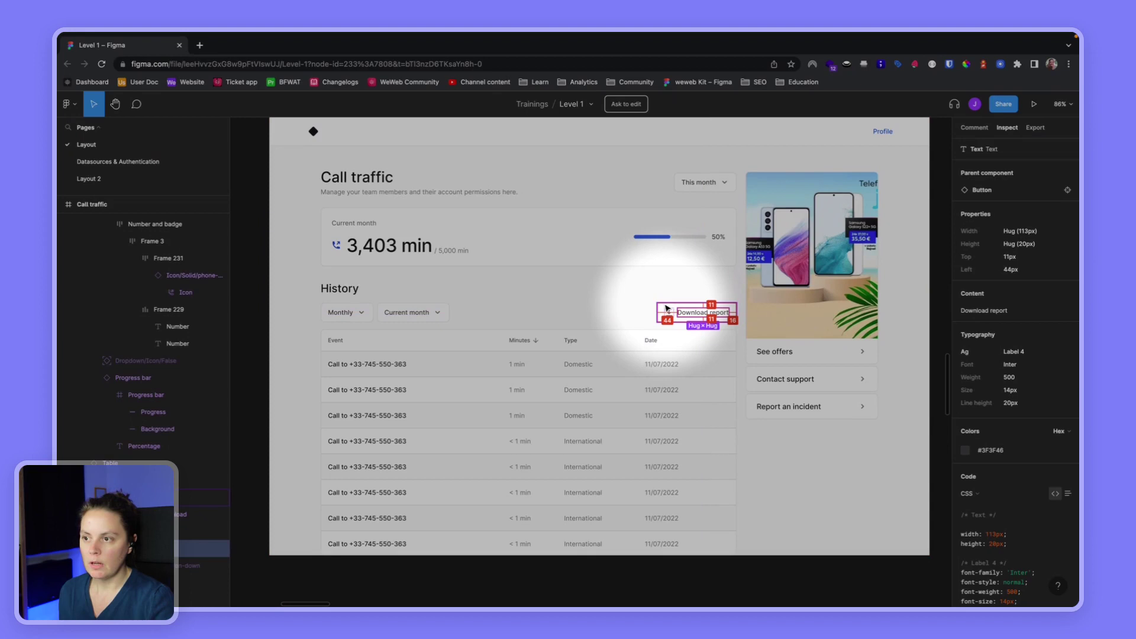
pyautogui.click(666, 308)
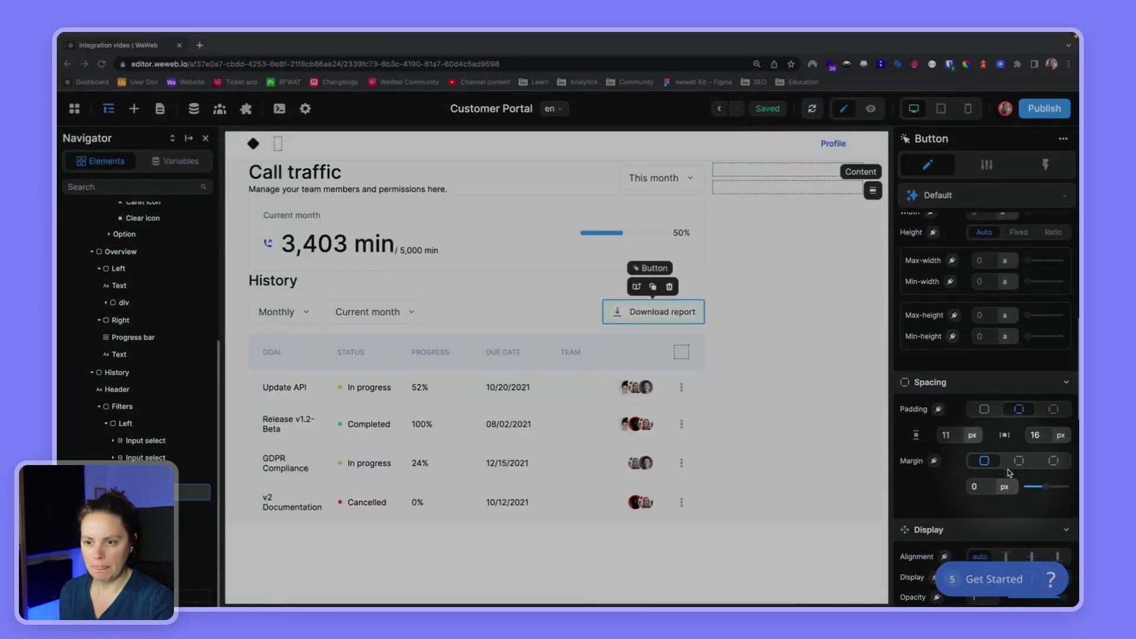
pyautogui.scroll(-4, 1009, 472)
pyautogui.scroll(-5, 1007, 470)
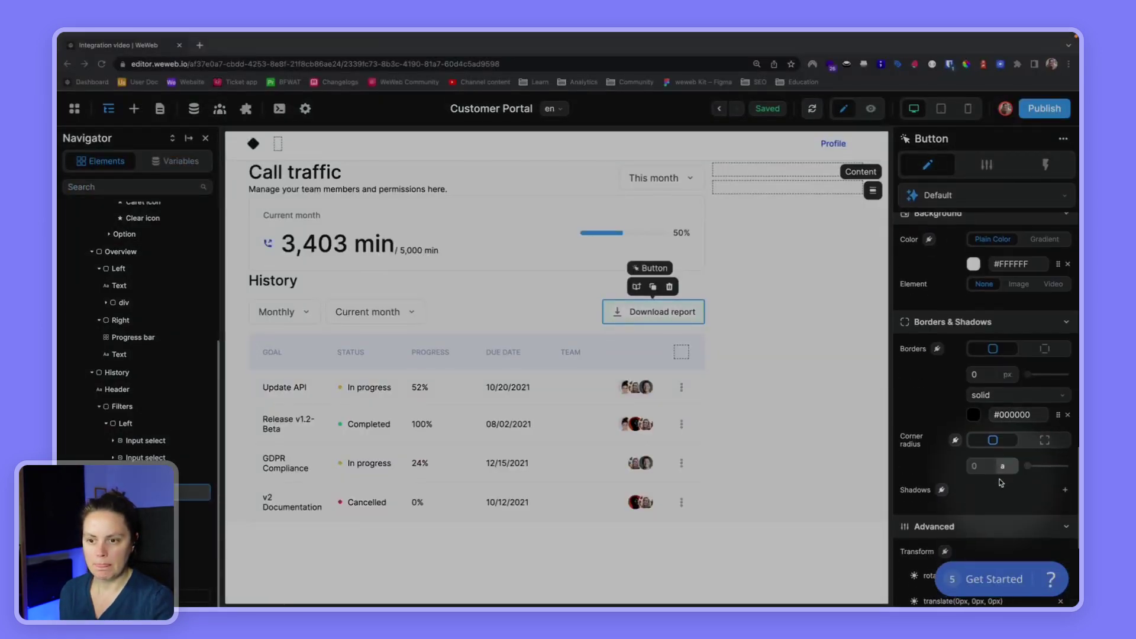
pyautogui.click(1005, 465)
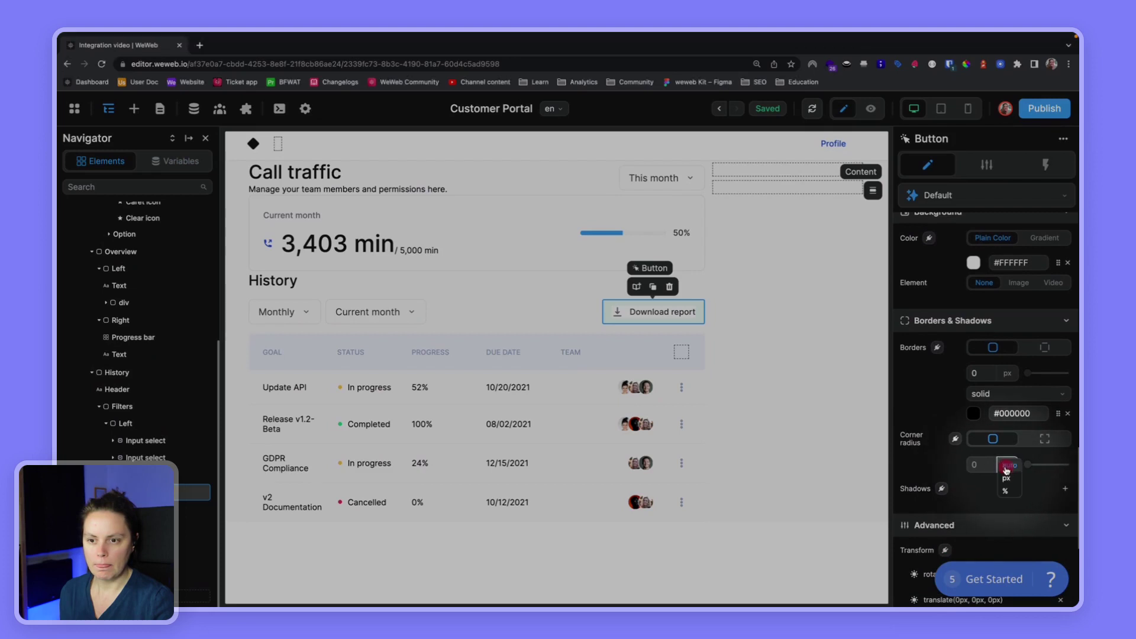
pyautogui.click(1008, 479)
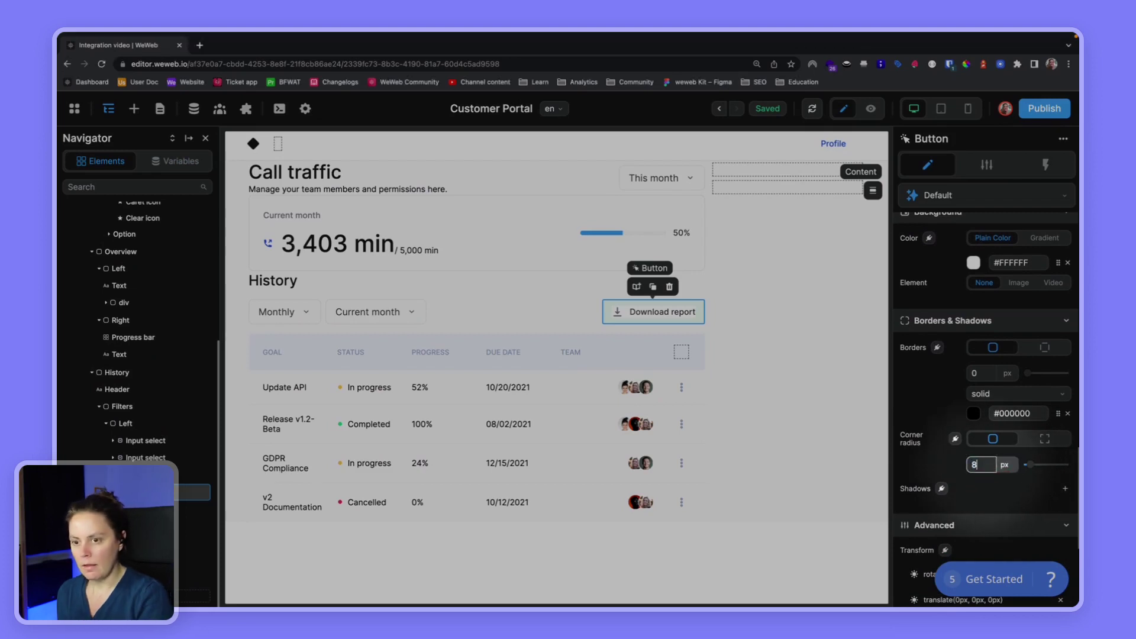
pyautogui.click(918, 467)
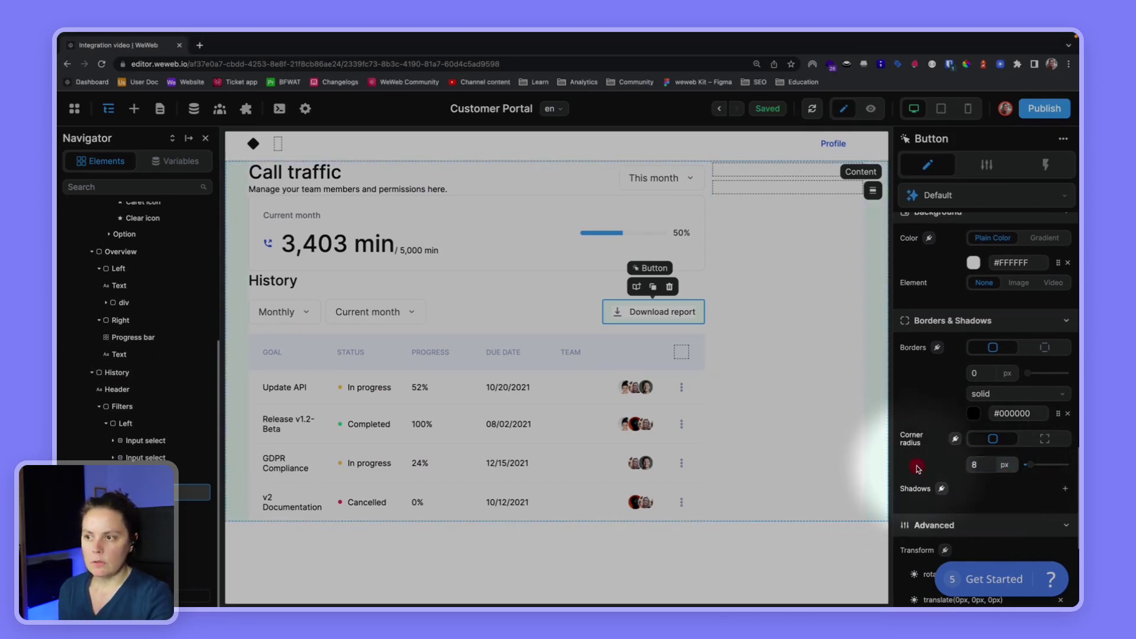
# Step: Check the Download report button's border in Figma and give it a 1 px solid border in Gray 200 in WeWeb
pyautogui.press('super+grave')
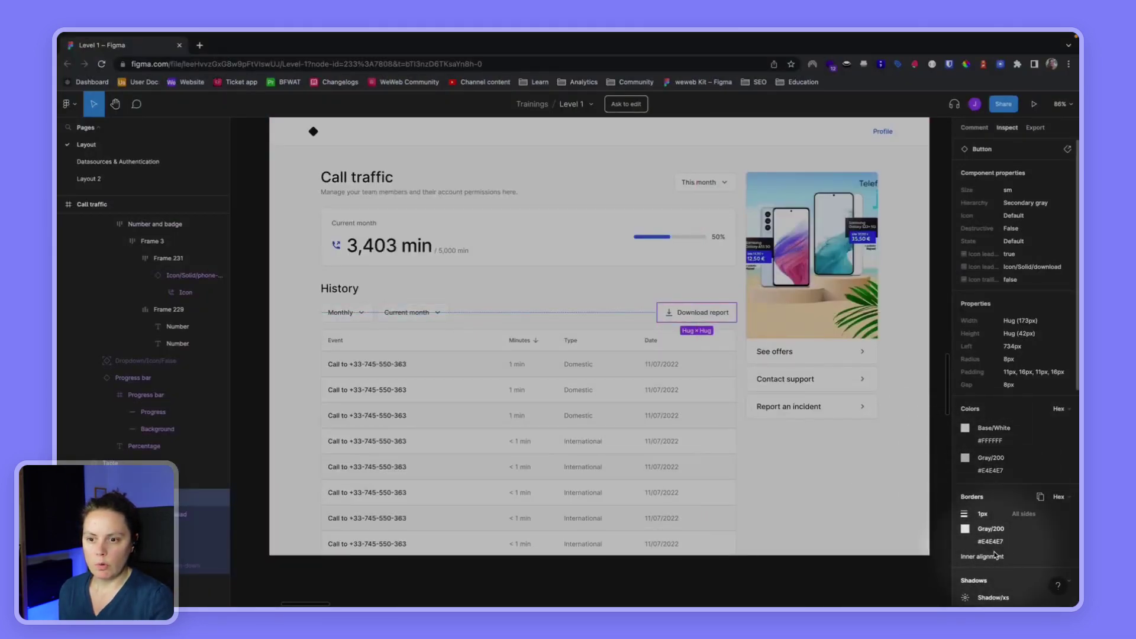
pyautogui.press('super+grave')
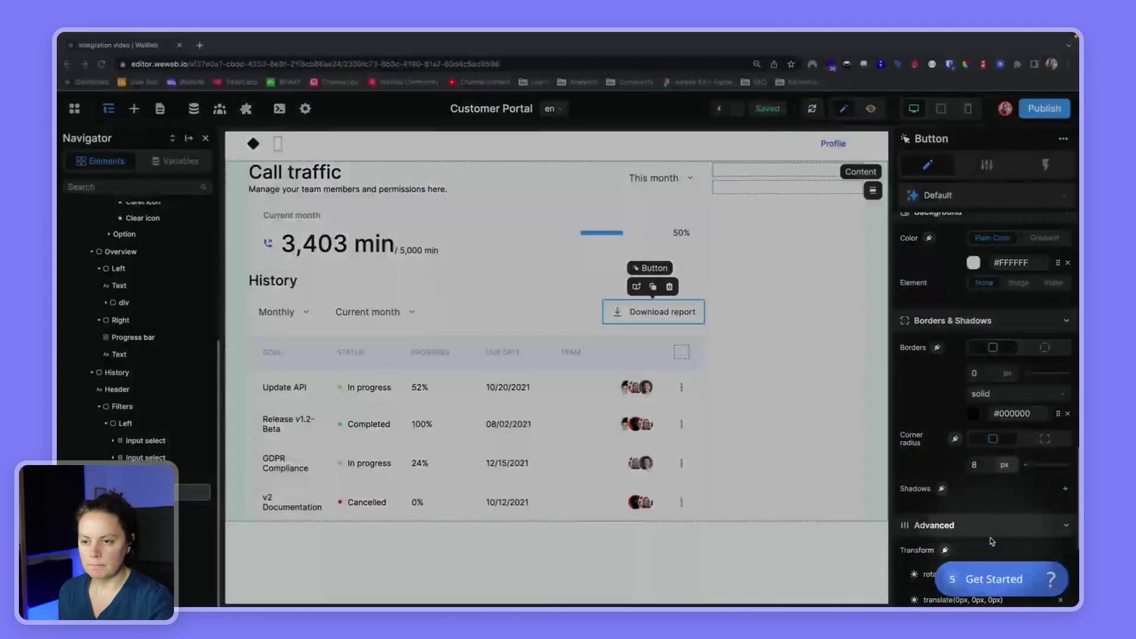
pyautogui.doubleClick(973, 374)
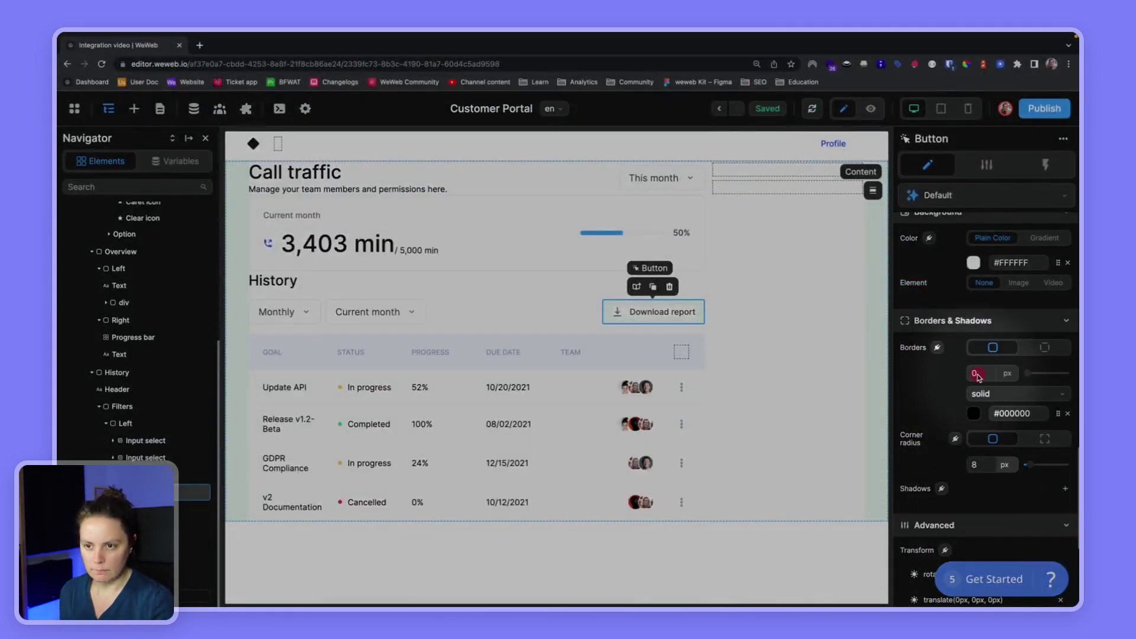
pyautogui.write('1')
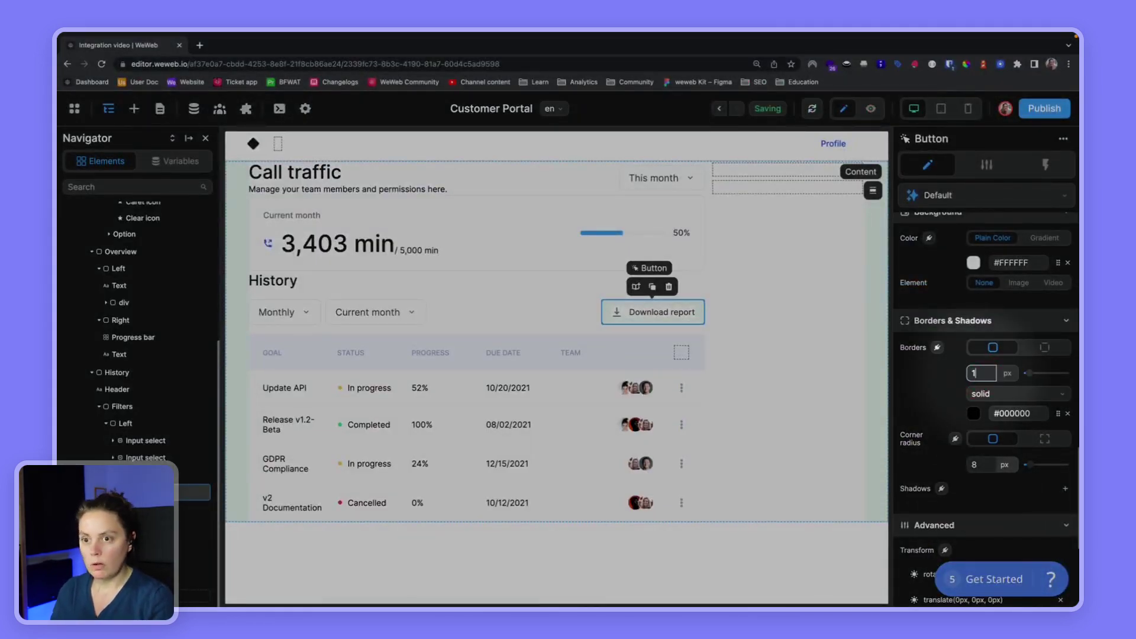
pyautogui.click(1059, 420)
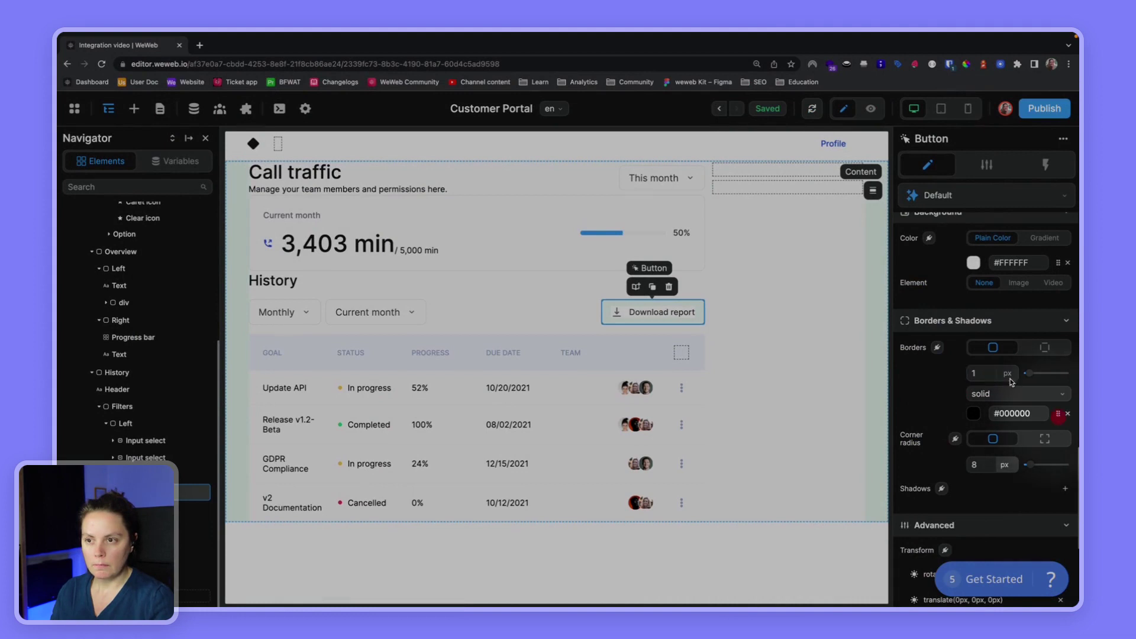
pyautogui.click(1059, 416)
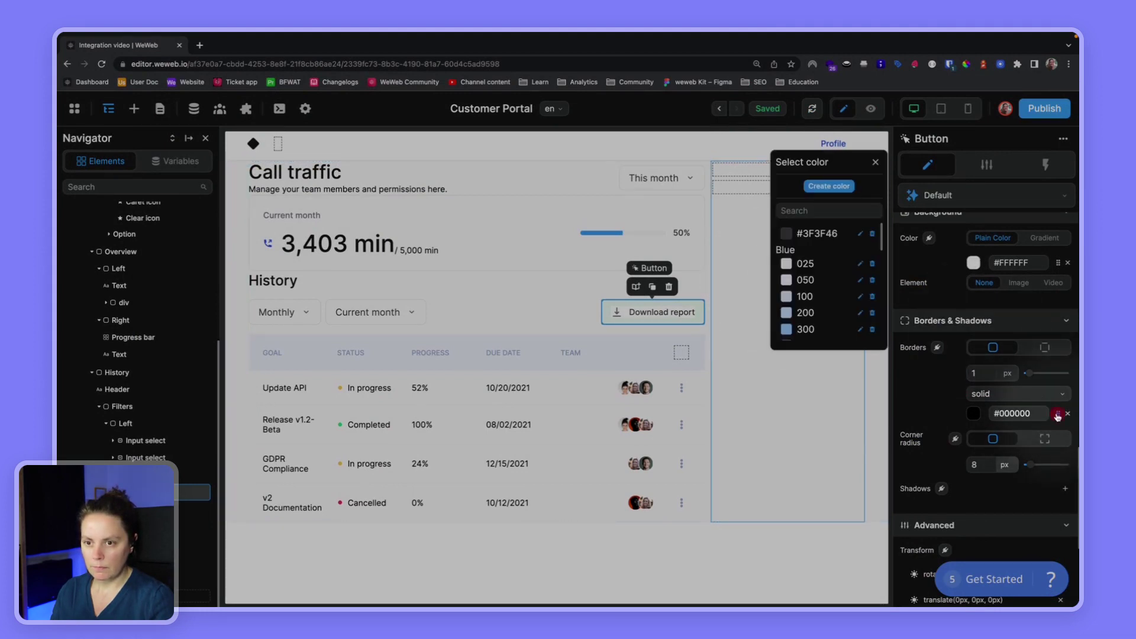
pyautogui.click(817, 210)
pyautogui.write('gra')
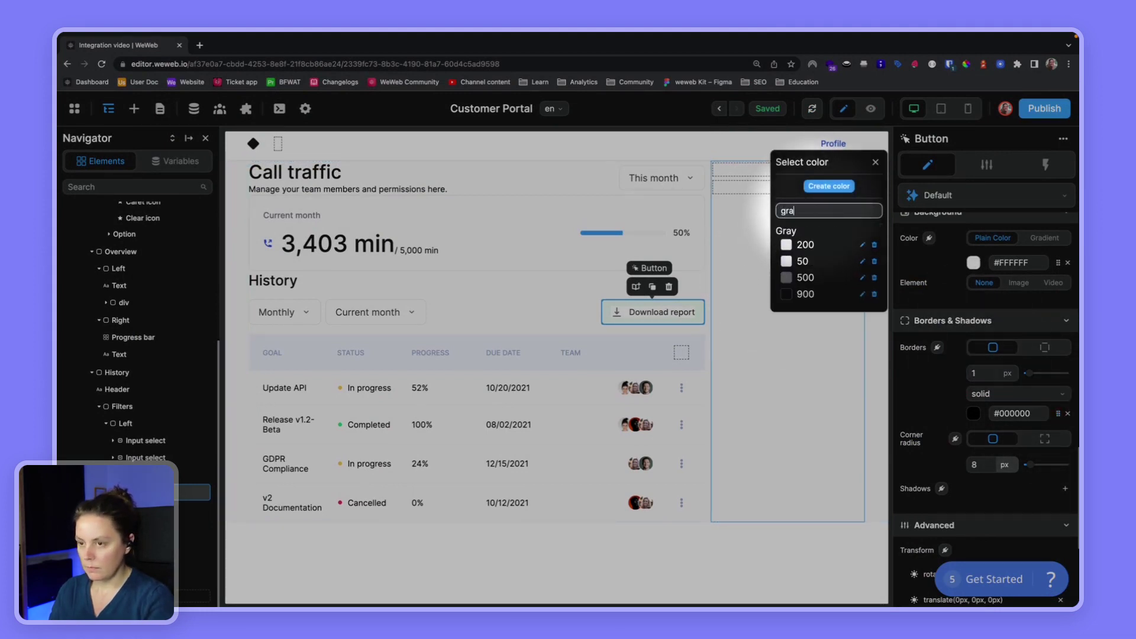
pyautogui.write('y')
pyautogui.click(810, 244)
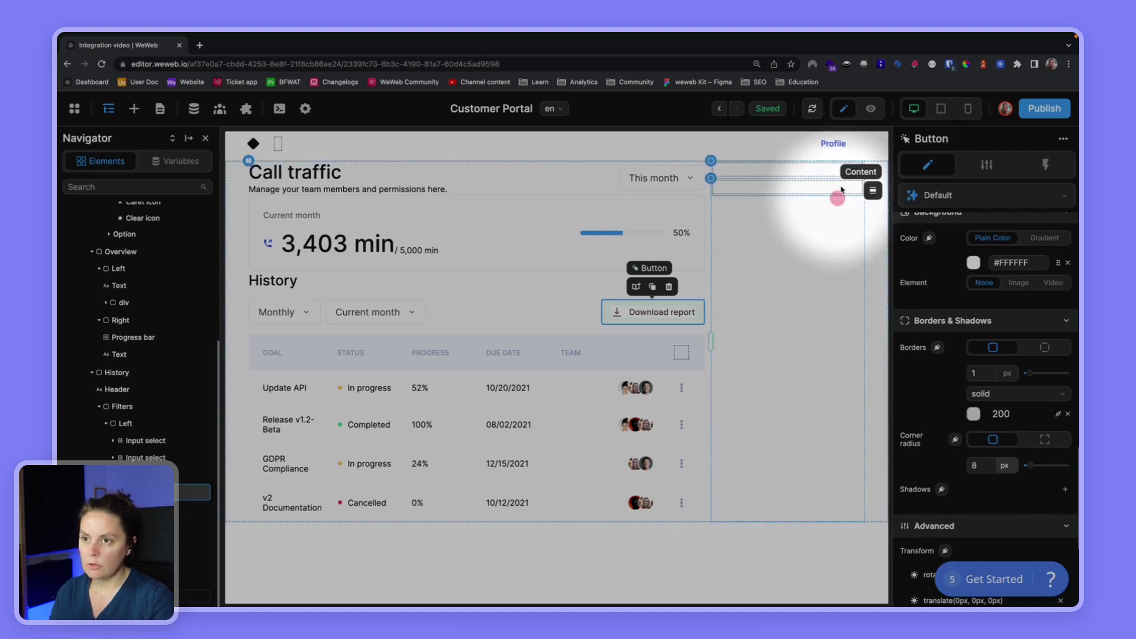
pyautogui.click(766, 382)
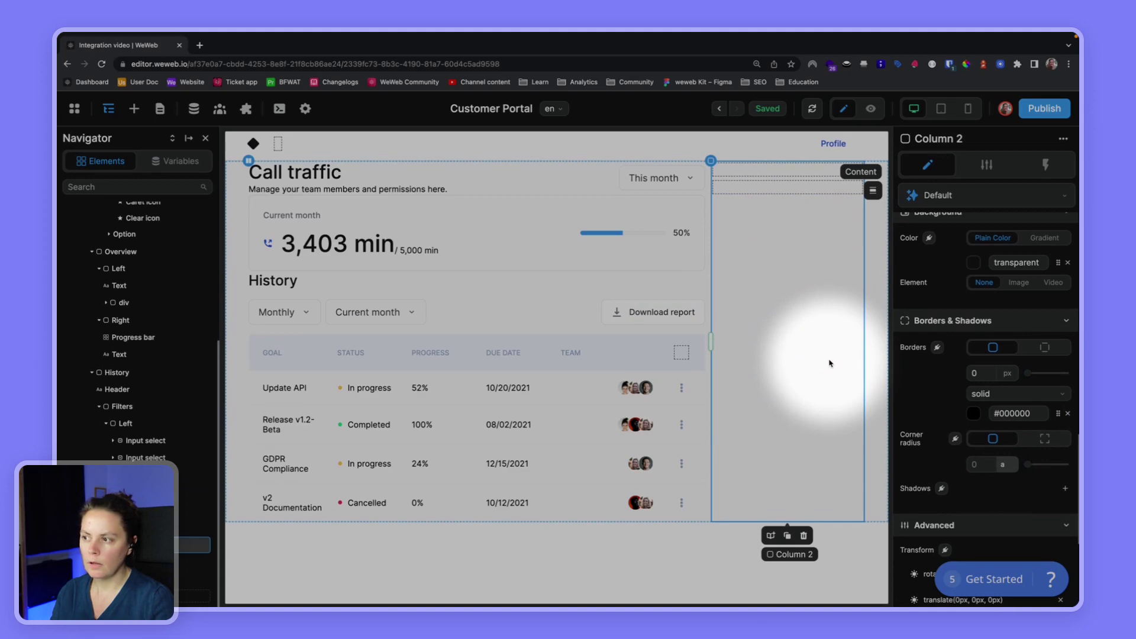
# Step: Check the filter label typography in Figma and set the Current month placeholder to 14 px, 500 - Medium, 20 px line height in WeWeb
pyautogui.click(368, 314)
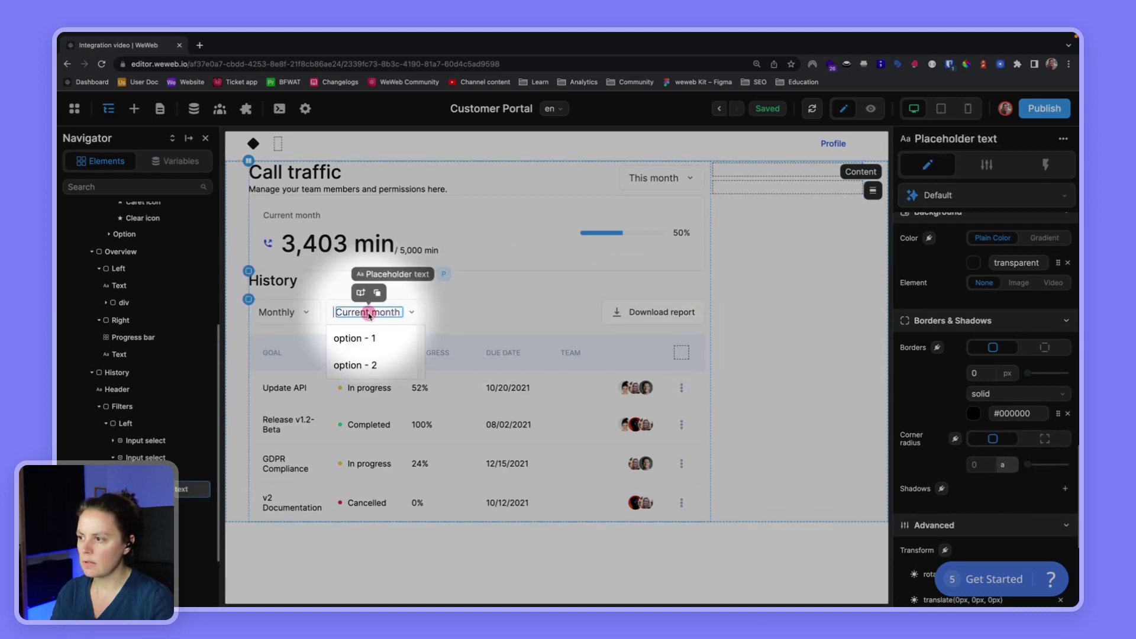
pyautogui.hotkey('ctrl', 'Right')
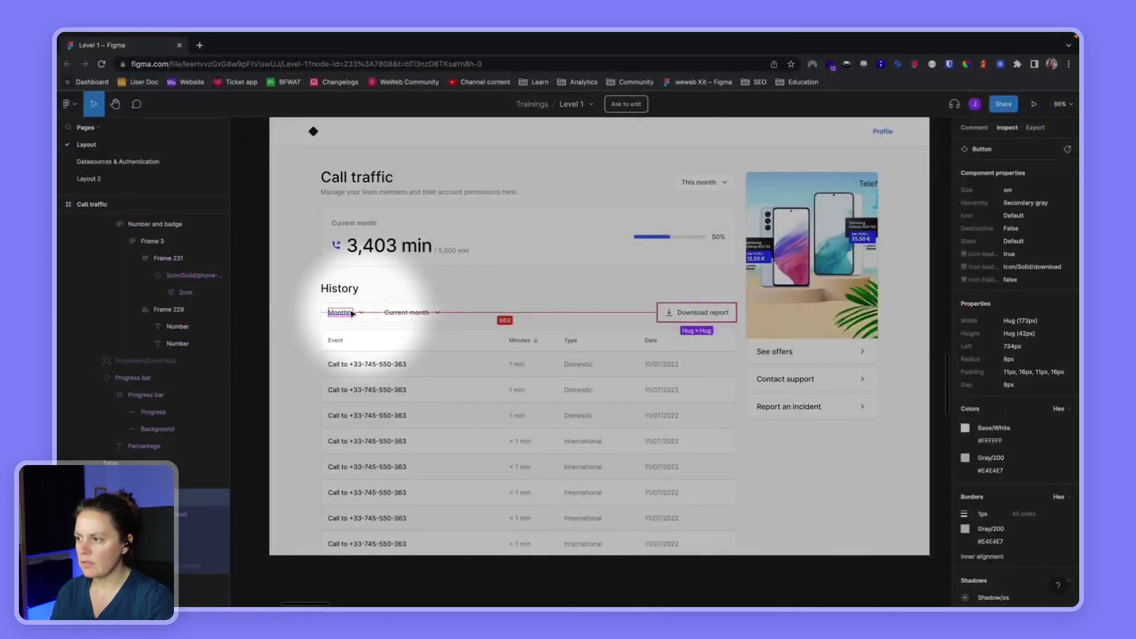
pyautogui.click(341, 315)
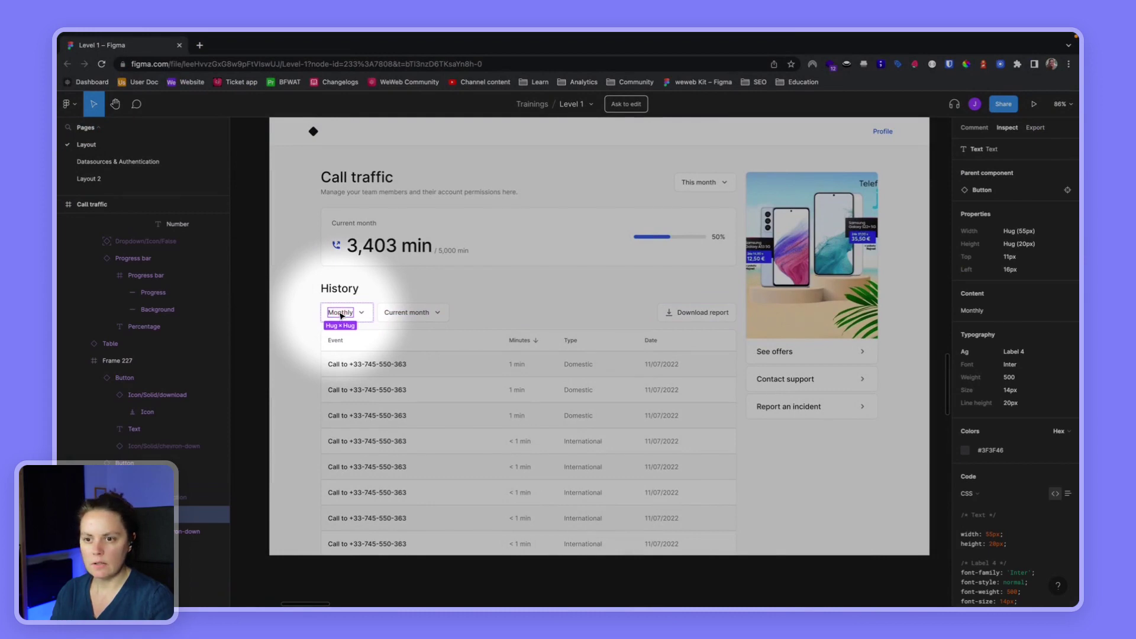
pyautogui.click(408, 314)
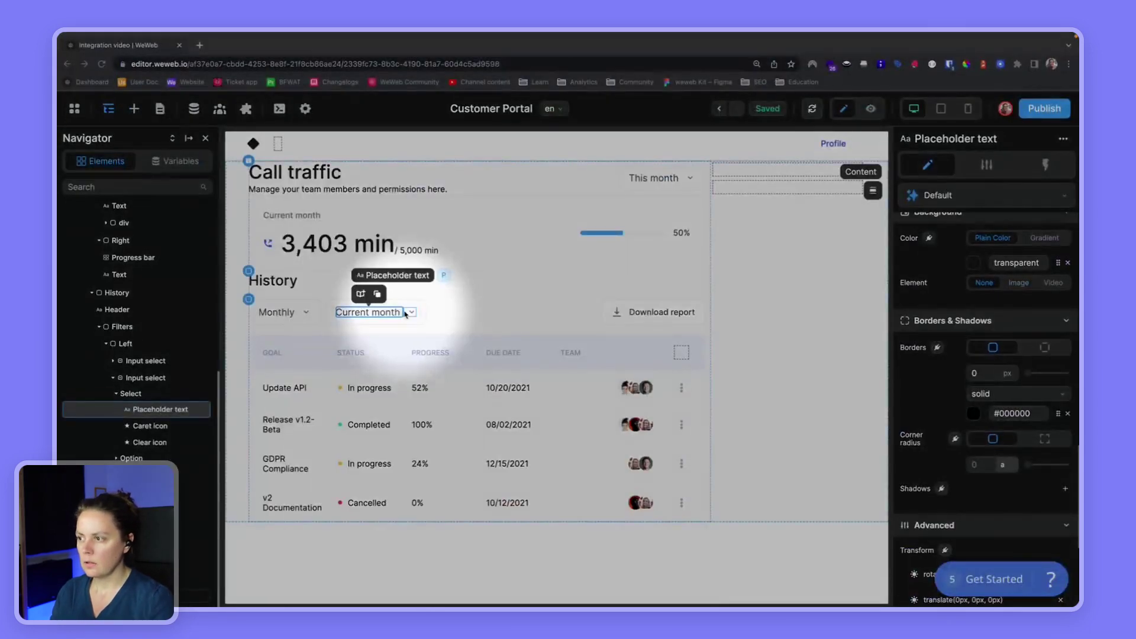
pyautogui.scroll(10, 992, 331)
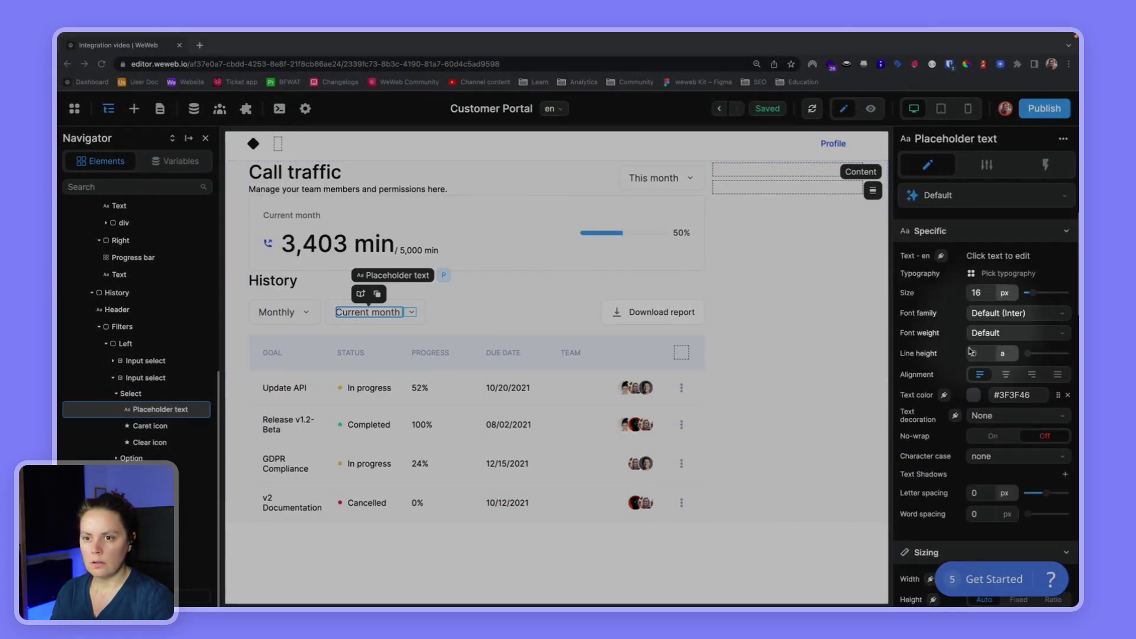
pyautogui.click(1006, 354)
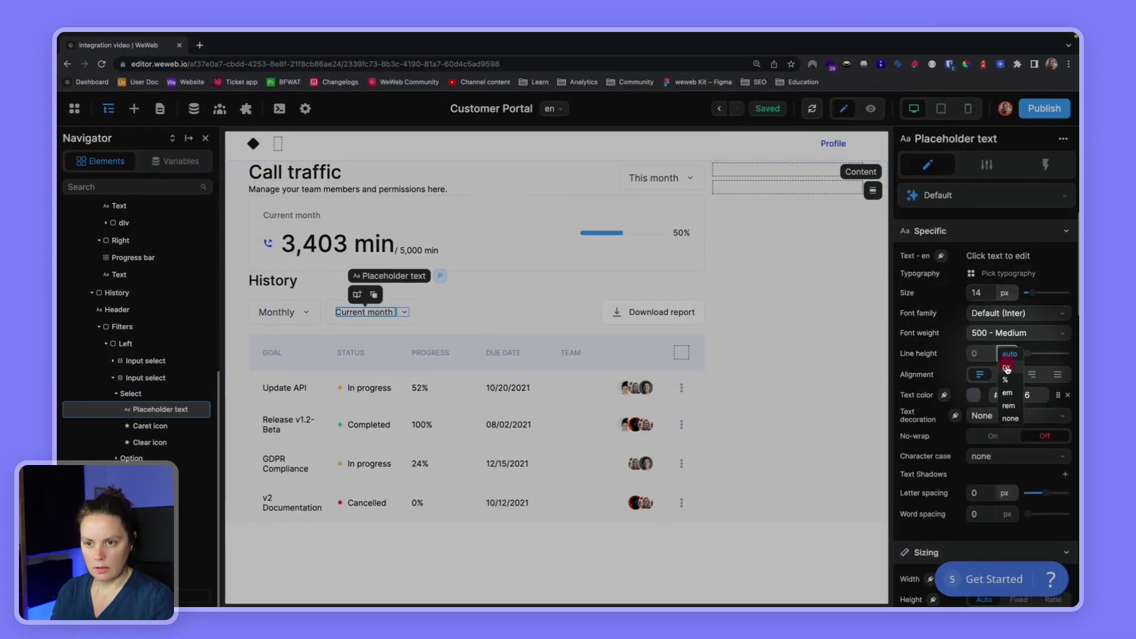
pyautogui.click(1011, 379)
pyautogui.click(987, 354)
pyautogui.write('20')
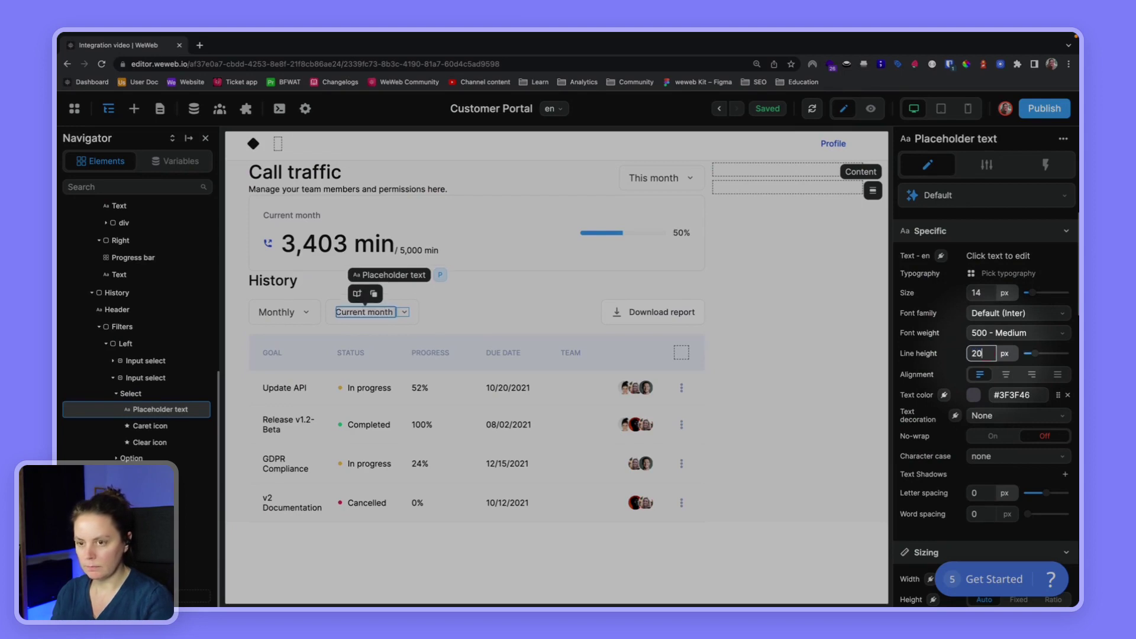
# Step: Set the Monthly filter's placeholder text to 14 px size, 20 px line height and 500 - Medium weight
pyautogui.click(276, 312)
pyautogui.click(980, 292)
pyautogui.write('14')
pyautogui.click(1003, 354)
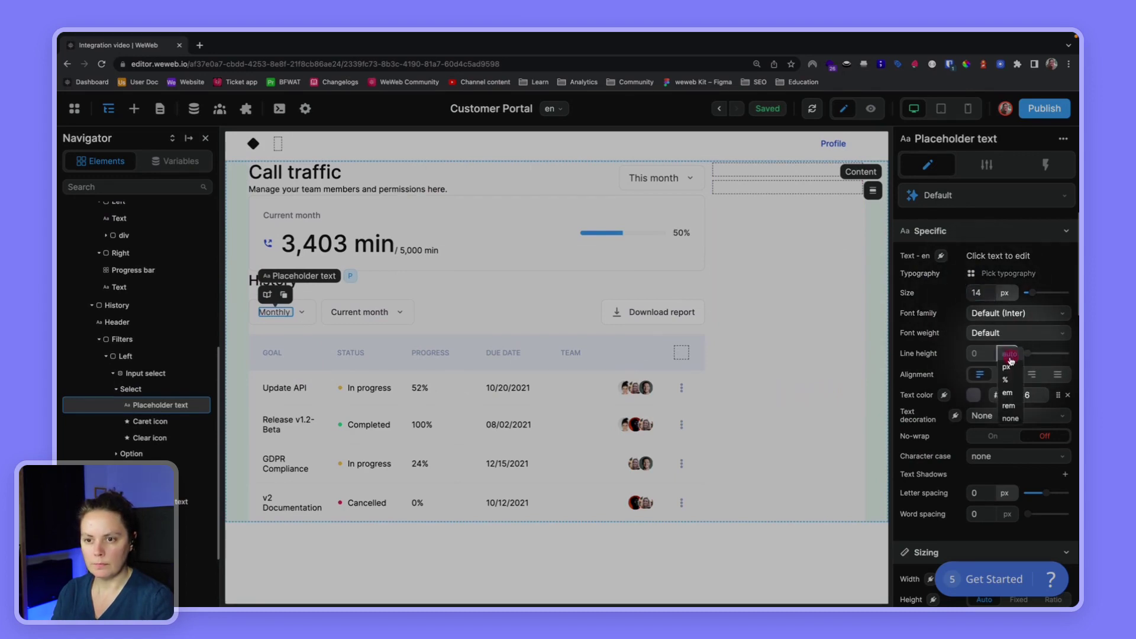
pyautogui.click(1004, 363)
pyautogui.click(986, 354)
pyautogui.write('20')
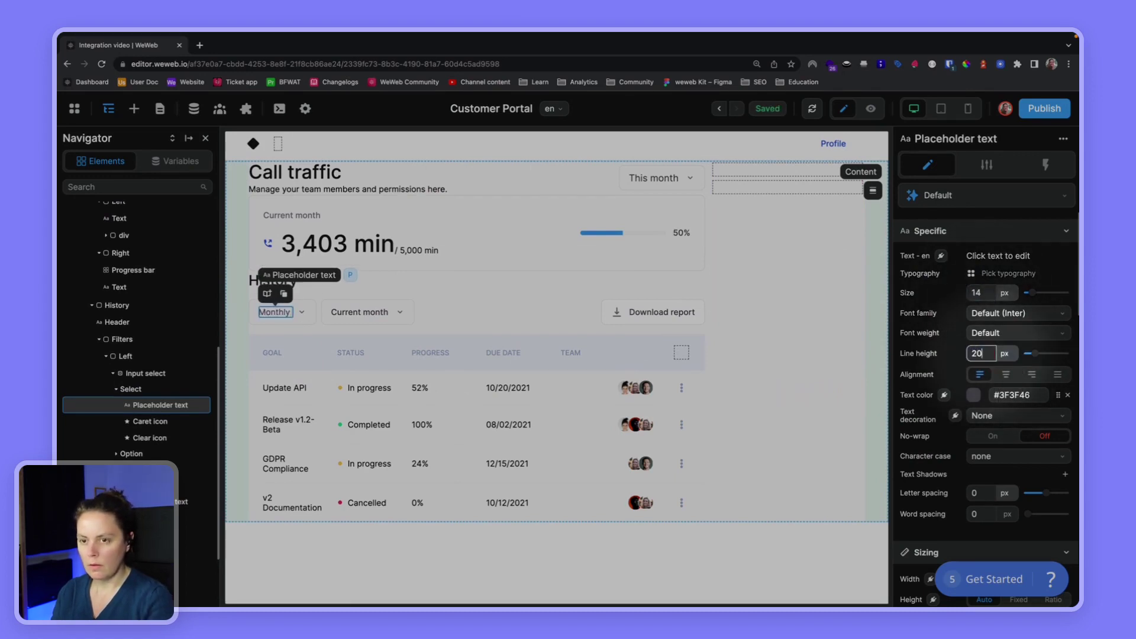
pyautogui.click(994, 332)
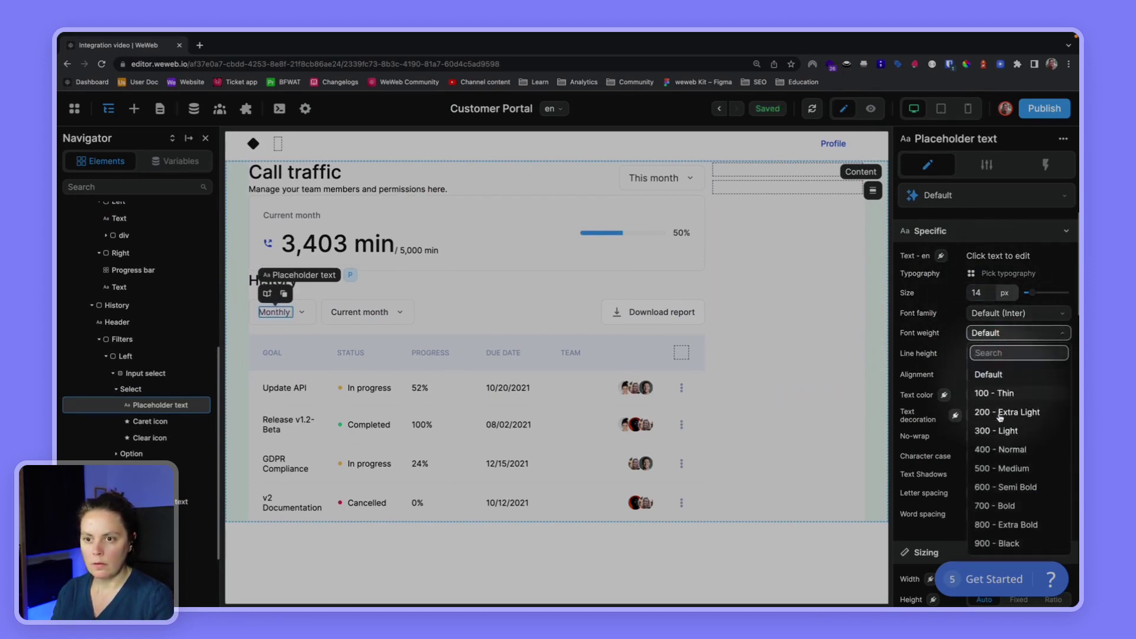
pyautogui.click(1009, 469)
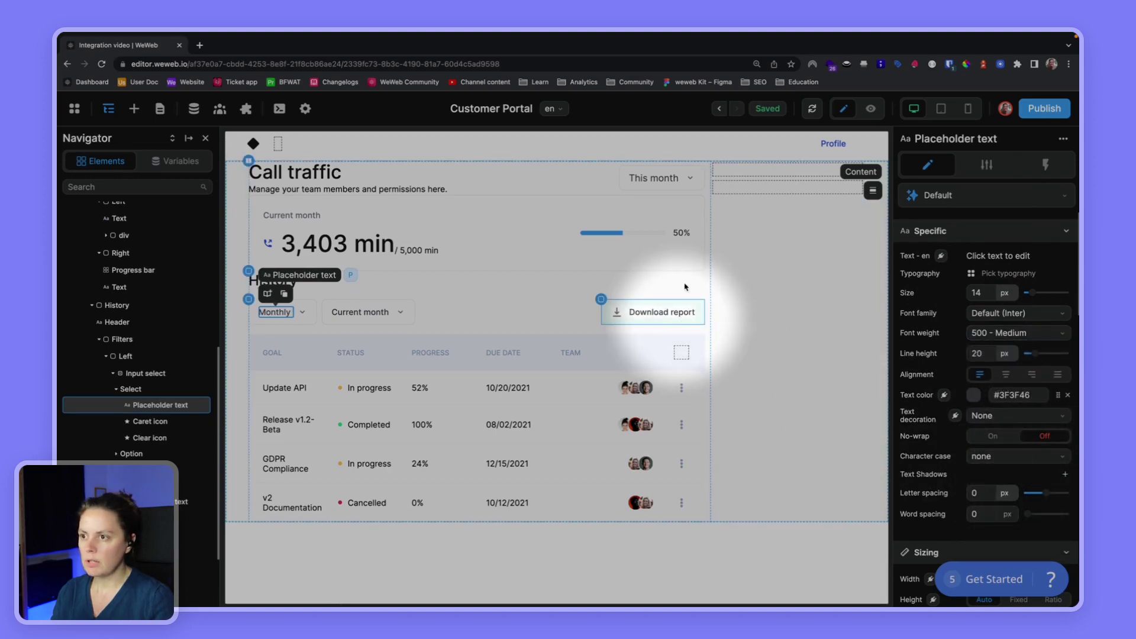
# Step: Check the This month label in Figma and set its header placeholder in WeWeb to 500 - Medium, 14 px size and 20 px line height
pyautogui.click(665, 178)
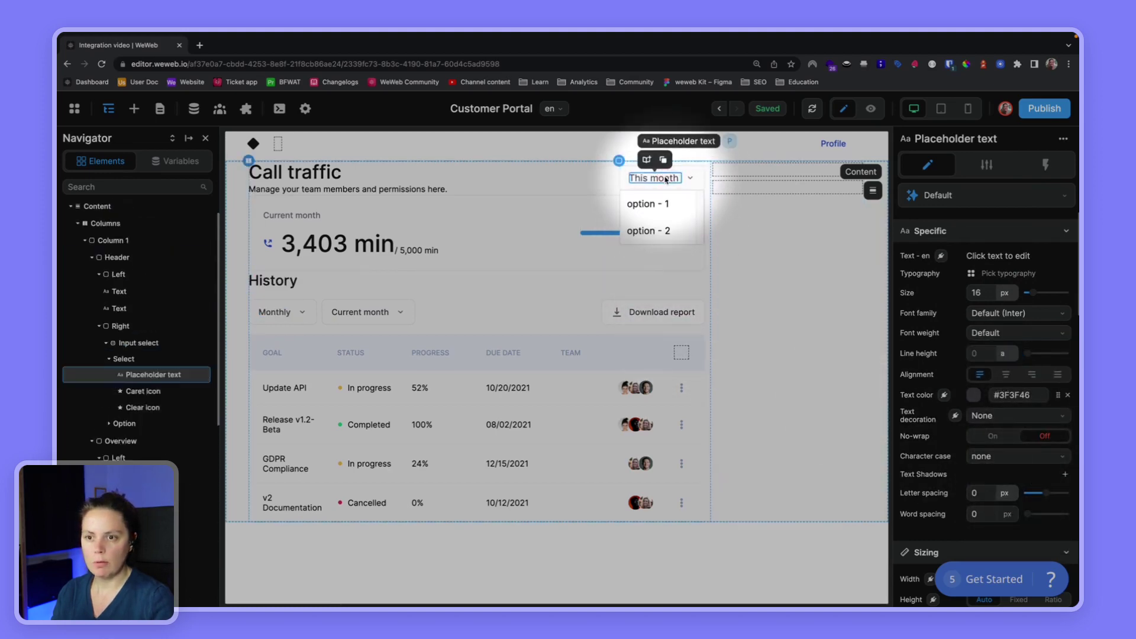
pyautogui.press('super+grave')
pyautogui.click(700, 184)
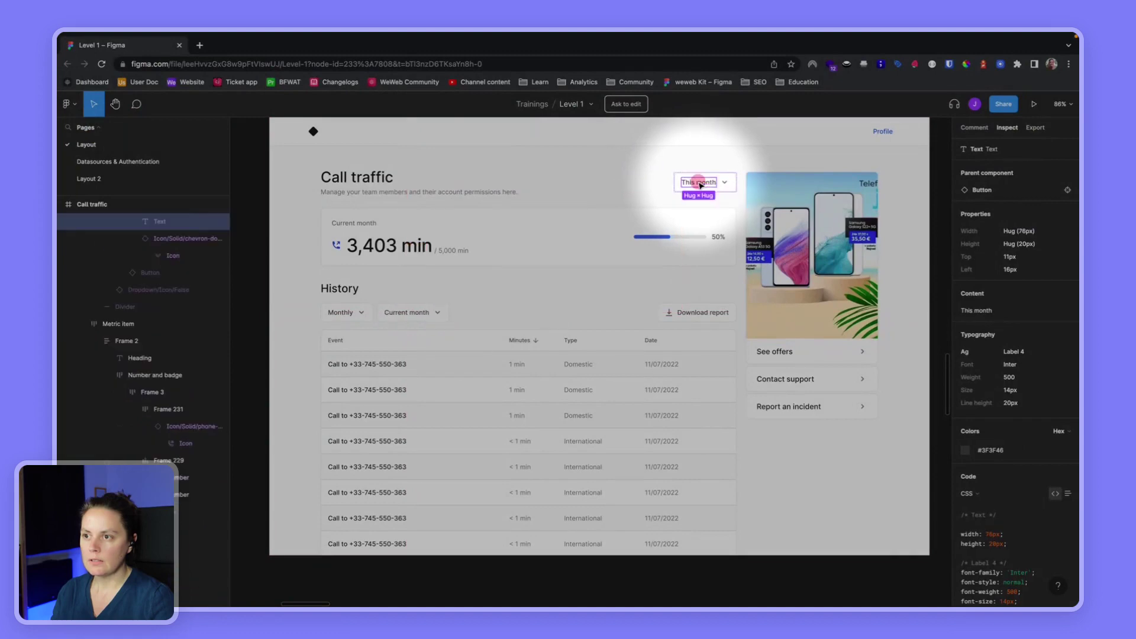
pyautogui.press('super+grave')
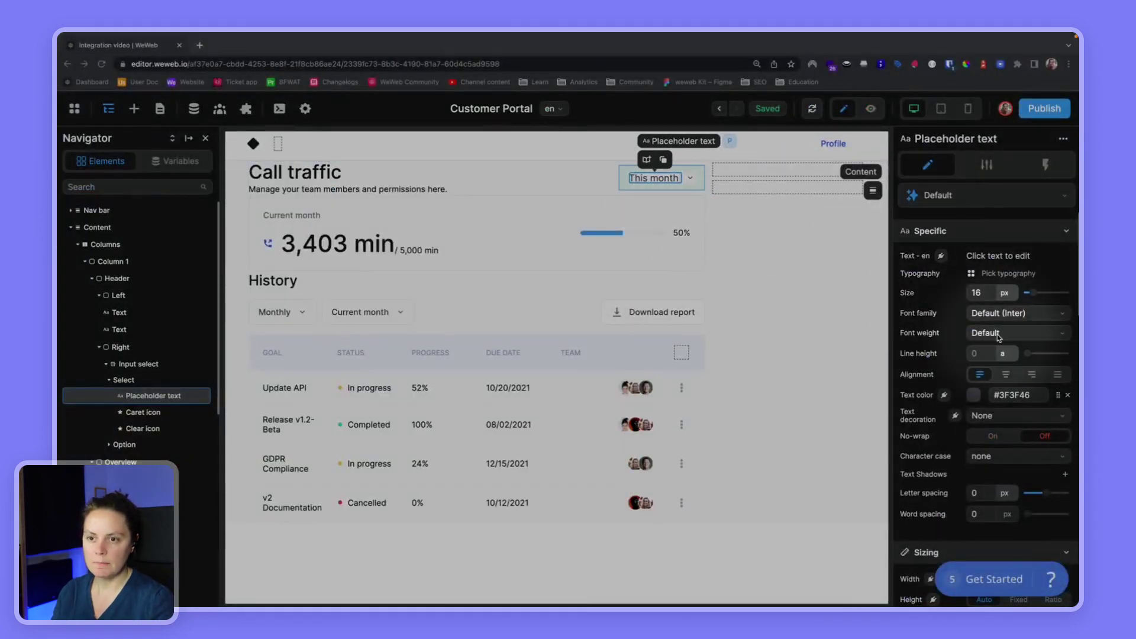
pyautogui.click(999, 334)
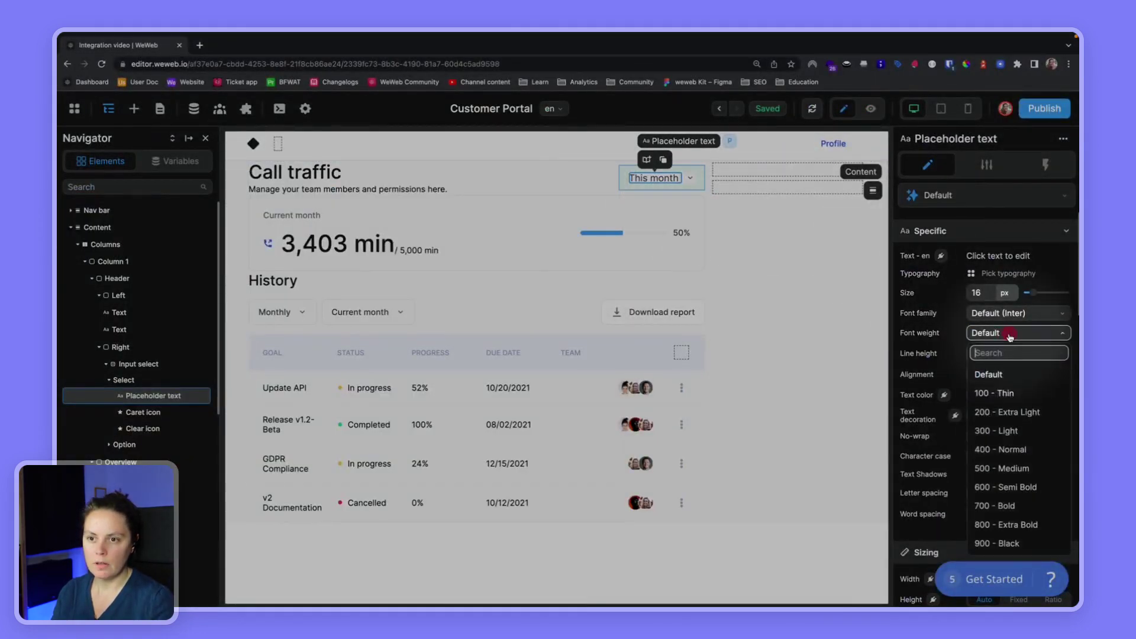
pyautogui.click(1001, 469)
pyautogui.doubleClick(977, 293)
pyautogui.write('0')
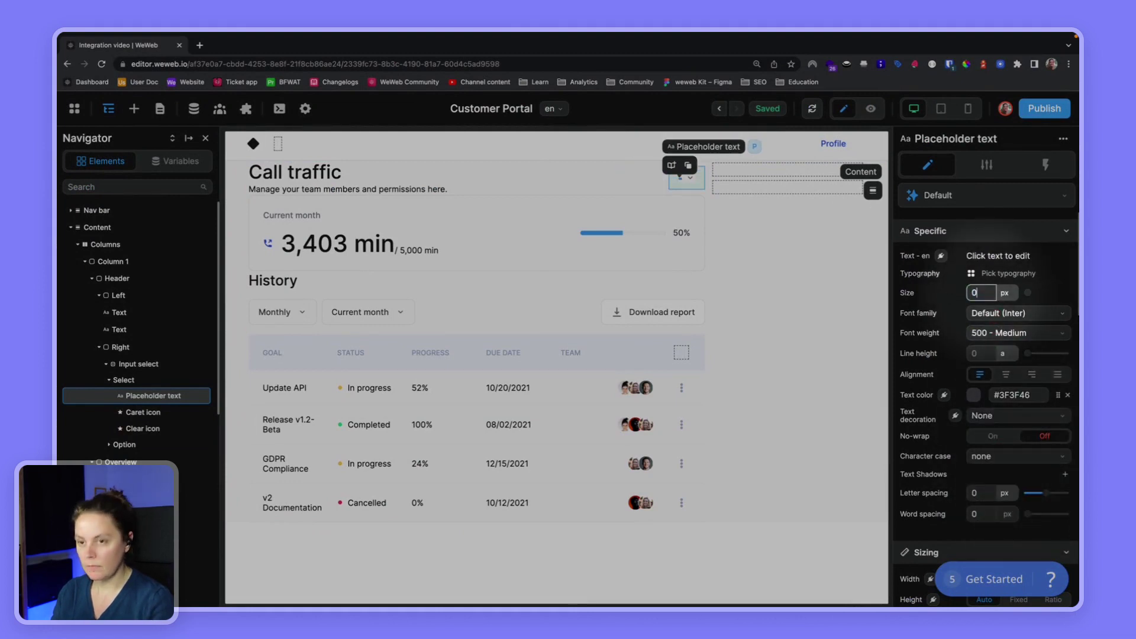
pyautogui.write('14')
pyautogui.click(1002, 354)
pyautogui.click(1008, 372)
pyautogui.doubleClick(987, 355)
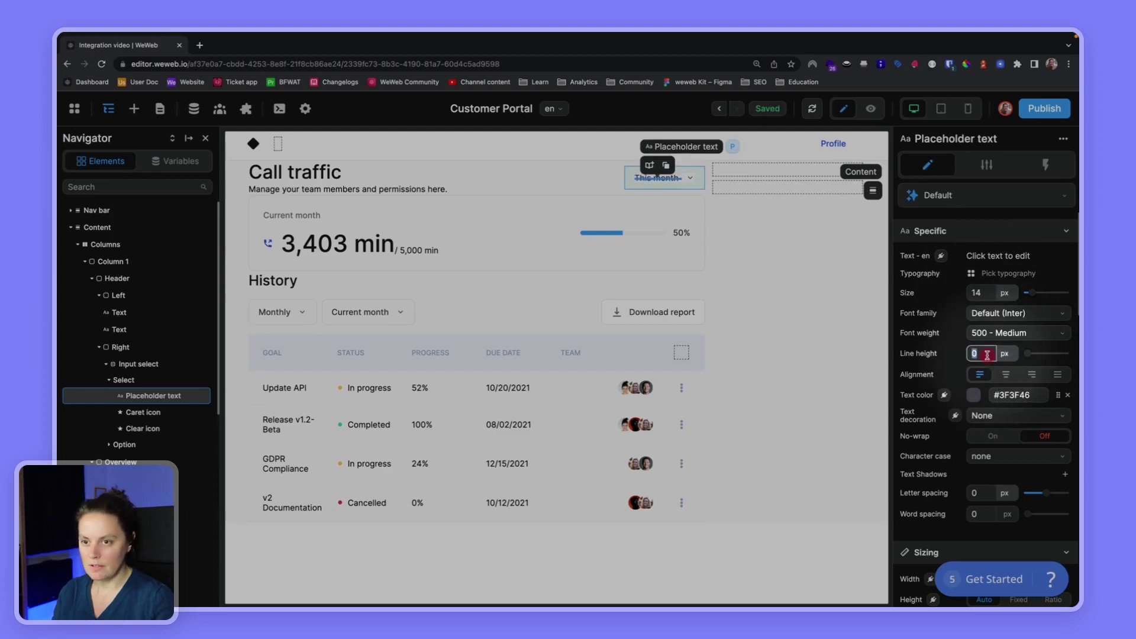
pyautogui.write('20')
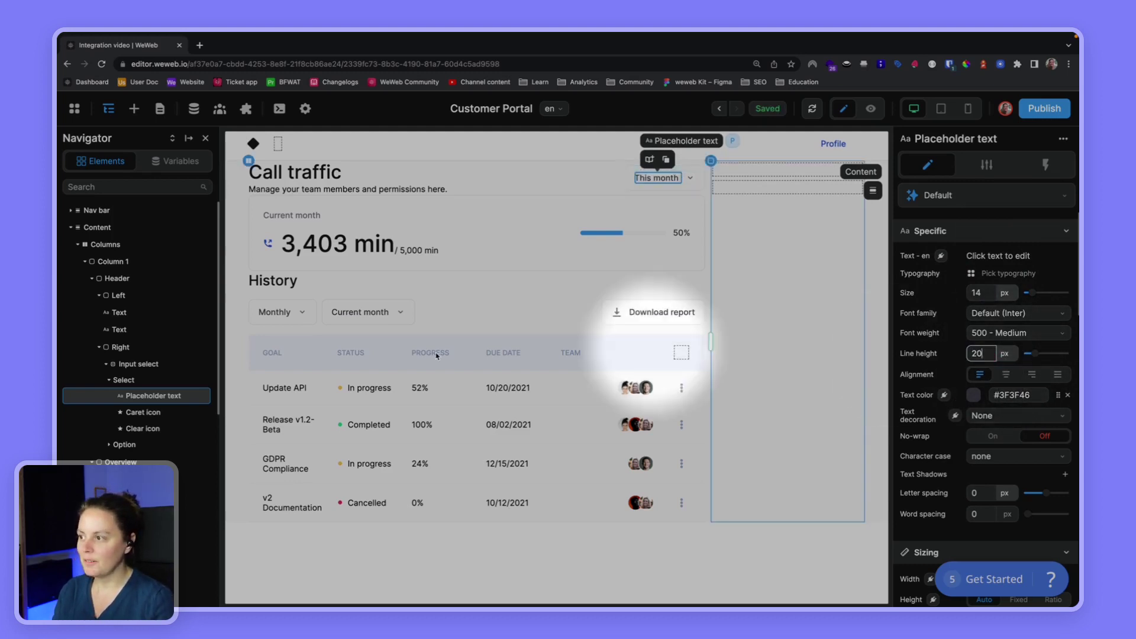
# Step: Compare the History filters and Download report button with the Figma design and examine the Current month dropdown's text and sizing settings
pyautogui.click(622, 312)
pyautogui.click(399, 315)
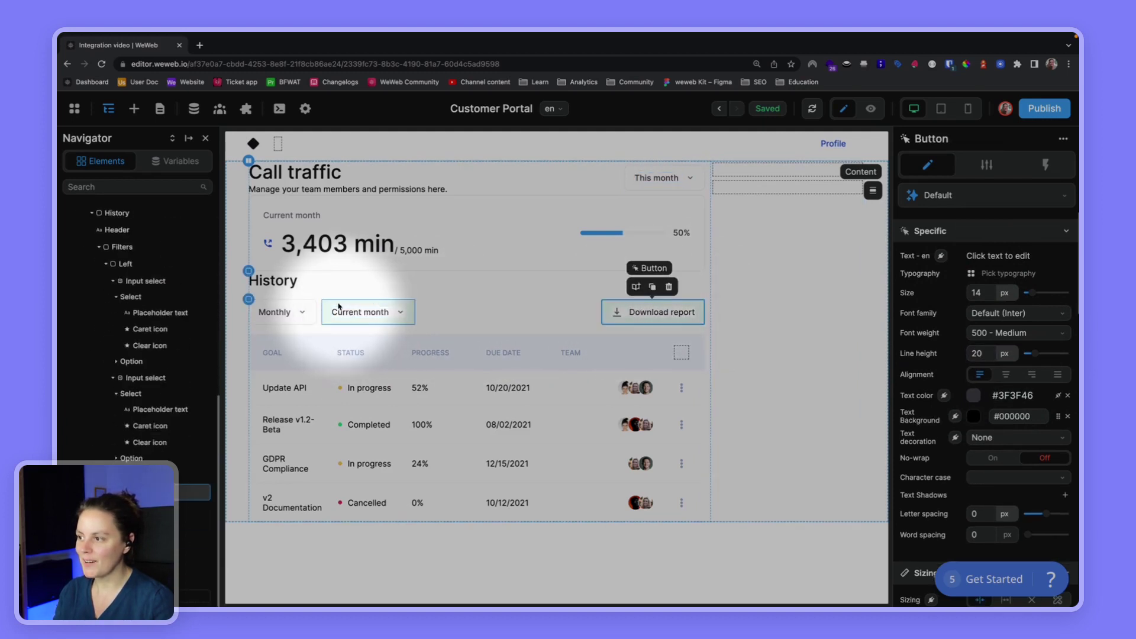
pyautogui.click(480, 290)
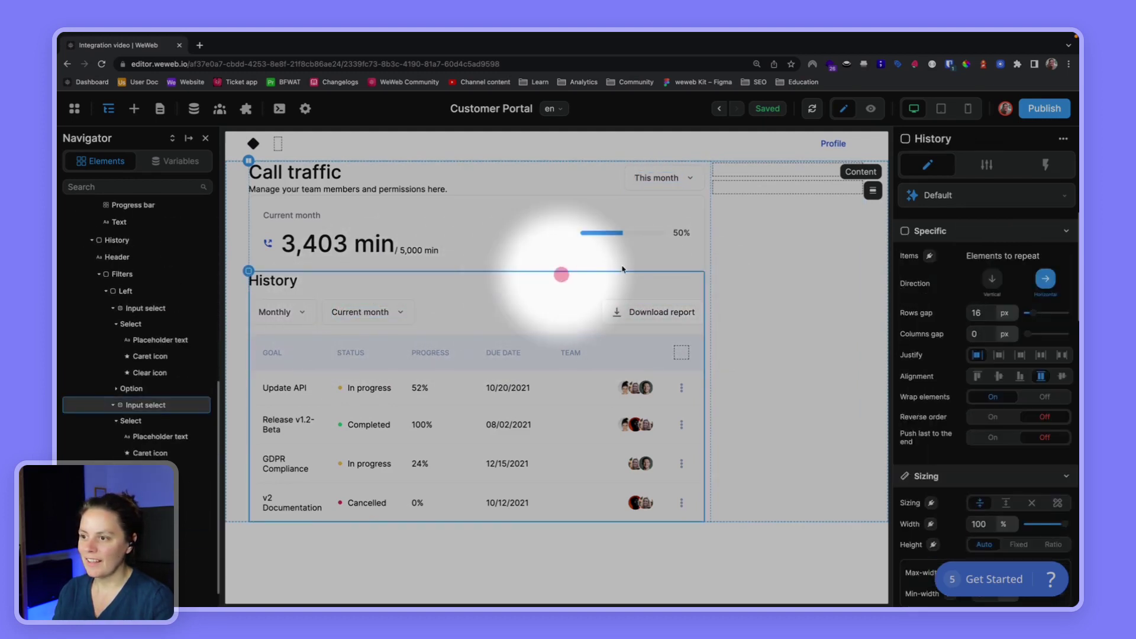
pyautogui.press('super+grave')
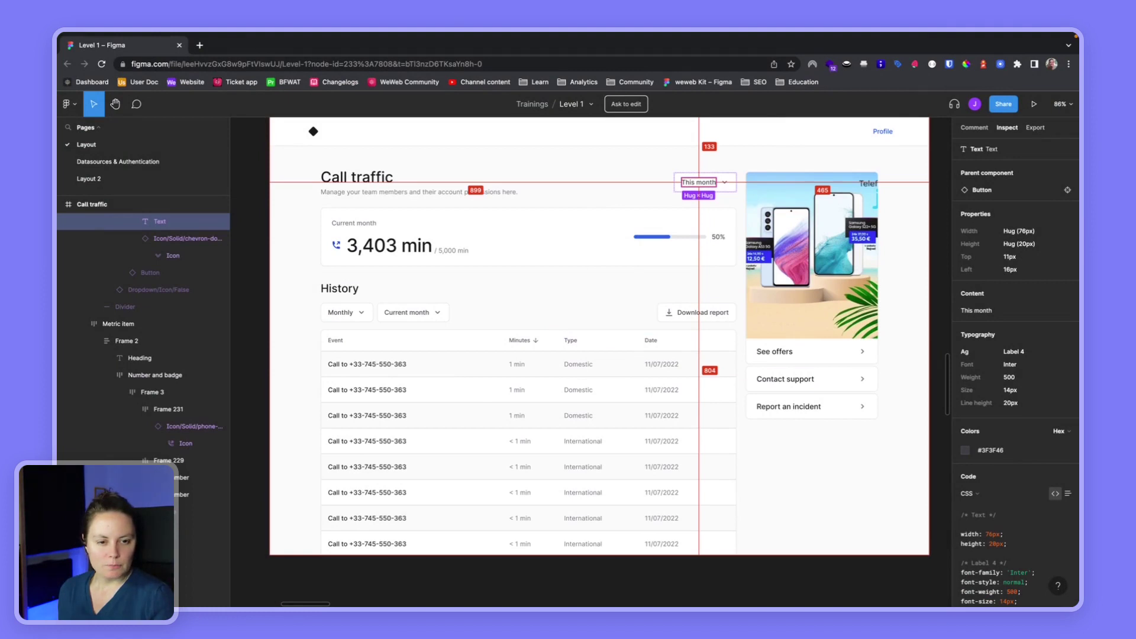
pyautogui.press('super+grave')
pyautogui.click(348, 309)
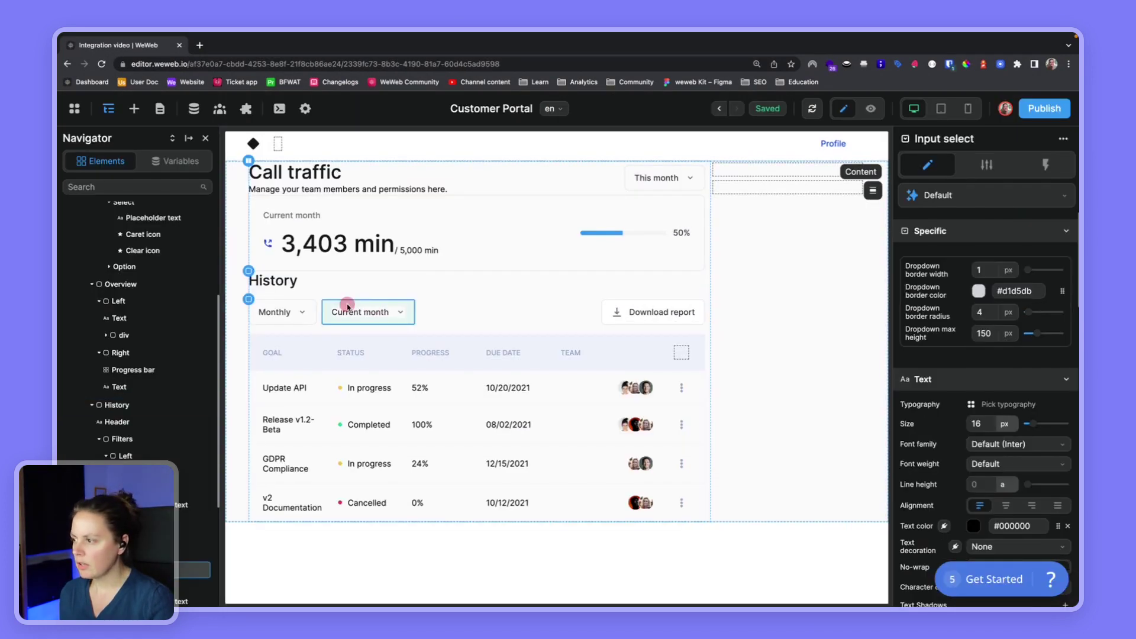
pyautogui.scroll(-3, 956, 500)
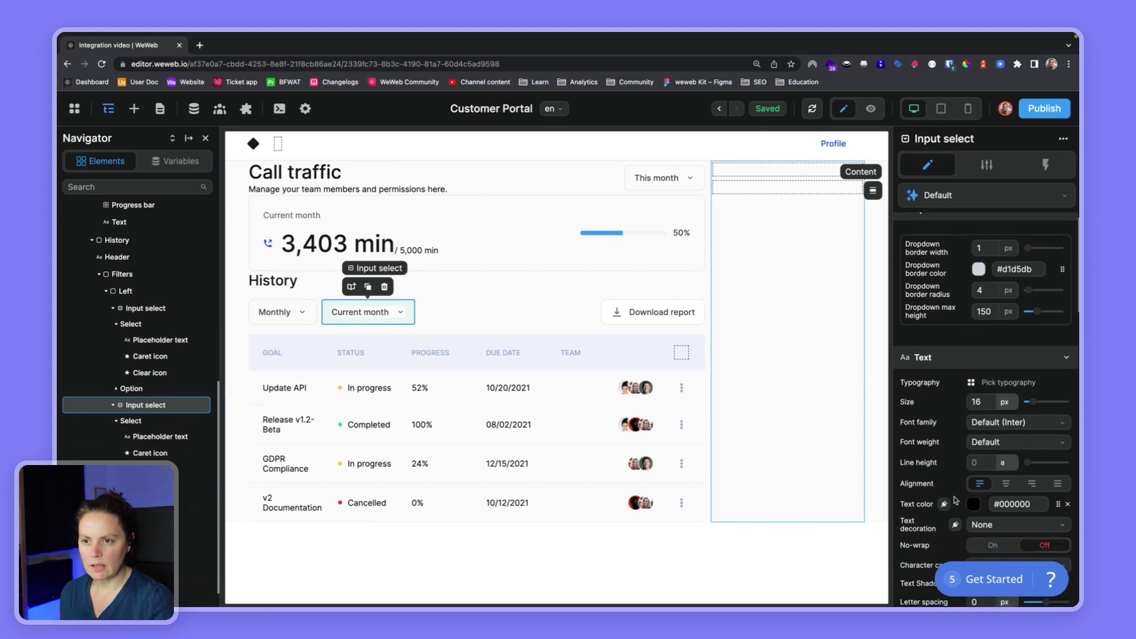
pyautogui.scroll(-3, 955, 500)
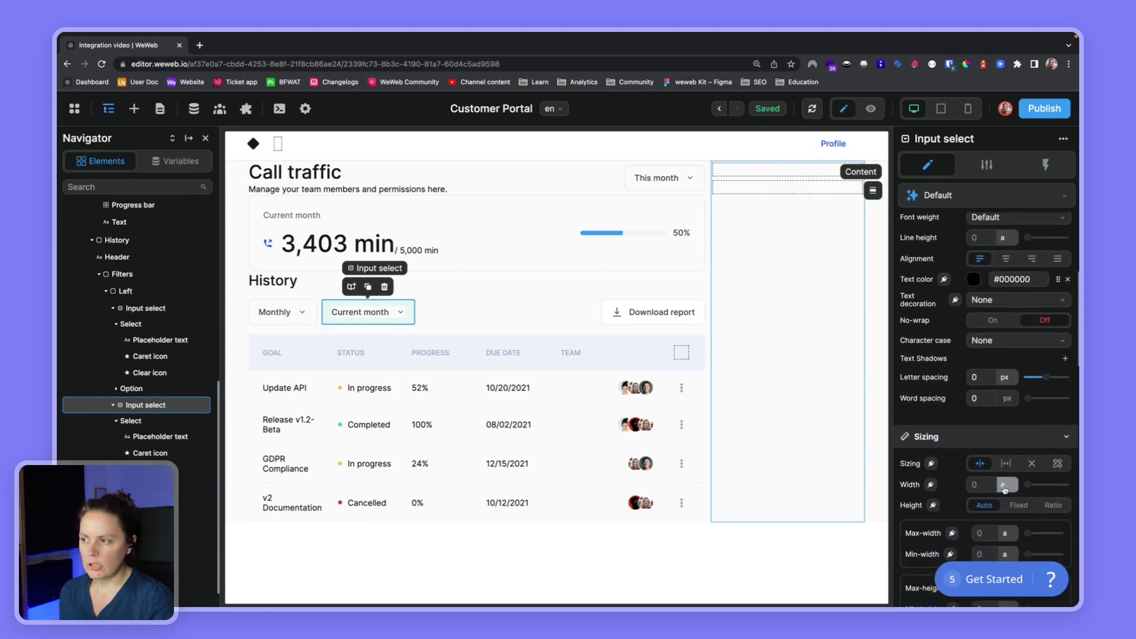
pyautogui.hotkey('ctrl', 'Right')
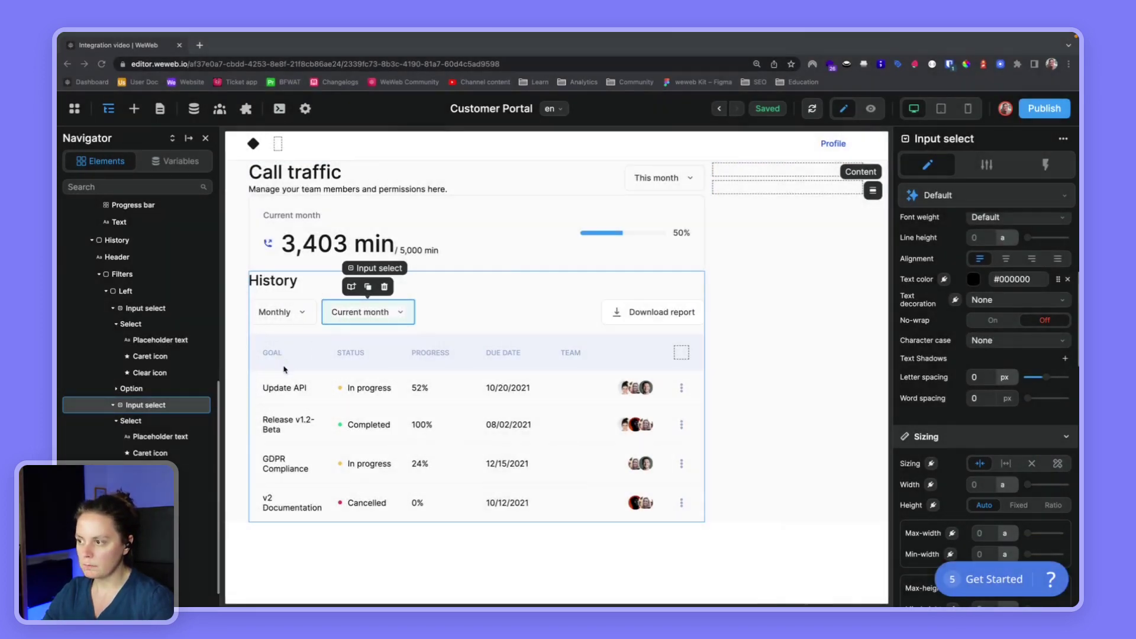
# Step: Inspect the History table's structure by selecting its header and its collection list
pyautogui.click(268, 388)
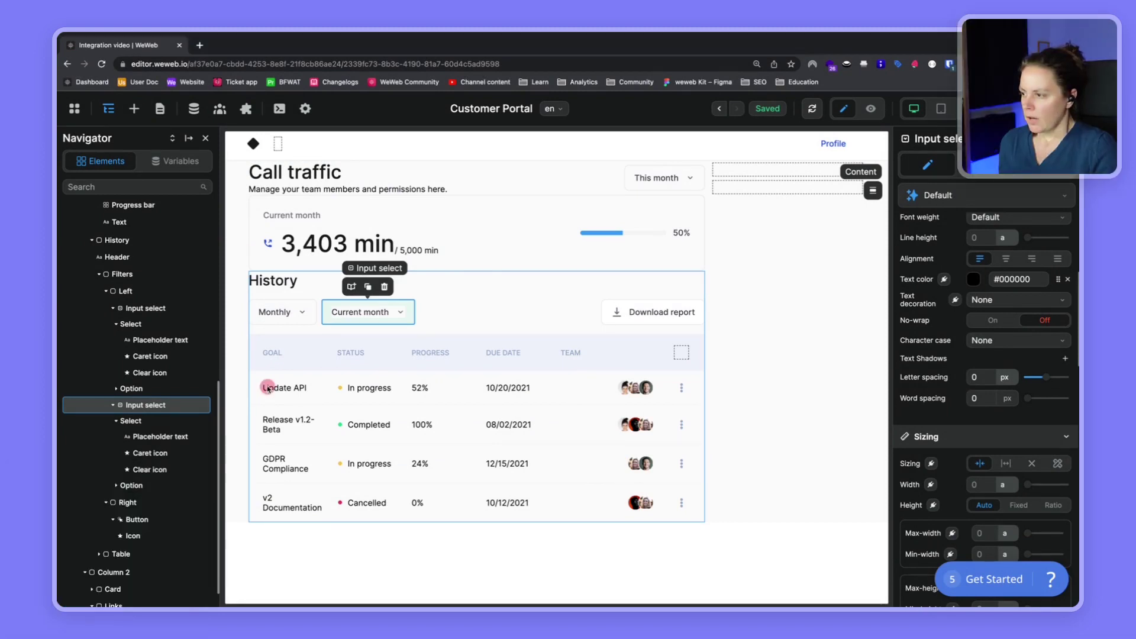
pyautogui.click(271, 339)
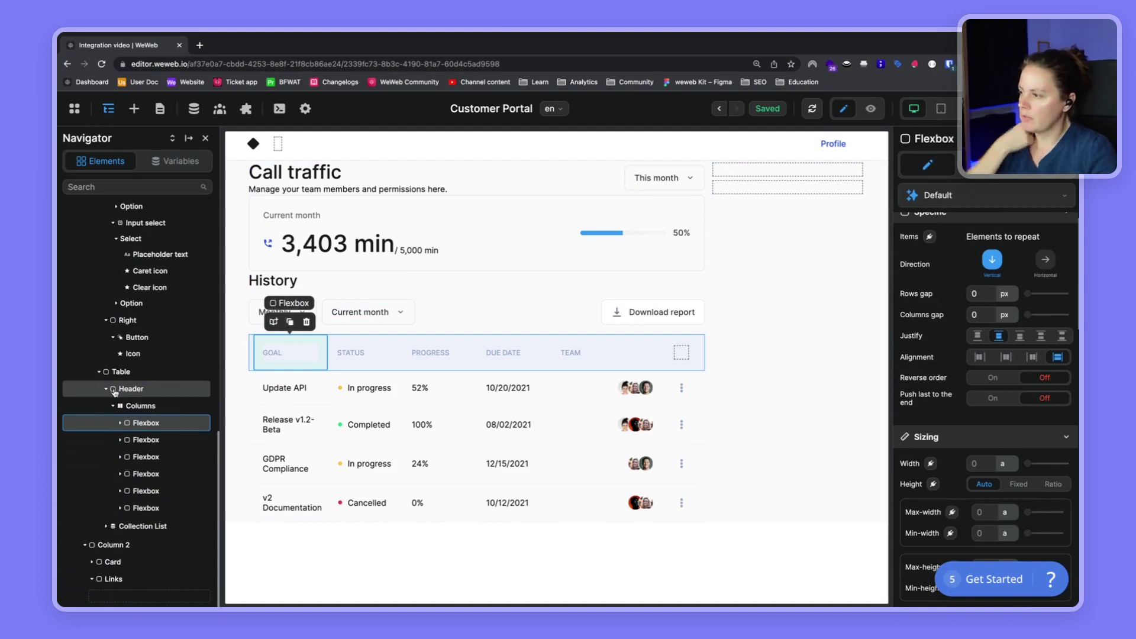
pyautogui.click(115, 390)
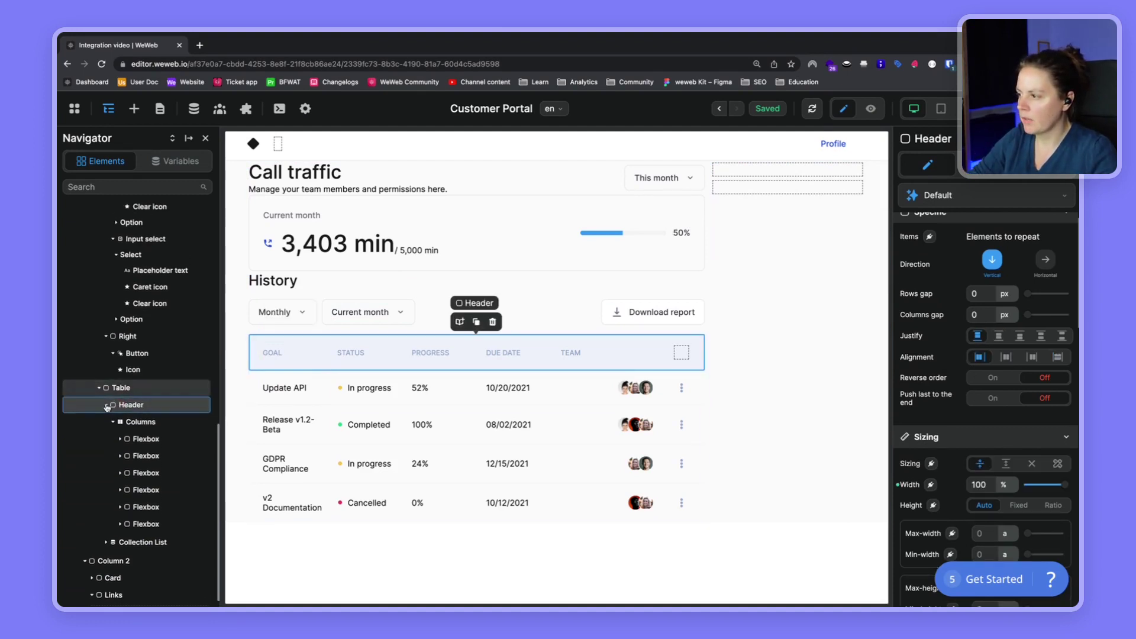
pyautogui.click(107, 407)
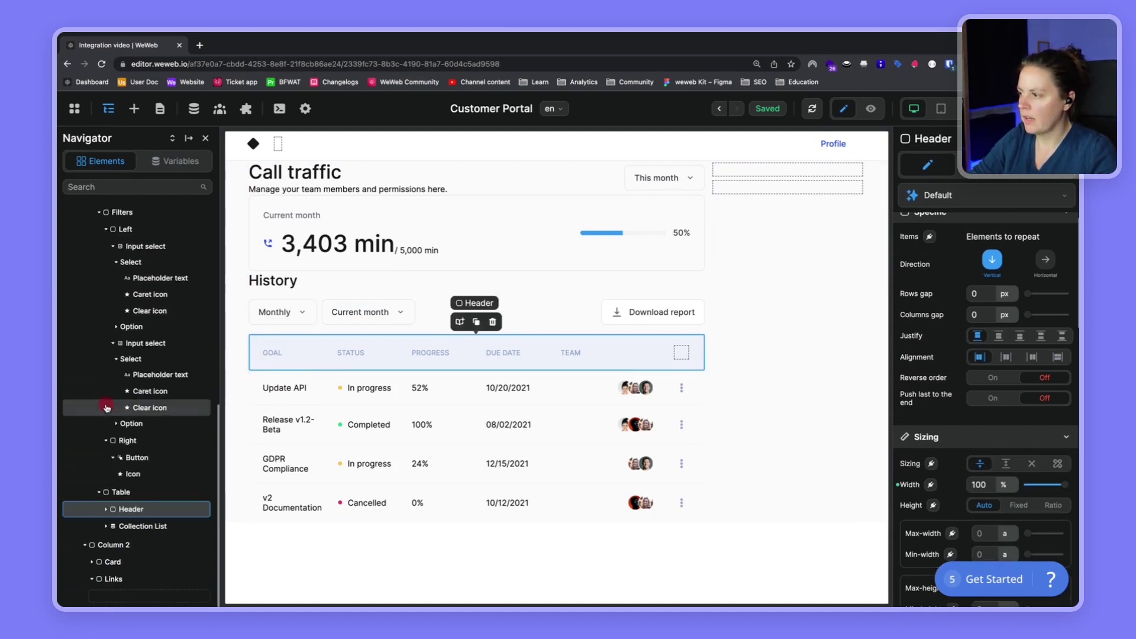
pyautogui.click(143, 528)
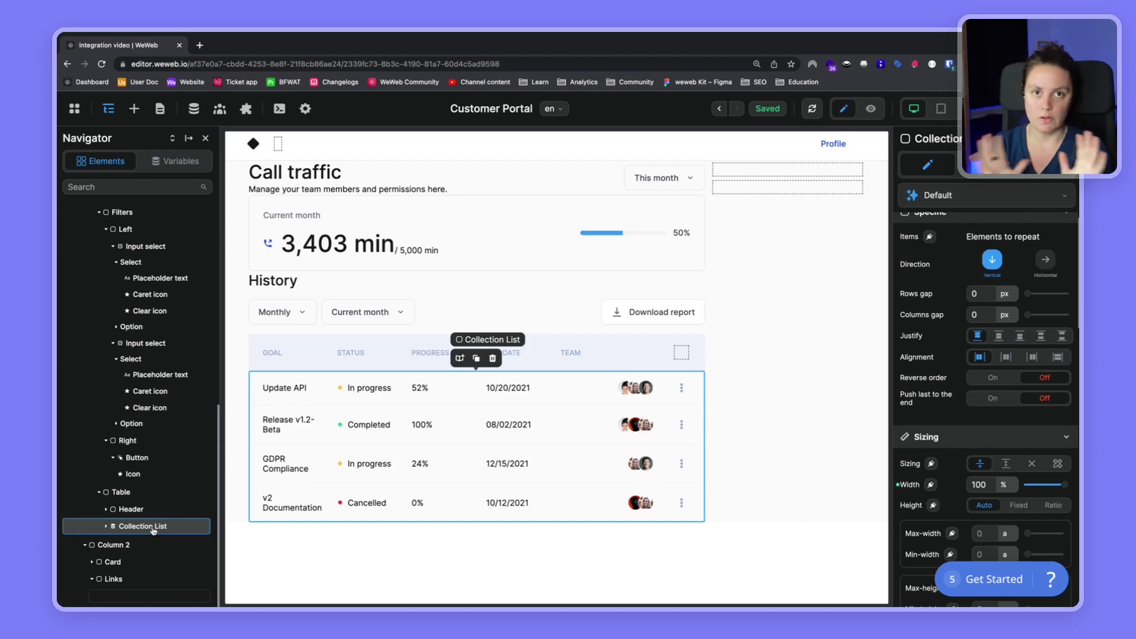
# Step: Check the table columns in the Figma design and delete the Team column and the empty last column from the History table header
pyautogui.click(106, 509)
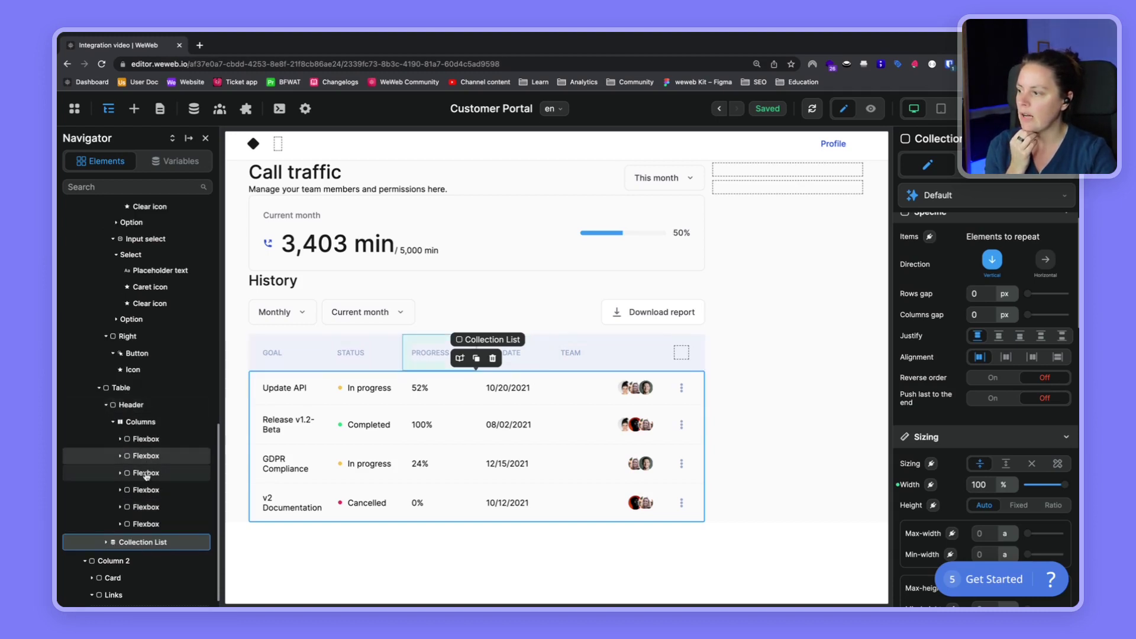
pyautogui.click(144, 495)
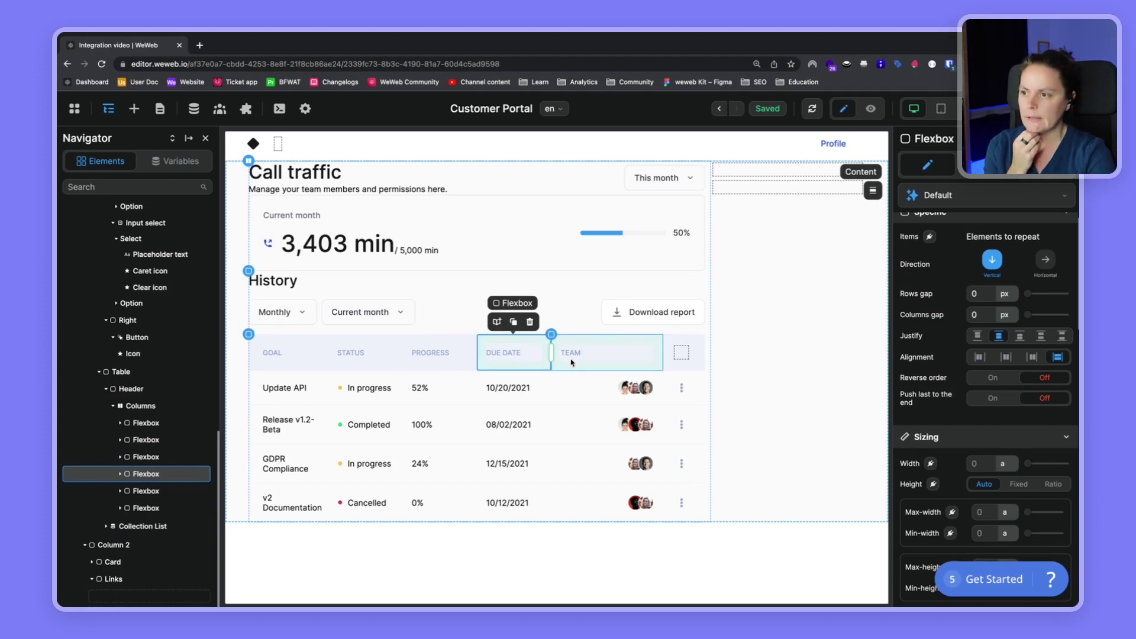
pyautogui.press('super+grave')
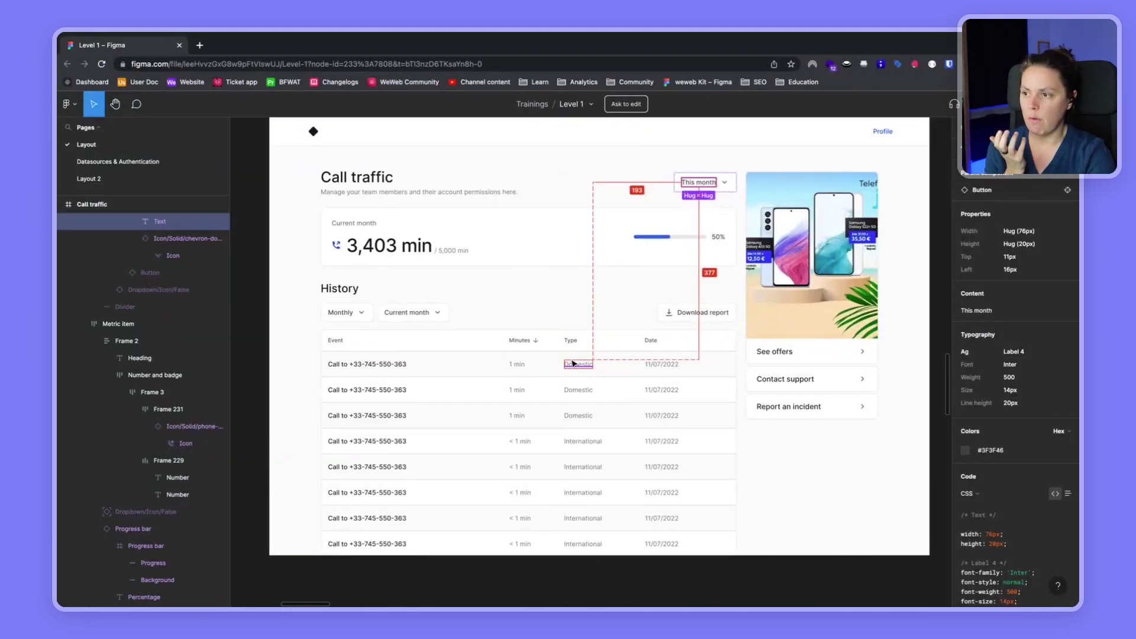
pyautogui.press('super+grave')
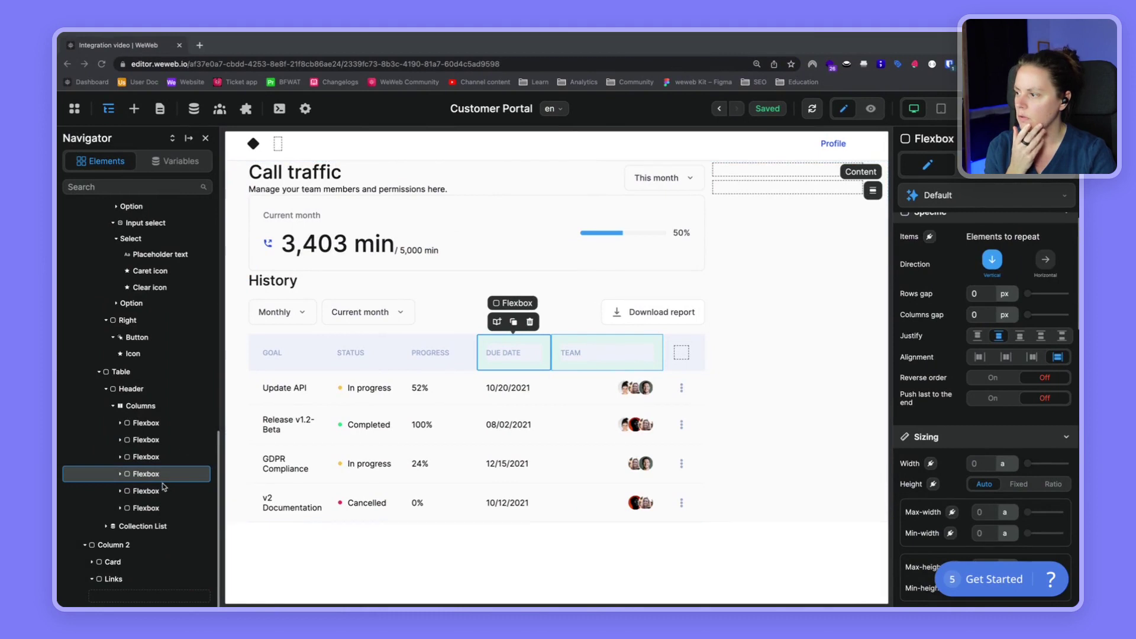
pyautogui.click(142, 492)
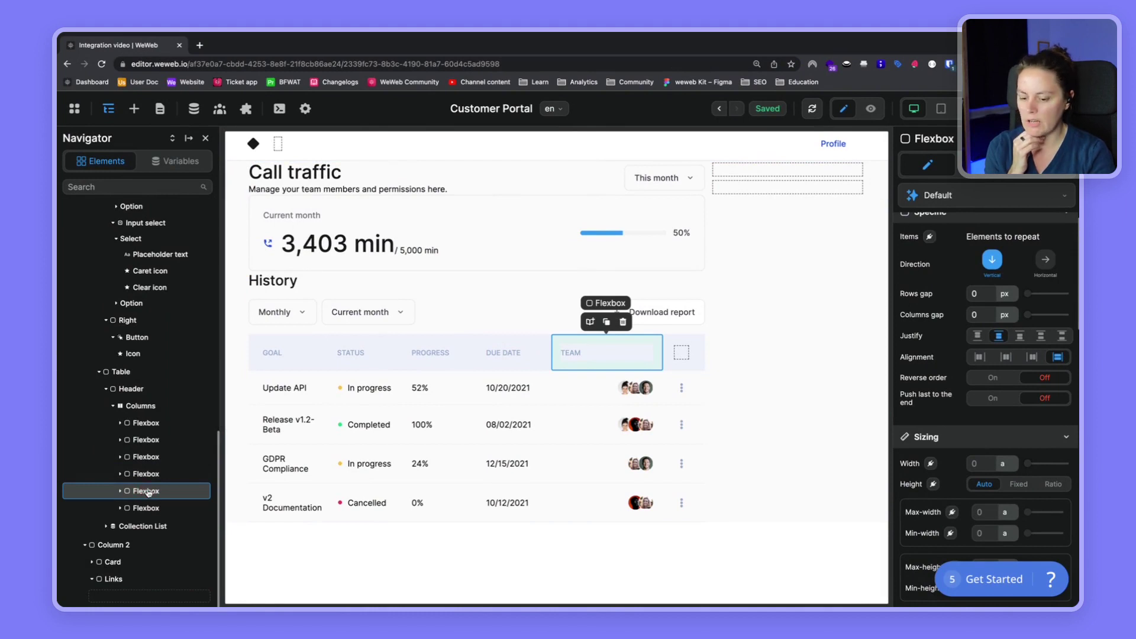
pyautogui.press('Delete')
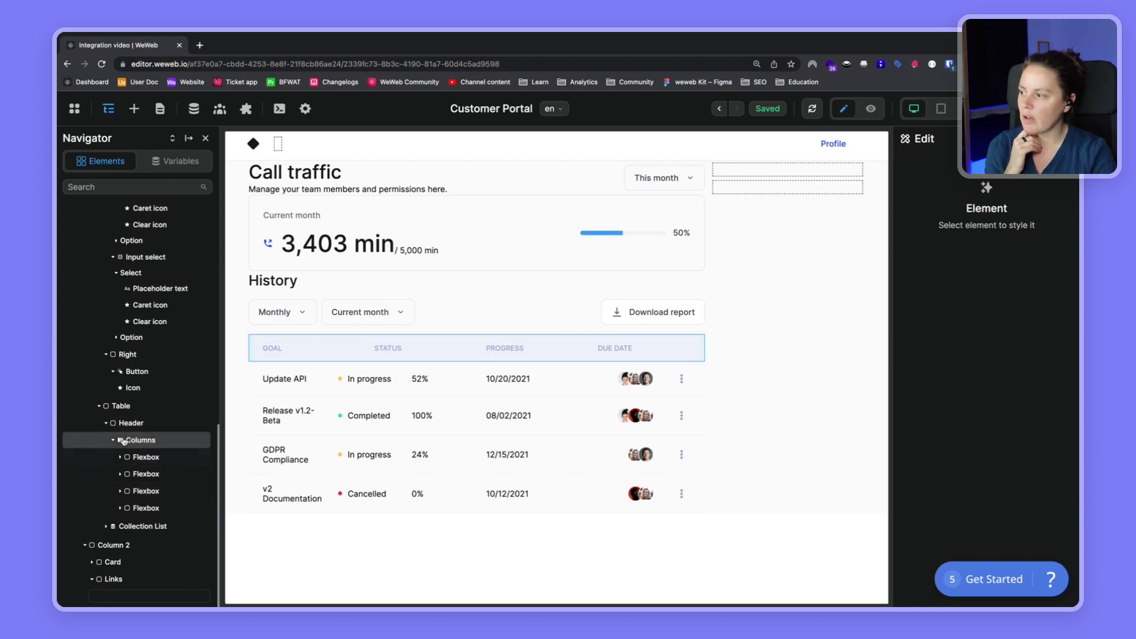
# Step: Delete every line except the first from the History table's collection list
pyautogui.click(104, 423)
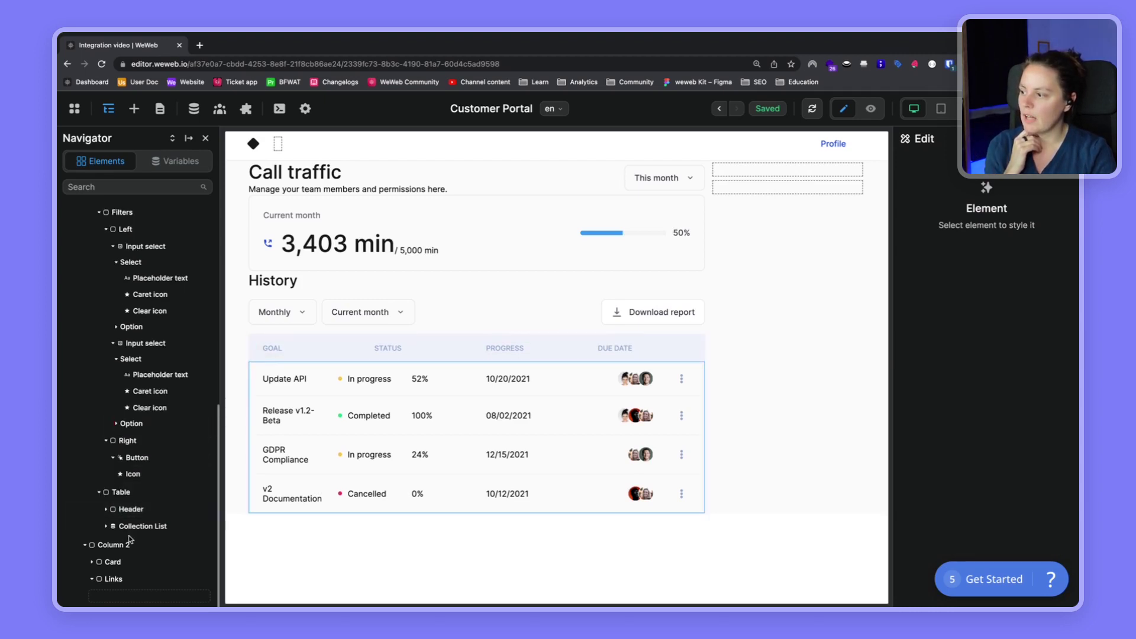
pyautogui.click(106, 527)
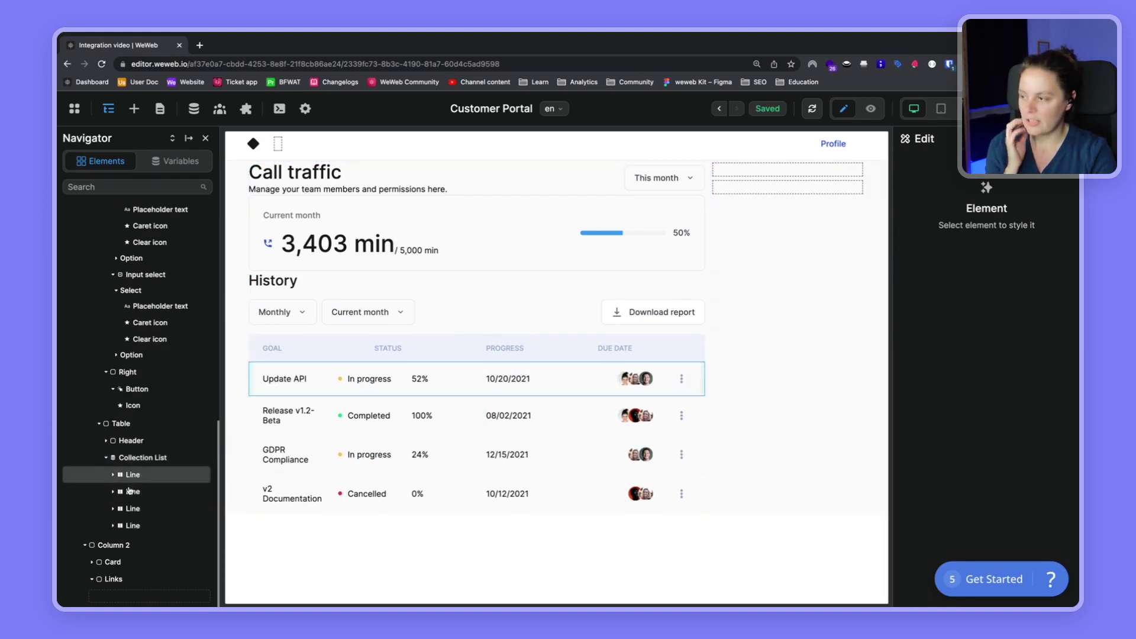
pyautogui.click(111, 477)
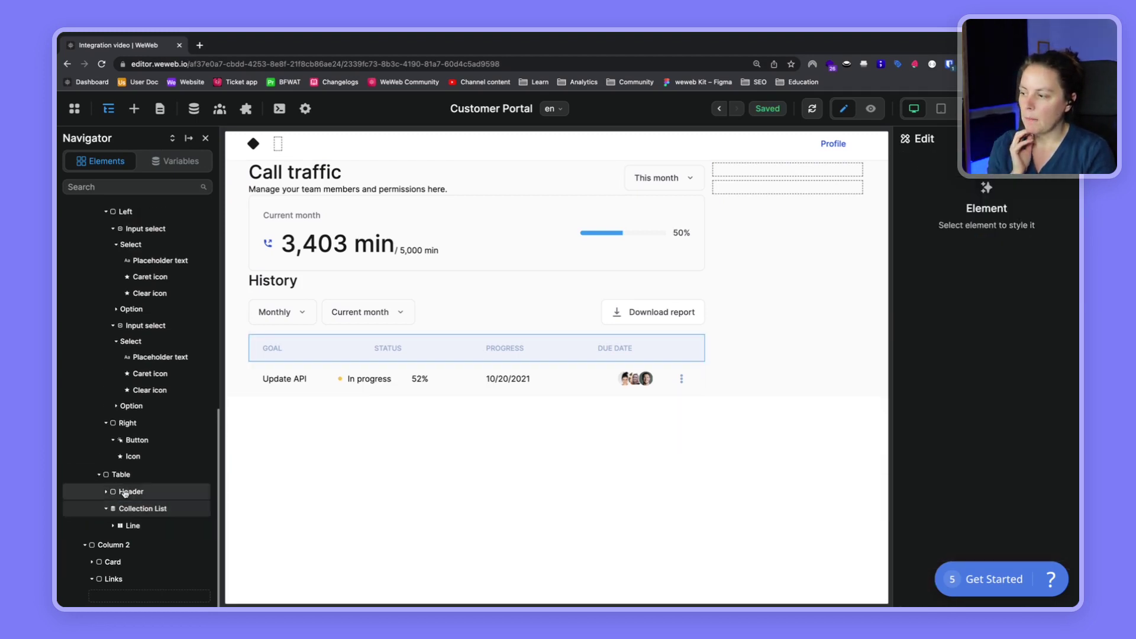
# Step: Delete the team avatars column and the options menu column from the remaining table line
pyautogui.click(130, 526)
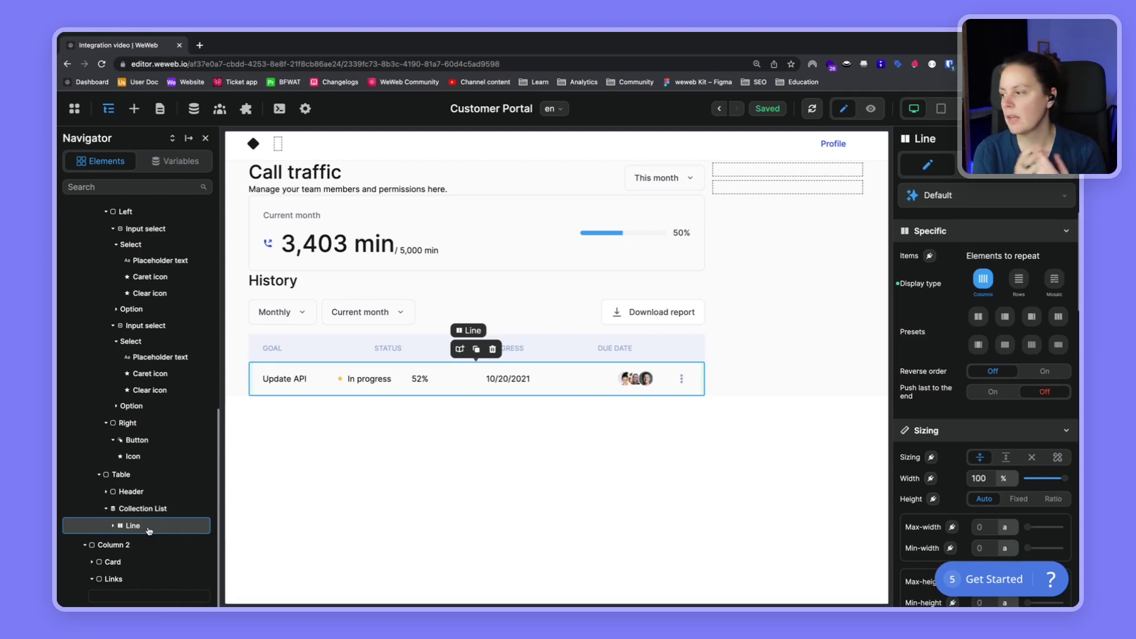
pyautogui.click(113, 526)
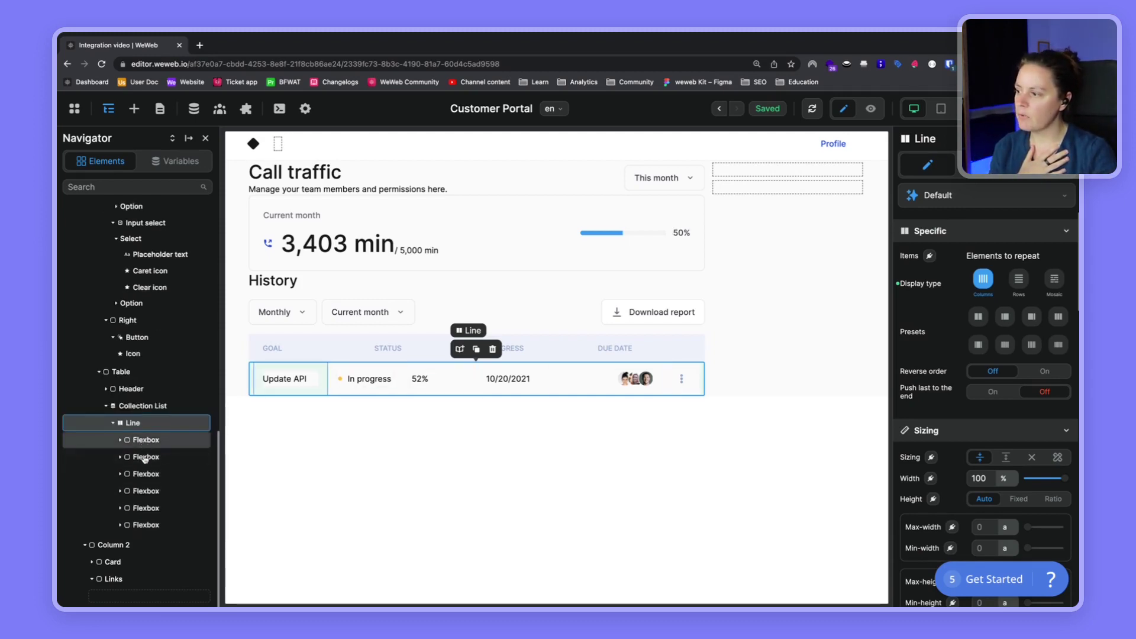
pyautogui.click(145, 510)
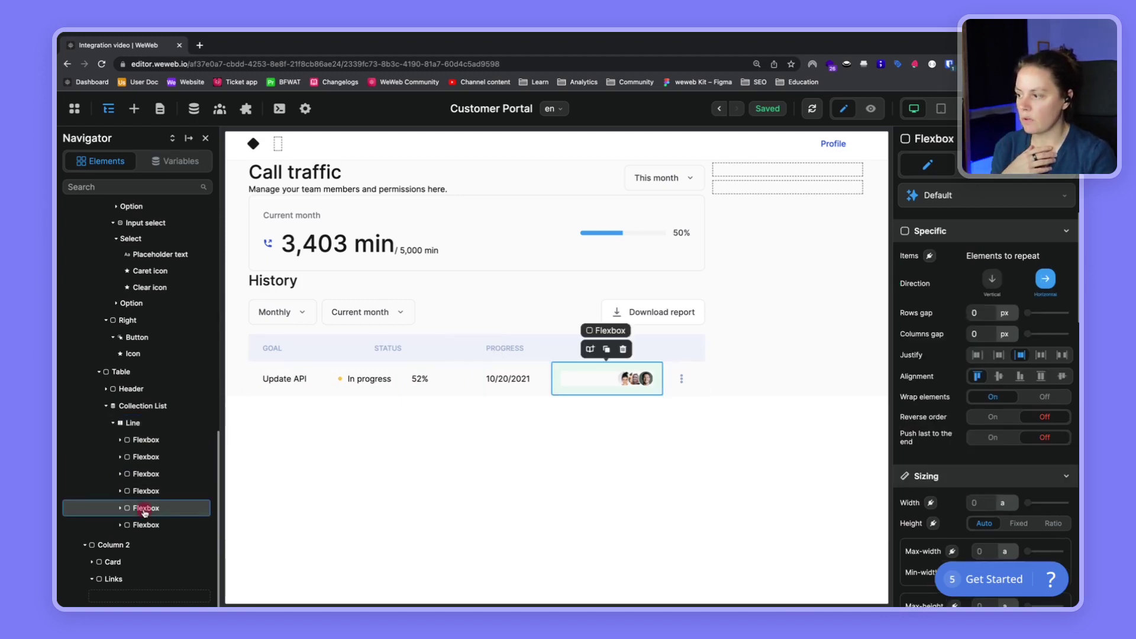
pyautogui.press('Delete')
pyautogui.press('Delete')
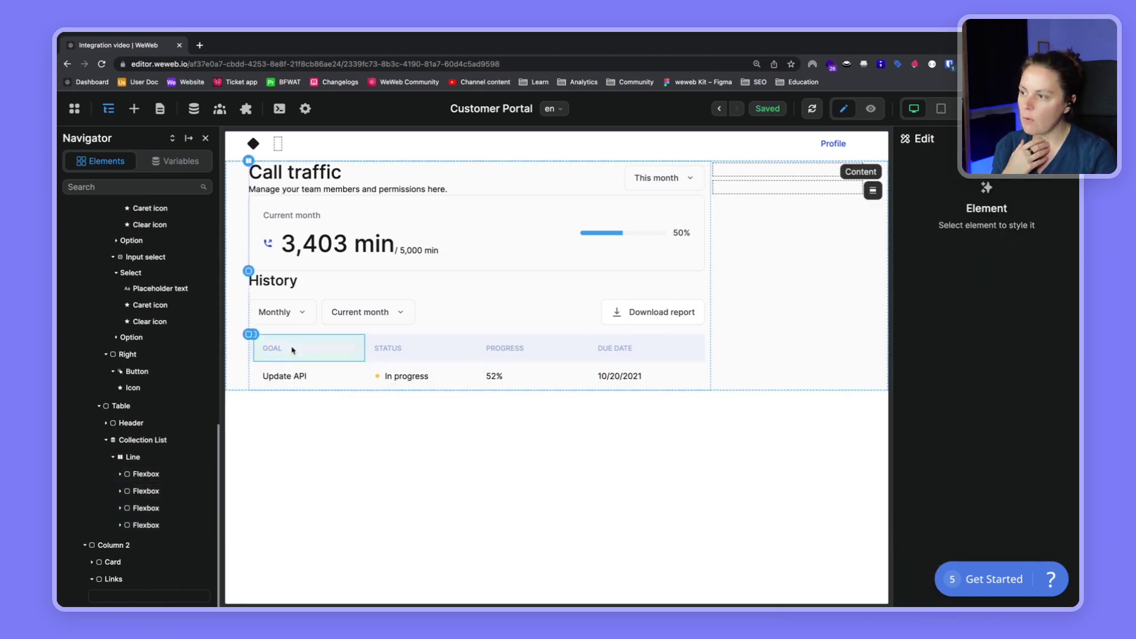
# Step: Check the header labels in the Figma design and rename the first two table headers to Event and Minutes
pyautogui.hotkey('ctrl', 'Right')
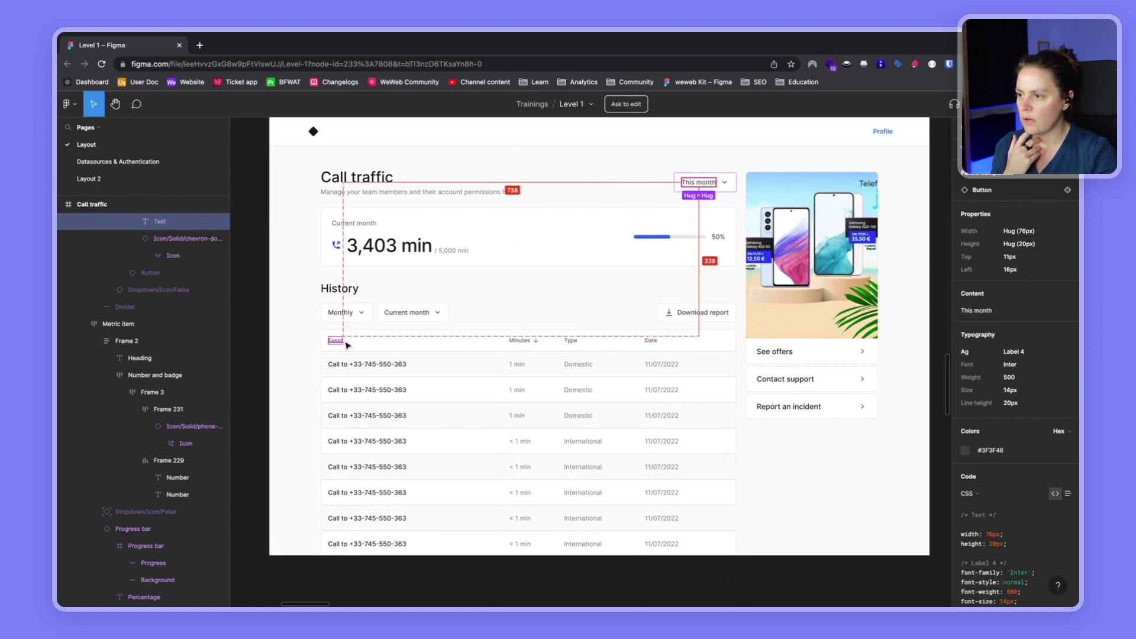
pyautogui.hotkey('ctrl', 'Left')
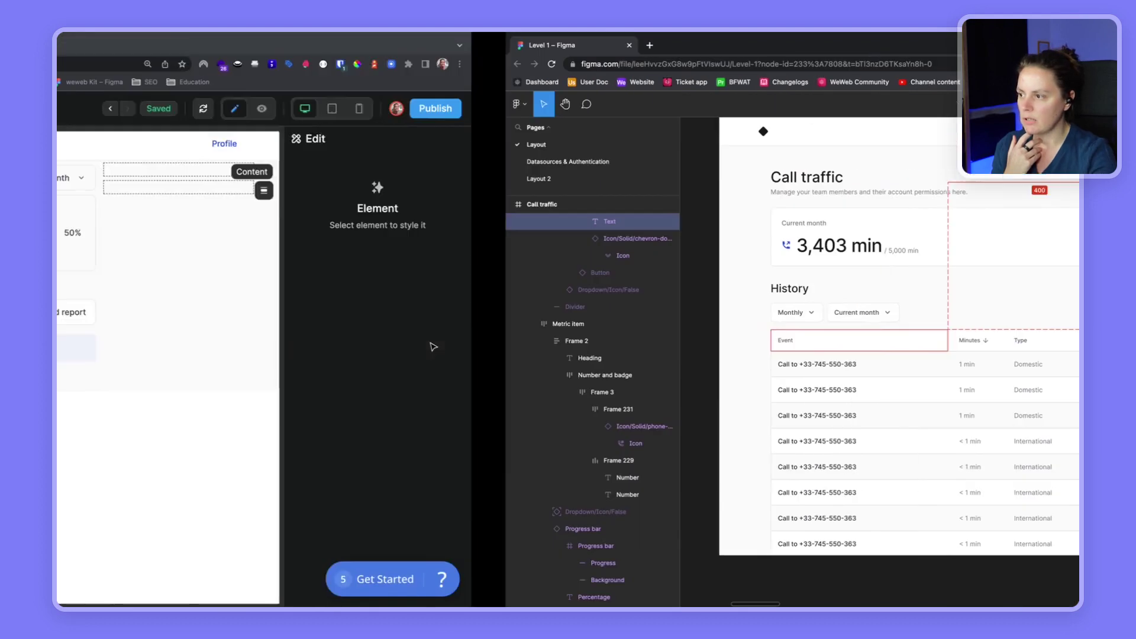
pyautogui.click(273, 349)
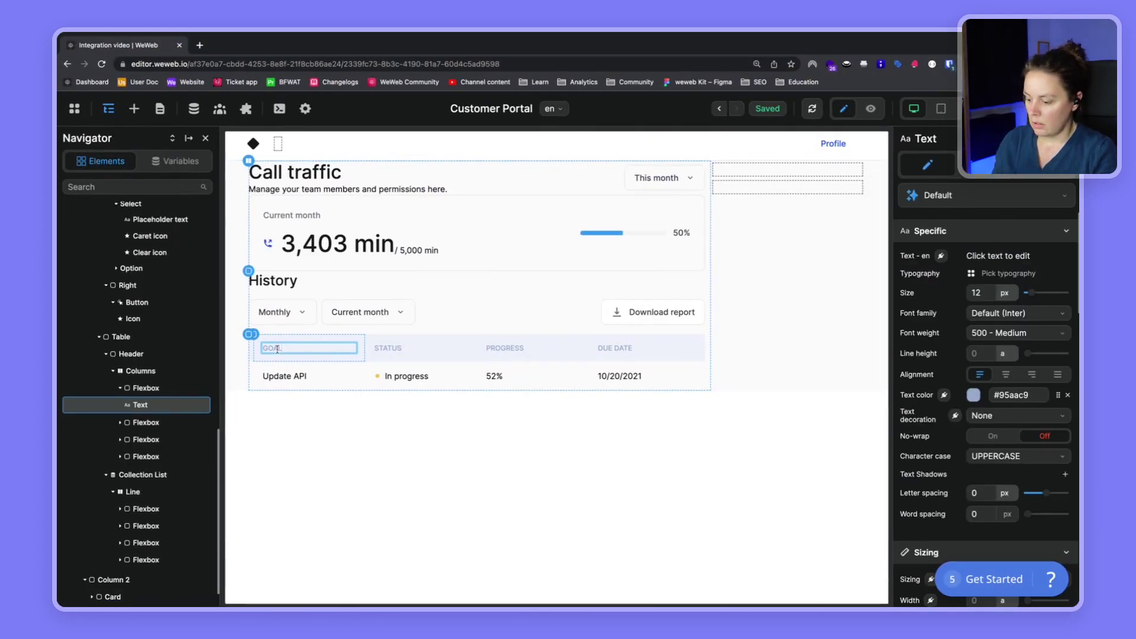
pyautogui.doubleClick(277, 349)
pyautogui.write('Event')
pyautogui.click(388, 350)
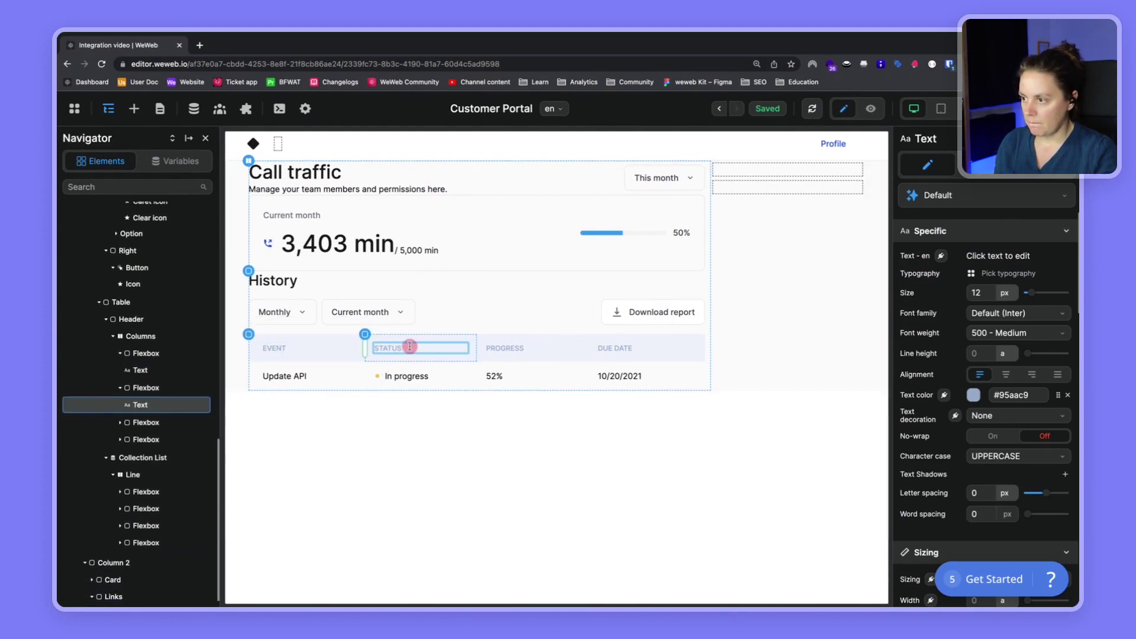
pyautogui.doubleClick(410, 346)
pyautogui.write('Minutes')
# Step: Rename the Progress header to Type and the Due Date header to Date
pyautogui.doubleClick(524, 348)
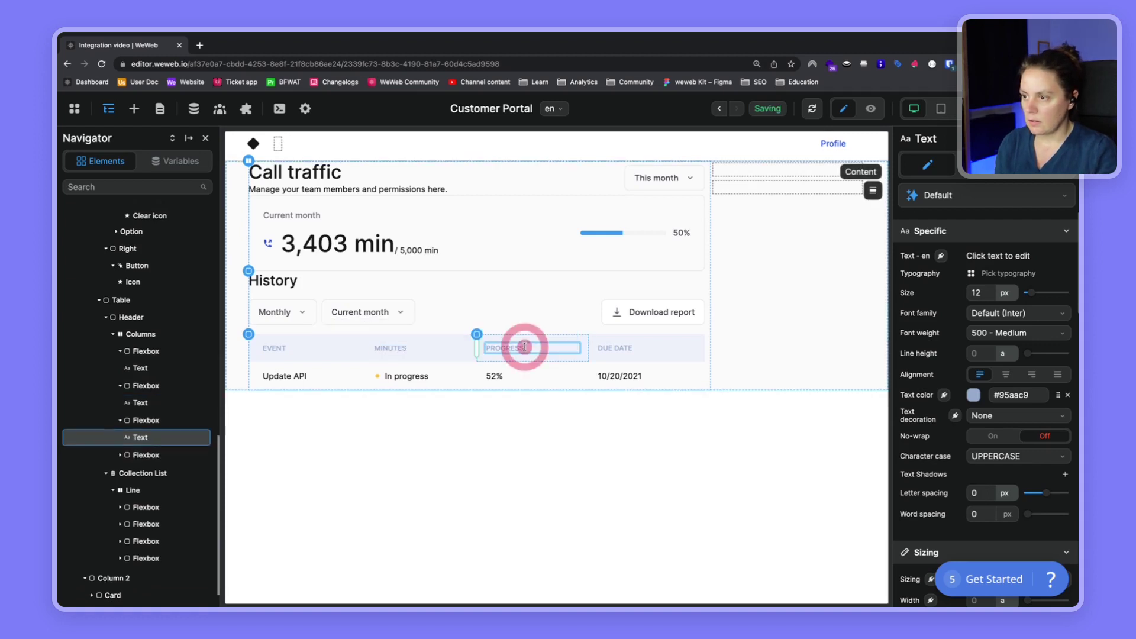
pyautogui.write('Type')
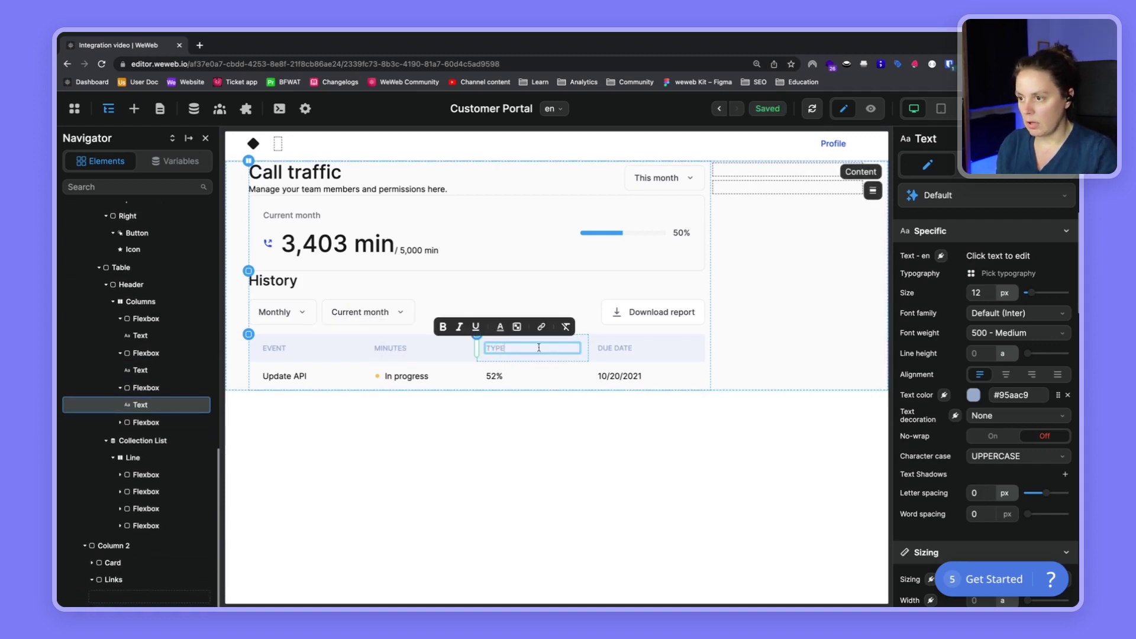
pyautogui.doubleClick(622, 348)
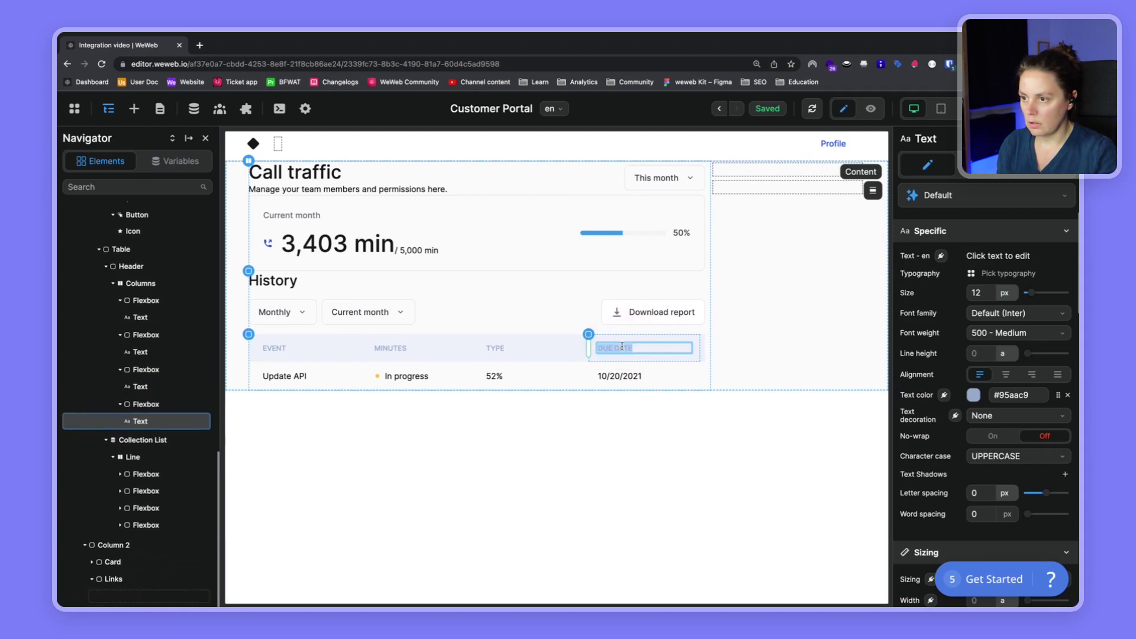
pyautogui.write('Date')
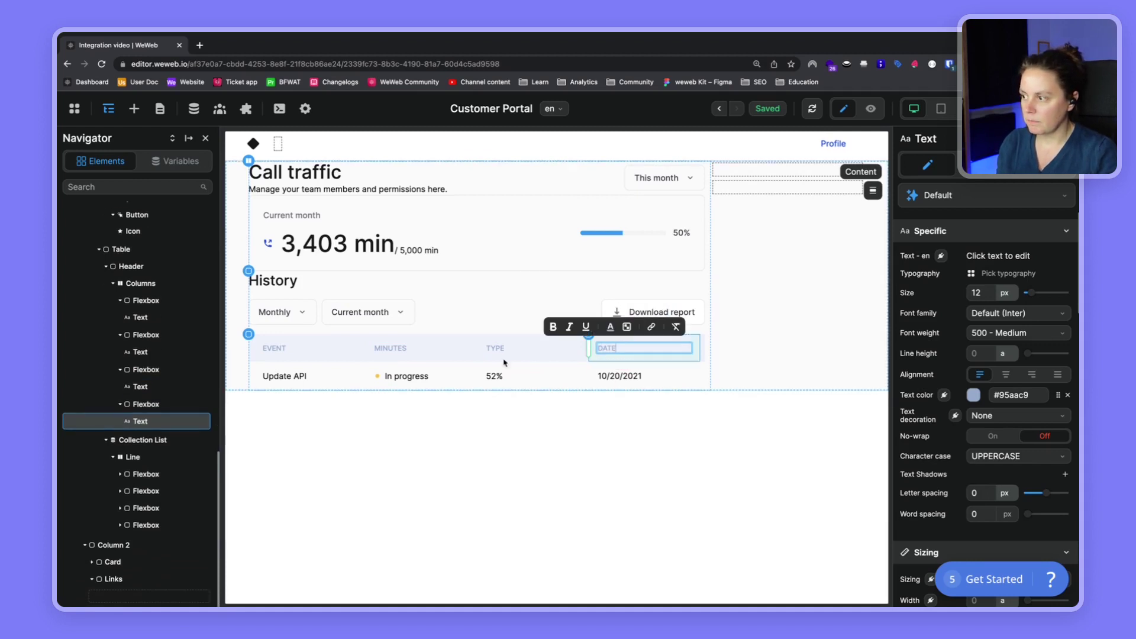
pyautogui.click(414, 391)
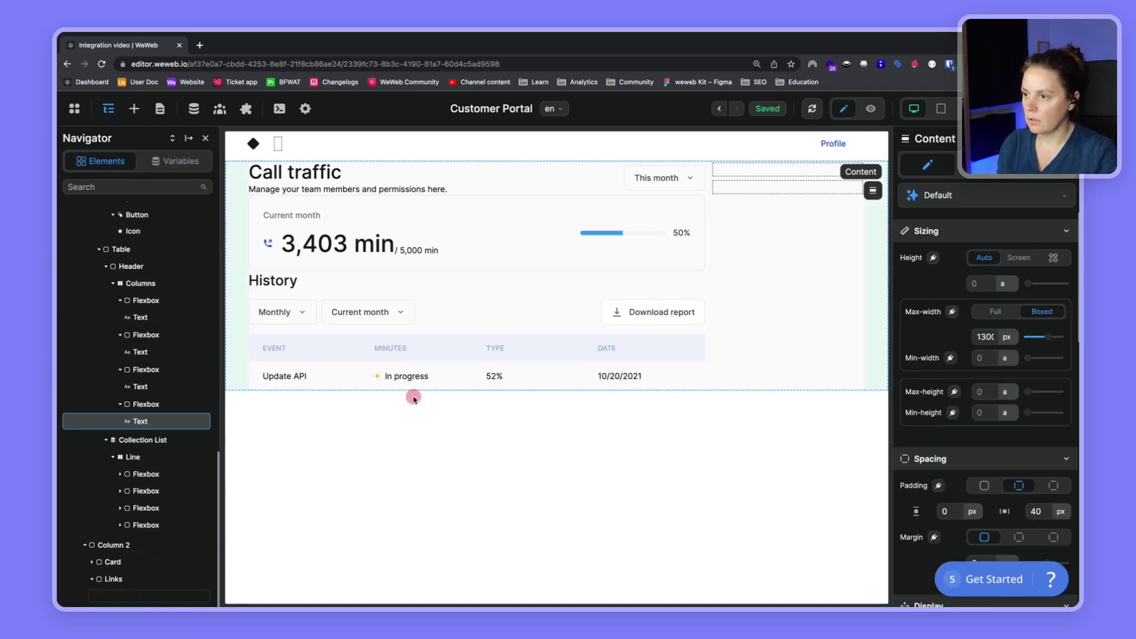
# Step: Set the character case of all four table header texts to none
pyautogui.click(277, 351)
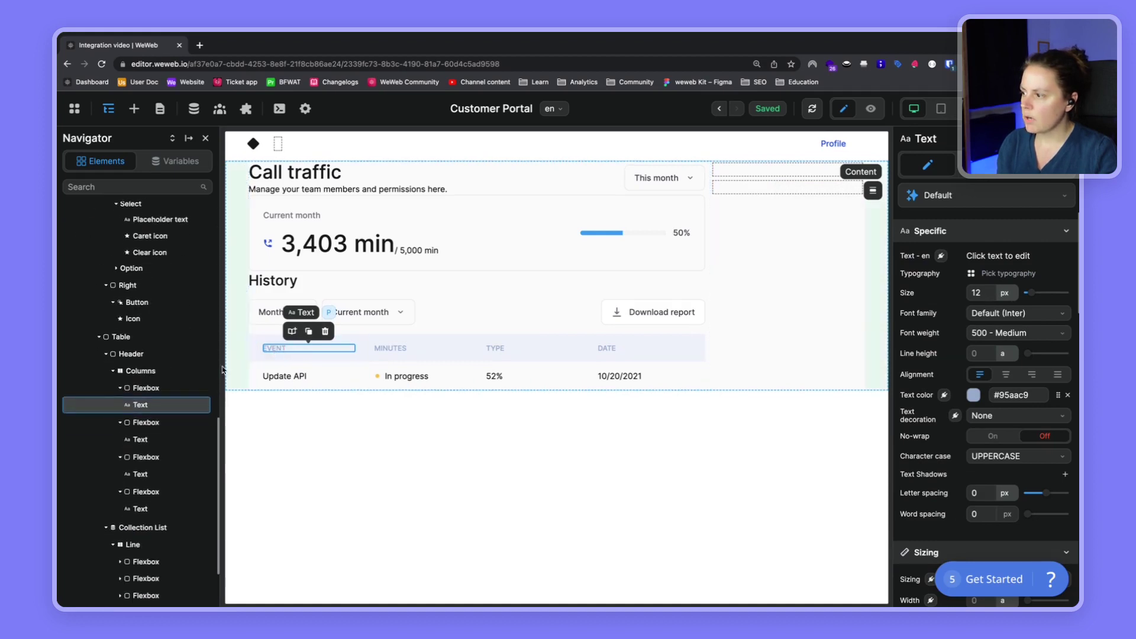
pyautogui.keyDown('shift'); pyautogui.click(138, 442); pyautogui.keyUp('shift')
pyautogui.scroll(-1, 139, 450)
pyautogui.keyDown('shift'); pyautogui.click(140, 441); pyautogui.keyUp('shift')
pyautogui.scroll(-1, 140, 458)
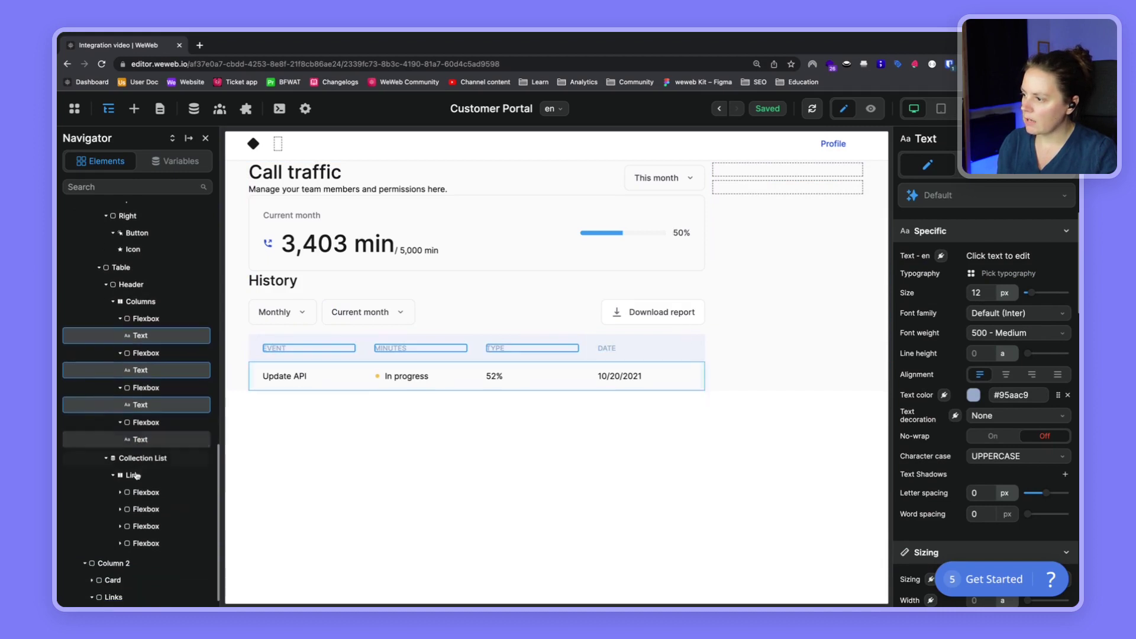
pyautogui.keyDown('shift'); pyautogui.click(138, 442); pyautogui.keyUp('shift')
pyautogui.scroll(-1, 138, 441)
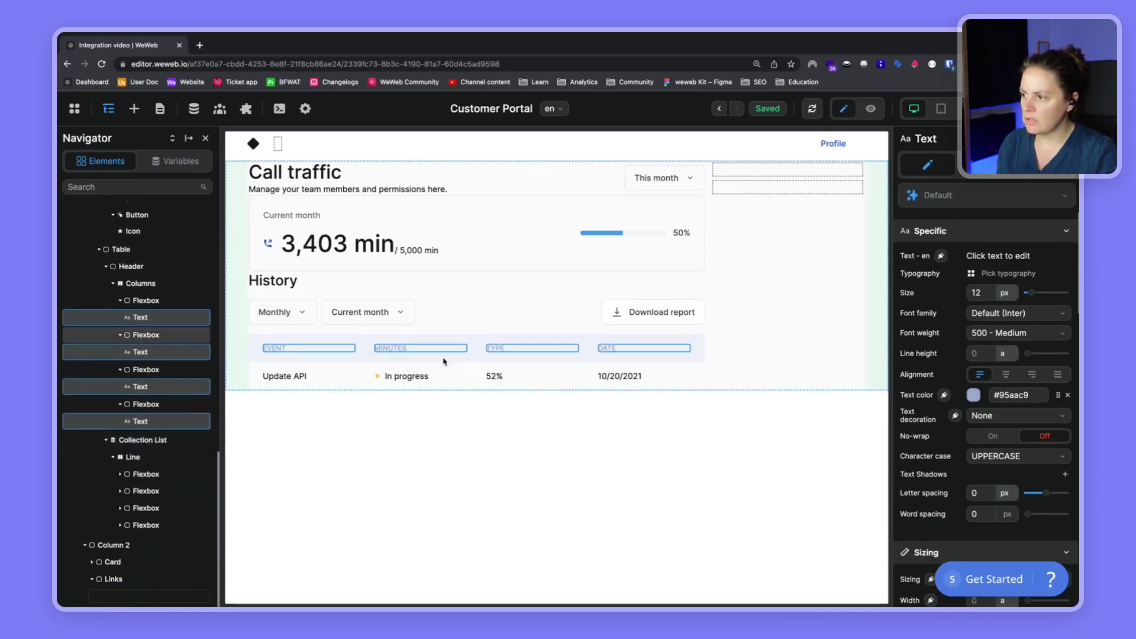
pyautogui.click(1000, 461)
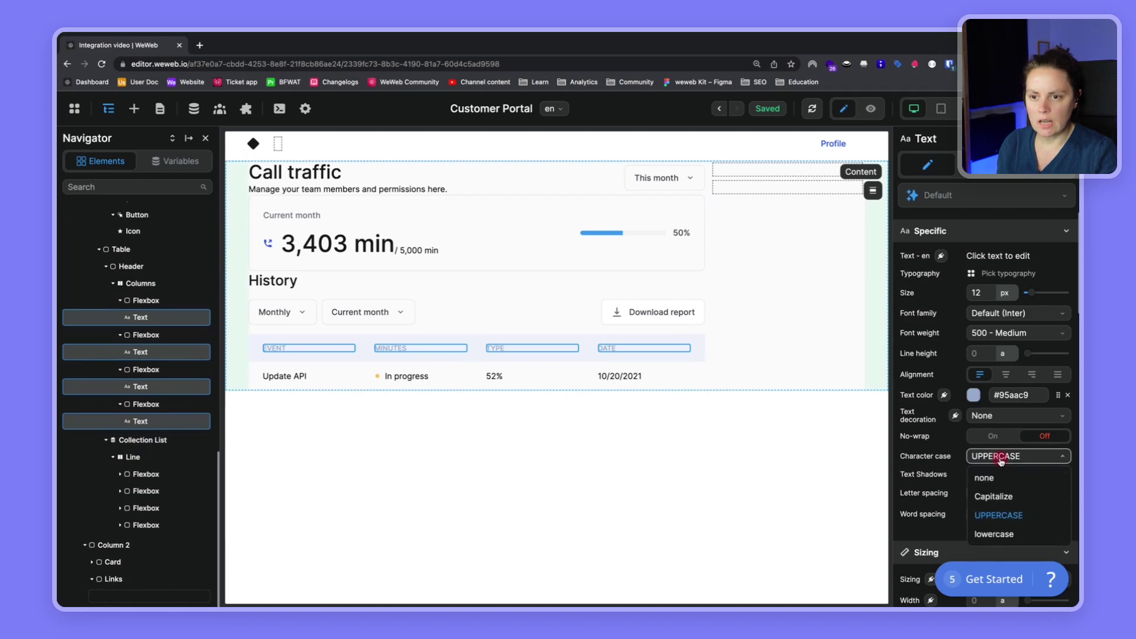
pyautogui.click(985, 479)
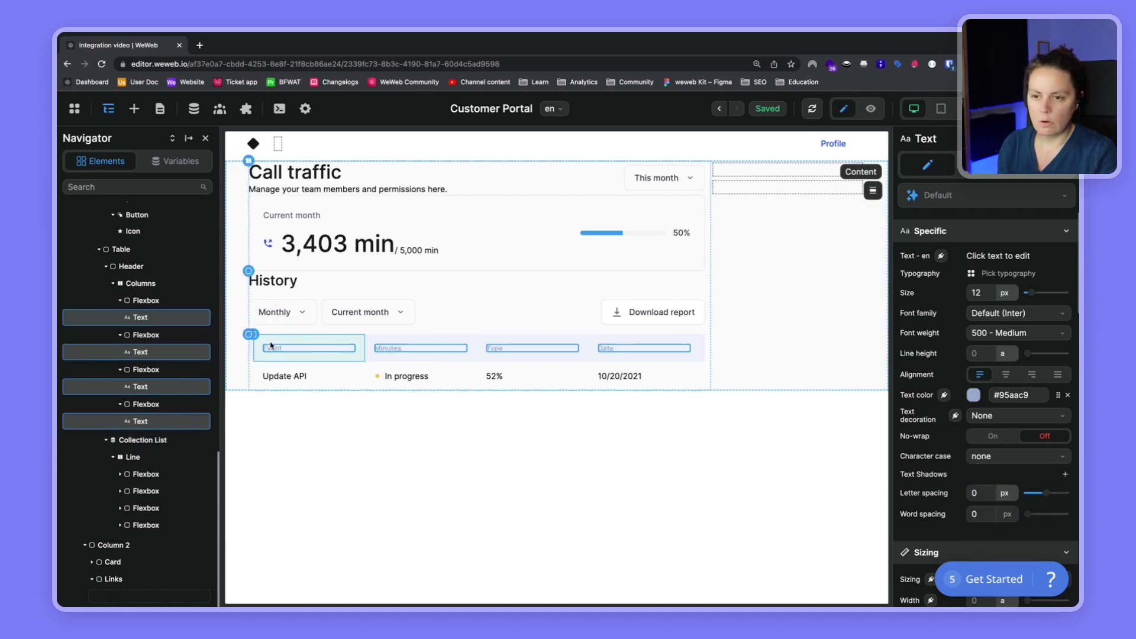
# Step: Select the "Update API" text in the table line and compare the table with the Figma design
pyautogui.click(285, 377)
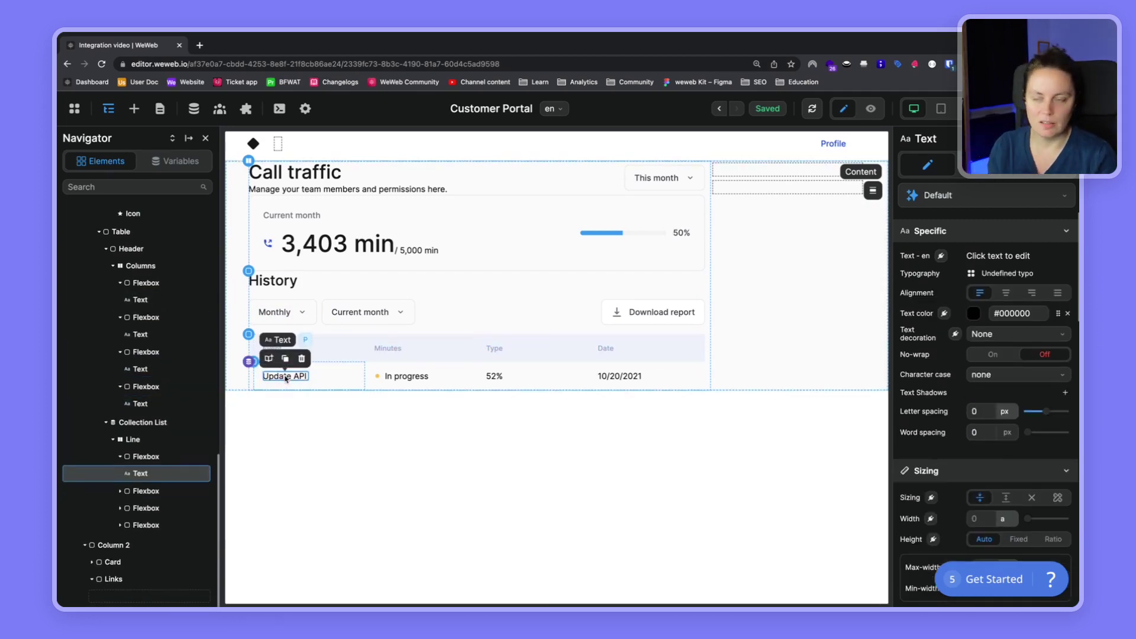
pyautogui.hotkey('ctrl', 'Right')
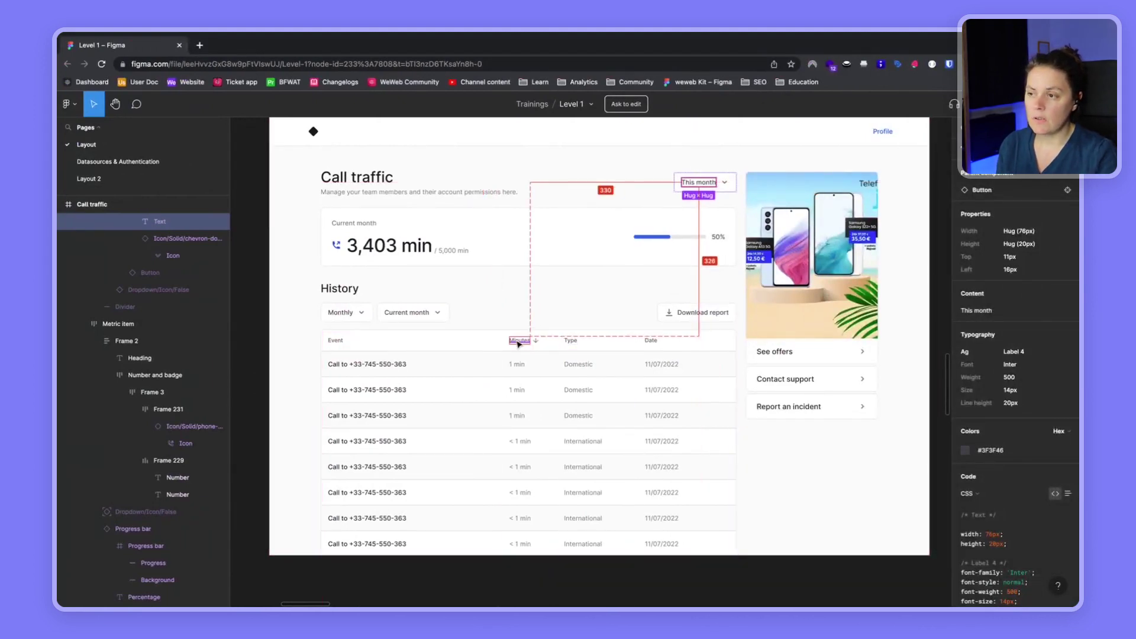
pyautogui.press('super+Tab')
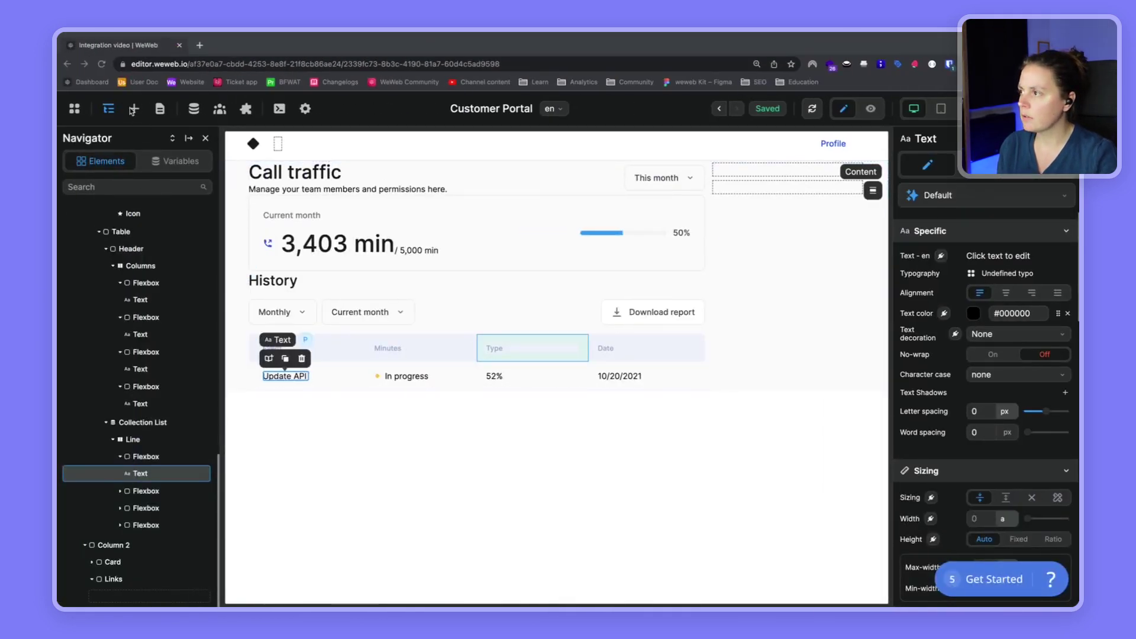
# Step: Add an Icon element to the Minutes cell of the History table header, beneath the header text
pyautogui.click(134, 109)
pyautogui.write('bu')
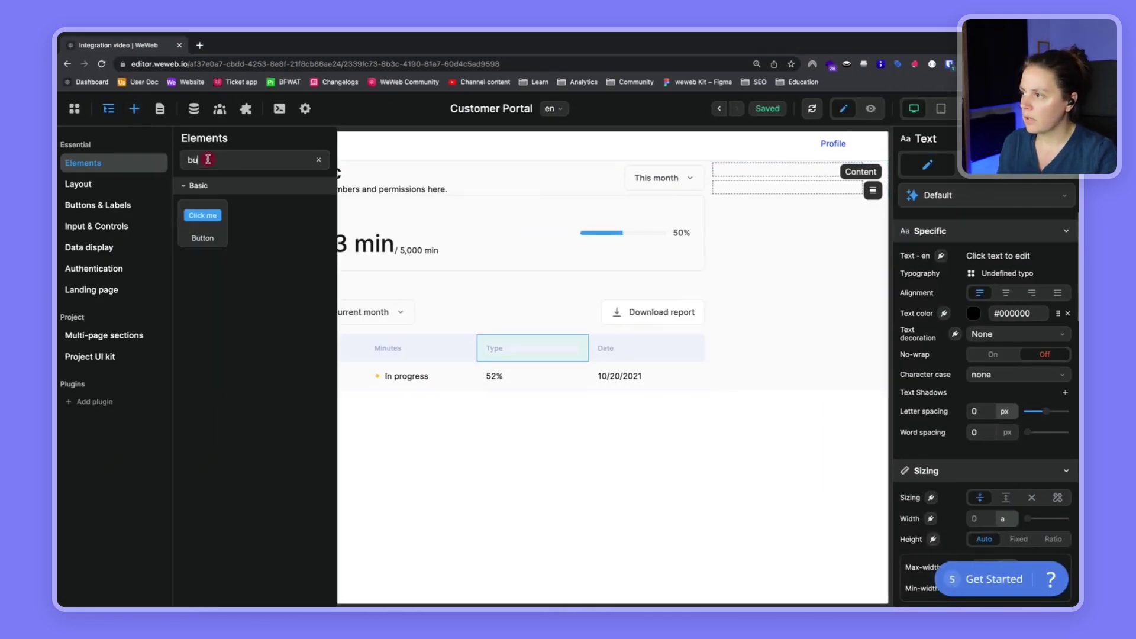
pyautogui.press('BackSpace')
pyautogui.press('BackSpace')
pyautogui.write('icon')
pyautogui.moveTo(199, 211); pyautogui.dragTo(429, 351)
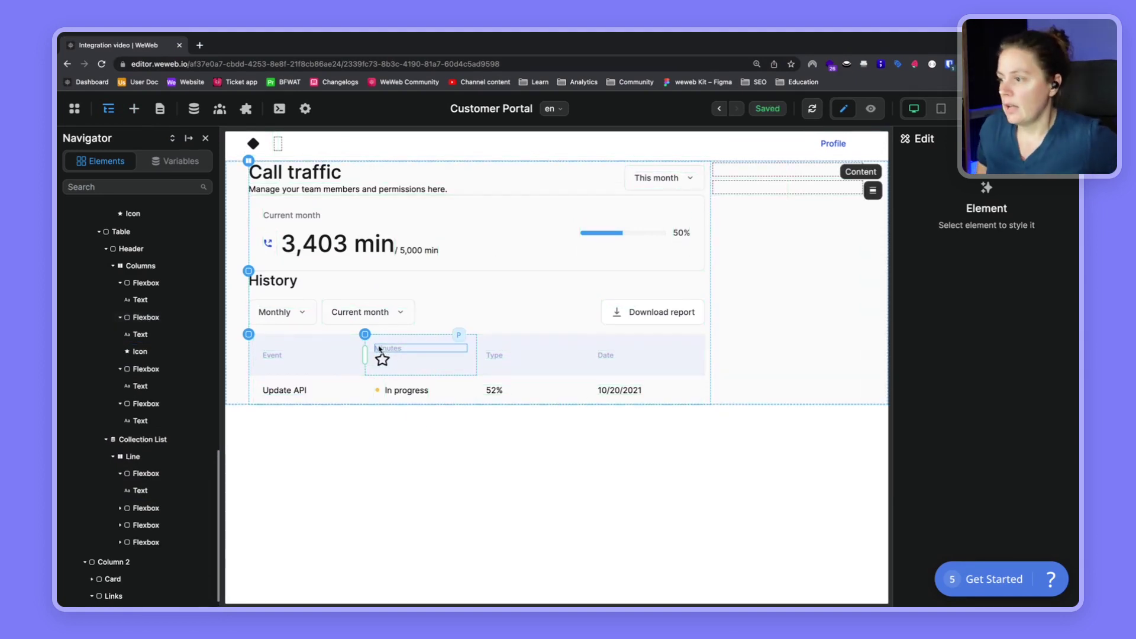
# Step: Set the Minutes header flexbox to horizontal direction and justify its contents to the start
pyautogui.click(384, 348)
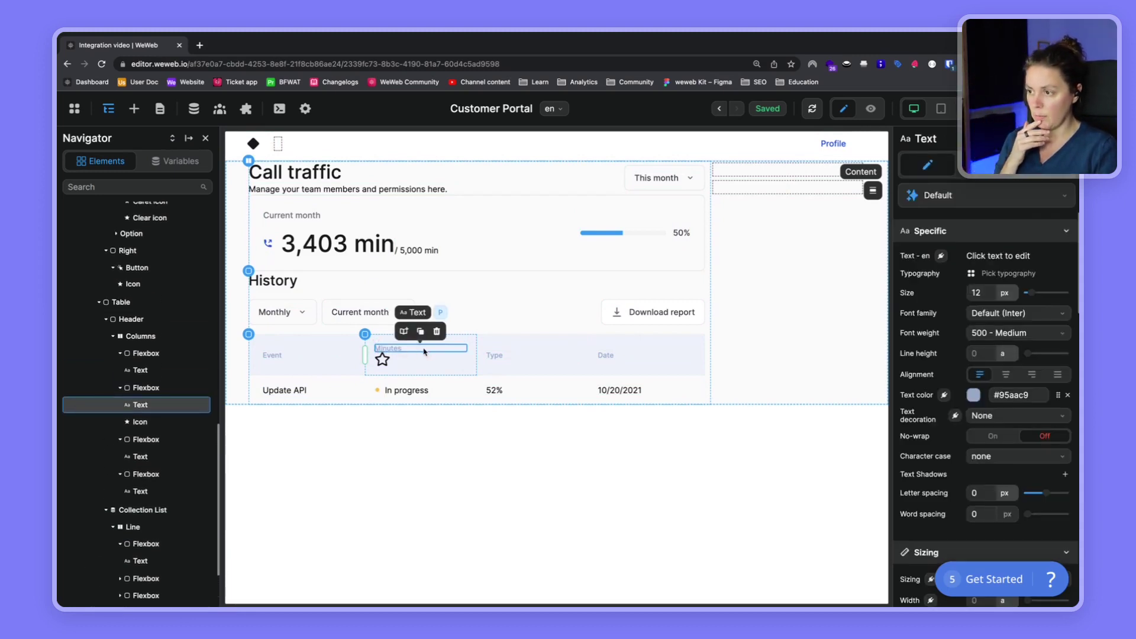
pyautogui.scroll(-4, 960, 502)
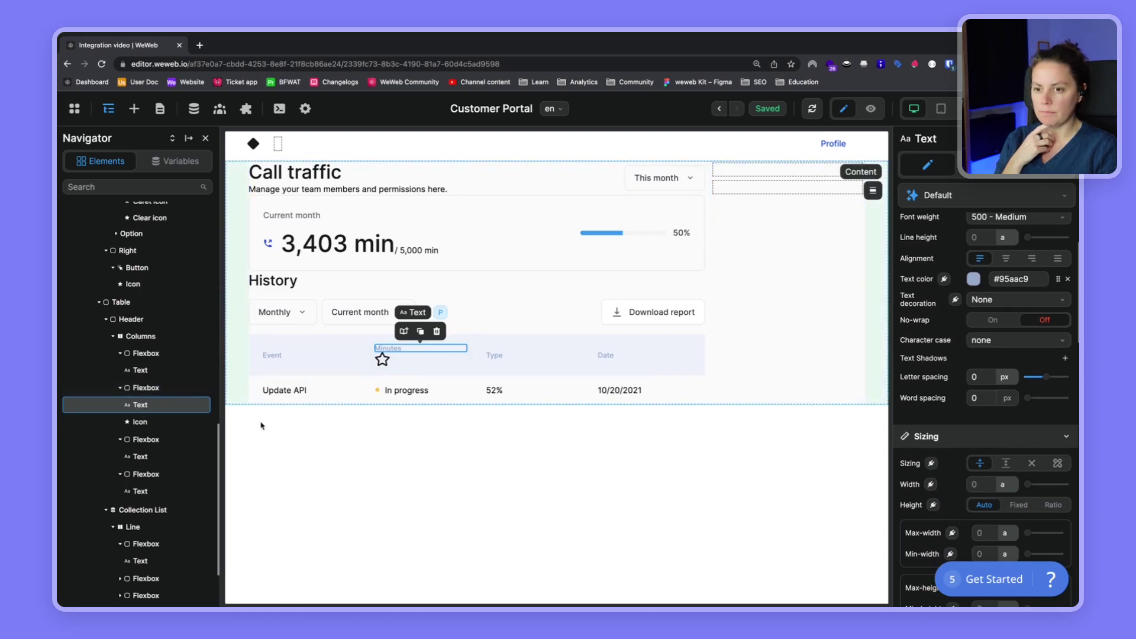
pyautogui.click(155, 389)
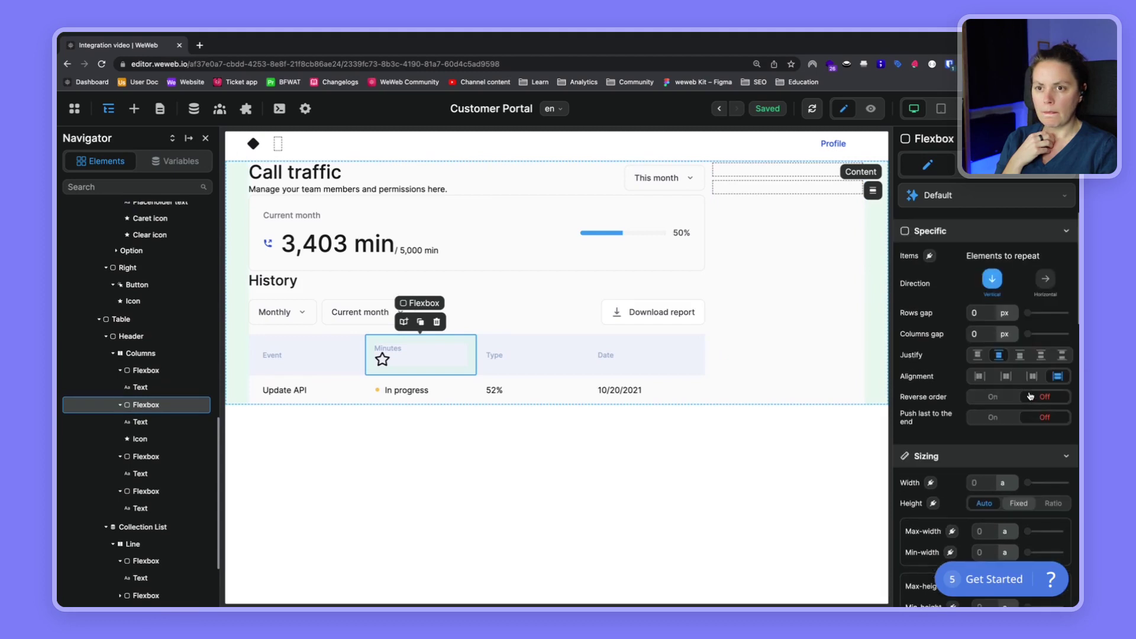
pyautogui.click(1047, 281)
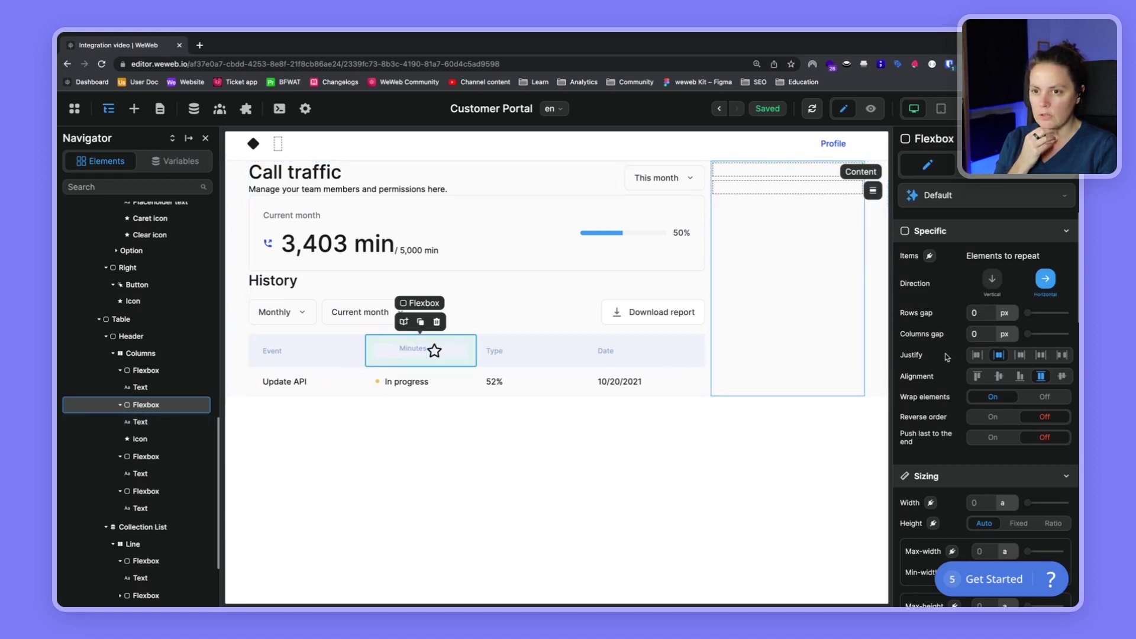
pyautogui.click(979, 355)
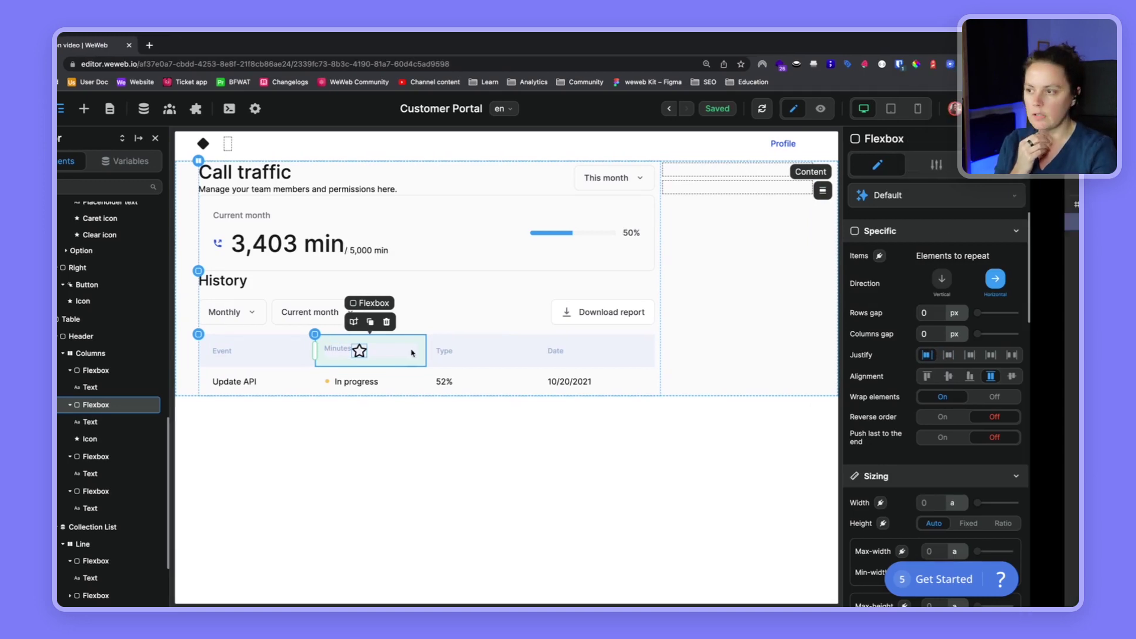
# Step: Check the Minutes arrow icon's dimensions in the Figma design and set the header icon's size in WeWeb to 10
pyautogui.press('super+grave')
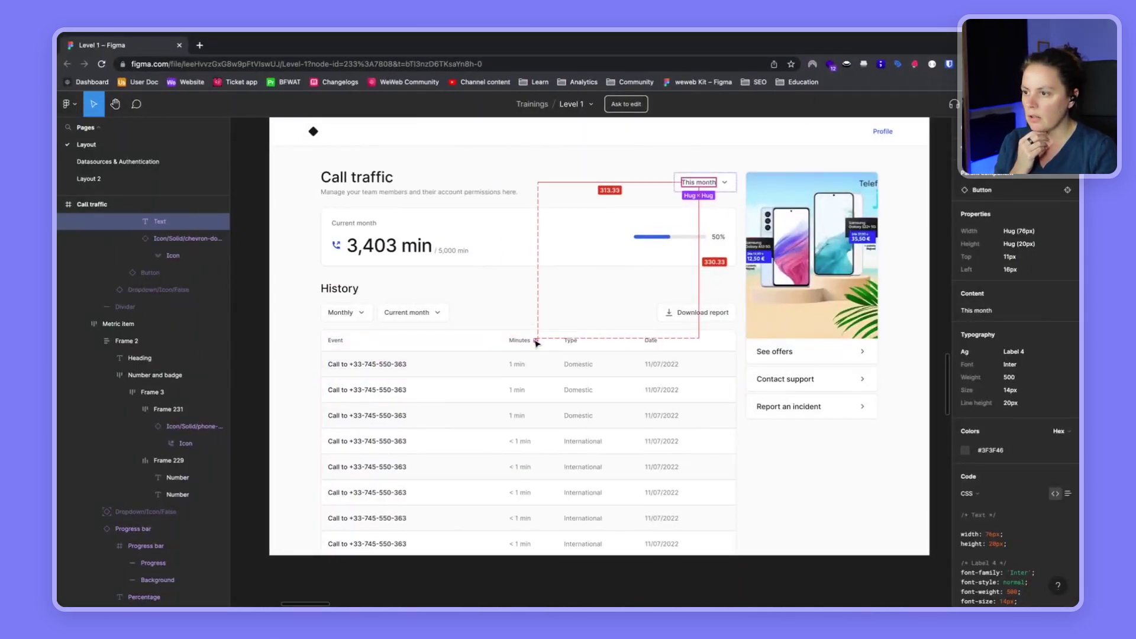
pyautogui.click(537, 341)
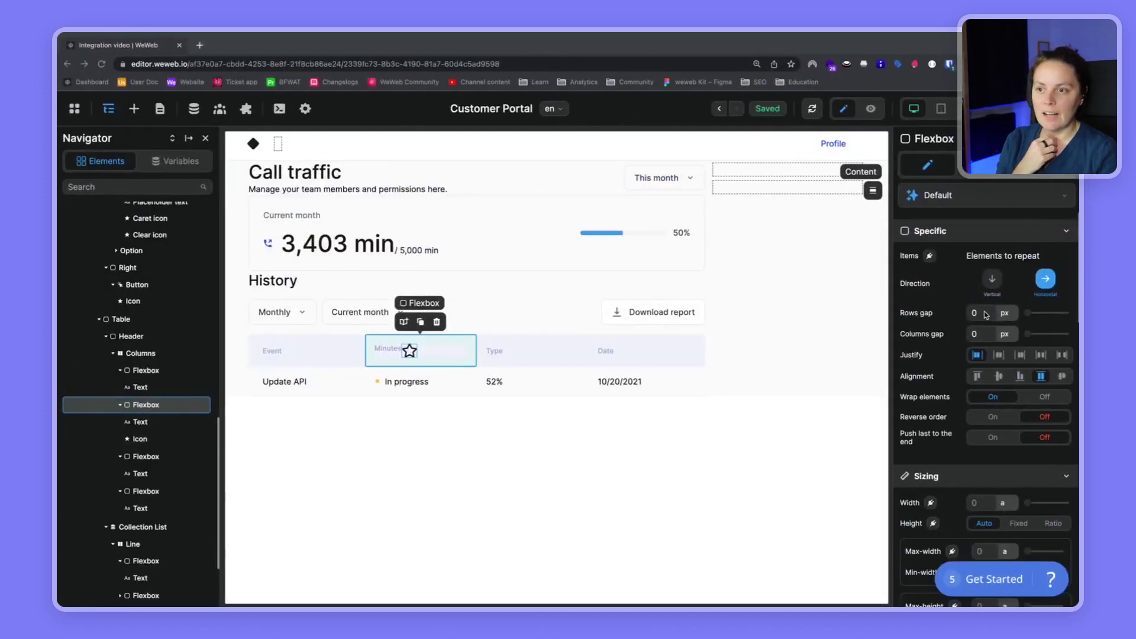
pyautogui.click(141, 439)
pyautogui.click(979, 259)
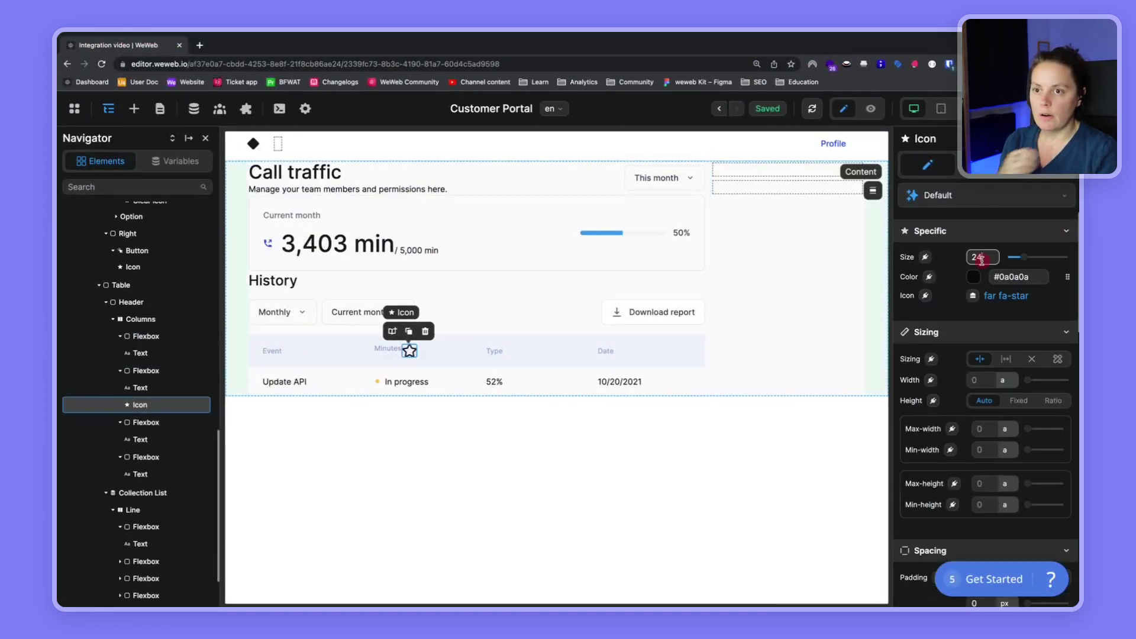
pyautogui.write('10')
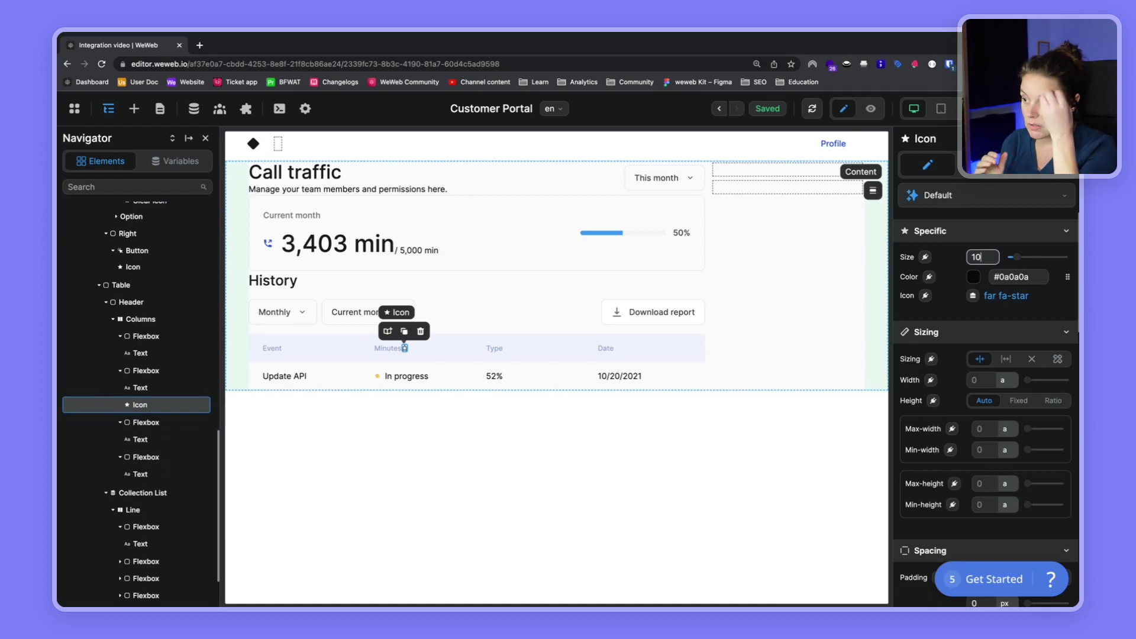
# Step: Check the Event header's typography in Figma and set the line height of all four table header texts in WeWeb to 18 px
pyautogui.hotkey('ctrl', 'Right')
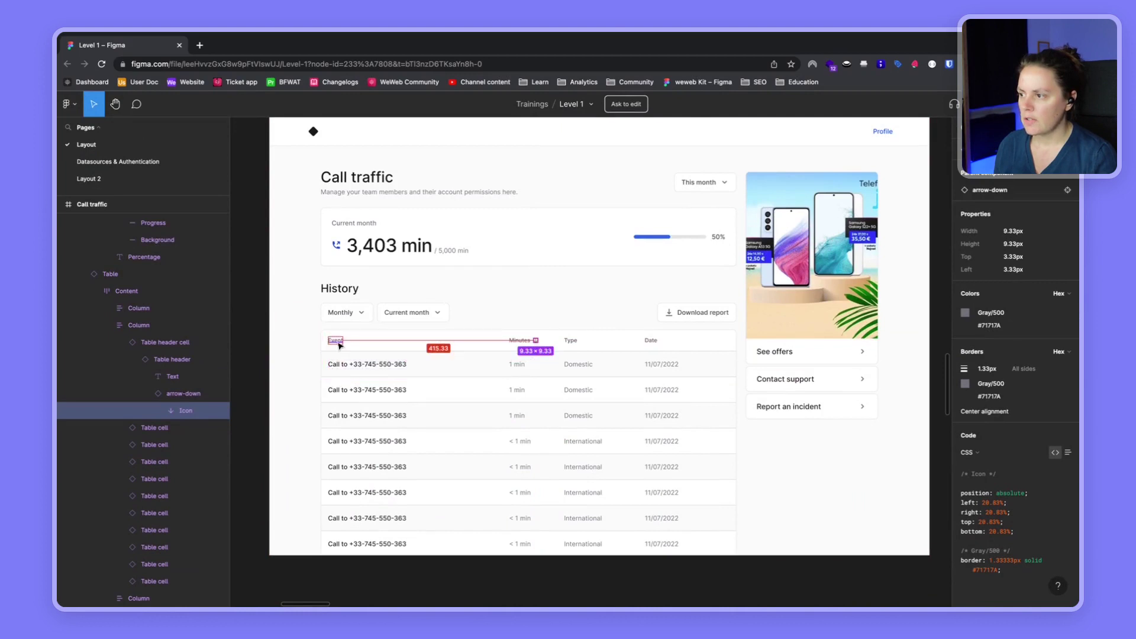
pyautogui.click(338, 343)
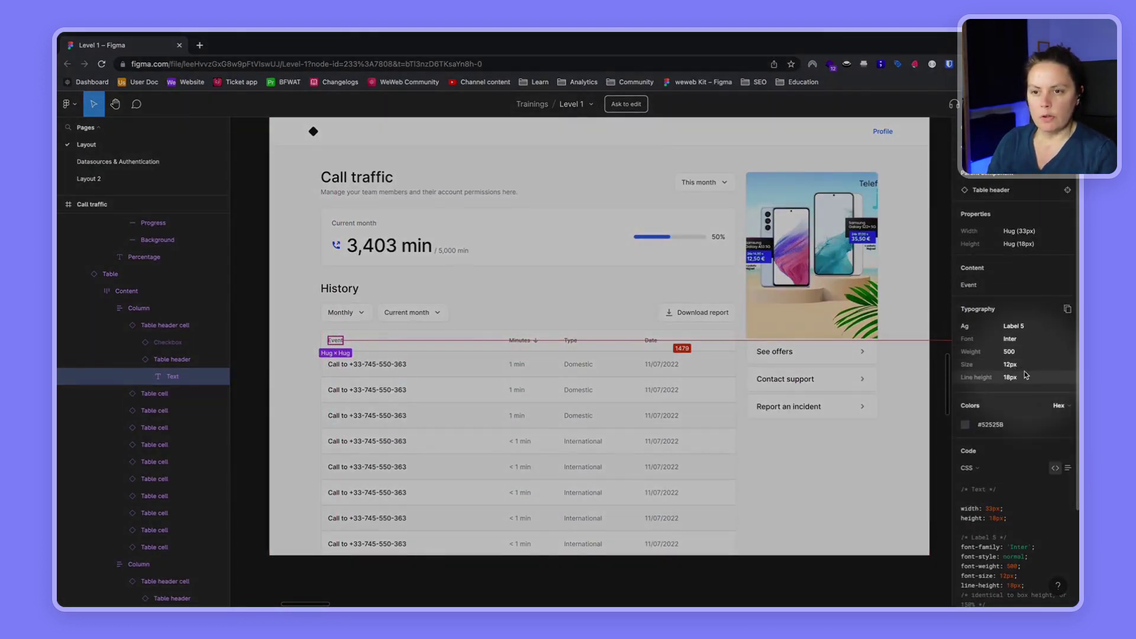
pyautogui.hotkey('ctrl', 'Left')
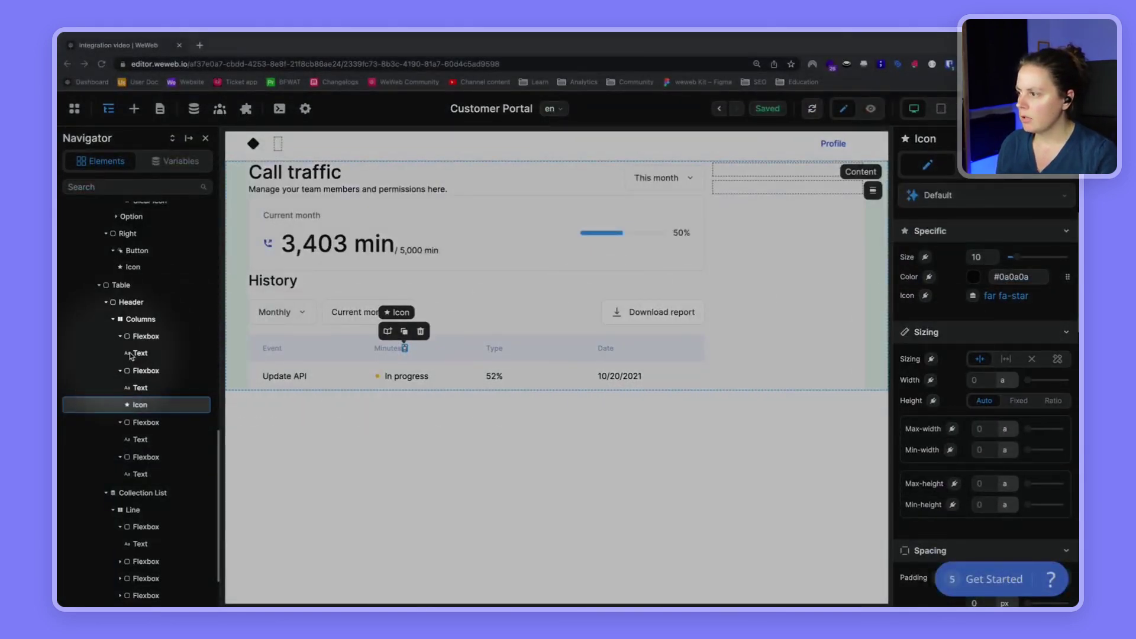
pyautogui.click(143, 354)
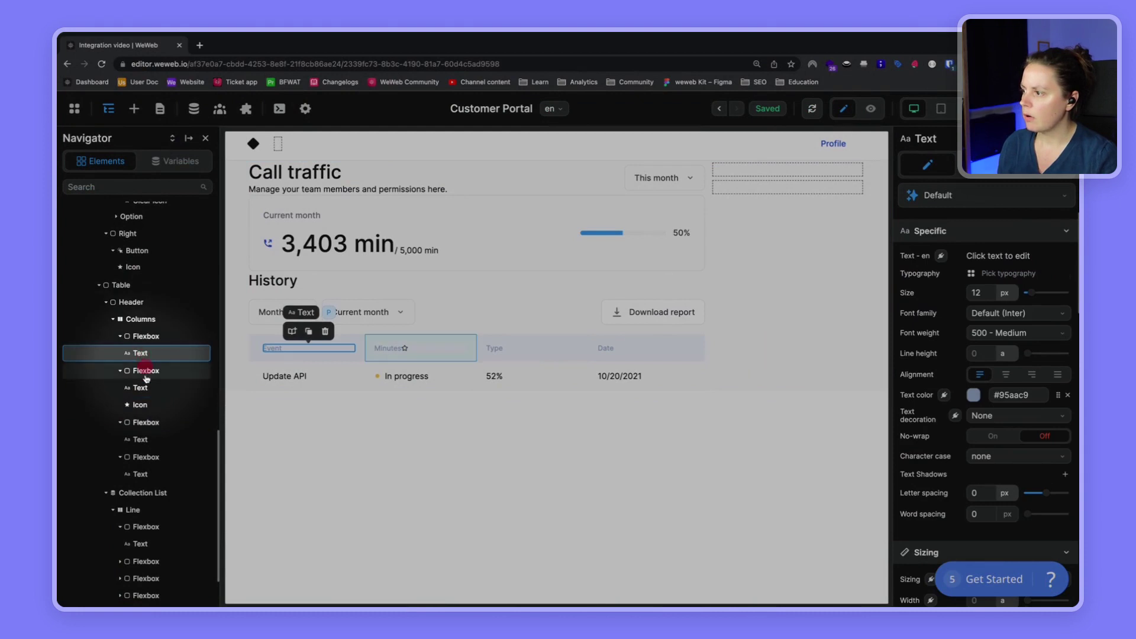
pyautogui.keyDown('shift'); pyautogui.click(141, 443); pyautogui.keyUp('shift')
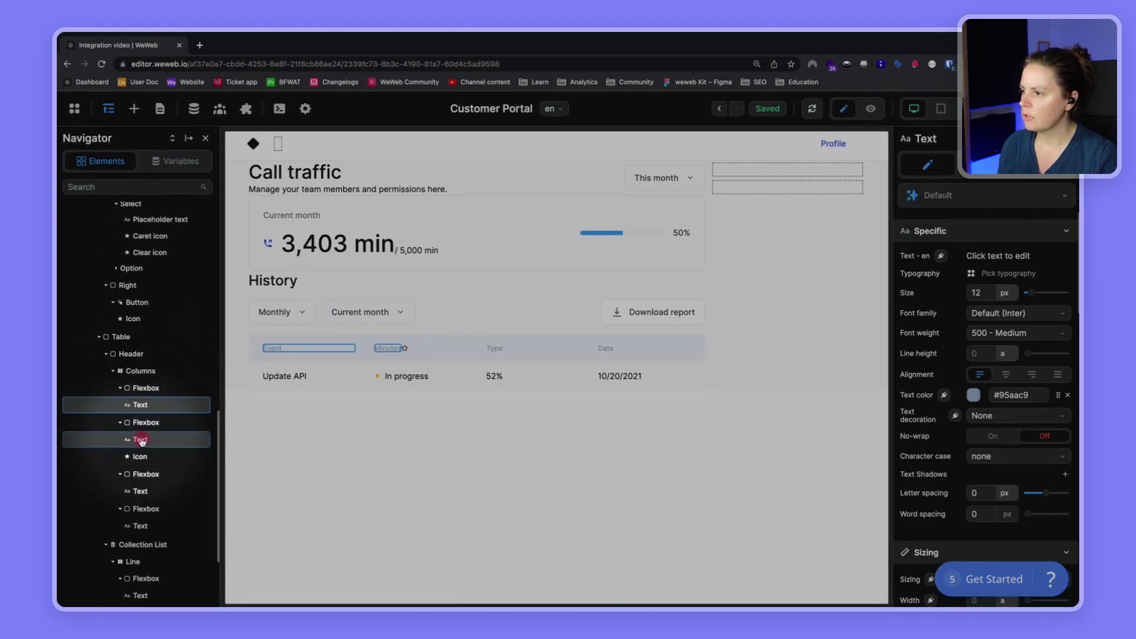
pyautogui.keyDown('shift'); pyautogui.click(141, 457); pyautogui.keyUp('shift')
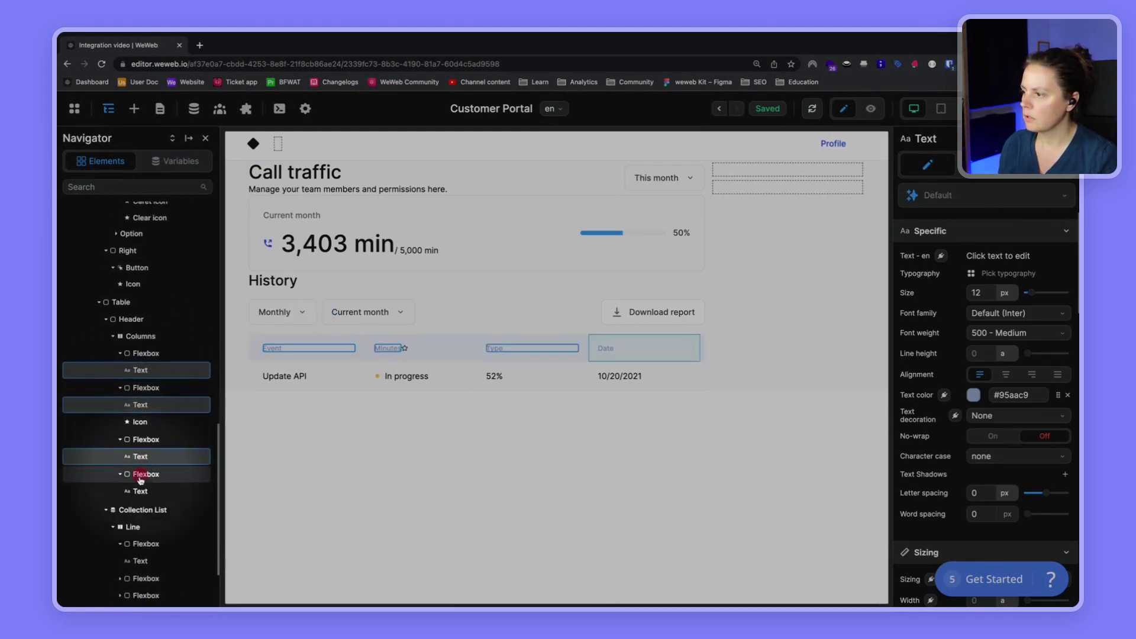
pyautogui.keyDown('shift'); pyautogui.click(140, 439); pyautogui.keyUp('shift')
pyautogui.click(1006, 357)
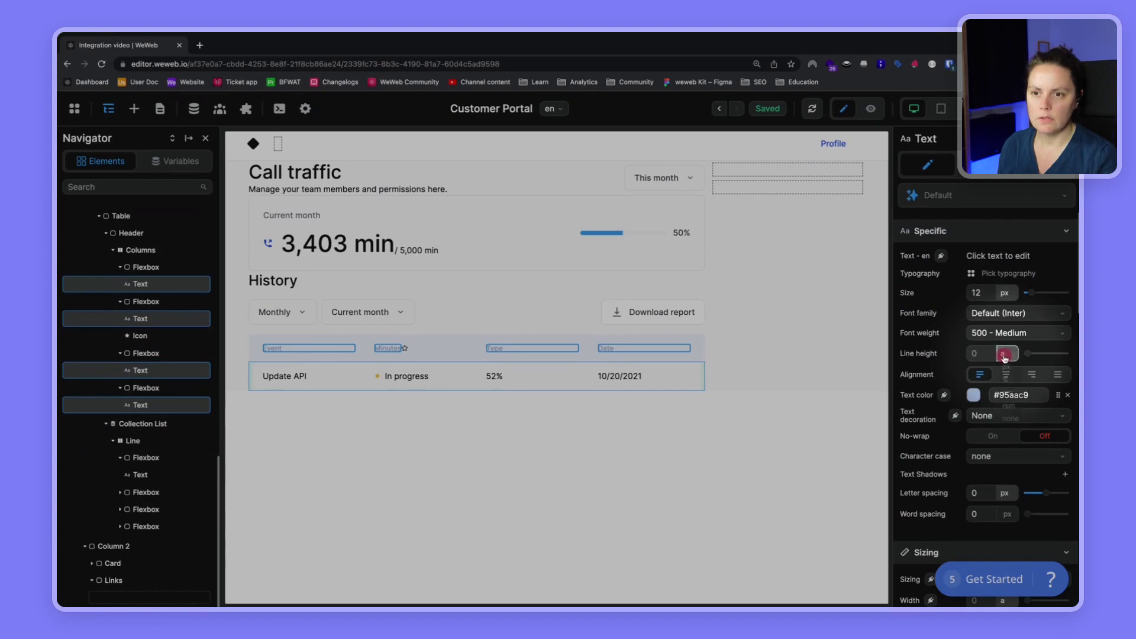
pyautogui.click(1009, 374)
pyautogui.click(984, 355)
pyautogui.write('18')
# Step: Look up the header text color in Figma and set all four table header texts in WeWeb to #52525B
pyautogui.hotkey('ctrl', 'Right')
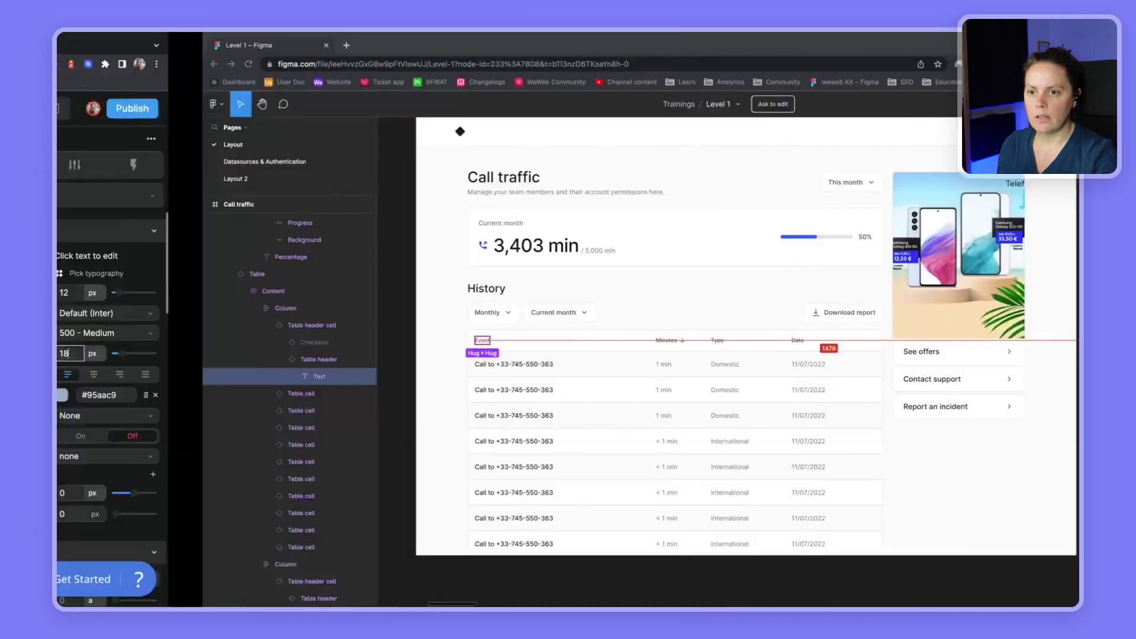
pyautogui.scroll(-3, 1006, 385)
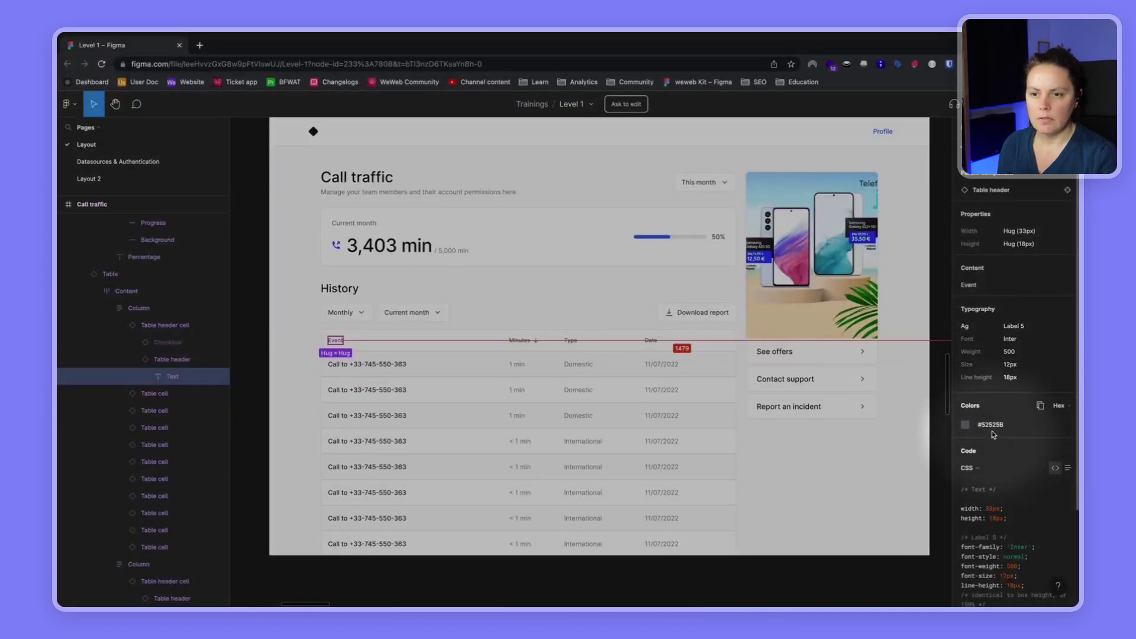
pyautogui.hotkey('ctrl', 'Left')
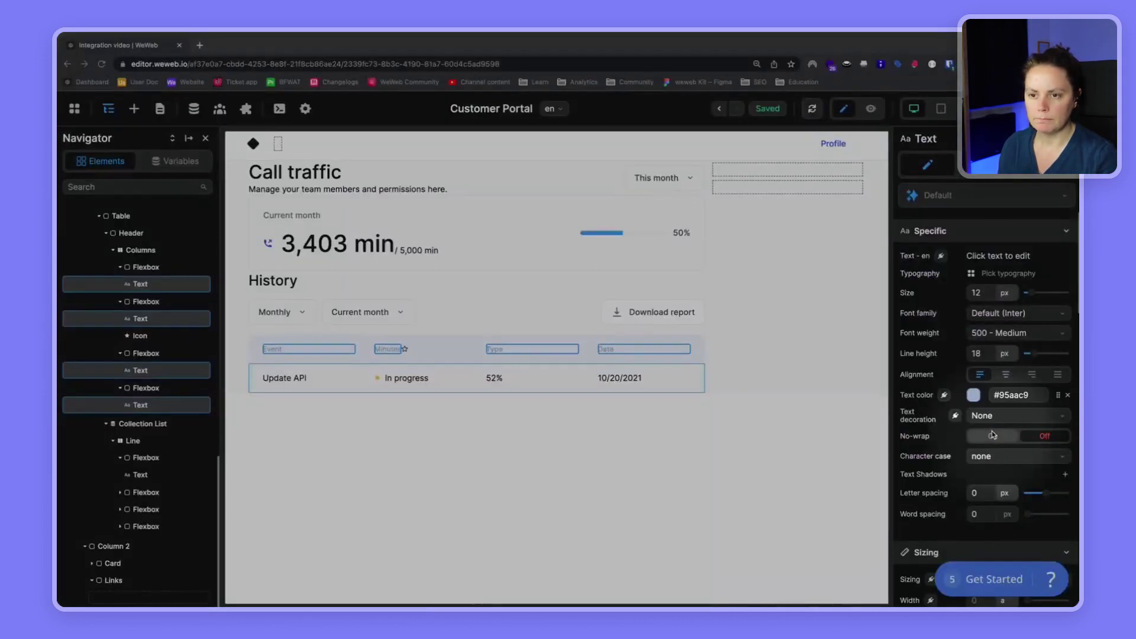
pyautogui.click(1015, 395)
pyautogui.tripleClick(1014, 394)
pyautogui.write('#')
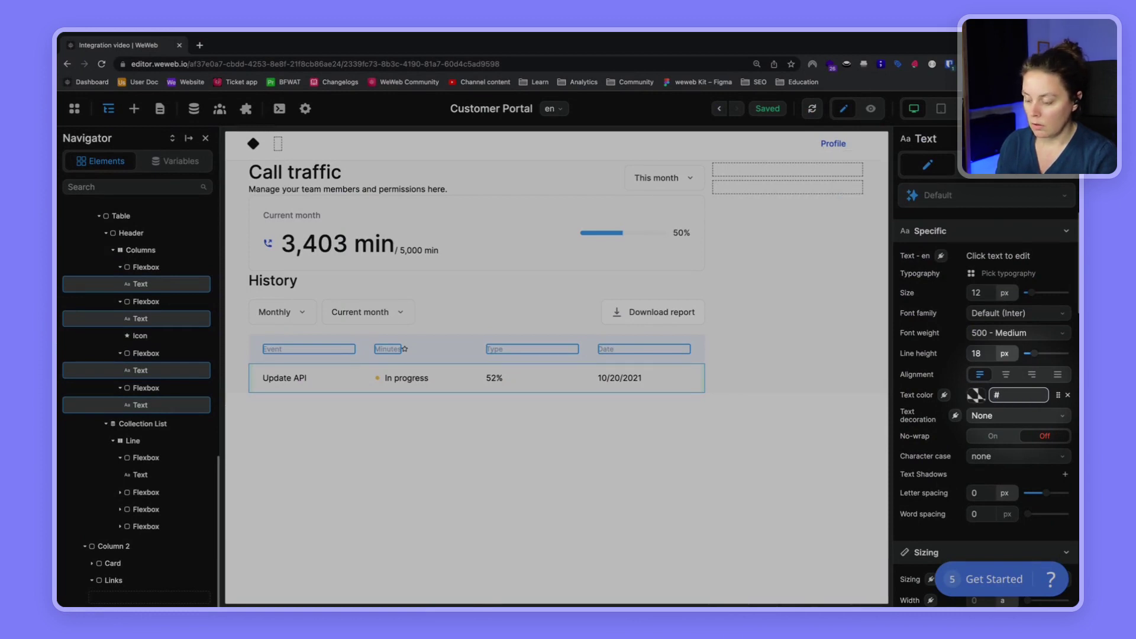
pyautogui.write('5252')
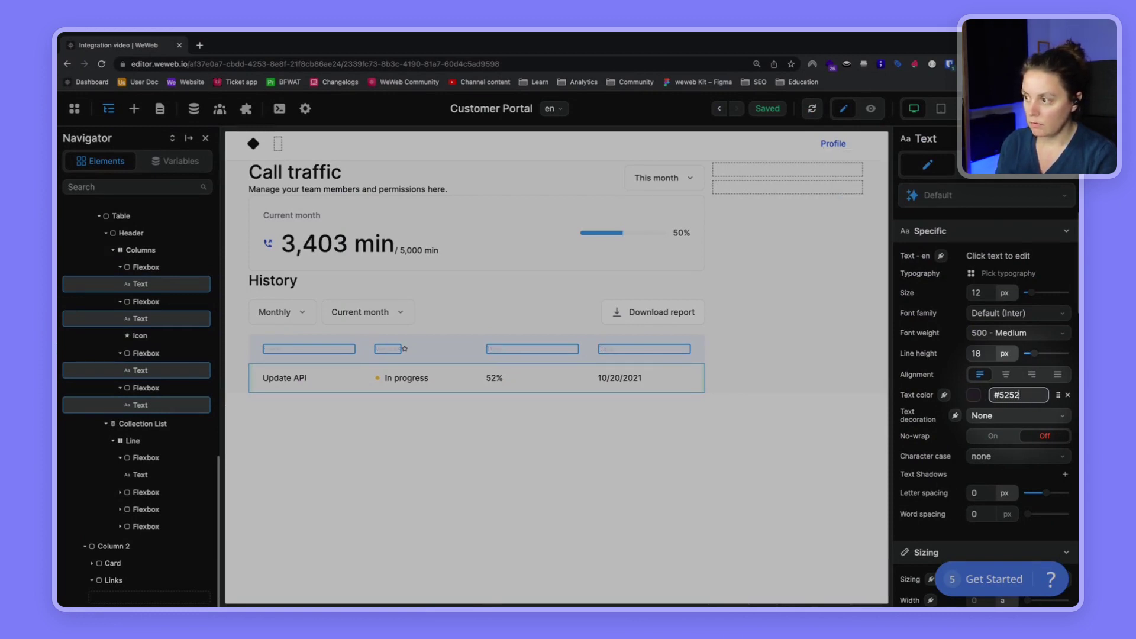
pyautogui.write('5B')
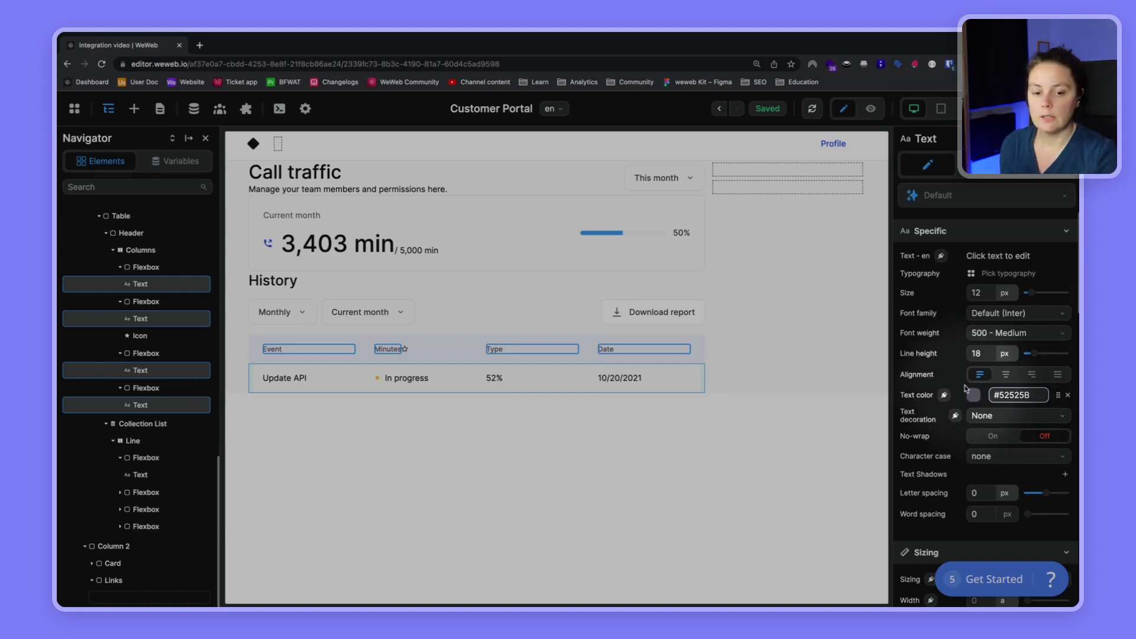
# Step: Inspect the Minutes header in Figma and set the right padding of the four table header texts in WeWeb to 4 px
pyautogui.press('super+grave')
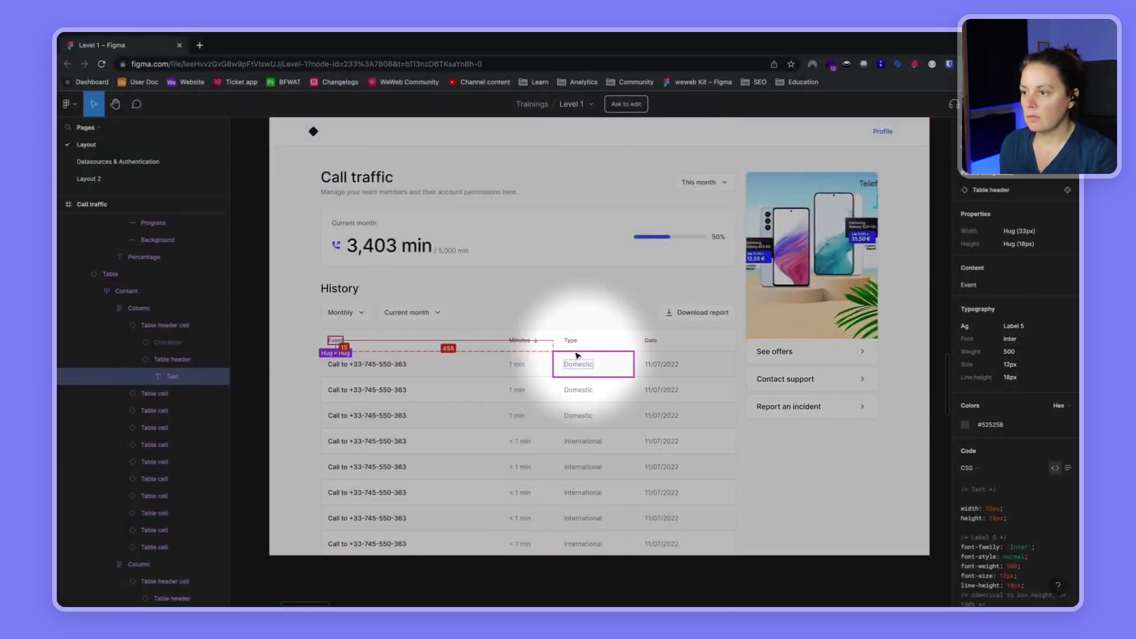
pyautogui.click(526, 343)
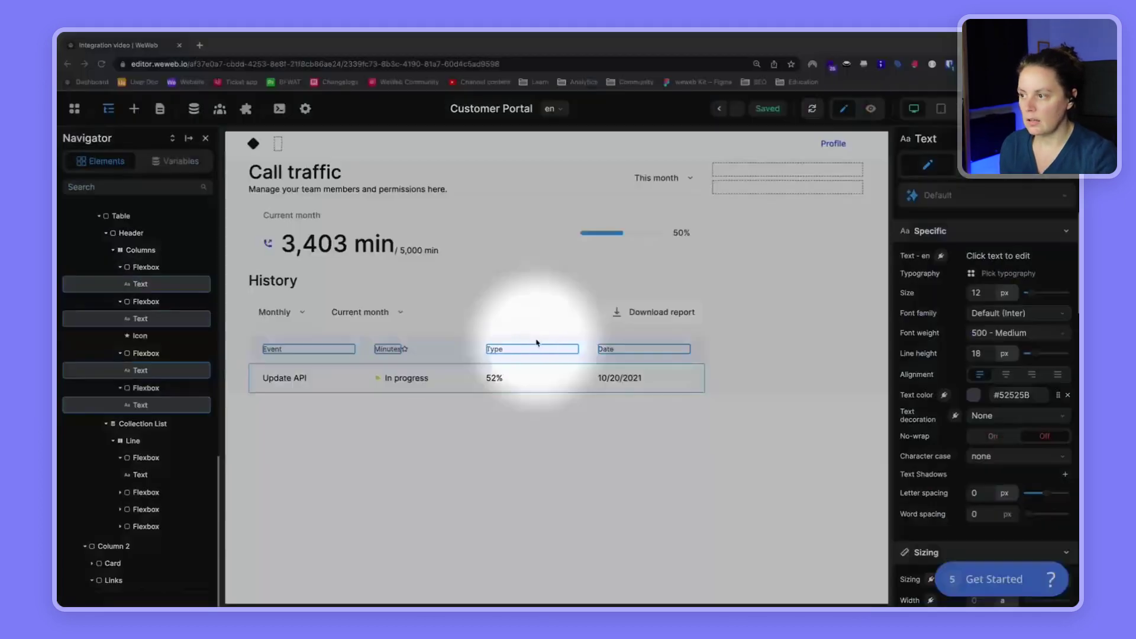
pyautogui.click(398, 349)
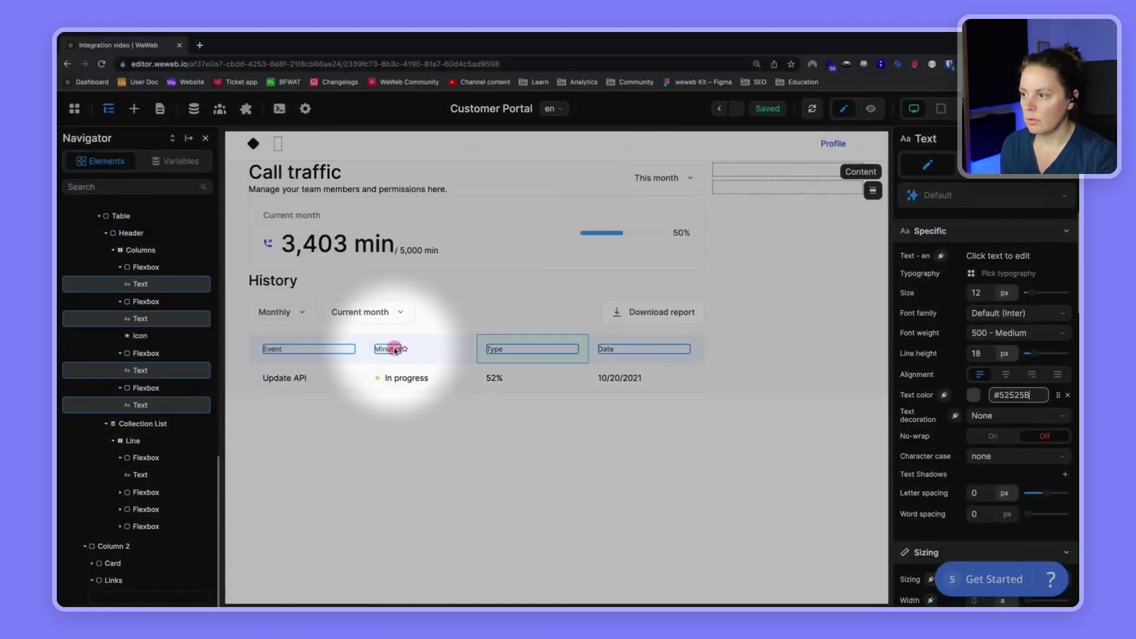
pyautogui.scroll(-6, 912, 458)
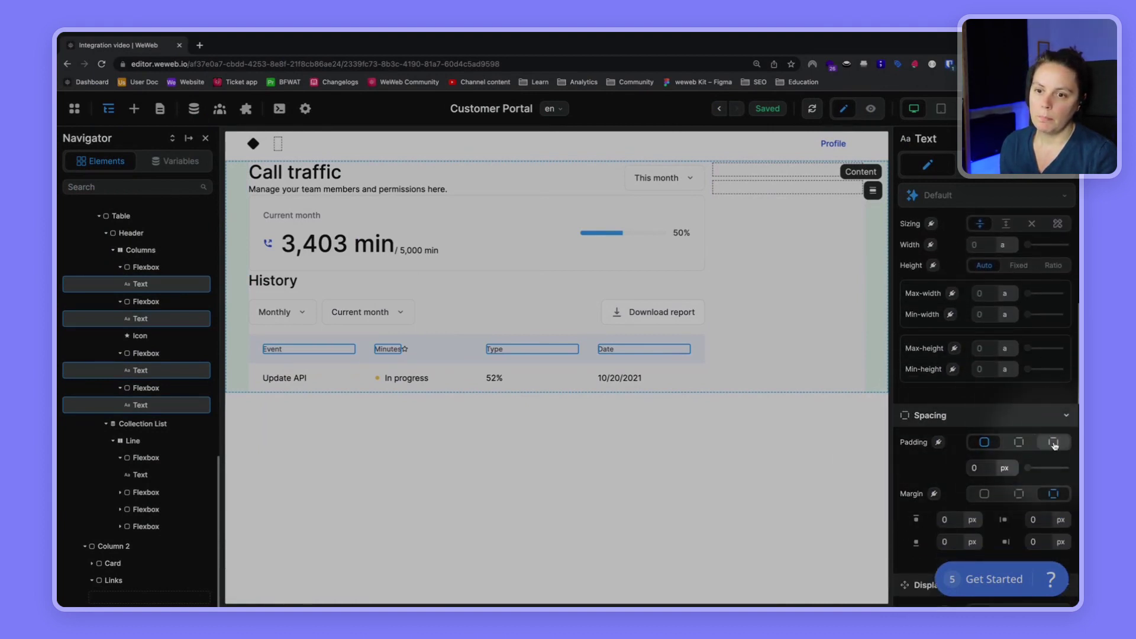
pyautogui.click(1055, 444)
pyautogui.click(1045, 491)
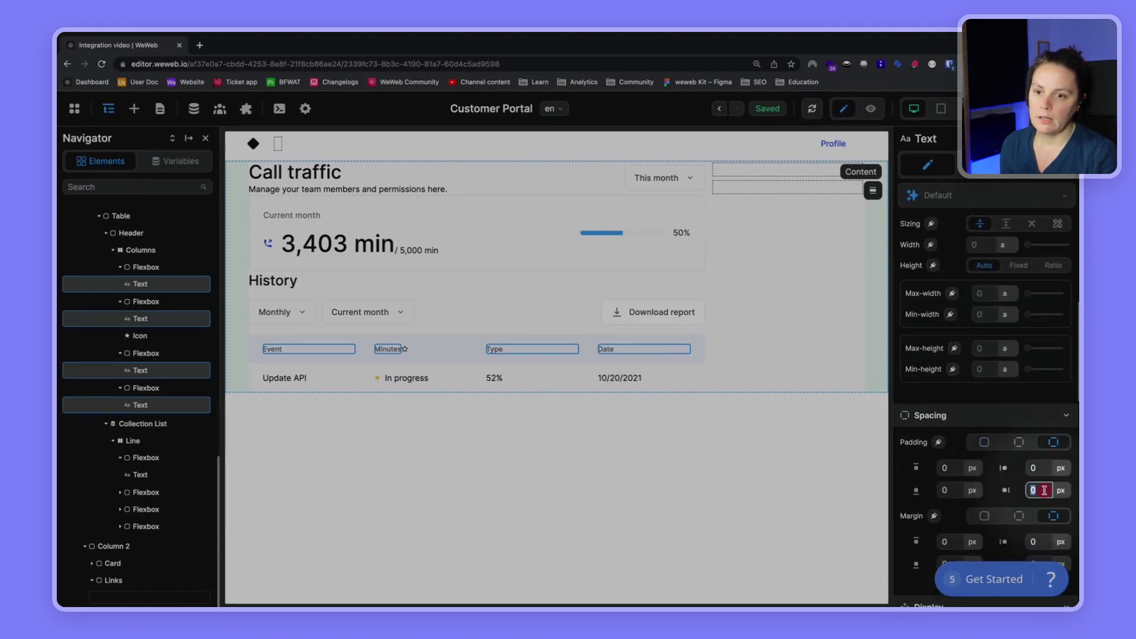
pyautogui.write('4')
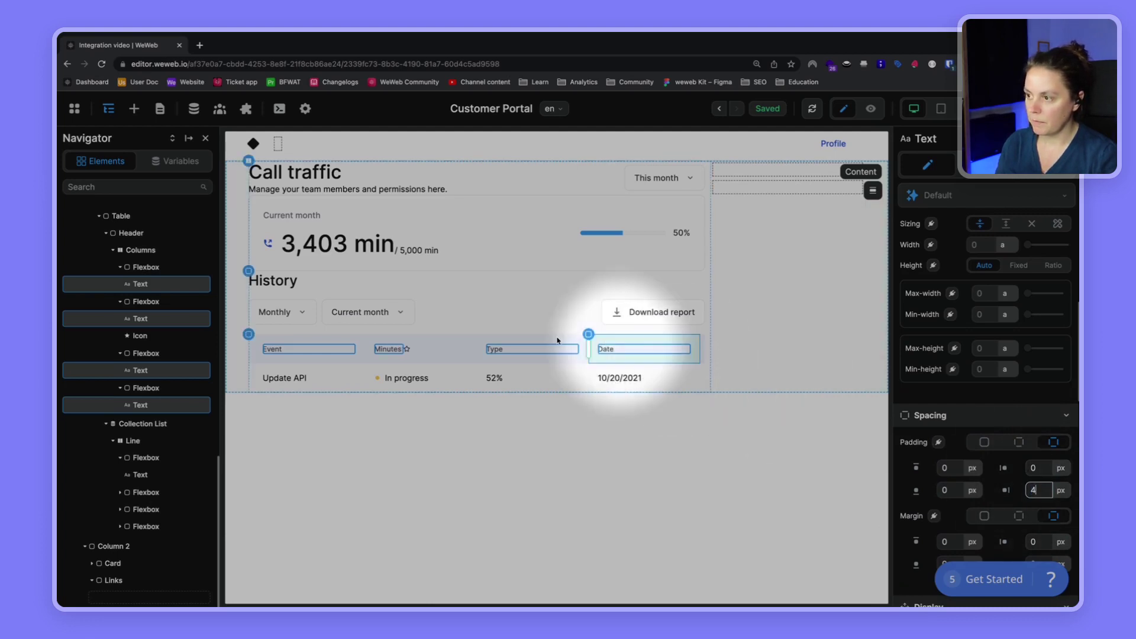
# Step: Set individual padding on the Minutes header icon to add space on its left side
pyautogui.click(406, 350)
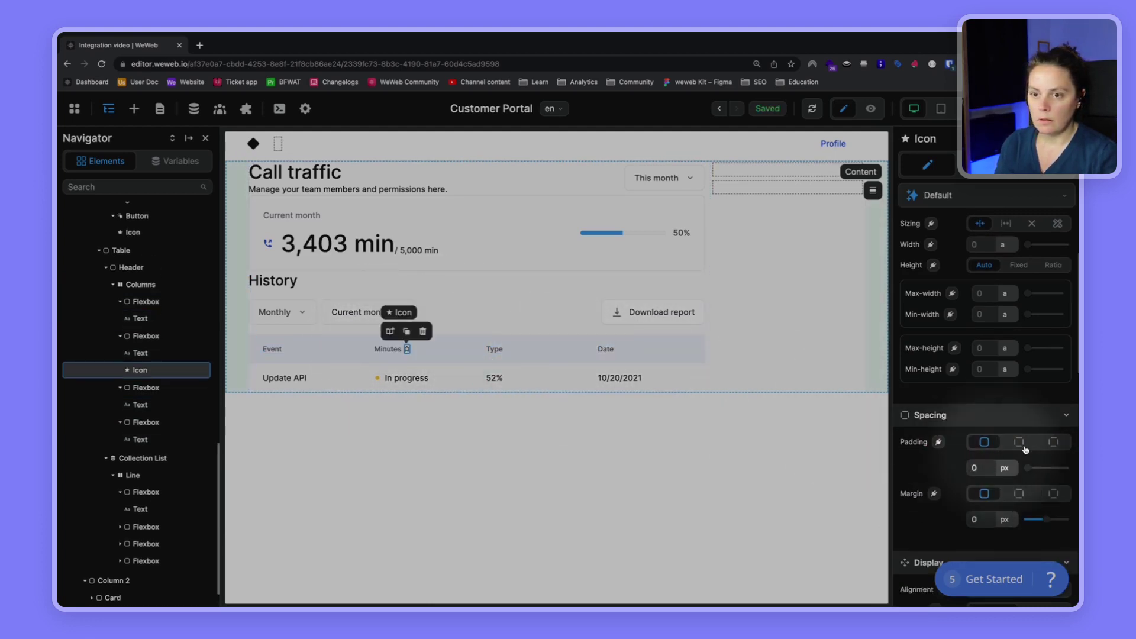
pyautogui.click(1054, 443)
pyautogui.click(1039, 469)
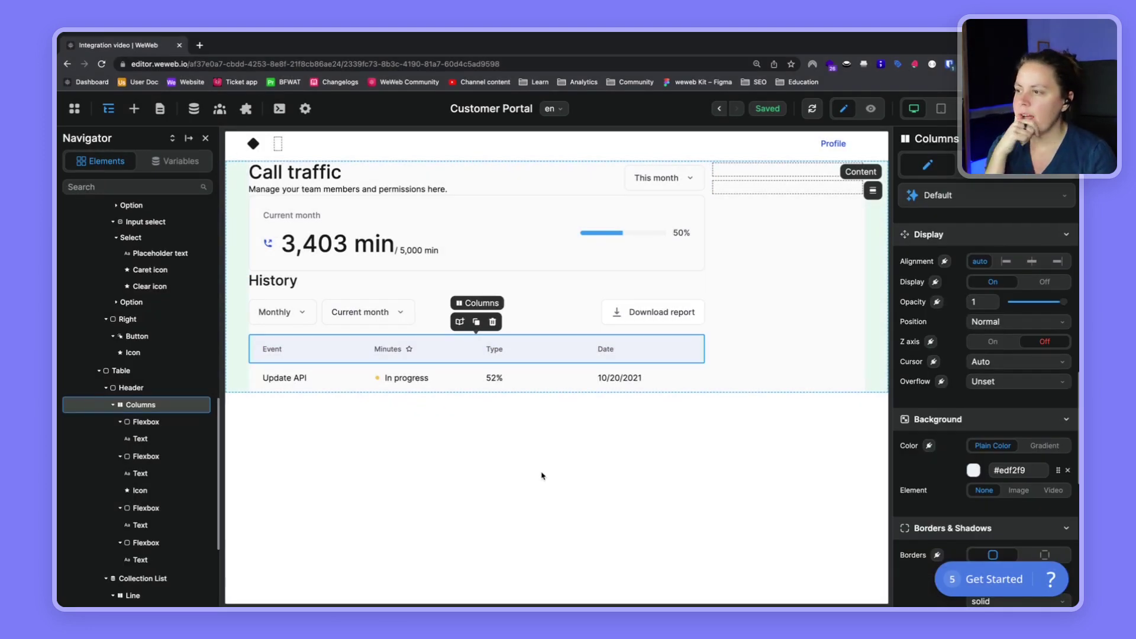
# Step: Inspect the Event header cell's border in Figma and set the Table's border width in WeWeb to 1 px
pyautogui.press('super+grave')
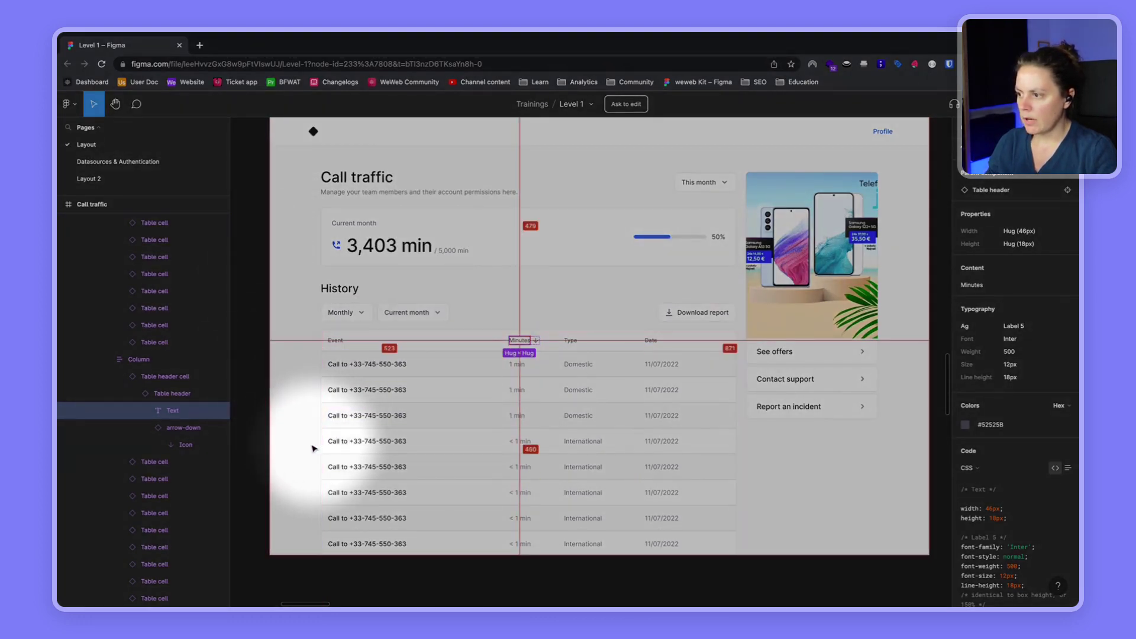
pyautogui.hotkey('alt', 'Tab')
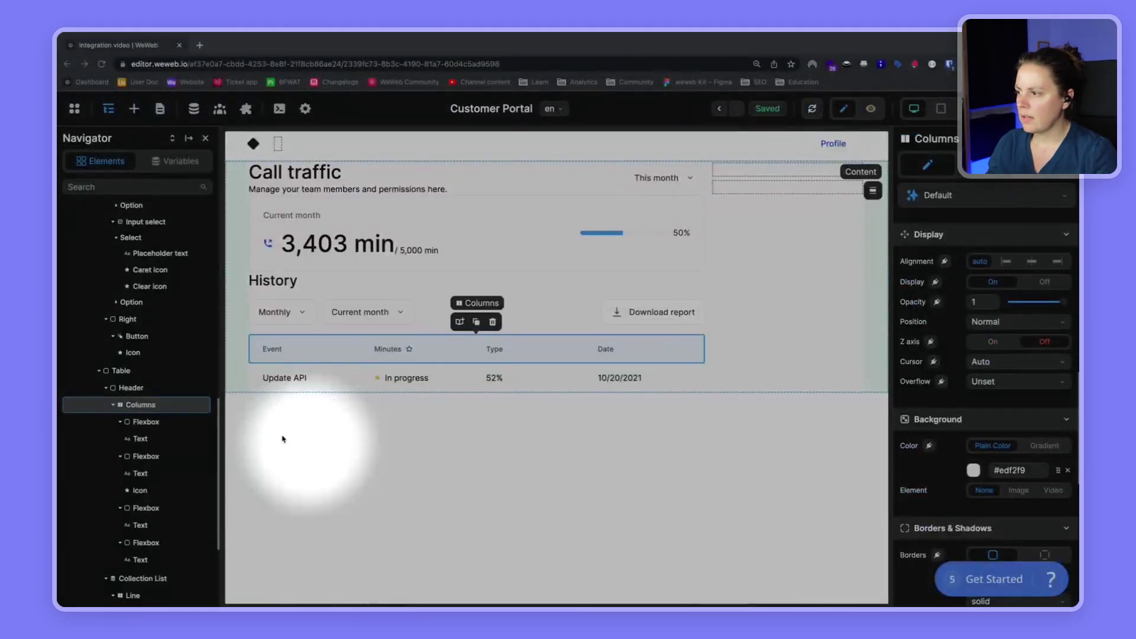
pyautogui.click(135, 372)
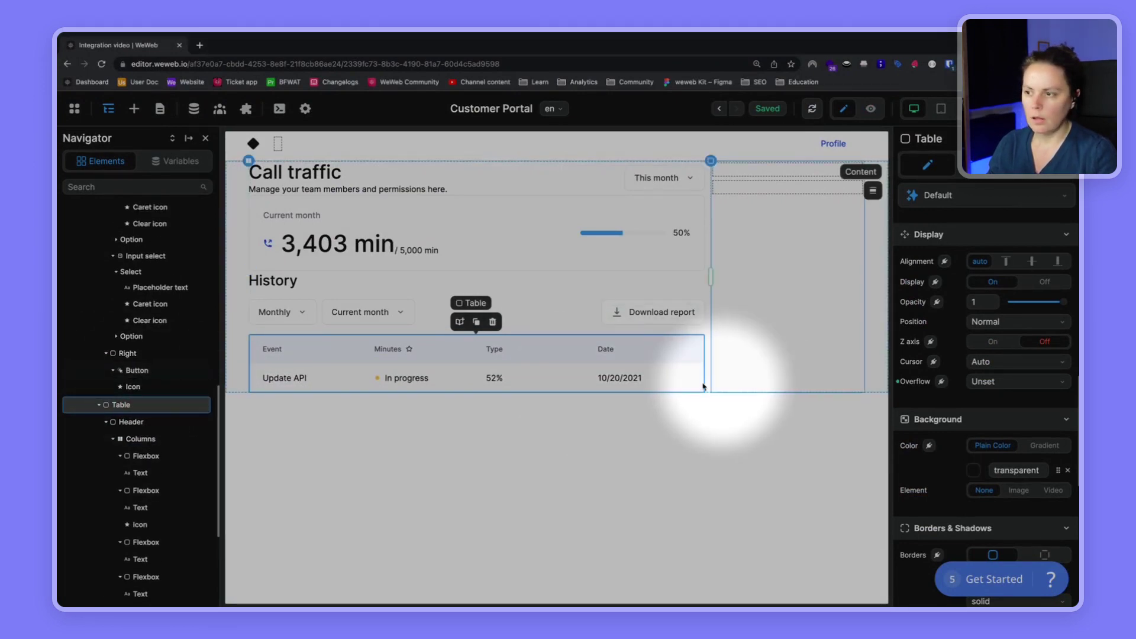
pyautogui.hotkey('alt', 'Tab')
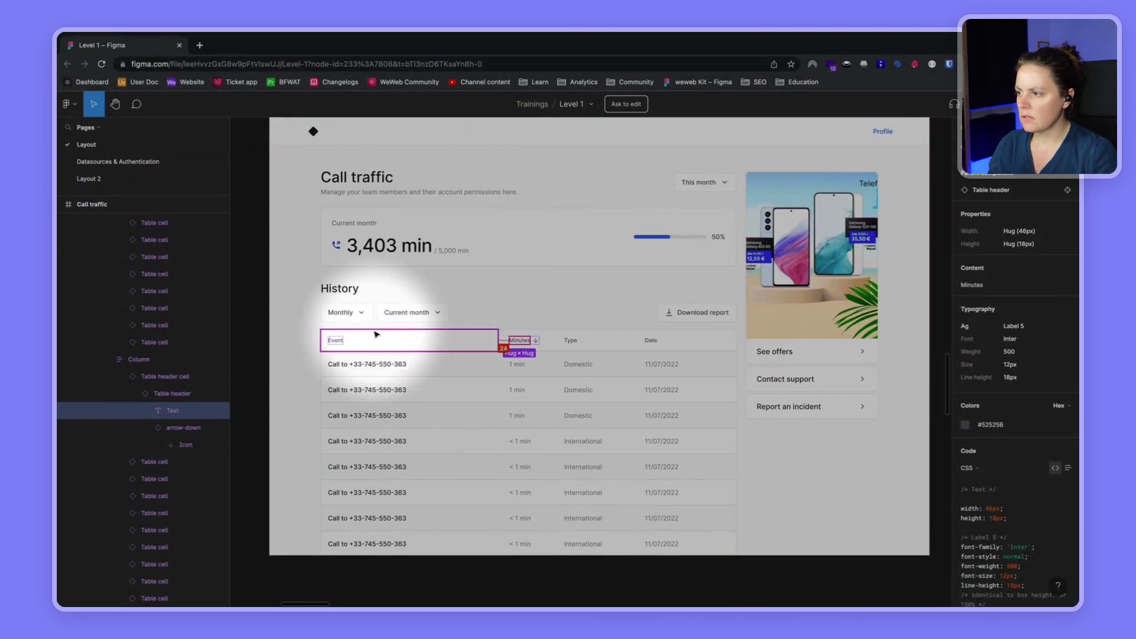
pyautogui.click(374, 334)
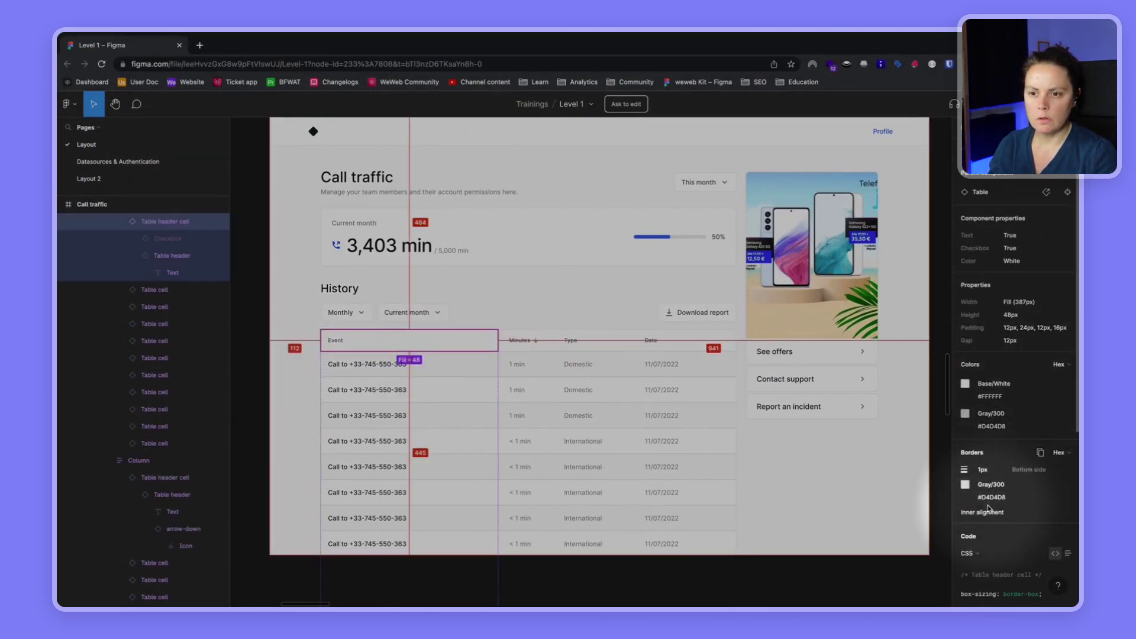
pyautogui.hotkey('alt', 'Tab')
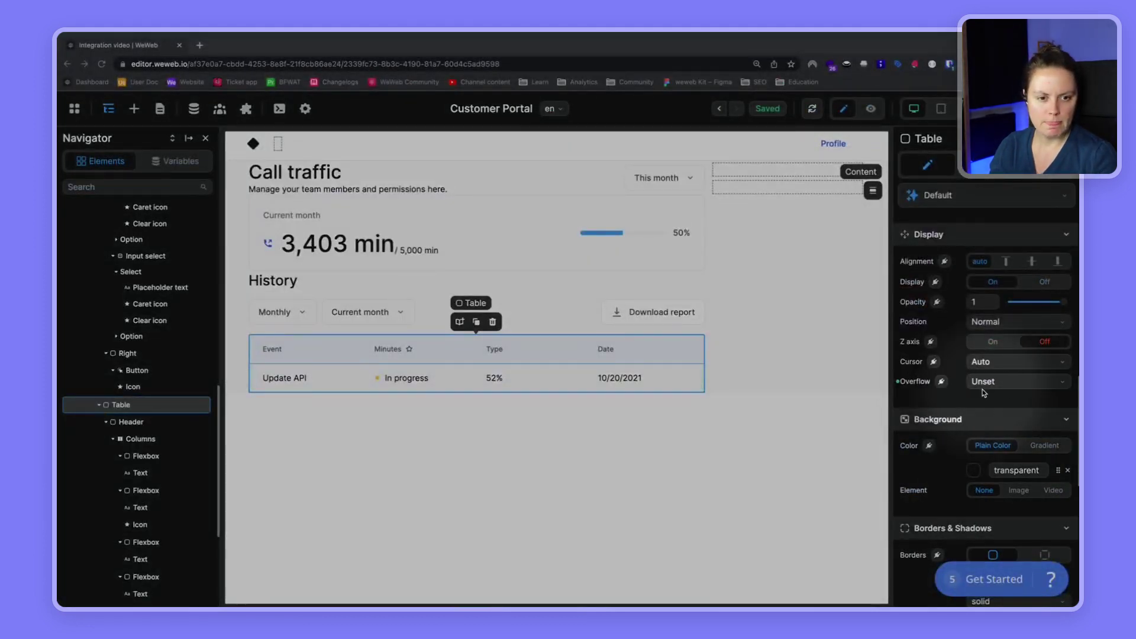
pyautogui.scroll(-1, 971, 414)
pyautogui.scroll(-5, 964, 429)
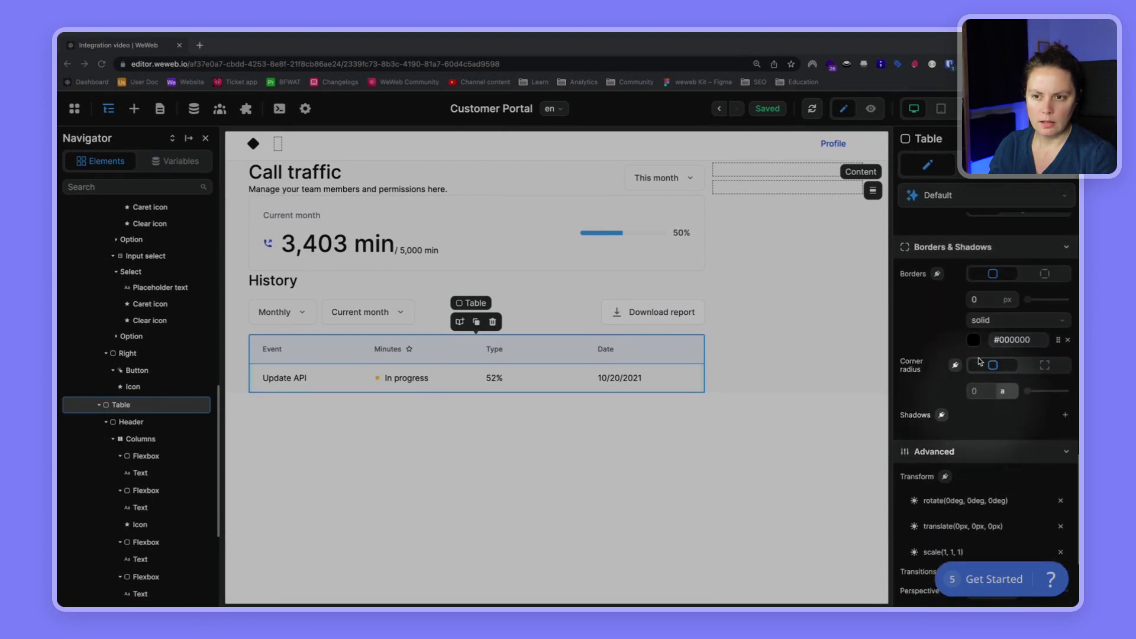
pyautogui.click(984, 302)
pyautogui.write('1')
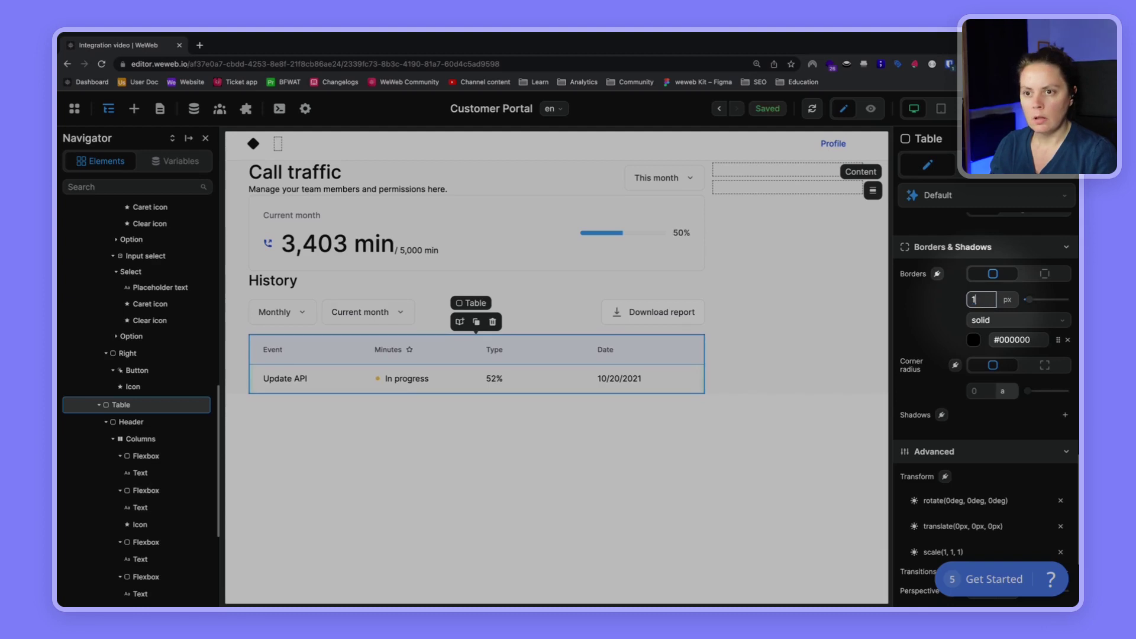
# Step: Create the design system color Gray/300 with hex value #D4D4D8 as the Table's border color
pyautogui.click(1059, 339)
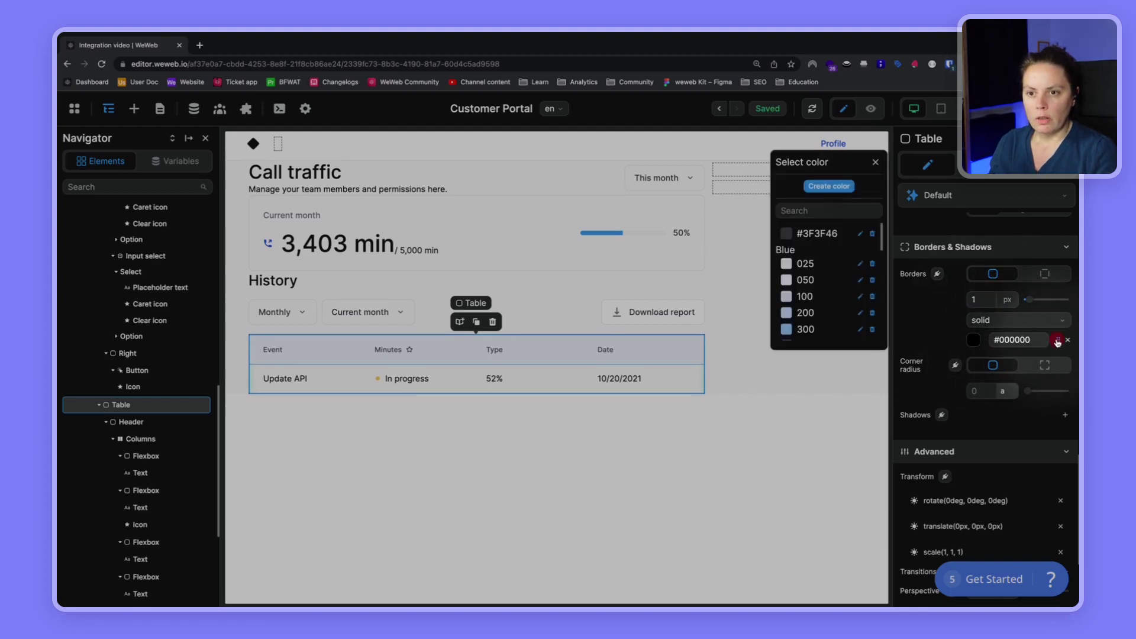
pyautogui.click(823, 212)
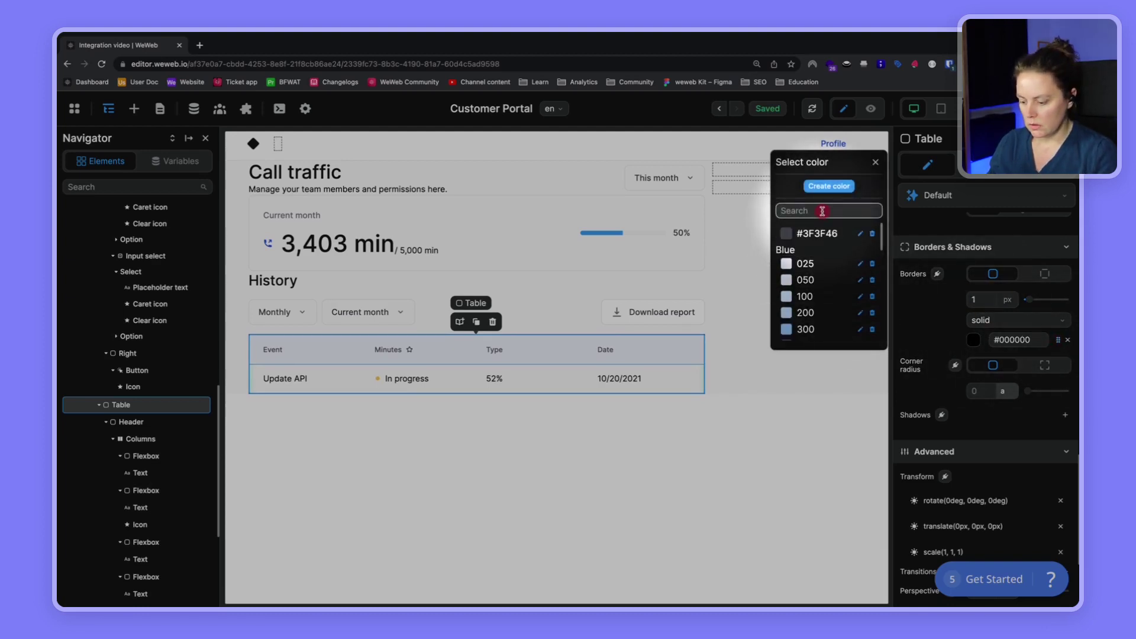
pyautogui.write('gra')
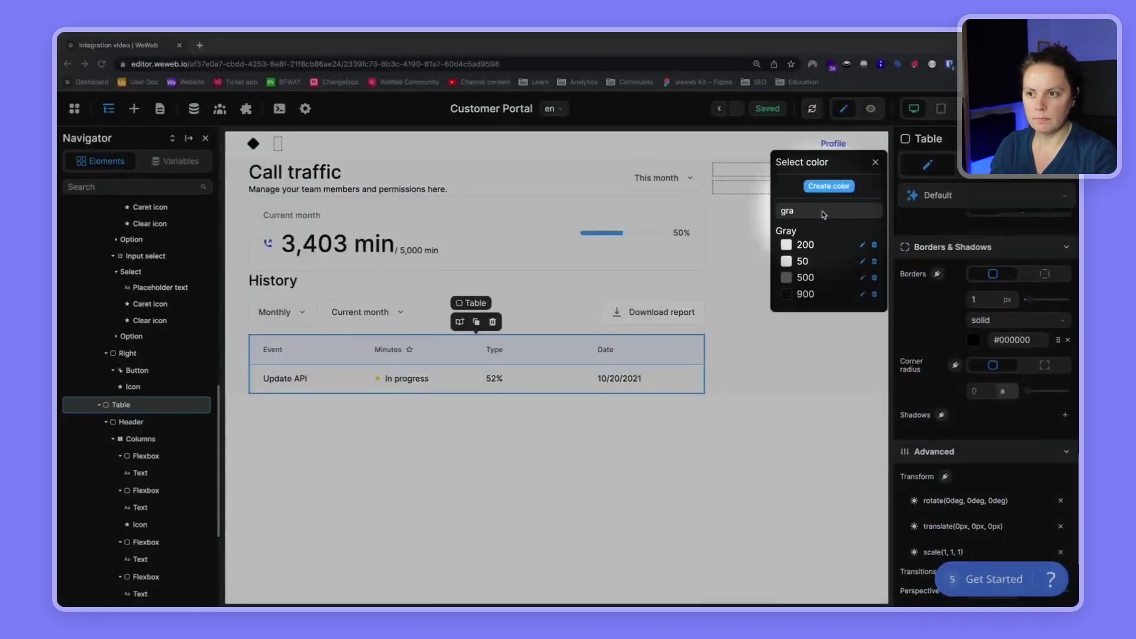
pyautogui.click(829, 187)
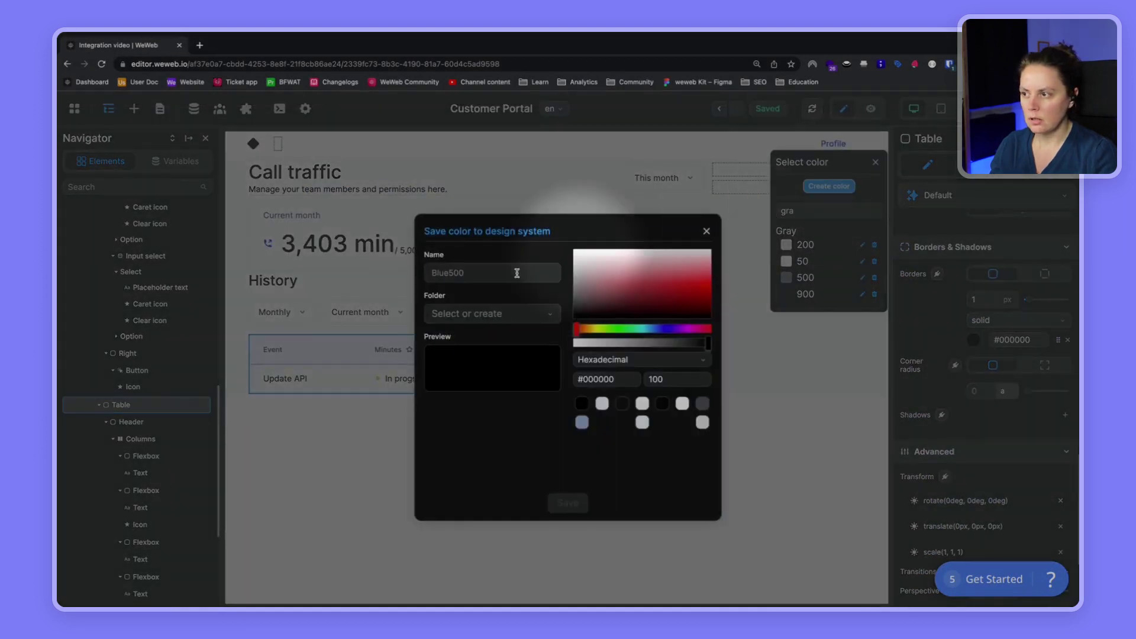
pyautogui.click(489, 277)
pyautogui.write('Gray/300')
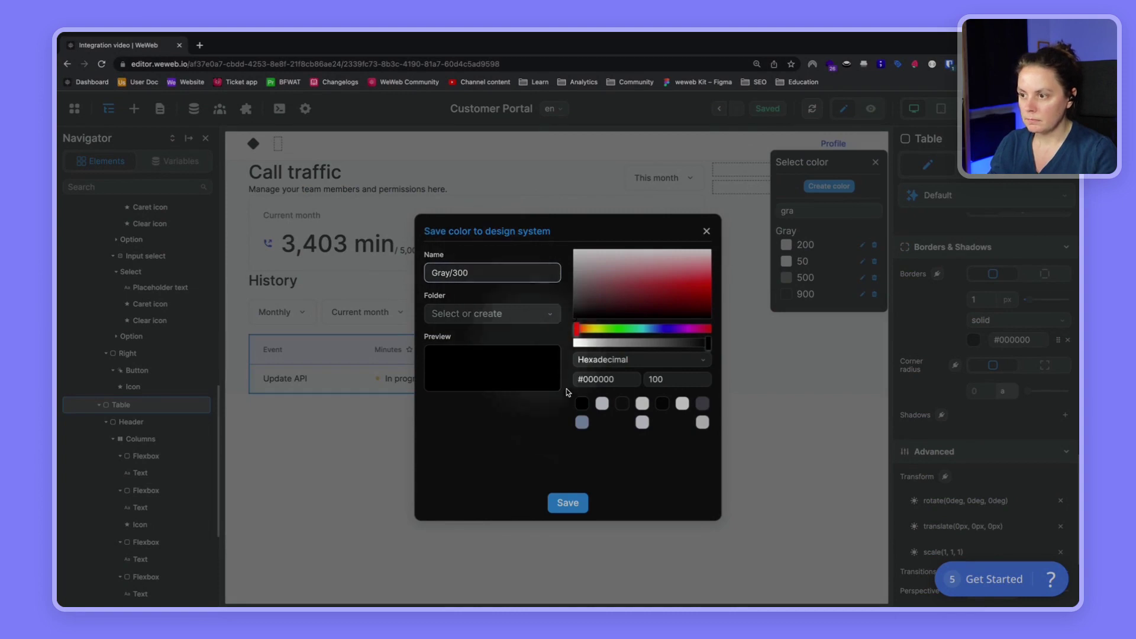
pyautogui.click(609, 380)
pyautogui.write('#')
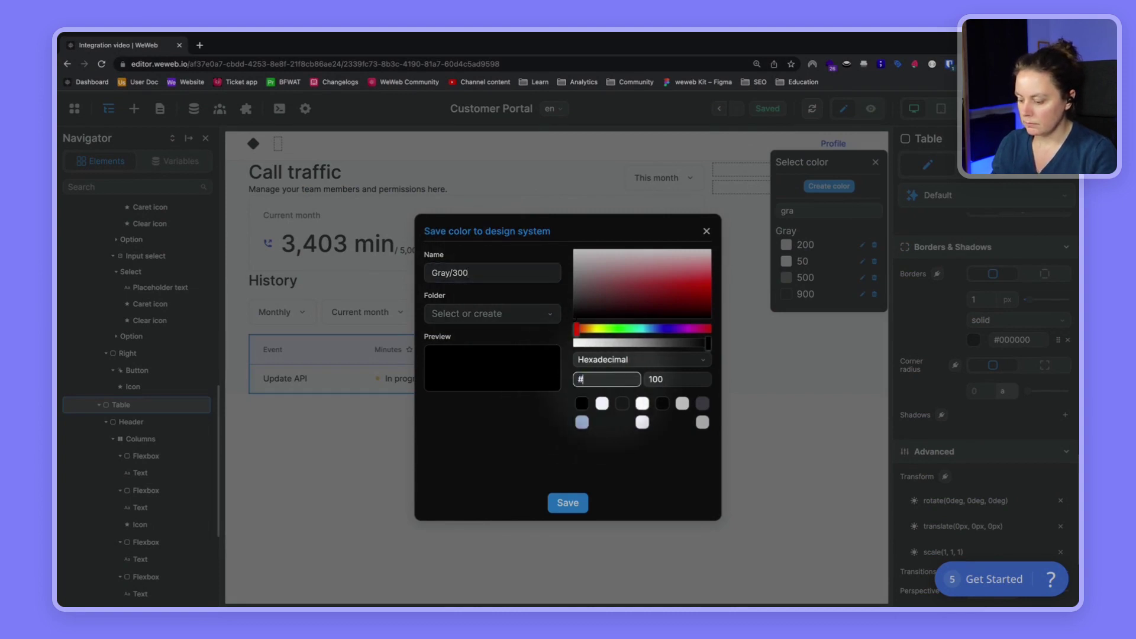
pyautogui.write('D4D4D')
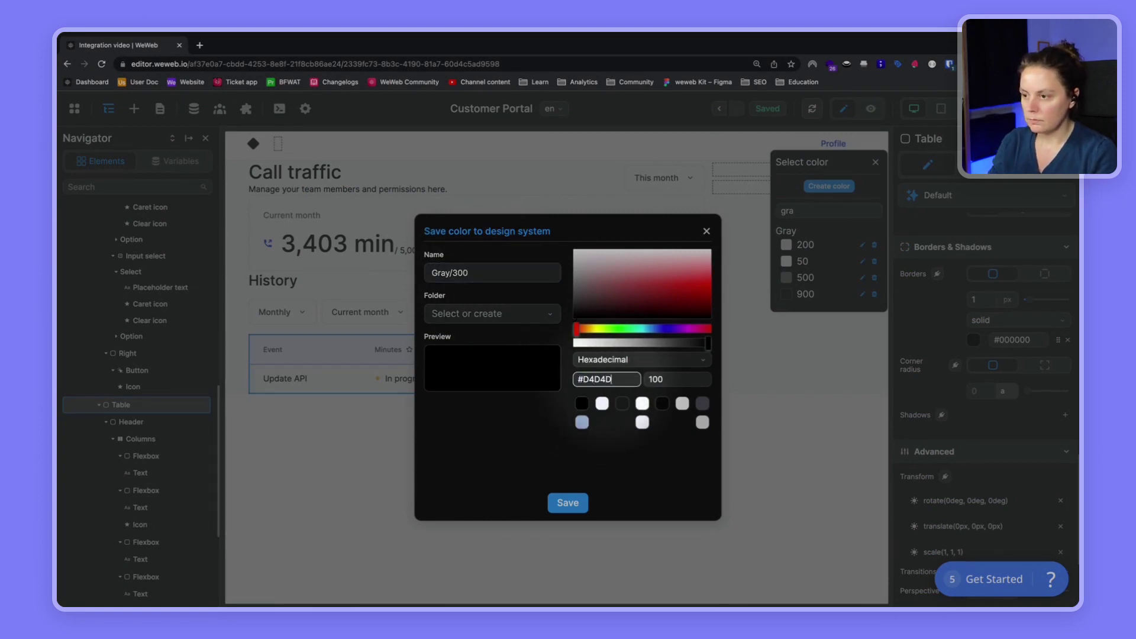
pyautogui.write('8')
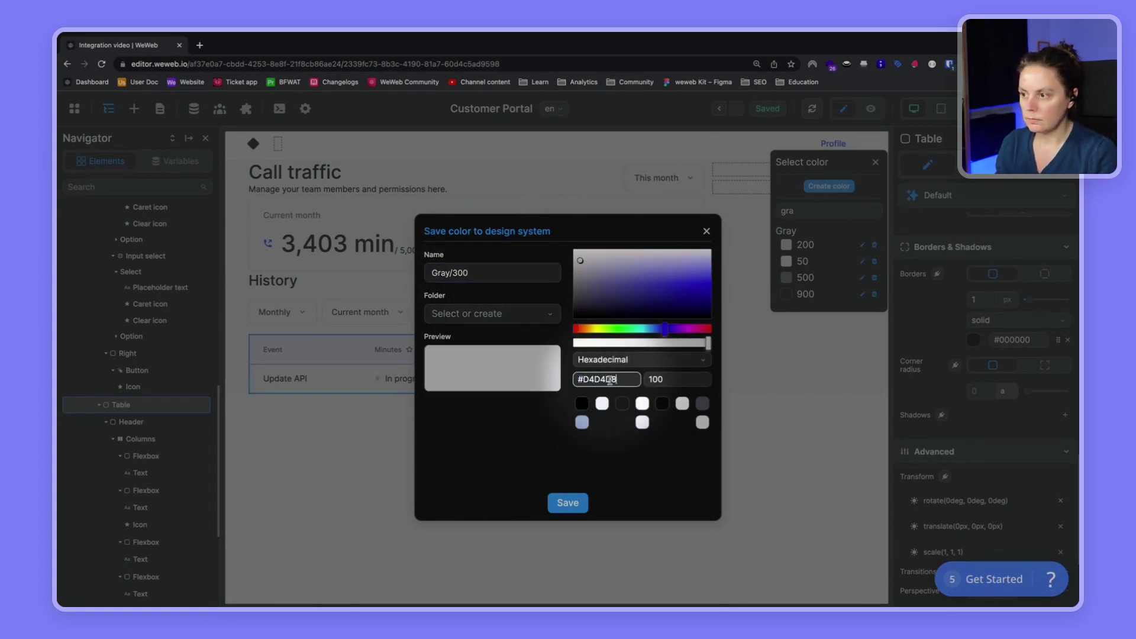
pyautogui.click(569, 504)
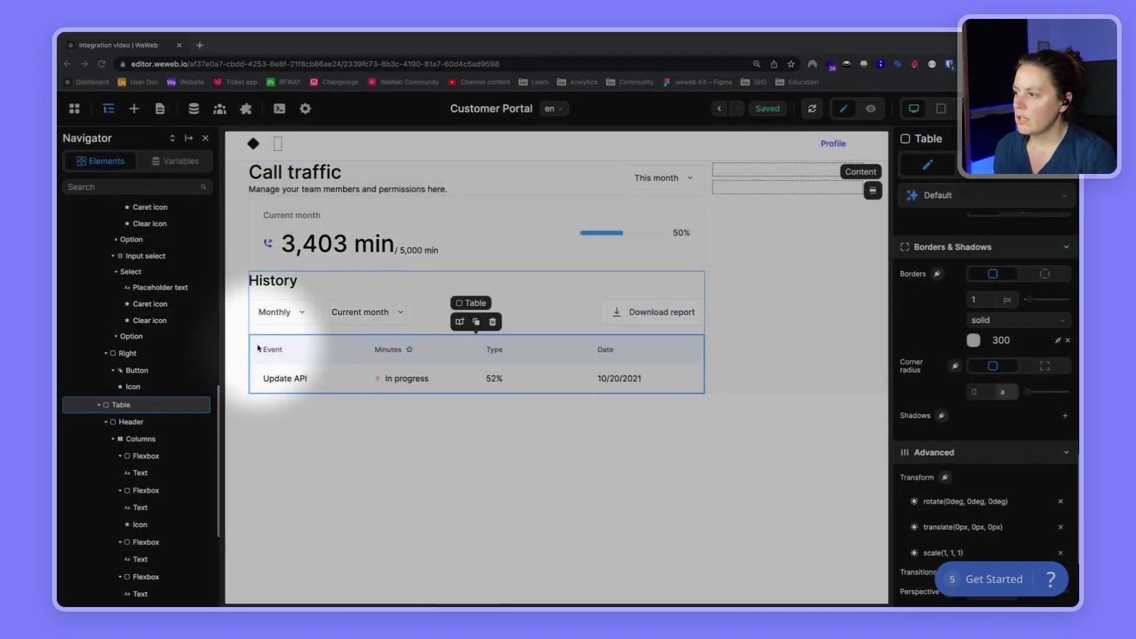
# Step: Switch the Table's corner radius unit to px and open its value for editing
pyautogui.click(297, 349)
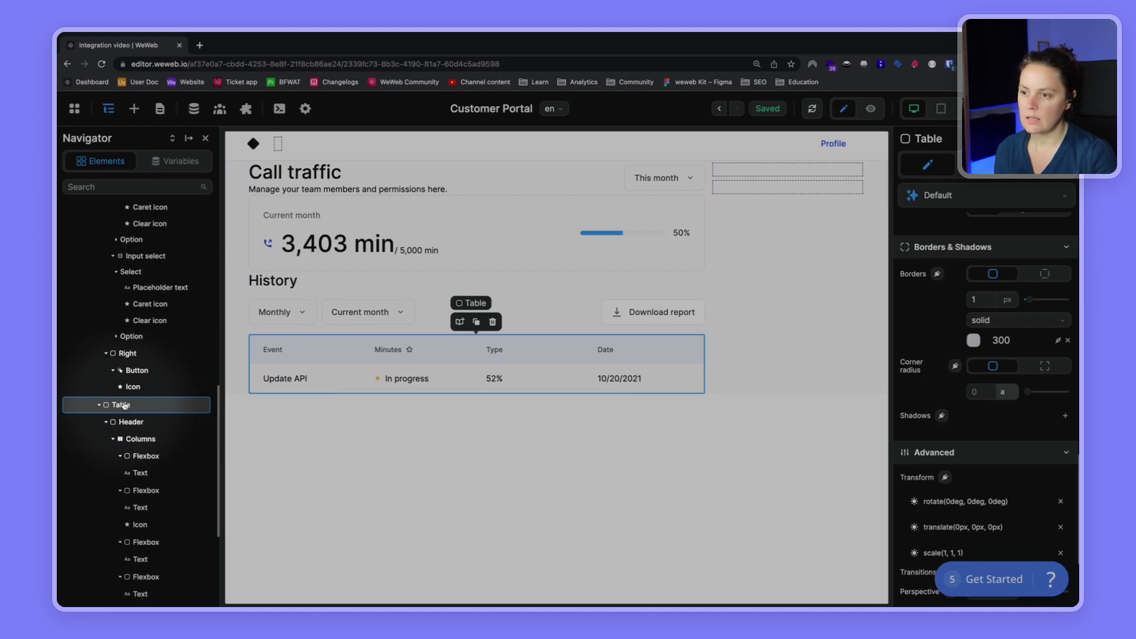
pyautogui.click(1002, 392)
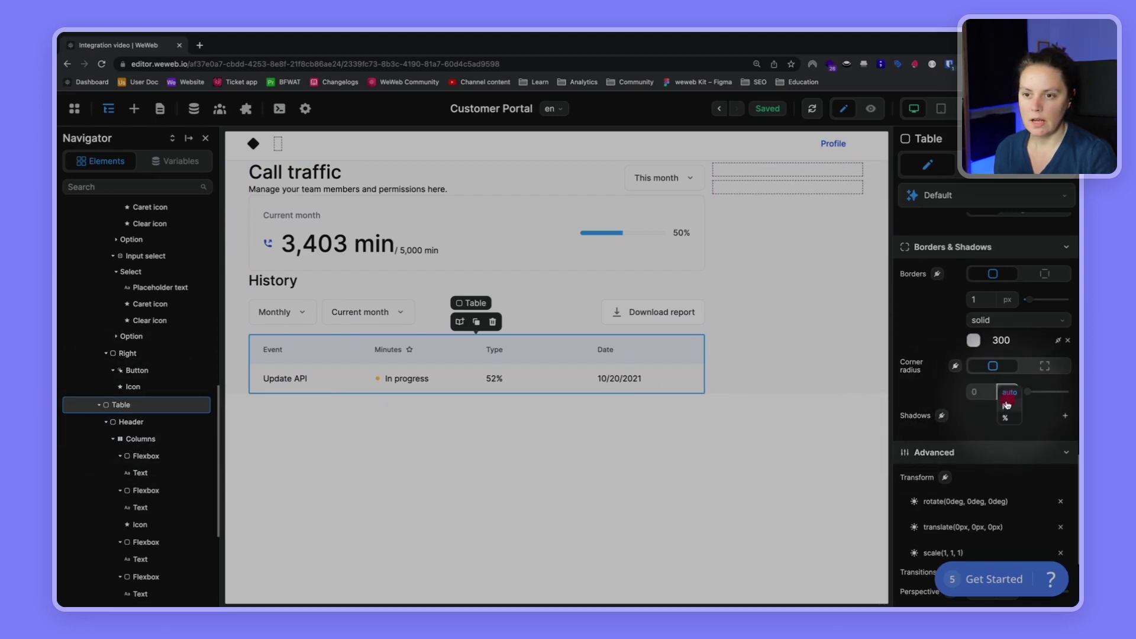
pyautogui.click(1008, 408)
pyautogui.click(982, 392)
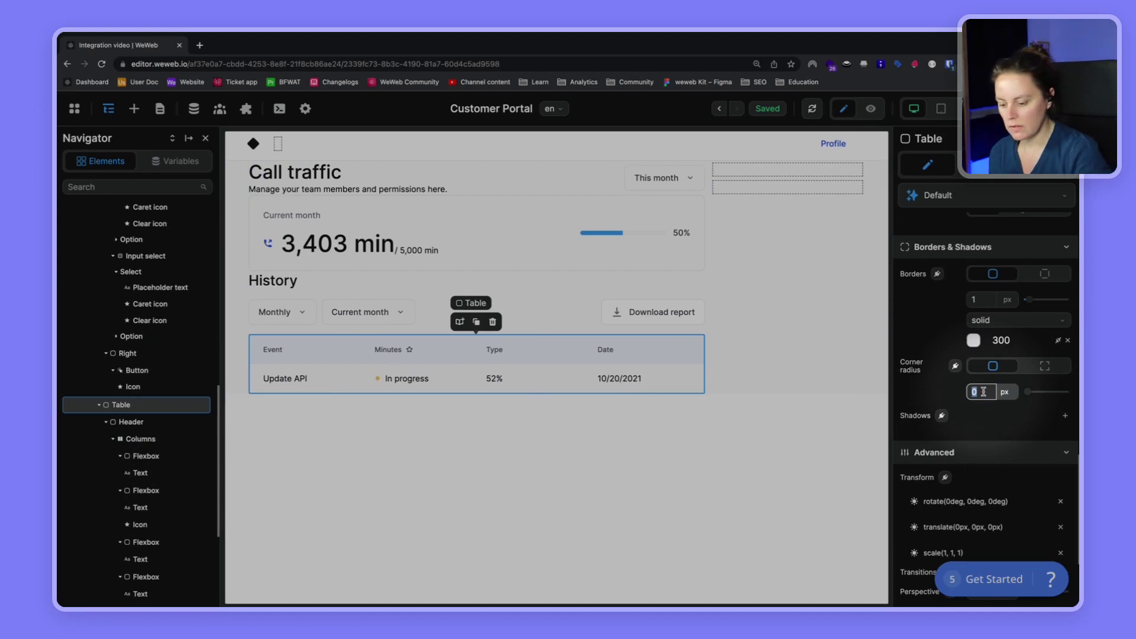
# Step: Give the table Header individual corner radii, setting both upper corners to 8 px
pyautogui.click(304, 349)
pyautogui.click(278, 350)
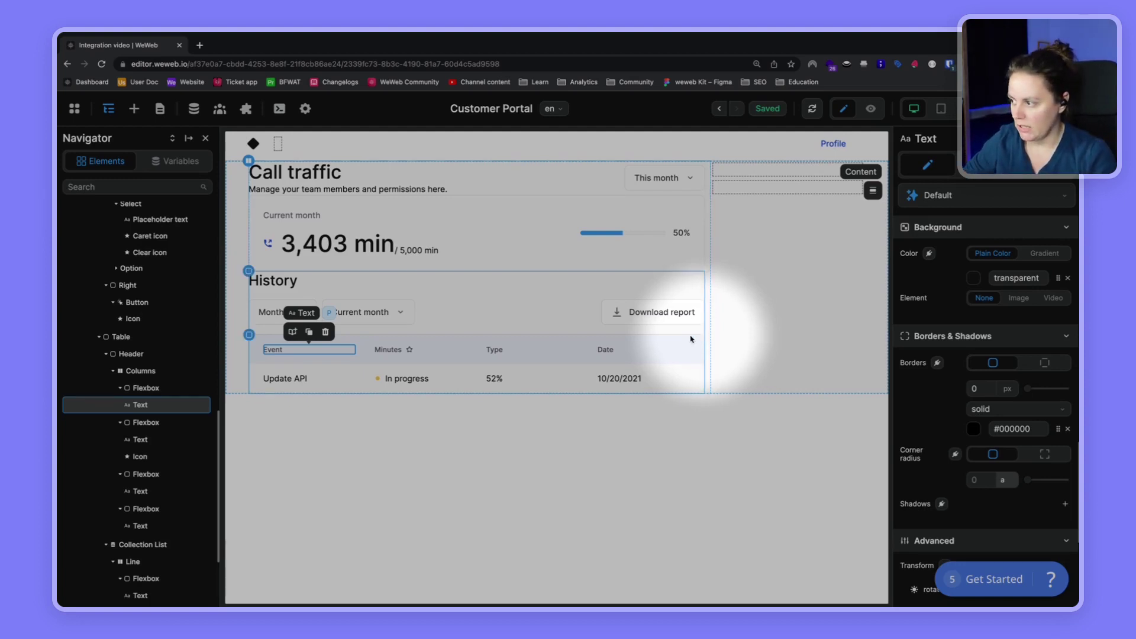
pyautogui.click(136, 355)
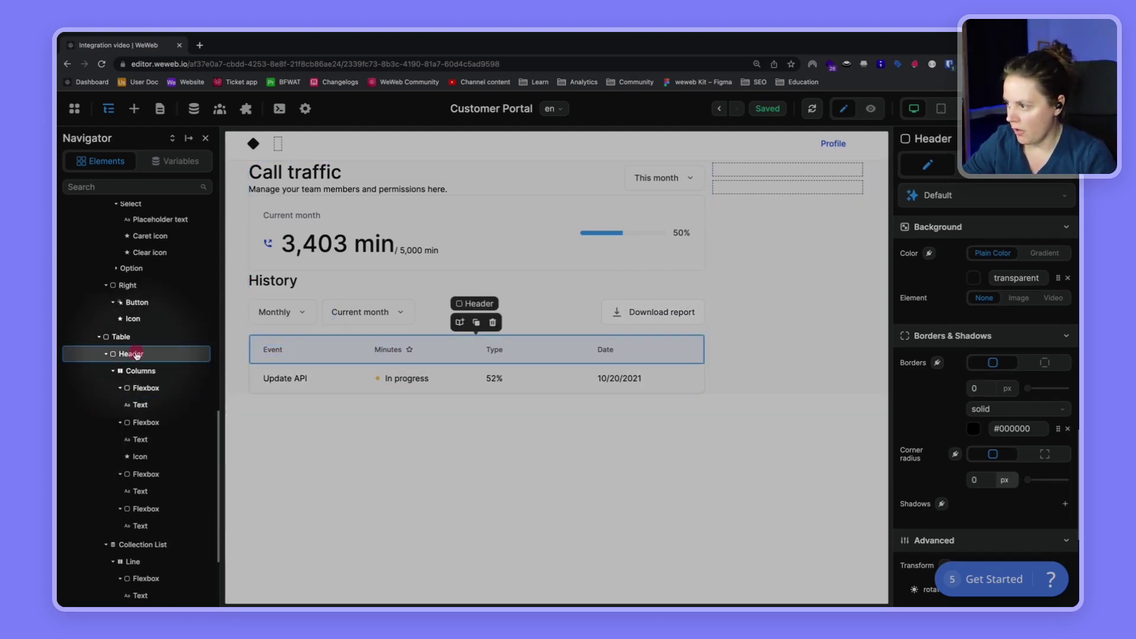
pyautogui.scroll(1, 136, 355)
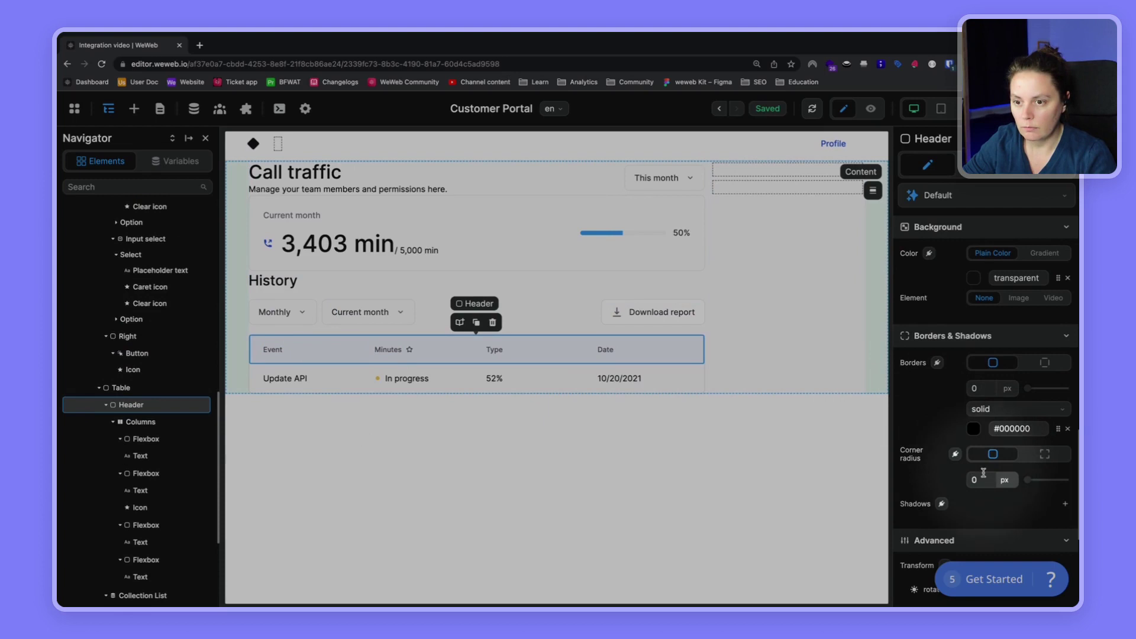
pyautogui.scroll(1, 945, 428)
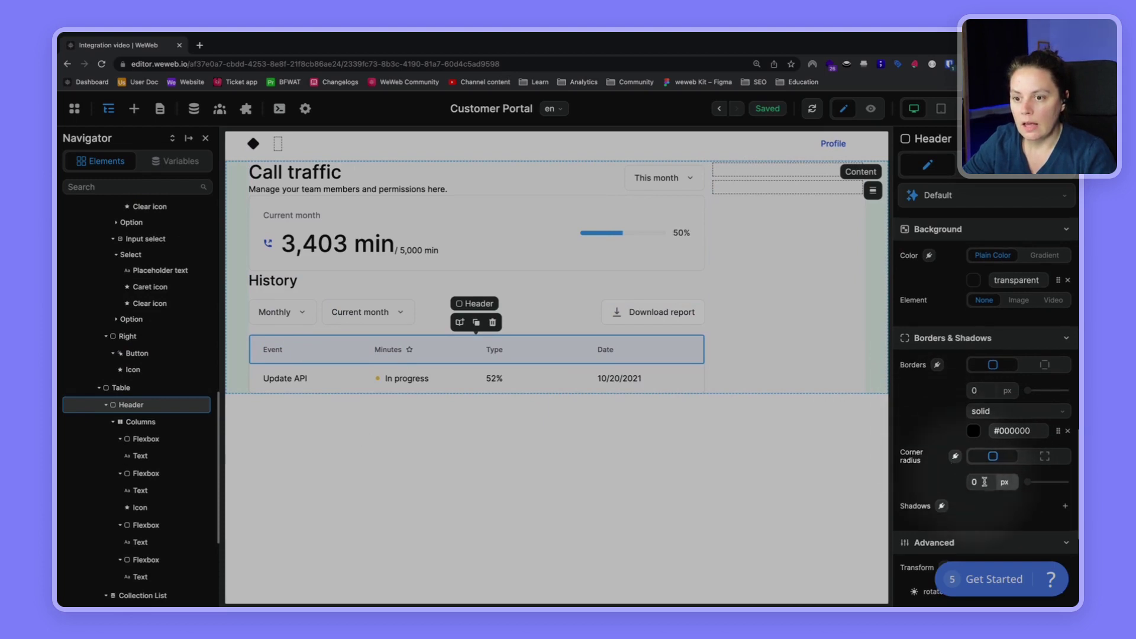
pyautogui.click(1046, 457)
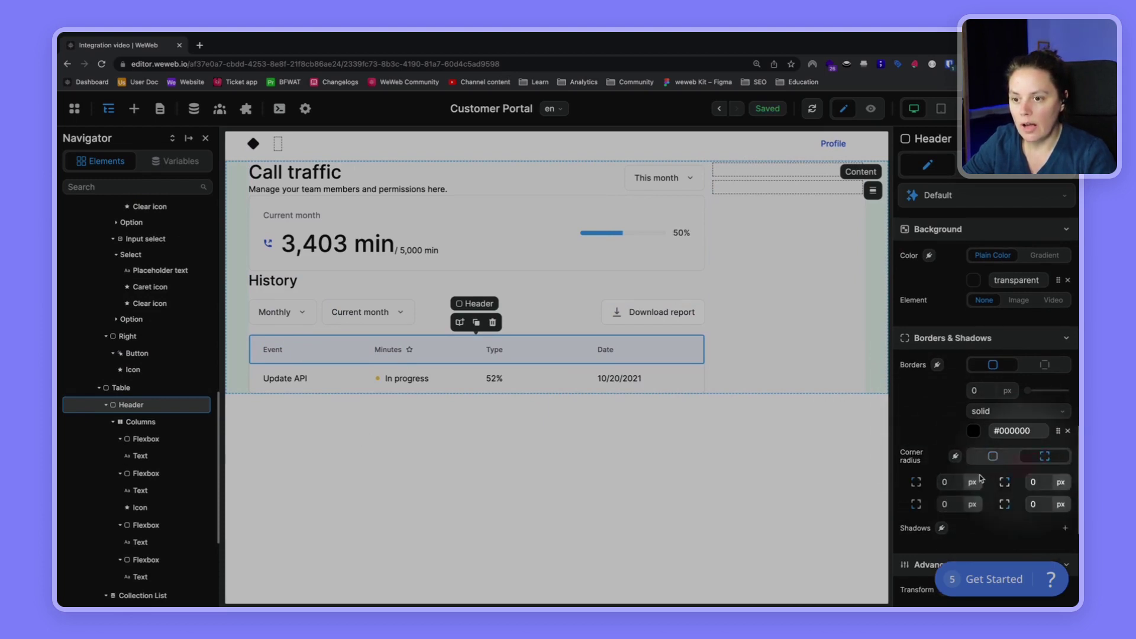
pyautogui.click(950, 482)
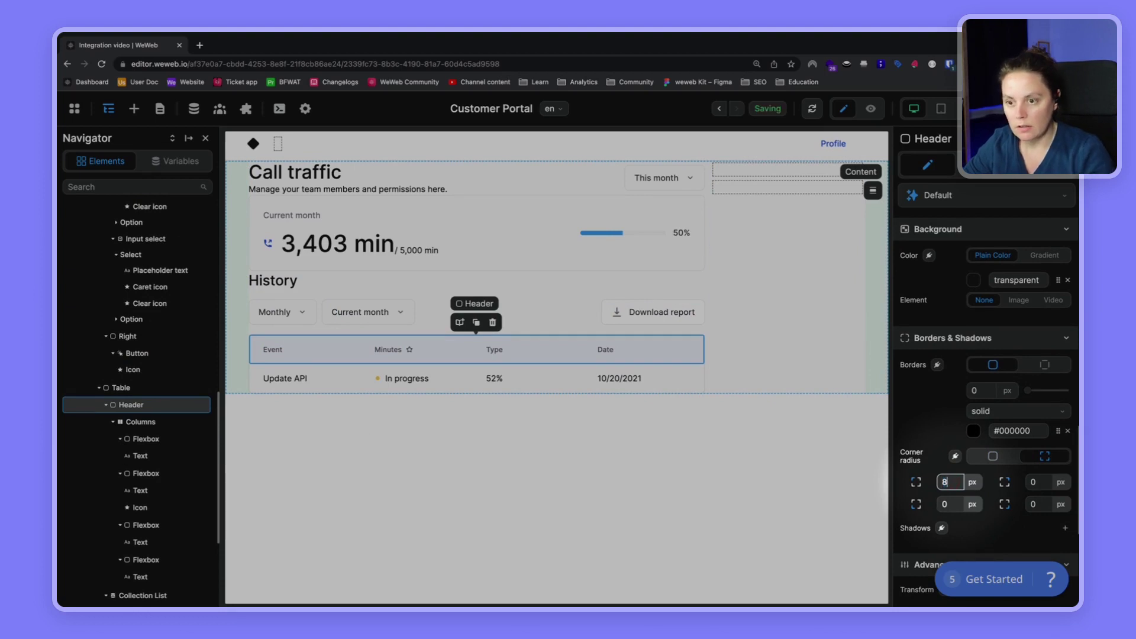
pyautogui.write('8')
pyautogui.click(1035, 482)
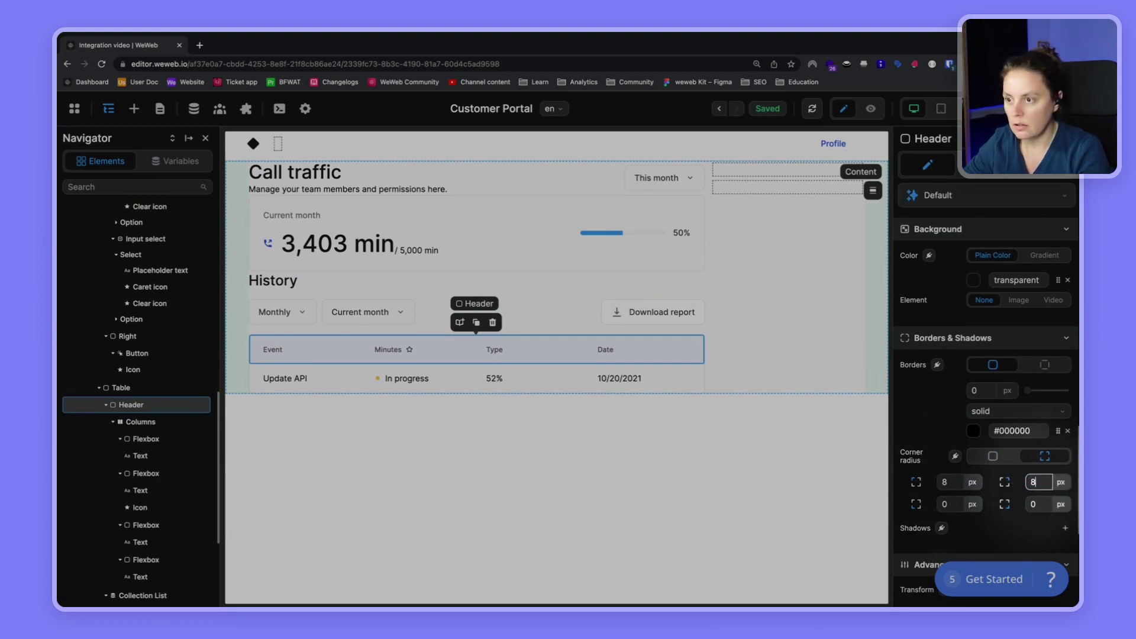
# Step: Set the table Header's overflow to Auto
pyautogui.scroll(3, 980, 373)
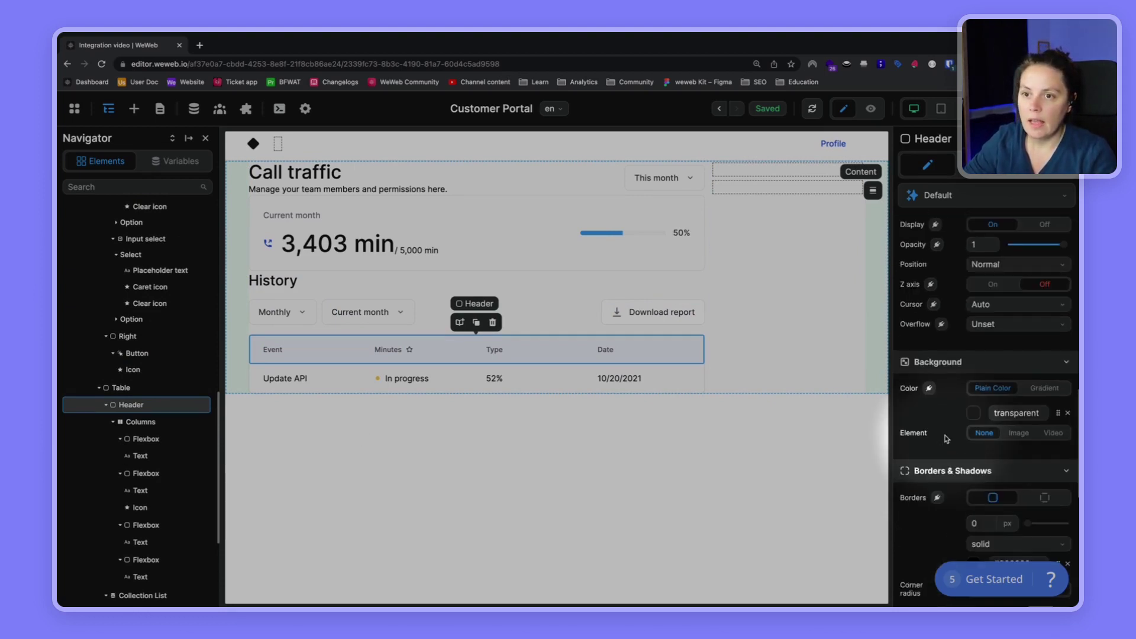
pyautogui.click(1006, 325)
pyautogui.click(991, 366)
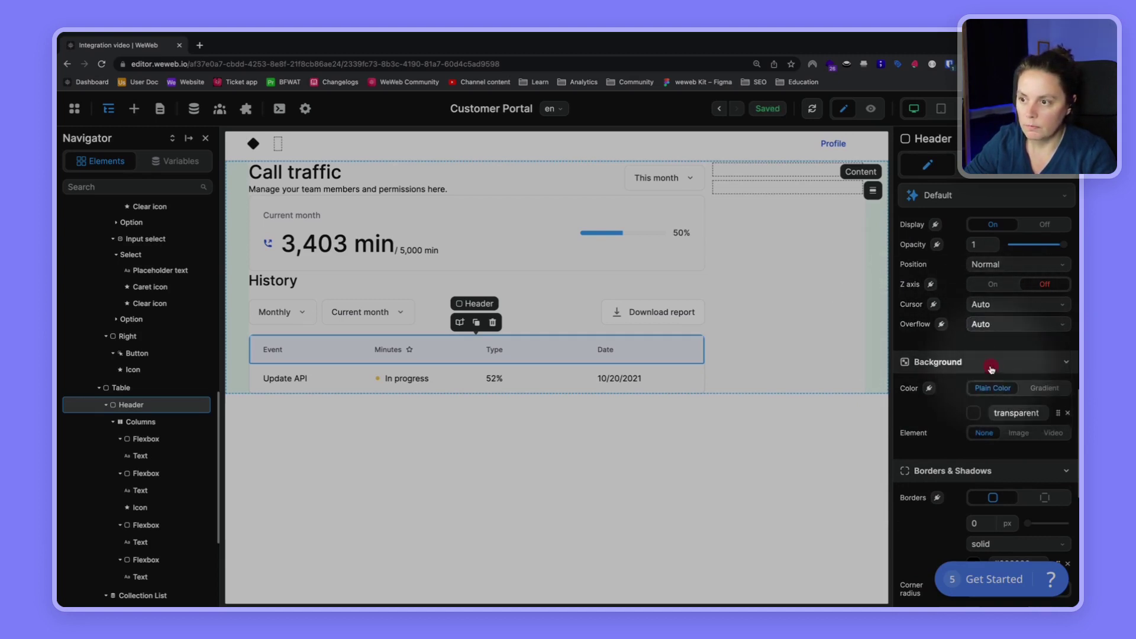
# Step: Check the table's rounded header in WeWeb and compare its header and rows with the Figma design
pyautogui.click(693, 383)
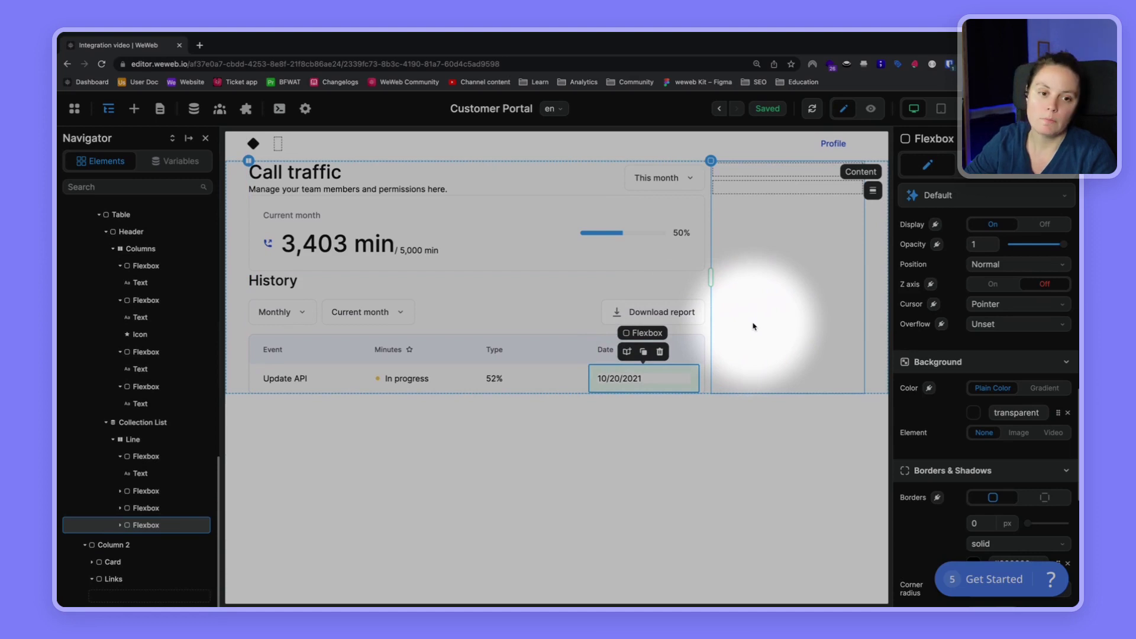
pyautogui.click(663, 349)
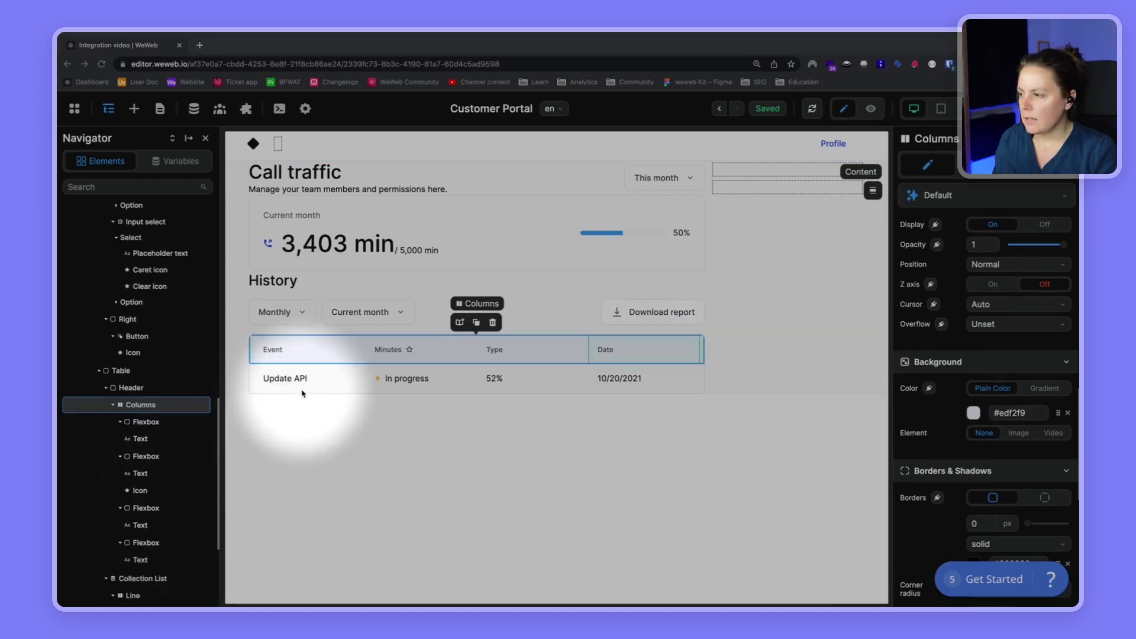
pyautogui.click(755, 374)
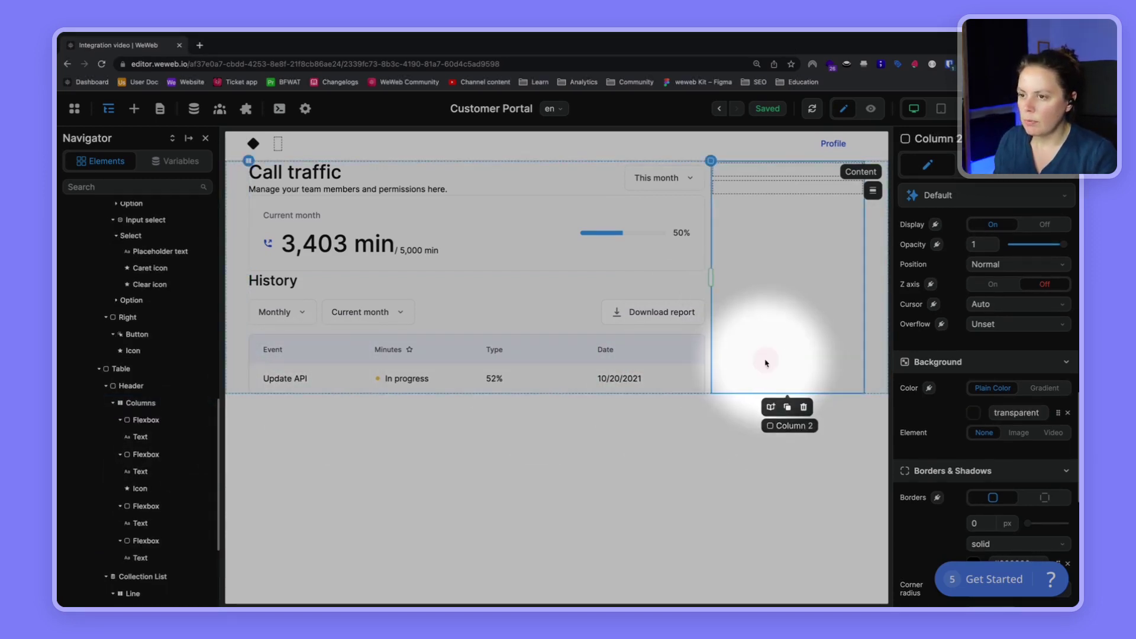
pyautogui.moveTo(802, 447)
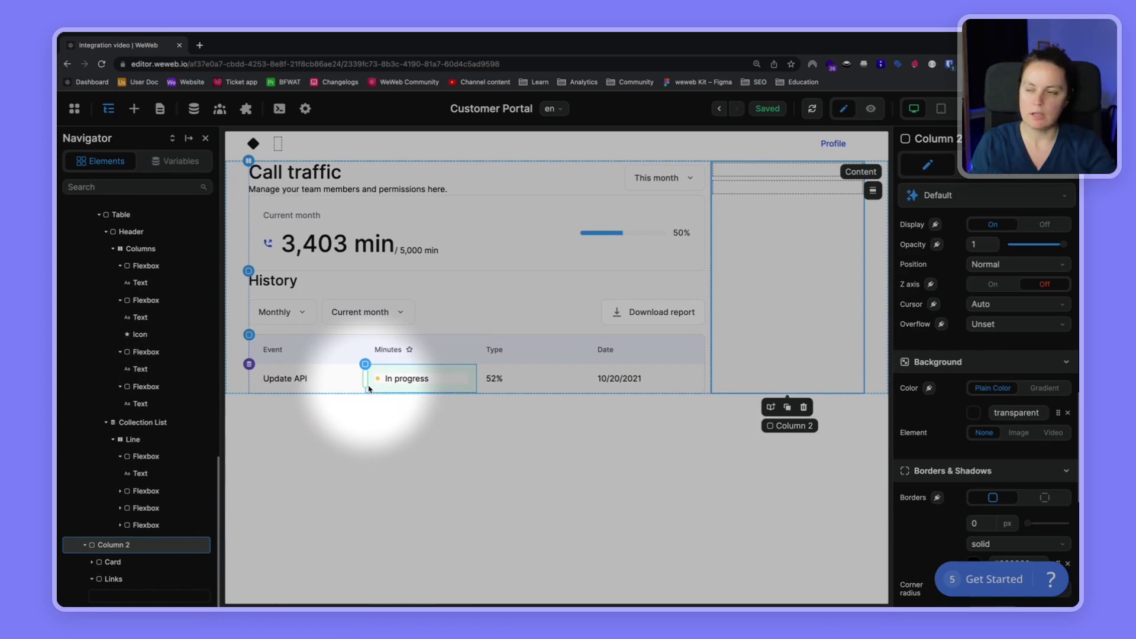
pyautogui.hotkey('ctrl', 'Right')
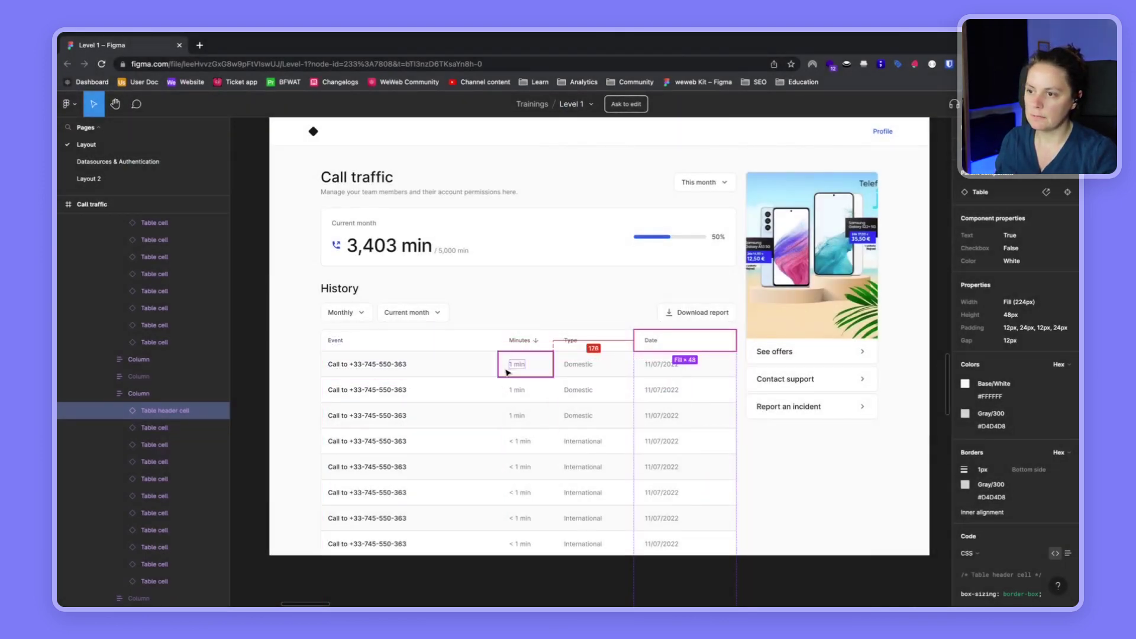
pyautogui.hotkey('ctrl', 'Left')
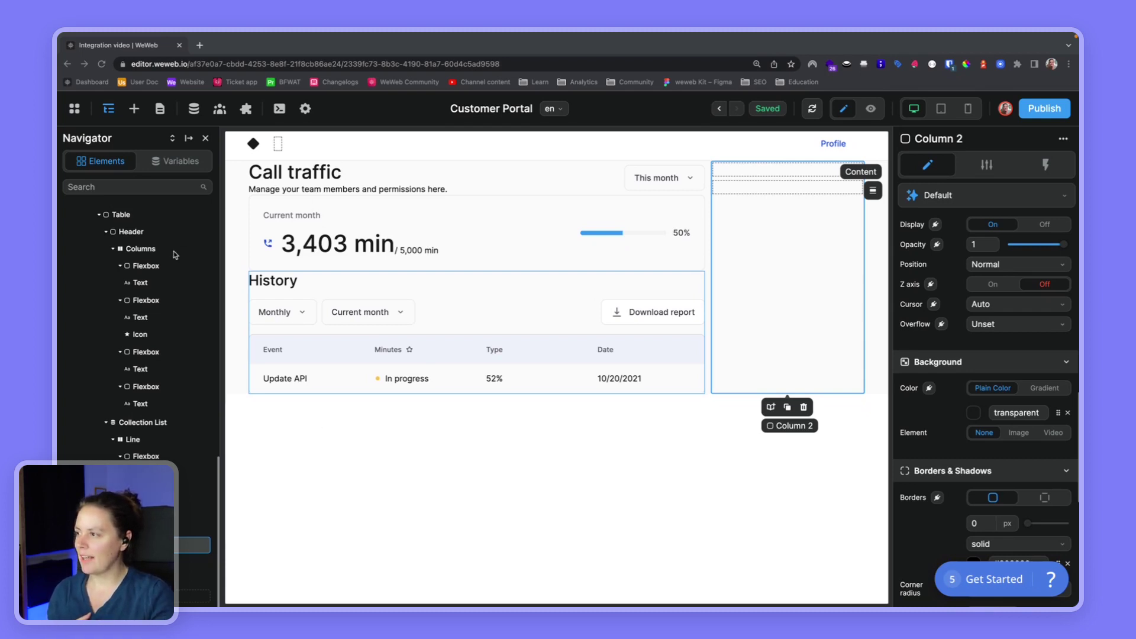
# Step: Collapse the Navigator tree down to Column 1's Header, Overview and History blocks, and check the spacing between those blocks in the Figma design
pyautogui.scroll(5, 173, 251)
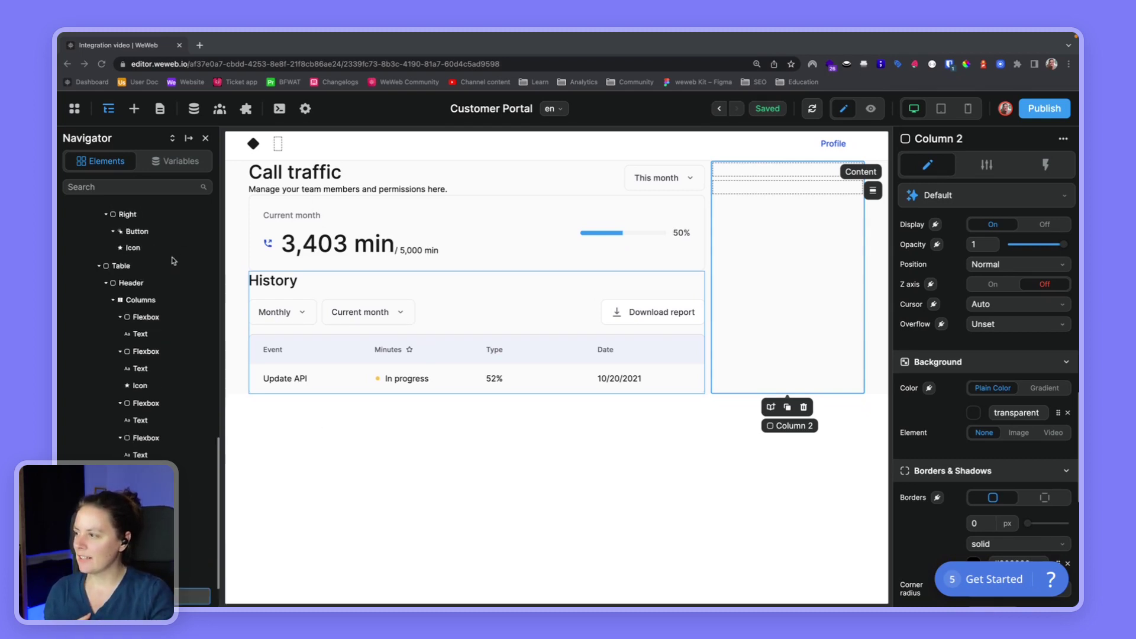
pyautogui.click(173, 140)
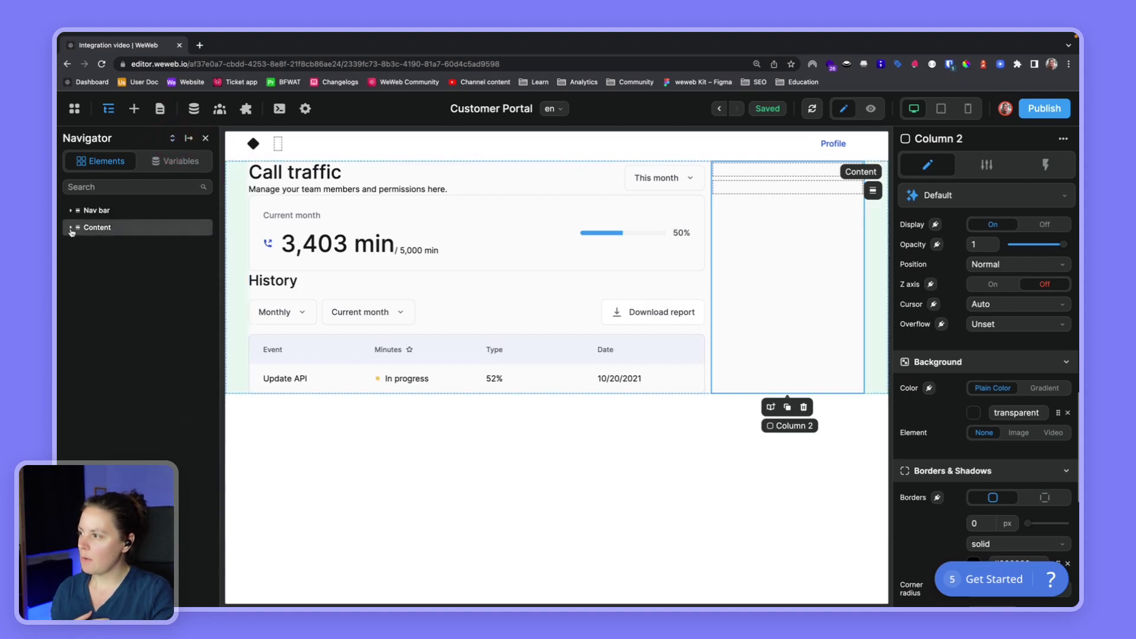
pyautogui.click(77, 245)
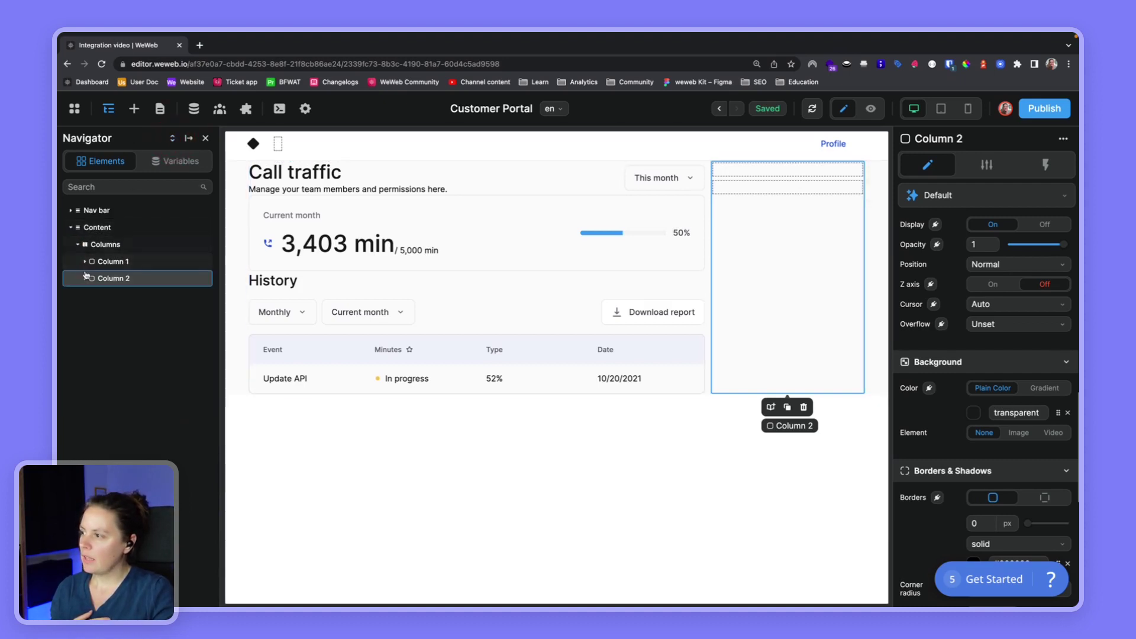
pyautogui.click(85, 261)
pyautogui.click(112, 278)
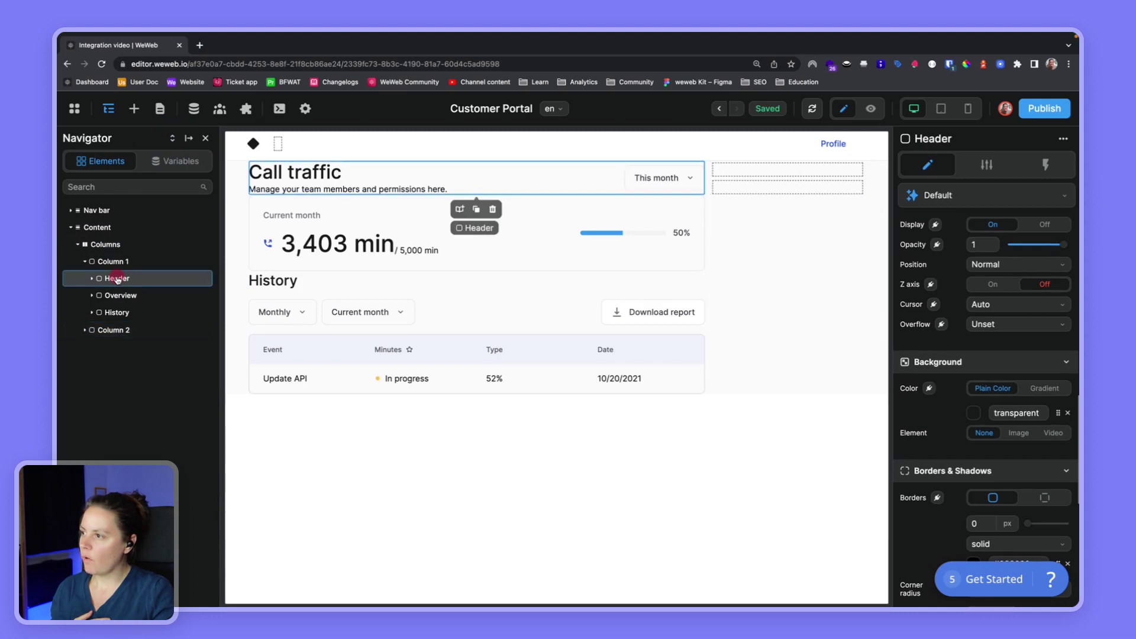
pyautogui.click(121, 295)
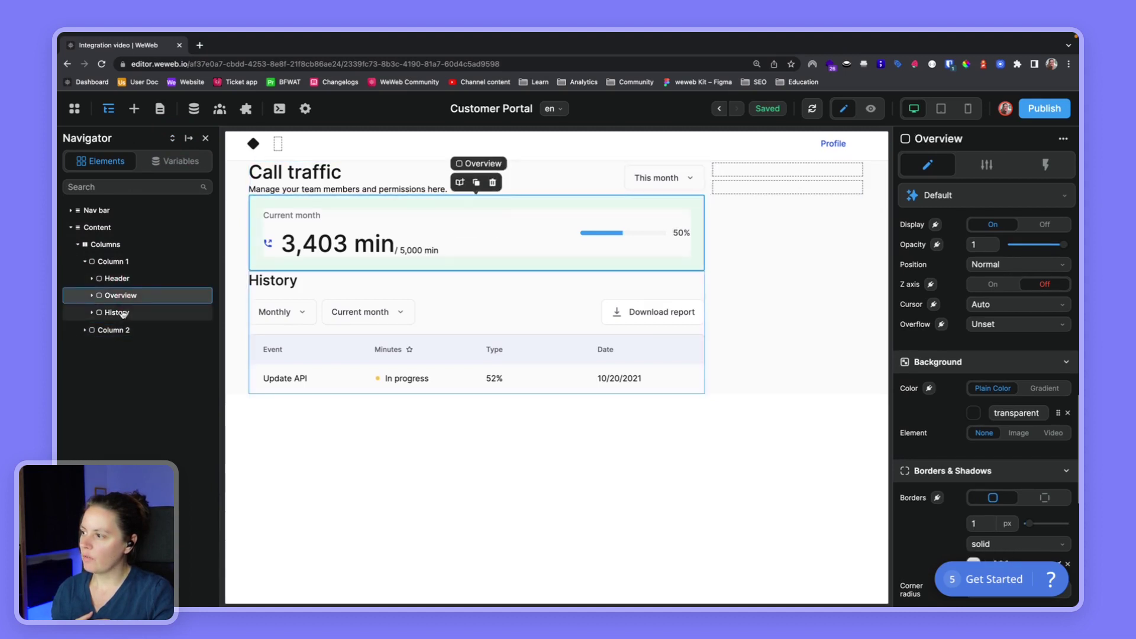
pyautogui.click(121, 314)
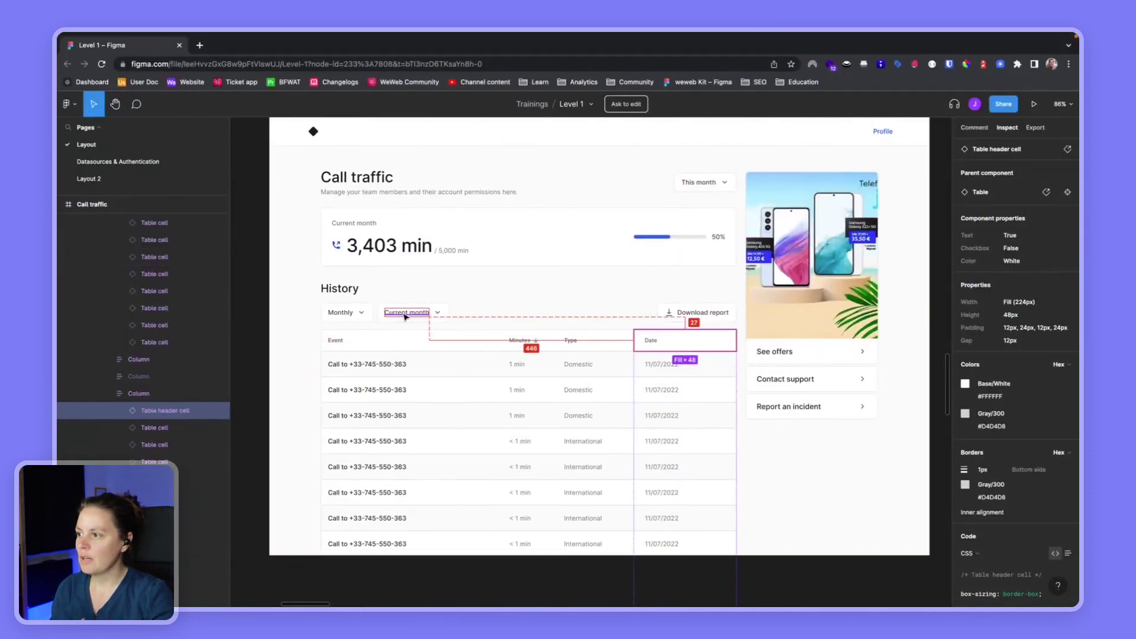
pyautogui.click(349, 264)
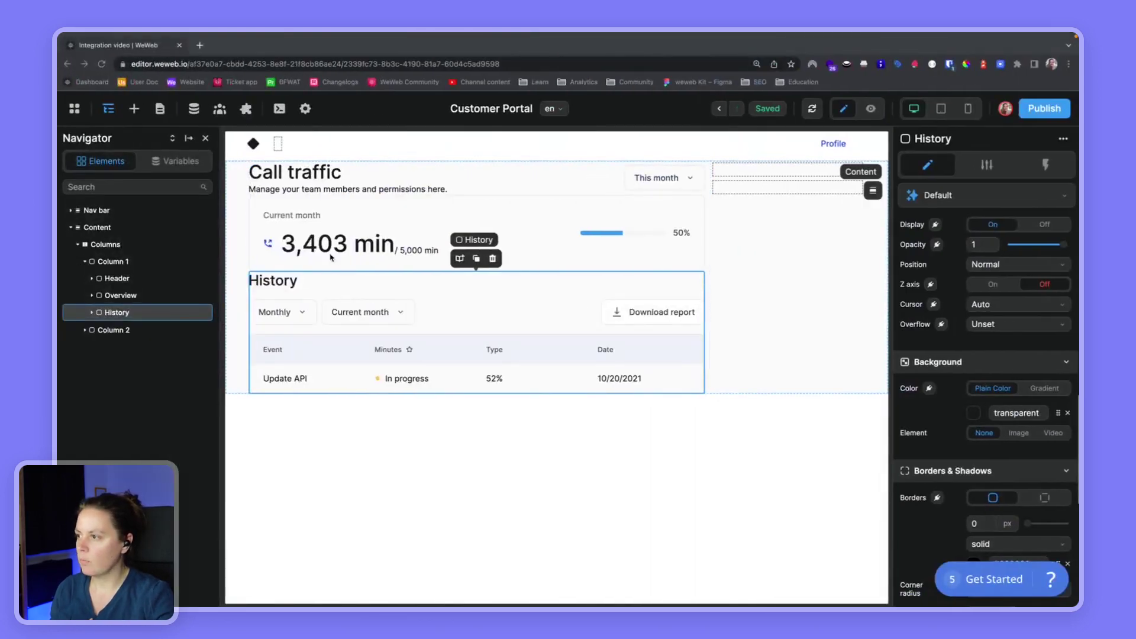
# Step: Switch the Overview and Header blocks to individual margins, setting the Overview's top margin and the Header's bottom margin to 12 px
pyautogui.click(251, 203)
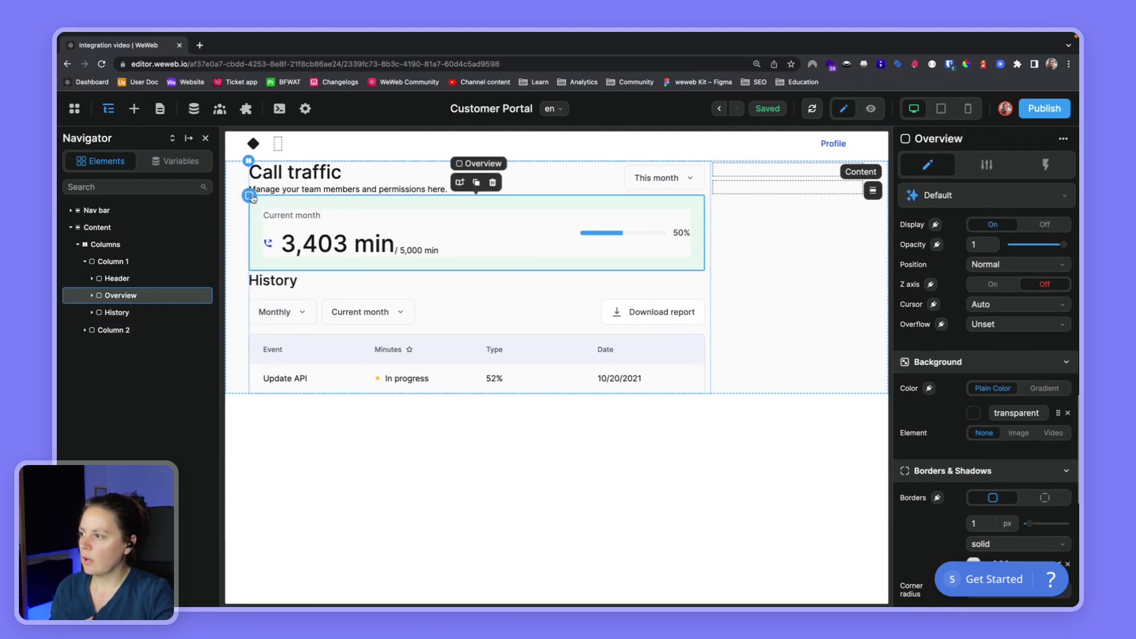
pyautogui.scroll(5, 962, 436)
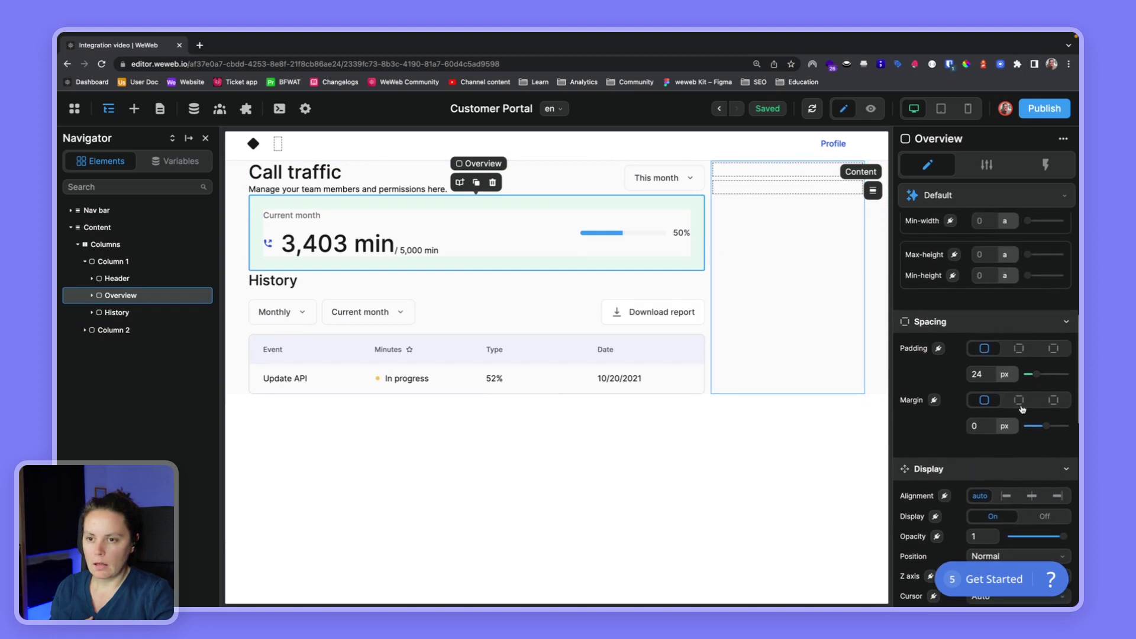
pyautogui.click(1056, 401)
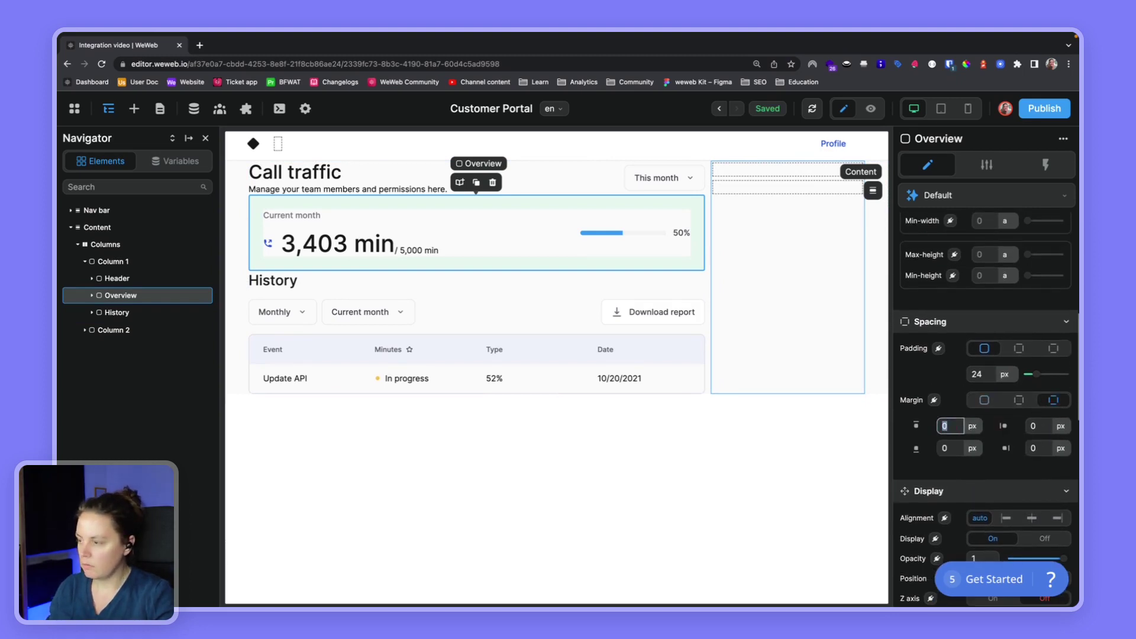
pyautogui.write('12')
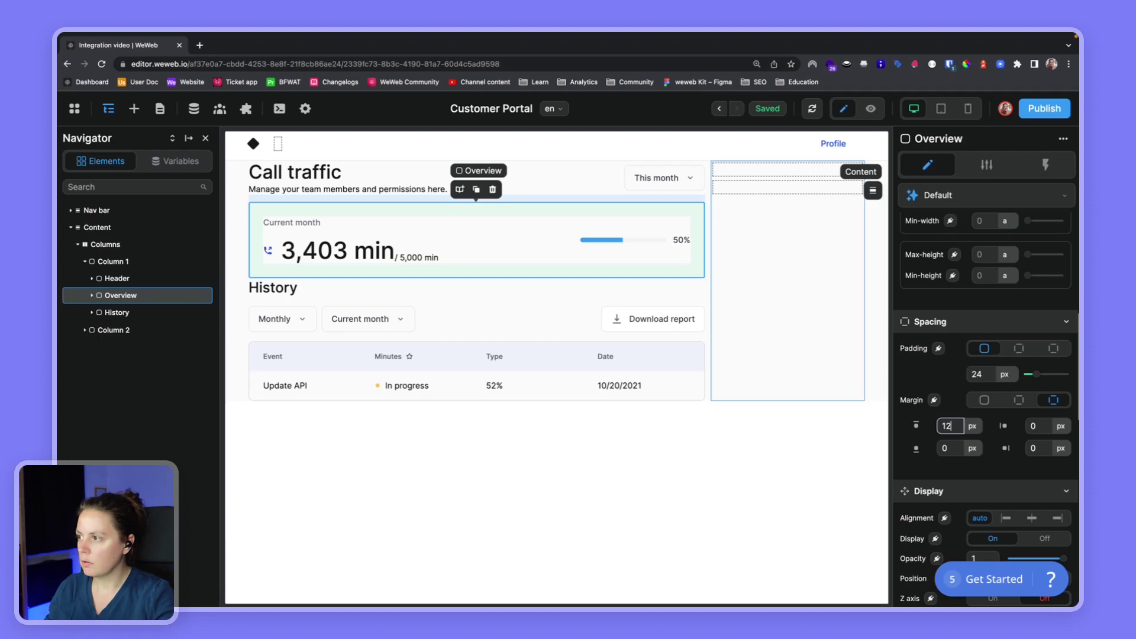
pyautogui.click(121, 279)
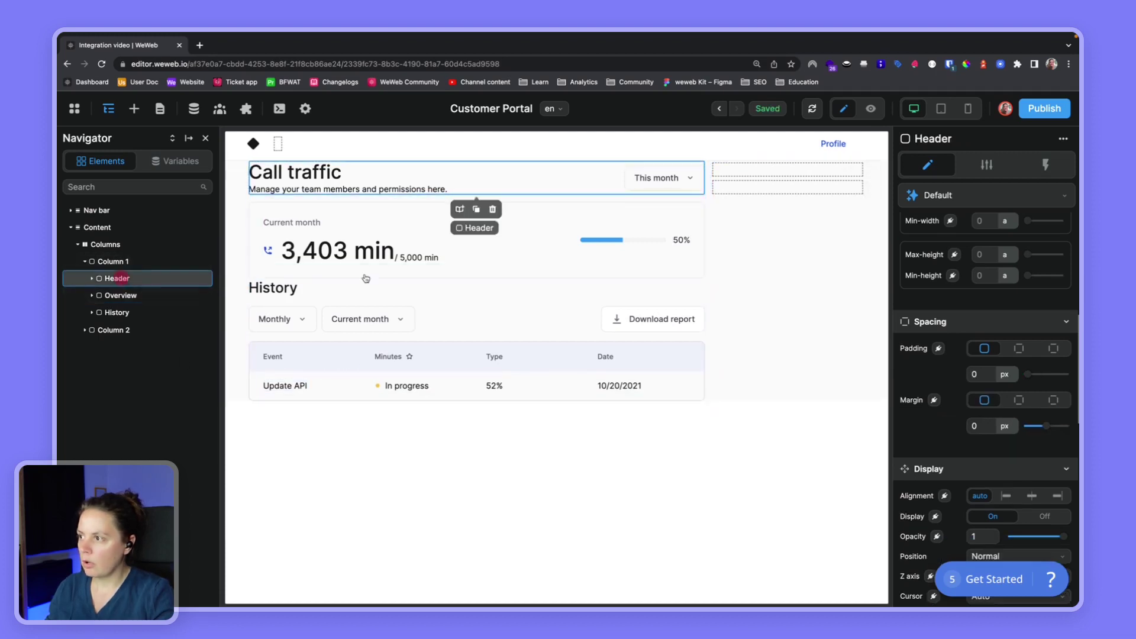
pyautogui.click(1054, 400)
pyautogui.write('12')
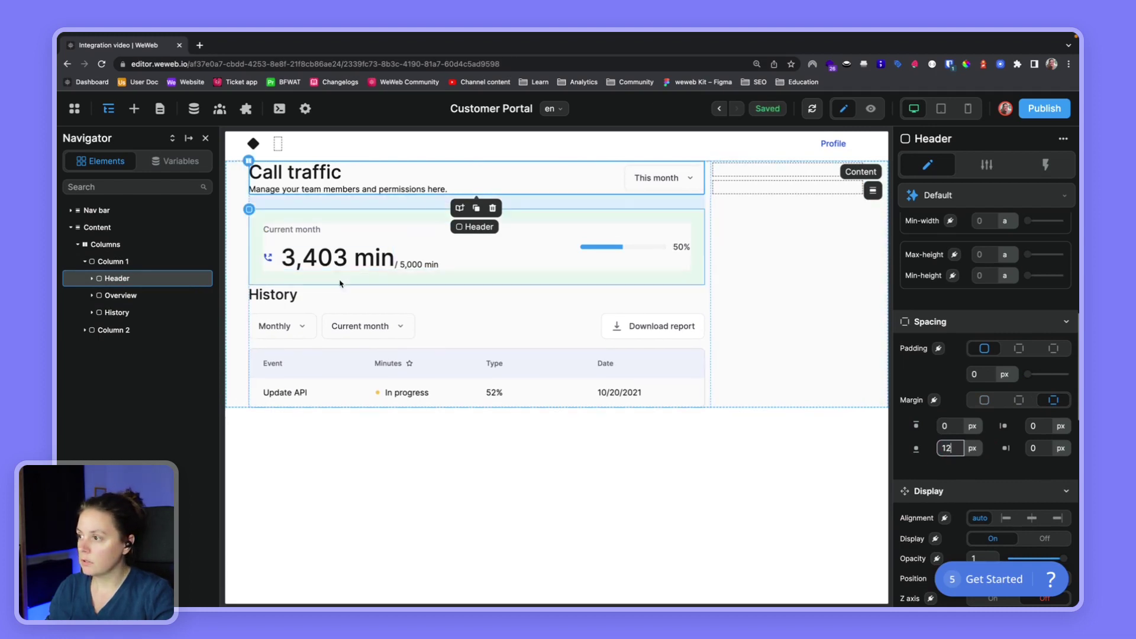
# Step: Set the Overview's bottom margin to 16 px and give the History block an individual top margin of 16 px
pyautogui.click(118, 295)
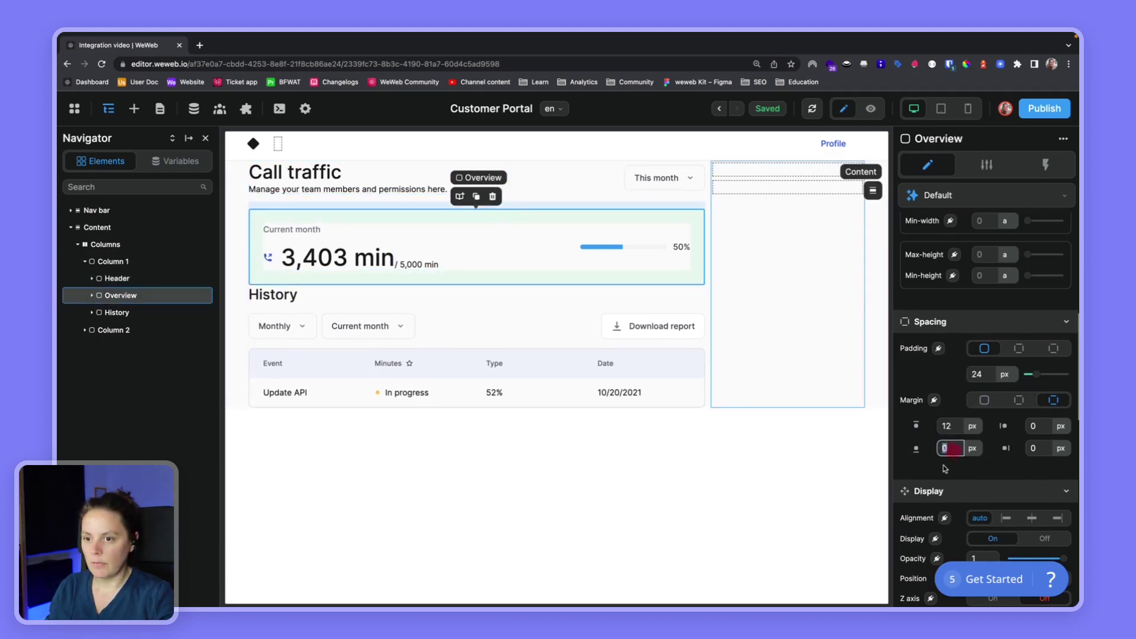
pyautogui.write('16')
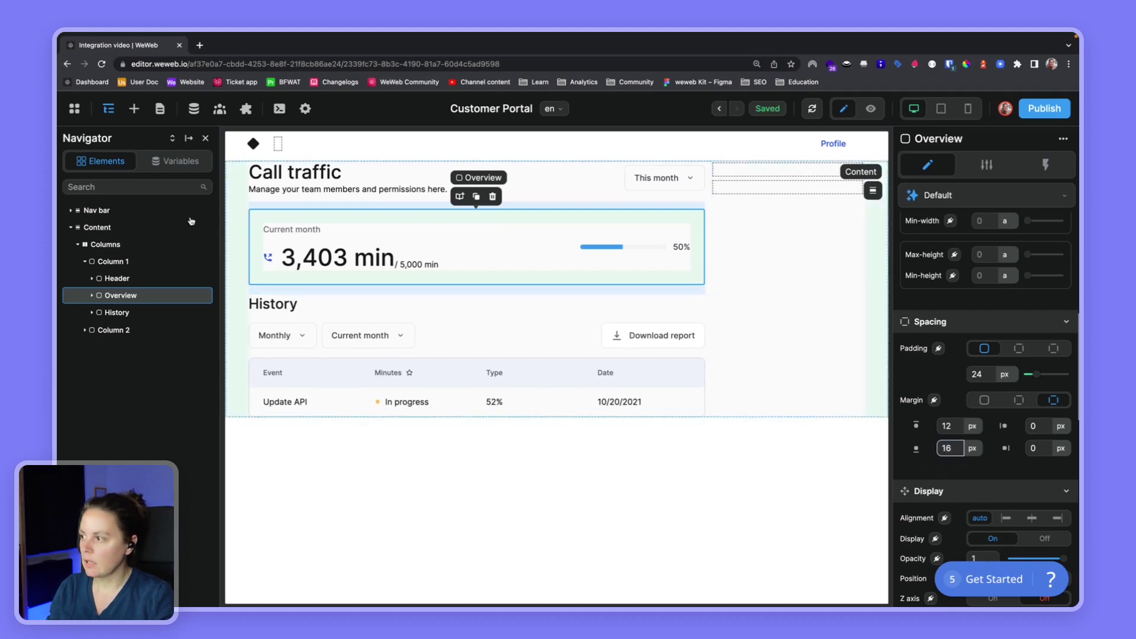
pyautogui.click(138, 312)
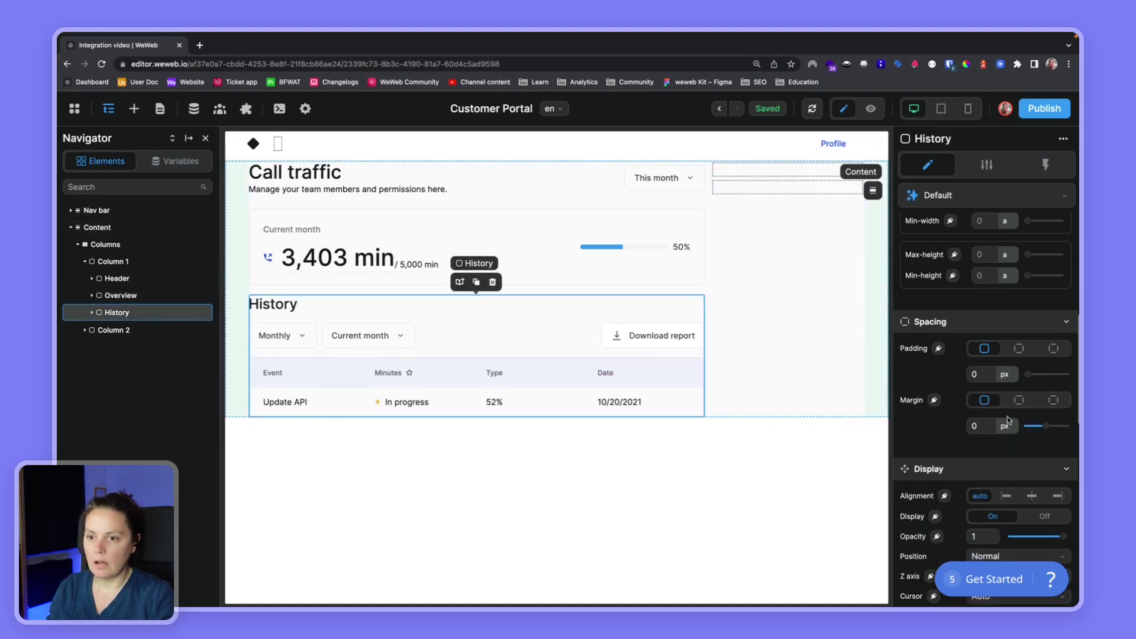
pyautogui.click(1053, 400)
pyautogui.click(950, 427)
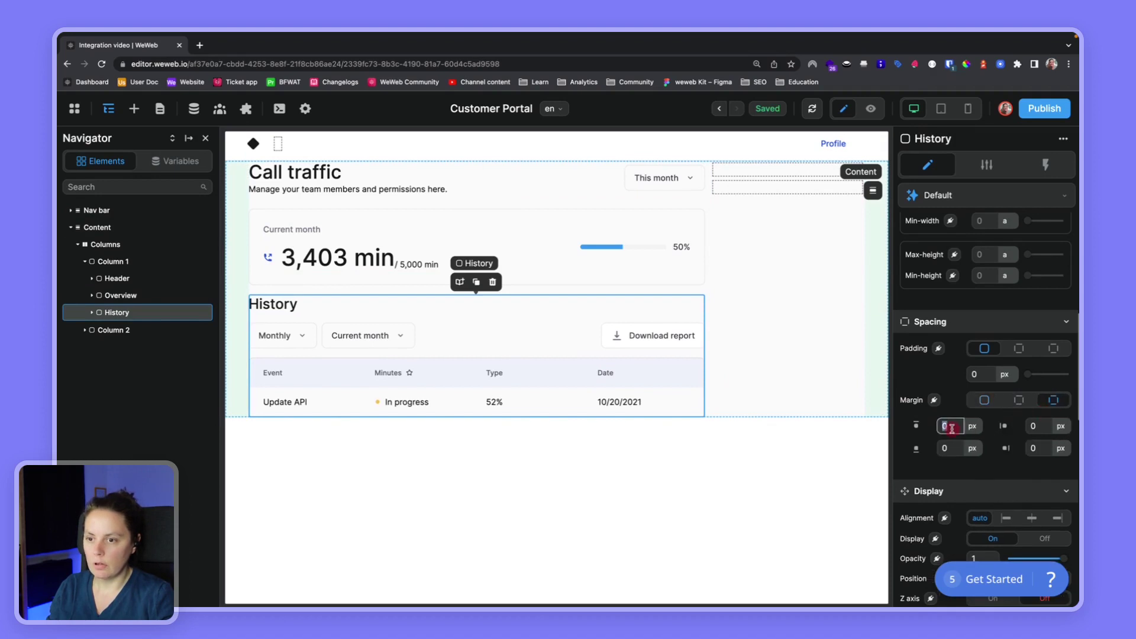
pyautogui.write('16')
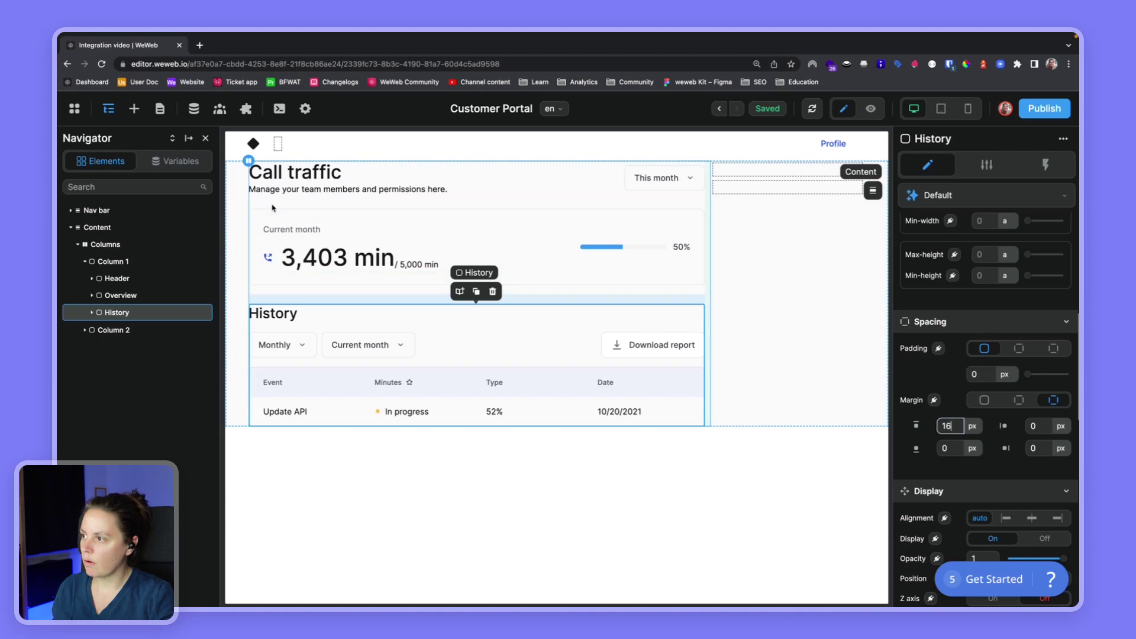
# Step: Measure the gap above the Call traffic title in Figma and set the WeWeb Content section's individual top padding to 48 px
pyautogui.click(276, 303)
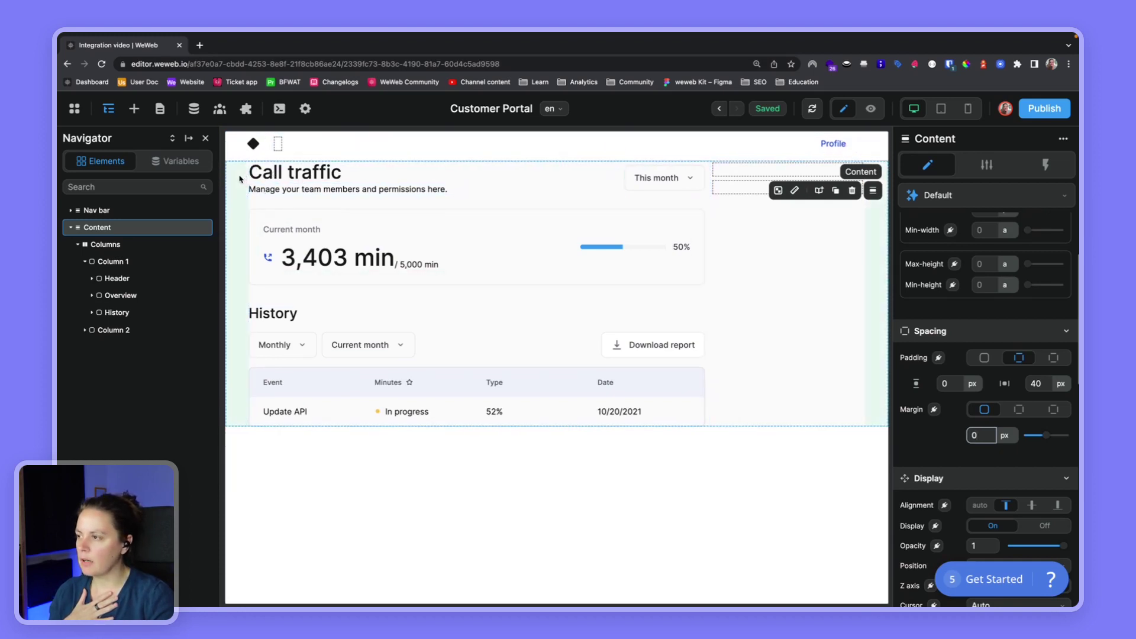
pyautogui.hotkey('ctrl', 'Right')
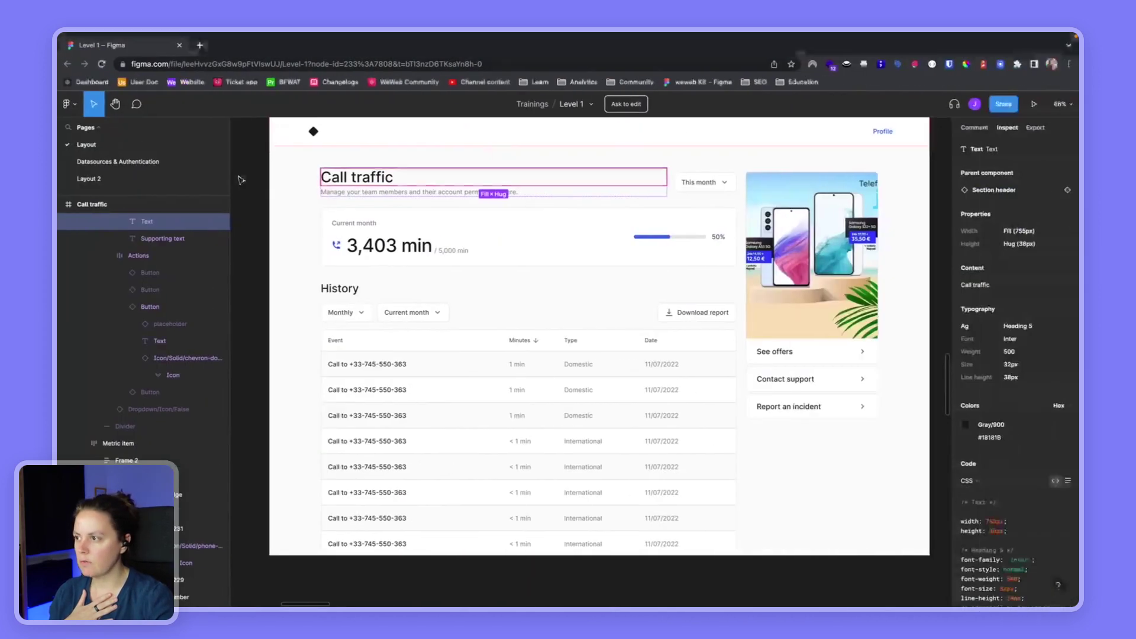
pyautogui.click(354, 176)
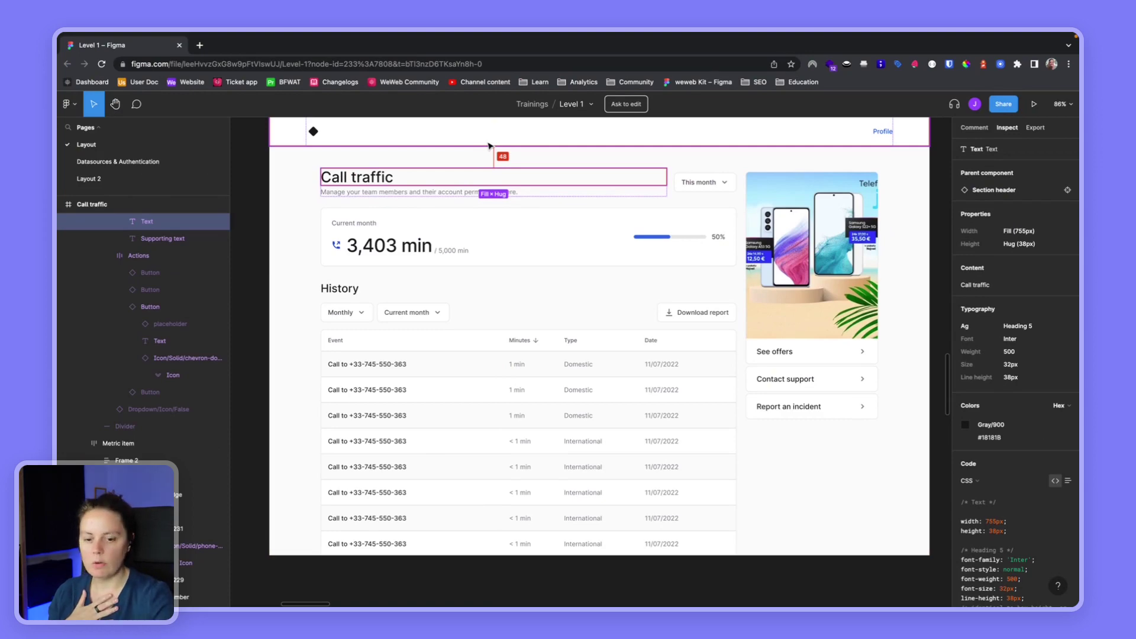
pyautogui.hotkey('ctrl', 'Left')
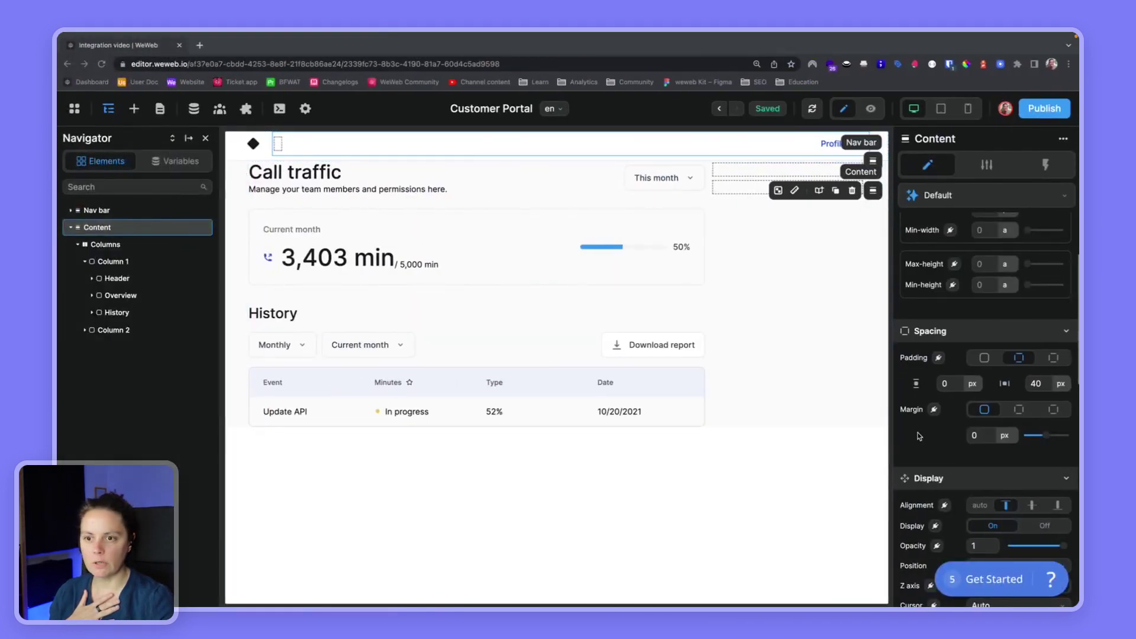
pyautogui.click(1056, 359)
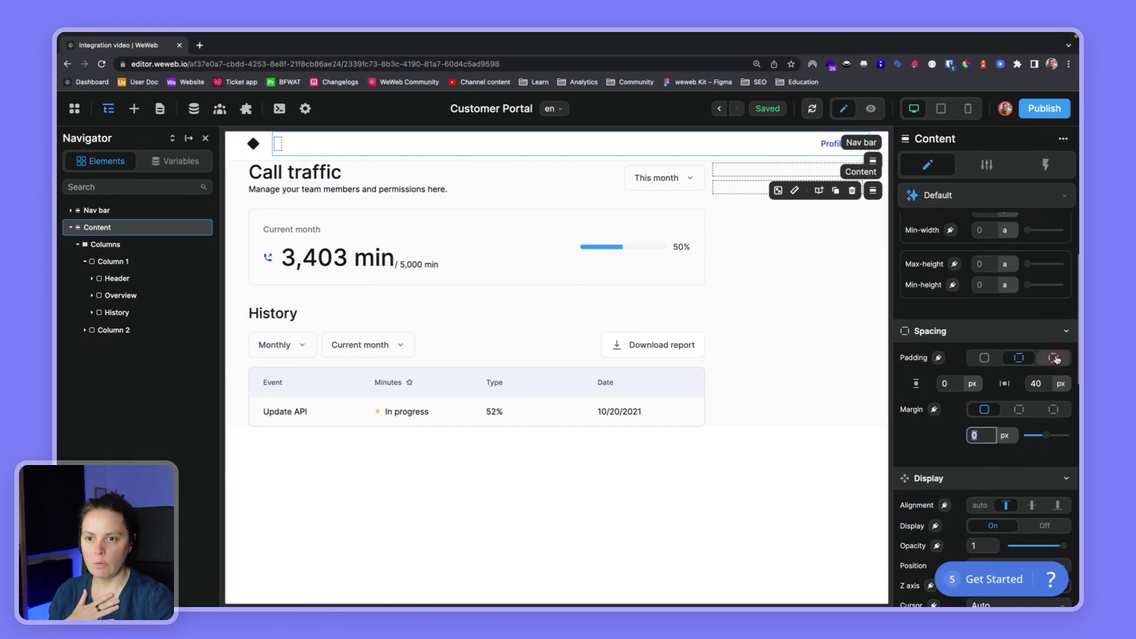
pyautogui.click(947, 384)
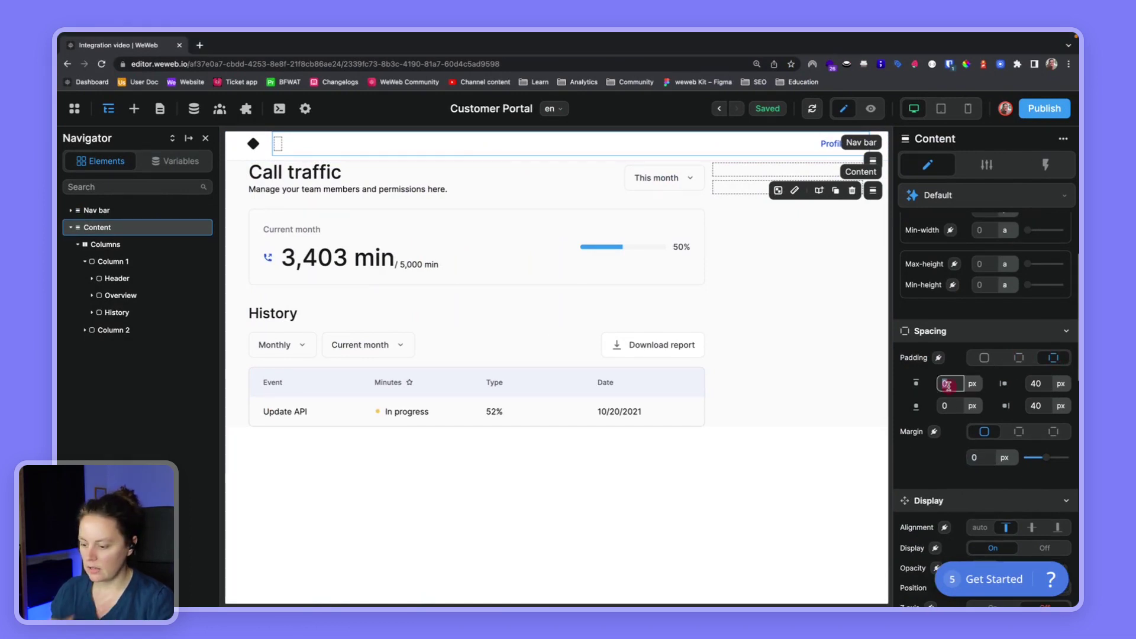
pyautogui.write('48')
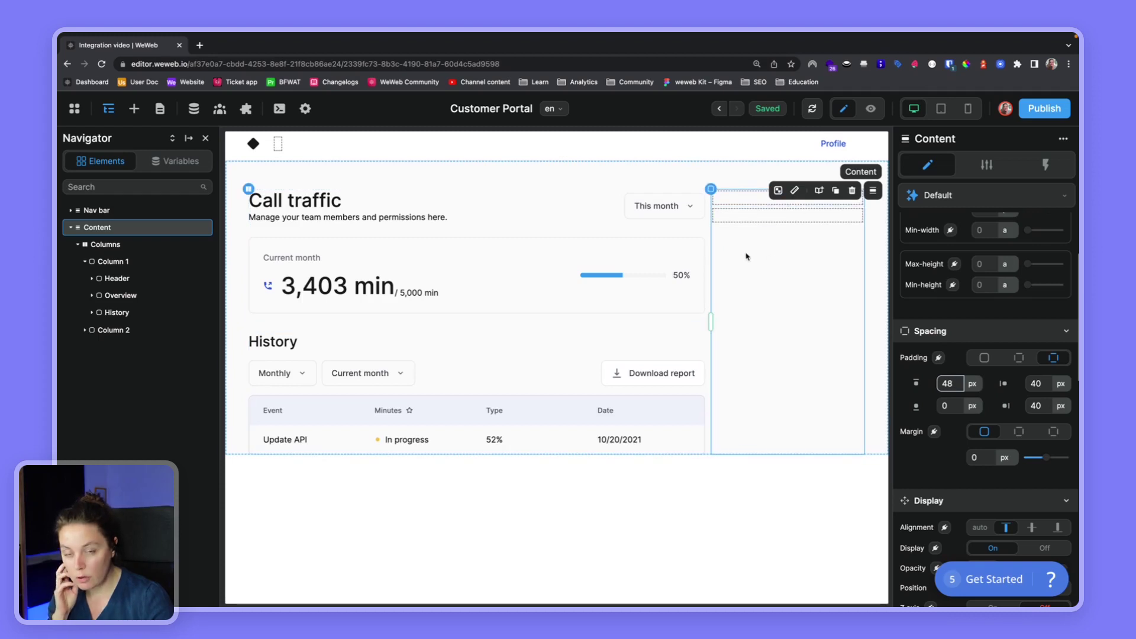
# Step: Expand Column 2's Card and Links, check the Figma design, and add an Image element inside the Card in WeWeb
pyautogui.click(84, 330)
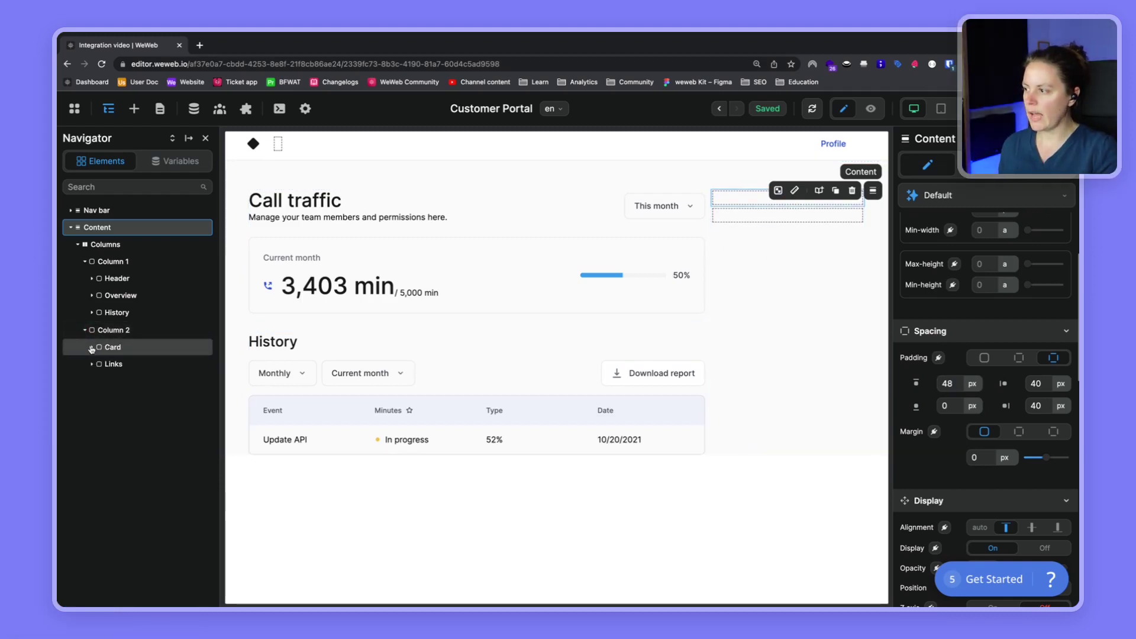
pyautogui.click(92, 348)
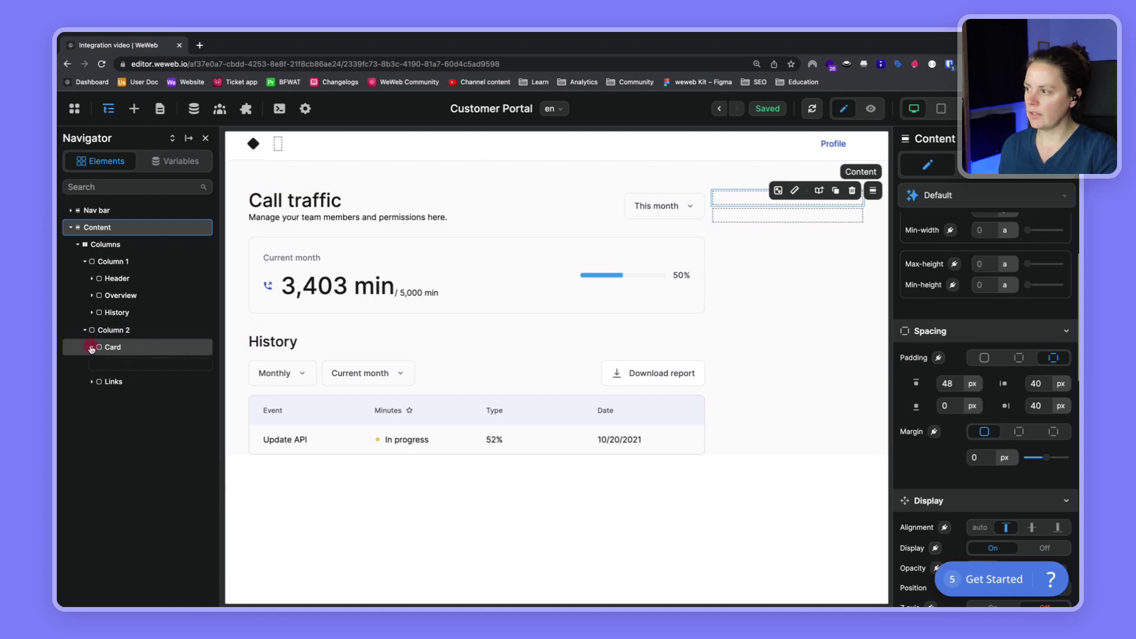
pyautogui.click(92, 383)
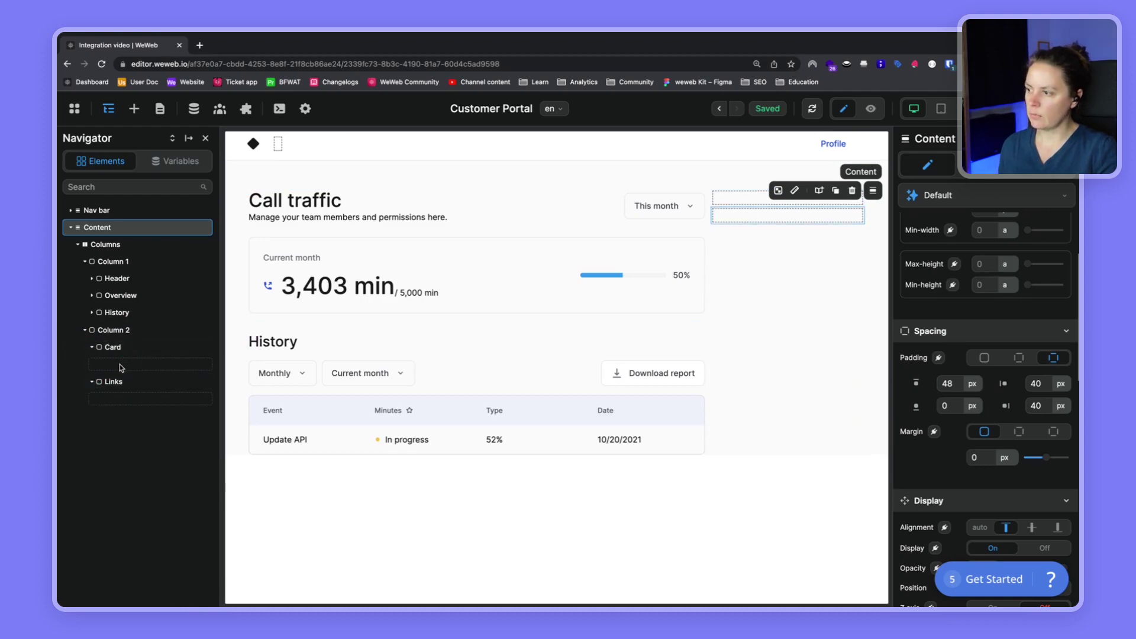
pyautogui.hotkey('ctrl', 'Right')
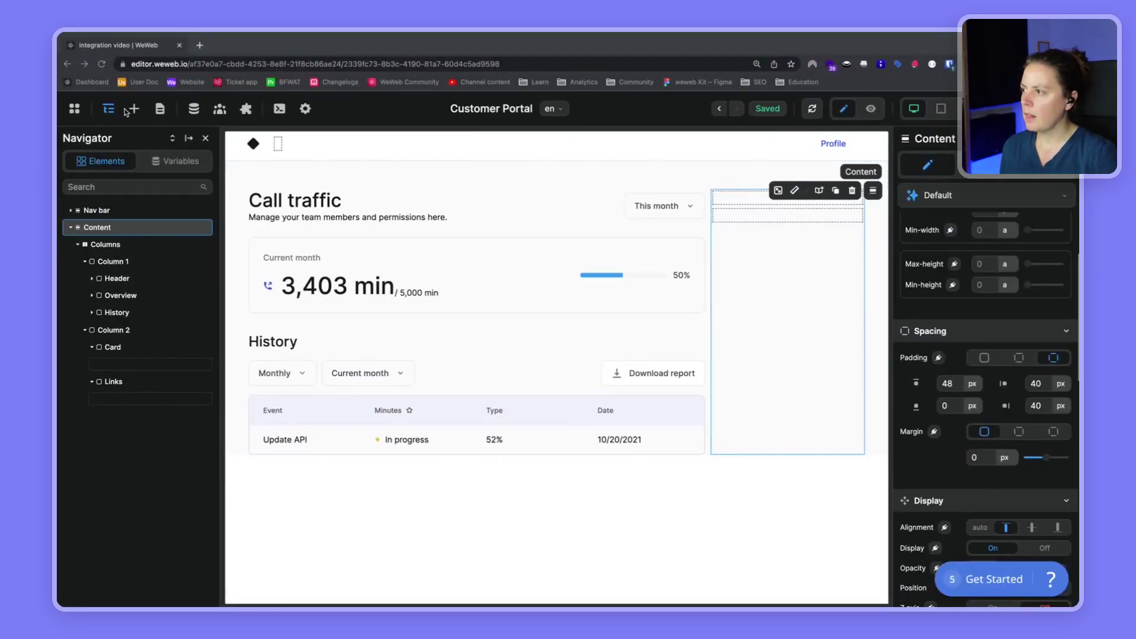
pyautogui.click(136, 112)
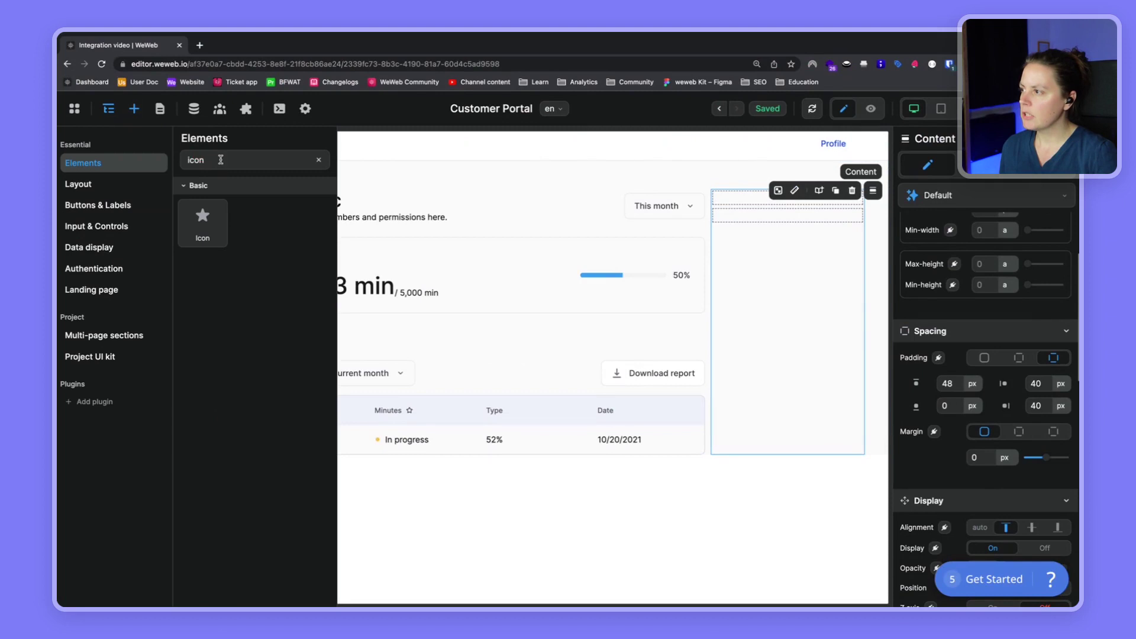
pyautogui.doubleClick(221, 160)
pyautogui.write('image')
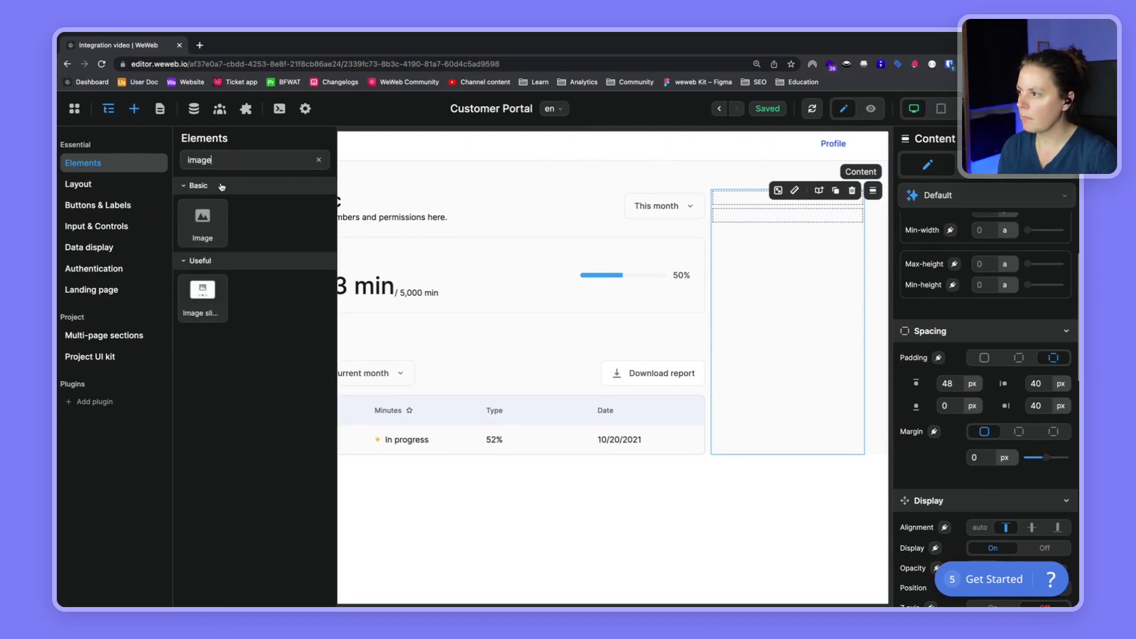
pyautogui.moveTo(204, 219); pyautogui.dragTo(160, 366)
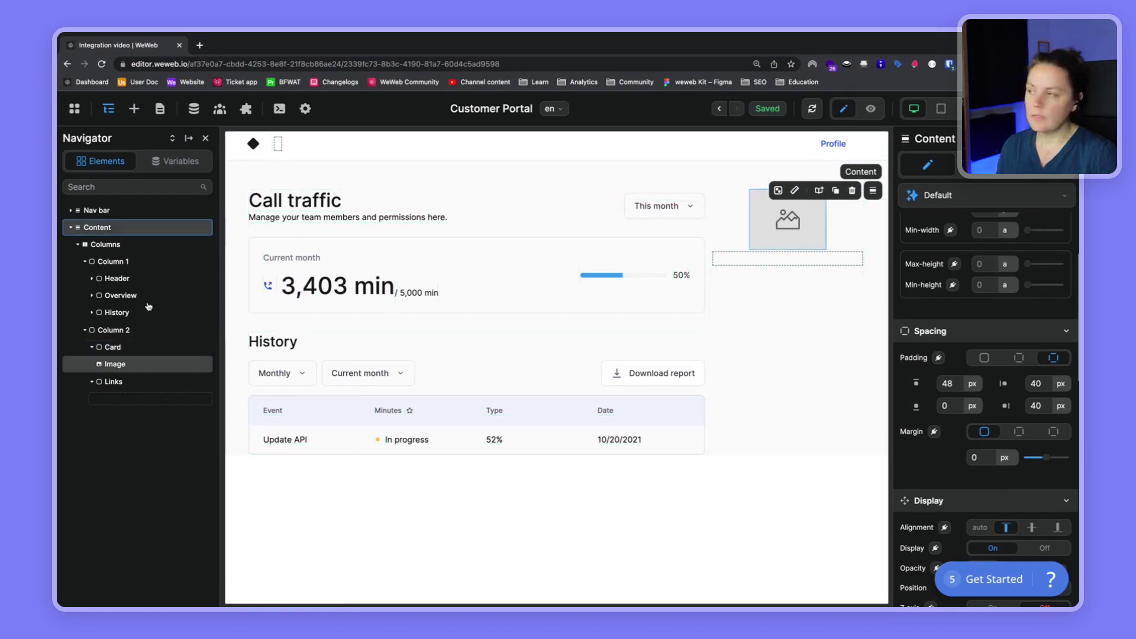
# Step: Find the div element and add it inside the Card, directly below the Image
pyautogui.click(134, 108)
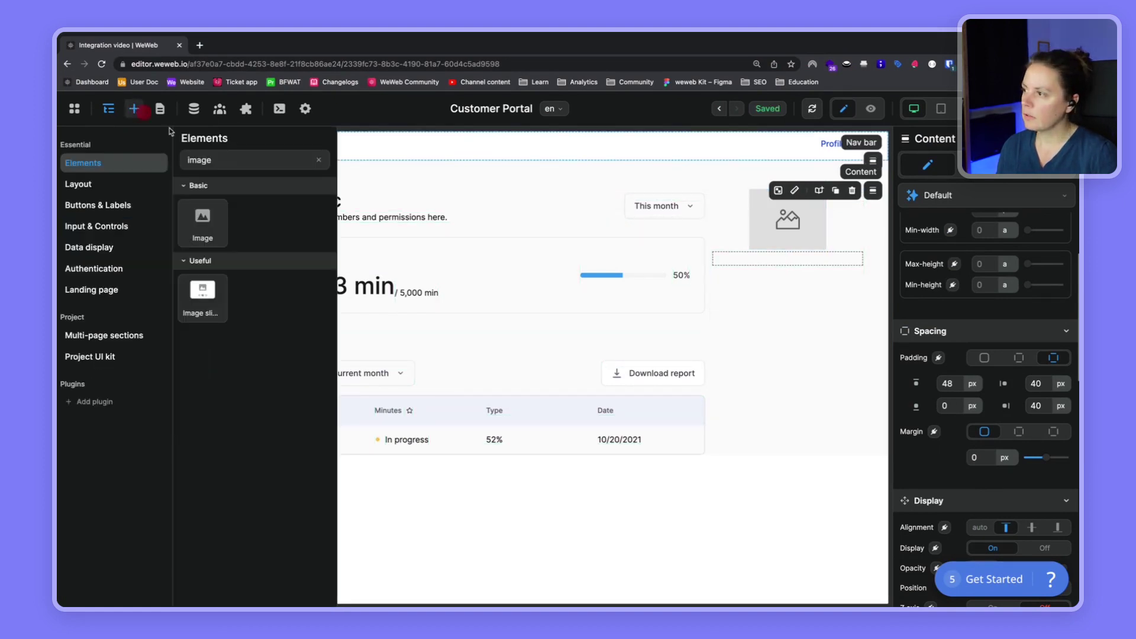
pyautogui.doubleClick(216, 159)
pyautogui.write('dic')
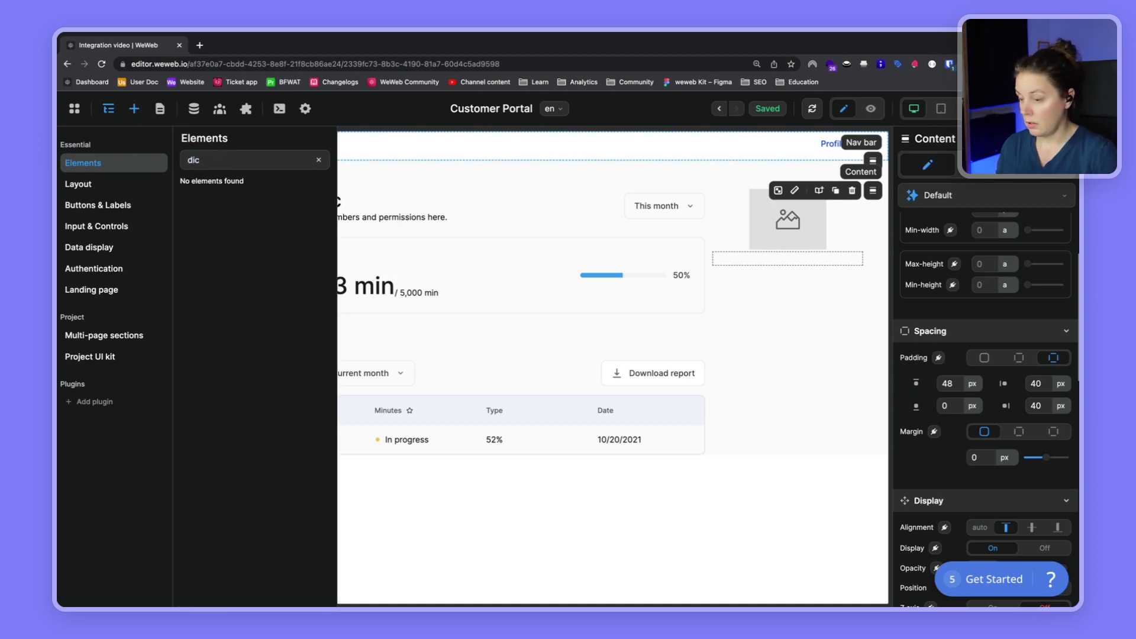
pyautogui.press('BackSpace')
pyautogui.write('v')
pyautogui.moveTo(205, 228); pyautogui.dragTo(122, 380)
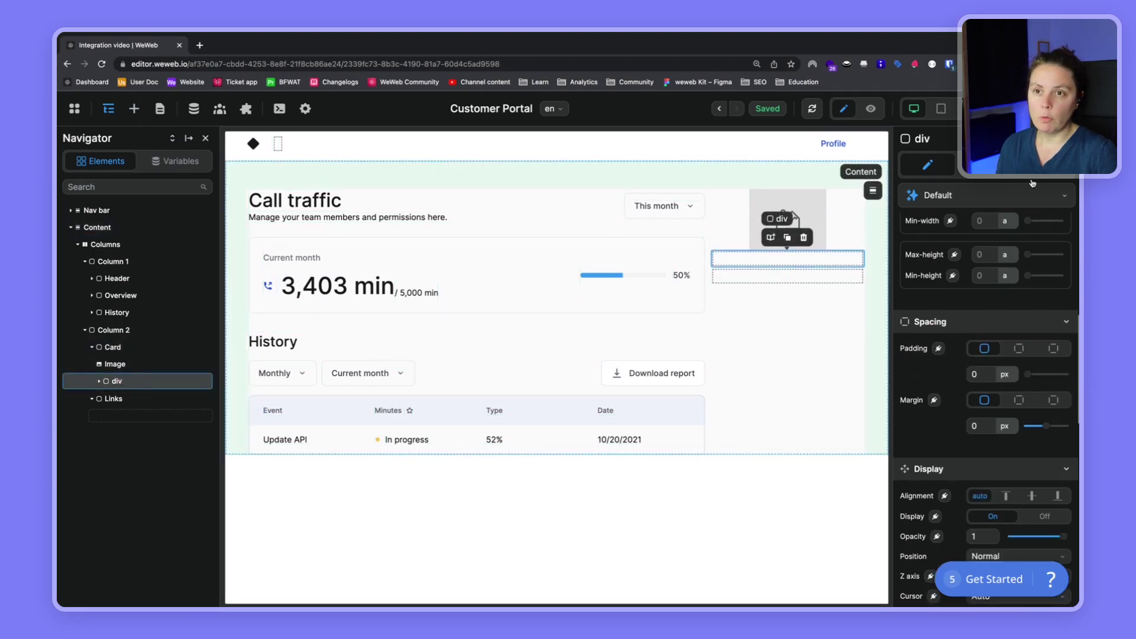
# Step: Add an on-click workflow with a Change page action to the div below the Card's Image
pyautogui.click(986, 165)
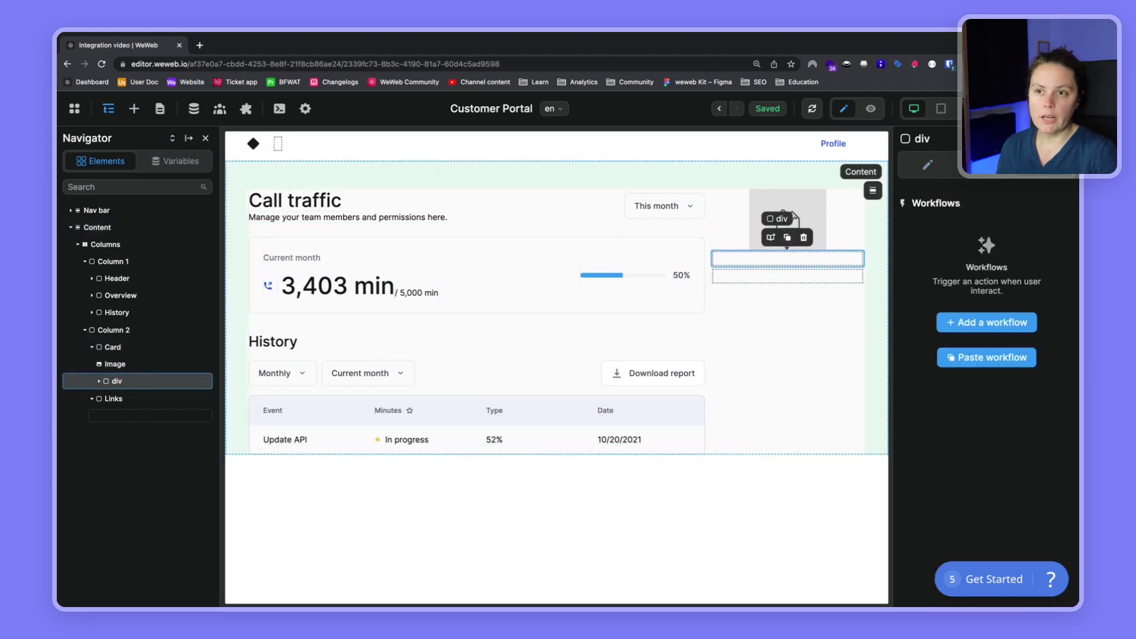
pyautogui.click(969, 324)
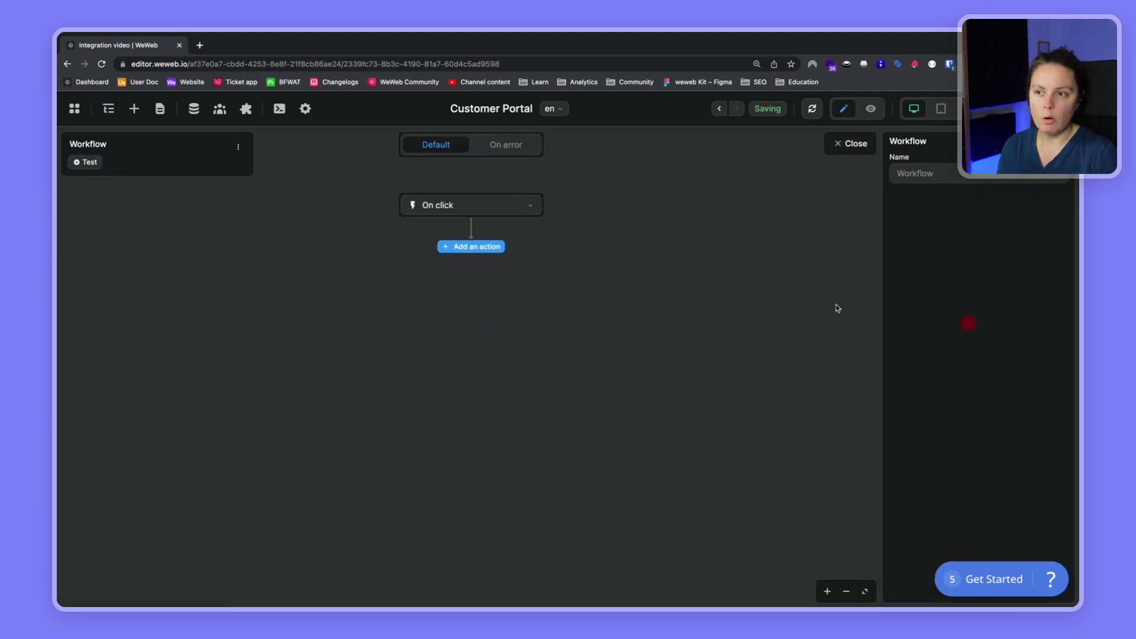
pyautogui.click(472, 248)
pyautogui.write('chang')
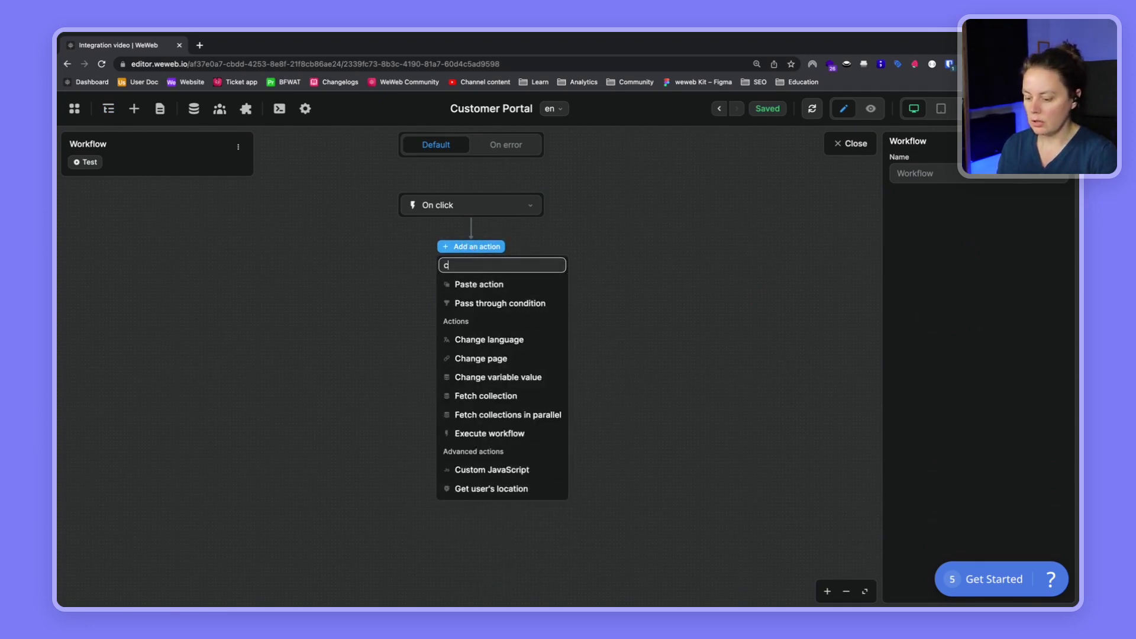
pyautogui.click(481, 320)
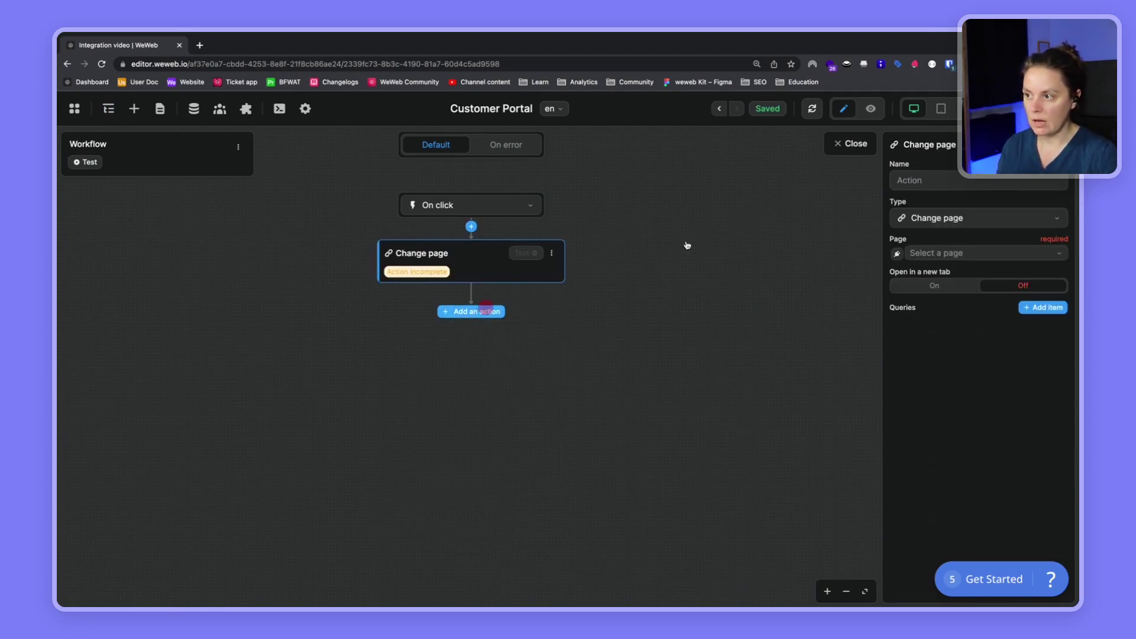
pyautogui.click(858, 143)
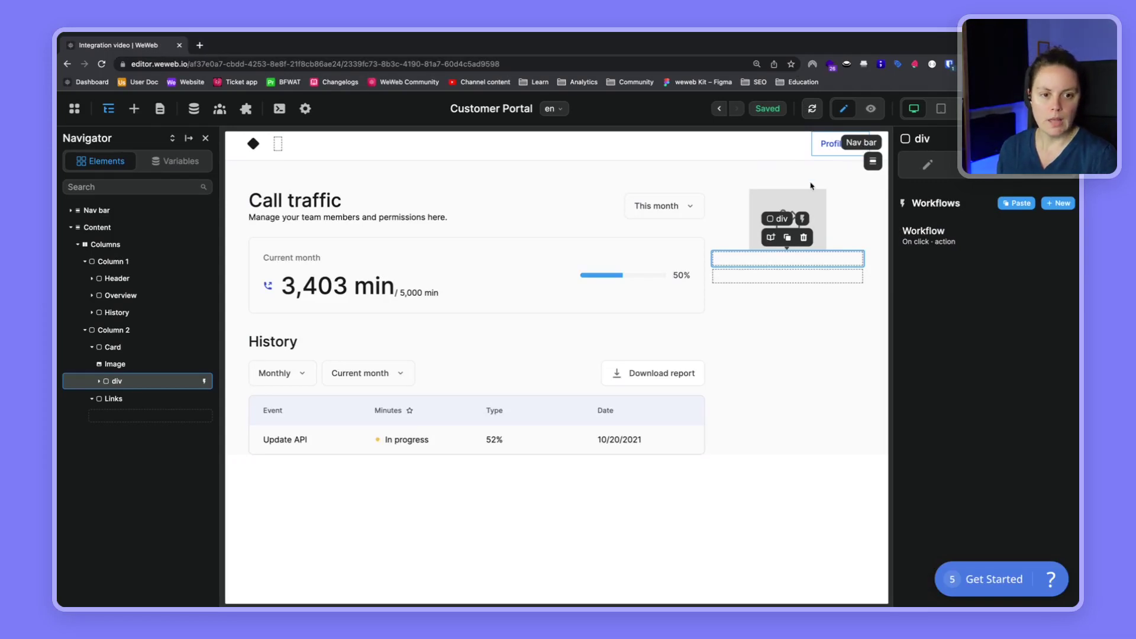
# Step: Rename the div below the Card's Image as Link
pyautogui.doubleClick(118, 384)
pyautogui.write('Link')
pyautogui.press('Return')
# Step: Expand the Link block, find the Text element and add it inside Link
pyautogui.click(125, 402)
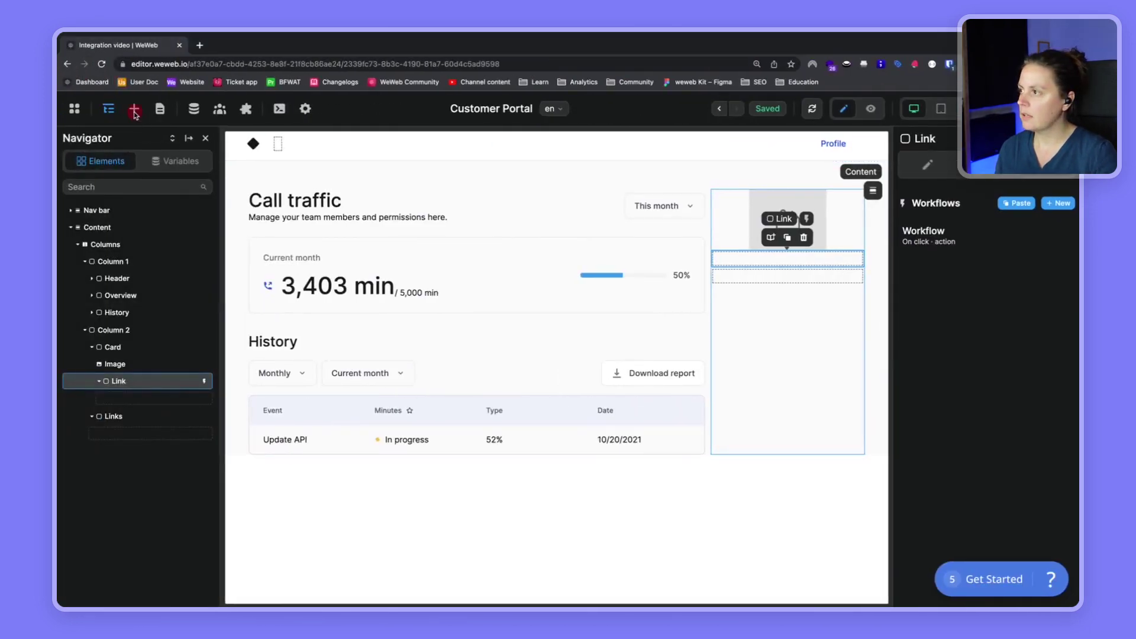
pyautogui.click(133, 109)
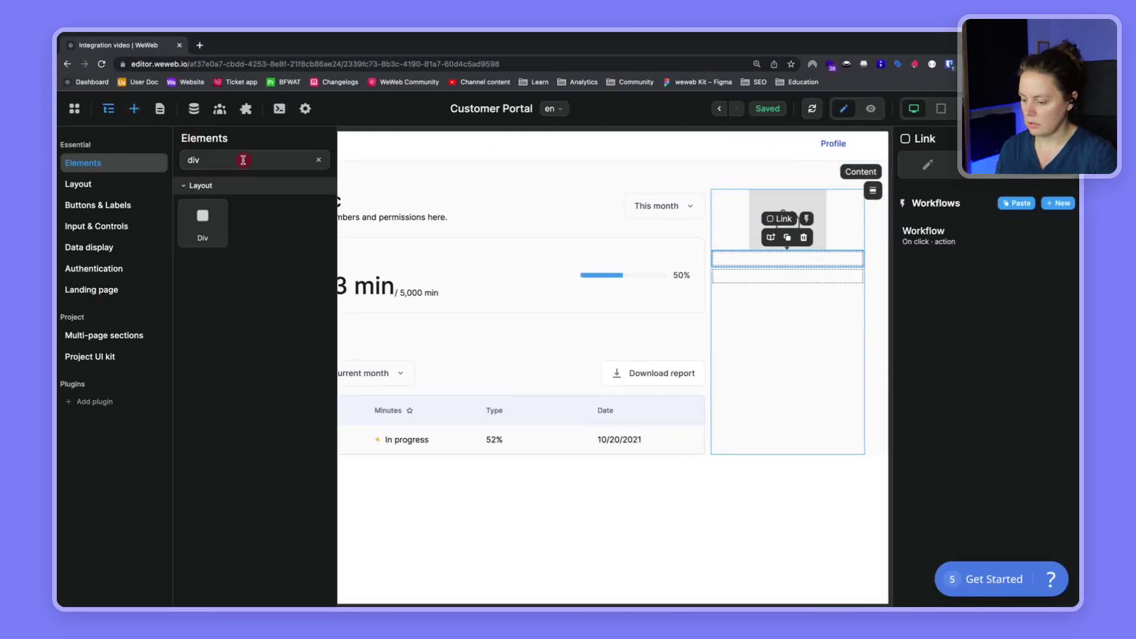
pyautogui.press('BackSpace')
pyautogui.press('BackSpace')
pyautogui.press('BackSpace')
pyautogui.write('text')
pyautogui.press('Escape')
pyautogui.moveTo(170, 343); pyautogui.dragTo(129, 400)
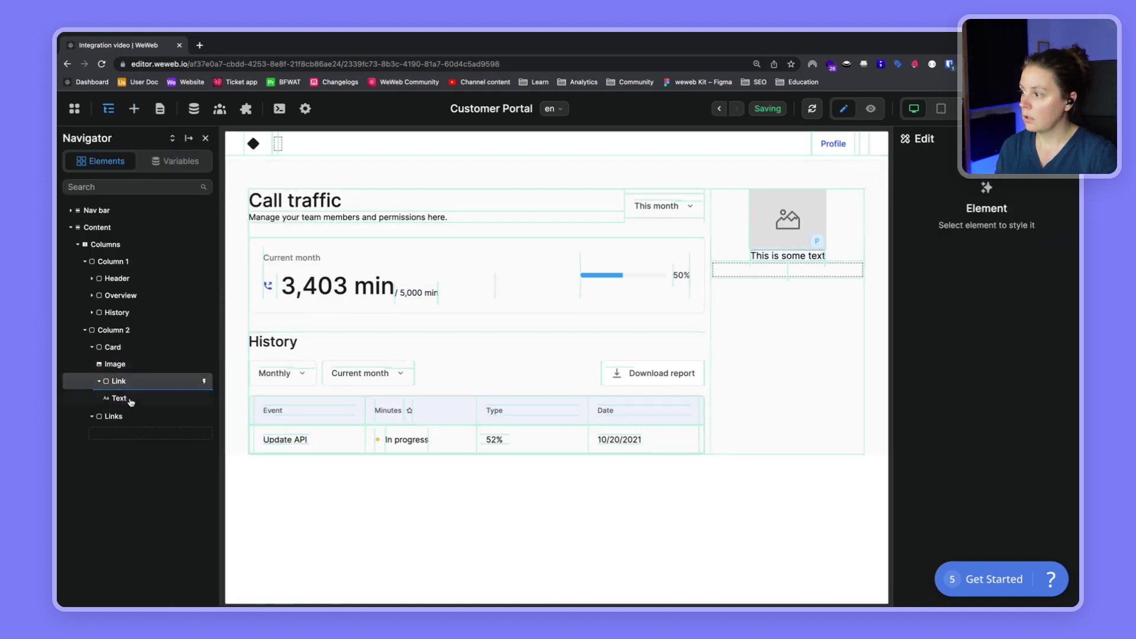
# Step: Find the Icon element and add it inside Link, directly below the Text
pyautogui.click(134, 109)
pyautogui.click(207, 160)
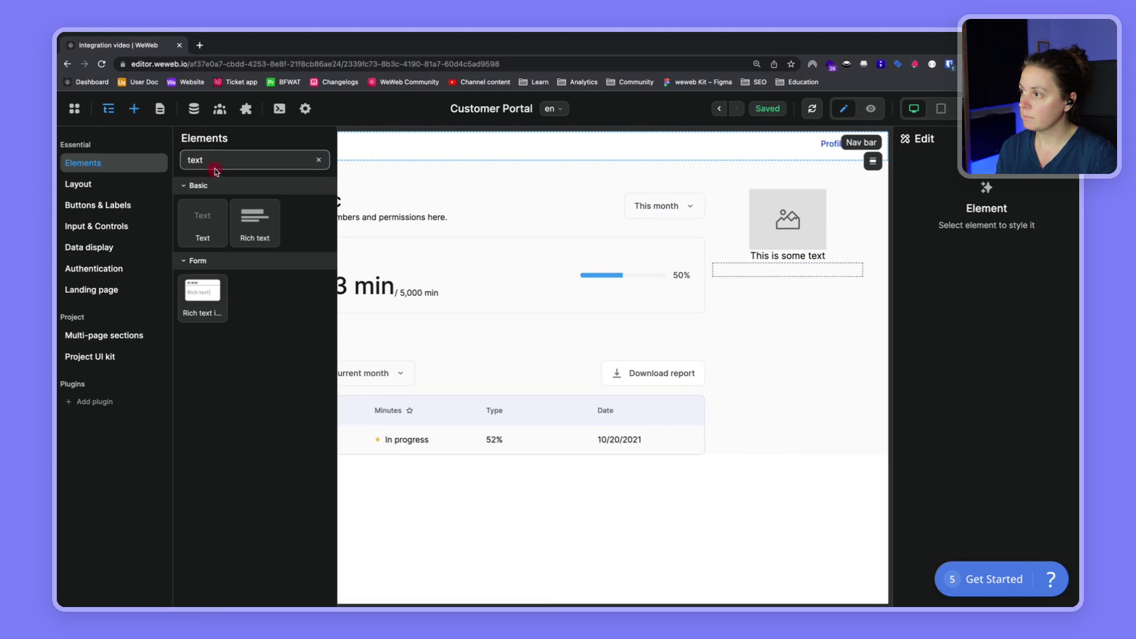
pyautogui.doubleClick(207, 160)
pyautogui.write('icon')
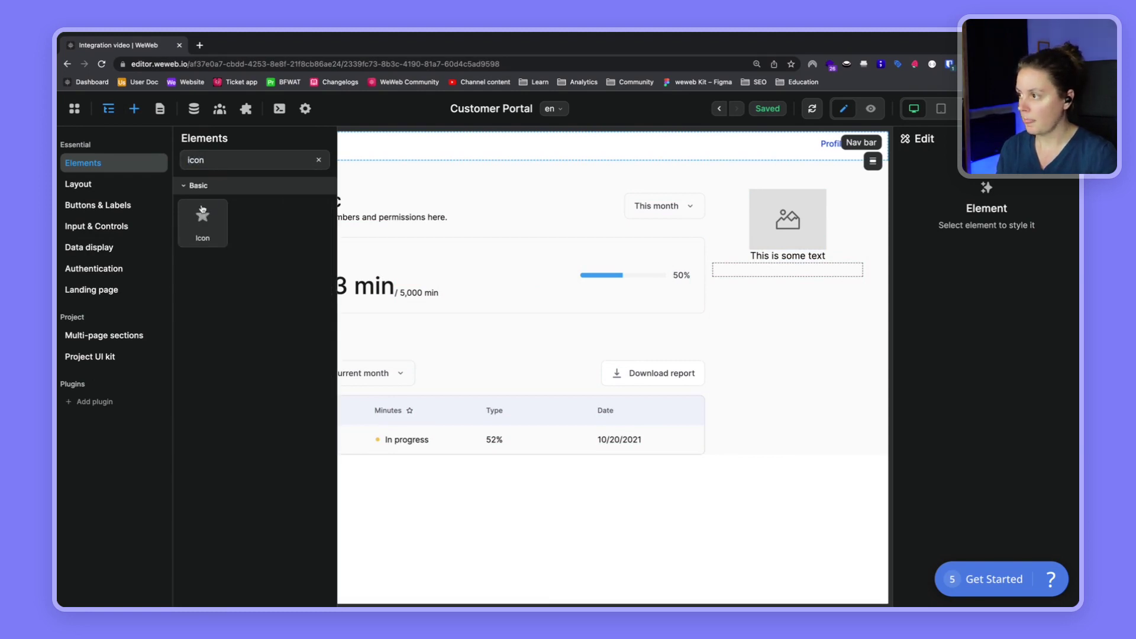
pyautogui.moveTo(215, 229); pyautogui.dragTo(162, 406)
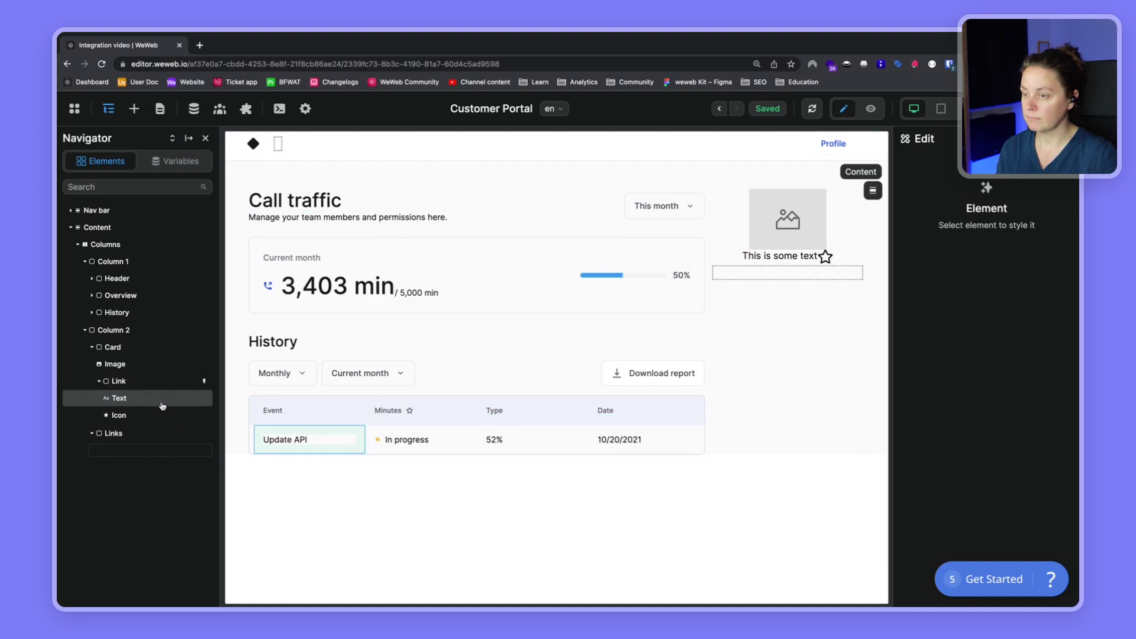
# Step: Select the Card in WeWeb and inspect the Image and its parent Blog post card in the Figma design
pyautogui.click(138, 349)
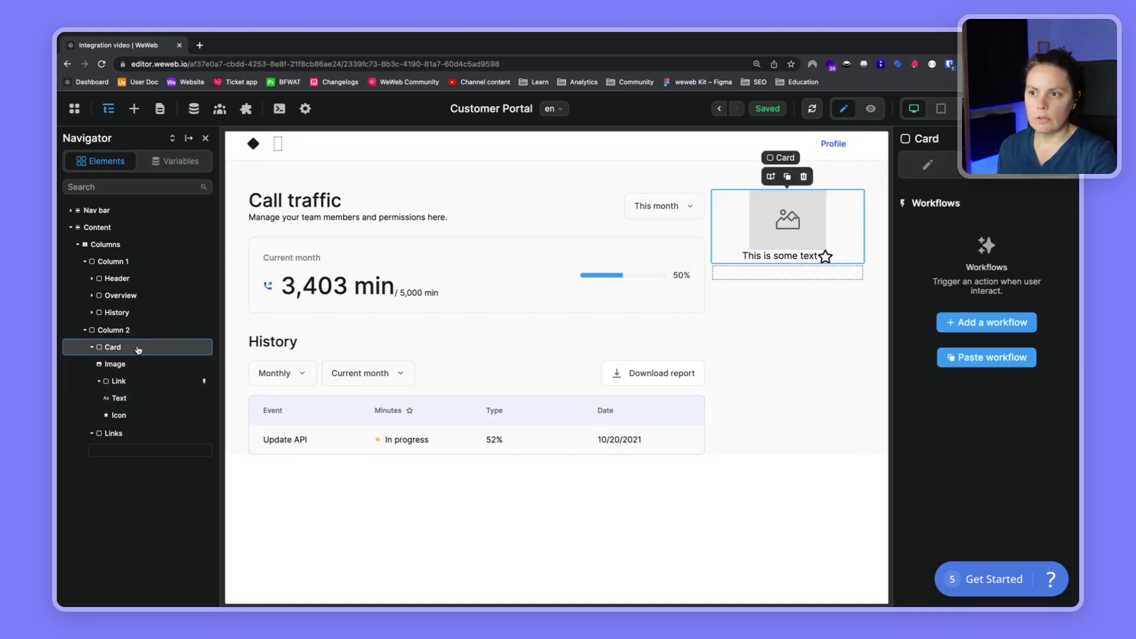
pyautogui.hotkey('ctrl', 'Right')
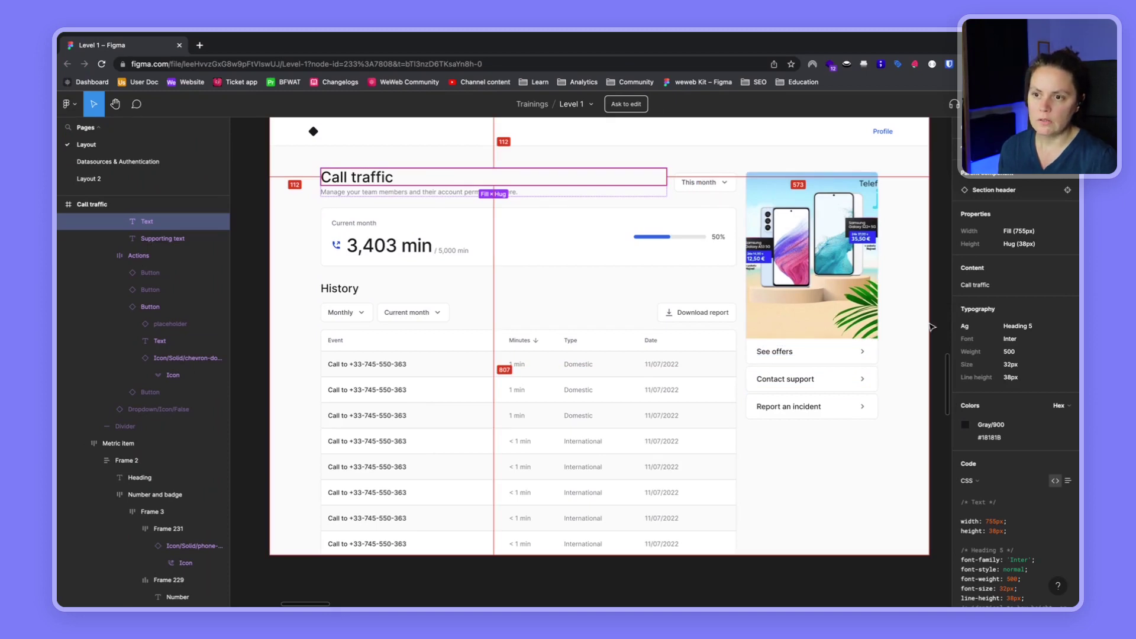
pyautogui.click(775, 186)
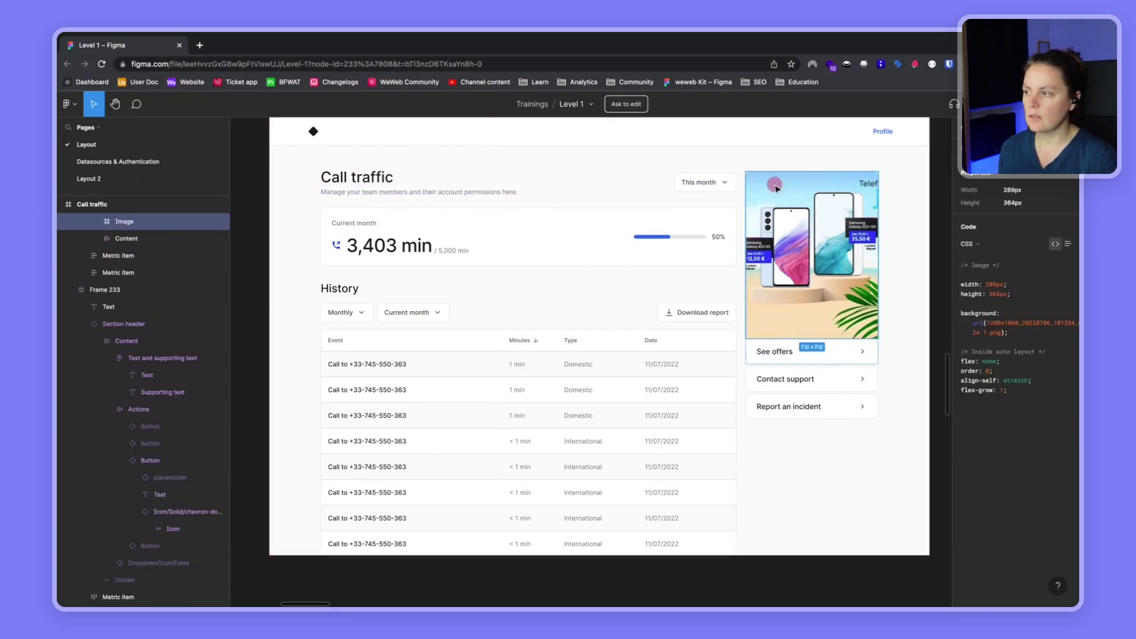
pyautogui.click(126, 262)
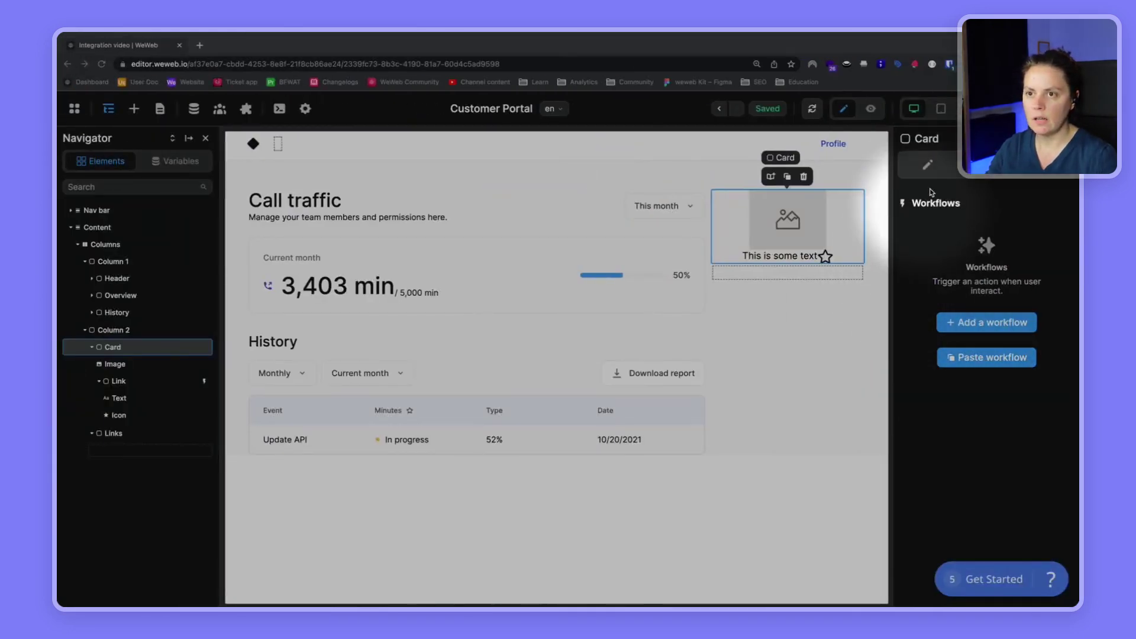
# Step: In WeWeb, set the Card's solid border width to -2 px and its border colour to Gray 200
pyautogui.click(933, 168)
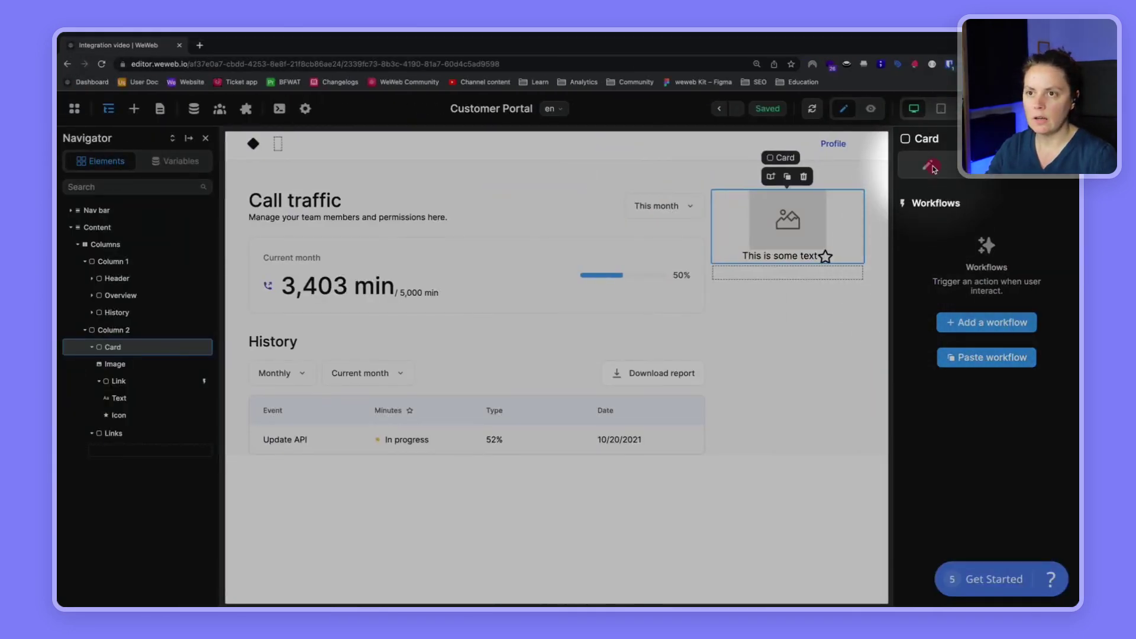
pyautogui.scroll(-4, 972, 485)
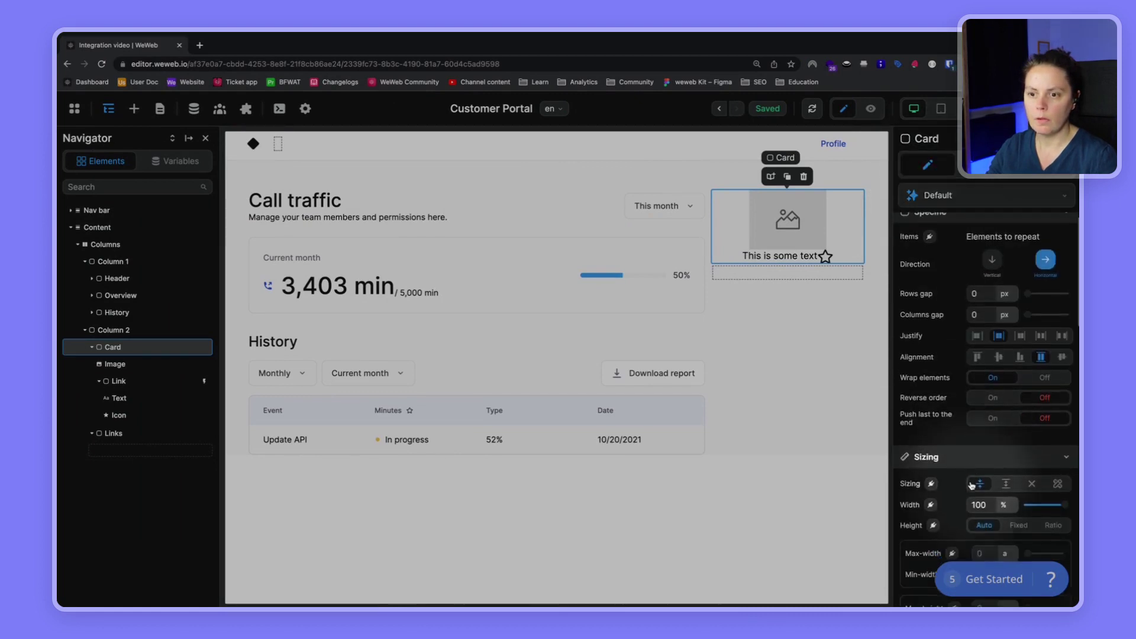
pyautogui.scroll(-5, 971, 485)
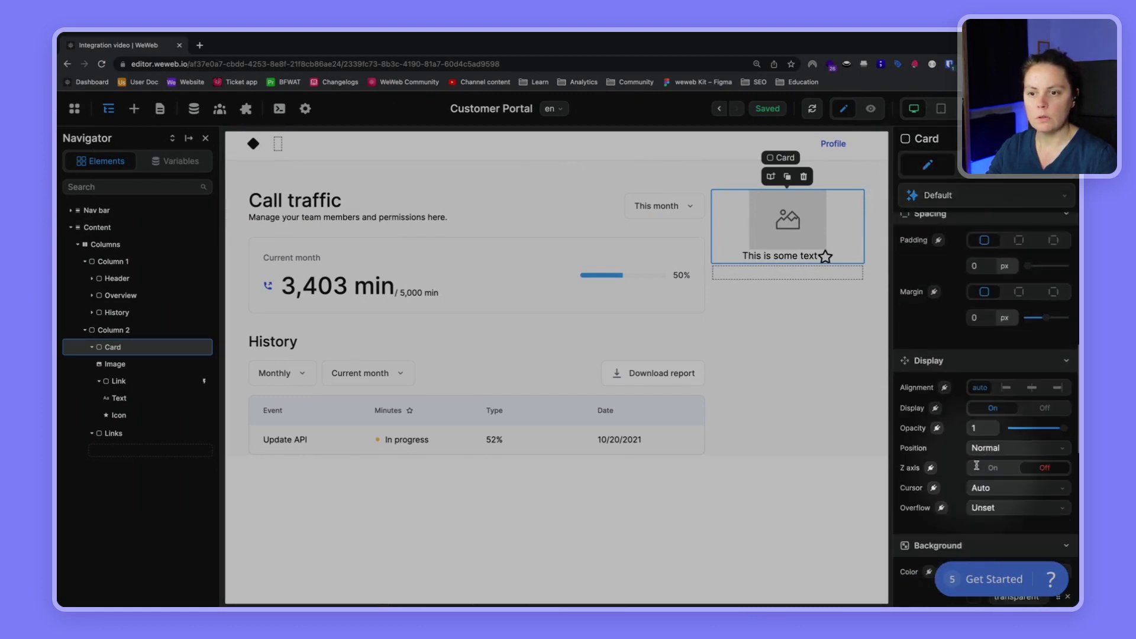
pyautogui.scroll(-5, 975, 474)
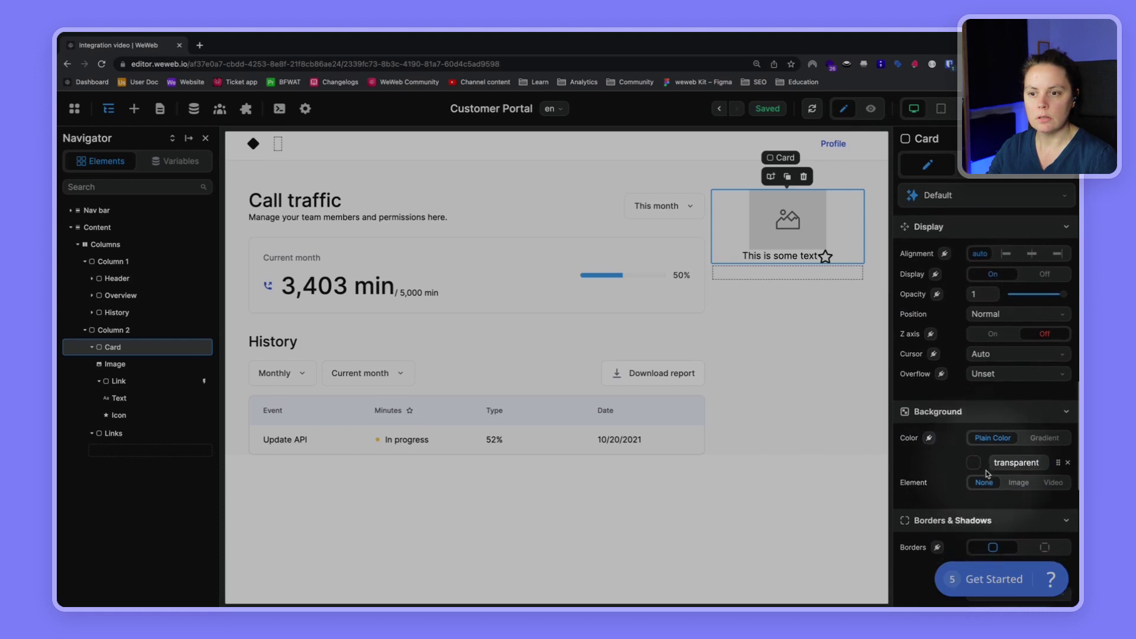
pyautogui.write('1')
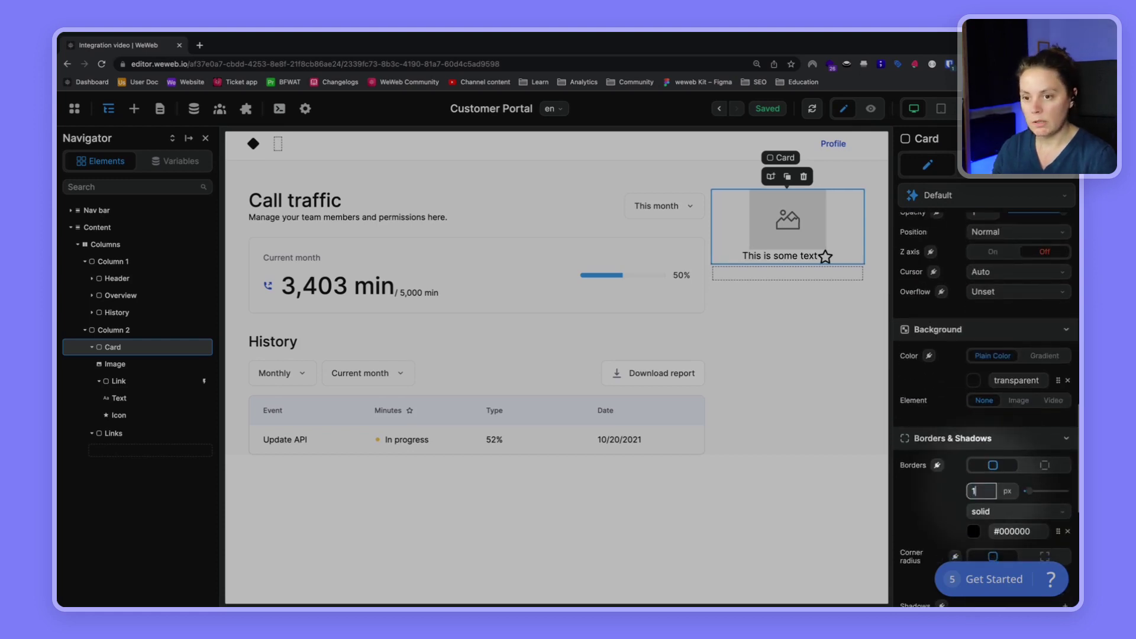
pyautogui.press('BackSpace')
pyautogui.write('-2')
pyautogui.scroll(-1, 1045, 487)
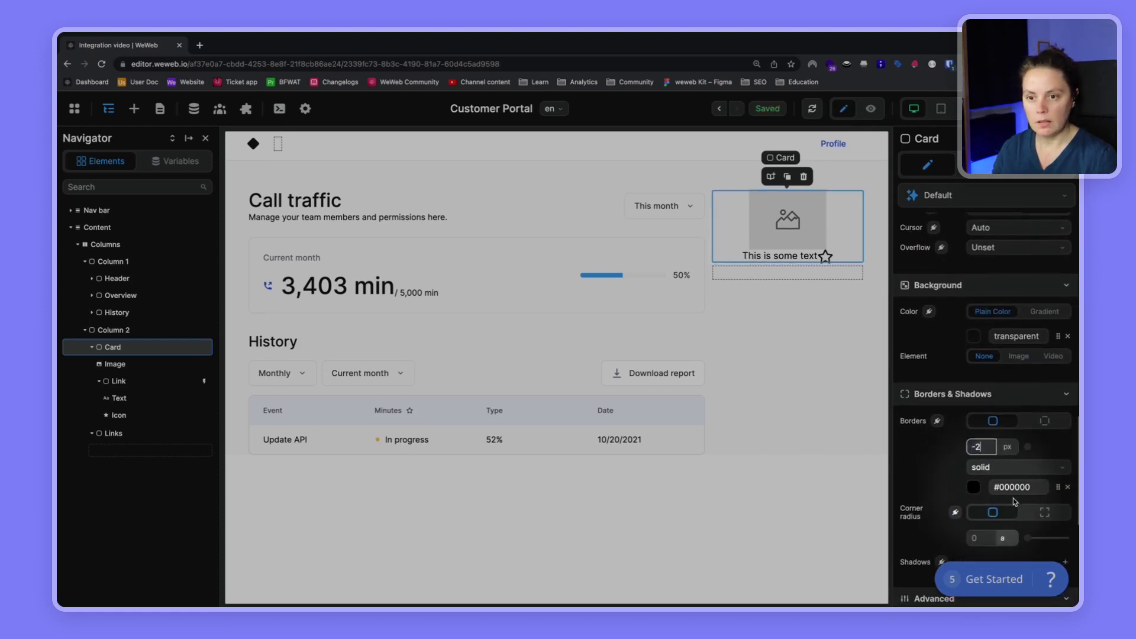
pyautogui.click(1059, 488)
pyautogui.click(818, 211)
pyautogui.write('grey')
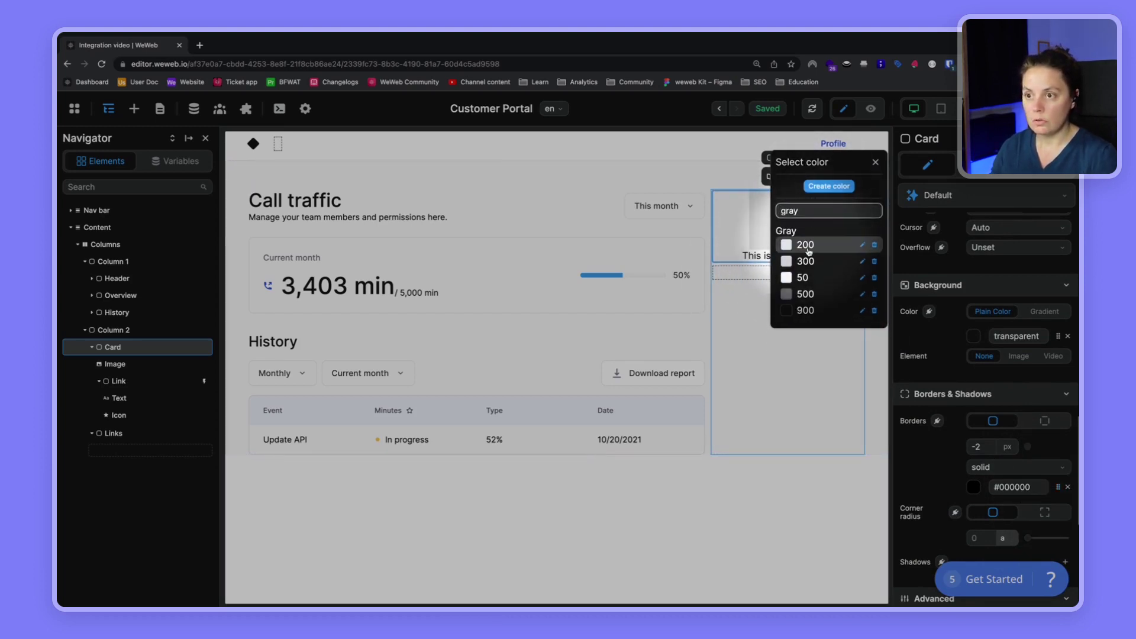
pyautogui.click(802, 247)
# Step: Correct the Card's border width to 1 px
pyautogui.click(979, 447)
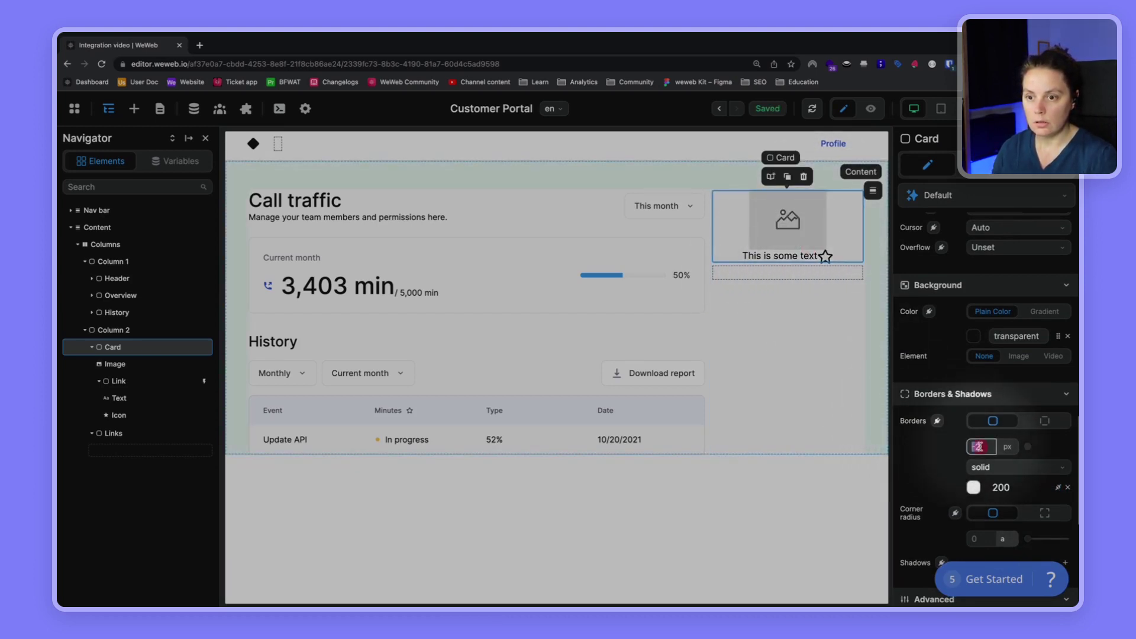
pyautogui.write('2')
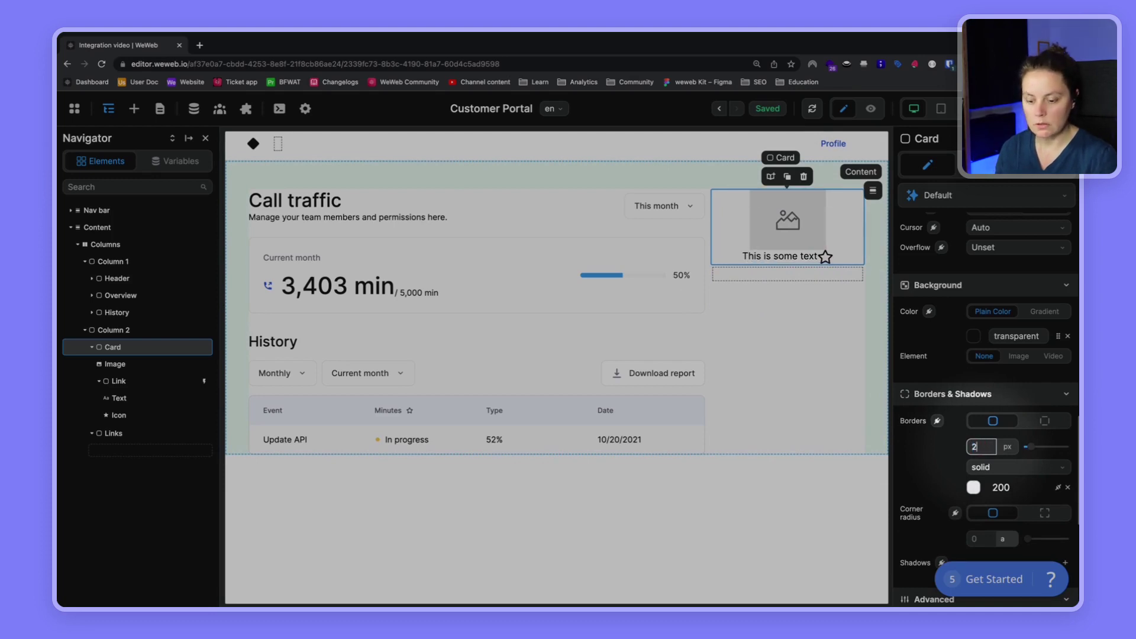
pyautogui.press('BackSpace')
pyautogui.write('1')
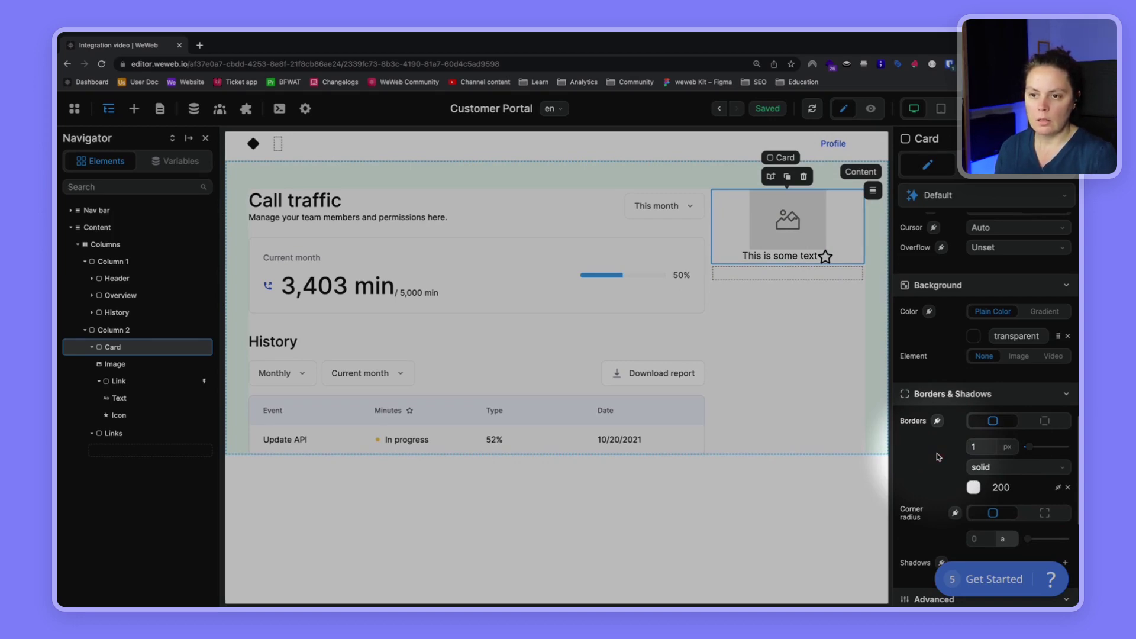
# Step: Check the Blog post card's radius in Figma and set the WeWeb Card's corner radius to 8 px
pyautogui.hotkey('ctrl', 'Right')
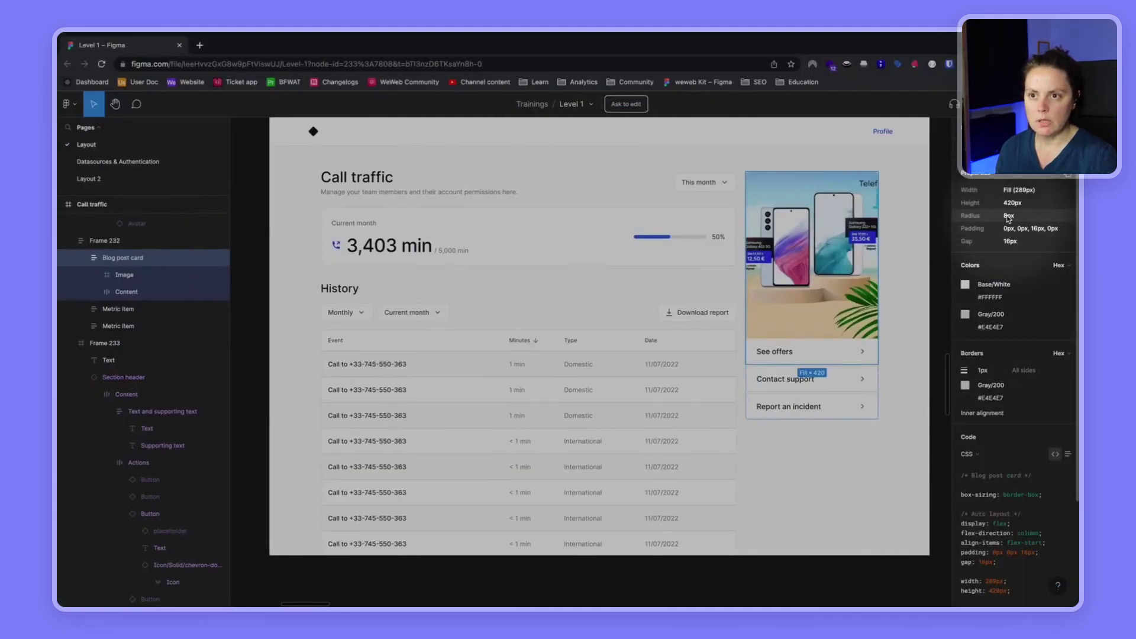
pyautogui.hotkey('ctrl', 'Left')
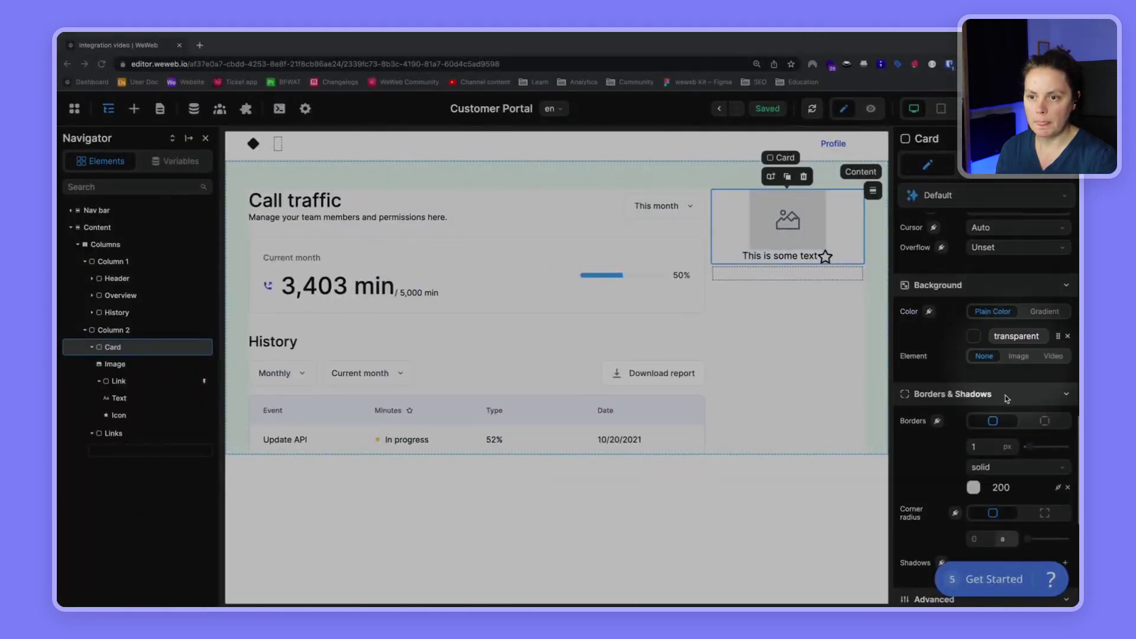
pyautogui.scroll(-1, 944, 462)
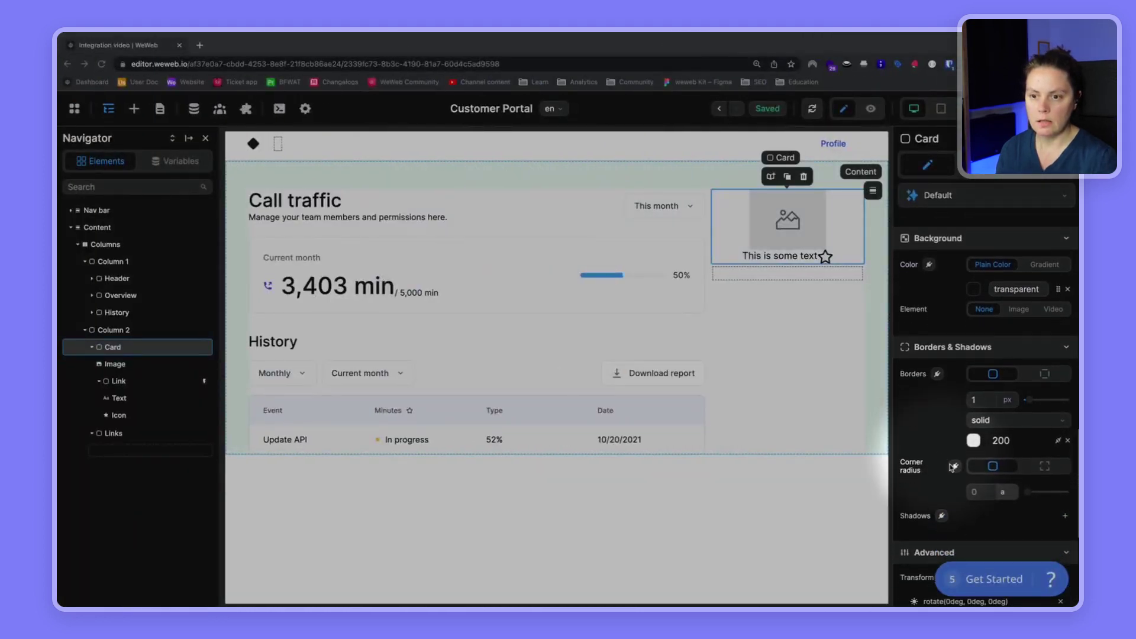
pyautogui.click(1005, 496)
pyautogui.click(1008, 507)
pyautogui.click(980, 492)
pyautogui.write('8')
pyautogui.click(921, 434)
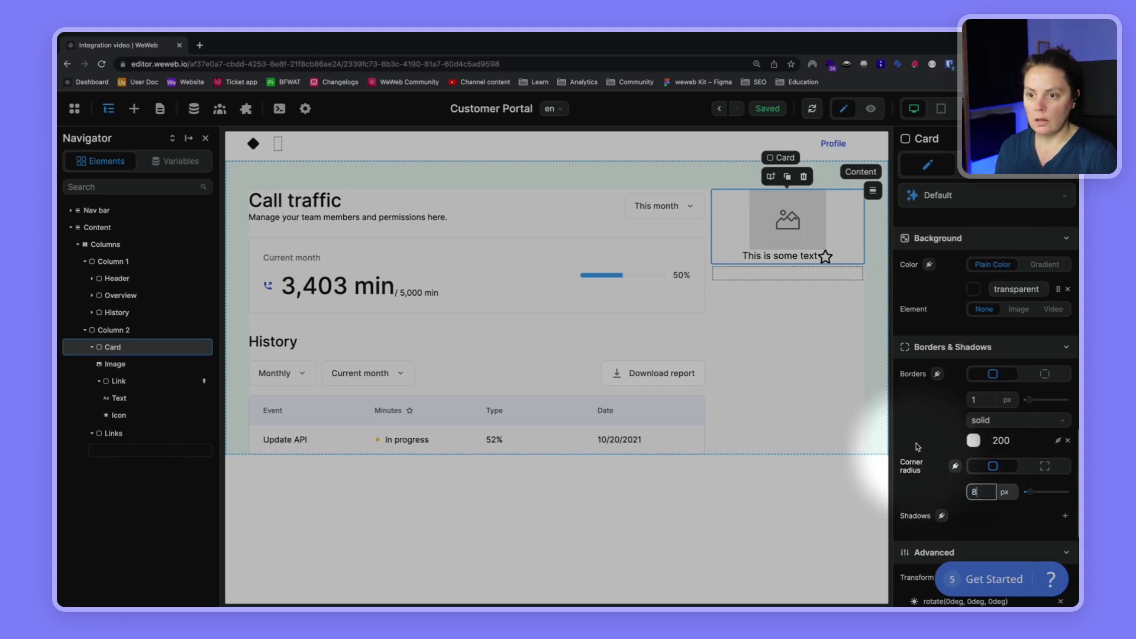
# Step: Compare the card with the Figma design and set the width of the Card's Image to auto in WeWeb
pyautogui.hotkey('alt', 'Tab')
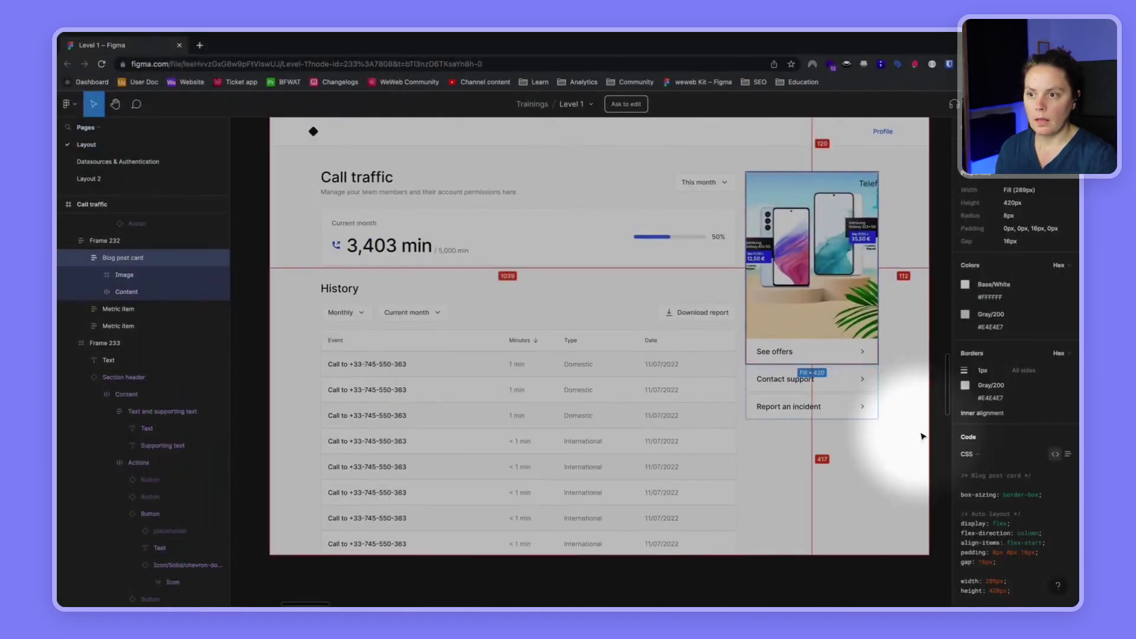
pyautogui.hotkey('alt', 'Tab')
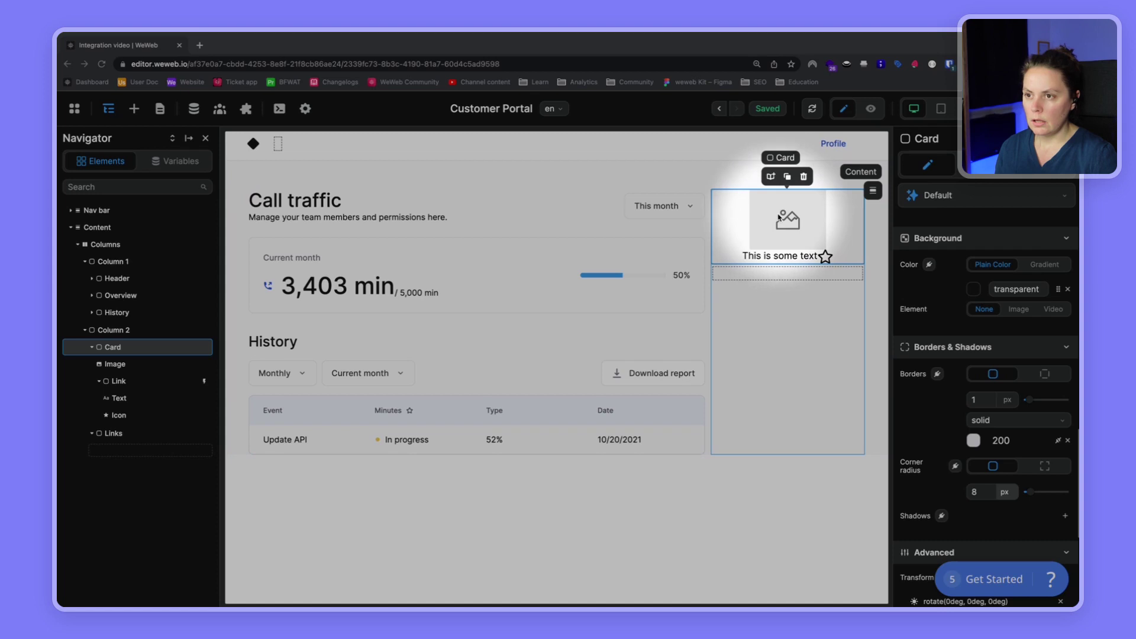
pyautogui.click(779, 240)
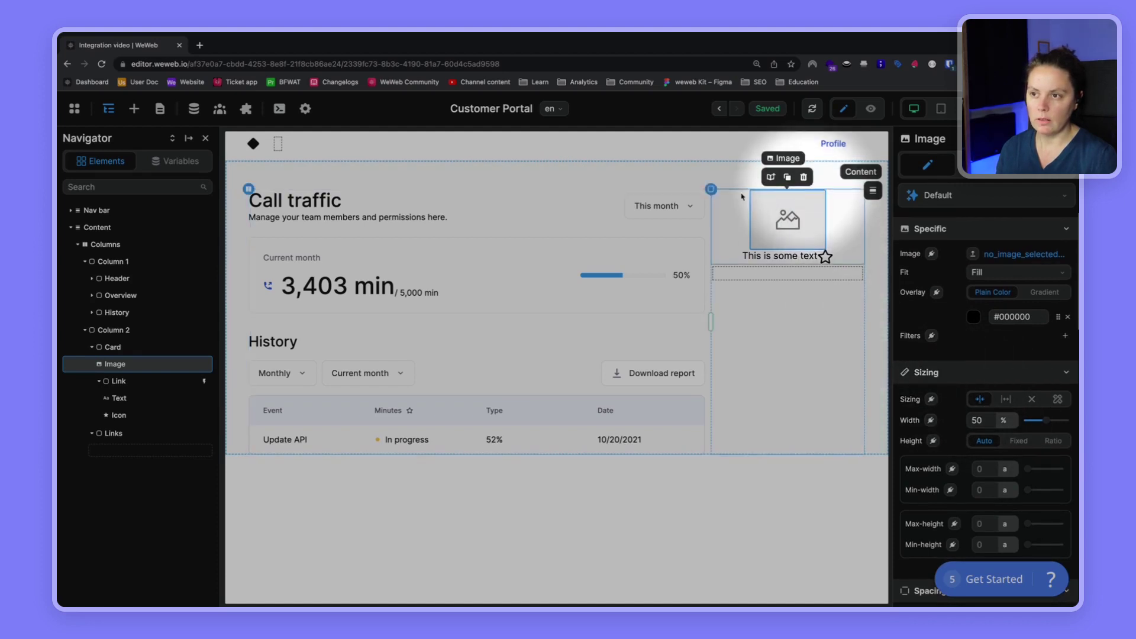
pyautogui.click(1007, 422)
pyautogui.click(1009, 434)
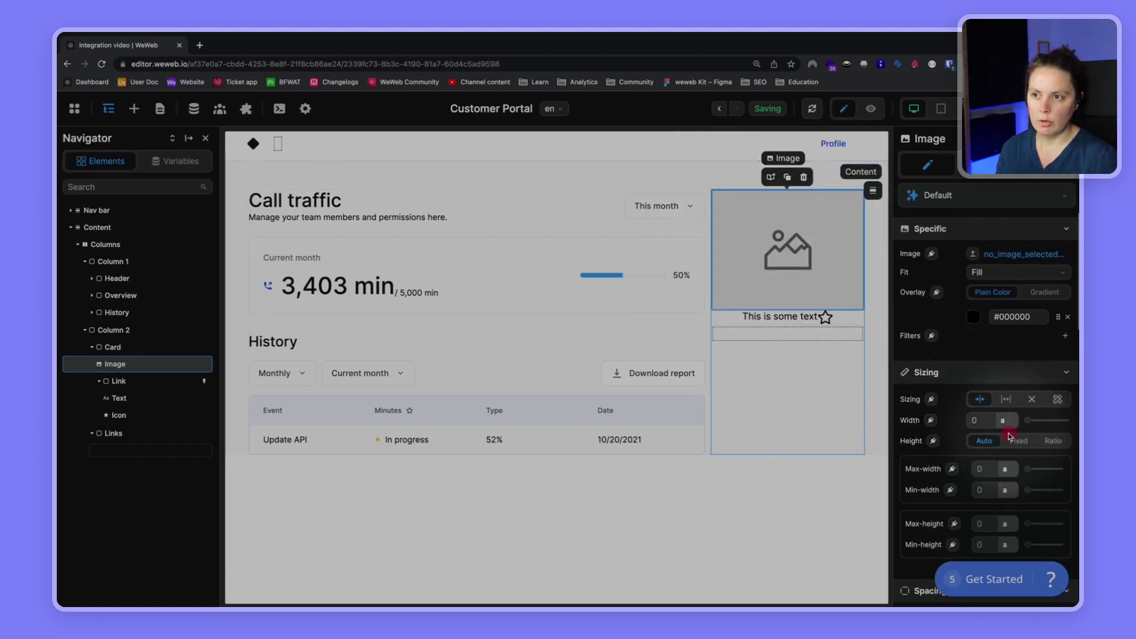
pyautogui.click(765, 335)
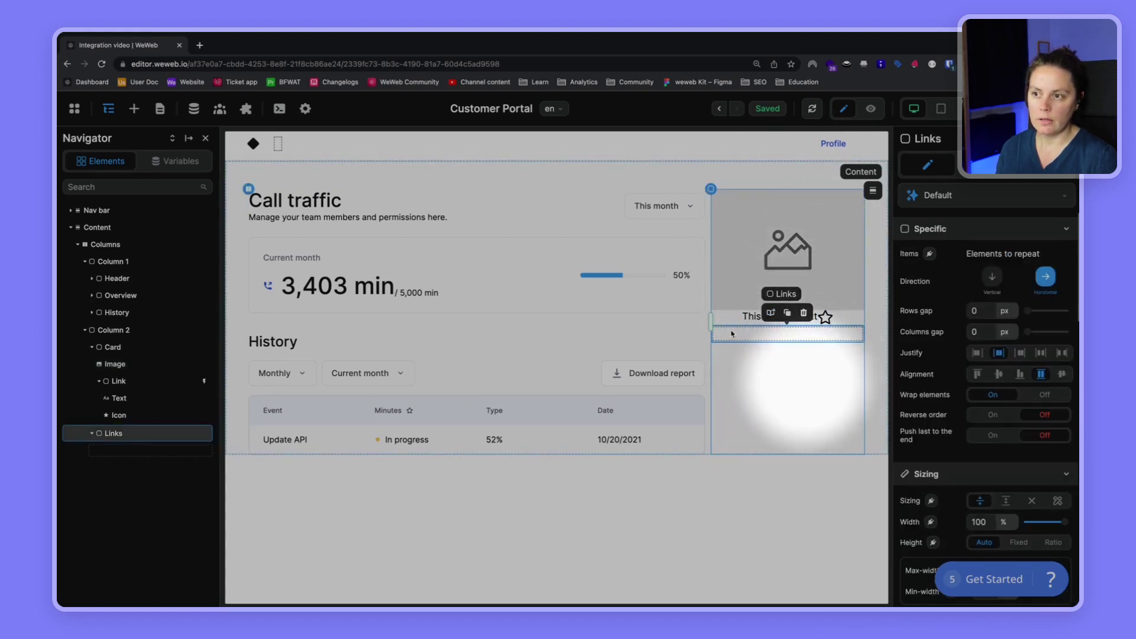
pyautogui.click(654, 213)
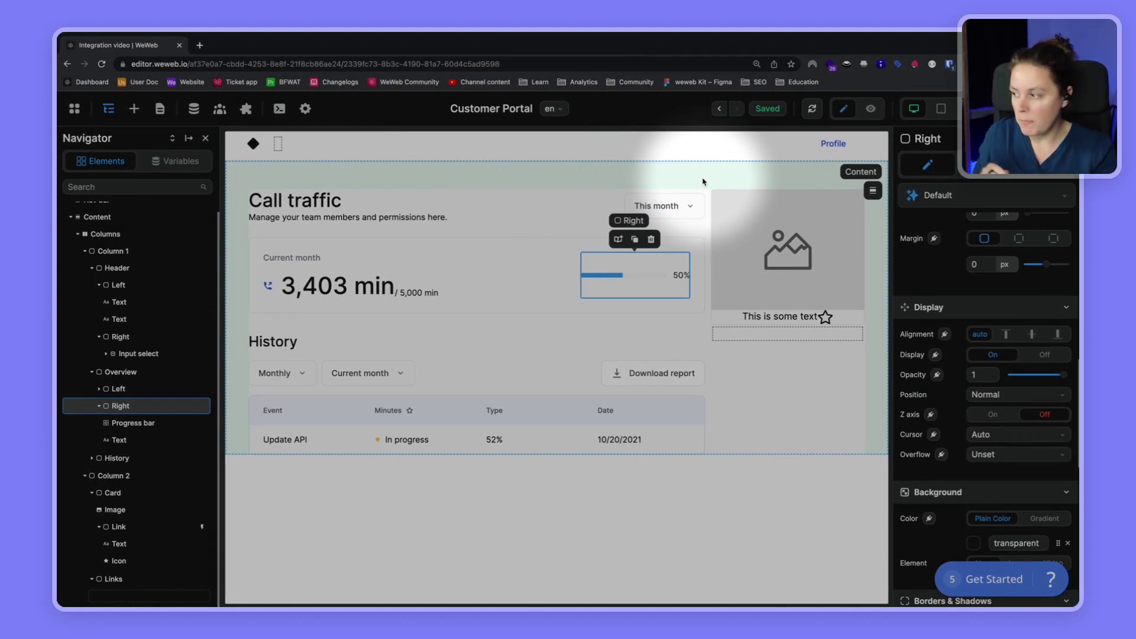
# Step: Set the overflow of the Card in column 2 to Hidden
pyautogui.click(843, 228)
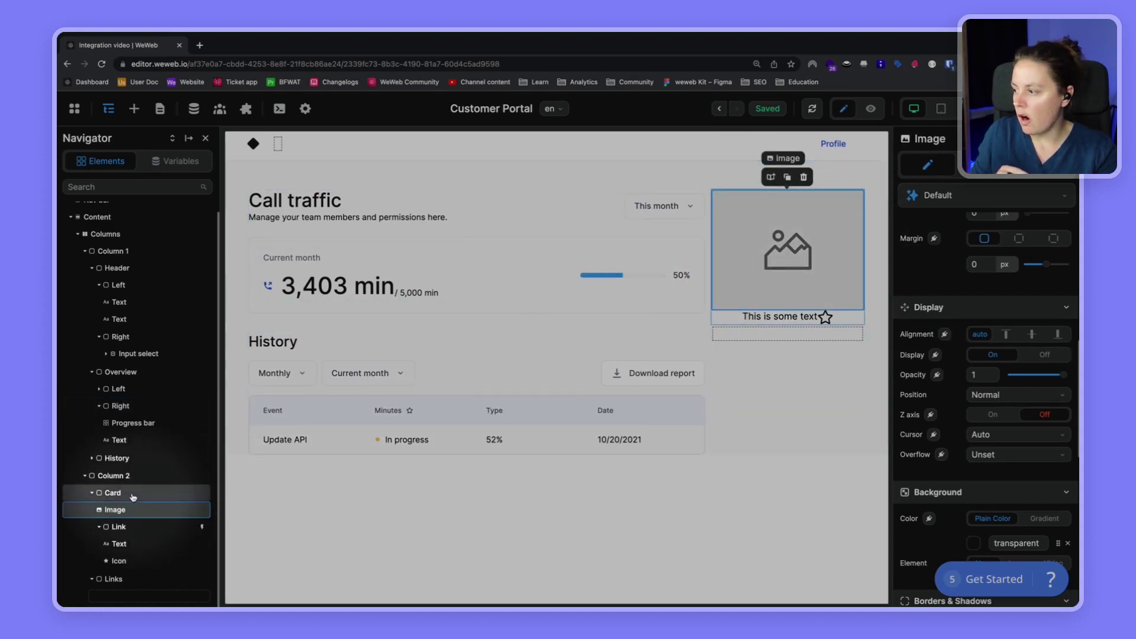
pyautogui.click(132, 495)
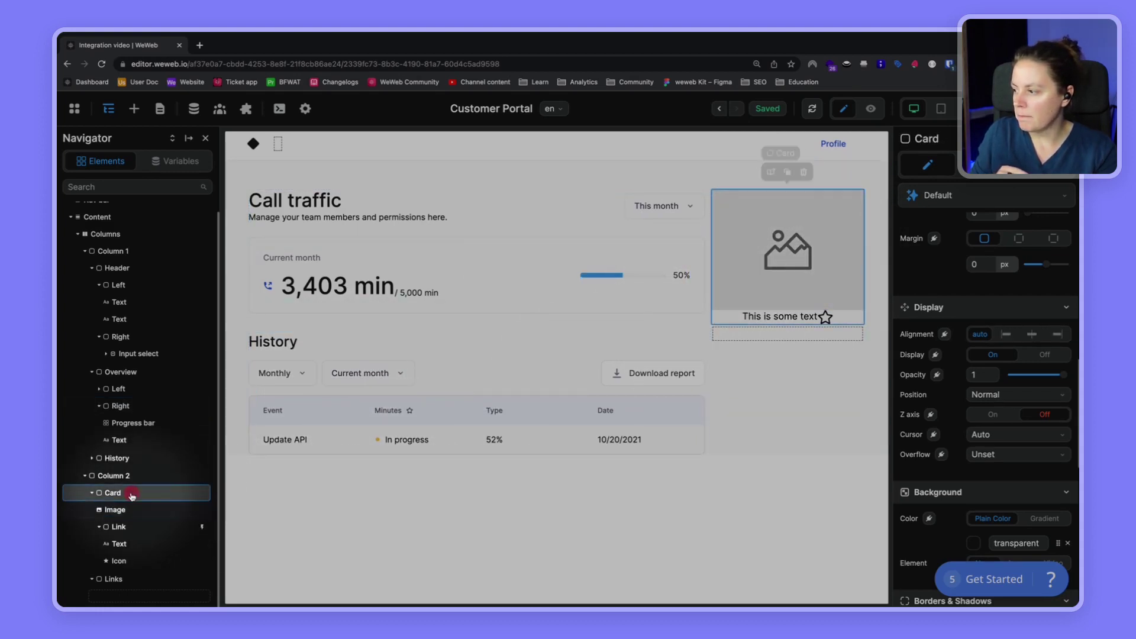
pyautogui.click(995, 457)
pyautogui.click(990, 536)
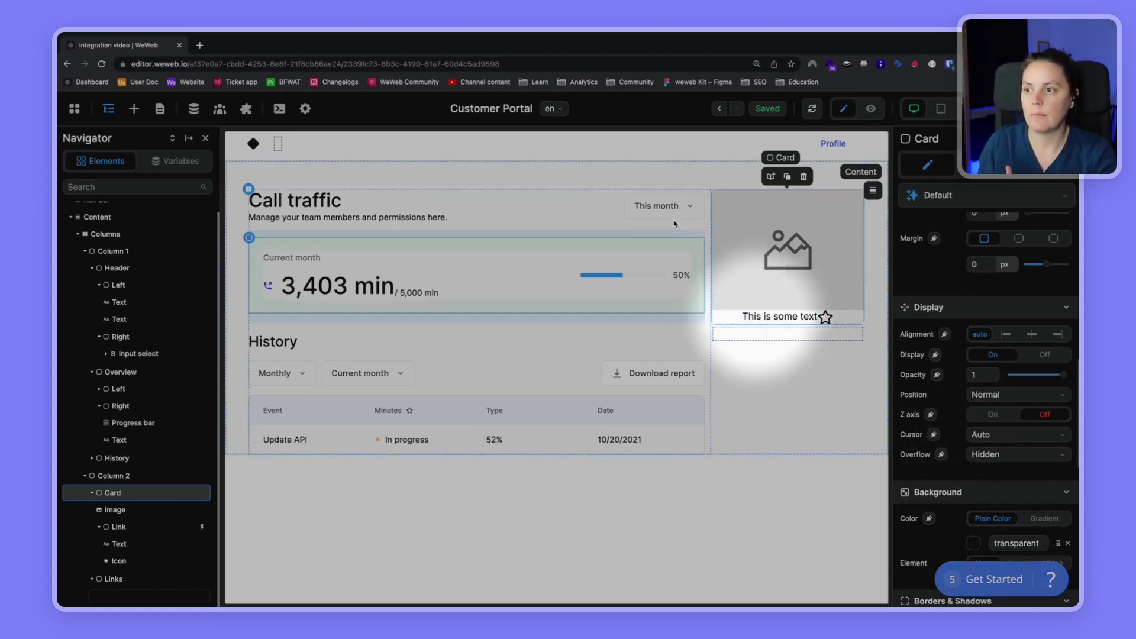
# Step: Compare the card's Link row with the Figma design and justify its contents with space between in WeWeb
pyautogui.click(692, 245)
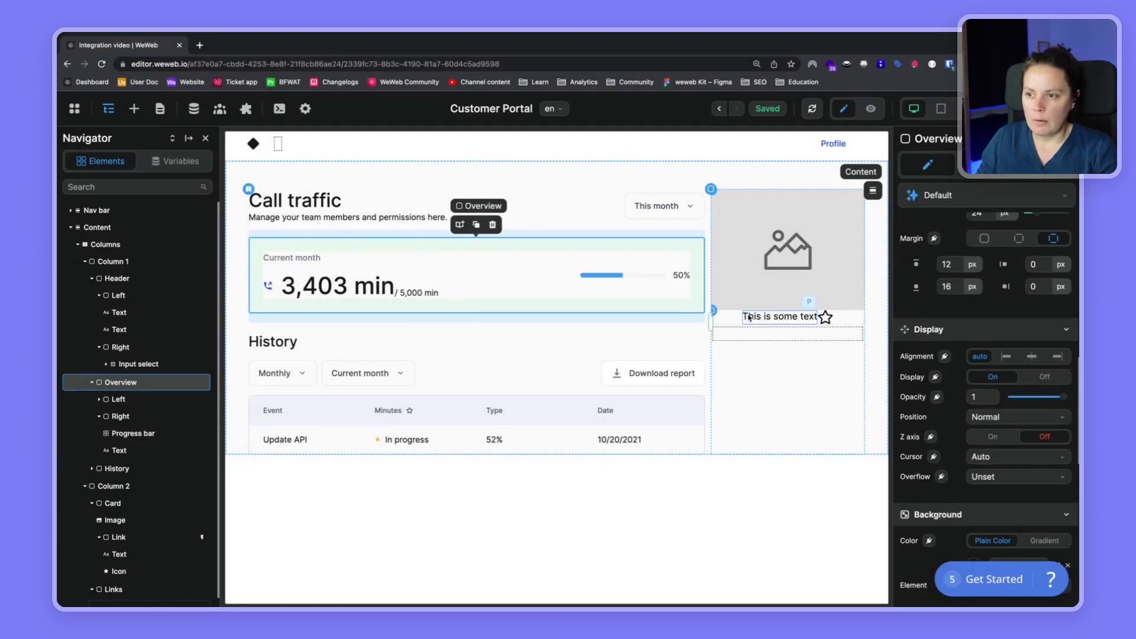
pyautogui.click(731, 323)
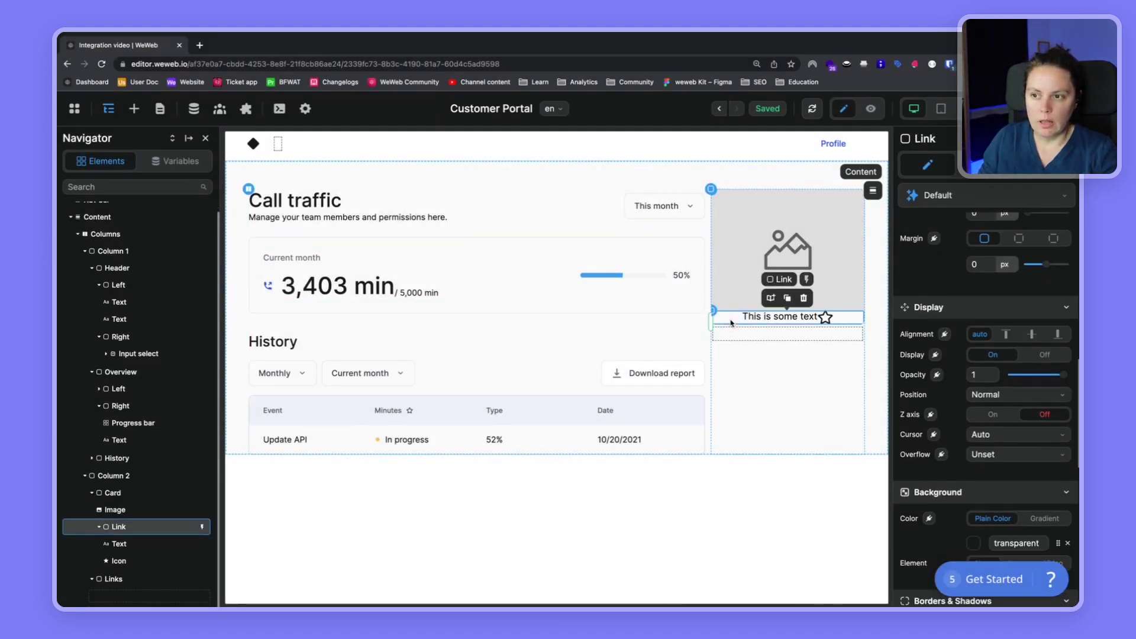
pyautogui.hotkey('ctrl', 'Right')
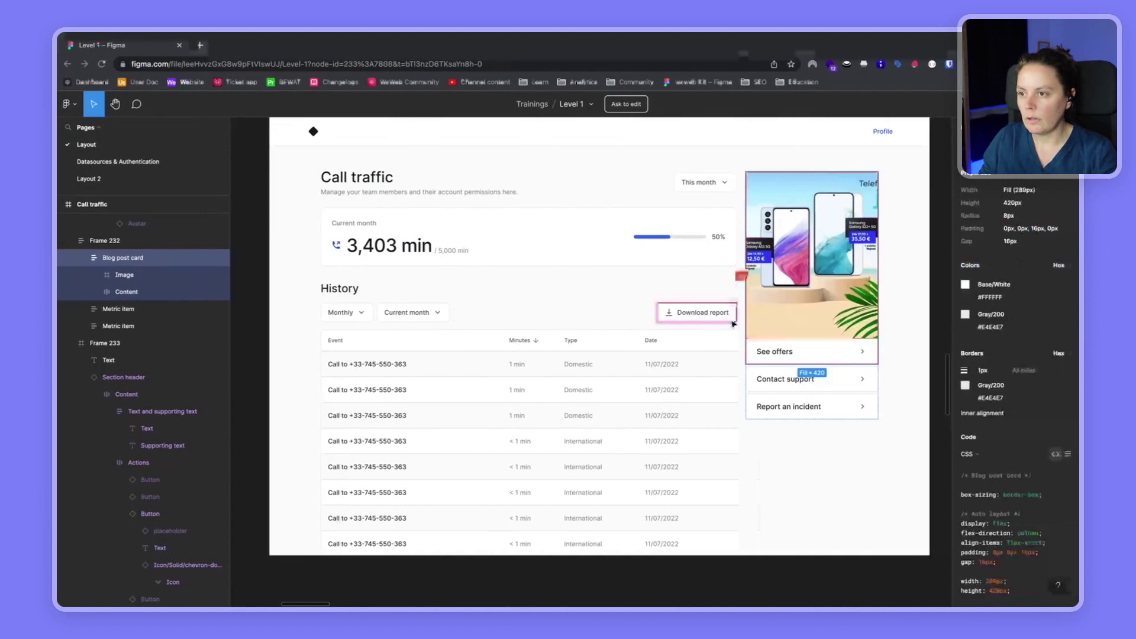
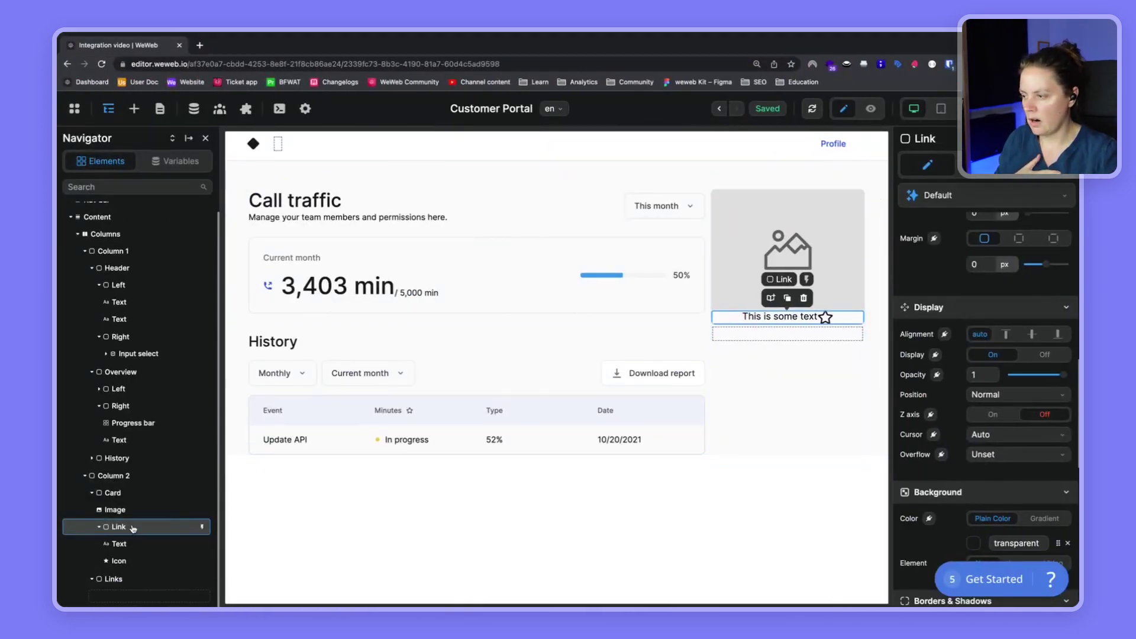
pyautogui.scroll(5, 956, 436)
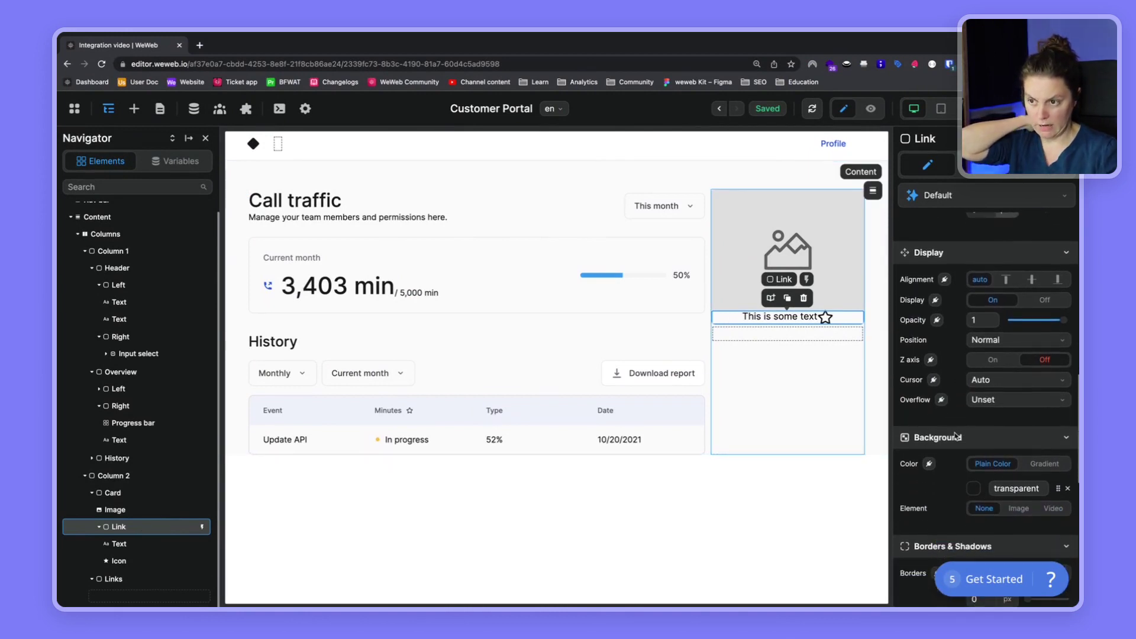
pyautogui.scroll(5, 956, 436)
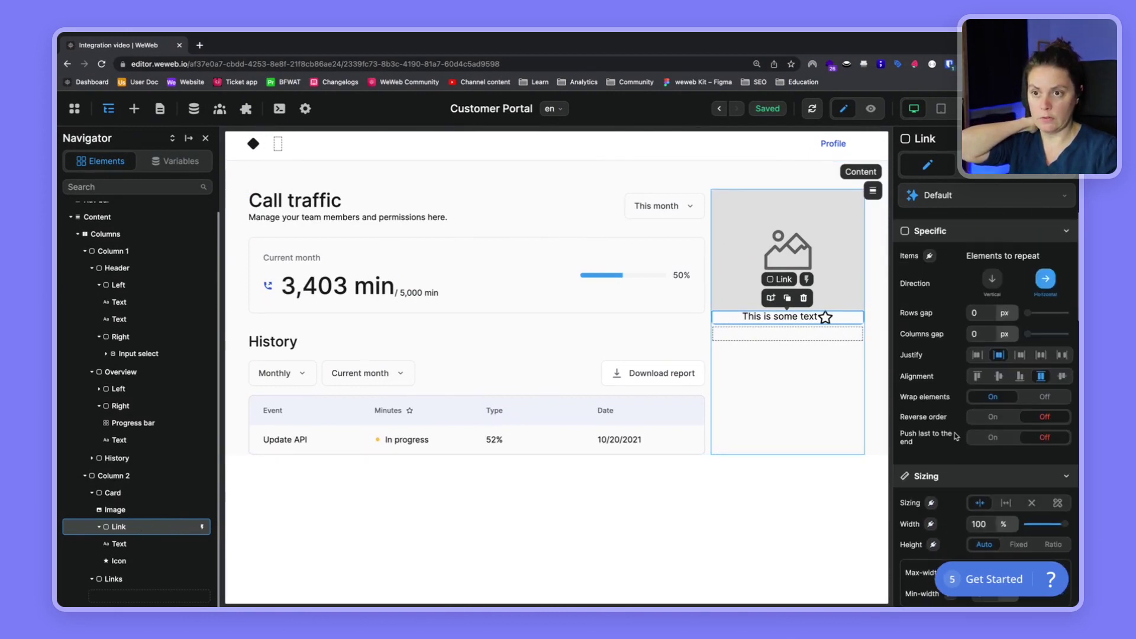
pyautogui.click(1063, 355)
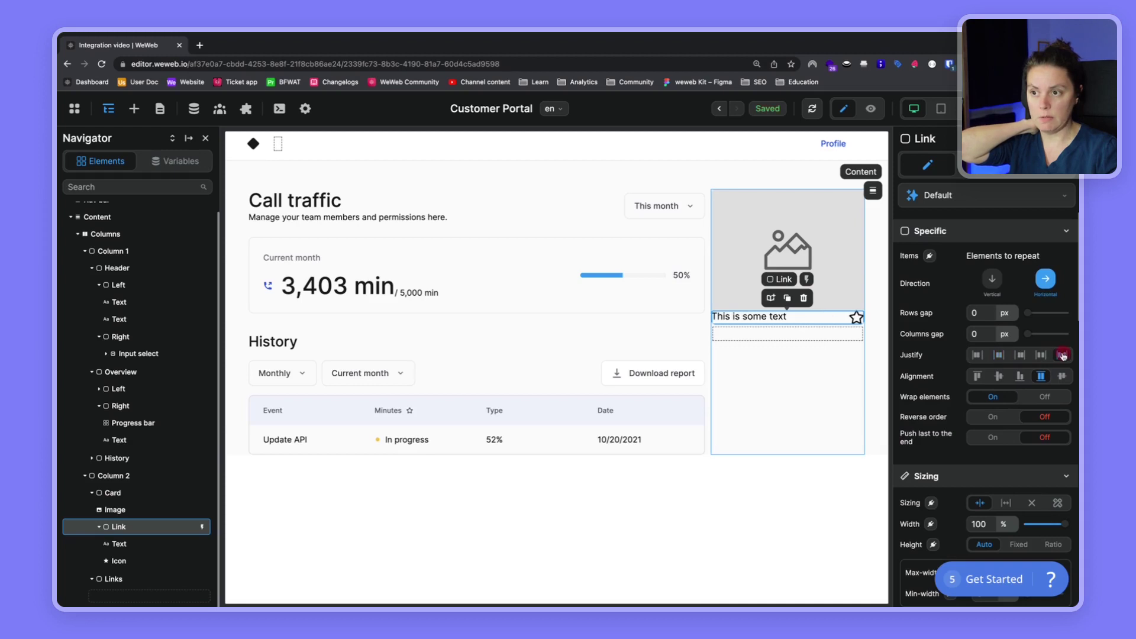
# Step: Set the Link's padding to 16 px vertically and 24 px horizontally
pyautogui.scroll(-4, 945, 446)
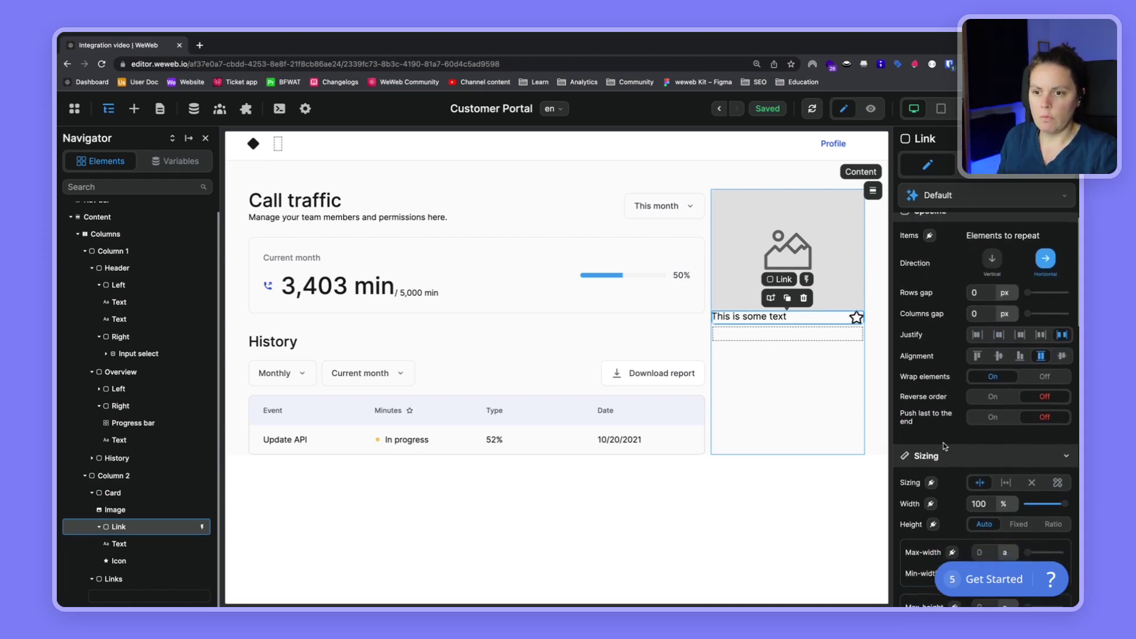
pyautogui.scroll(-5, 945, 446)
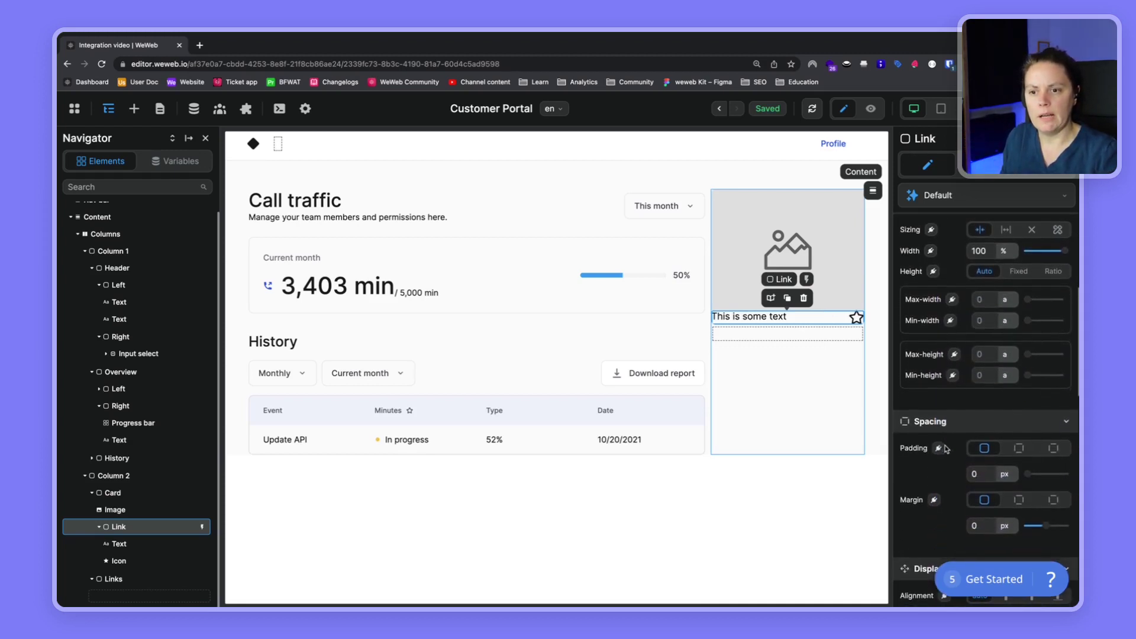
pyautogui.click(1020, 412)
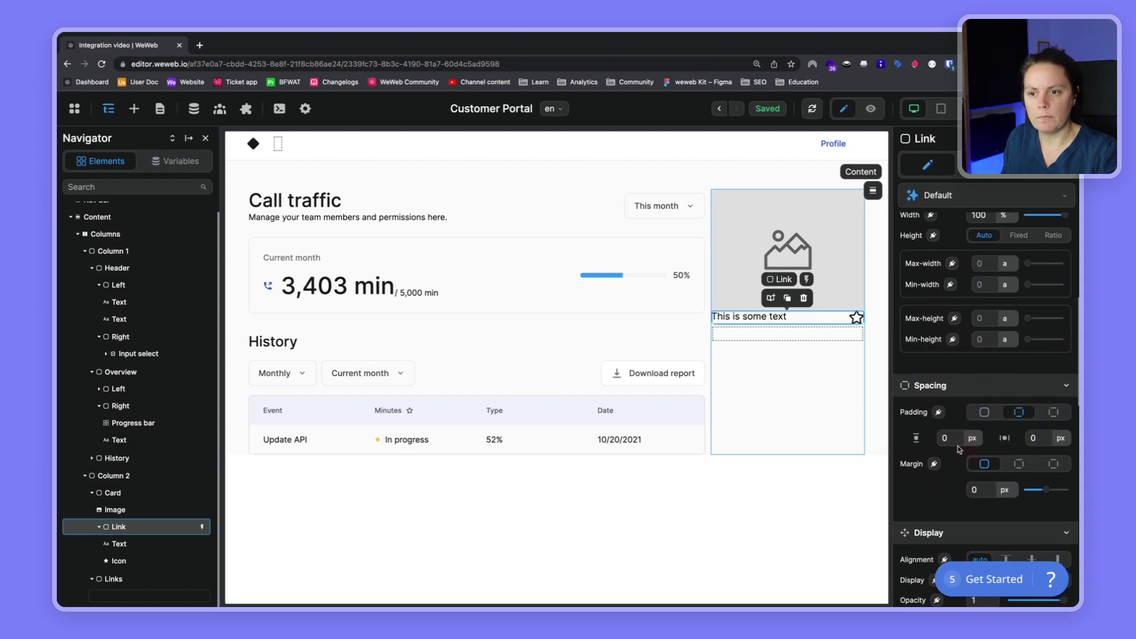
pyautogui.write('16')
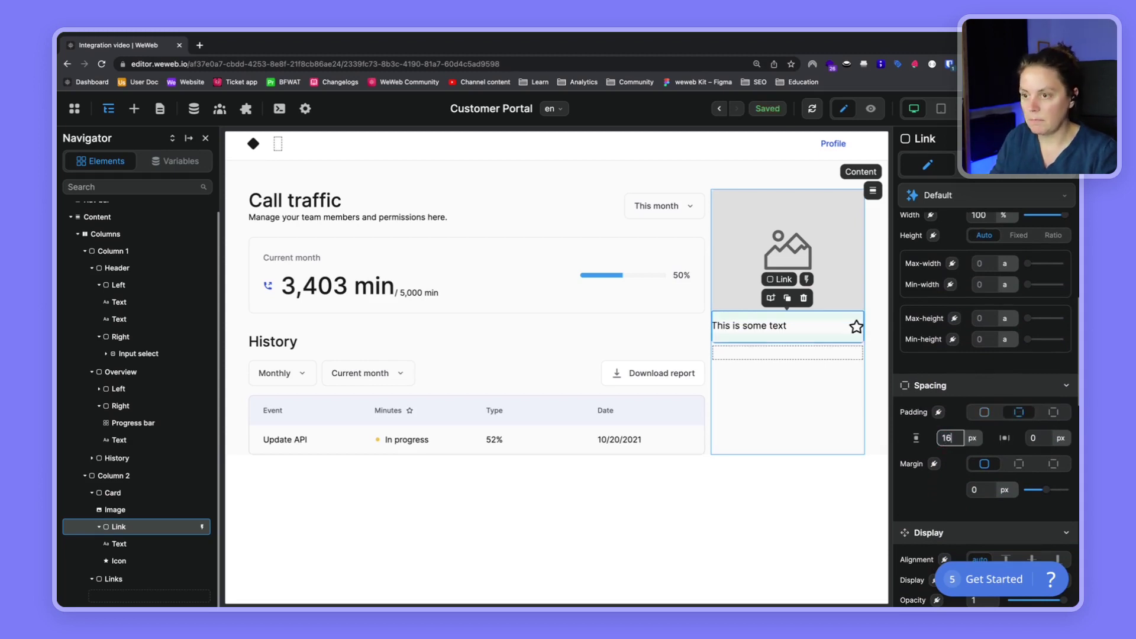
pyautogui.click(1035, 438)
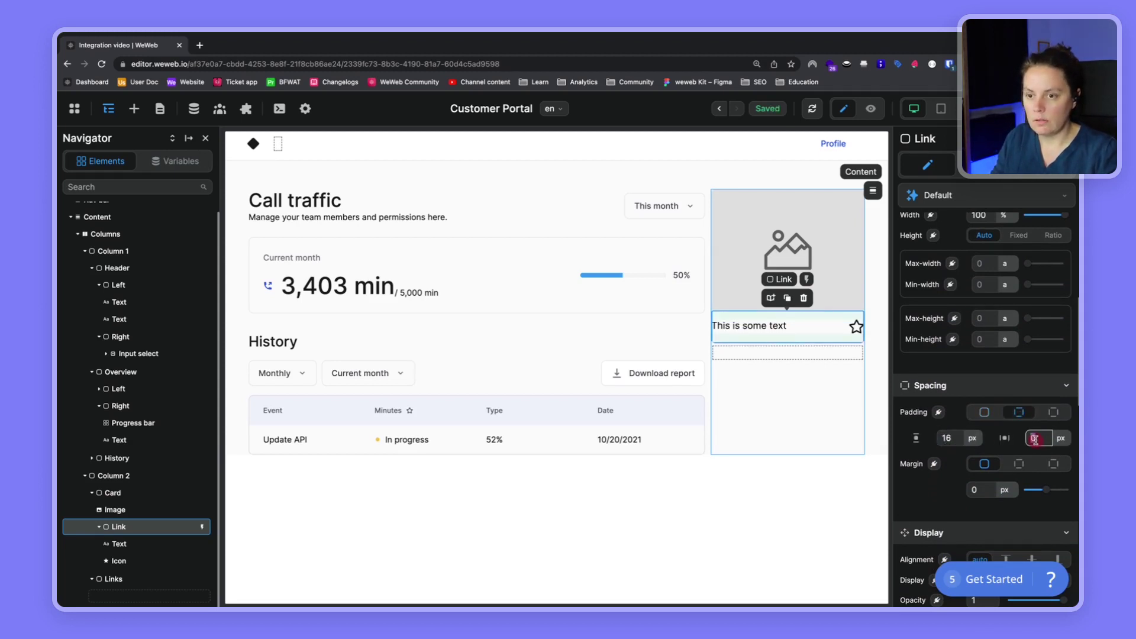
pyautogui.write('24')
# Step: Check the card heading's typography in Figma and replace the Link's placeholder text in WeWeb with "See offers"
pyautogui.hotkey('ctrl', 'Right')
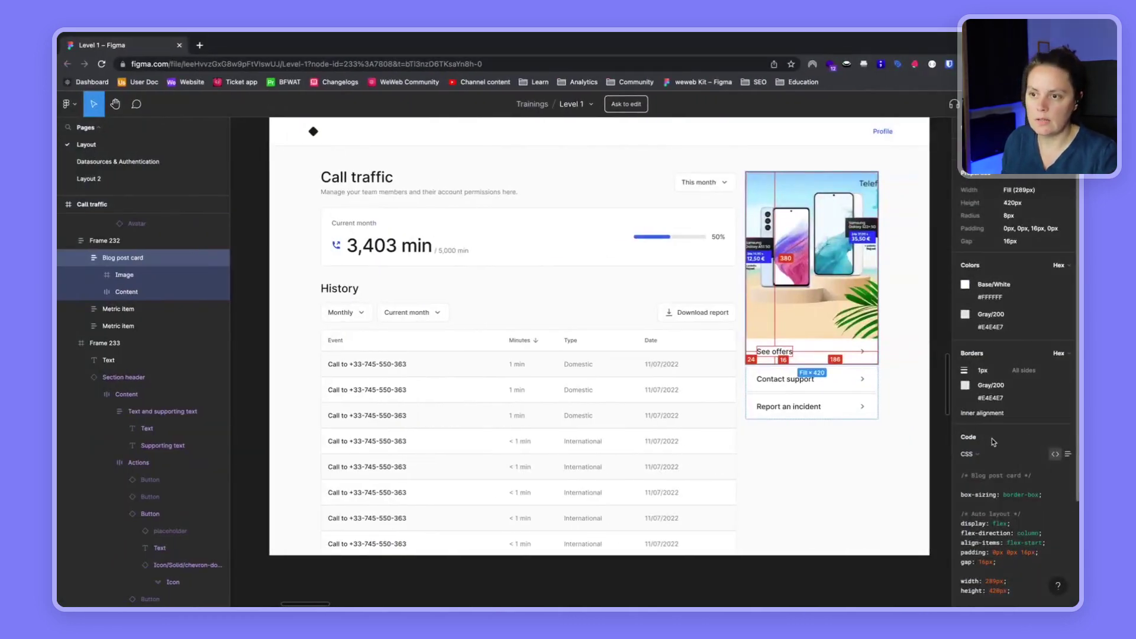
pyautogui.keyDown('super'); pyautogui.click(776, 354); pyautogui.keyUp('super')
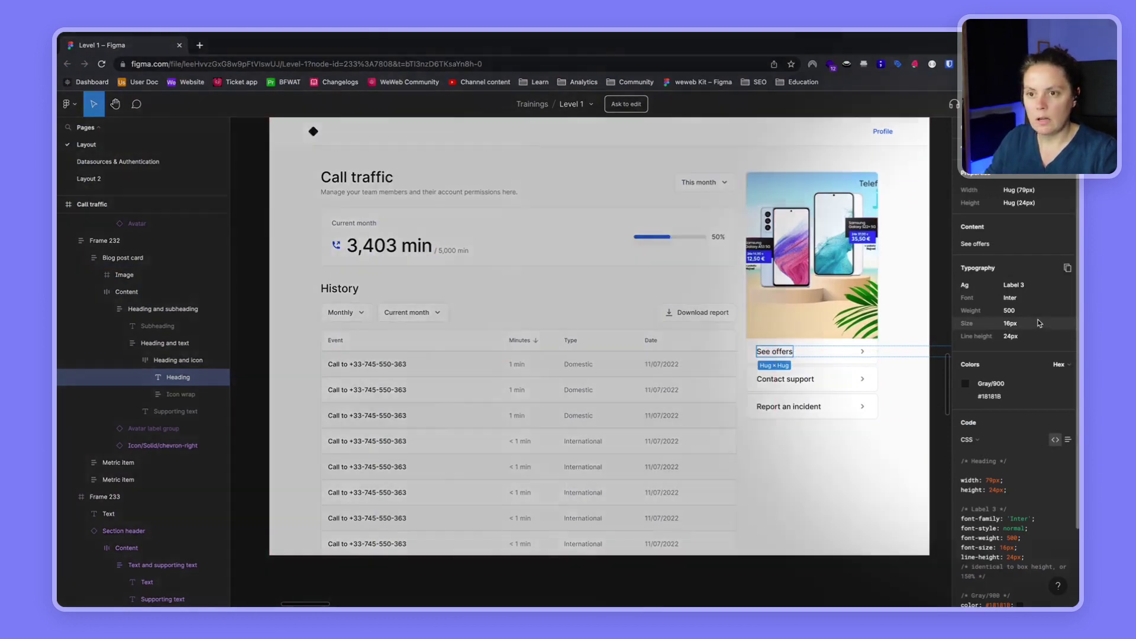
pyautogui.hotkey('ctrl', 'Left')
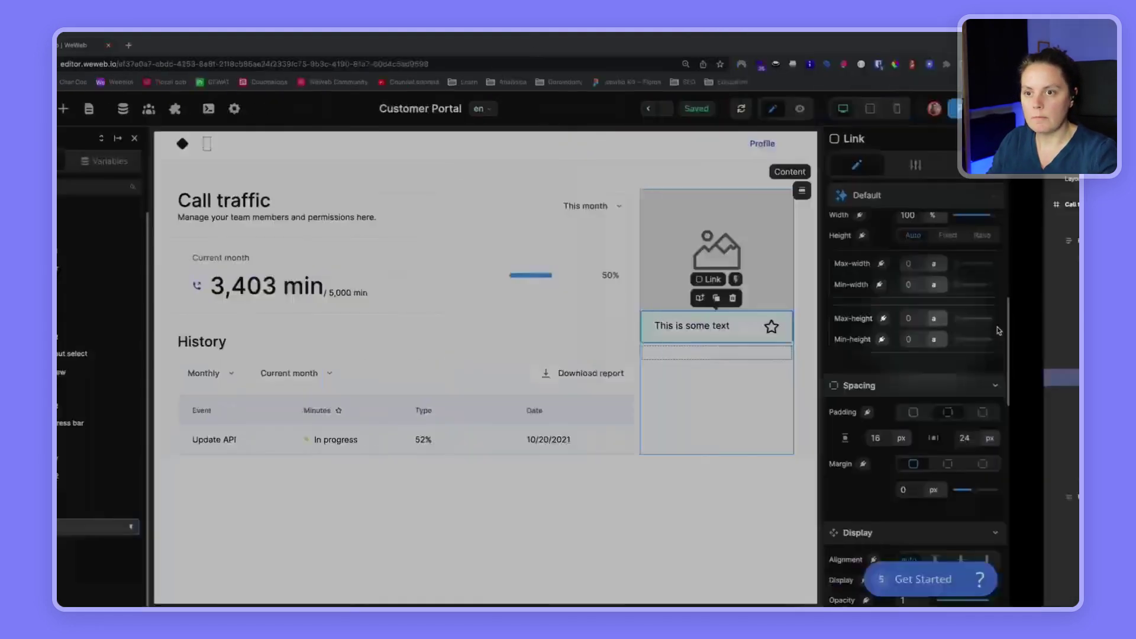
pyautogui.click(782, 329)
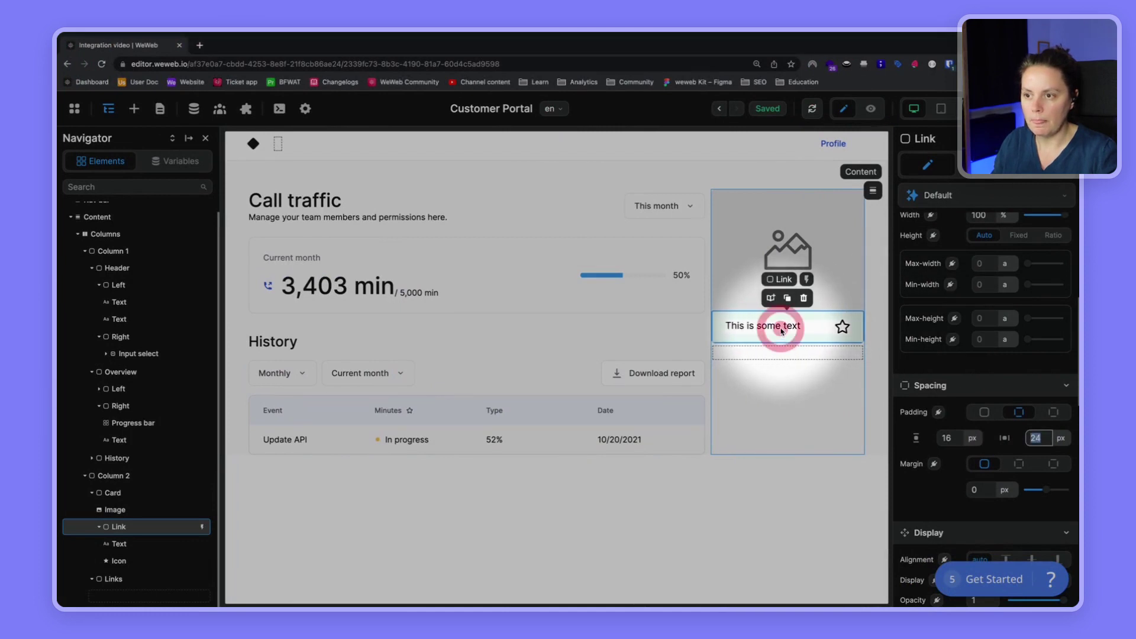
pyautogui.click(782, 329)
pyautogui.hotkey('ctrl', 'a')
pyautogui.write('S')
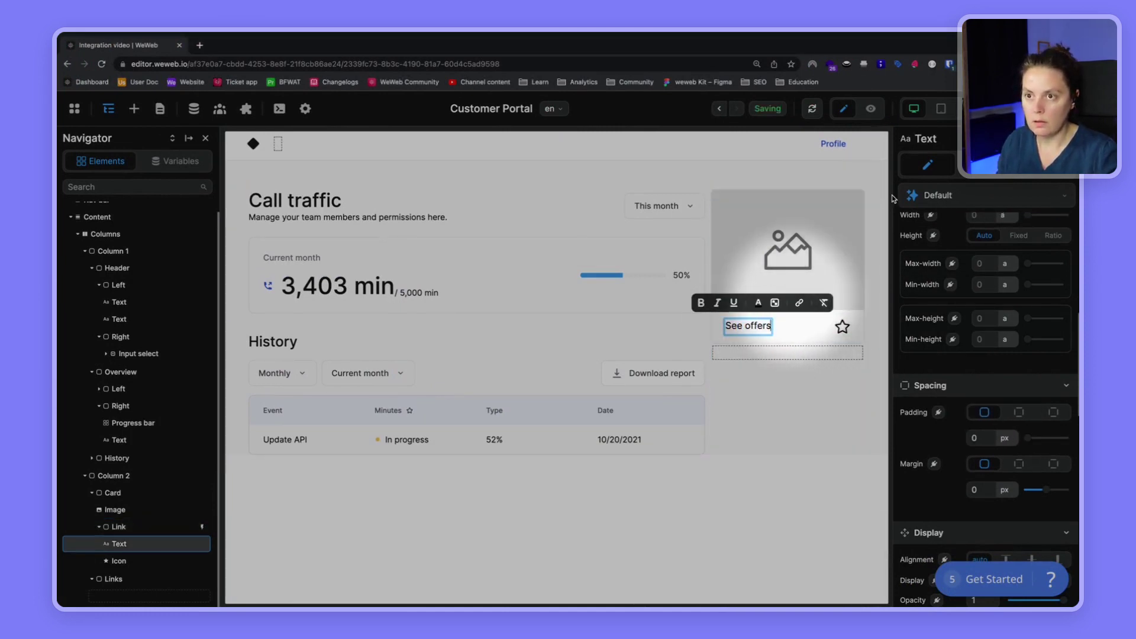
# Step: Set the "See offers" text to font weight 500 - Medium and line height 24 px
pyautogui.scroll(5, 970, 237)
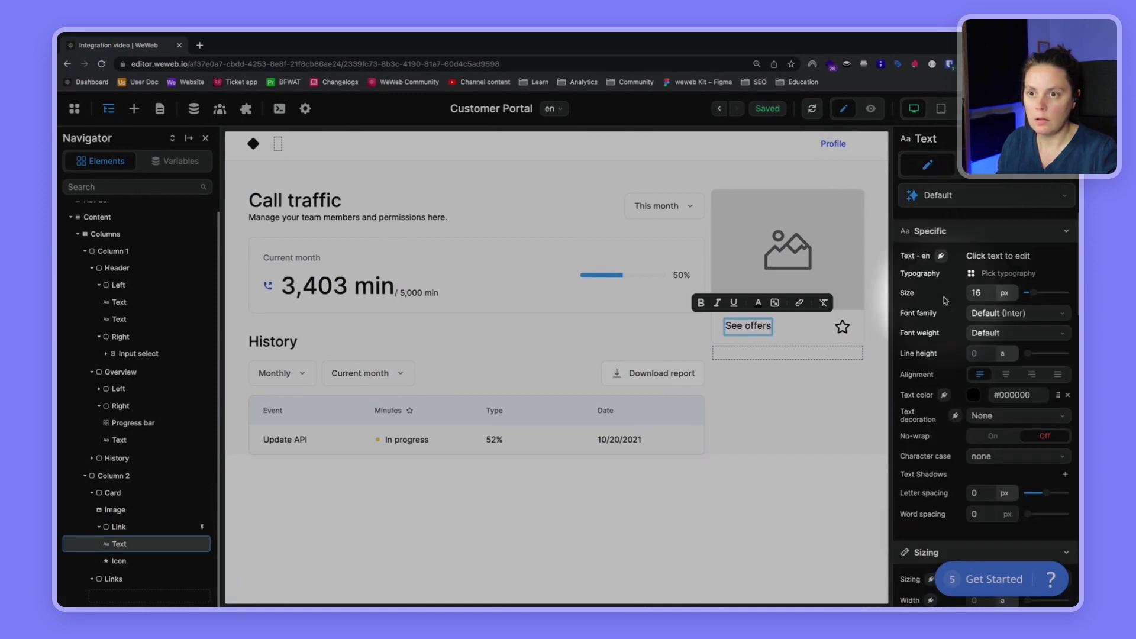
pyautogui.click(998, 333)
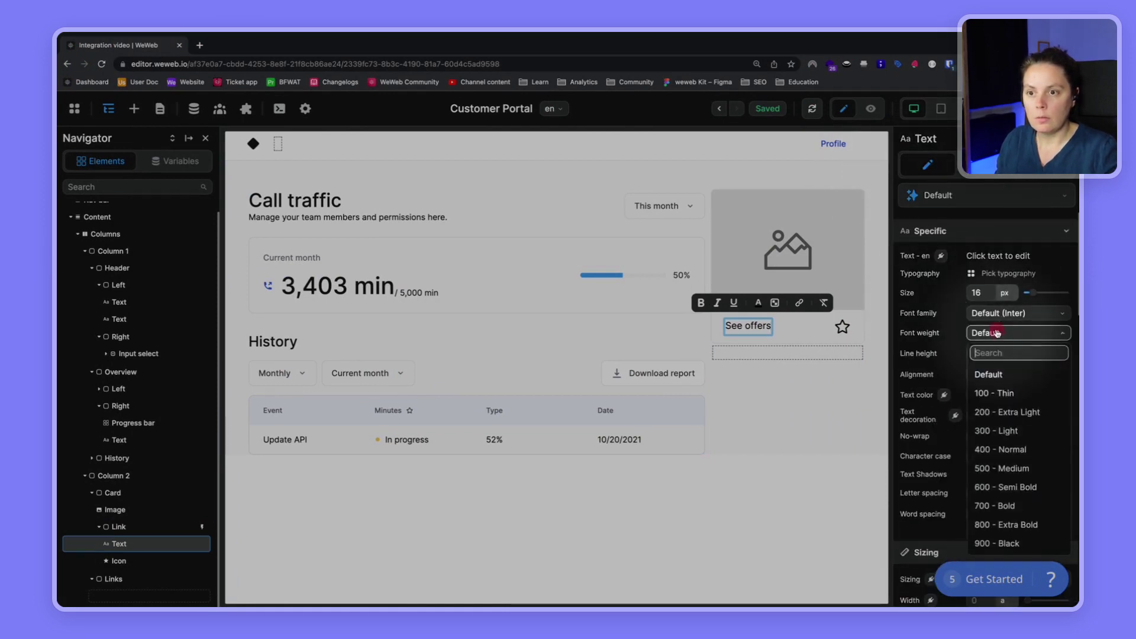
pyautogui.click(995, 470)
pyautogui.click(1003, 353)
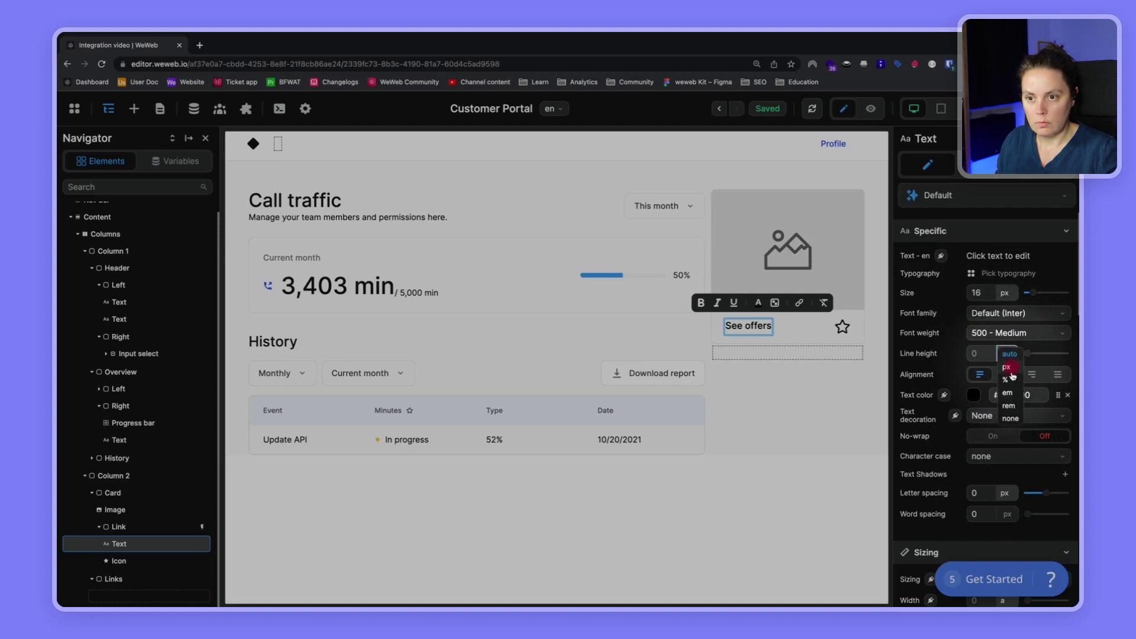
pyautogui.click(1009, 368)
pyautogui.write('2')
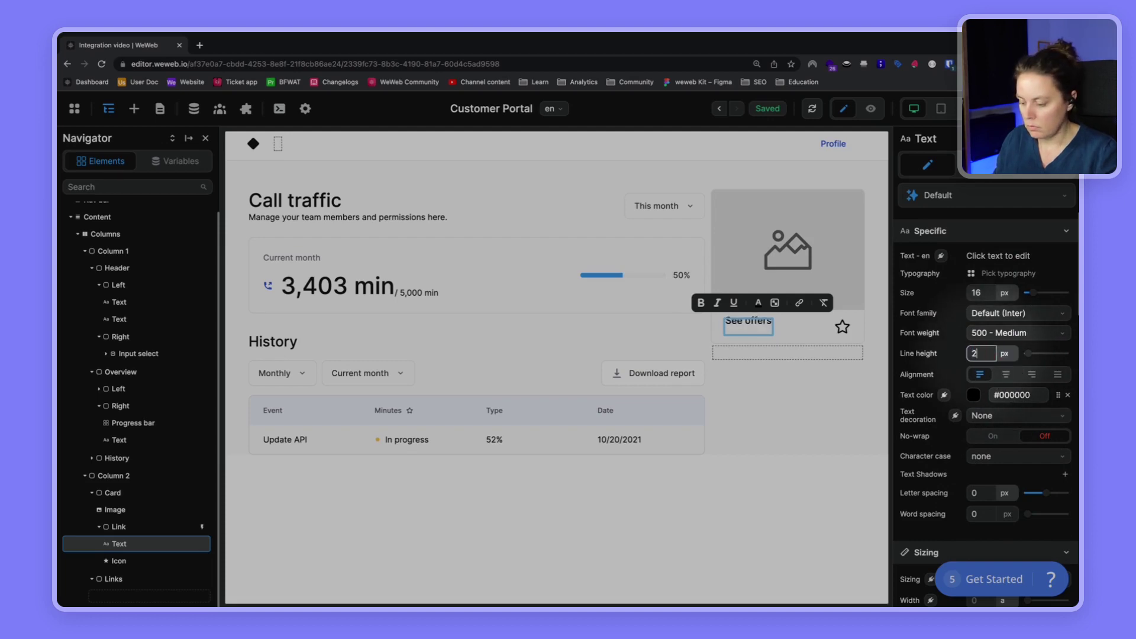
pyautogui.write('4')
# Step: Check the heading's colour in Figma and set the "See offers" text colour to Gray 900 in WeWeb
pyautogui.hotkey('ctrl', 'Right')
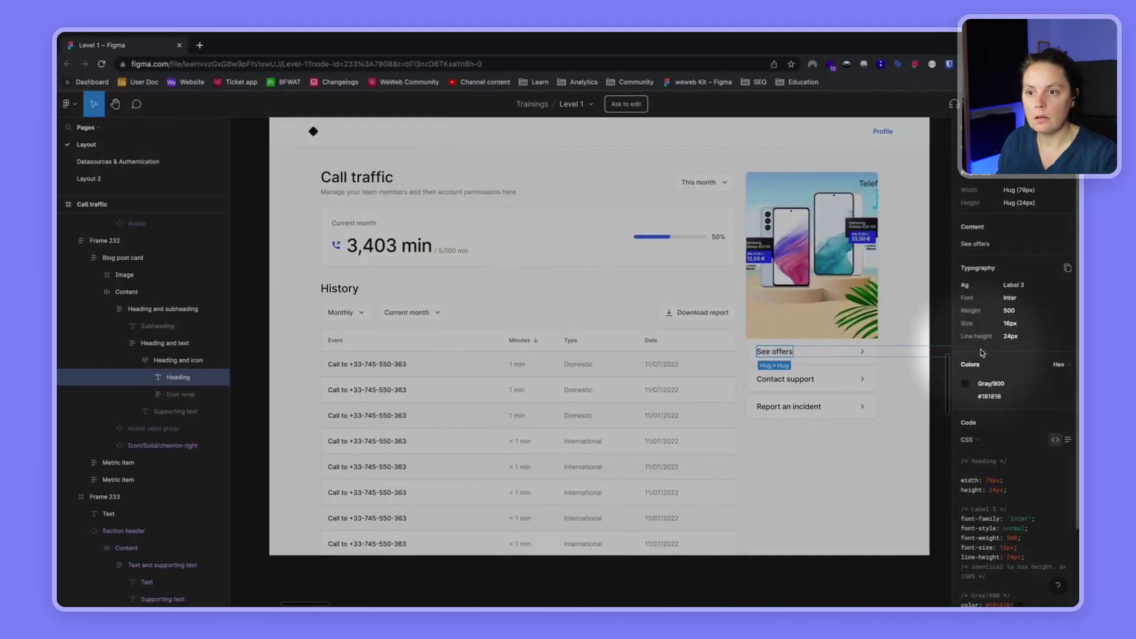
pyautogui.hotkey('ctrl', 'Left')
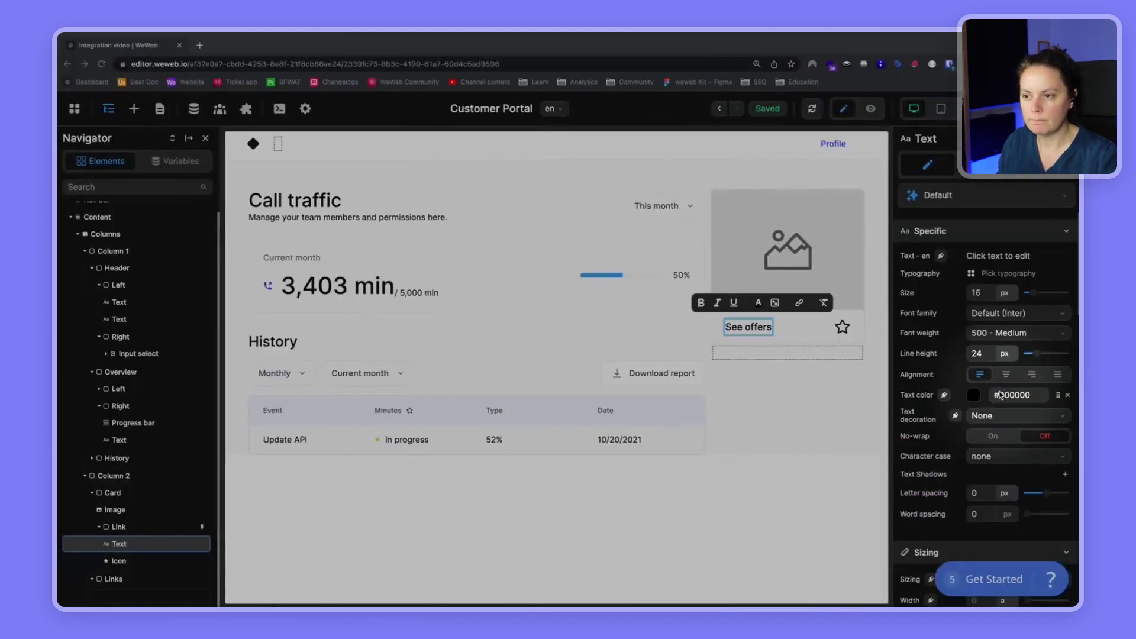
pyautogui.click(1059, 396)
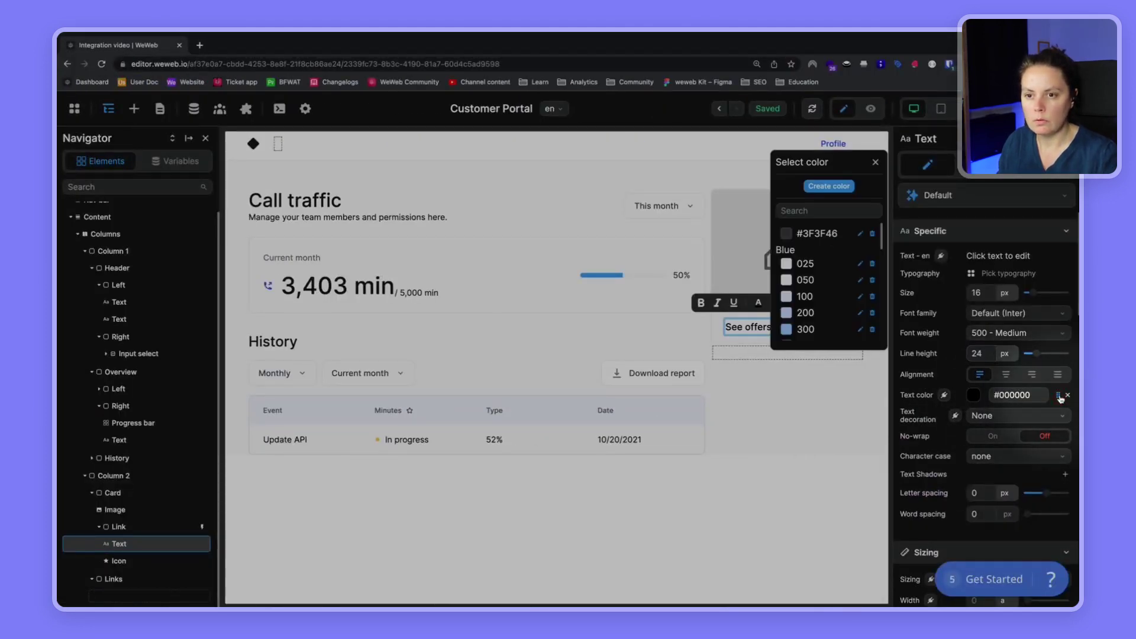
pyautogui.click(829, 211)
pyautogui.write('gra')
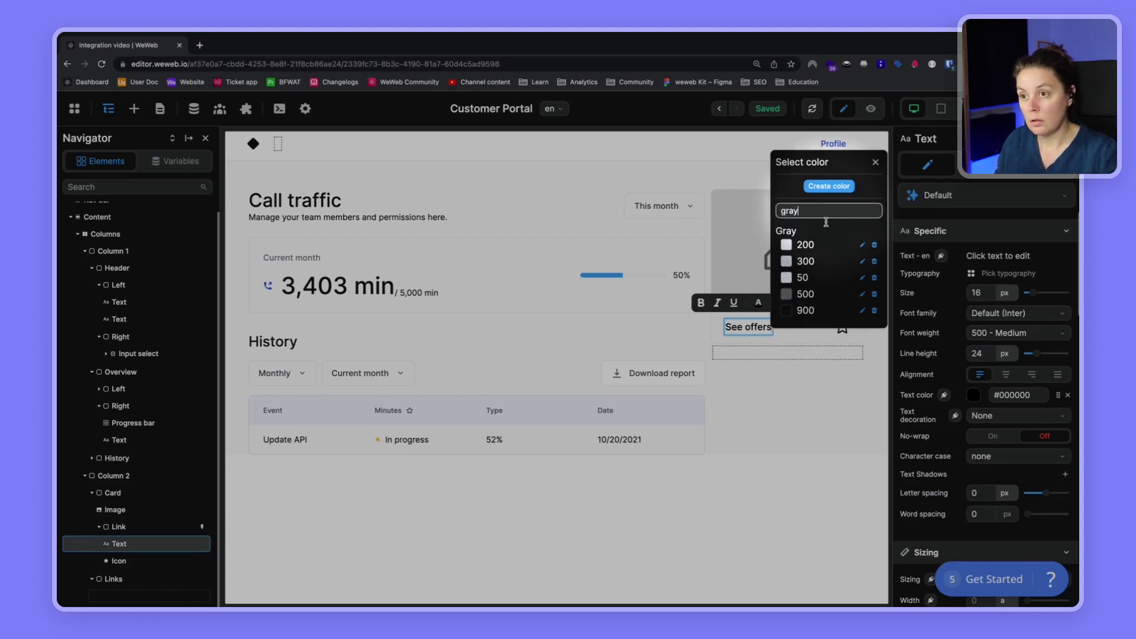
pyautogui.write('y')
pyautogui.click(805, 310)
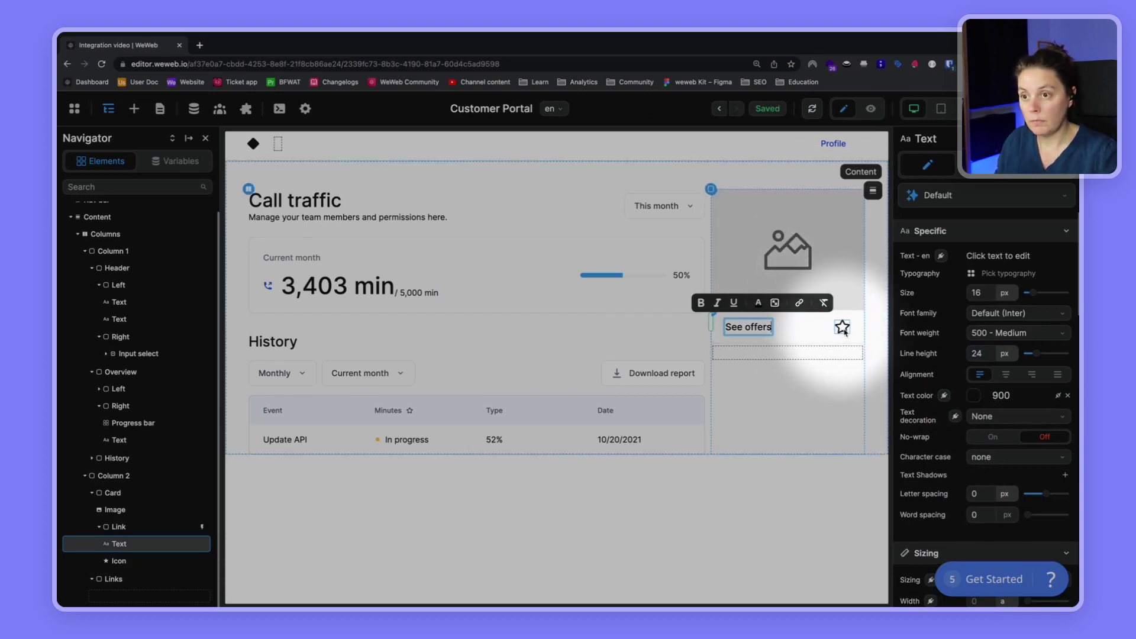
# Step: Replace the star icon beside "See offers" with the right-pointing chevron from Hero Icons
pyautogui.click(842, 328)
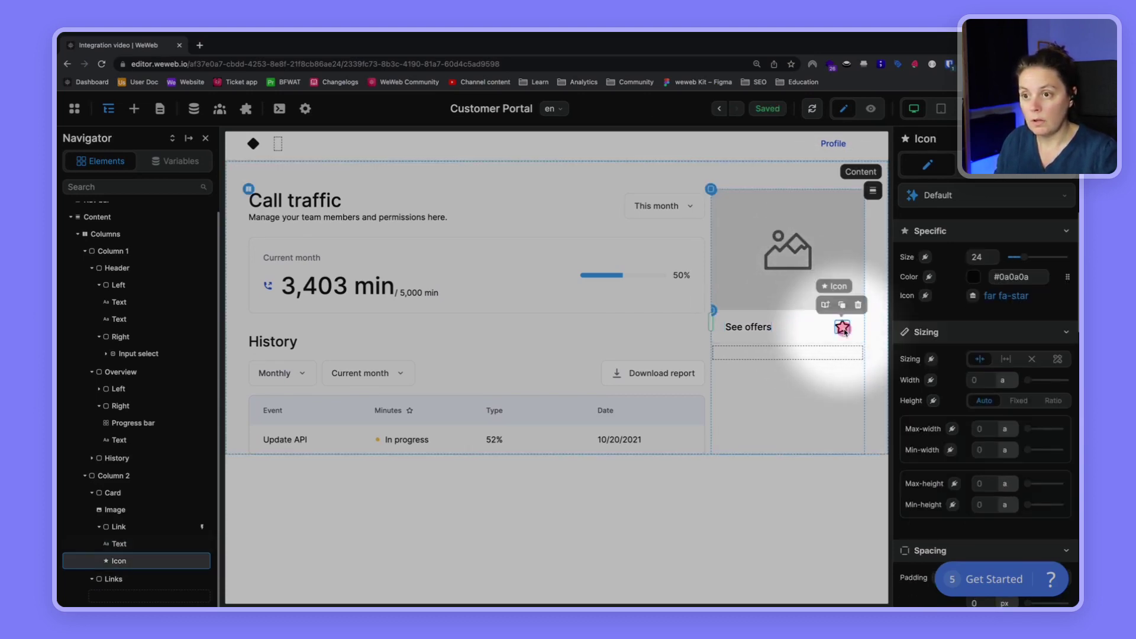
pyautogui.click(1008, 296)
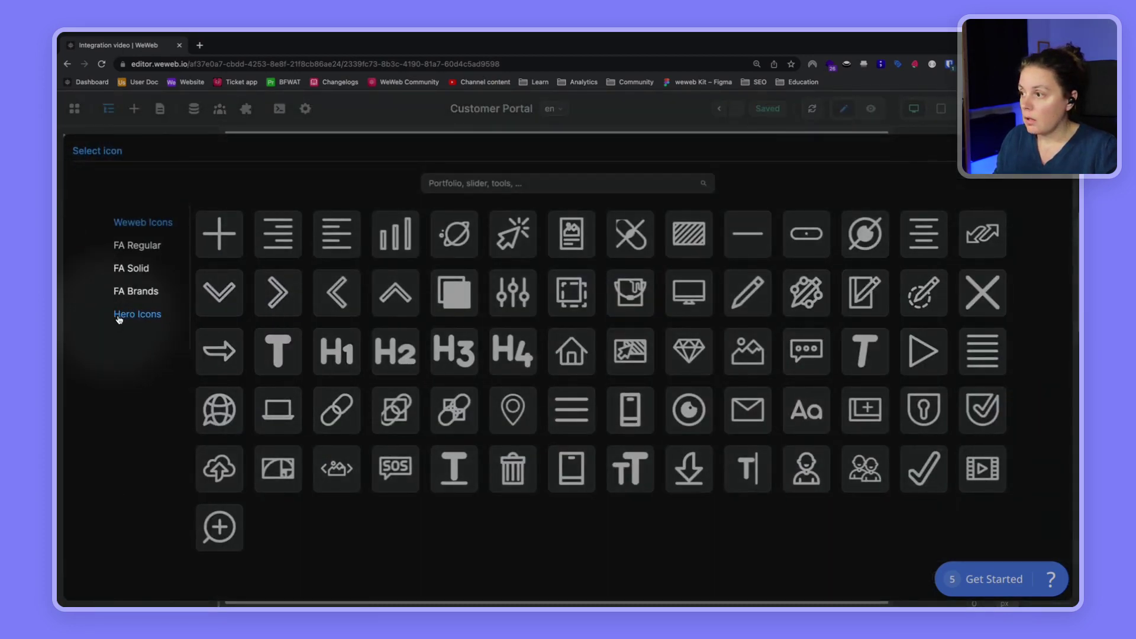
pyautogui.click(140, 320)
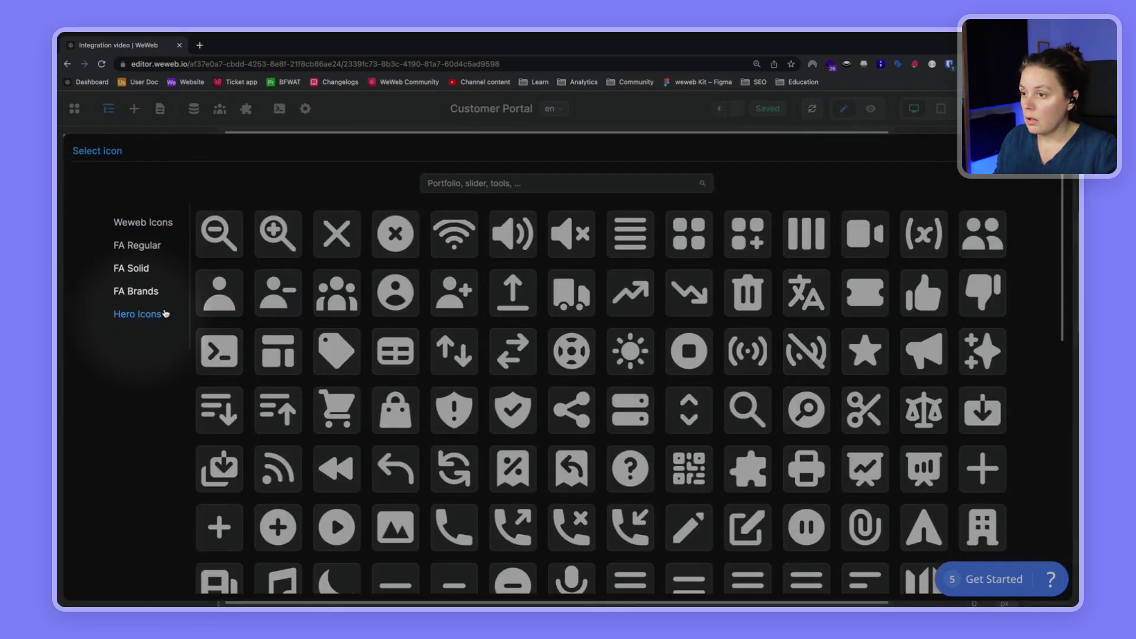
pyautogui.click(518, 183)
pyautogui.write('chev')
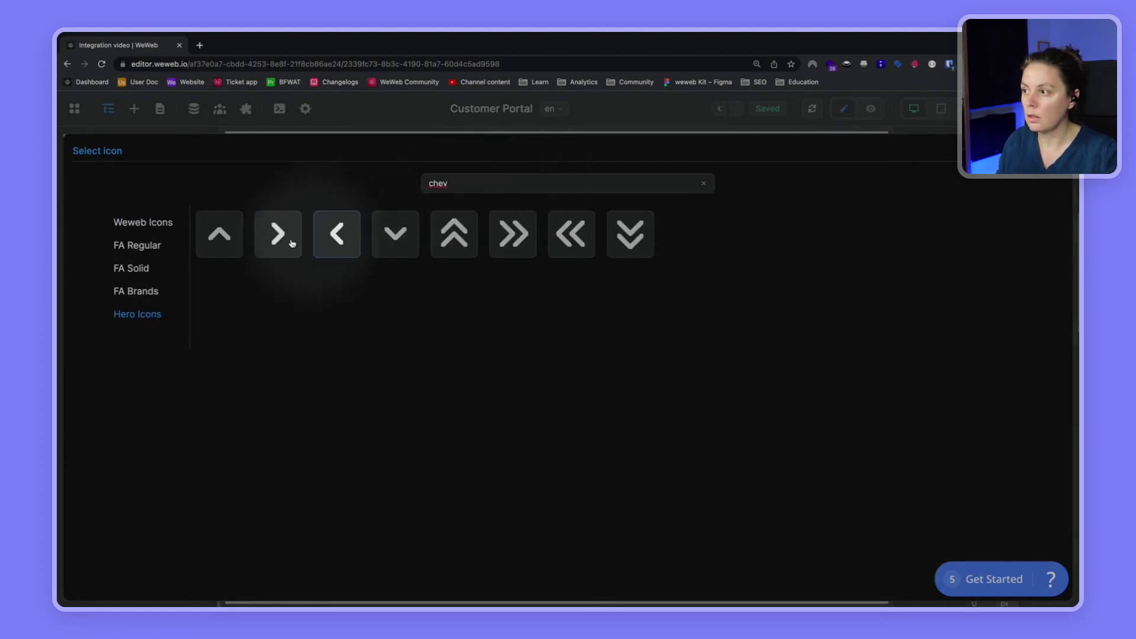
pyautogui.click(280, 241)
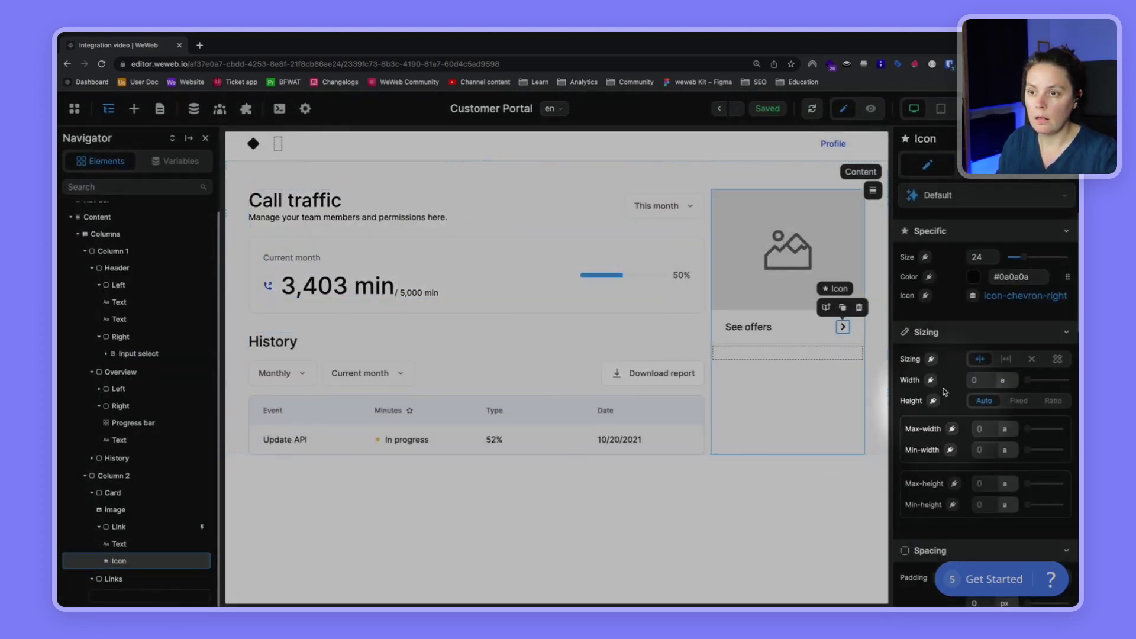
# Step: Check the size of the chevron beside "See offers" in Figma and set the chevron icon's size to 10 in WeWeb
pyautogui.hotkey('ctrl', 'Right')
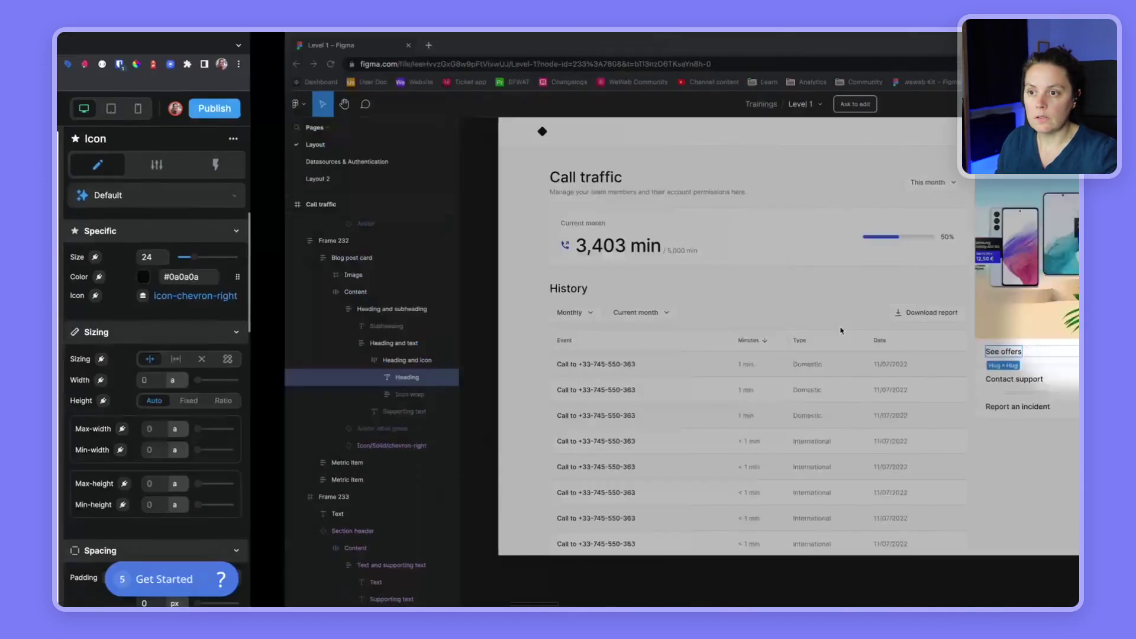
pyautogui.click(863, 351)
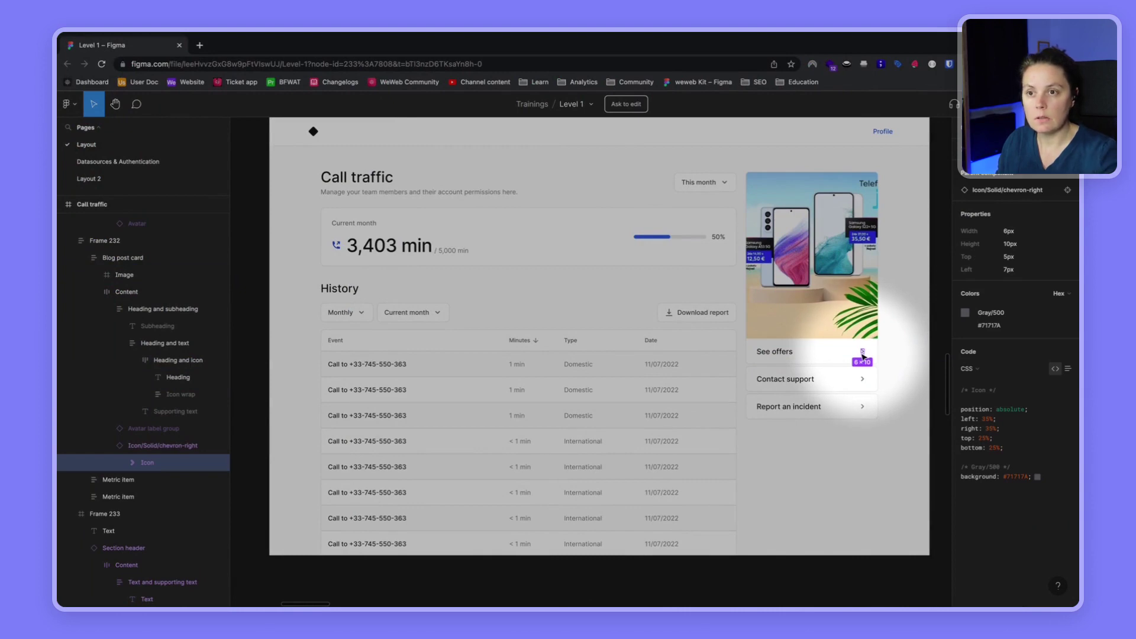
pyautogui.hotkey('ctrl', 'Left')
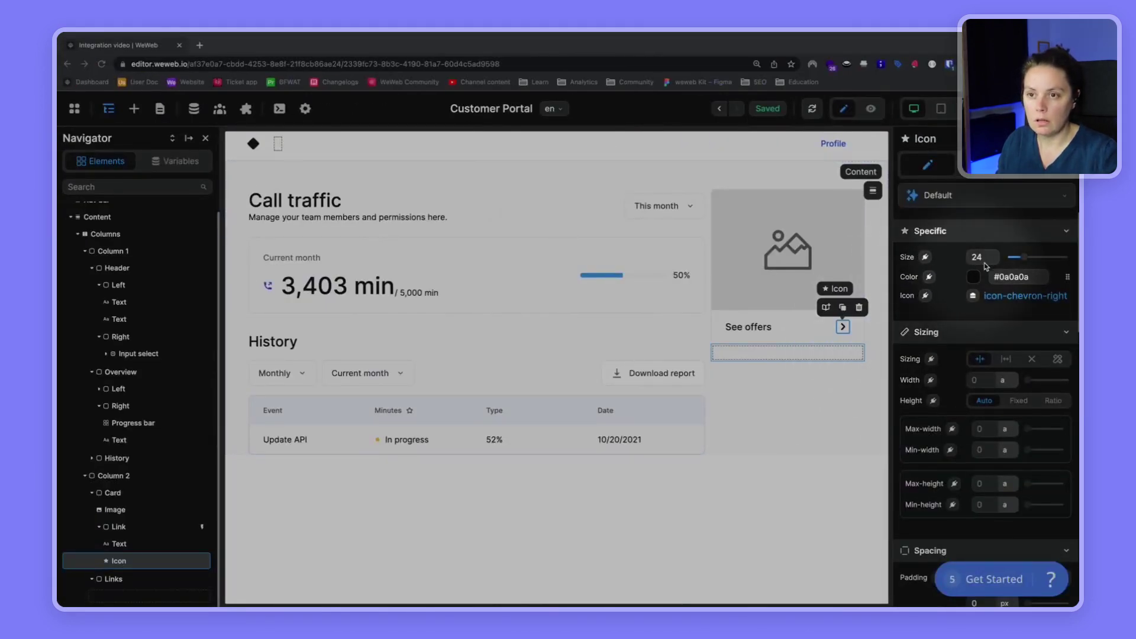
pyautogui.click(985, 256)
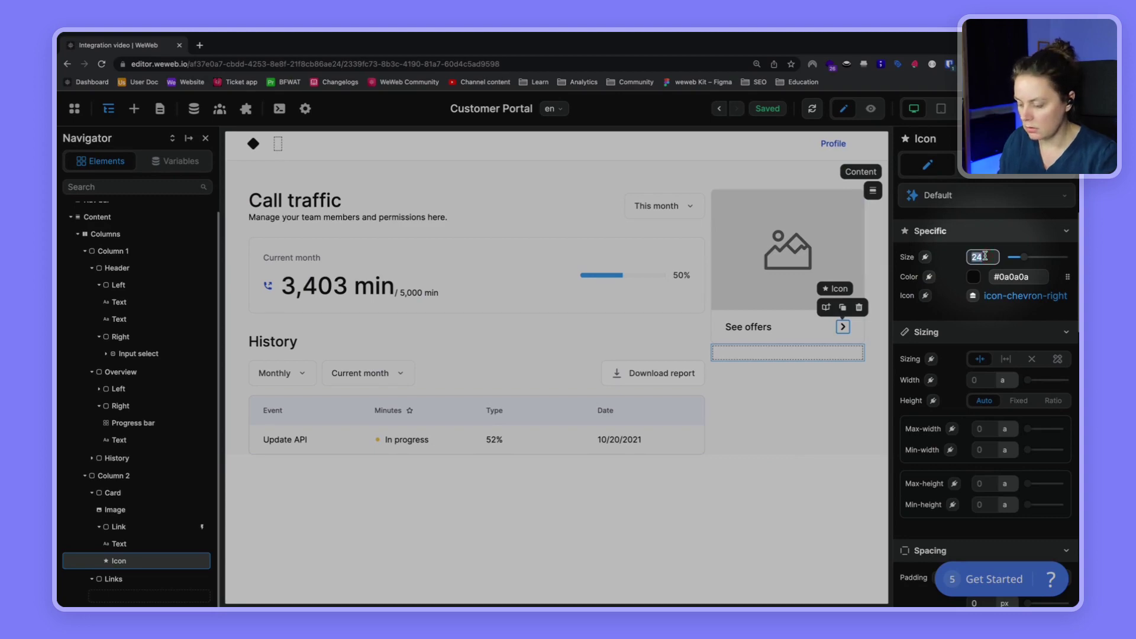
pyautogui.write('10')
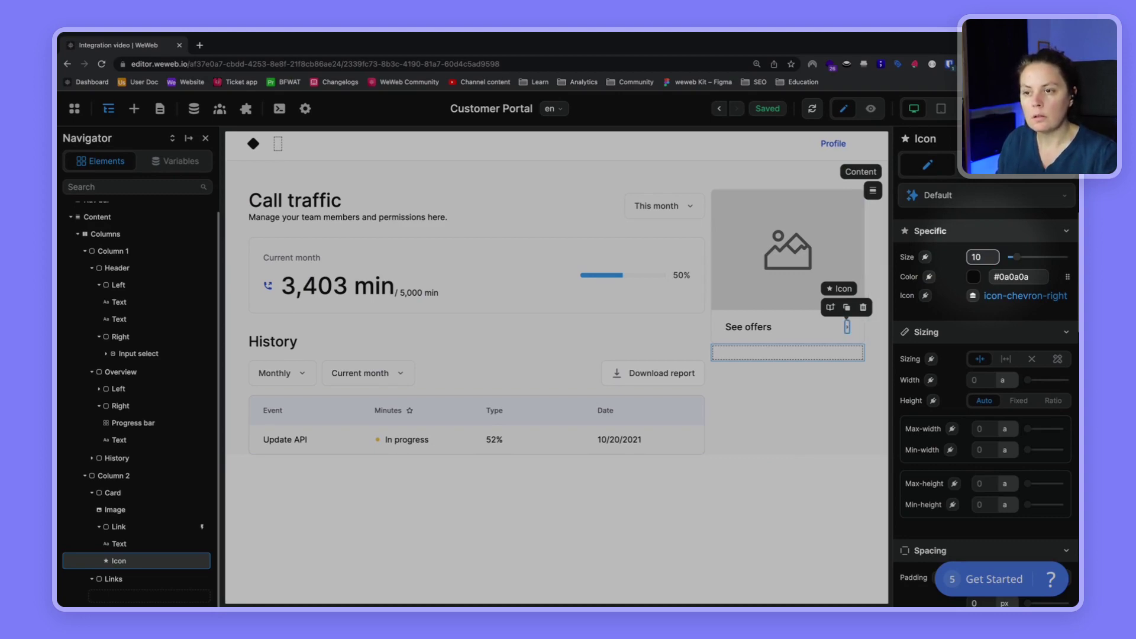
# Step: Check the chevron's colour in Figma and set the icon colour to Gray 500 in WeWeb
pyautogui.hotkey('ctrl', 'Right')
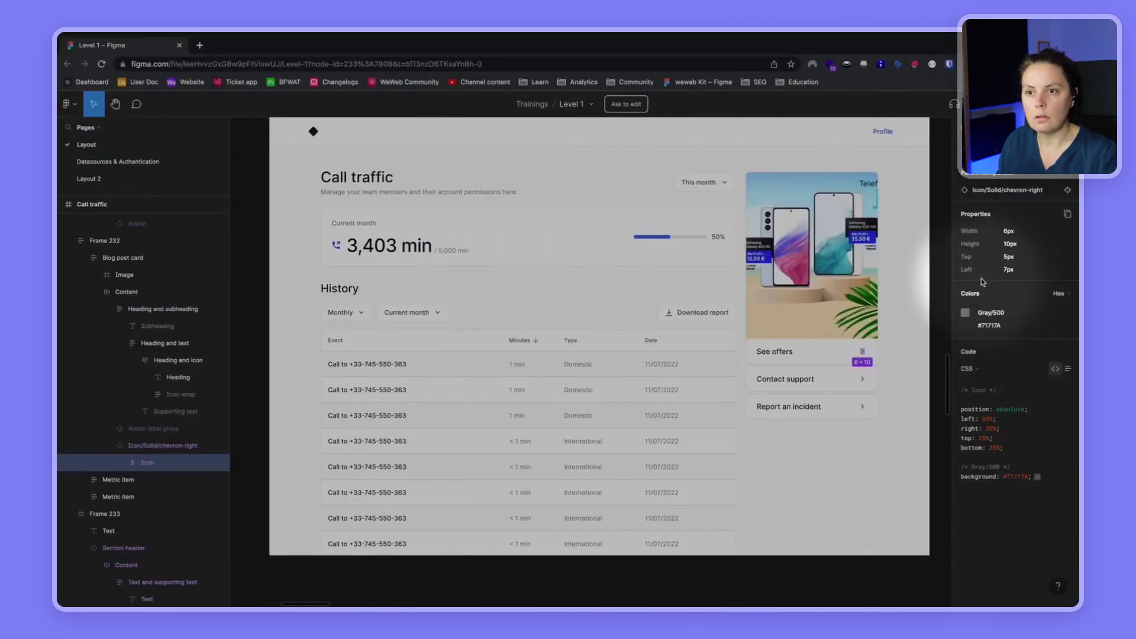
pyautogui.hotkey('ctrl', 'Left')
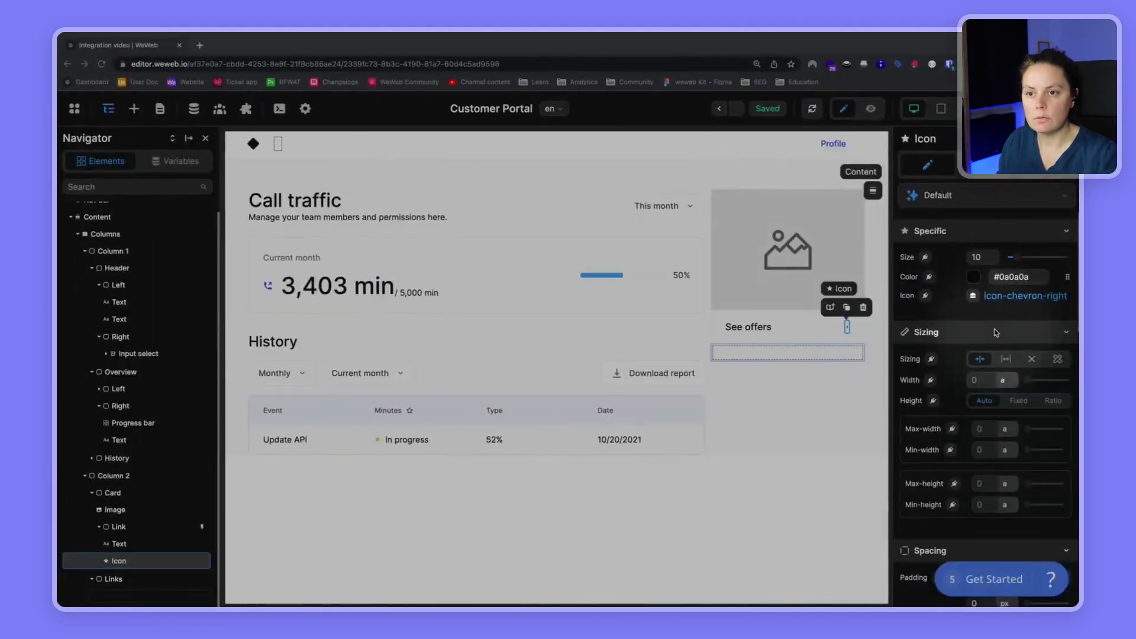
pyautogui.click(1067, 277)
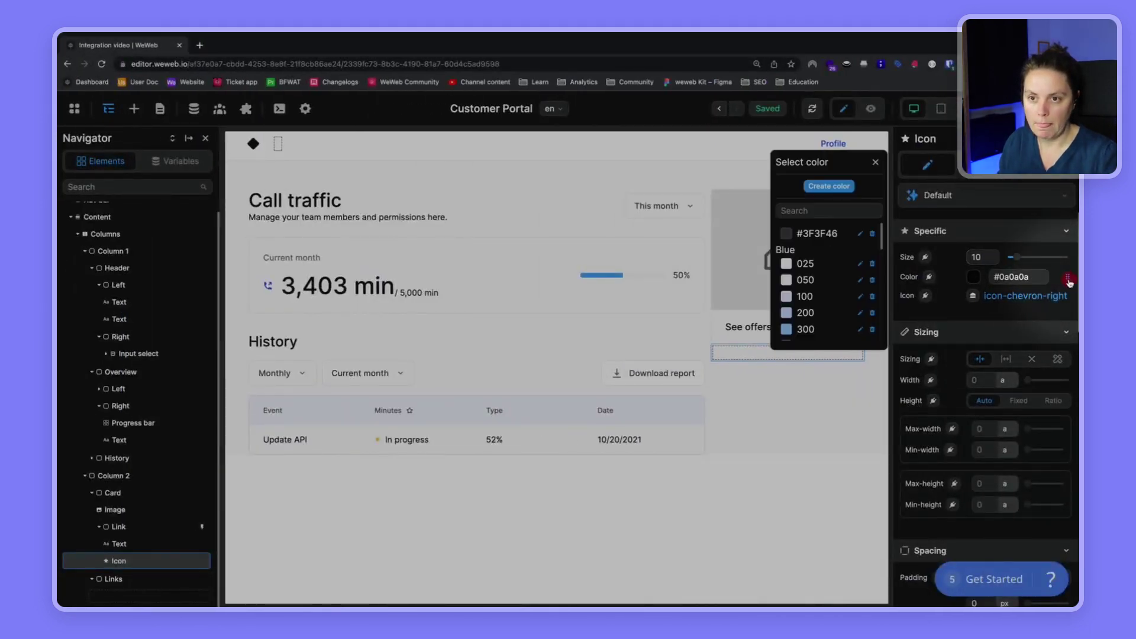
pyautogui.click(819, 211)
pyautogui.write('gray')
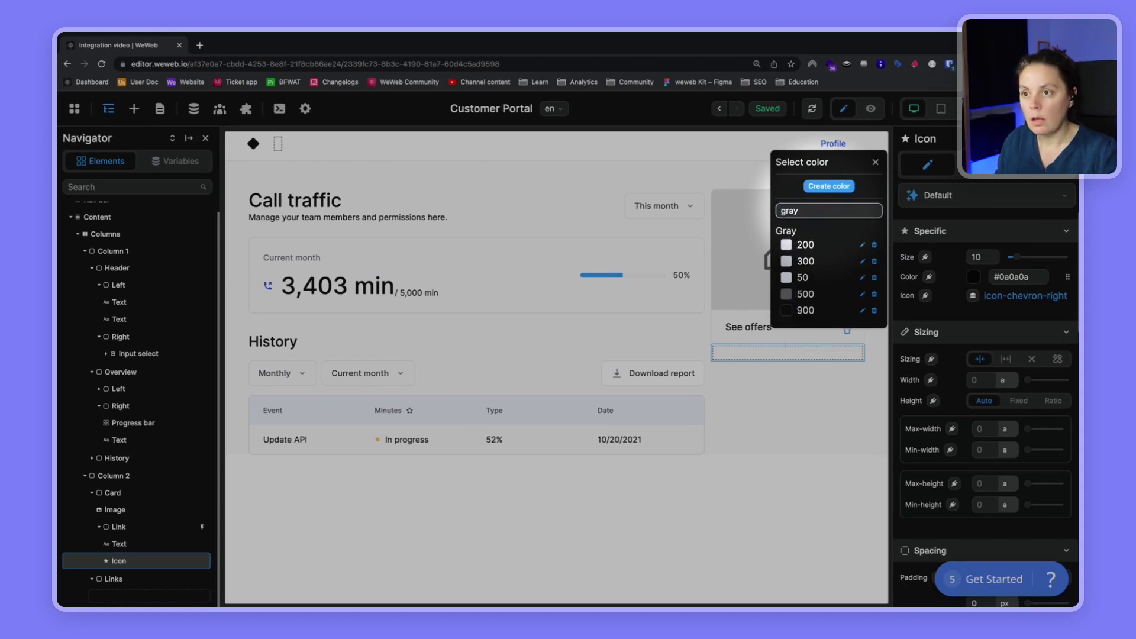
pyautogui.click(794, 295)
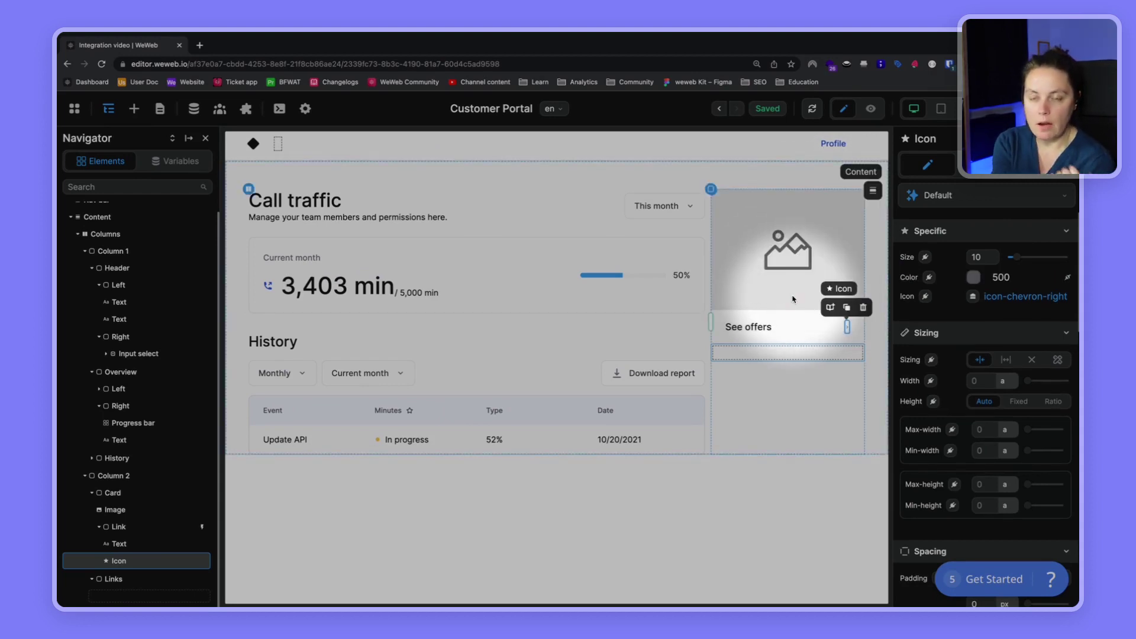
pyautogui.click(735, 332)
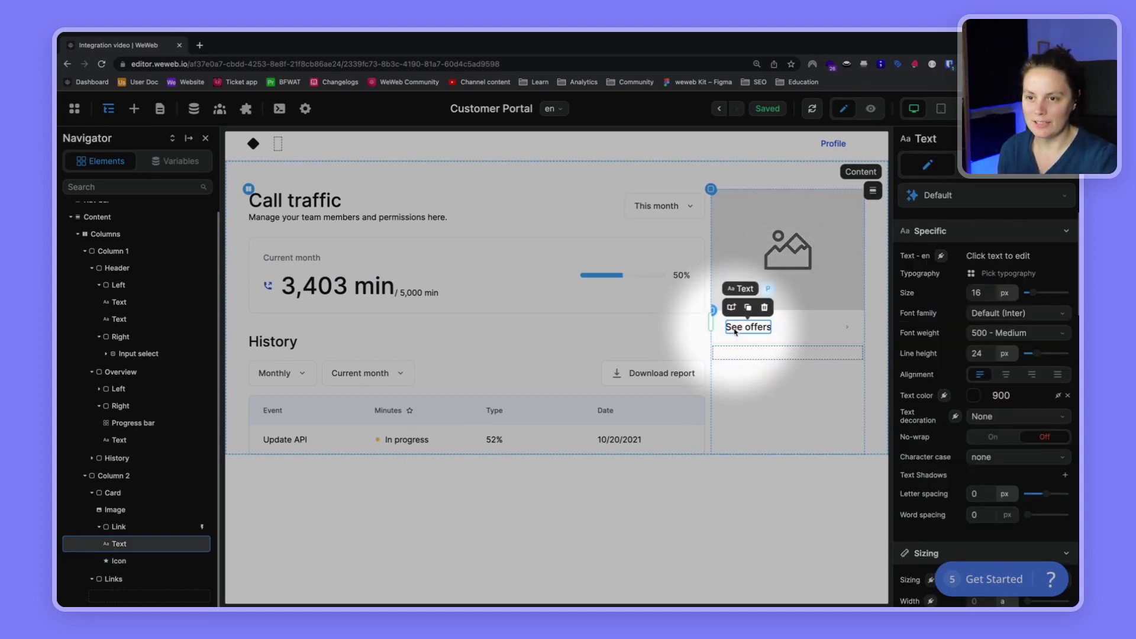
# Step: Switch to Figma and export the phone promotion image from the card as a 1x PNG
pyautogui.press('super+Tab')
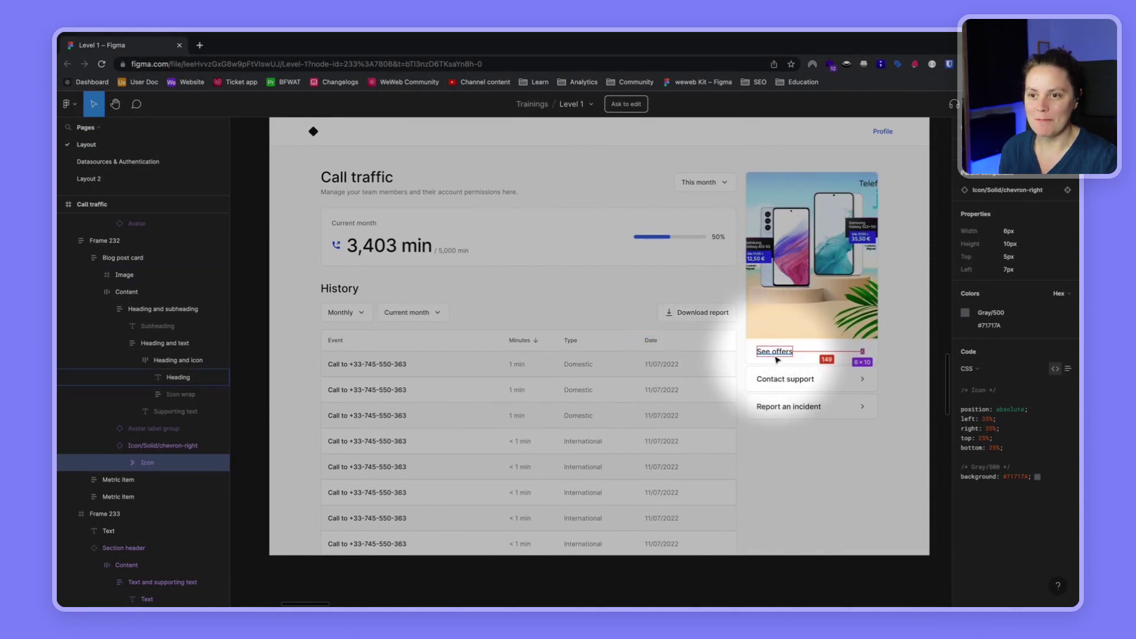
pyautogui.click(799, 225)
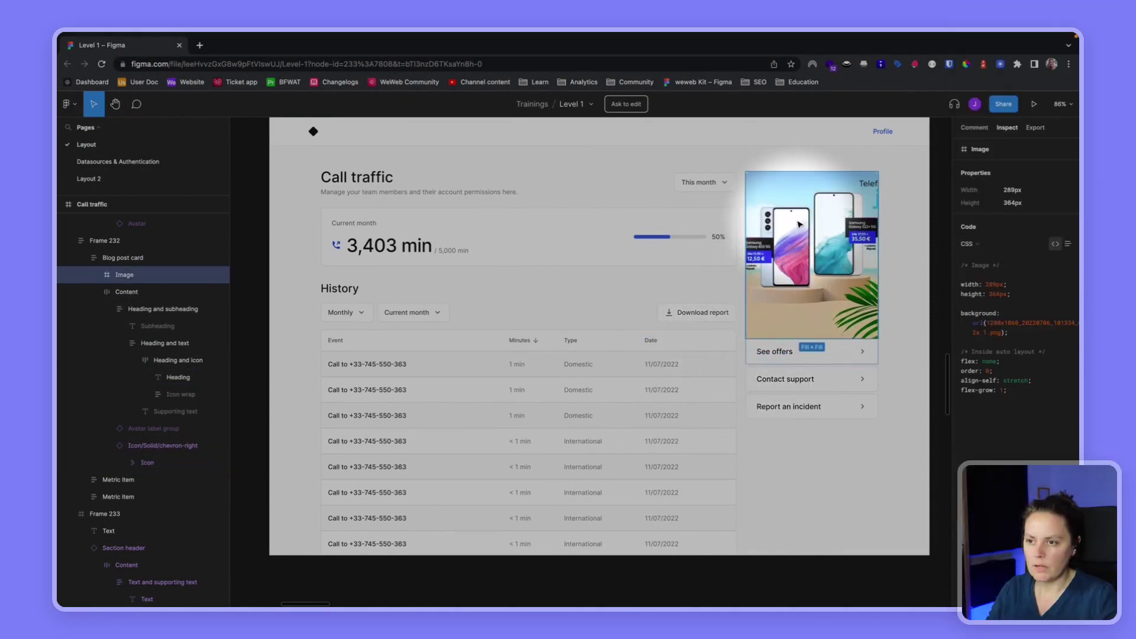
pyautogui.click(805, 225)
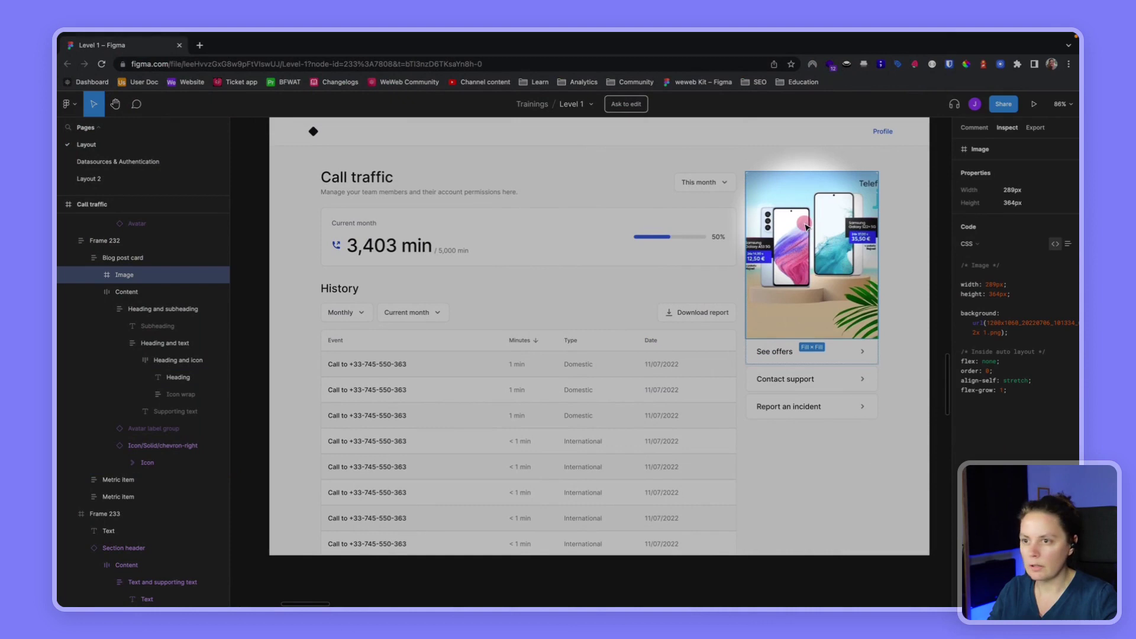
pyautogui.click(1036, 128)
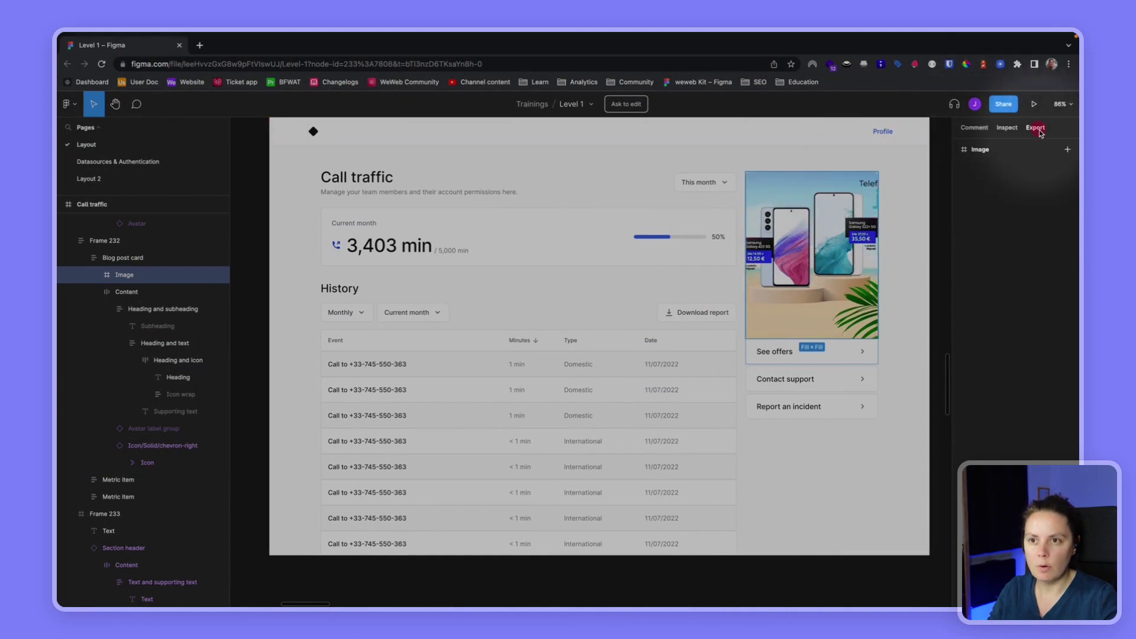
pyautogui.click(1067, 150)
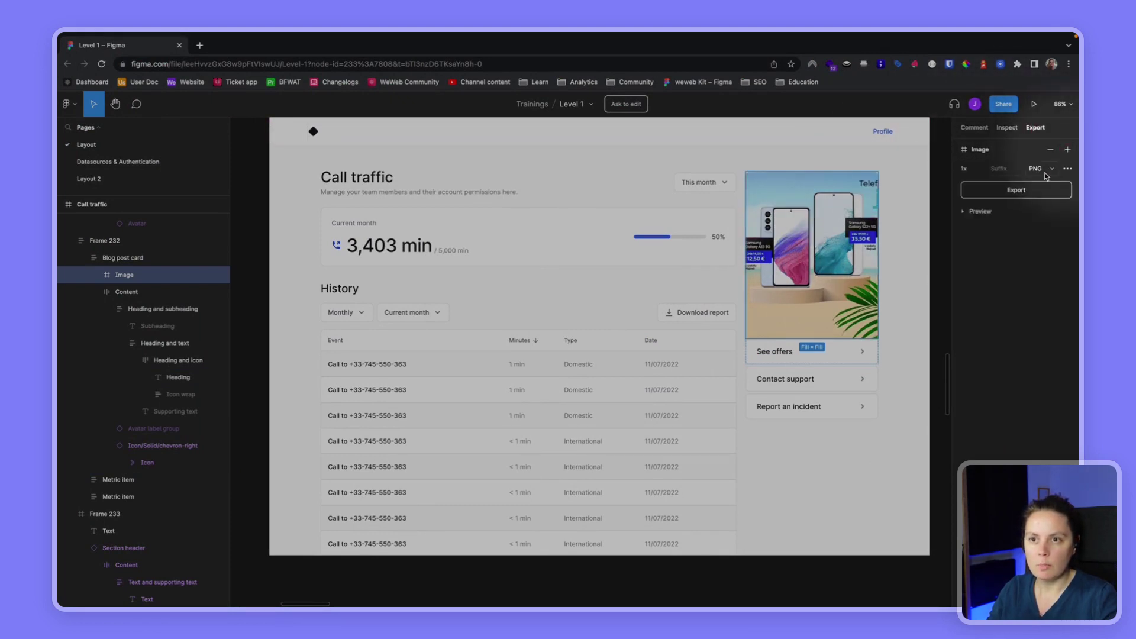
pyautogui.click(1012, 198)
pyautogui.click(1013, 192)
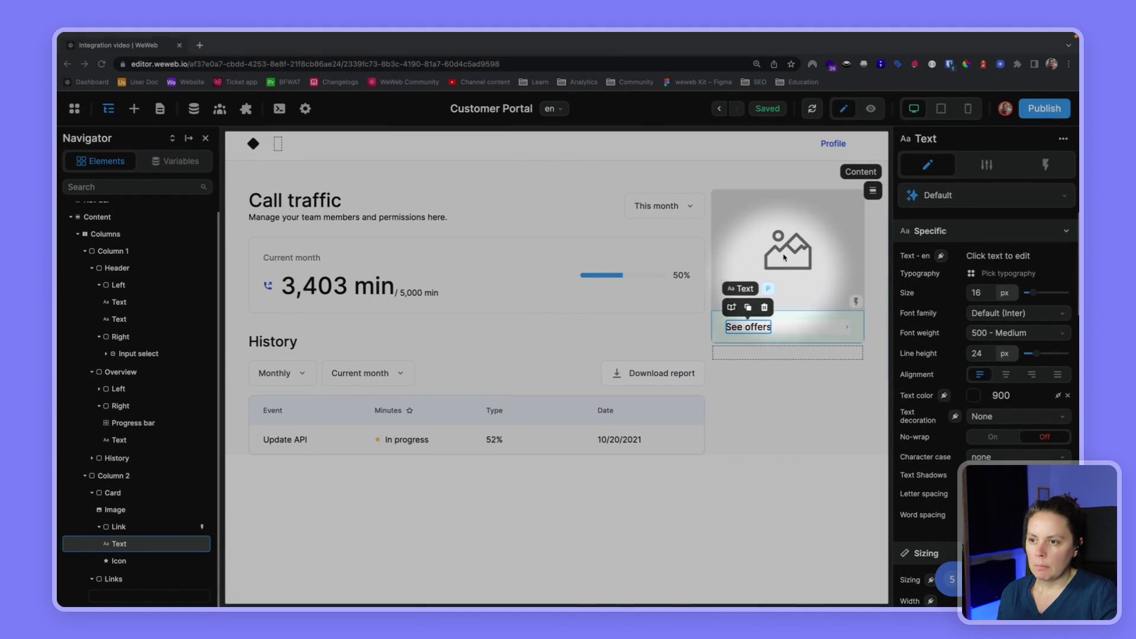
# Step: Upload Image.png from Downloads in WeWeb and use it in place of the card's placeholder image
pyautogui.click(777, 241)
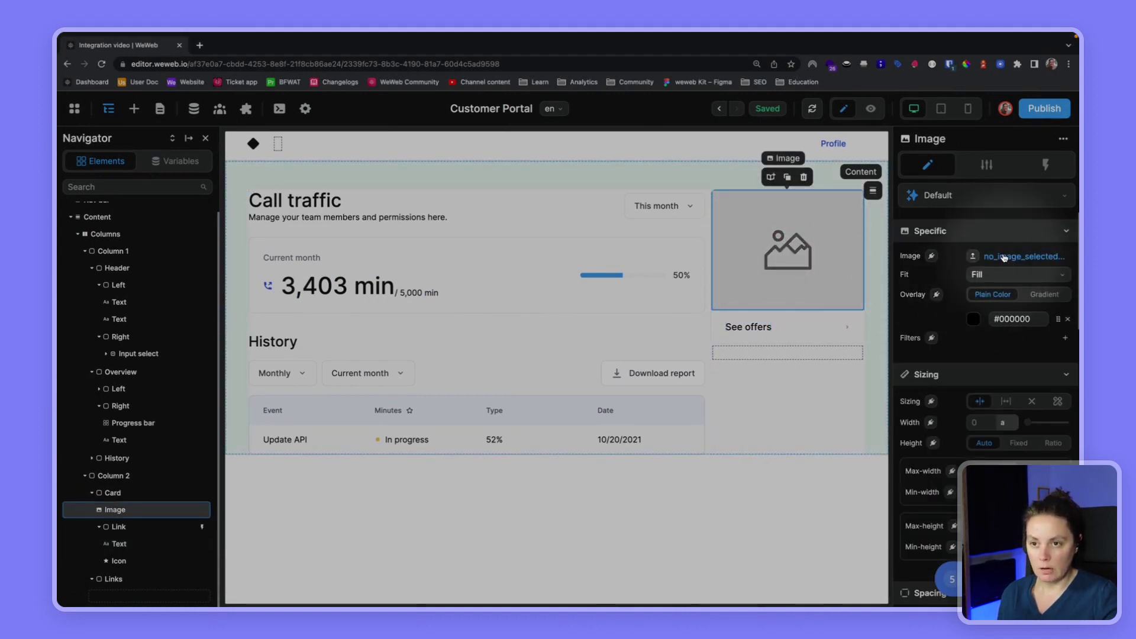
pyautogui.click(1004, 257)
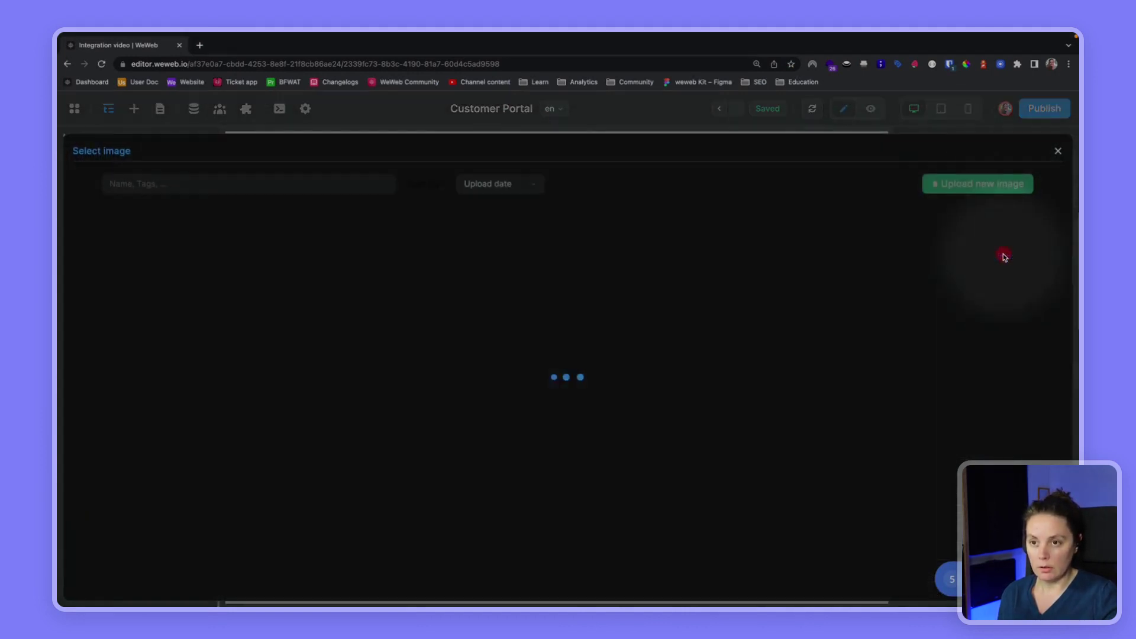
pyautogui.click(982, 186)
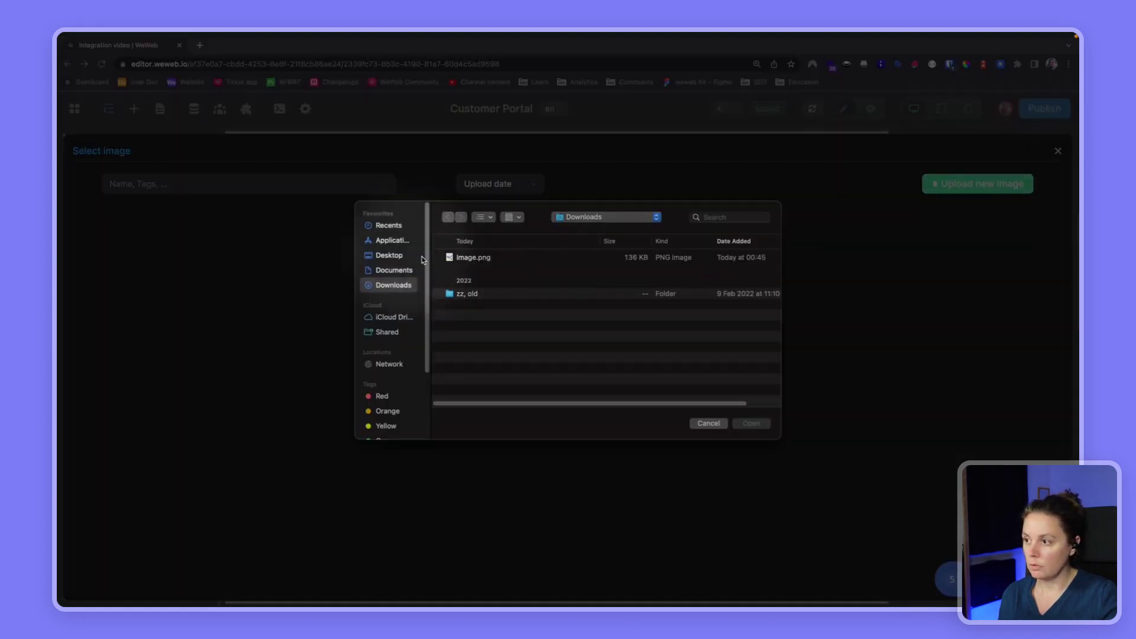
pyautogui.doubleClick(458, 258)
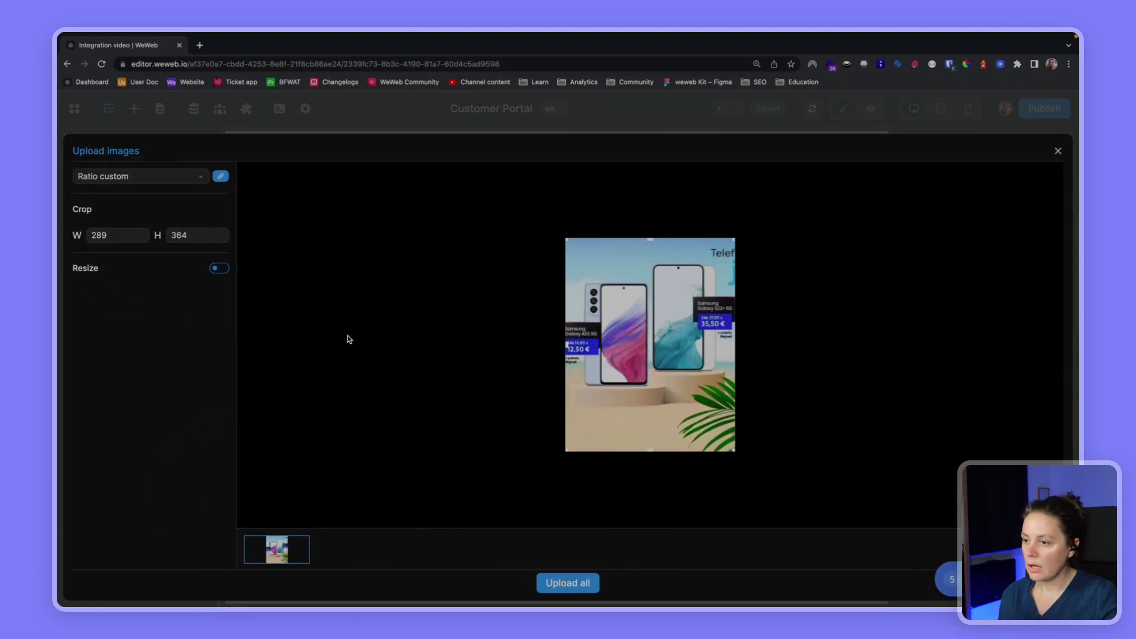
pyautogui.click(569, 583)
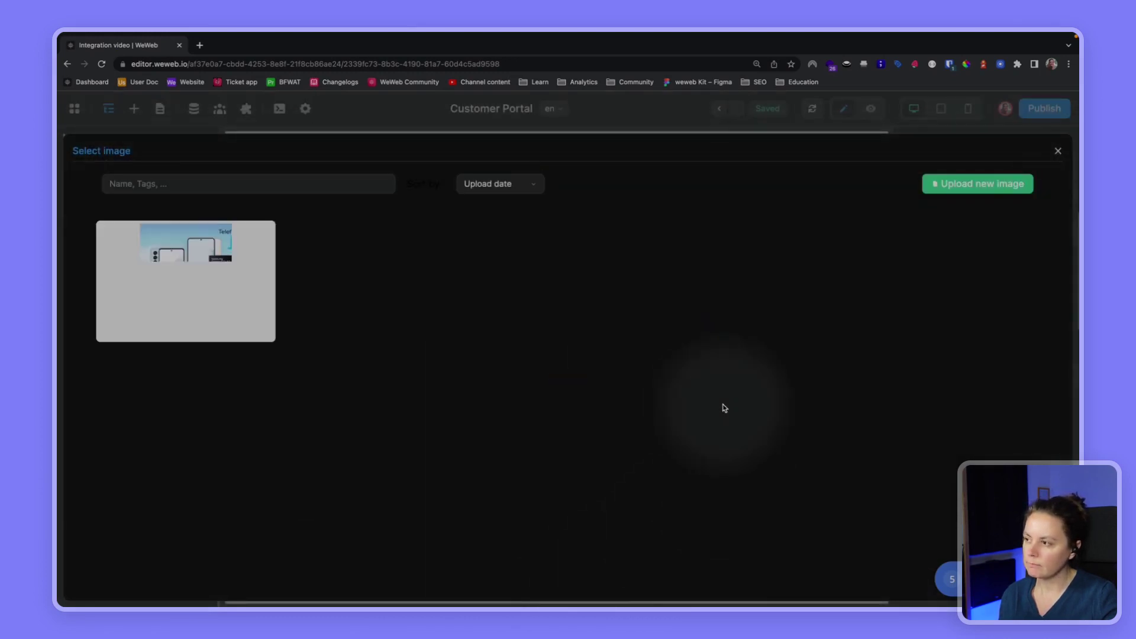
pyautogui.moveTo(210, 281)
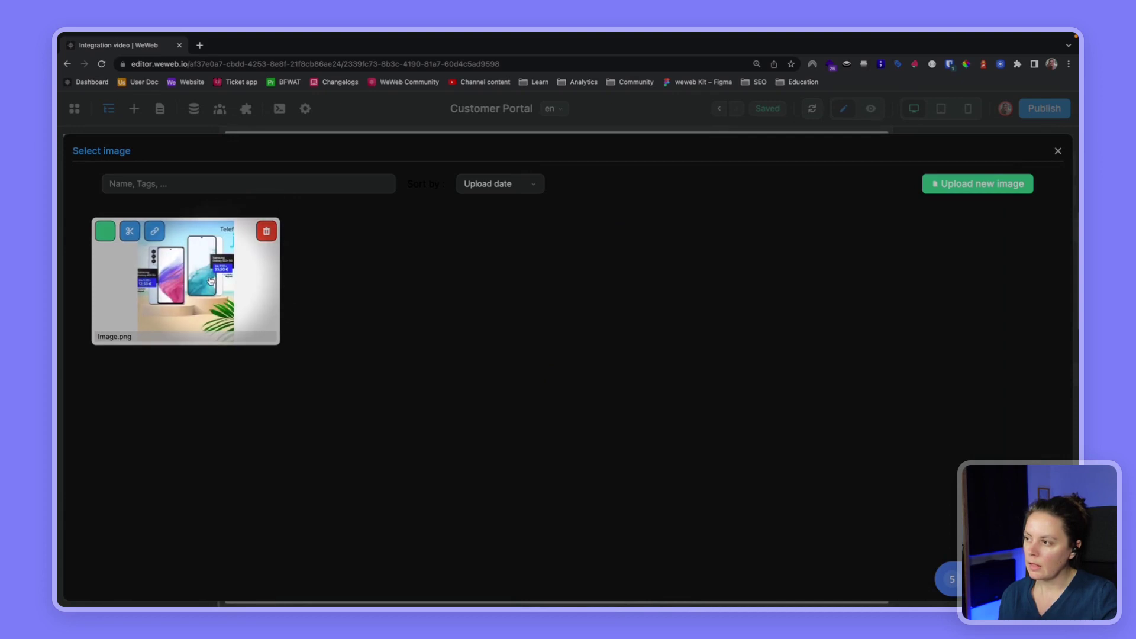
pyautogui.click(211, 280)
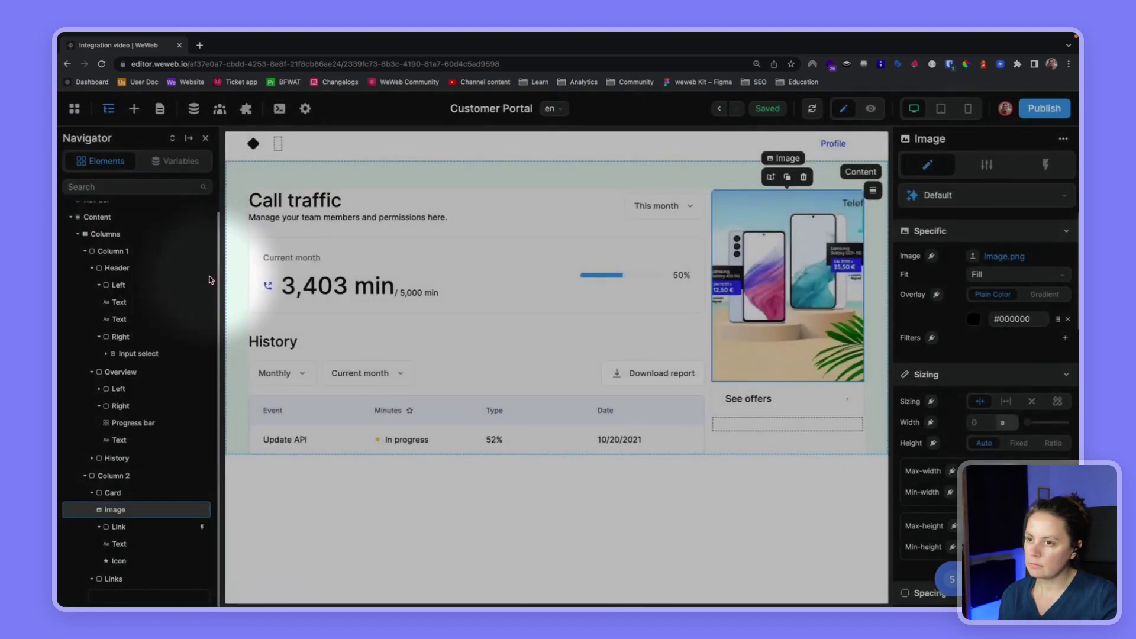
# Step: Check the "Contact support" row in Figma and copy the card's "See offers" Link into the empty Links container in WeWeb
pyautogui.click(788, 424)
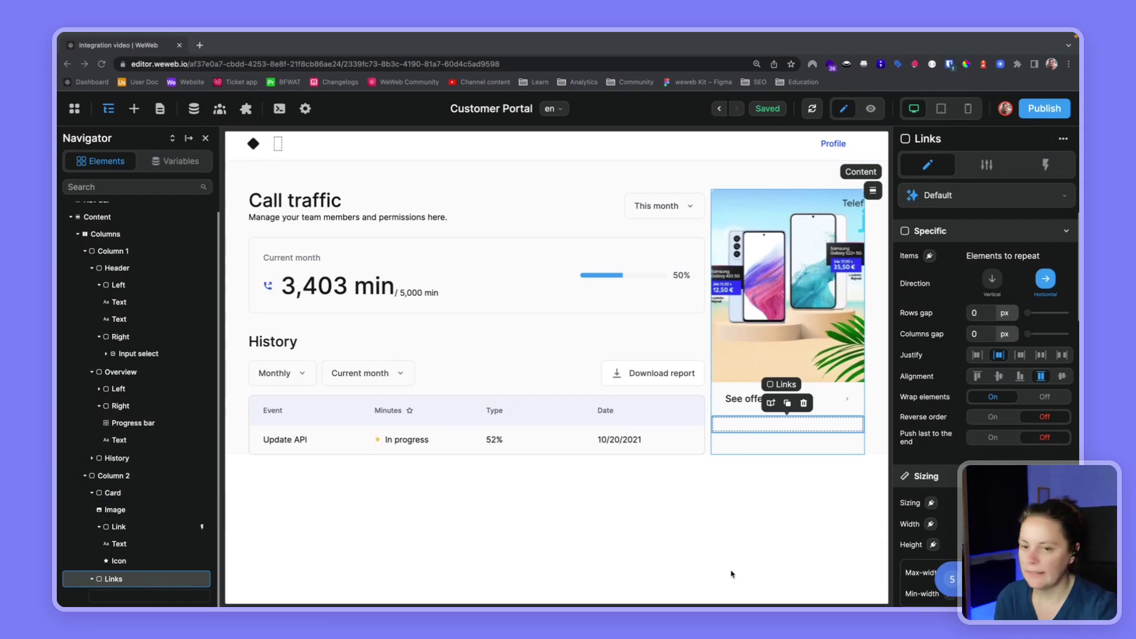
pyautogui.hotkey('ctrl', 'Right')
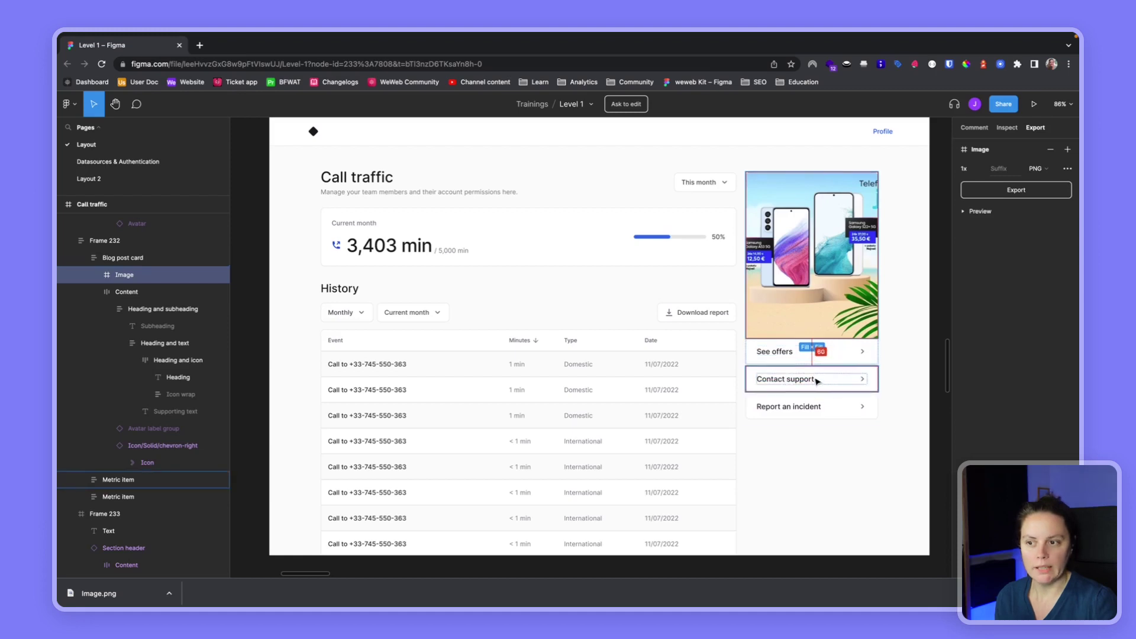
pyautogui.hotkey('ctrl', 'Left')
pyautogui.click(120, 527)
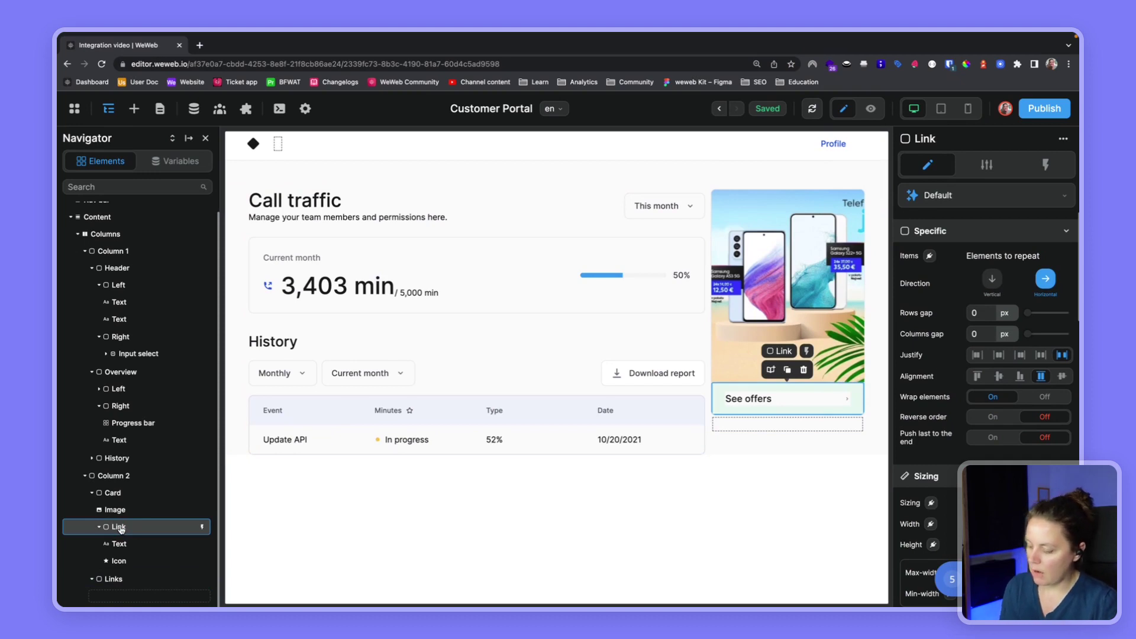
pyautogui.moveTo(133, 535); pyautogui.dragTo(135, 601)
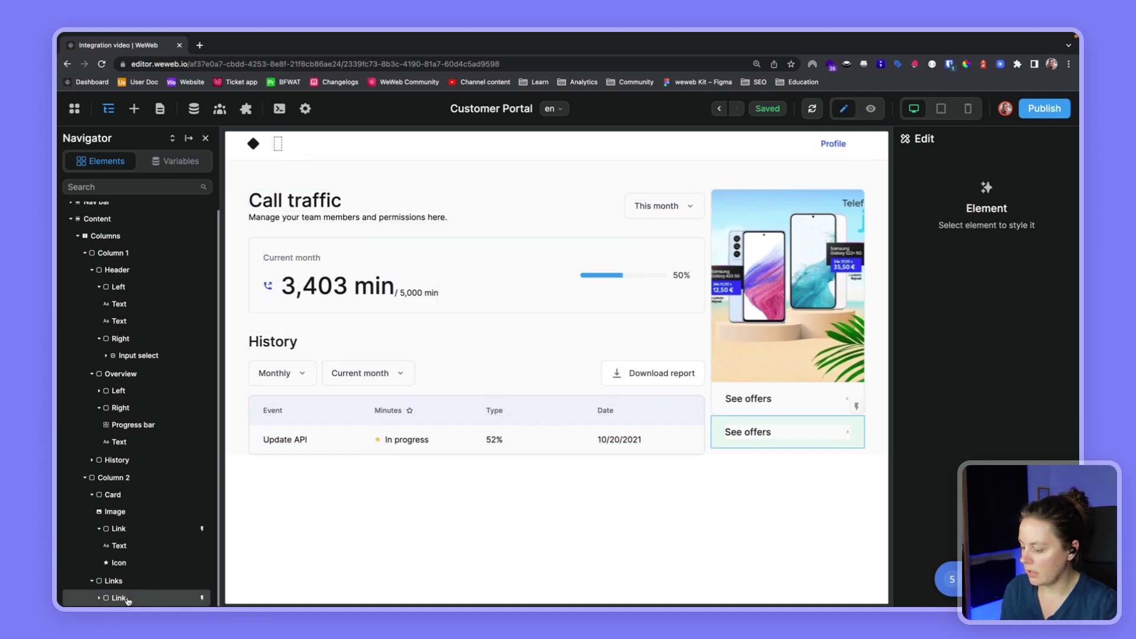
# Step: Duplicate the Link inside the Links container and collapse the card's Link in the element tree
pyautogui.click(126, 598)
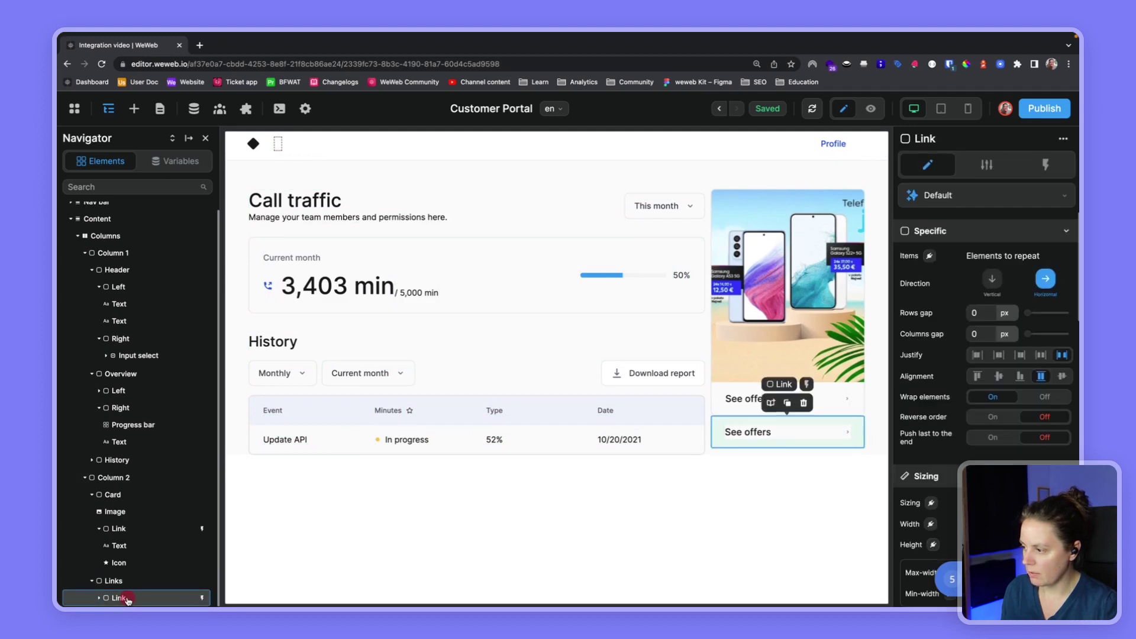
pyautogui.hotkey('ctrl', 'd')
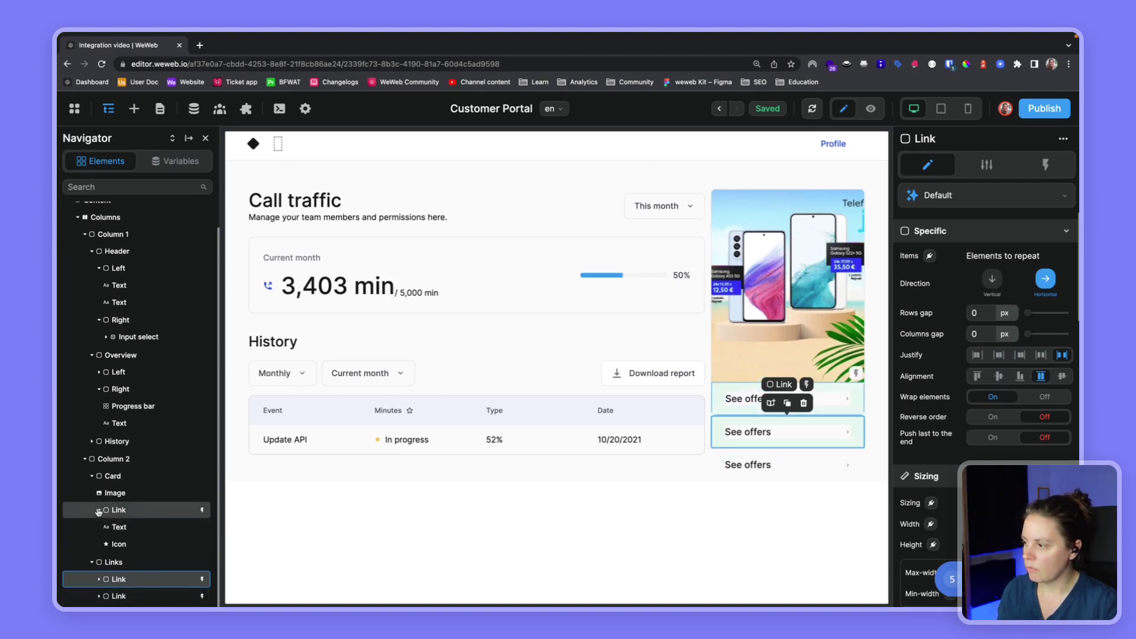
pyautogui.click(99, 510)
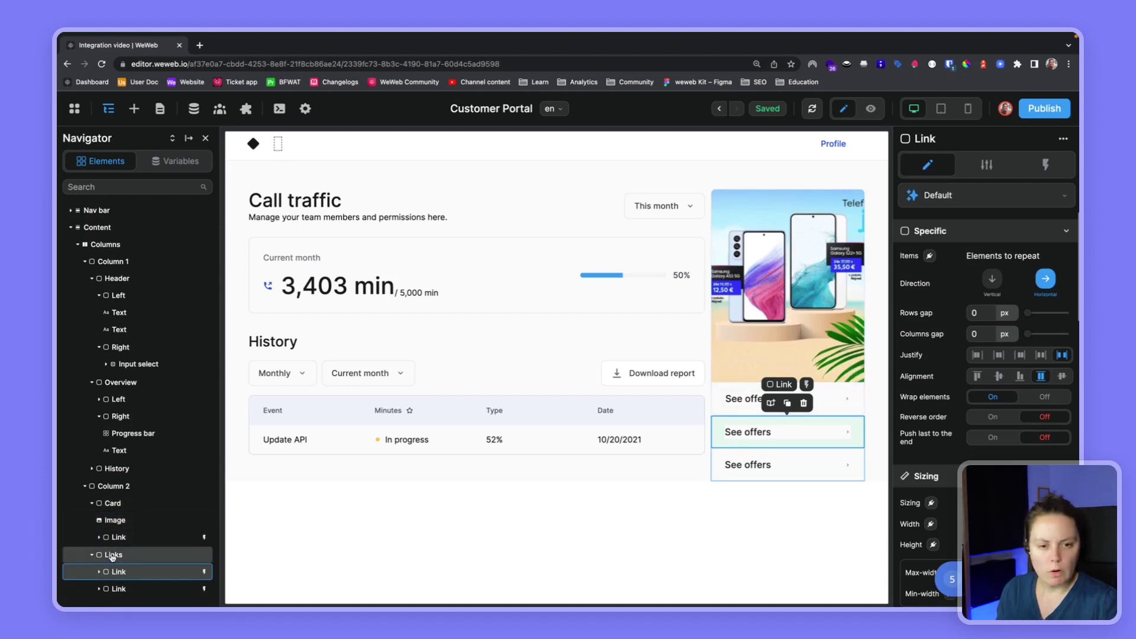
# Step: Check the spacing between the card and the "Contact support" row in Figma, and set Column 2's rows gap to 4 px in WeWeb
pyautogui.click(112, 557)
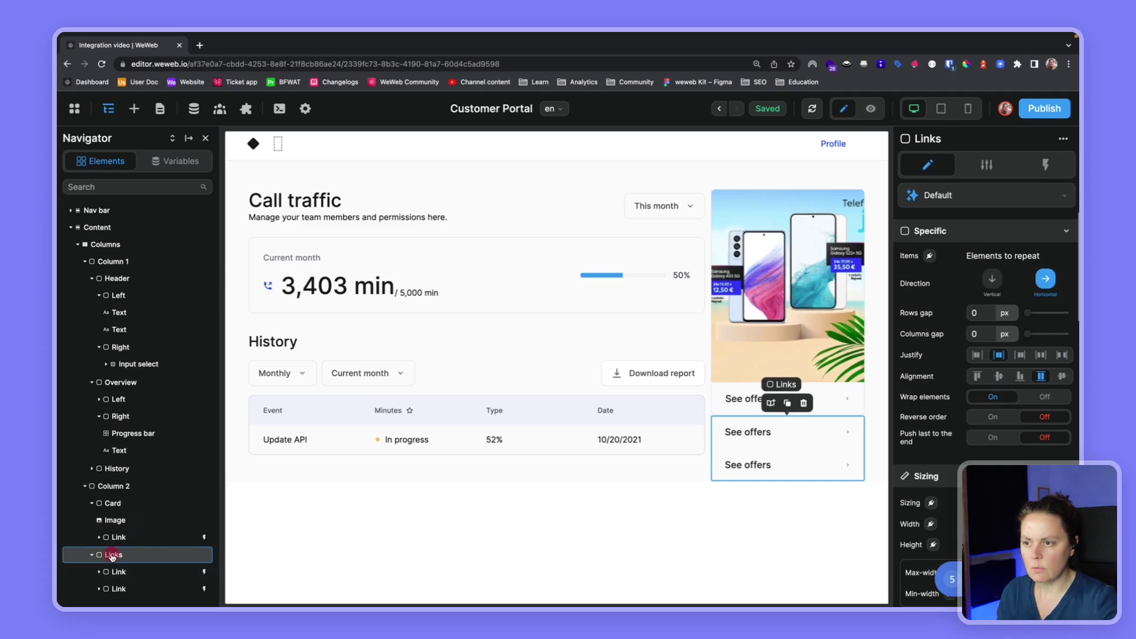
pyautogui.hotkey('ctrl', 'Right')
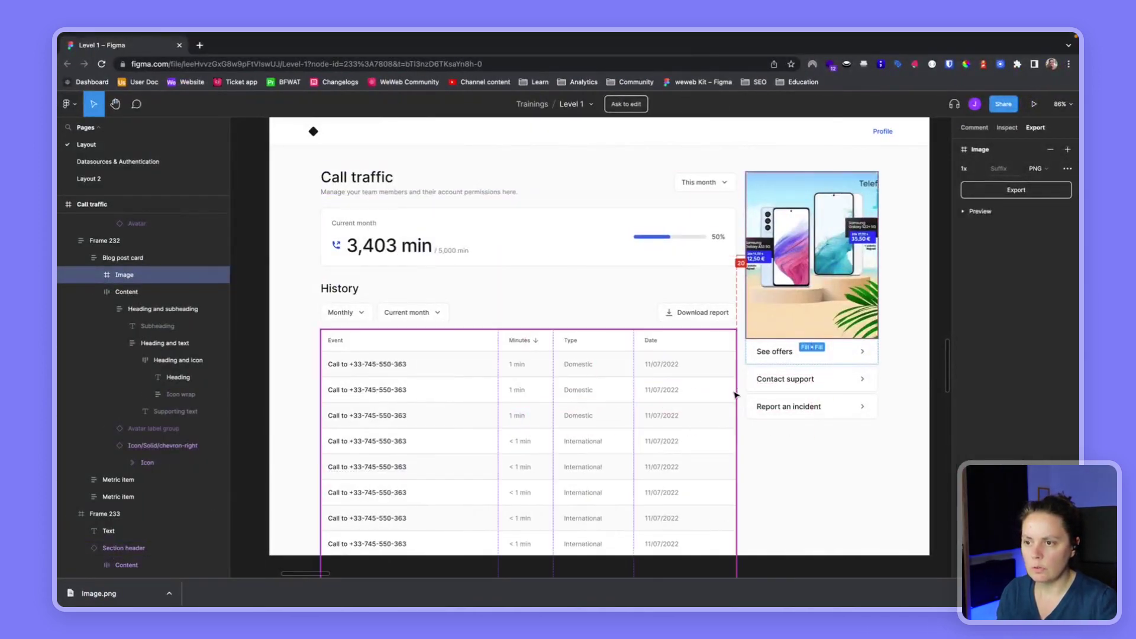
pyautogui.click(797, 368)
pyautogui.press('alt')
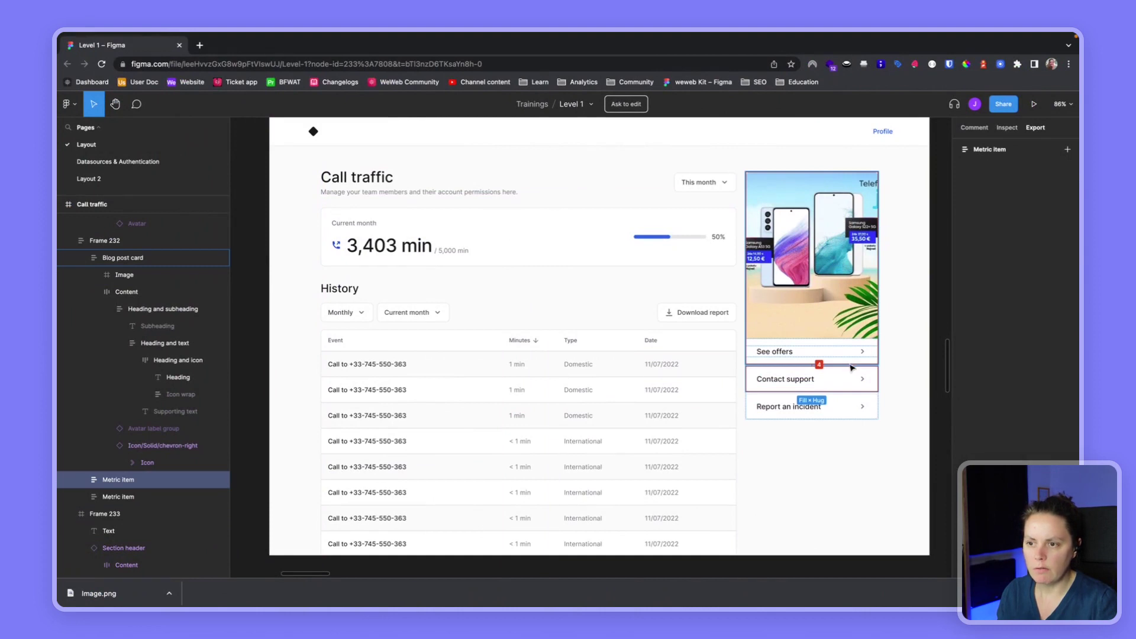
pyautogui.keyDown('shift'); pyautogui.click(823, 399); pyautogui.keyUp('shift')
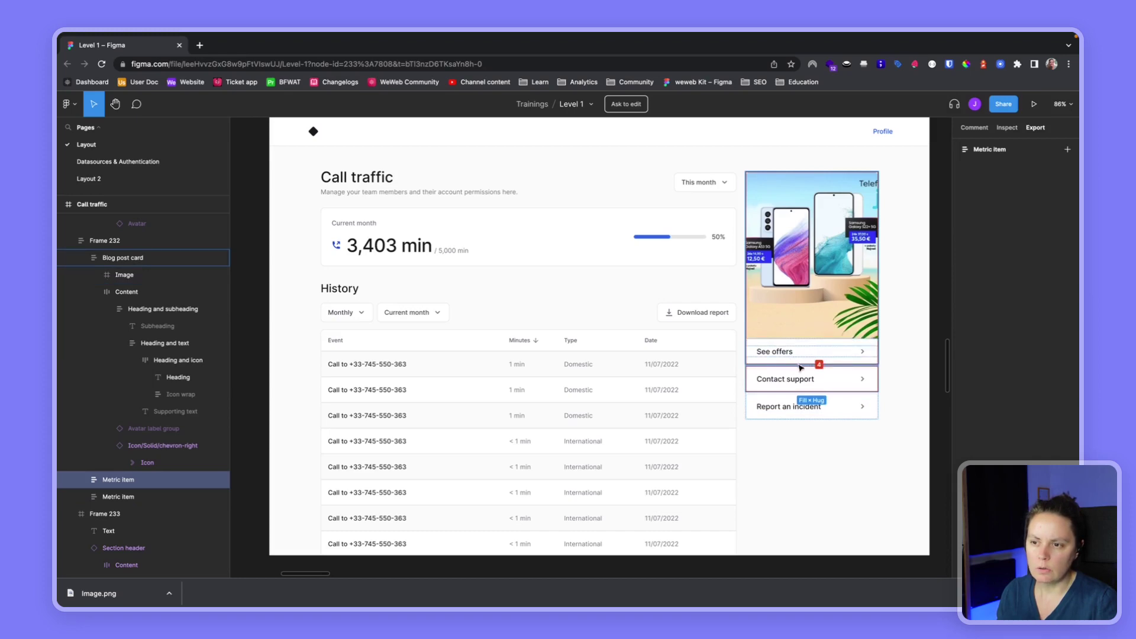
pyautogui.hotkey('ctrl', 'Left')
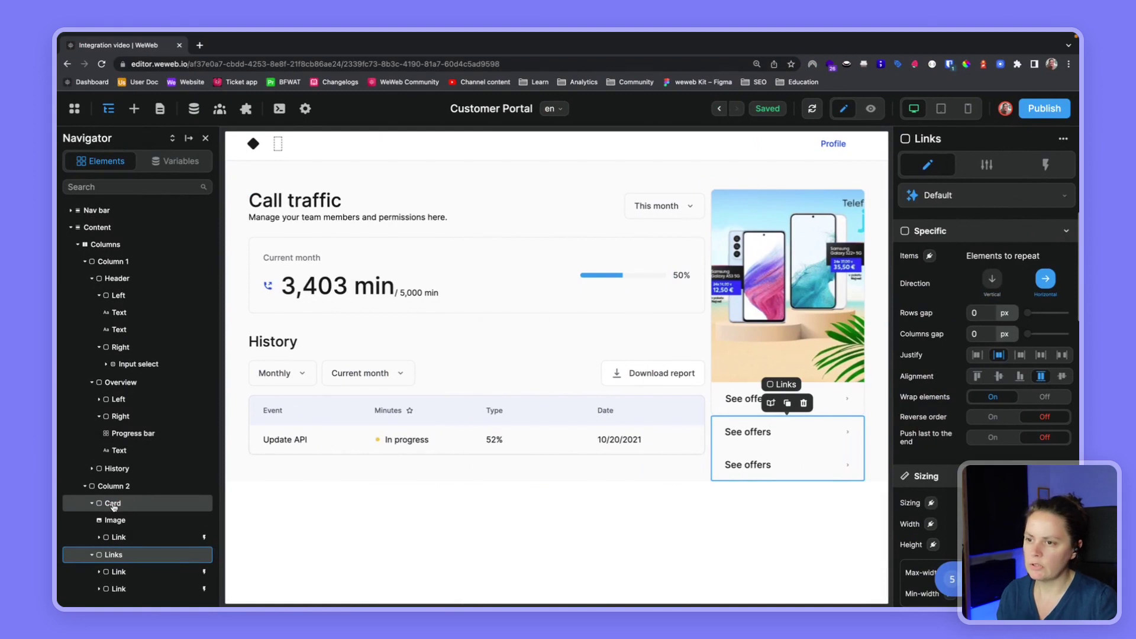
pyautogui.click(113, 486)
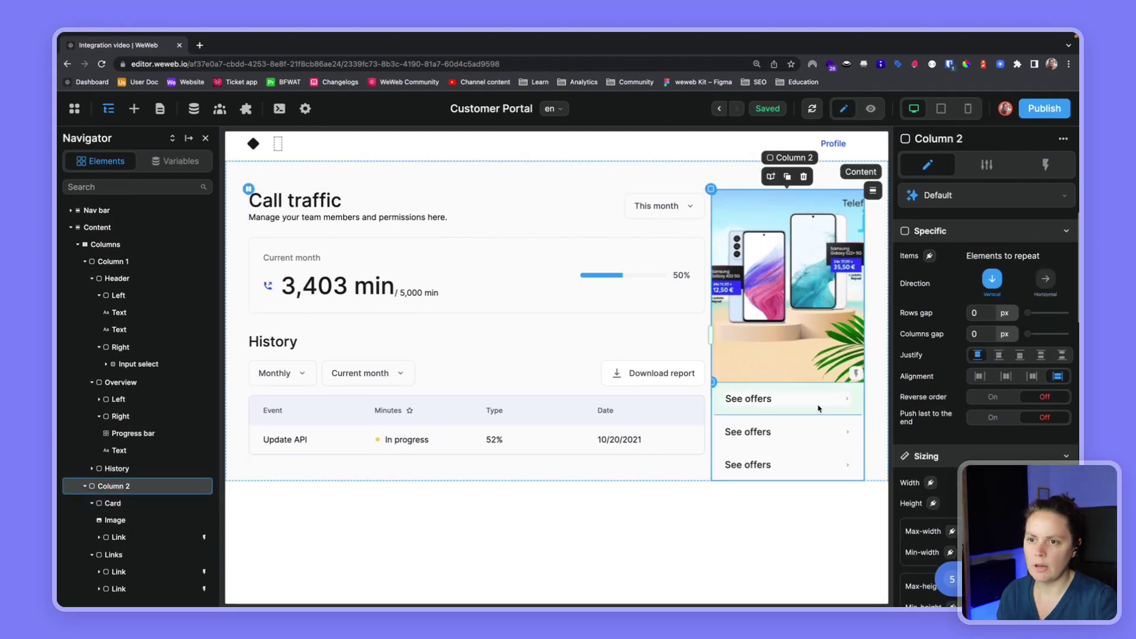
pyautogui.click(987, 314)
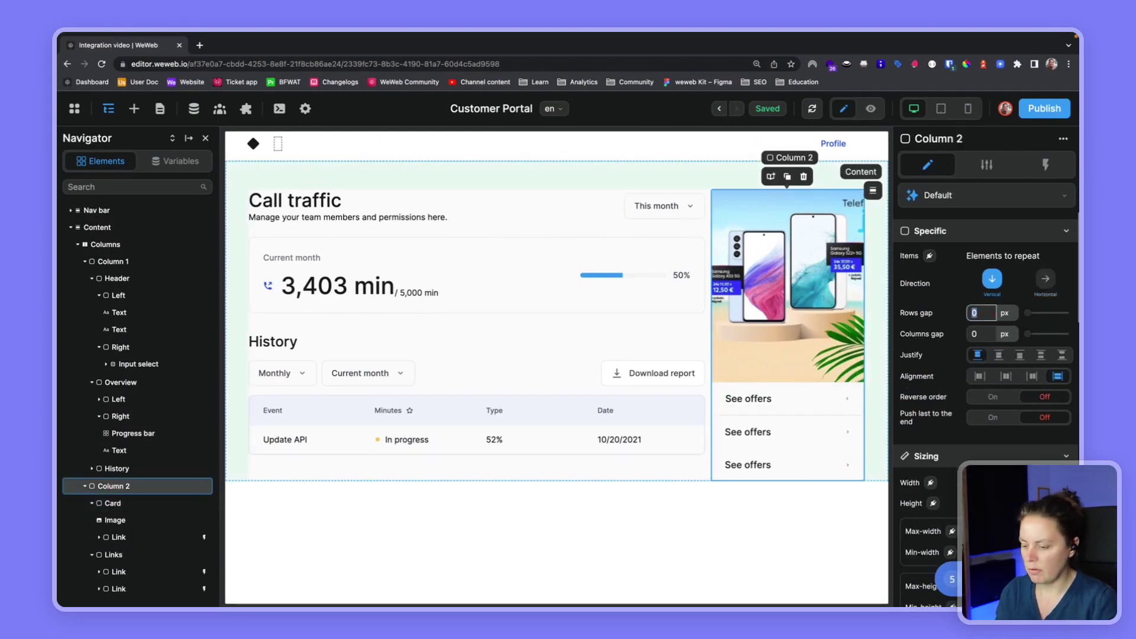
pyautogui.write('4')
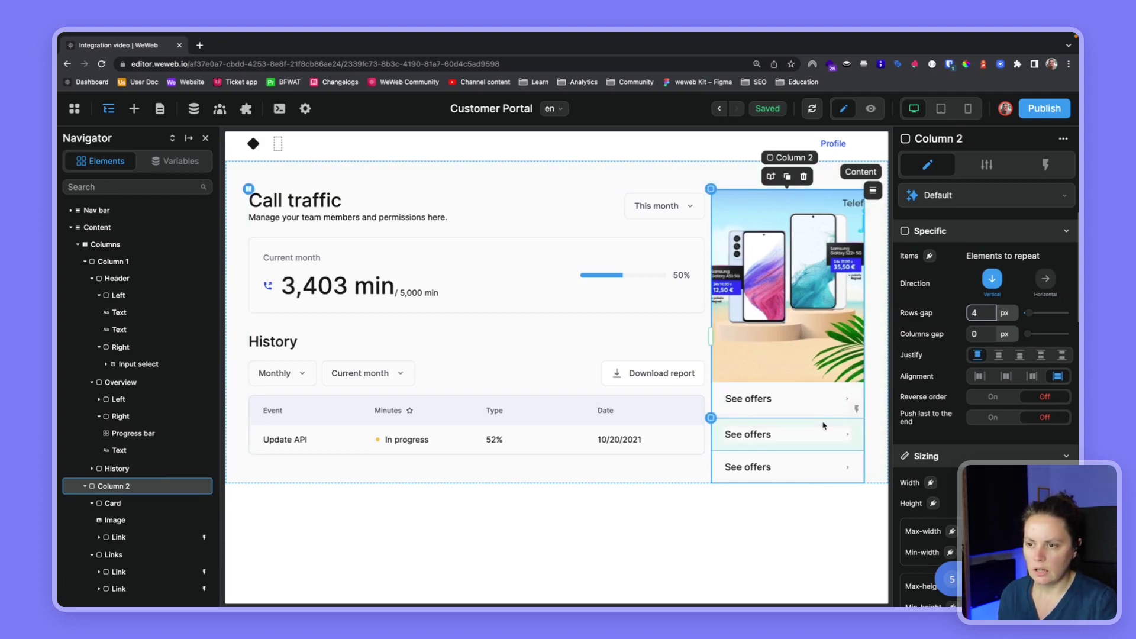
# Step: Set the Links container's rows gap to 4 px and collapse the Card in the element tree
pyautogui.click(746, 418)
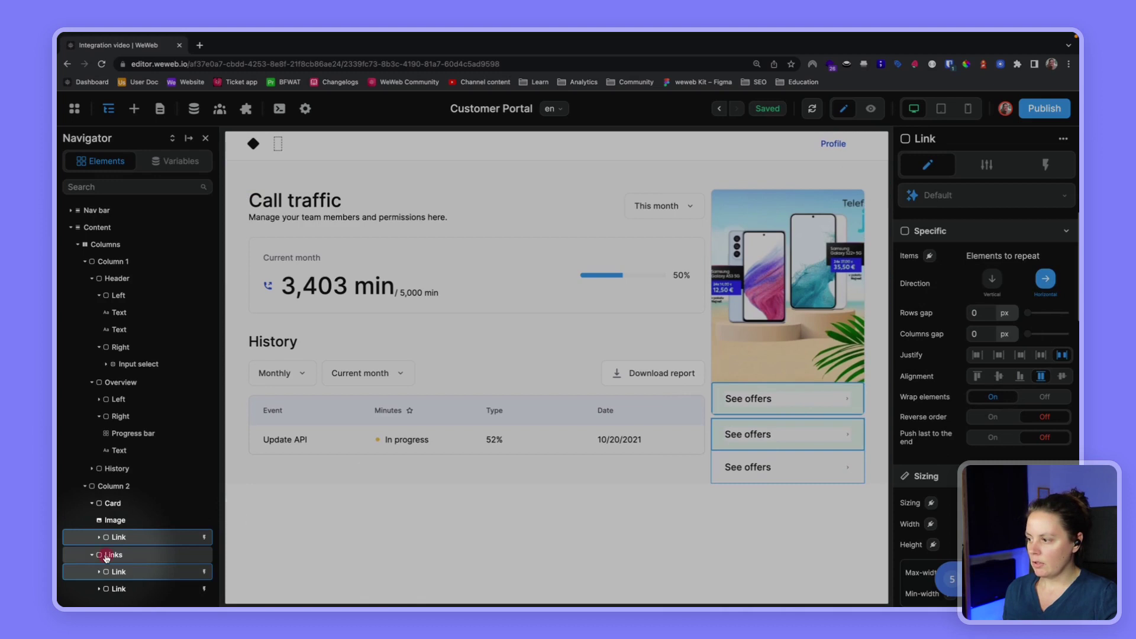
pyautogui.click(106, 558)
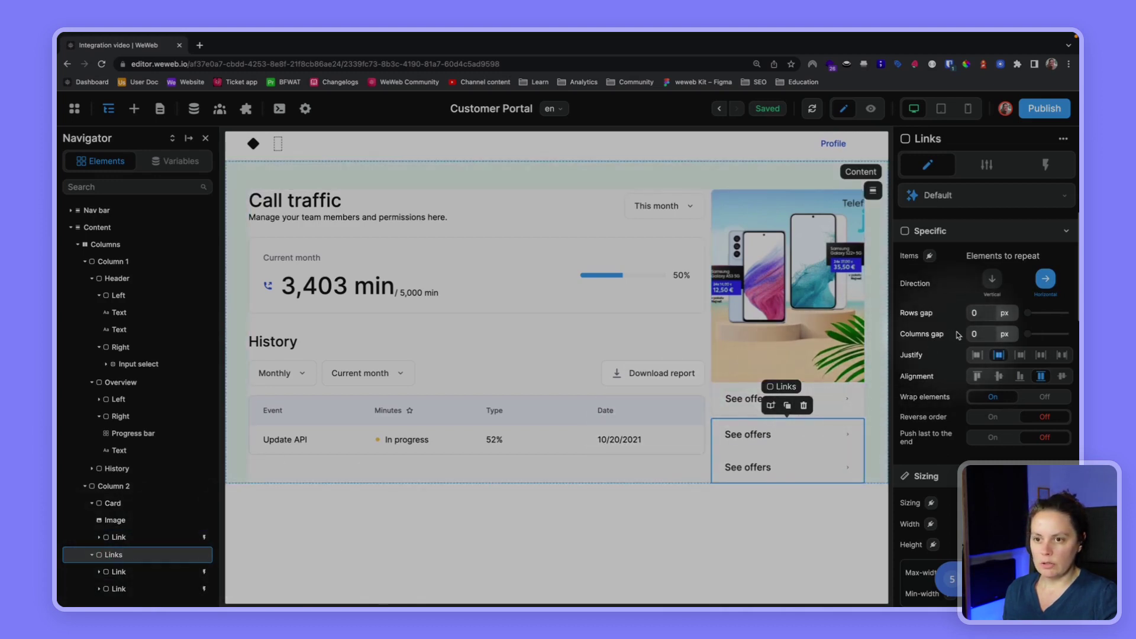
pyautogui.click(982, 313)
pyautogui.write('4')
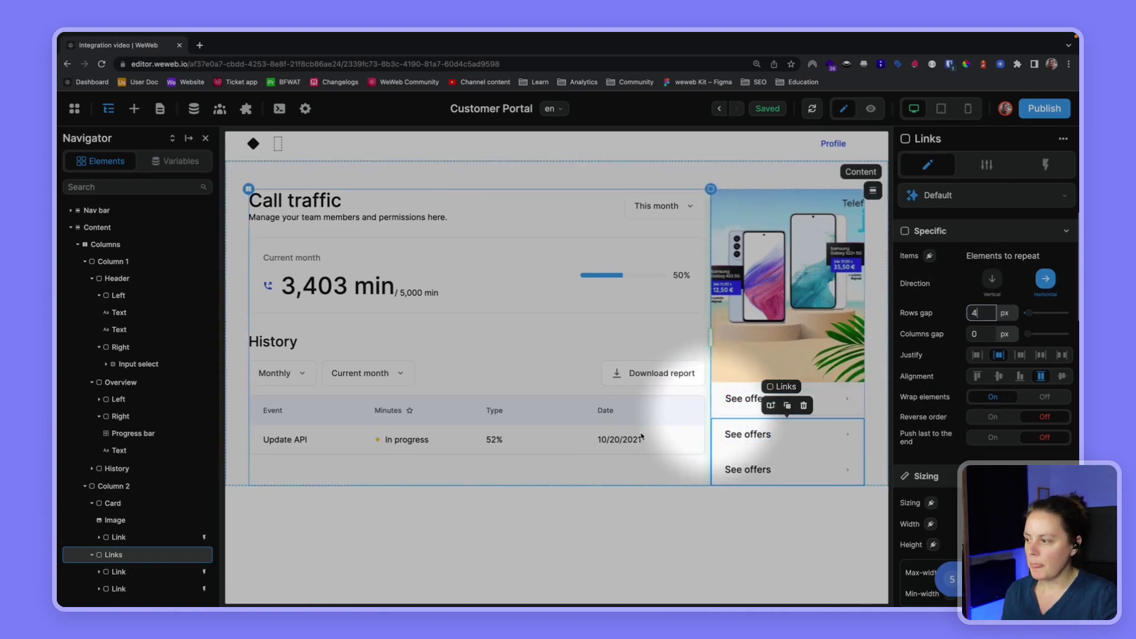
pyautogui.click(92, 503)
pyautogui.click(111, 505)
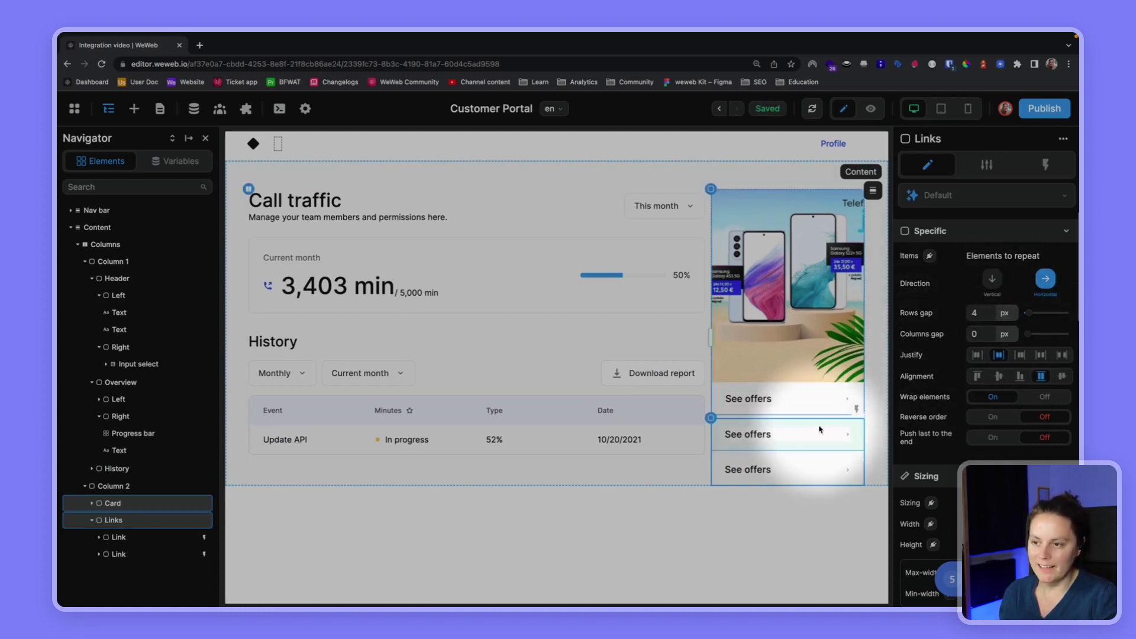
pyautogui.click(712, 418)
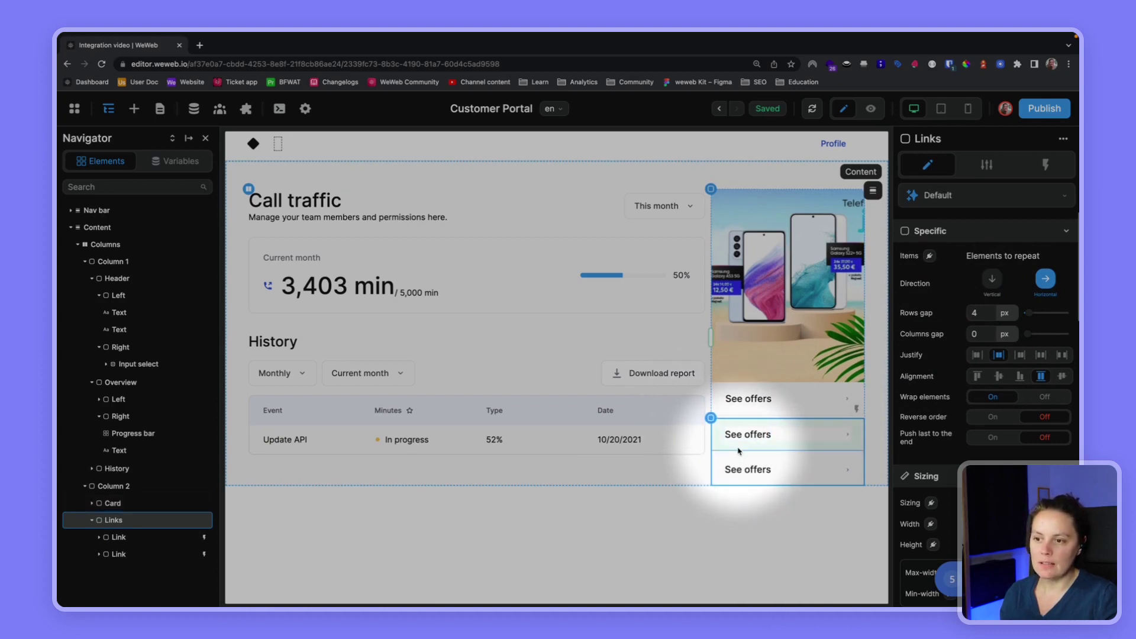
# Step: Try adding two more duplicate Link rows inside the Links container, and delete the extra copies
pyautogui.click(117, 538)
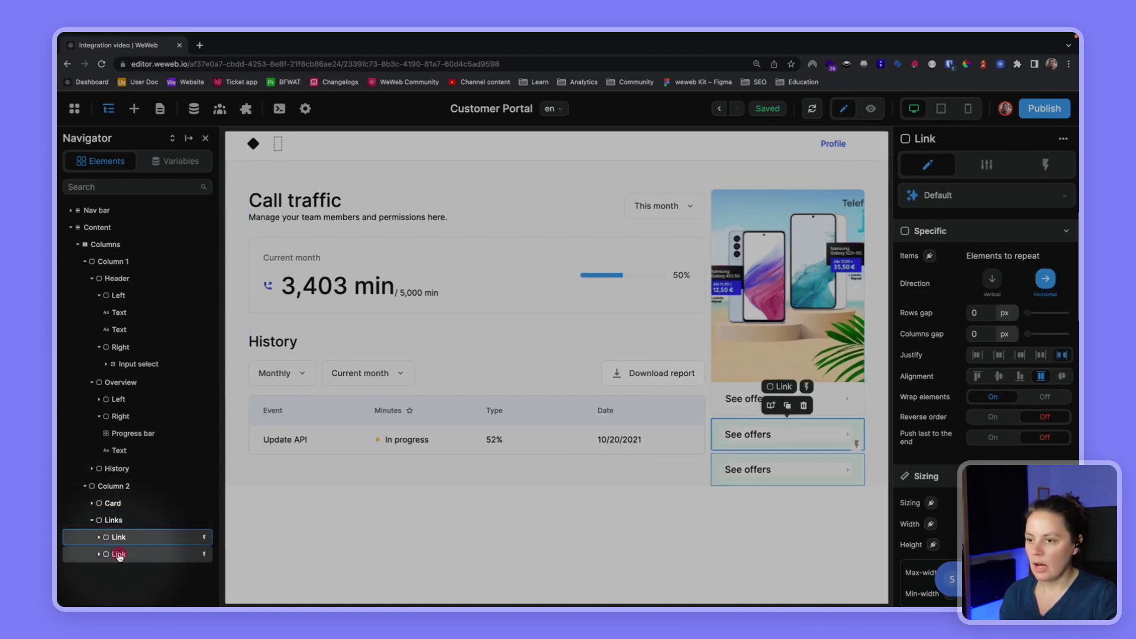
pyautogui.keyDown('shift'); pyautogui.click(118, 554); pyautogui.keyUp('shift')
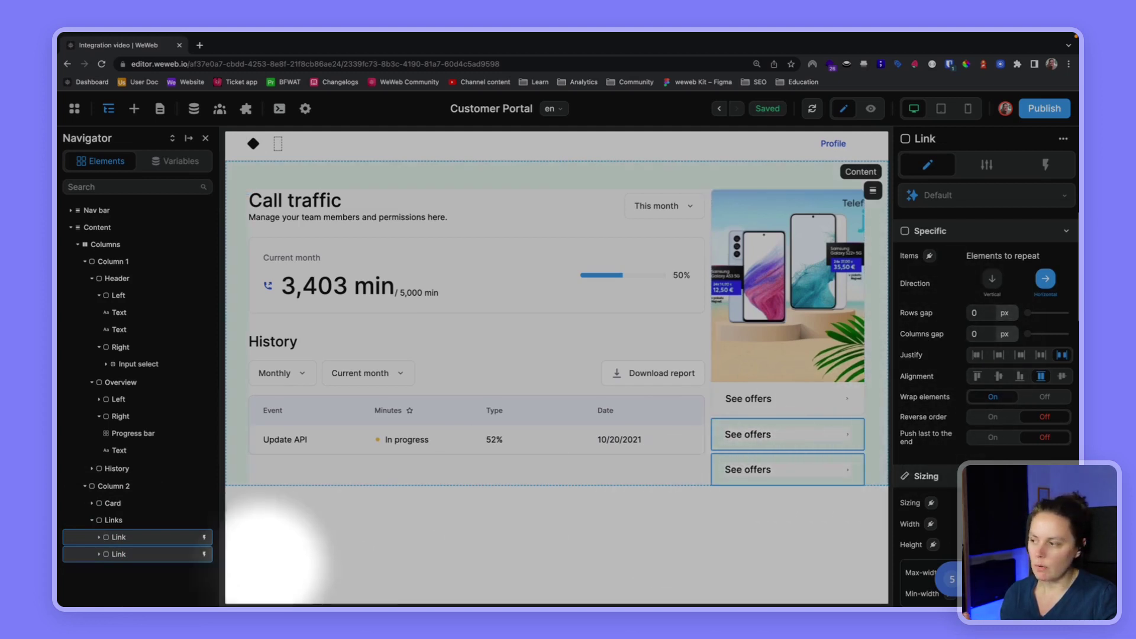
pyautogui.click(119, 554)
pyautogui.hotkey('ctrl', 'd')
pyautogui.hotkey('ctrl', 'd')
pyautogui.click(118, 540)
pyautogui.keyDown('shift'); pyautogui.click(116, 555); pyautogui.keyUp('shift')
pyautogui.keyDown('shift'); pyautogui.click(117, 571); pyautogui.keyUp('shift')
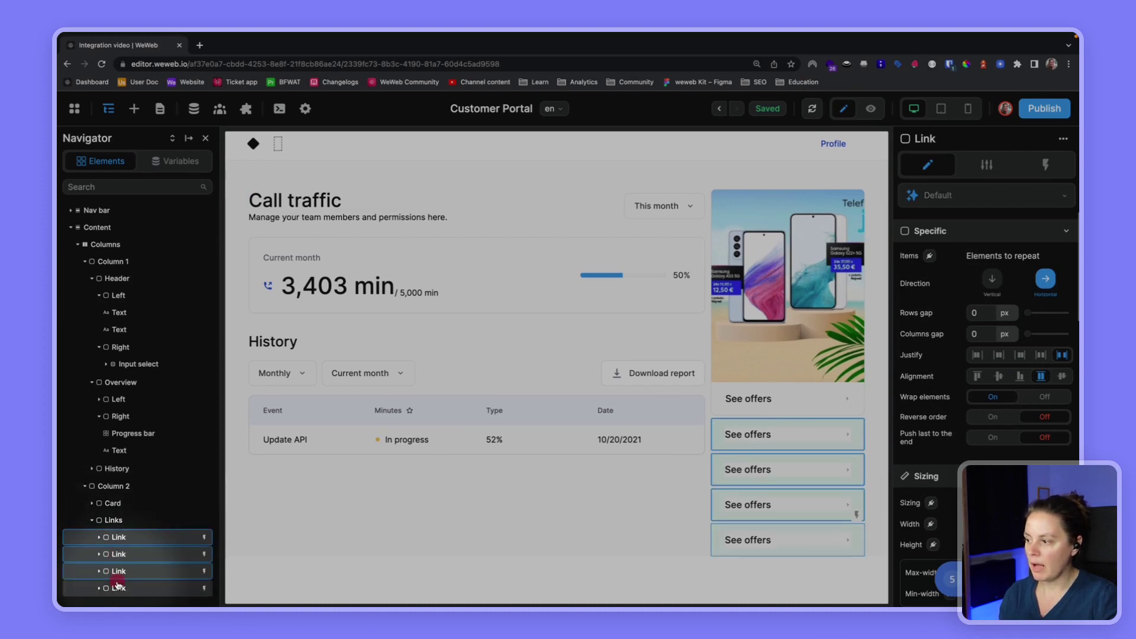
pyautogui.keyDown('shift'); pyautogui.click(117, 588); pyautogui.keyUp('shift')
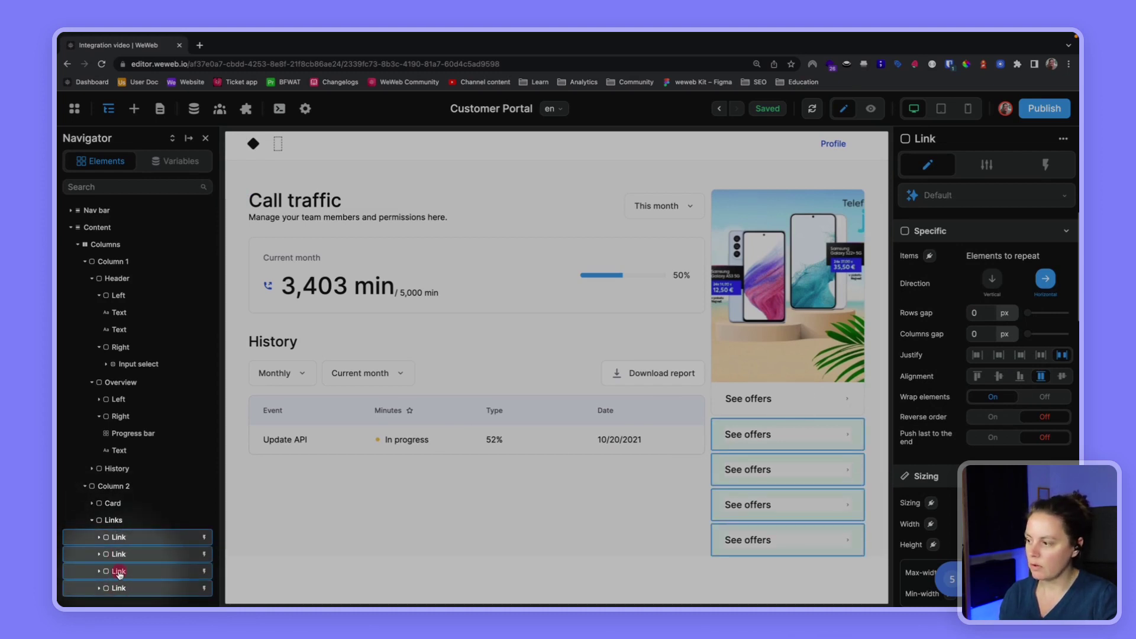
pyautogui.click(137, 572)
pyautogui.press('Delete')
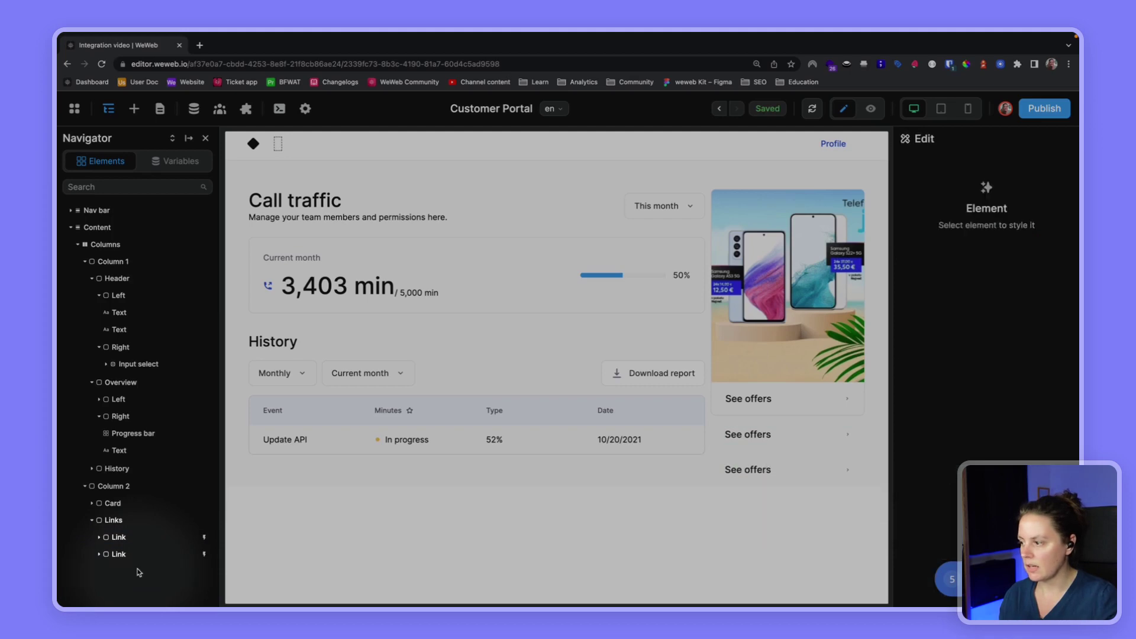
# Step: Change the texts of the two rows in the Links container to "Contact support" and "Report an incident"
pyautogui.click(120, 537)
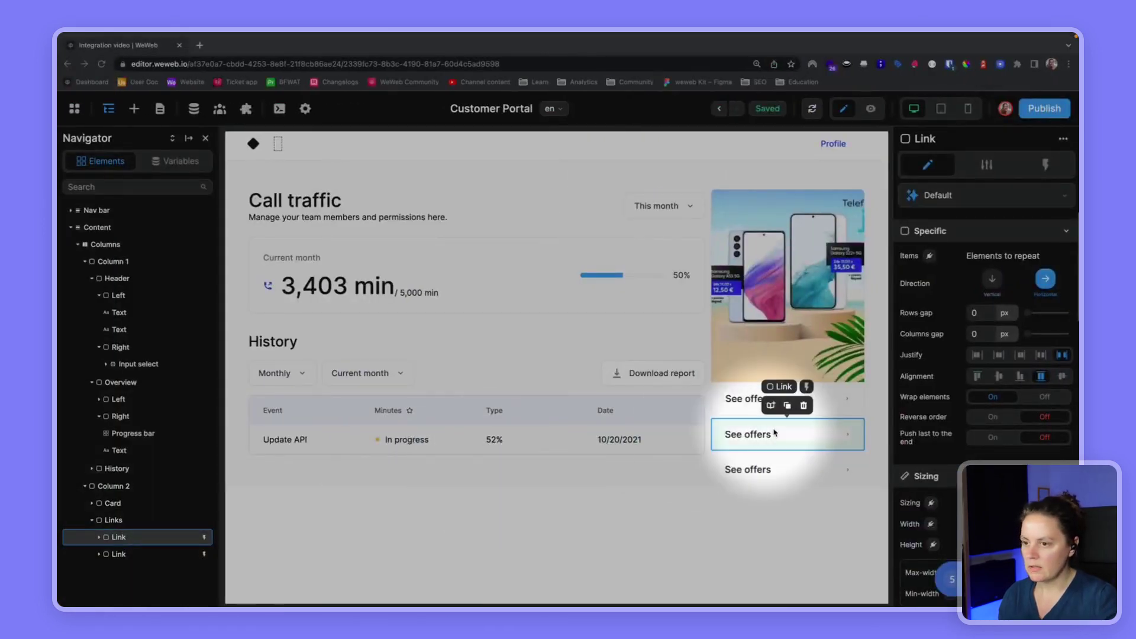
pyautogui.click(768, 435)
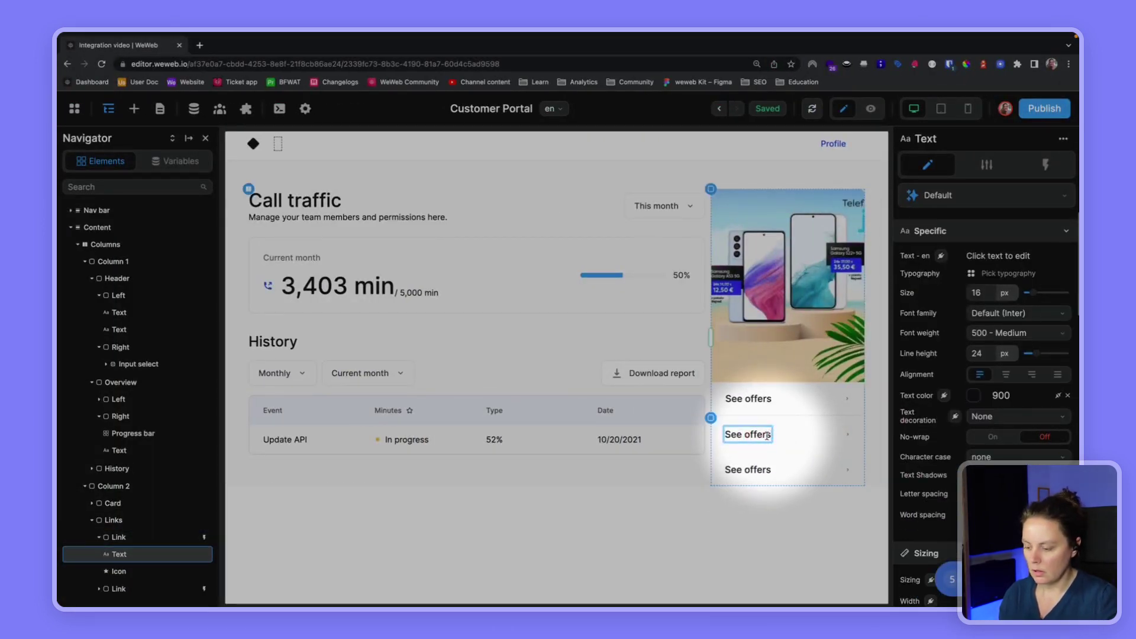
pyautogui.doubleClick(768, 436)
pyautogui.write('Contact support')
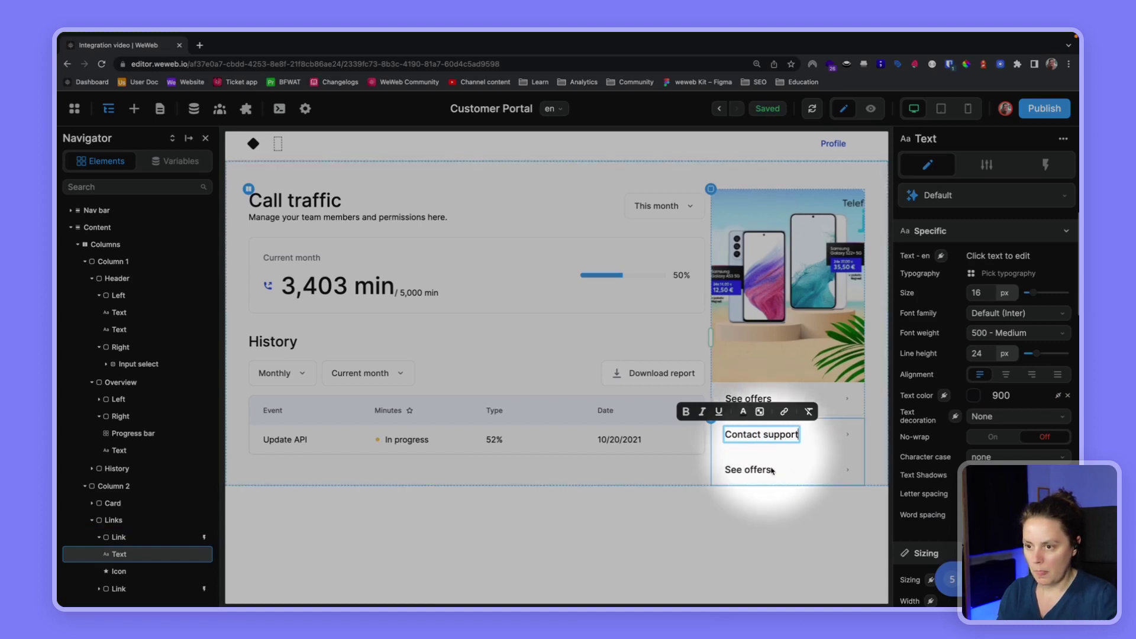
pyautogui.click(758, 477)
pyautogui.doubleClick(758, 473)
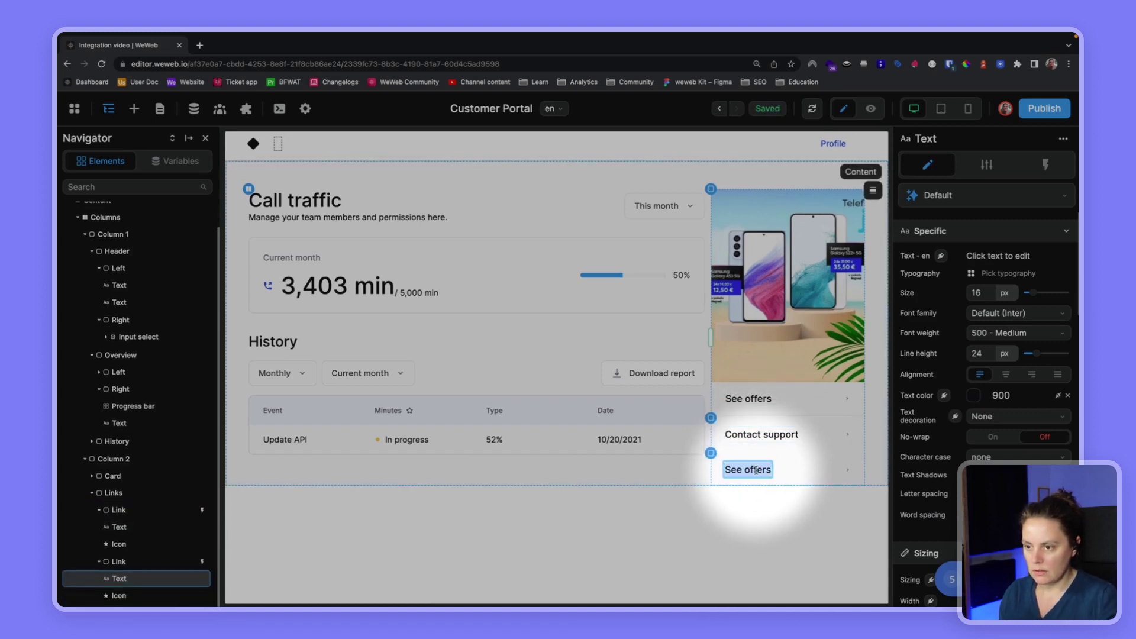
pyautogui.write('Report an inci')
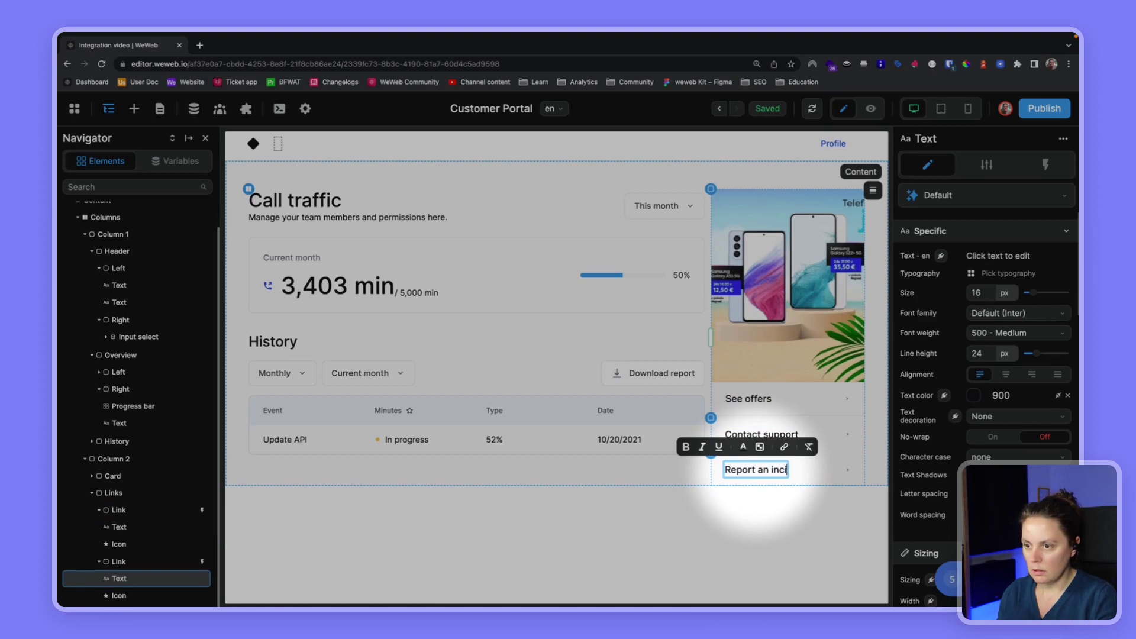
pyautogui.write('dent')
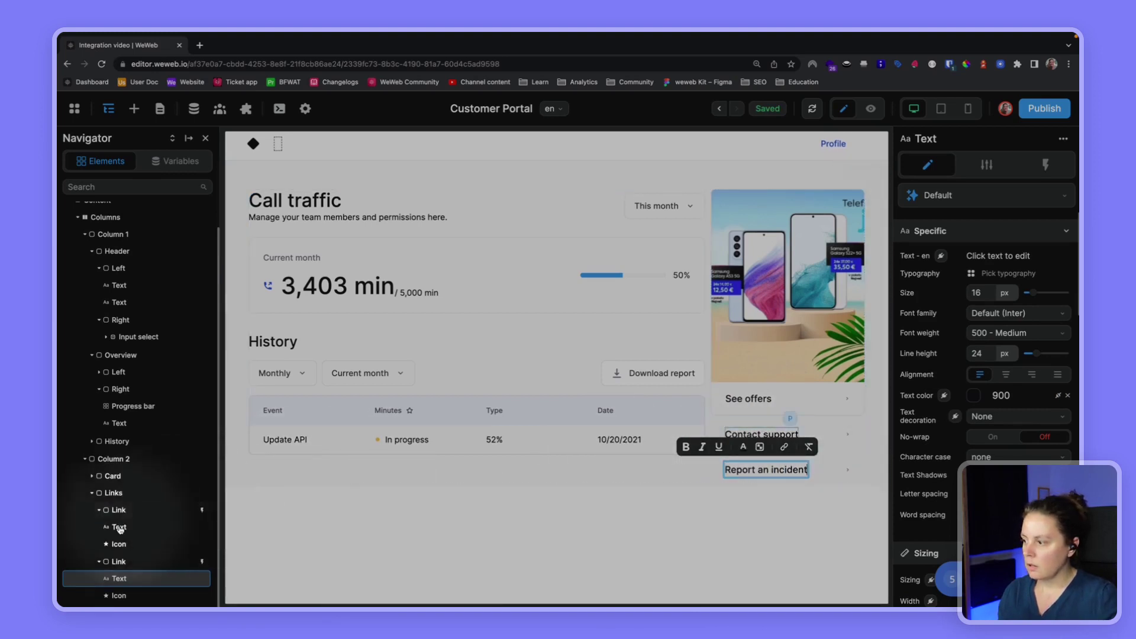
# Step: Give the "Contact support" and "Report an incident" Link containers a border 1 px wide
pyautogui.click(117, 564)
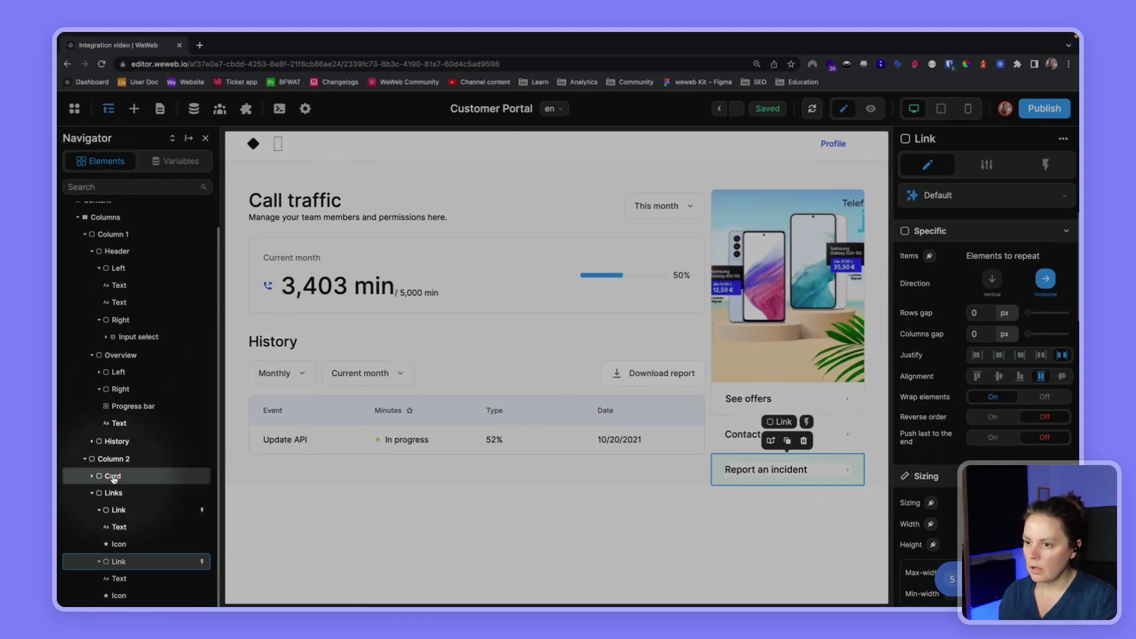
pyautogui.click(113, 478)
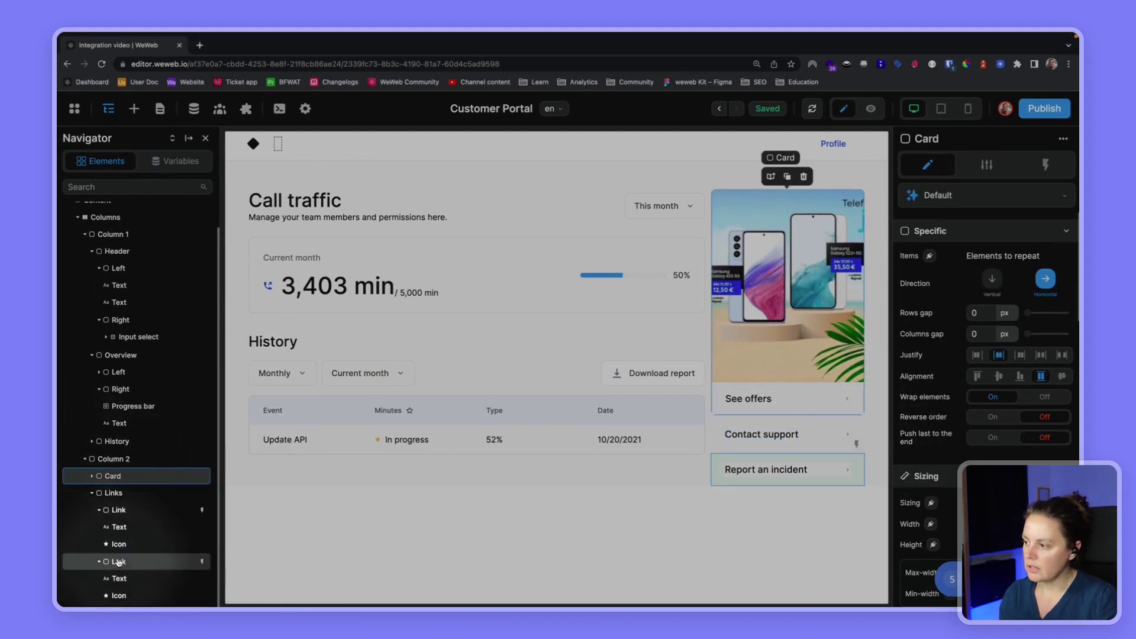
pyautogui.click(119, 562)
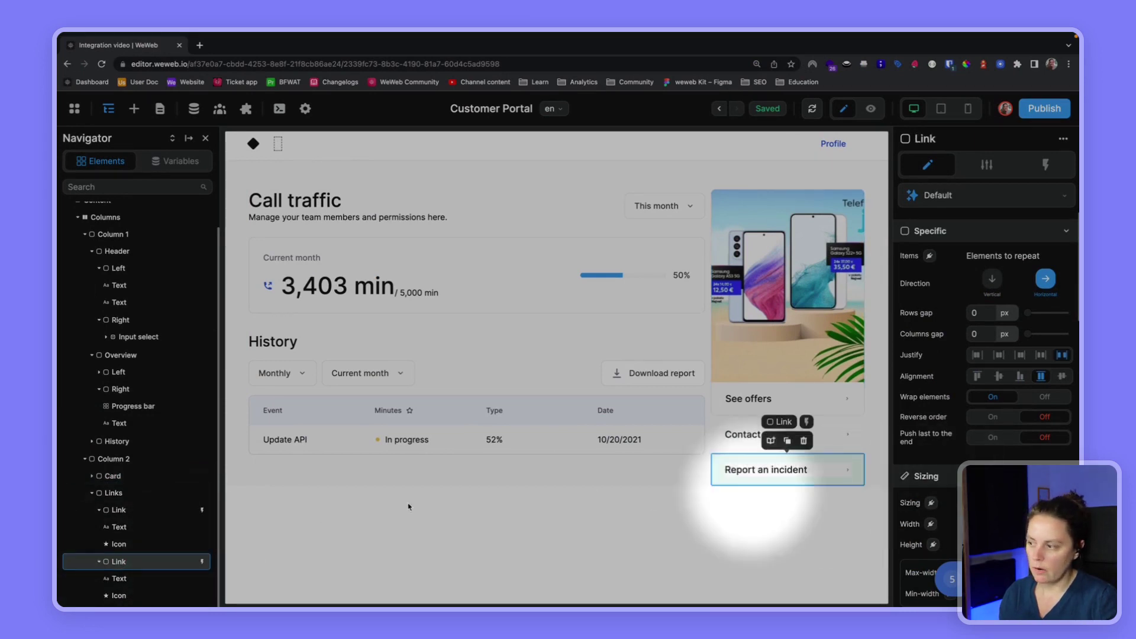
pyautogui.keyDown('shift'); pyautogui.click(119, 511); pyautogui.keyUp('shift')
pyautogui.scroll(-2, 937, 479)
pyautogui.scroll(-10, 937, 479)
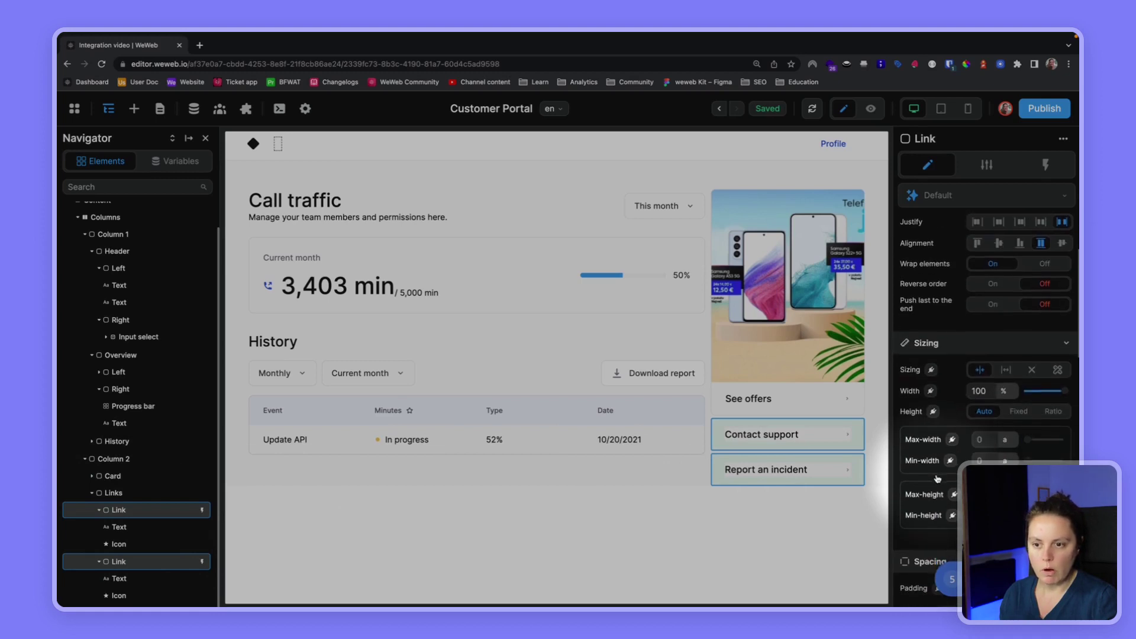
pyautogui.scroll(-6, 937, 480)
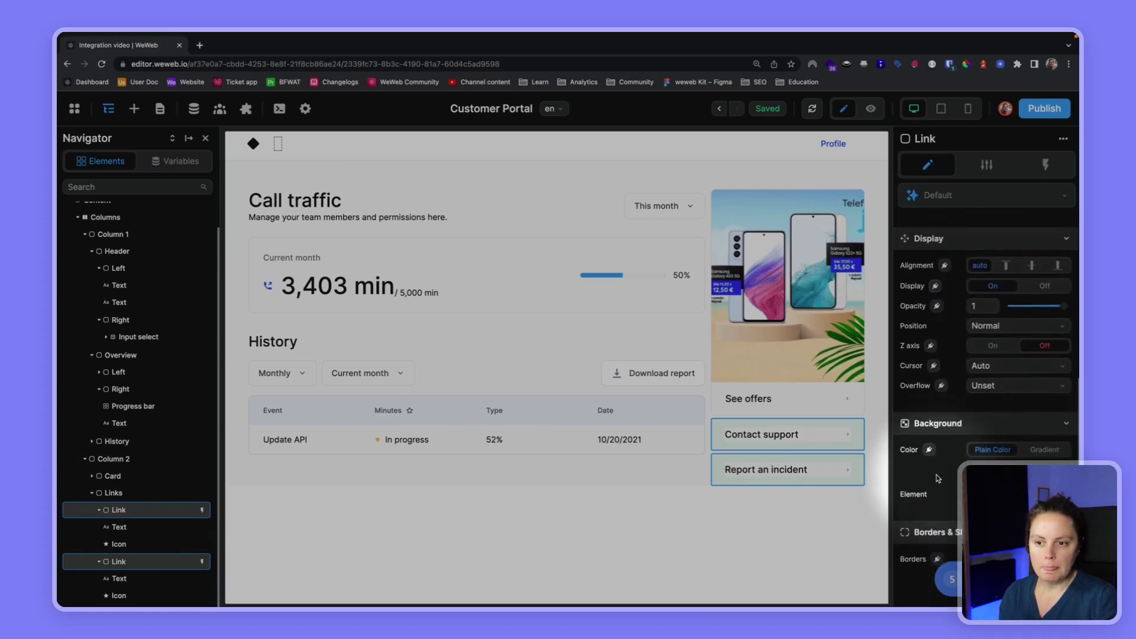
pyautogui.click(990, 391)
pyautogui.write('1')
# Step: Inspect the "Contact support" row in Figma and set the corner radius of both selected links to 8 px in WeWeb
pyautogui.press('super+grave')
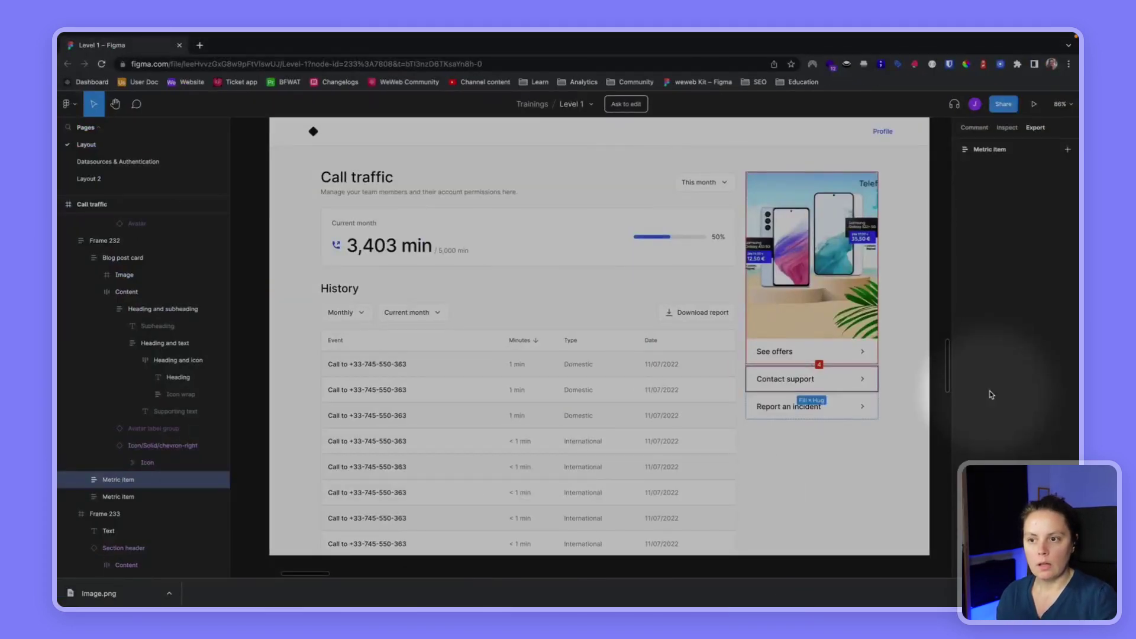
pyautogui.click(873, 373)
pyautogui.click(1006, 128)
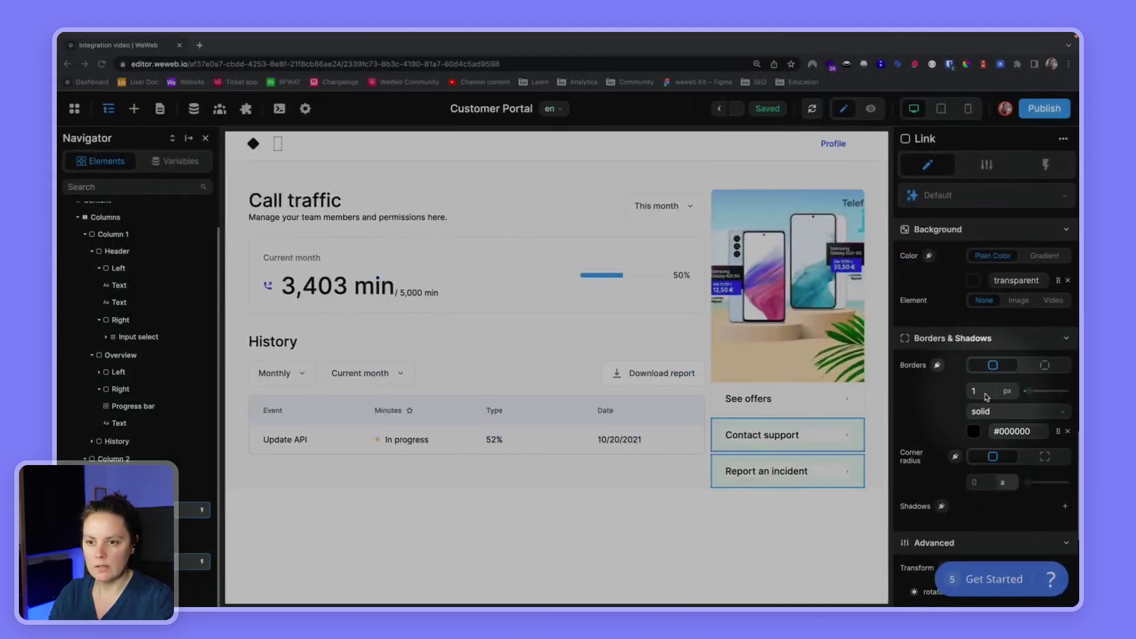
pyautogui.click(1007, 484)
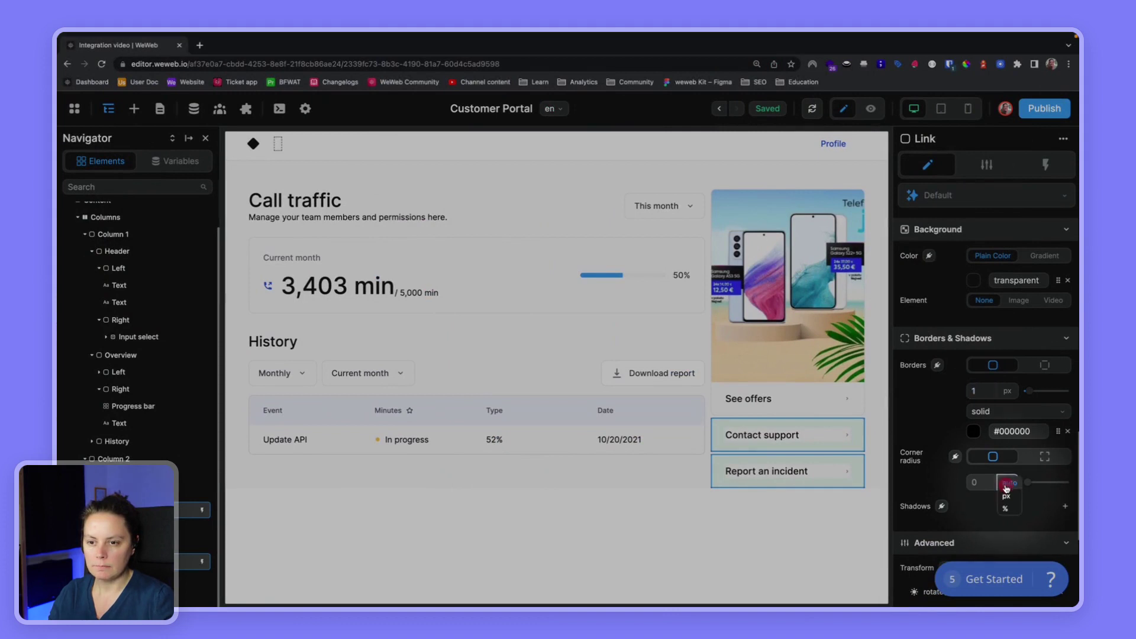
pyautogui.click(1006, 496)
pyautogui.click(978, 483)
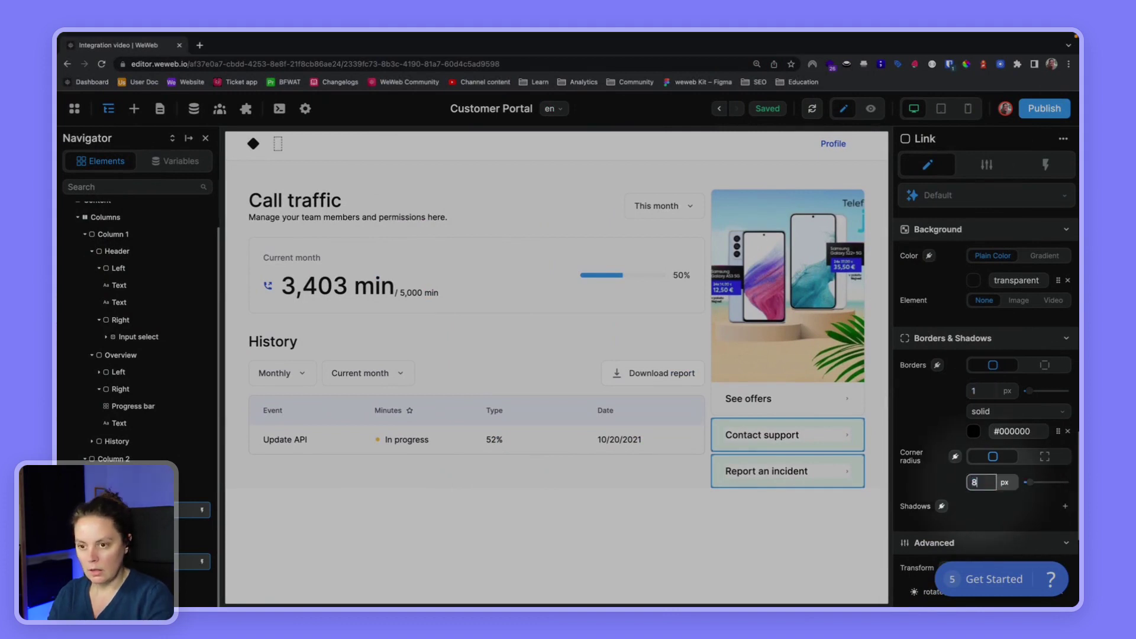
pyautogui.press('Return')
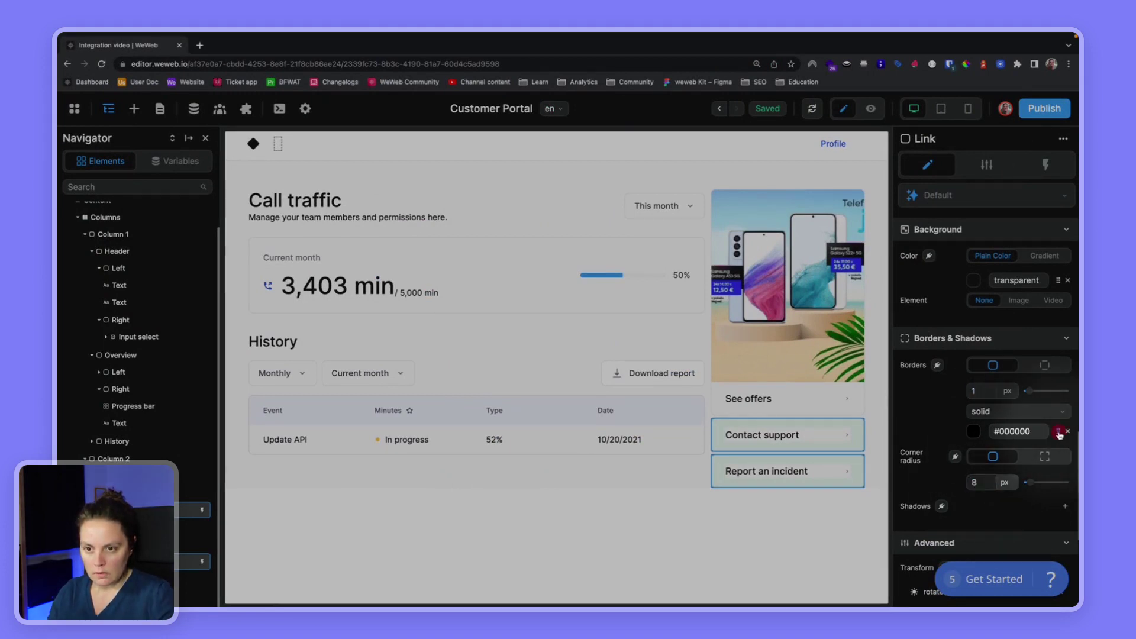
# Step: Set the border colour of the "Contact support" and "Report an incident" links to Gray 200
pyautogui.click(1059, 433)
pyautogui.click(834, 211)
pyautogui.write('gray')
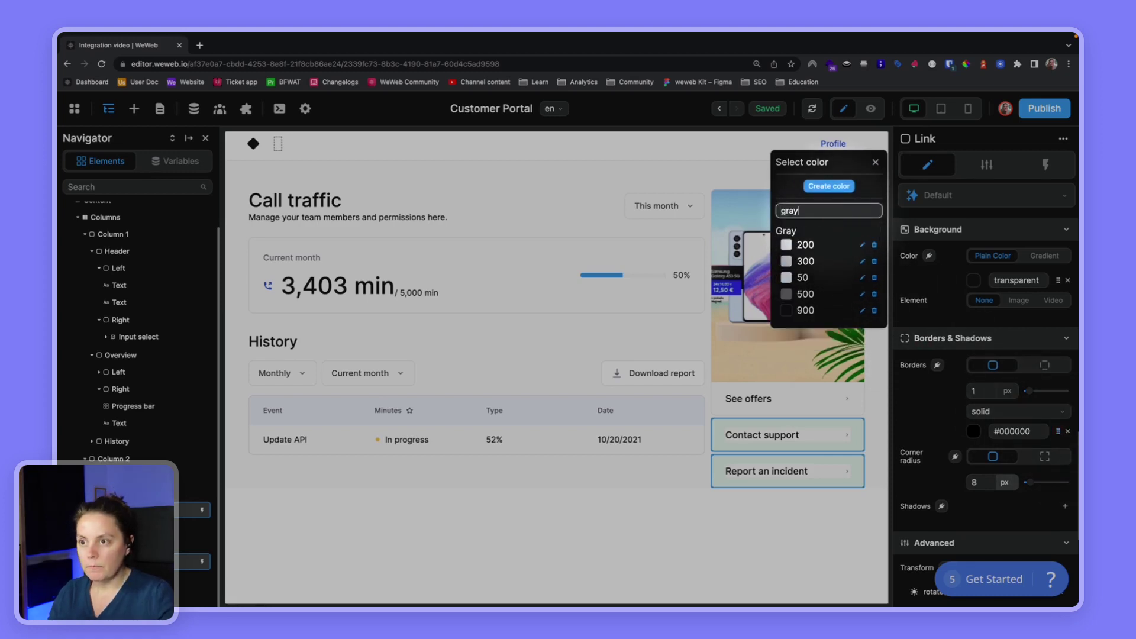
pyautogui.click(805, 245)
pyautogui.press('super+grave')
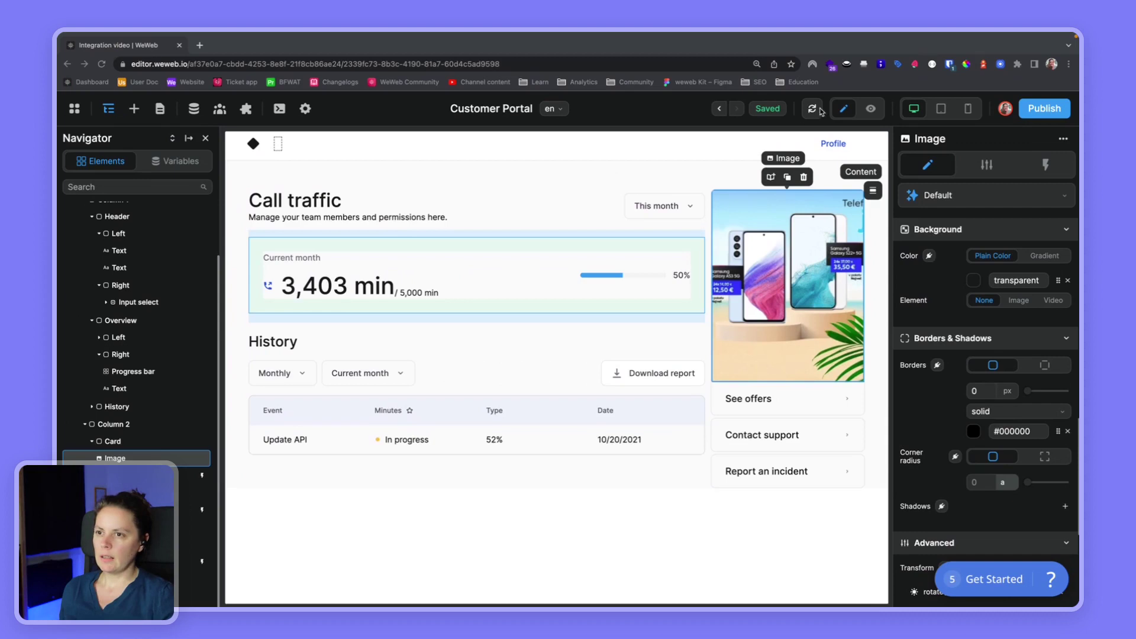
# Step: Set the fit of the phone image in Column 2's card to Cover and check it in the preview
pyautogui.click(872, 109)
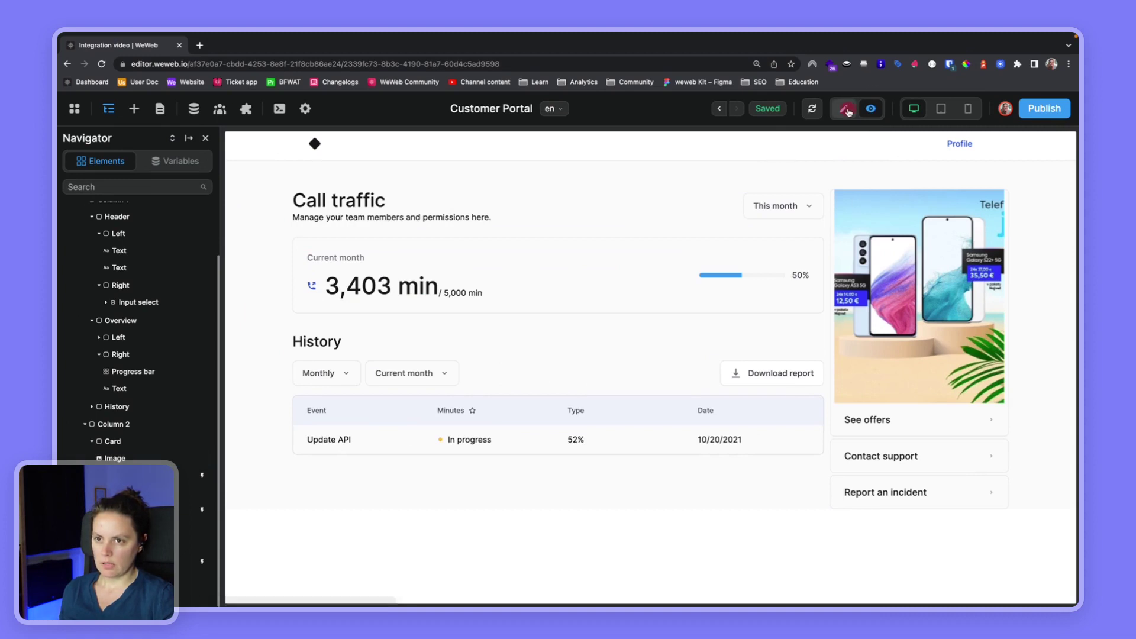
pyautogui.hotkey('ctrl', 'alt', 'p')
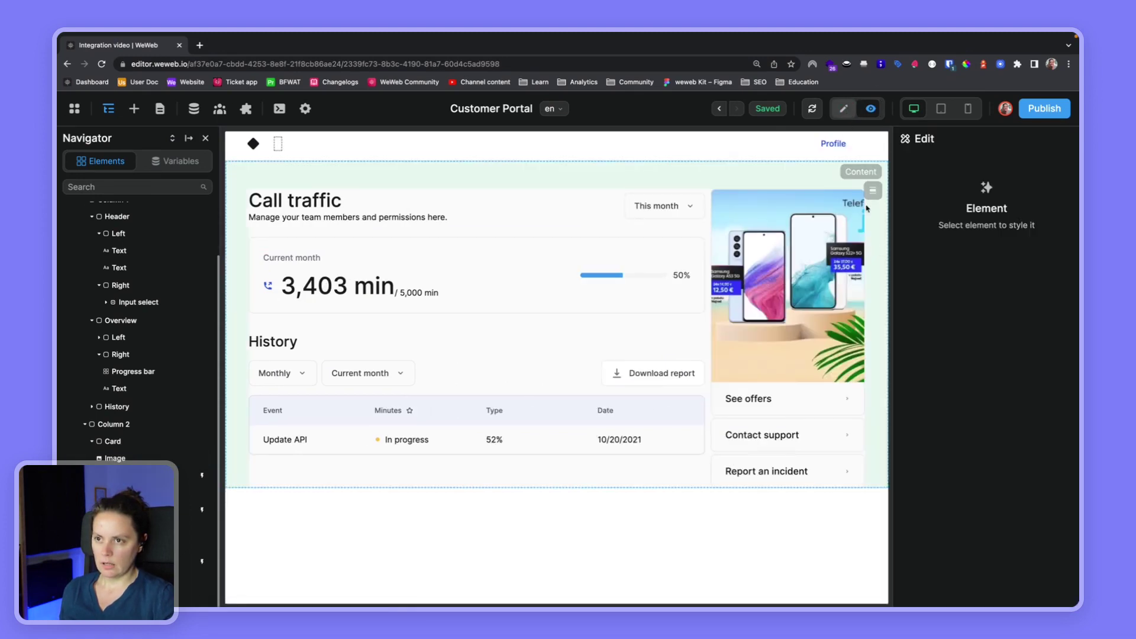
pyautogui.click(767, 241)
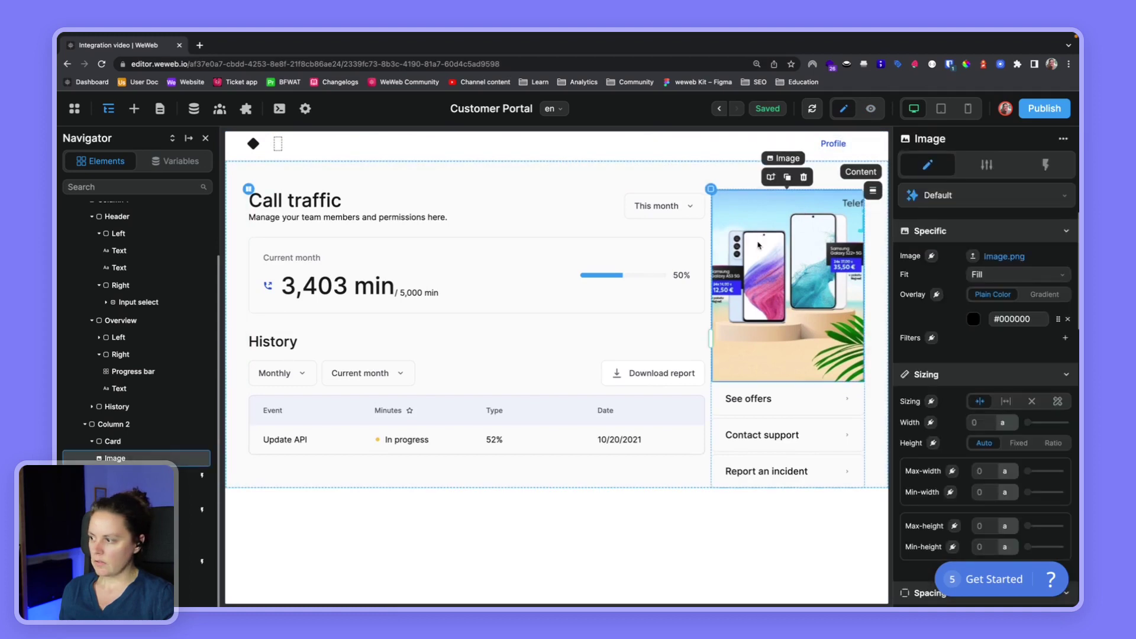
pyautogui.click(986, 276)
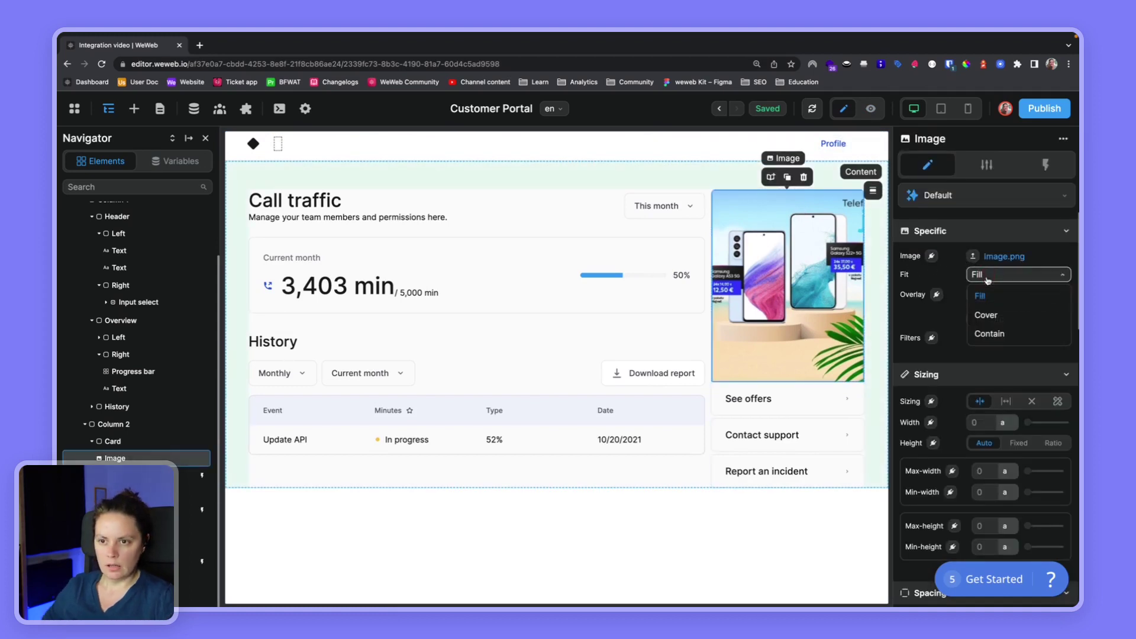
pyautogui.click(990, 318)
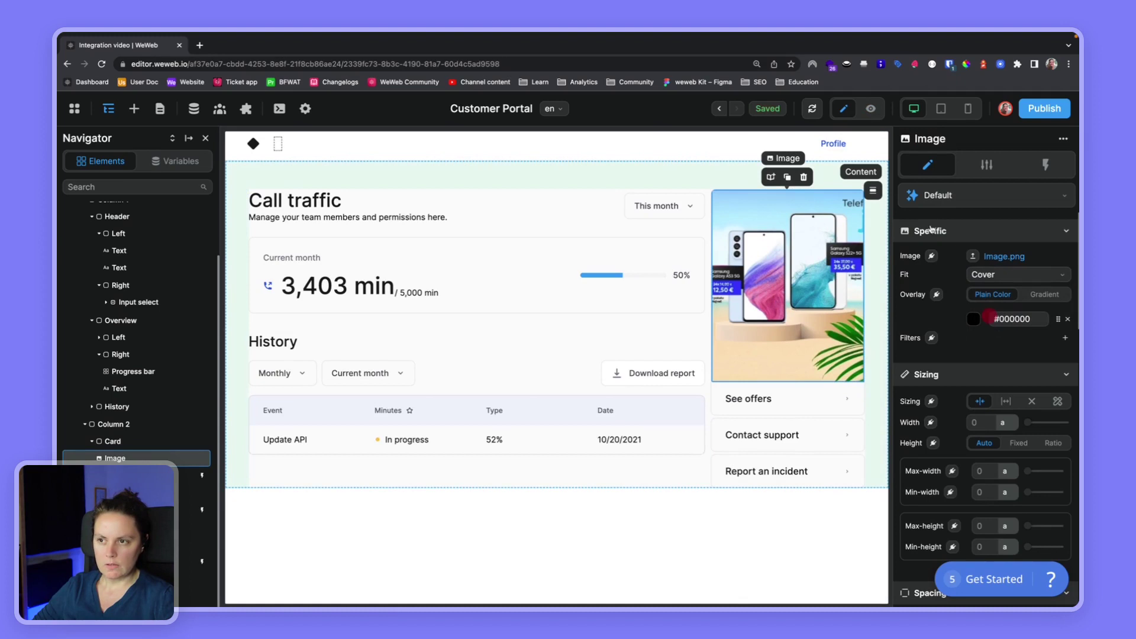
pyautogui.click(871, 109)
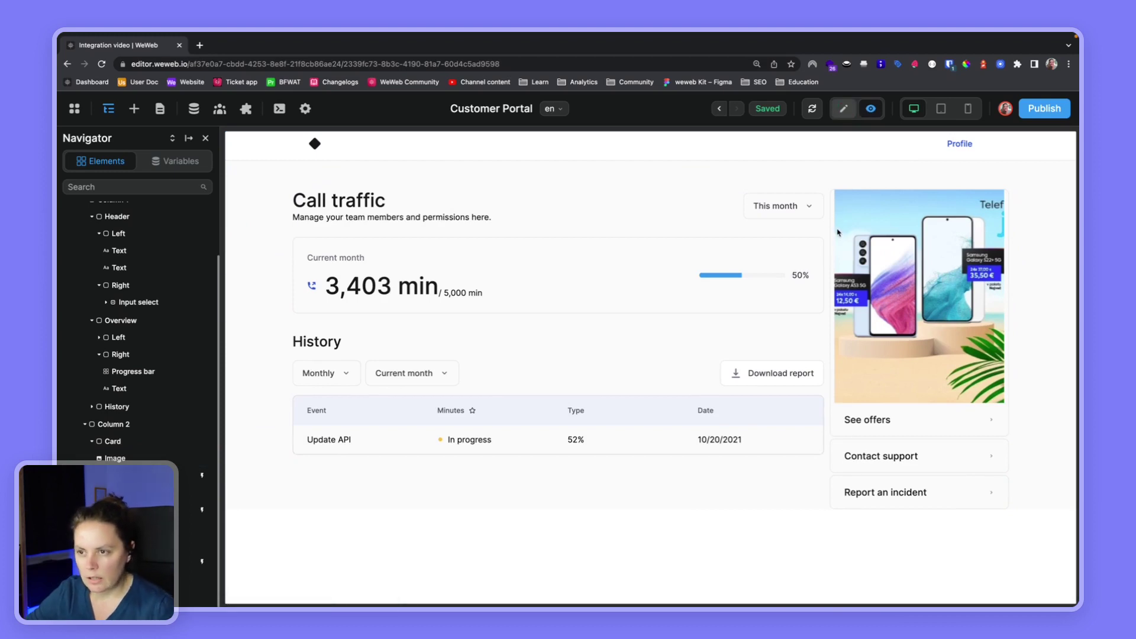
pyautogui.press('Escape')
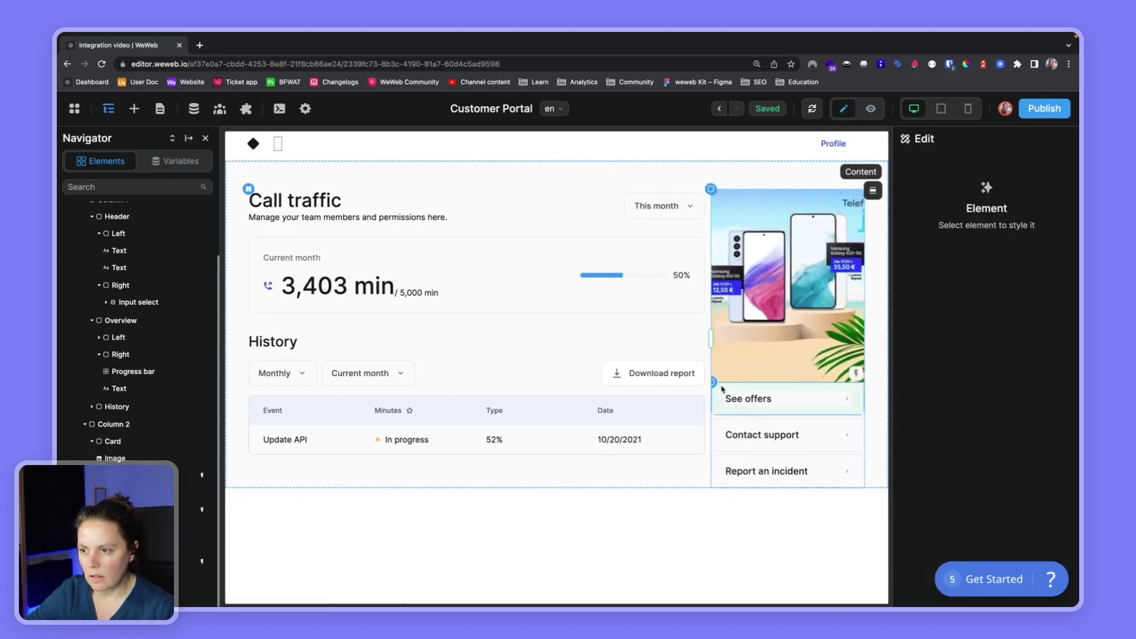
# Step: Change the card image's sizing so it fills the full width of the card, and preview the page
pyautogui.click(732, 264)
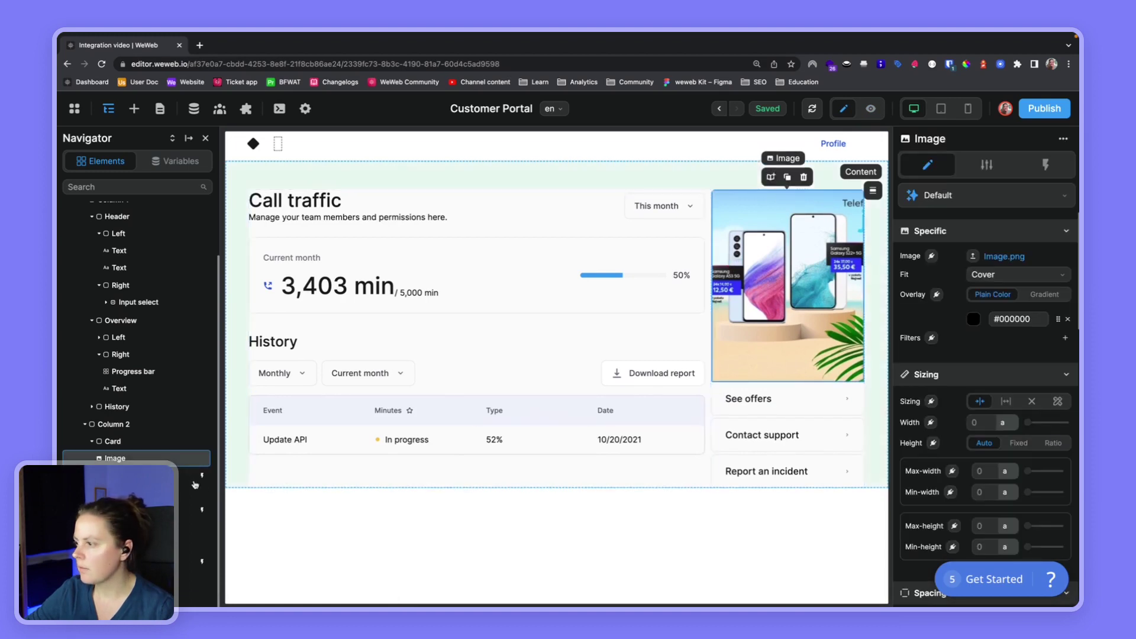
pyautogui.click(140, 442)
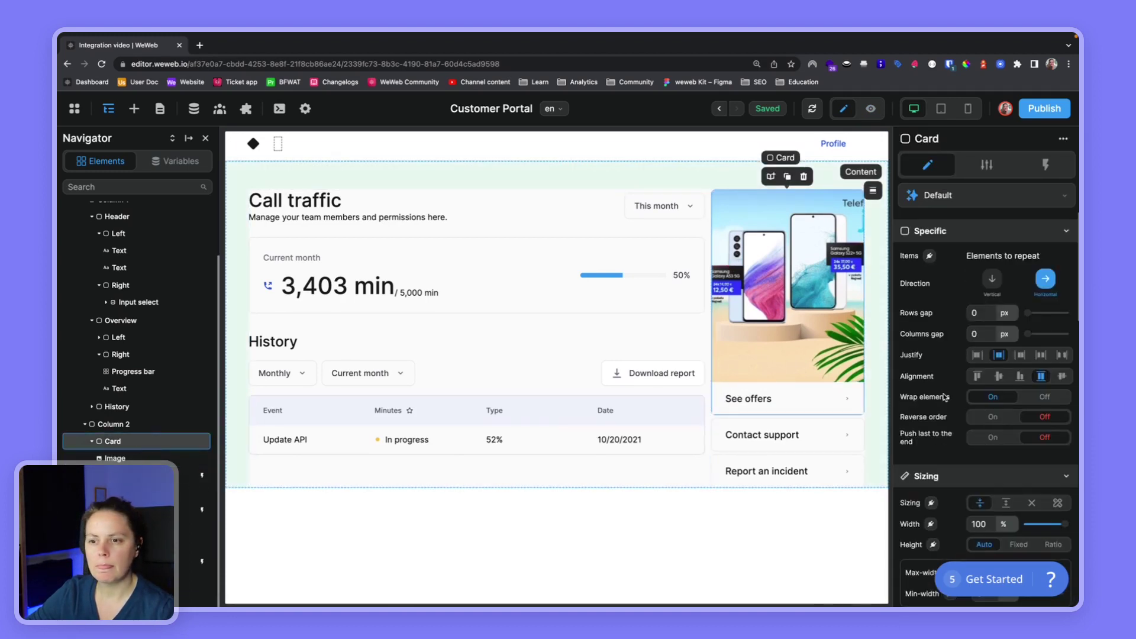
pyautogui.scroll(-5, 945, 397)
pyautogui.scroll(5, 945, 398)
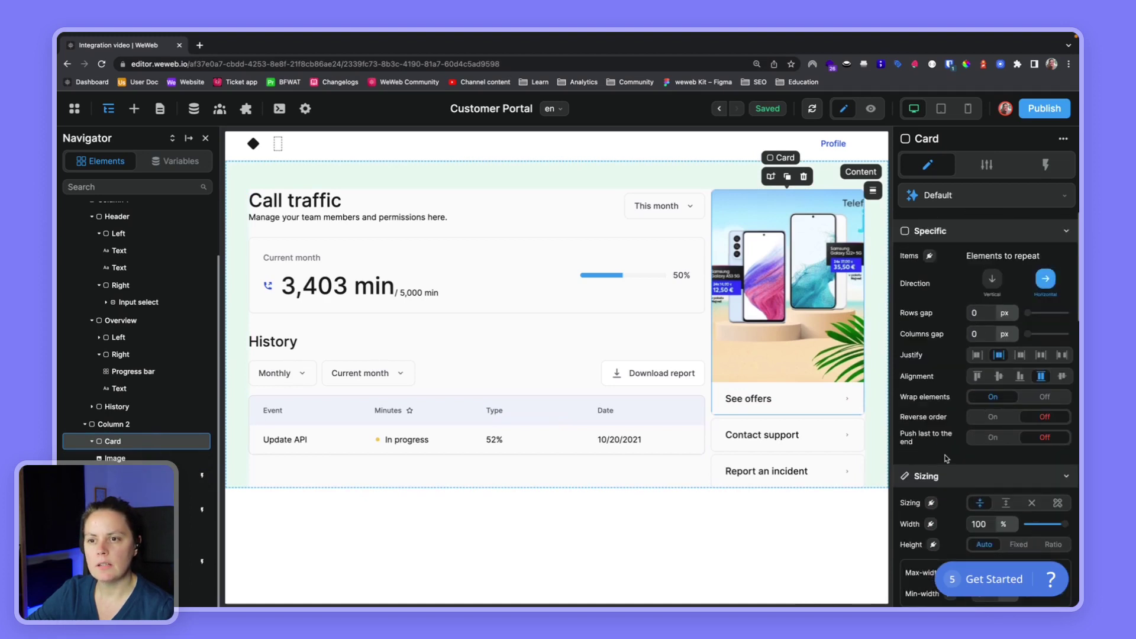
pyautogui.click(788, 274)
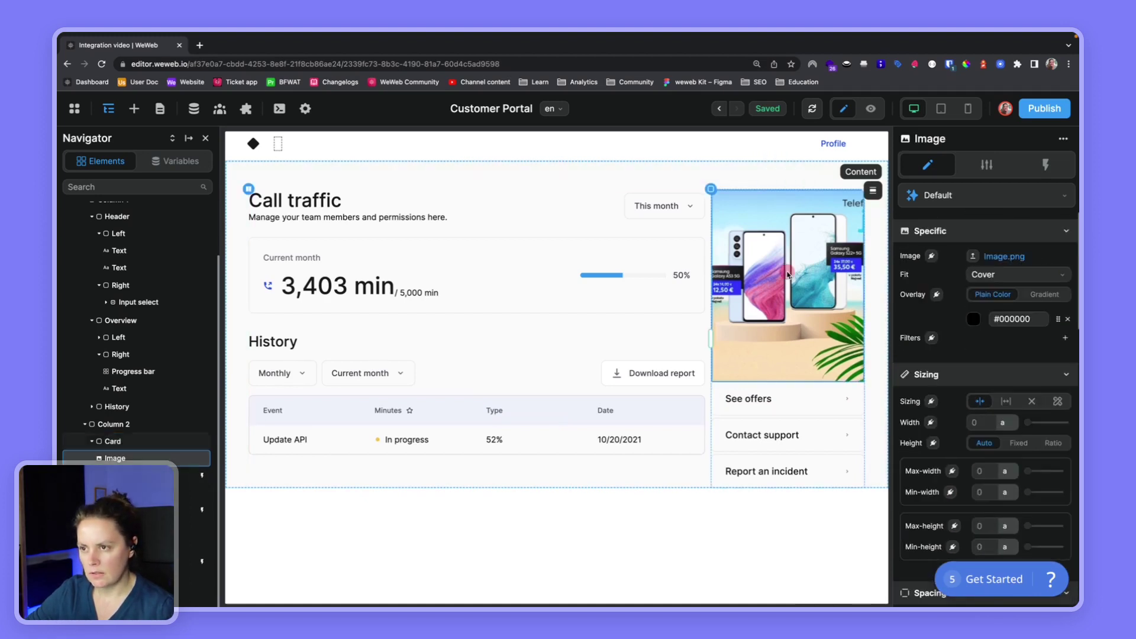
pyautogui.click(1007, 402)
pyautogui.click(876, 107)
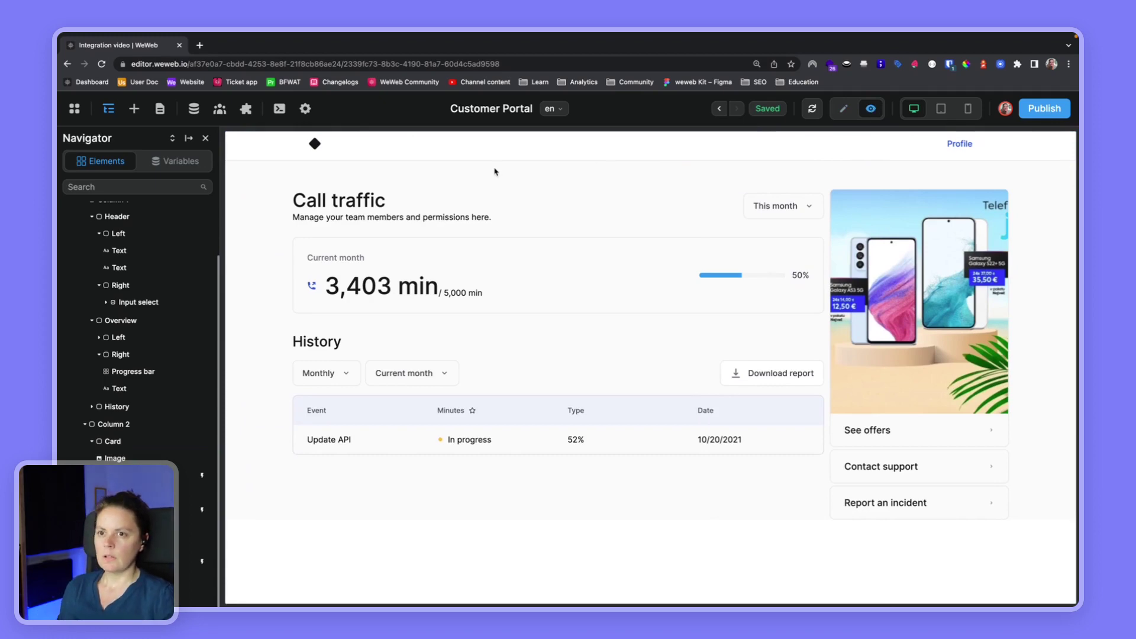
# Step: Switch to the Figma design and inspect the spacing between the Current month card and the image column, then return to WeWeb
pyautogui.press('super+grave')
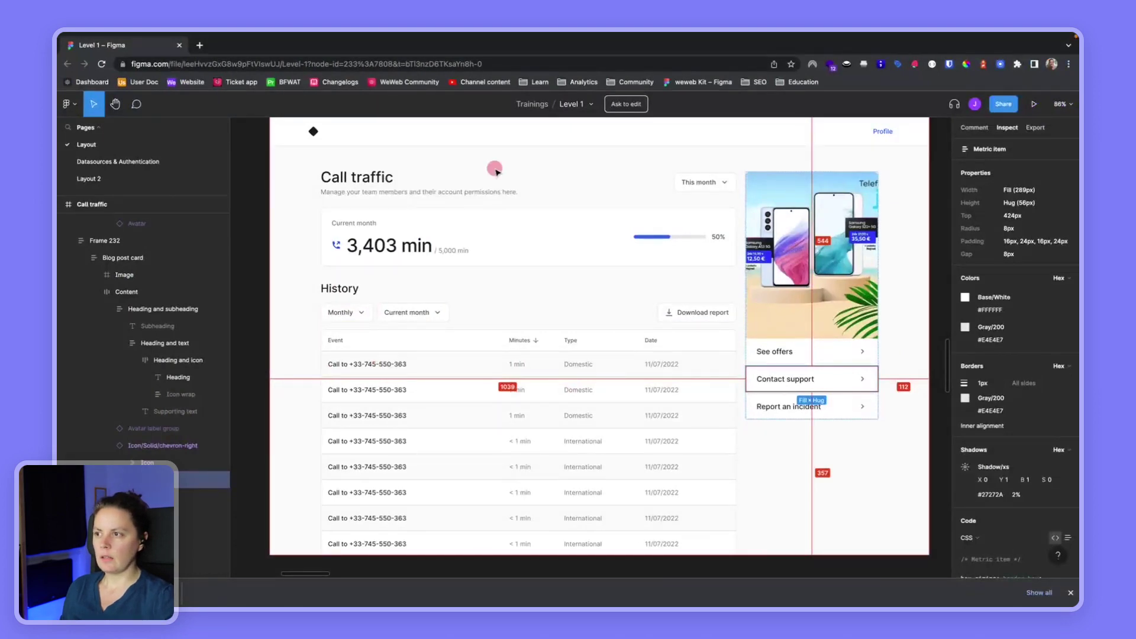
pyautogui.press('Escape')
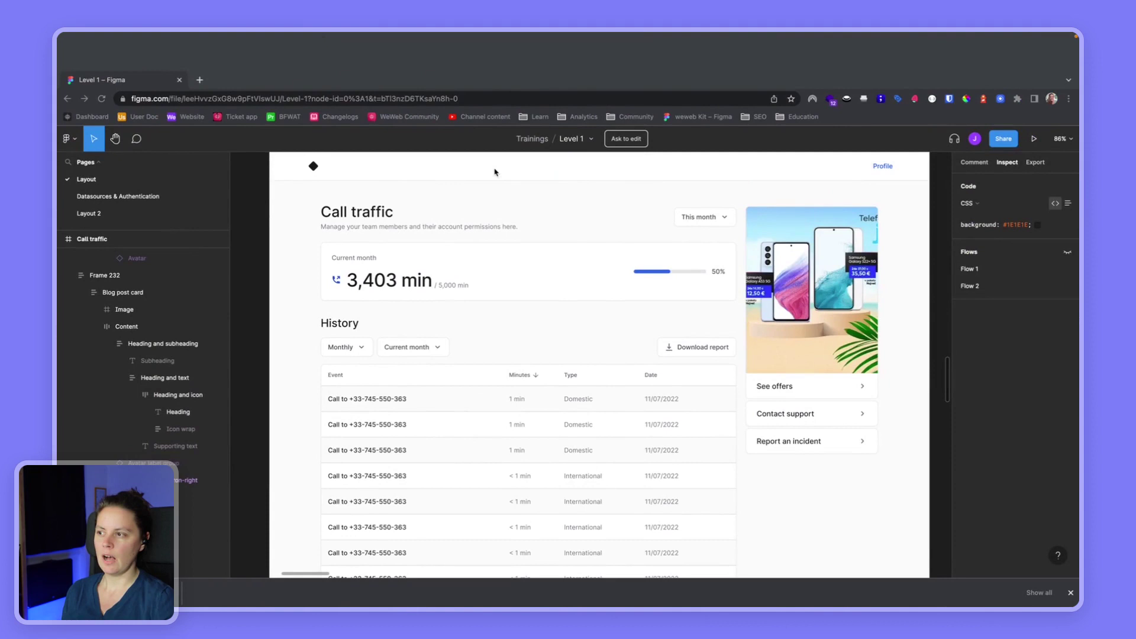
pyautogui.click(734, 276)
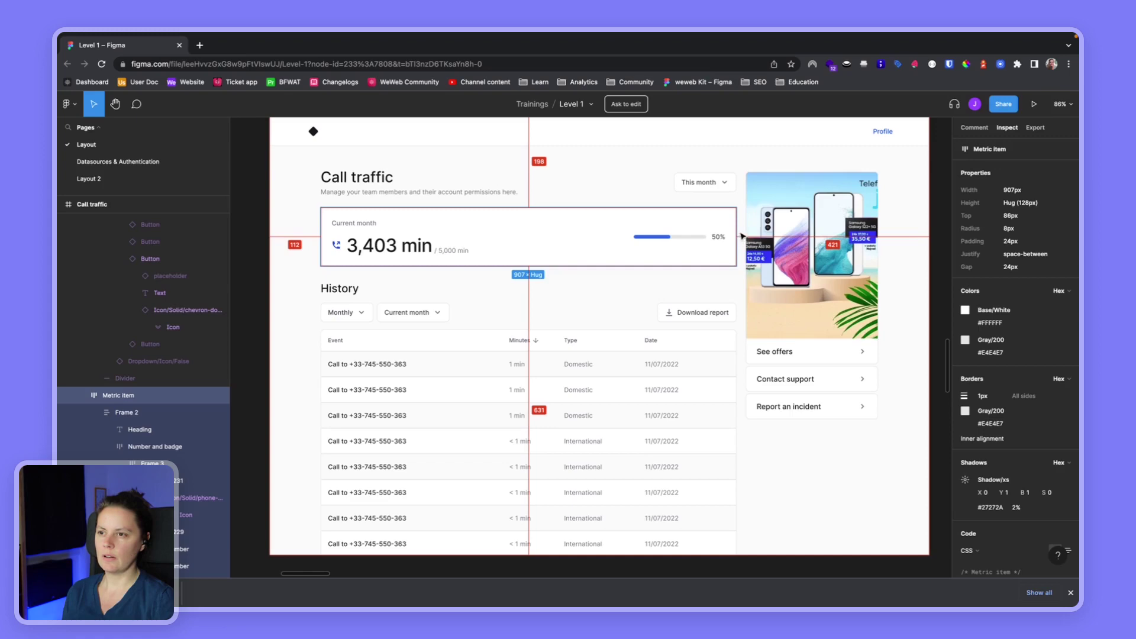
pyautogui.hotkey('ctrl', 'Left')
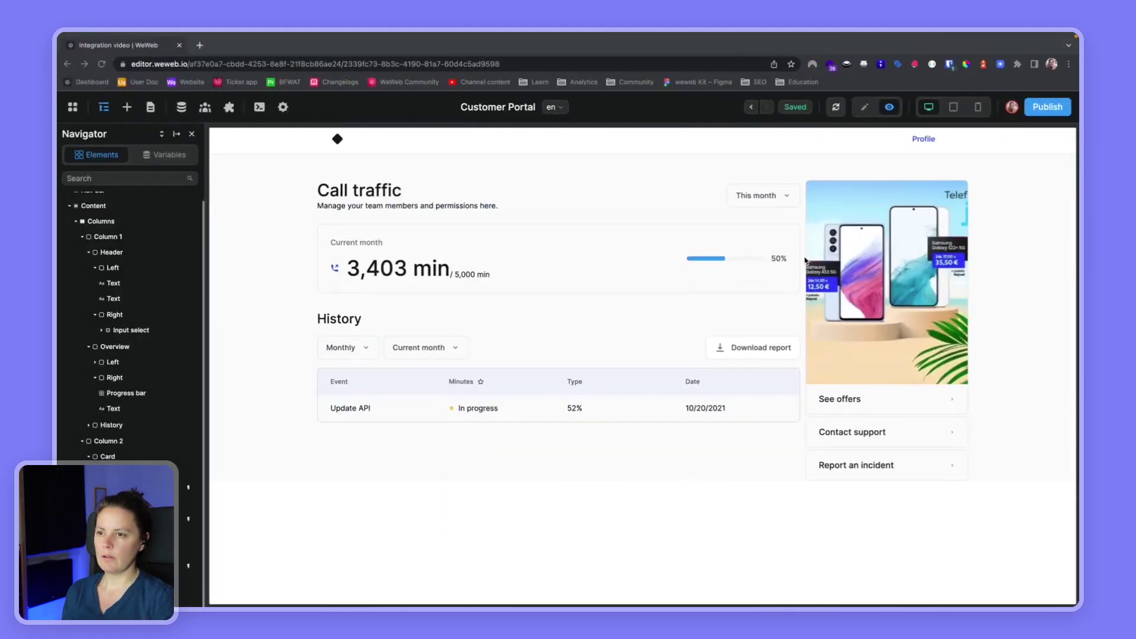
# Step: Set the left padding of Column 2 to 10 px and check the padding of Column 1
pyautogui.click(864, 107)
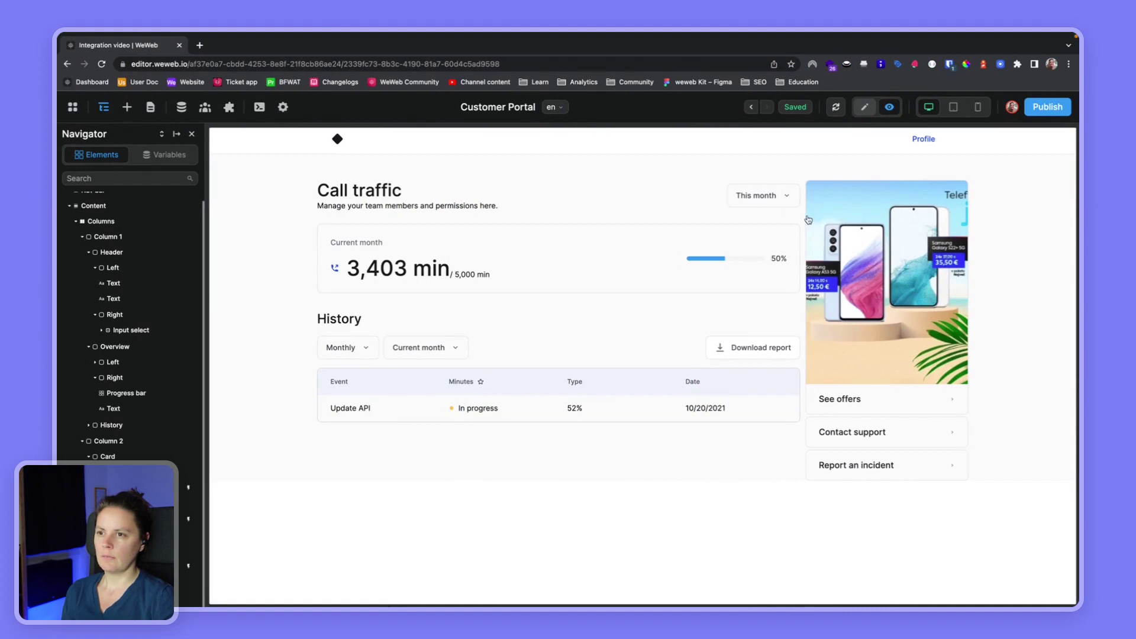
pyautogui.click(865, 107)
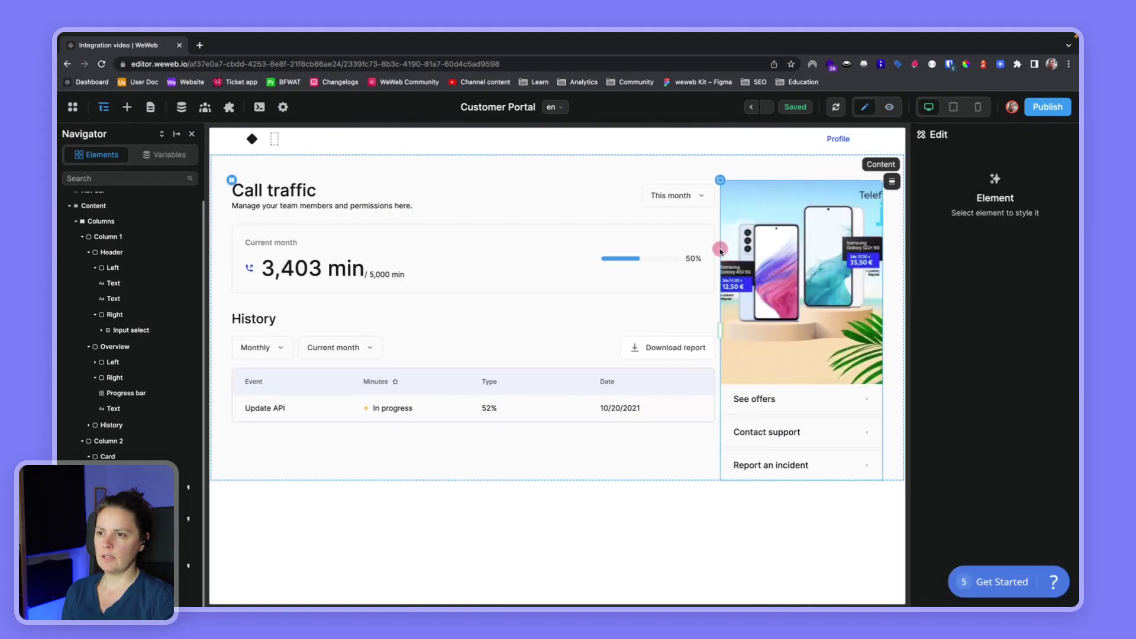
pyautogui.click(723, 251)
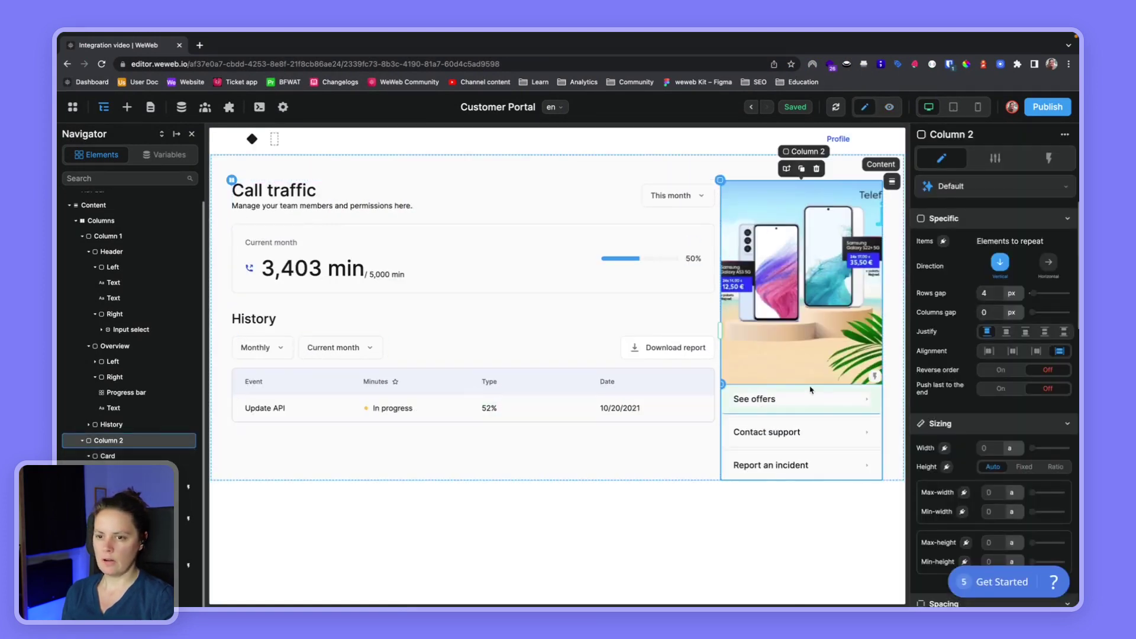
pyautogui.scroll(-3, 914, 384)
pyautogui.scroll(-3, 914, 383)
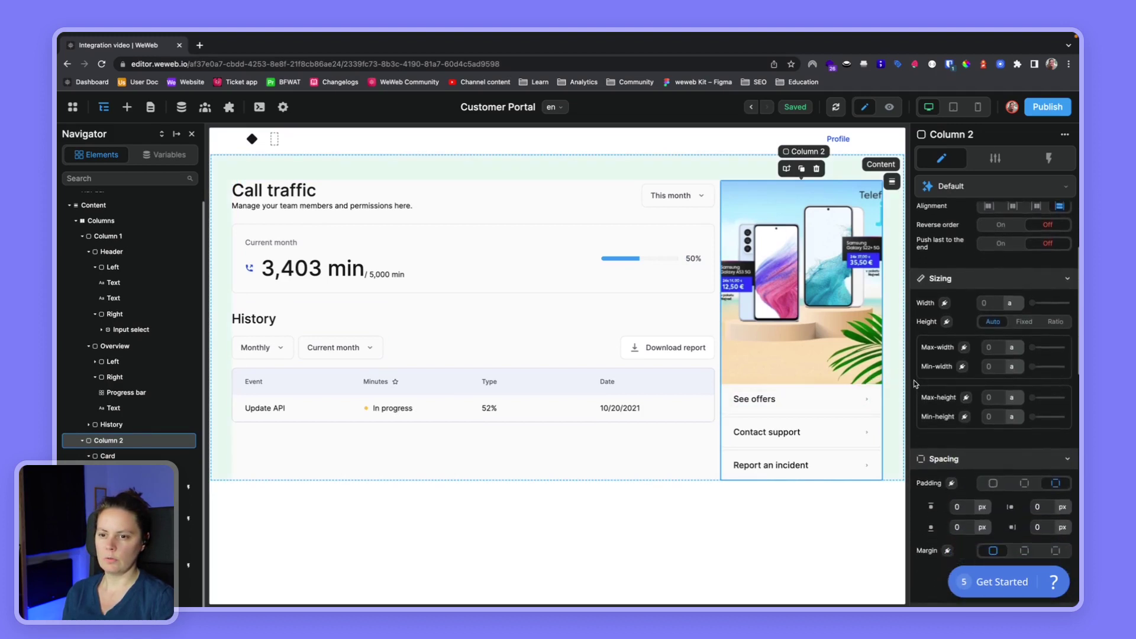
pyautogui.scroll(-1, 915, 384)
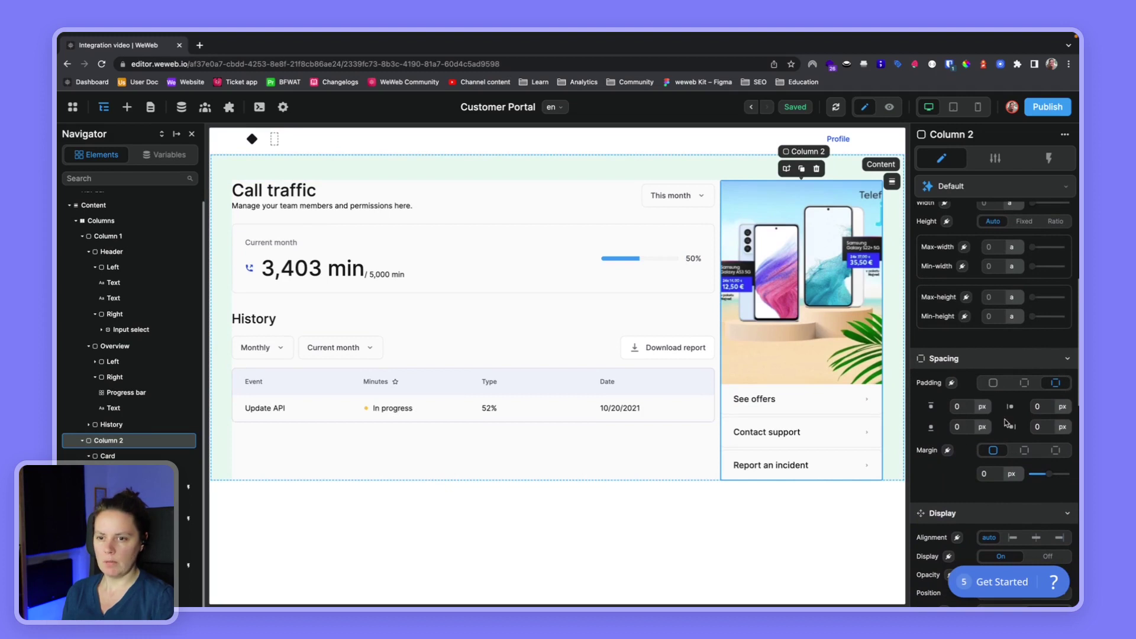
pyautogui.click(1036, 407)
pyautogui.write('1')
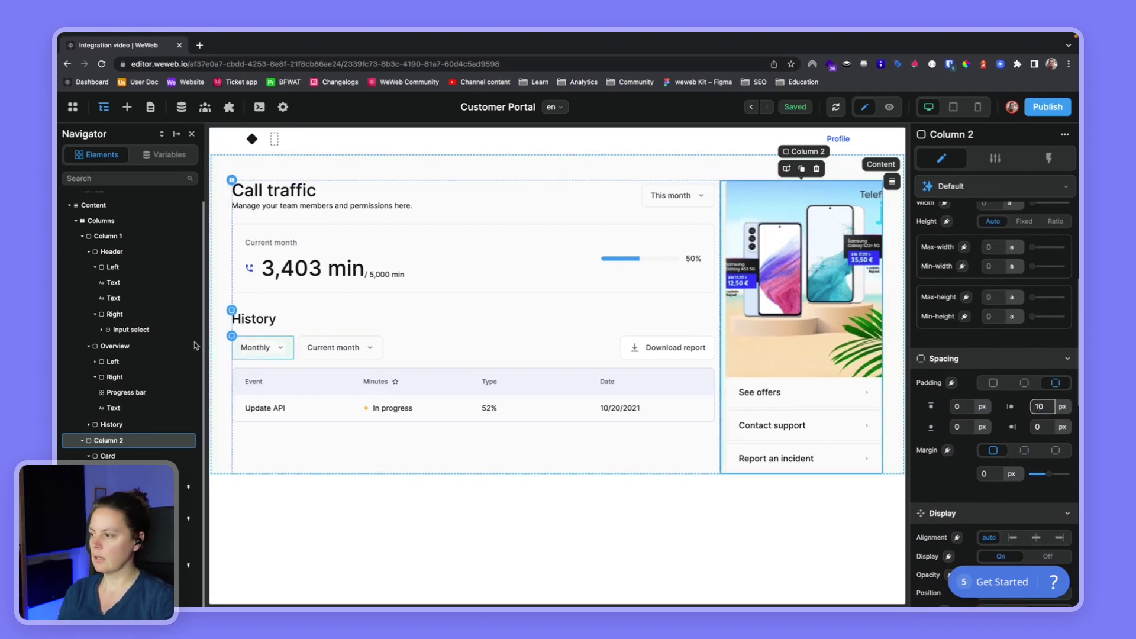
pyautogui.click(121, 237)
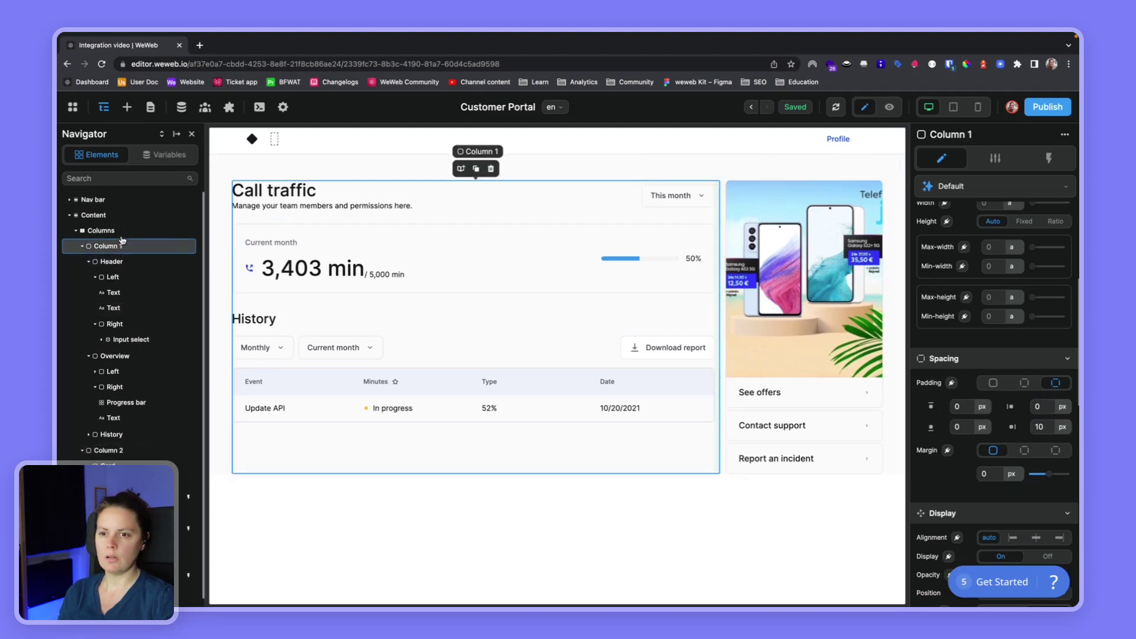
# Step: Preview the page to check the spacing between the two columns
pyautogui.click(893, 111)
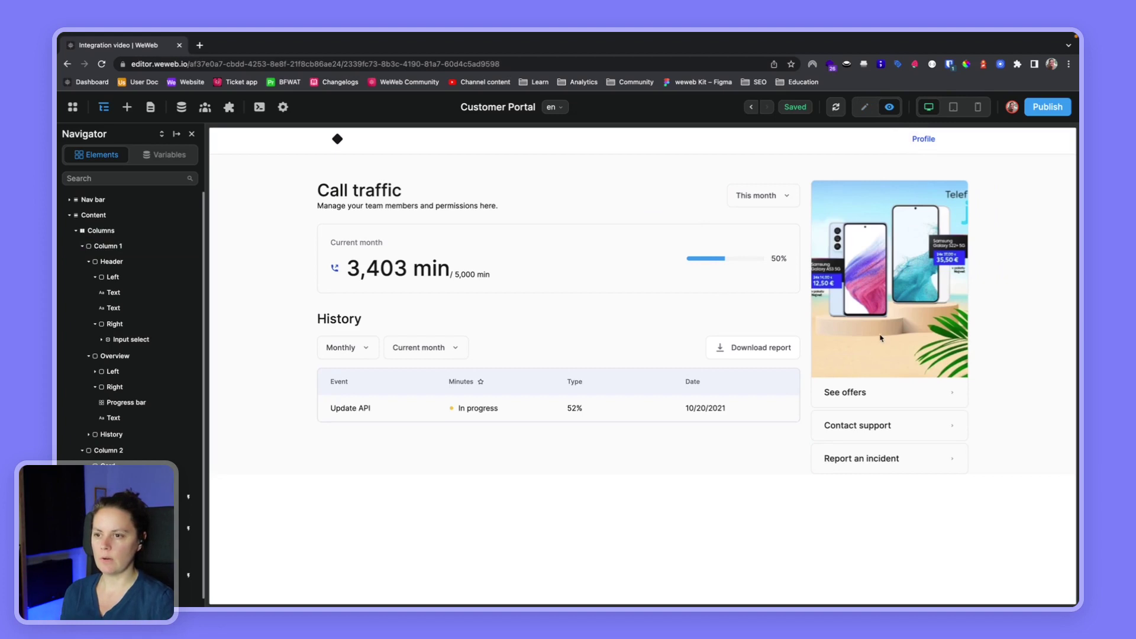
pyautogui.hotkey('ctrl', 'alt', 'p')
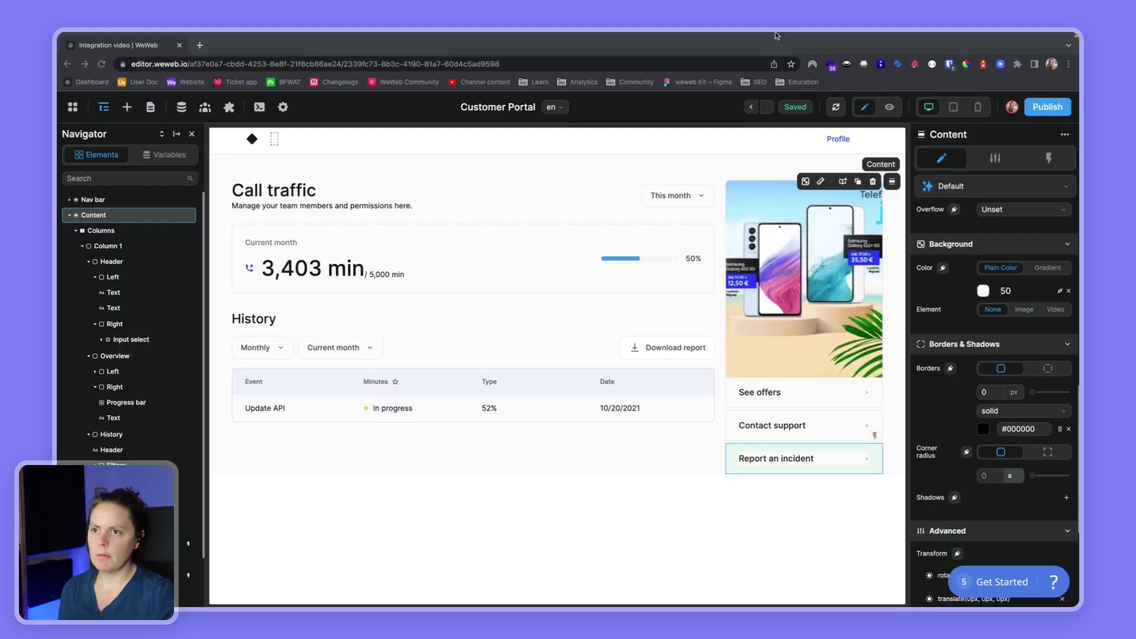
pyautogui.click(889, 108)
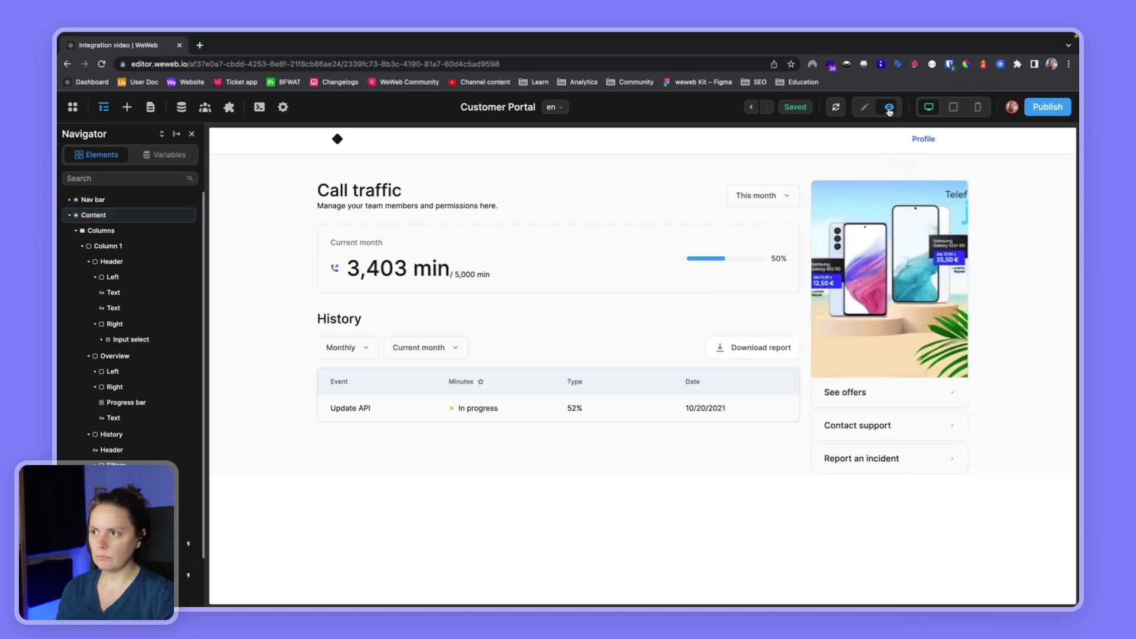
pyautogui.click(890, 109)
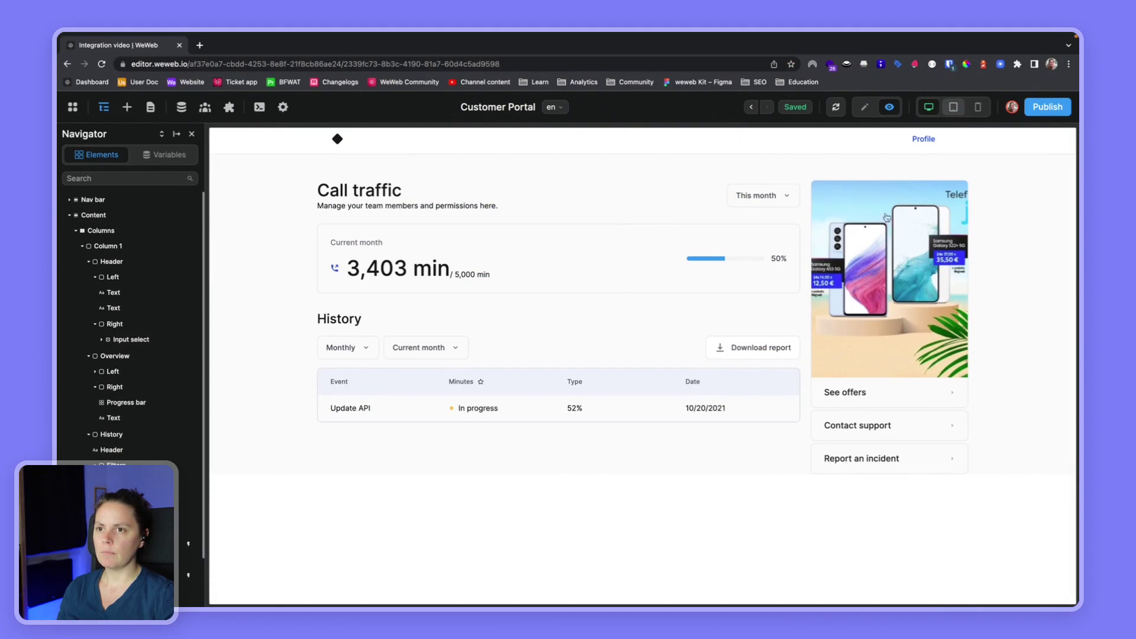
# Step: Preview the page at tablet size, and widen the preview canvas to about 1250 px to check the responsive layout
pyautogui.click(954, 106)
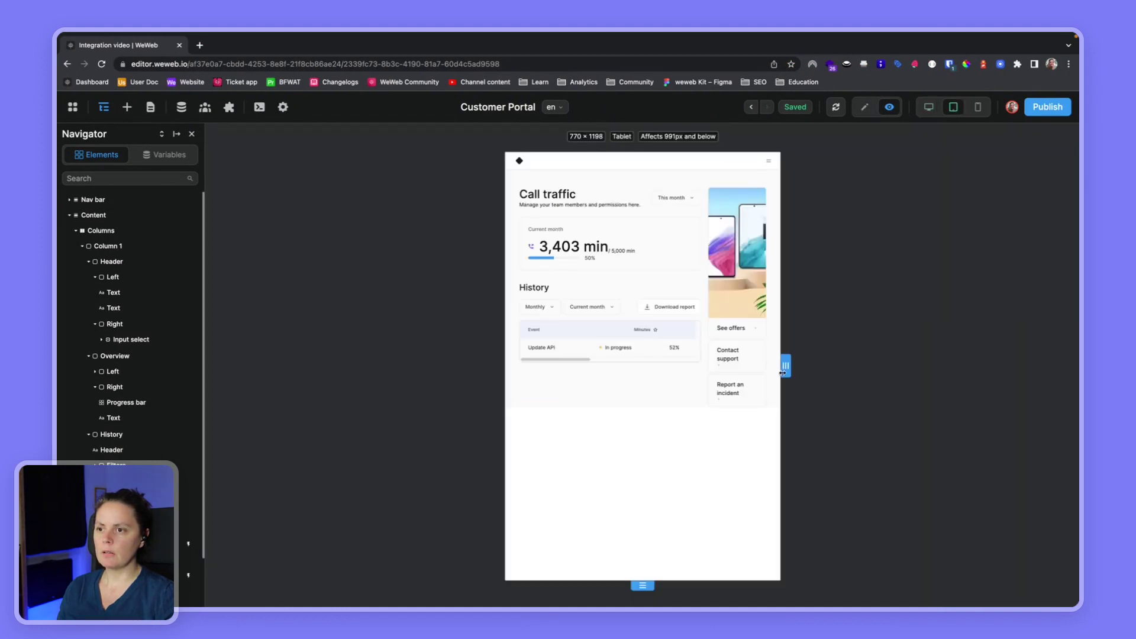
pyautogui.moveTo(786, 368); pyautogui.dragTo(870, 365)
pyautogui.click(824, 411)
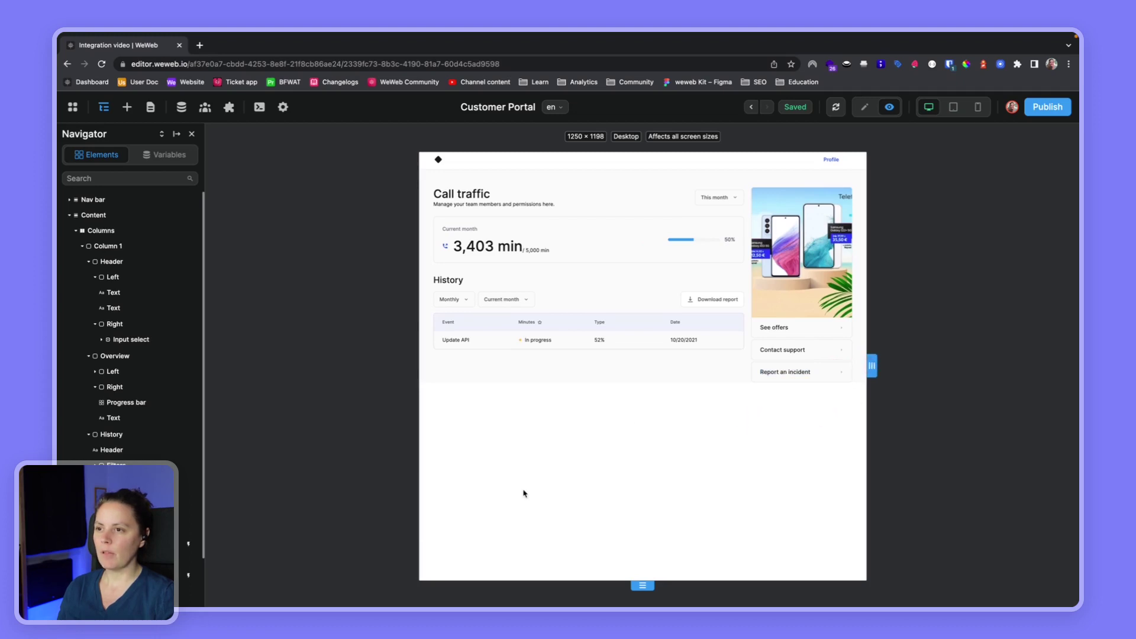